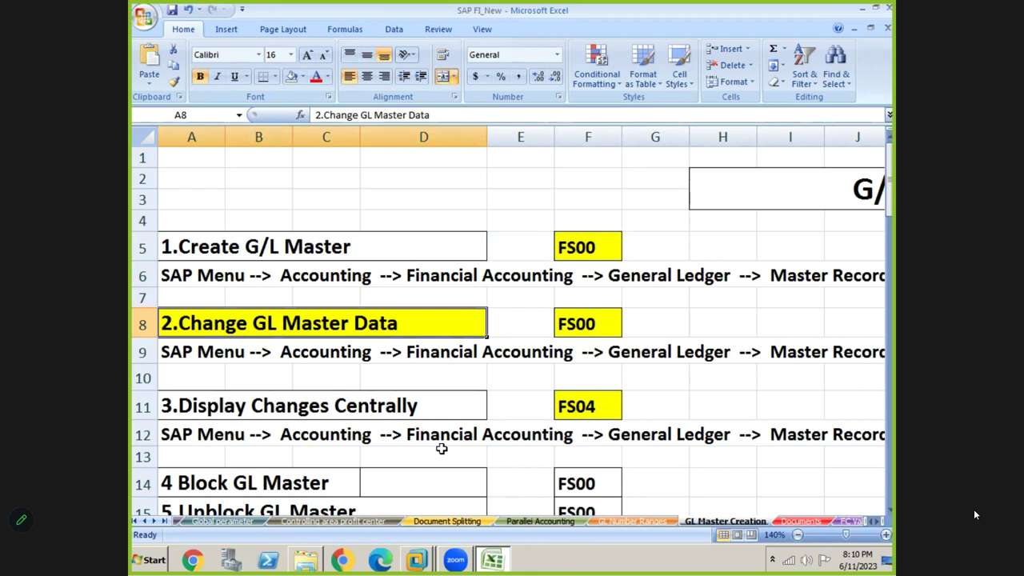
Read the full SAP menu path listed under Change GL Master Data in the GL Master Creation sheet.
left_click(497, 278)
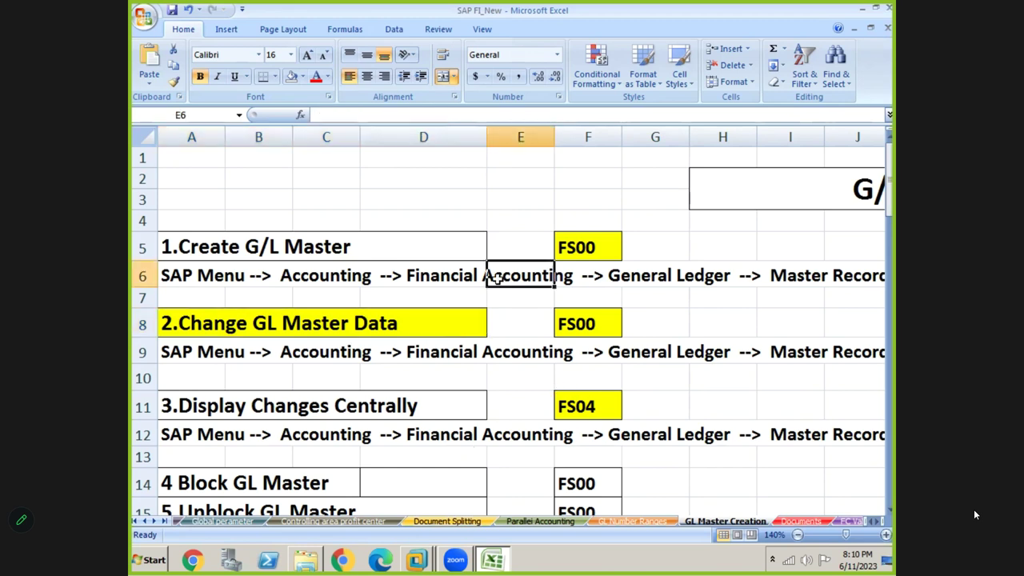
left_click(501, 333)
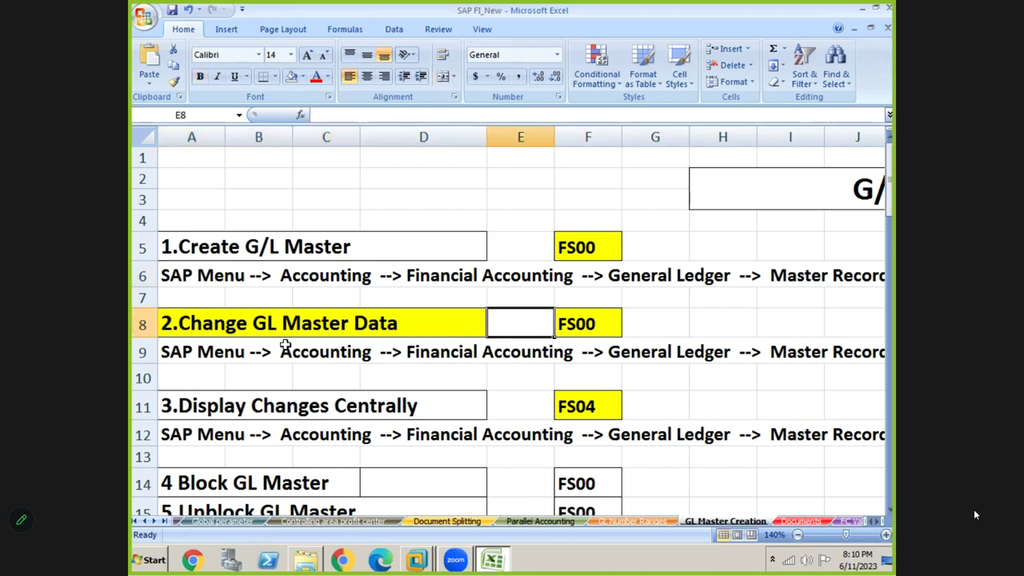
left_click(287, 345)
left_click(210, 326)
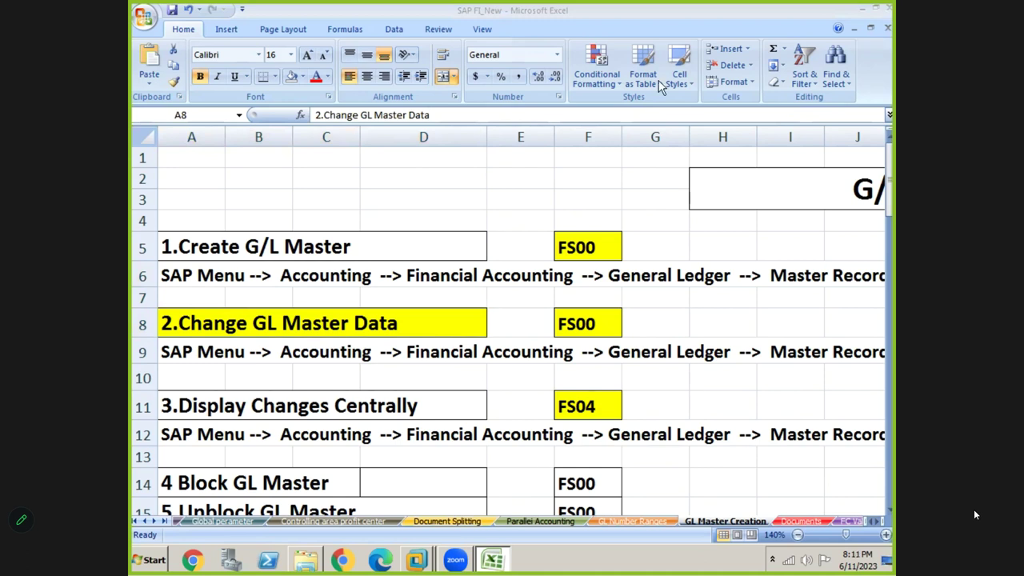
left_click(286, 360)
left_click(216, 378)
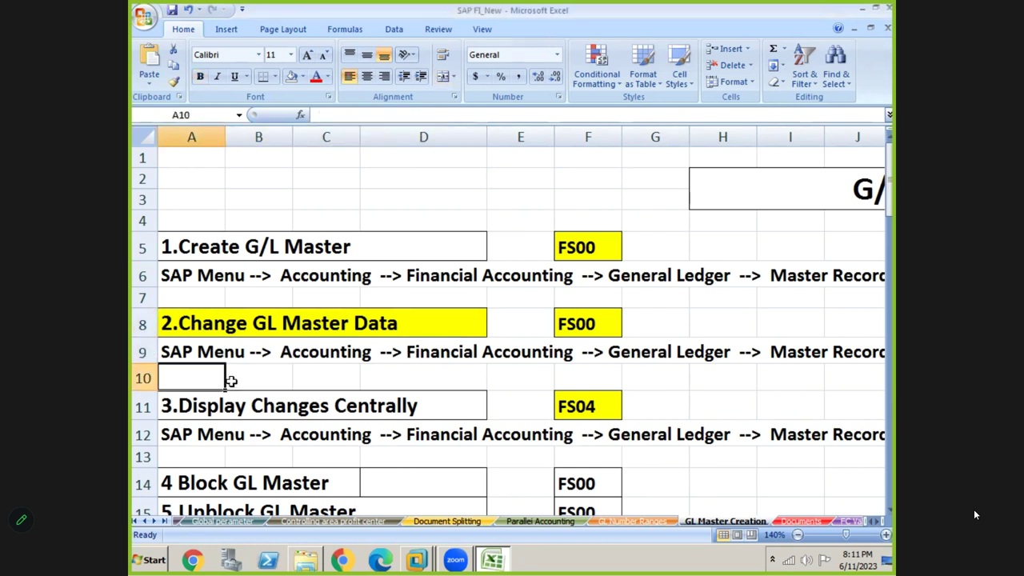
left_click(315, 371)
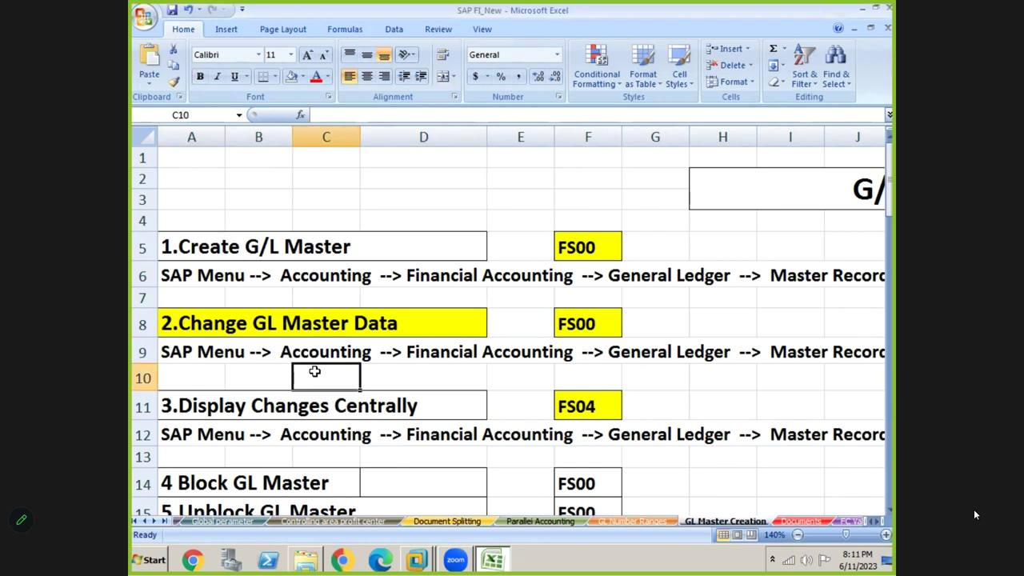
left_click(482, 353)
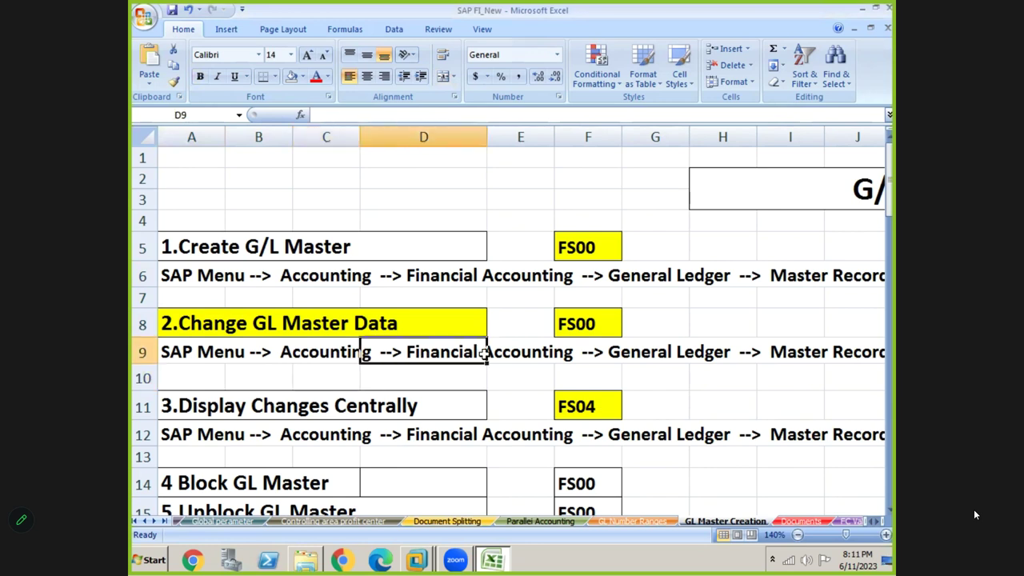
left_click(668, 368)
key("Right")
key("Right")
key("Right")
key("Right")
key("Right")
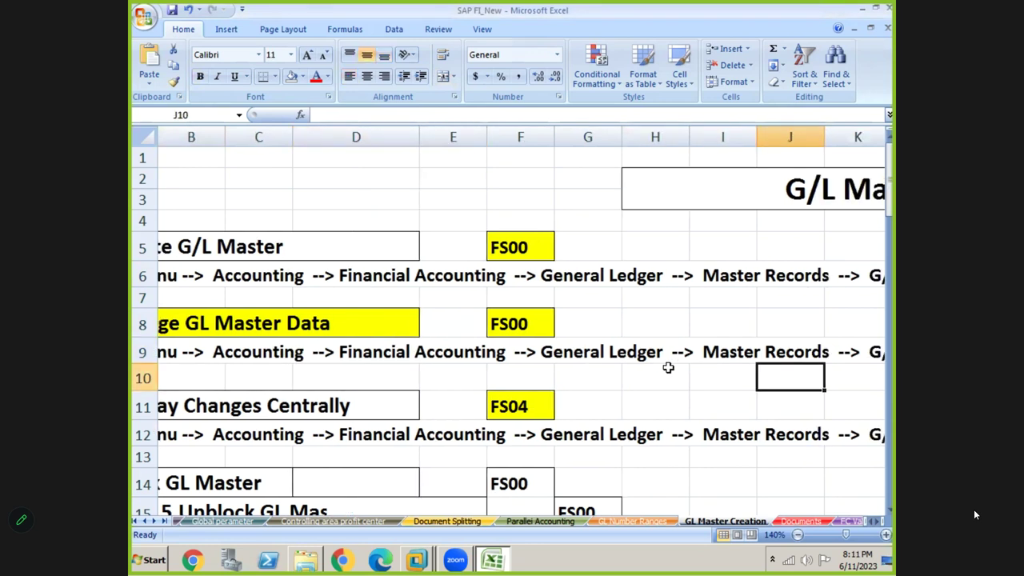
key("Right")
key("Right")
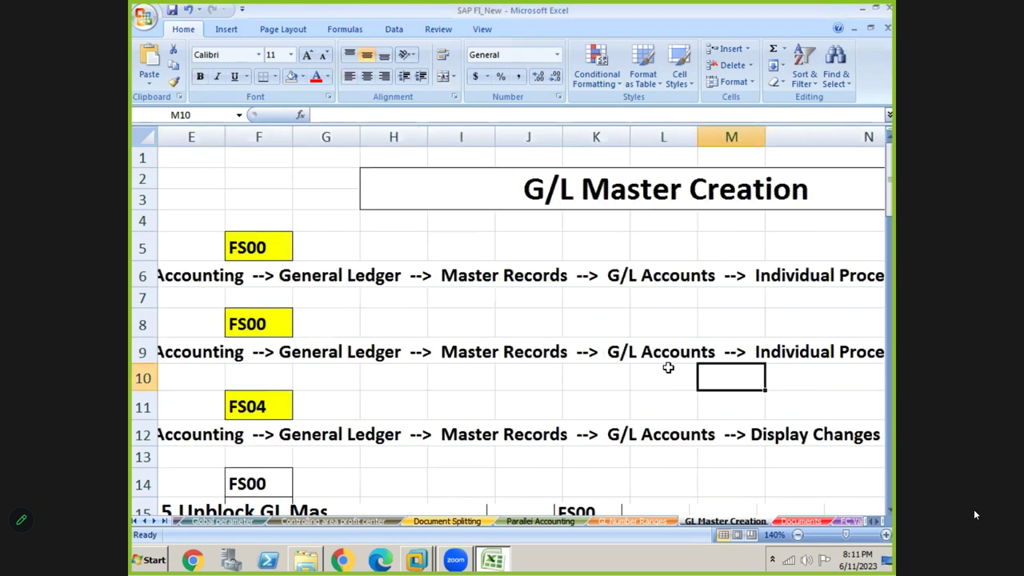
key("Right")
key("Right")
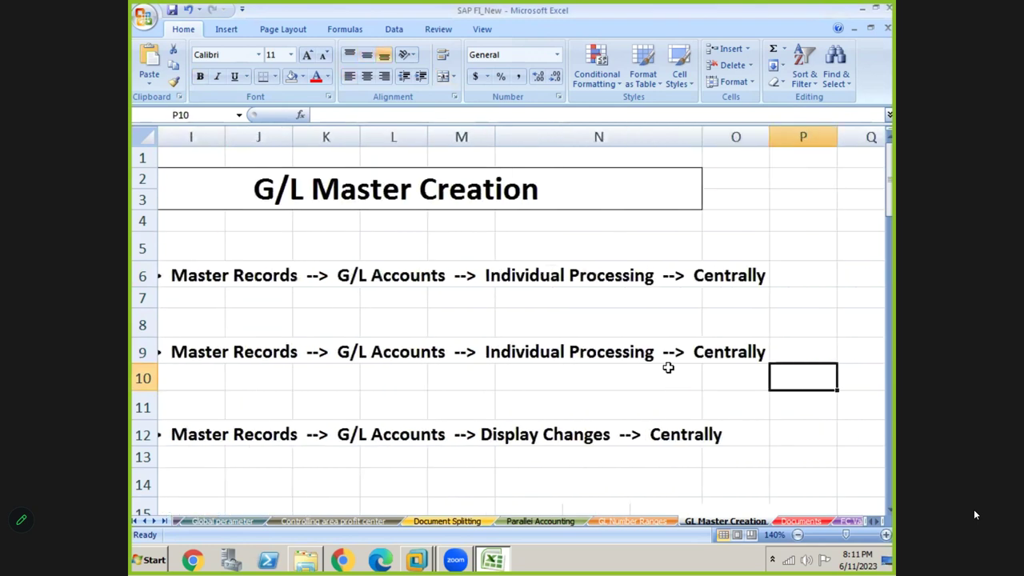
Switch to SAP Easy Access and expand Accounting, Financial Accounting and General Ledger in the SAP Menu.
key("alt+Tab")
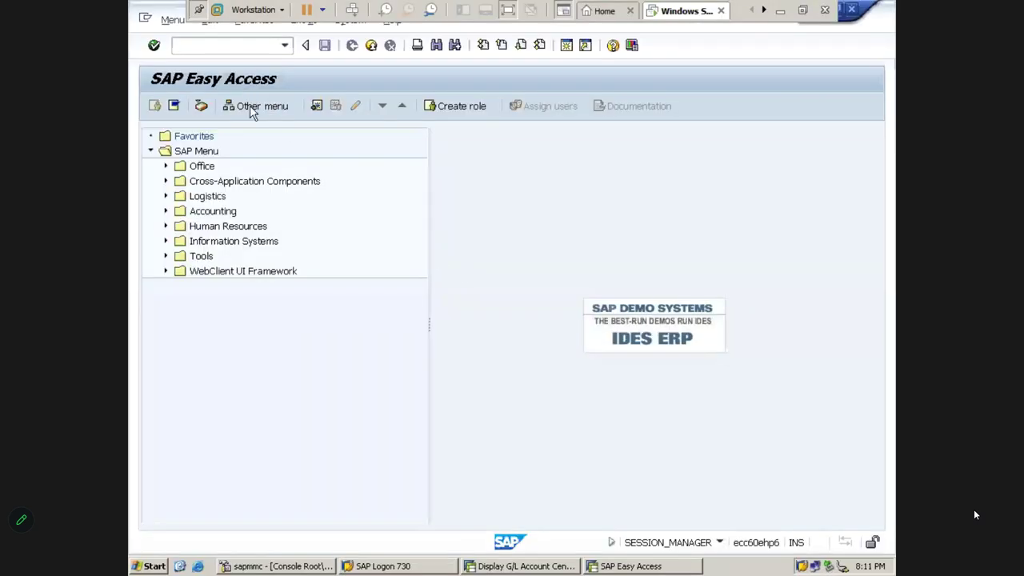
left_click(211, 83)
left_click(197, 152)
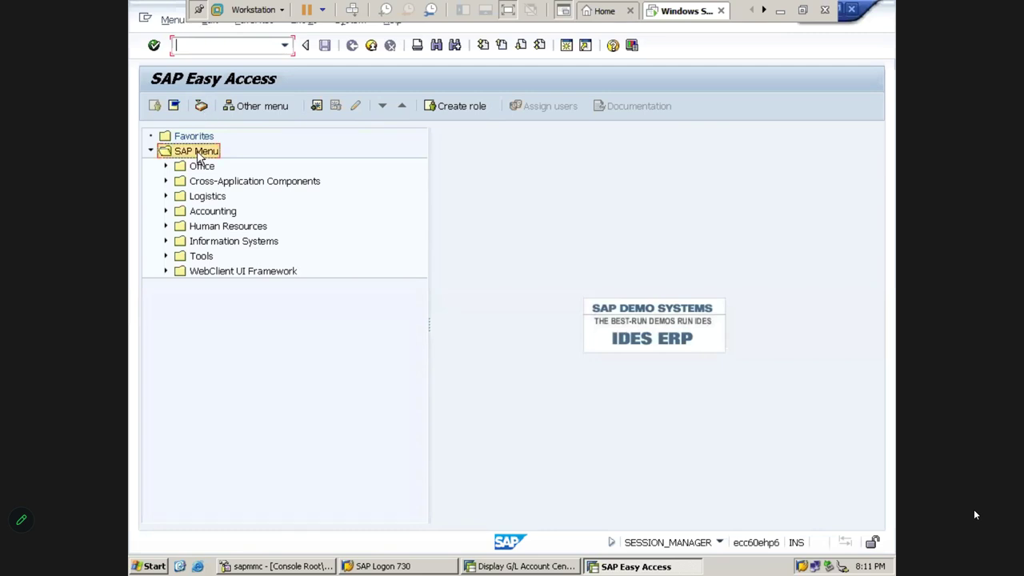
key("Down")
key("Down")
key("Down")
key("Down")
key("Right")
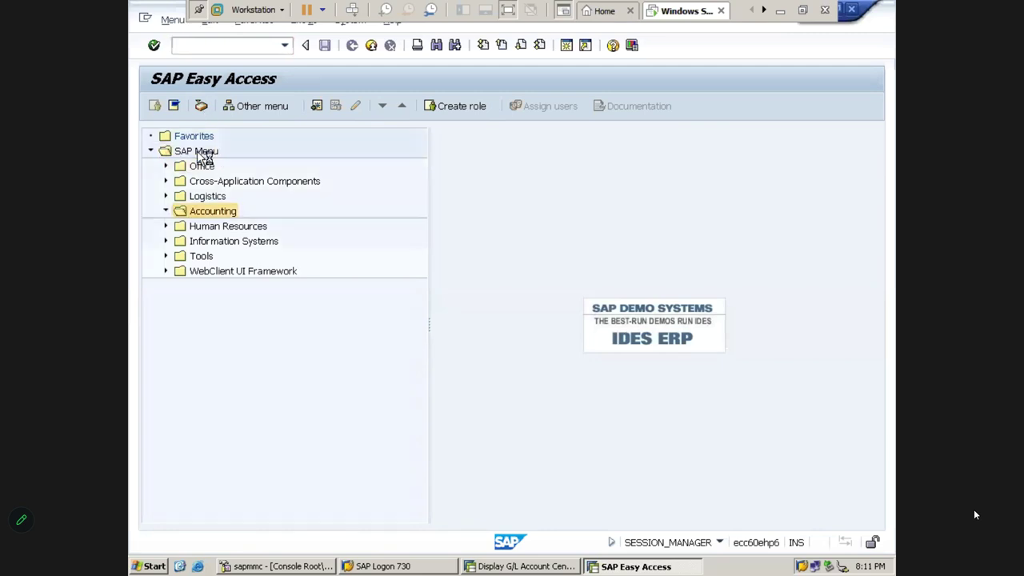
key("Down")
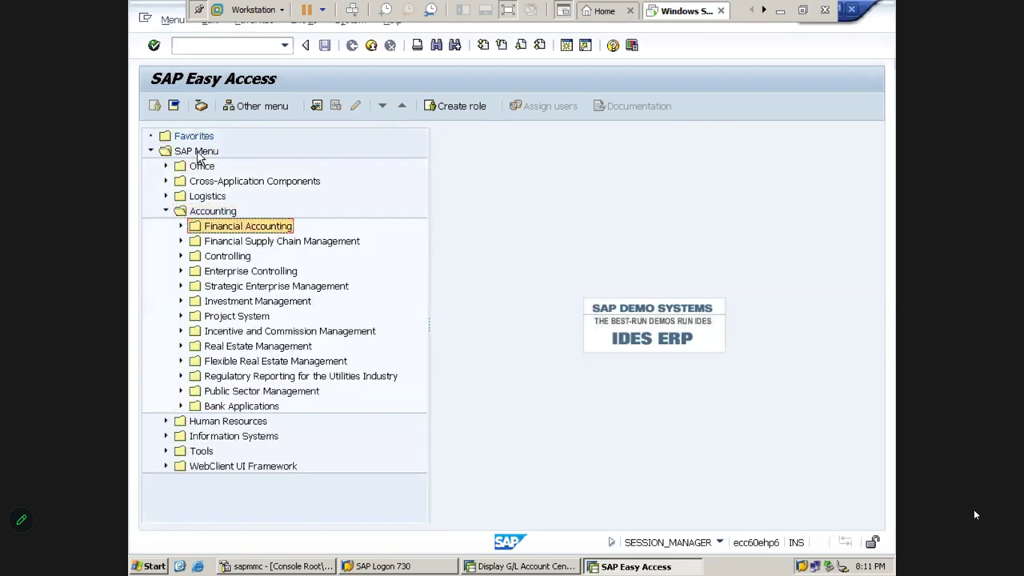
key("Right")
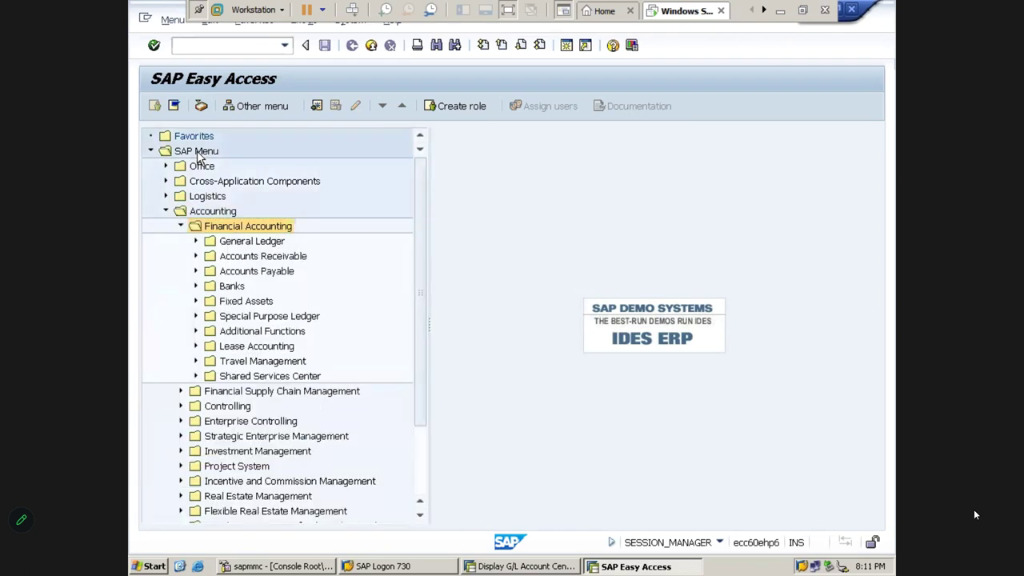
key("Down")
key("Right")
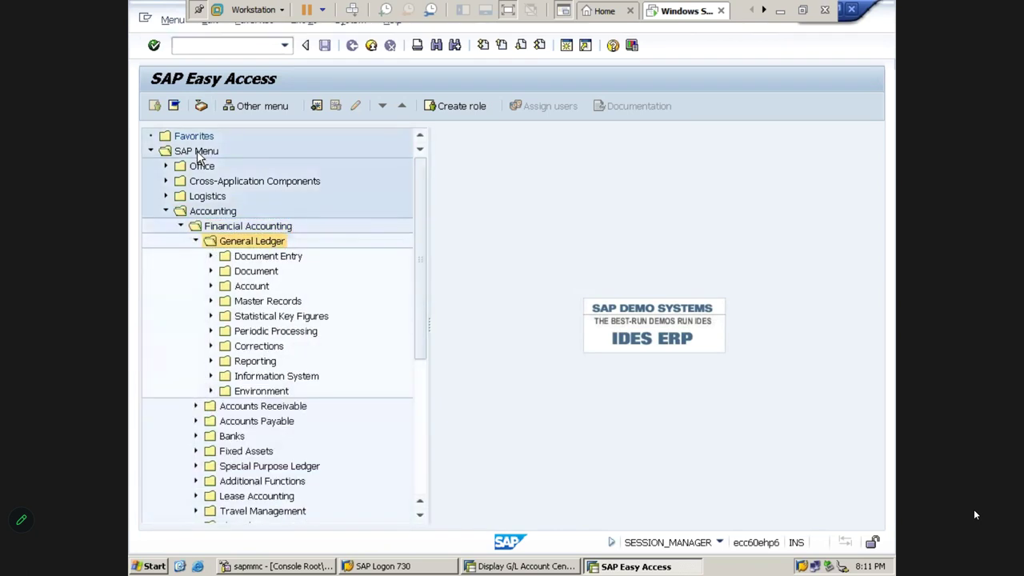
Start FS00 - Centrally from General Ledger > Master Records > G/L Accounts > Individual Processing.
key("Down")
key("Down")
key("Down")
key("Down")
key("Right")
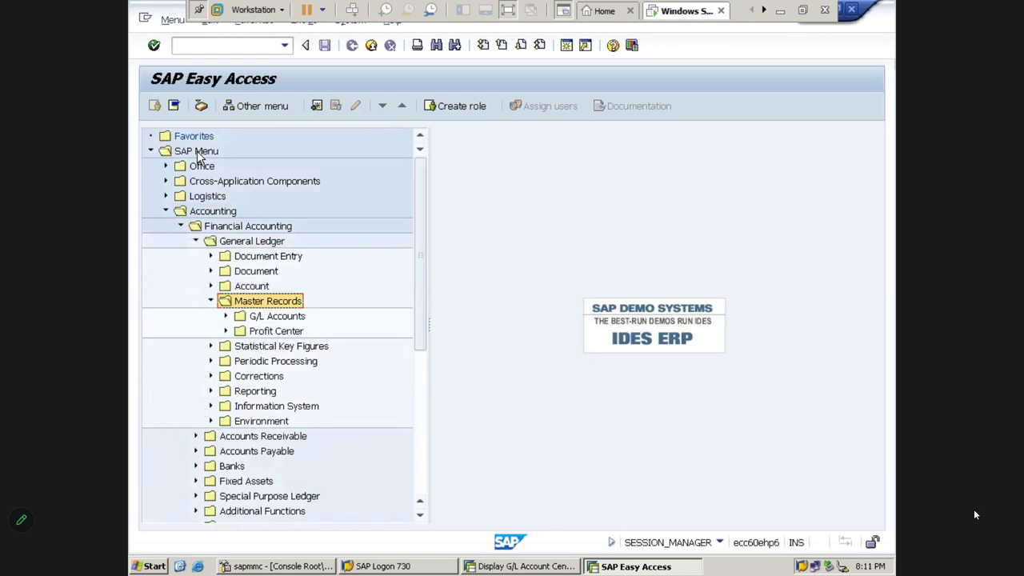
key("Down")
key("Right")
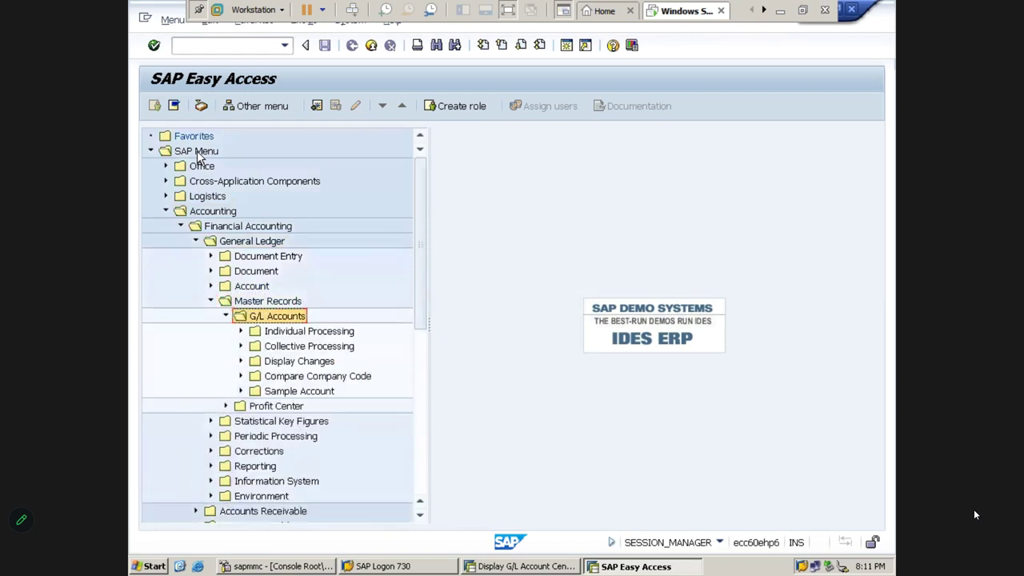
key("Down")
key("Right")
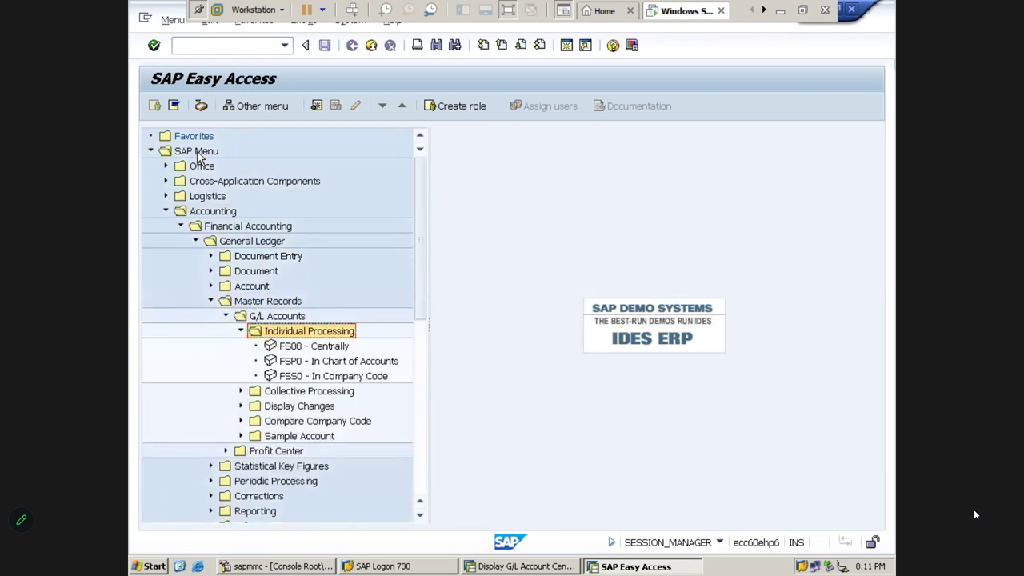
left_click(315, 348)
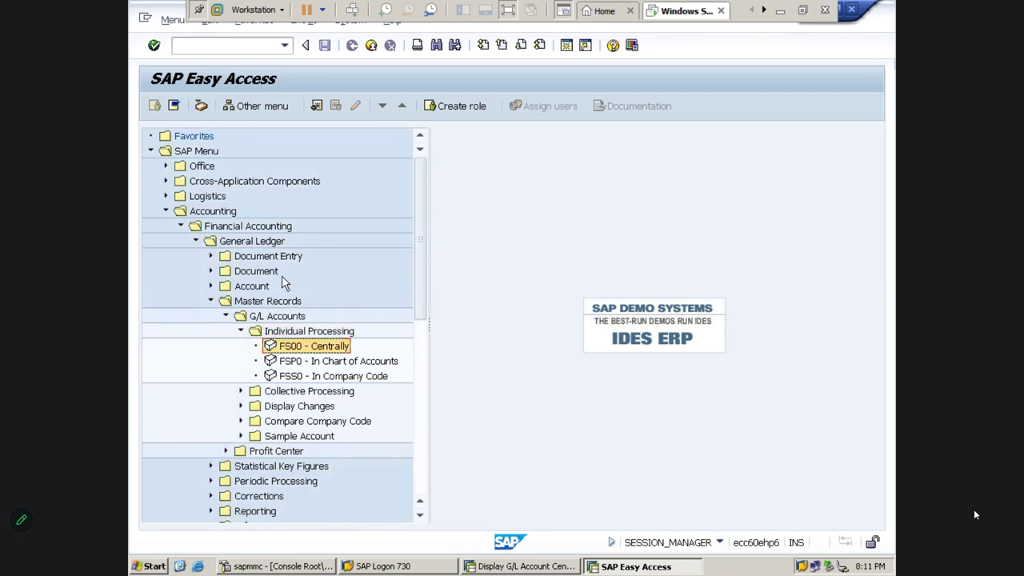
double_click(293, 347)
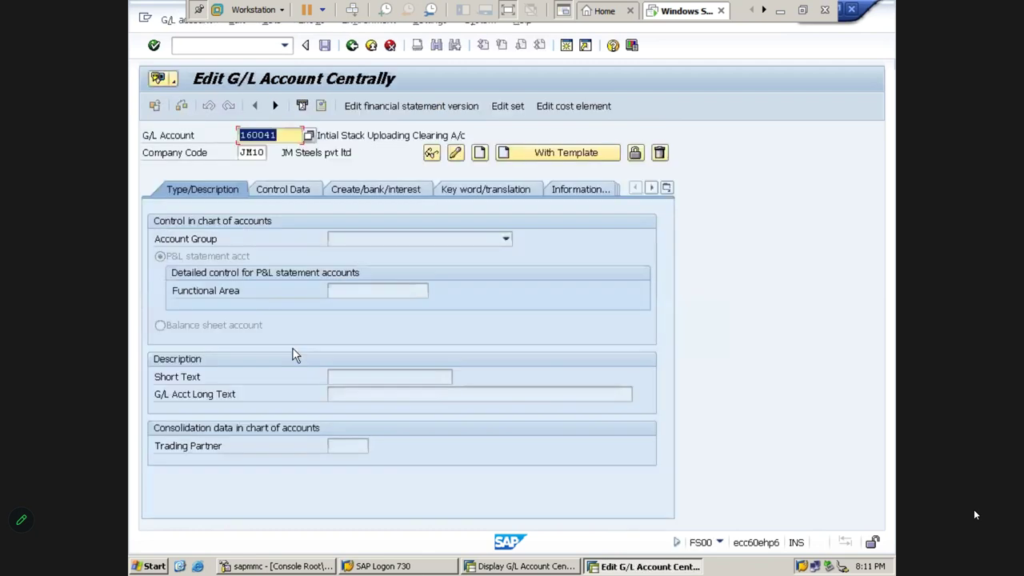
Set the company code to PM10 and choose the Comm Paid A/c G/L account from that company code's account search.
key("Tab")
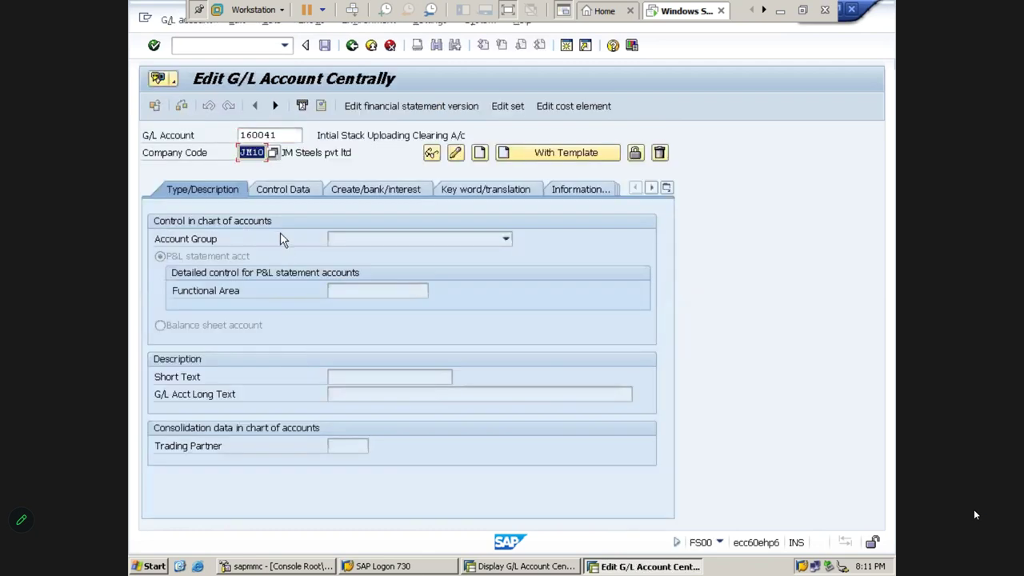
type("PM10")
left_click(289, 135)
key("BackSpace")
key("BackSpace")
key("BackSpace")
key("BackSpace")
key("BackSpace")
key("BackSpace")
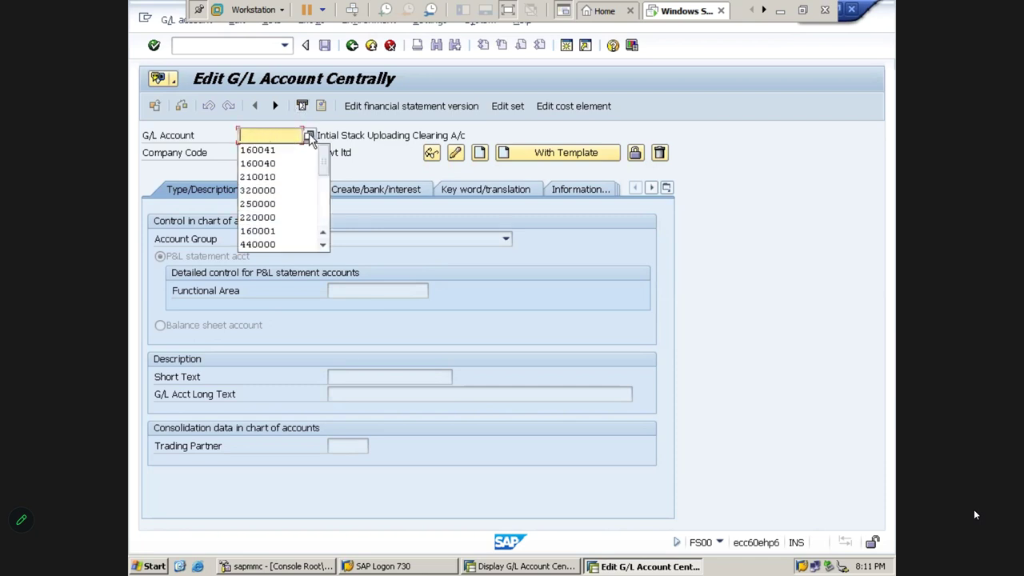
left_click(313, 138)
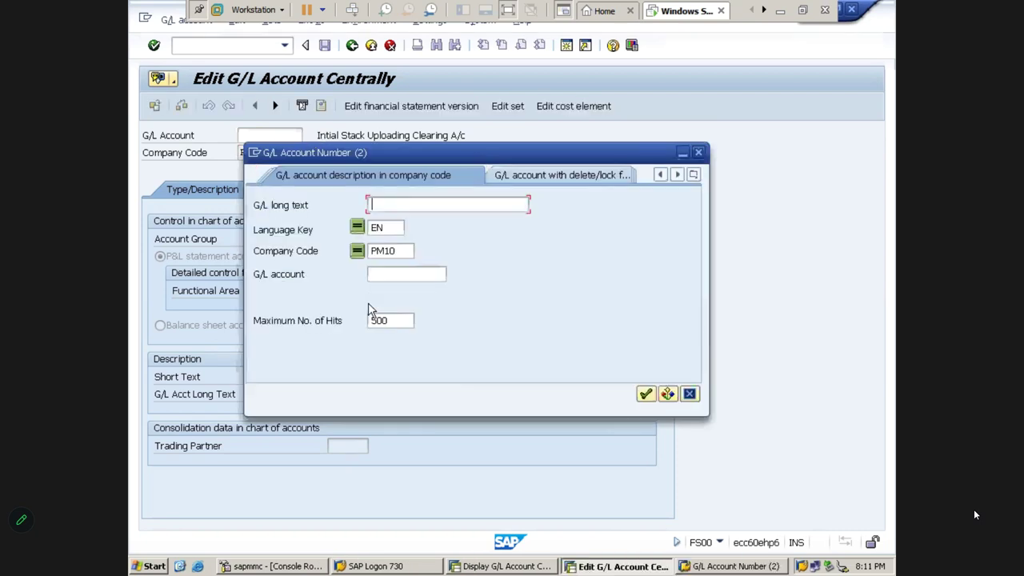
left_click(384, 276)
key("Return")
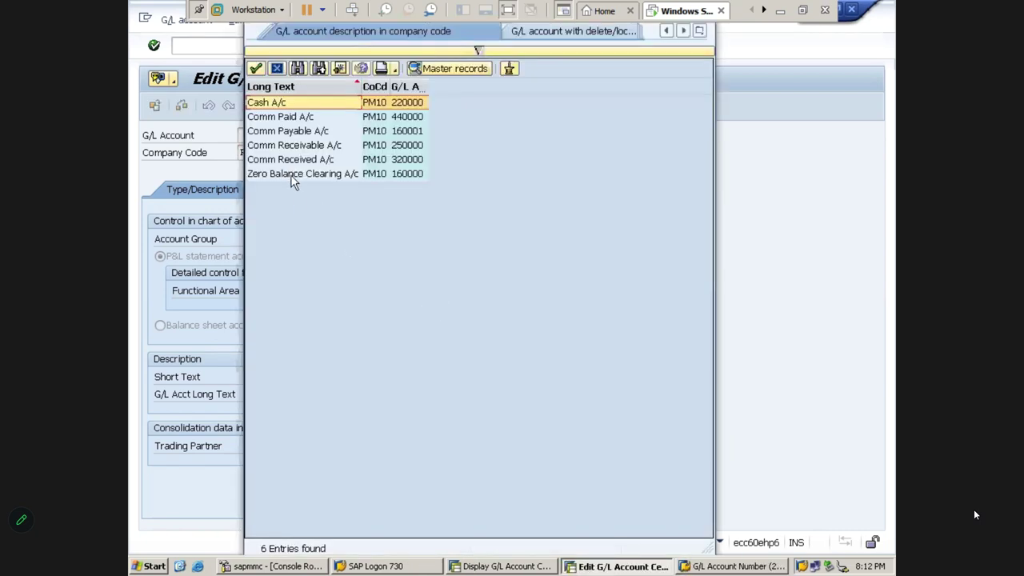
double_click(280, 117)
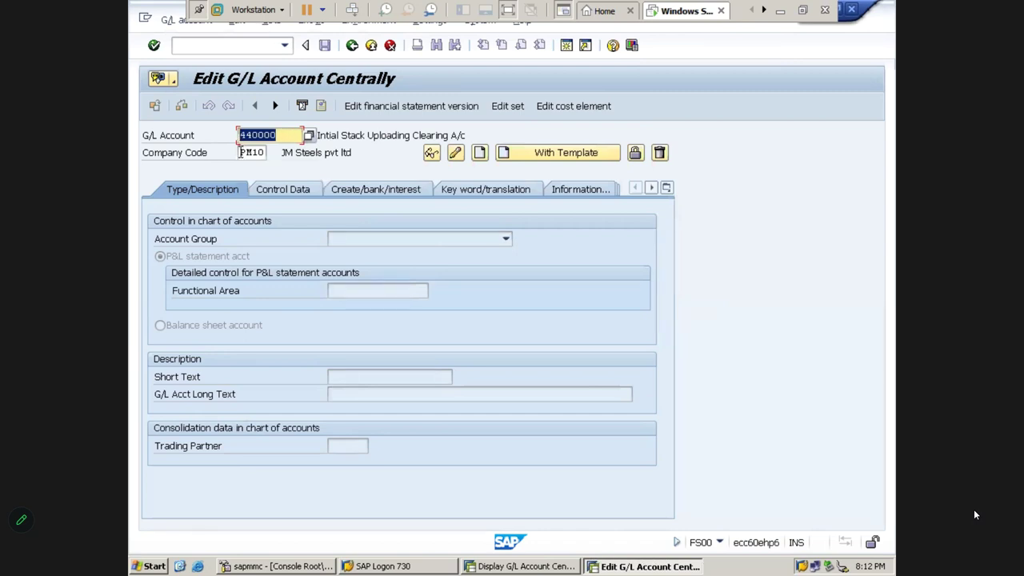
key("Tab")
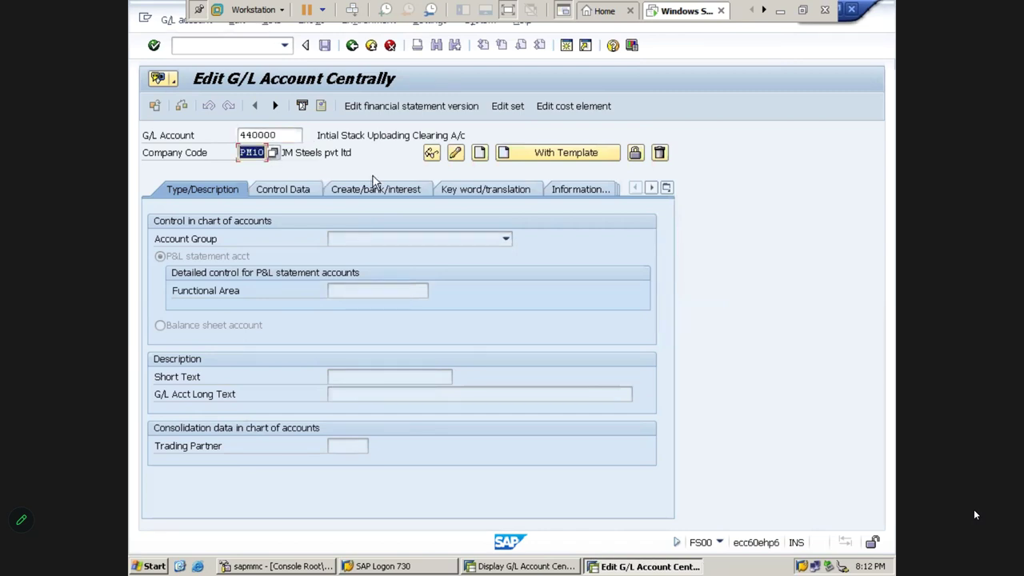
Display the Comm Paid A/c account and review its control data, create/bank/interest settings and type/description.
left_click(432, 153)
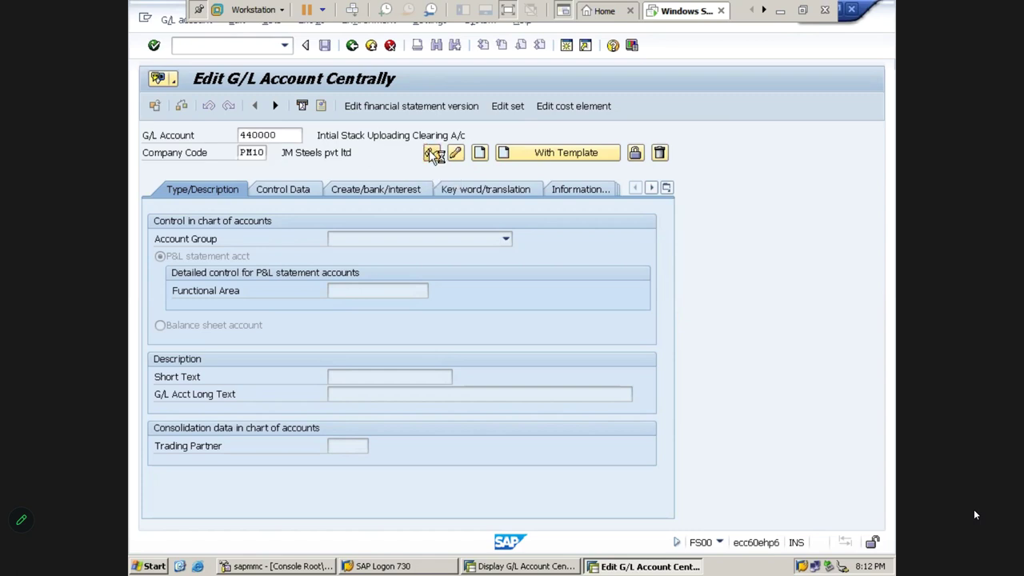
left_click(280, 189)
left_click(357, 187)
left_click(292, 193)
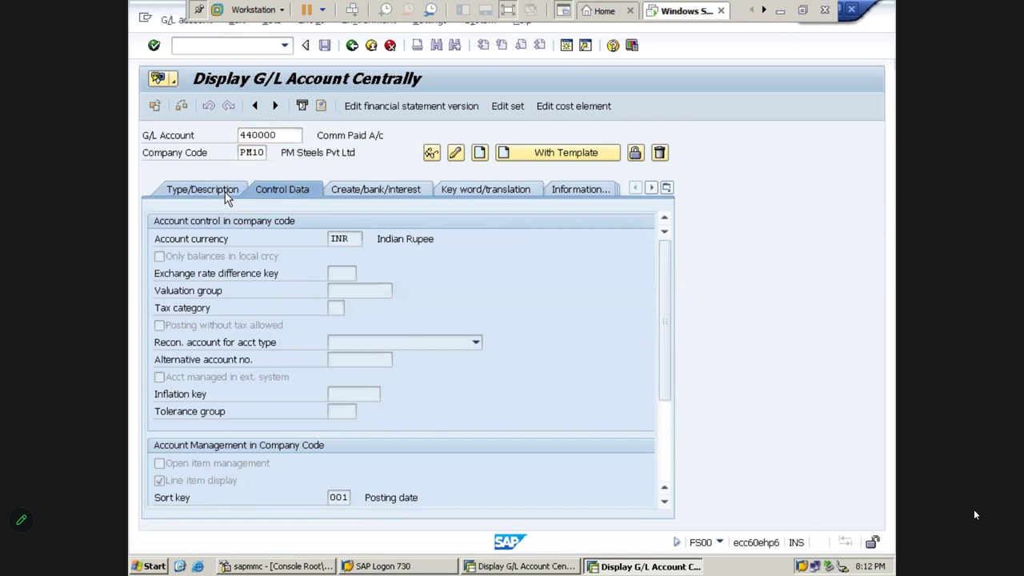
left_click(226, 192)
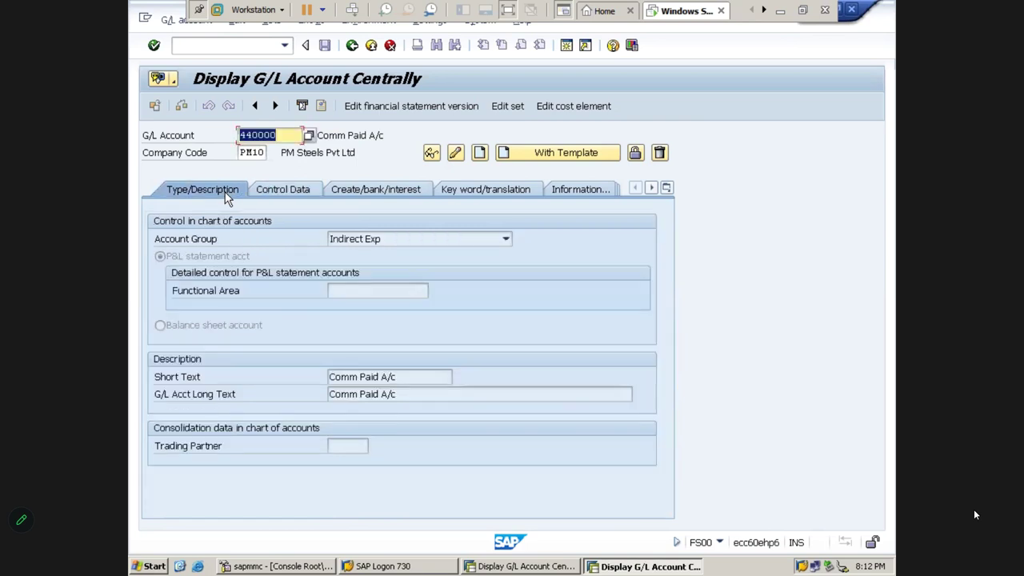
Switch the Comm Paid A/c account to change mode and check its editable control, bank/interest and description fields.
left_click(455, 154)
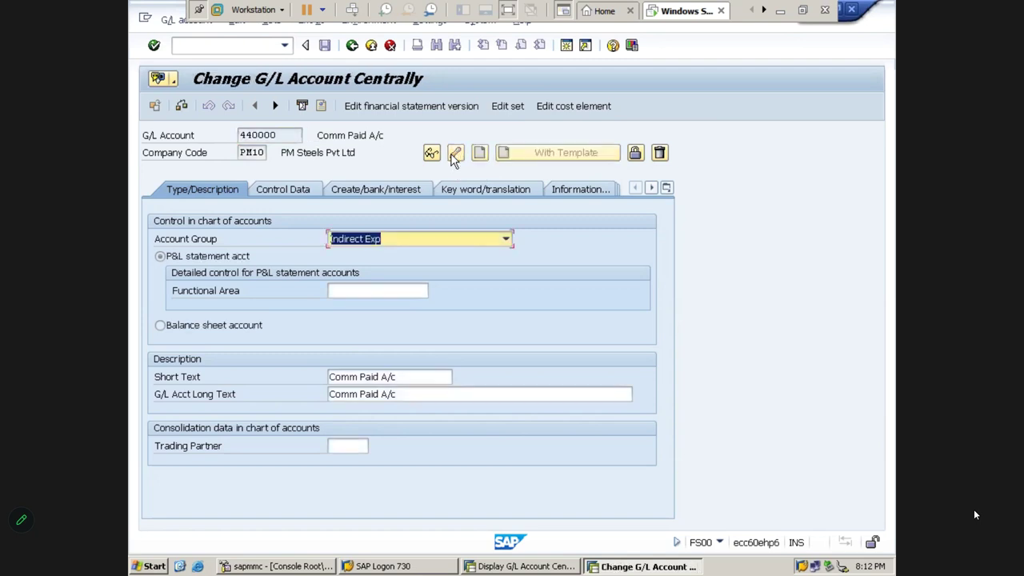
left_click(277, 192)
left_click(355, 192)
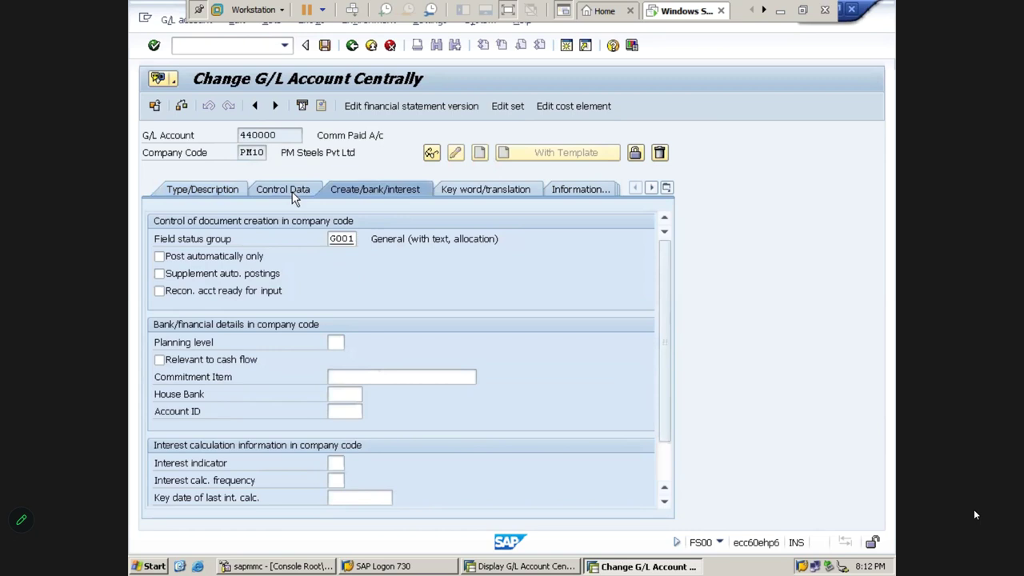
left_click(270, 192)
left_click(214, 190)
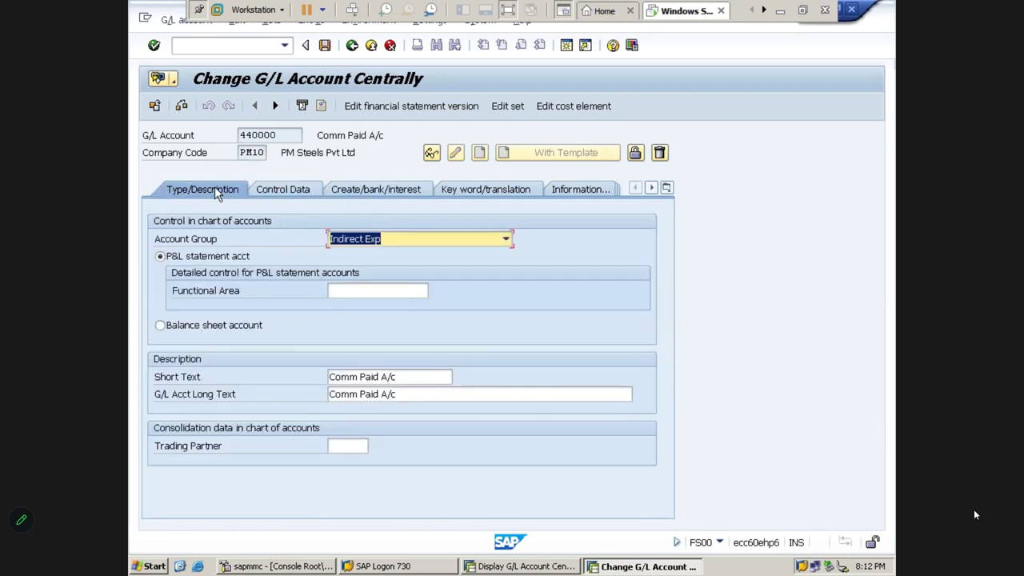
Change the G/L account's long text to "Commission Paid A/c".
left_click(406, 395)
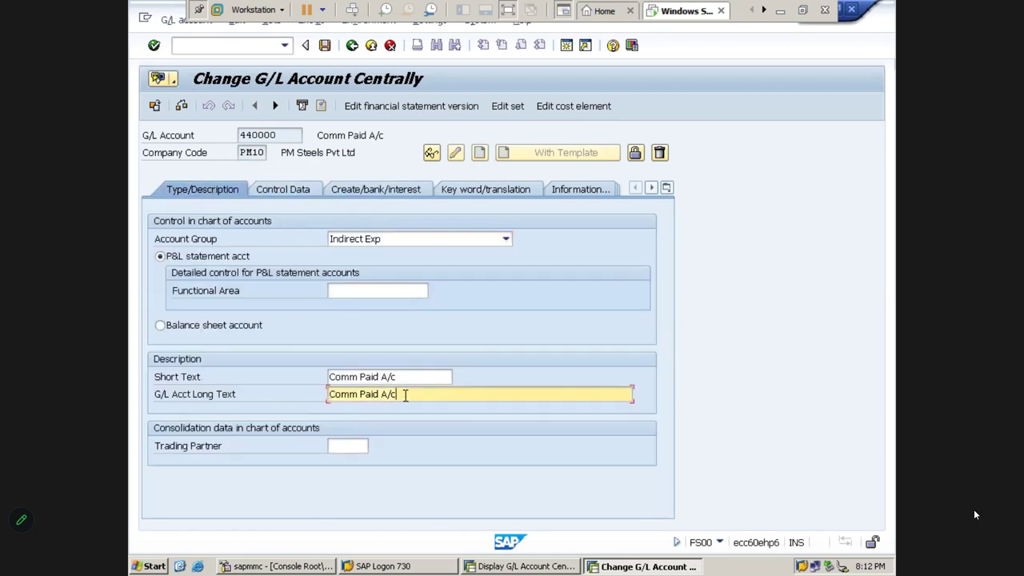
key("BackSpace")
key("BackSpace")
key("BackSpace")
key("BackSpace")
key("BackSpace")
key("BackSpace")
key("BackSpace")
key("BackSpace")
key("BackSpace")
key("BackSpace")
key("BackSpace")
key("BackSpace")
key("BackSpace")
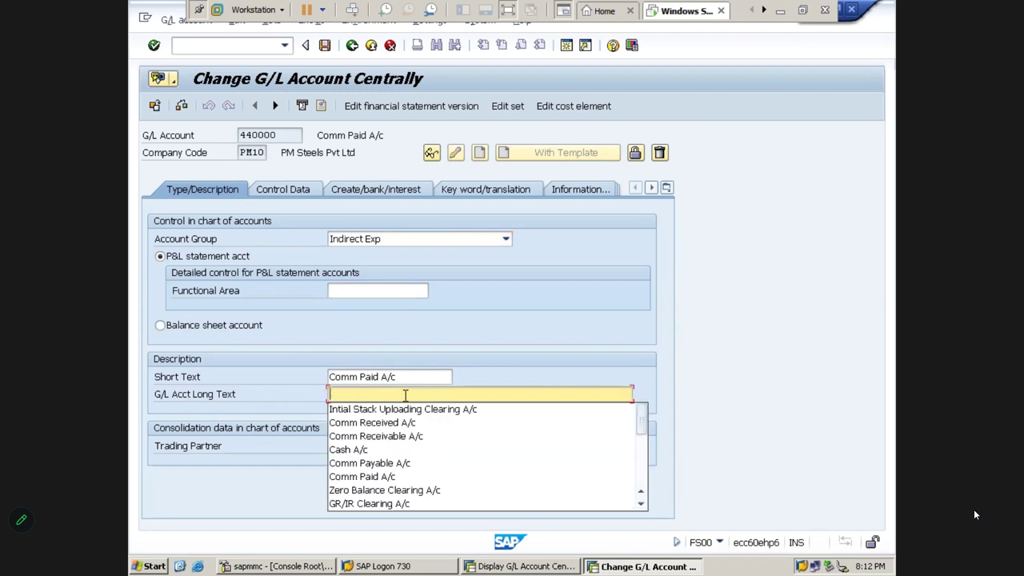
type("Commission Paid A/c")
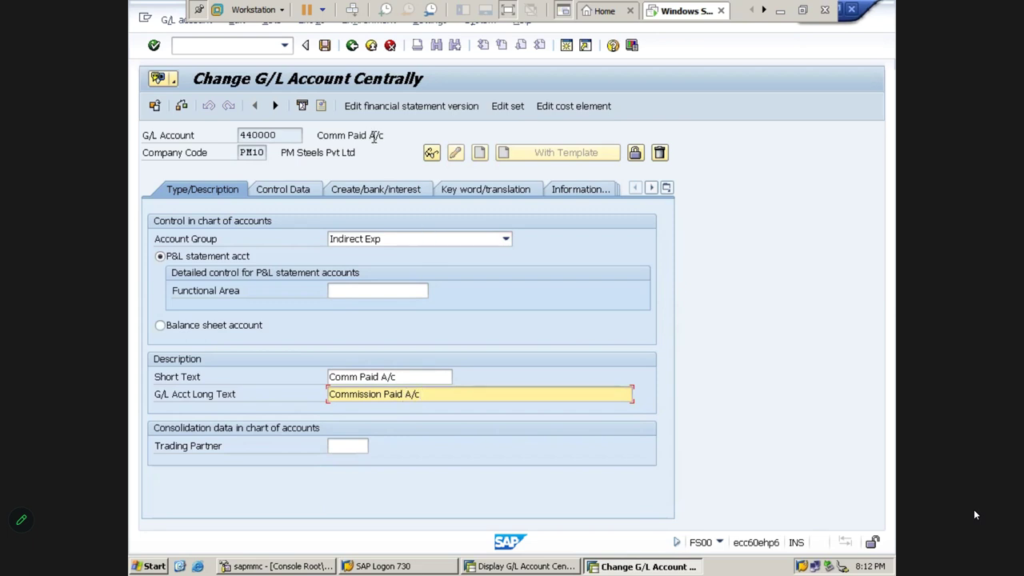
Save the changed G/L account and check the long text in the saved record.
left_click(328, 51)
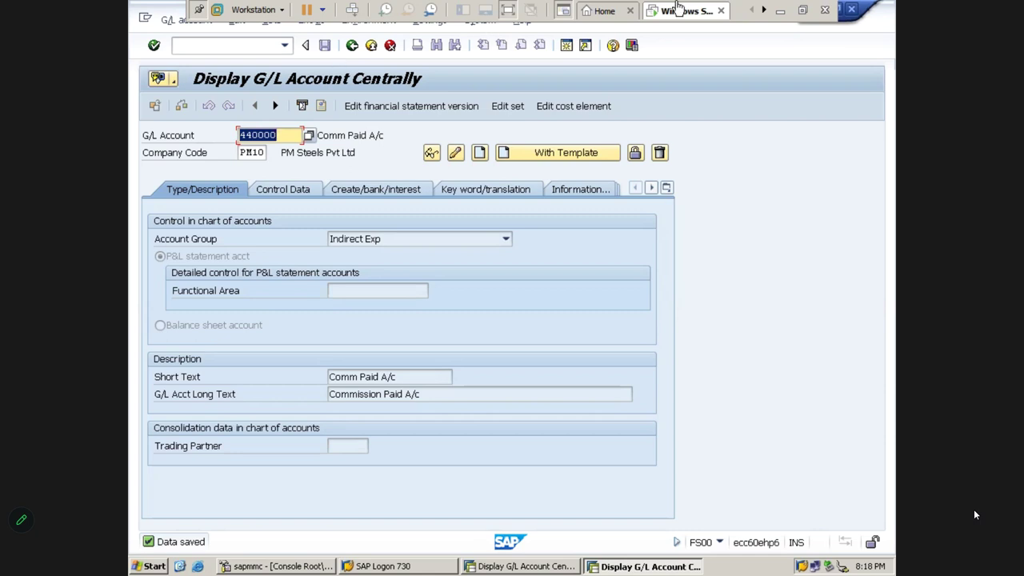
left_click(784, 14)
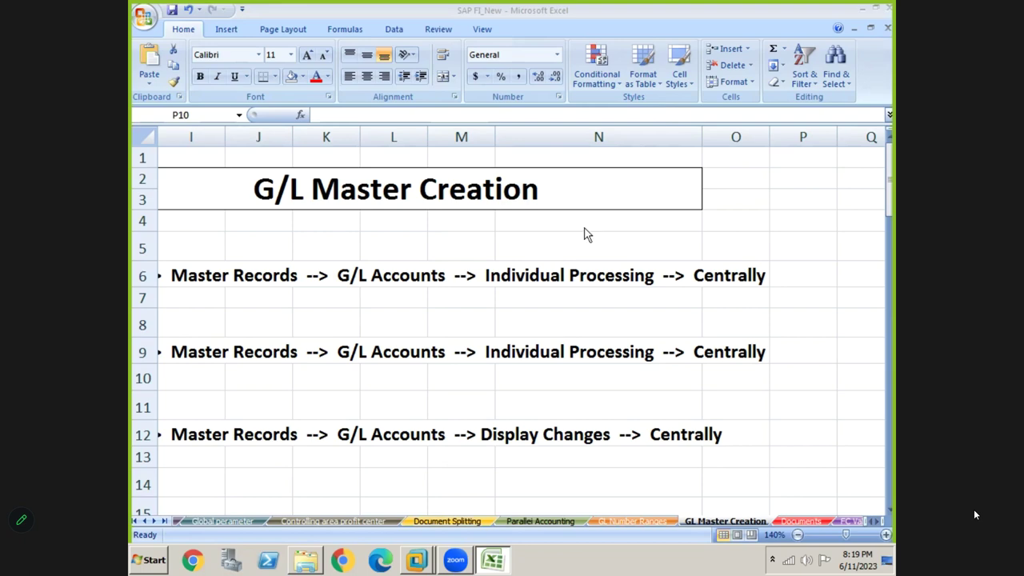
key("alt+Tab")
key("alt+Tab")
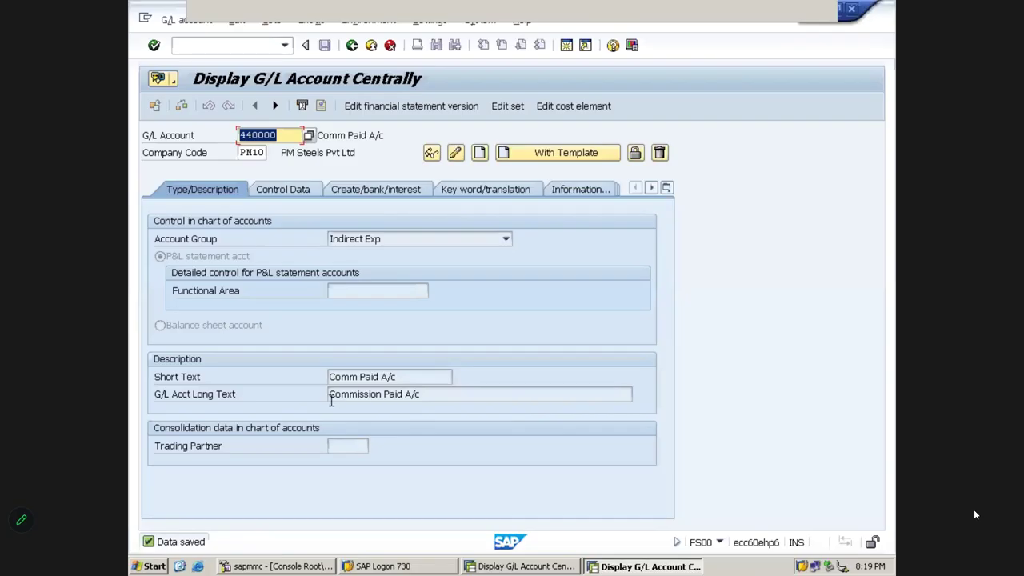
left_click_drag(436, 396, 172, 405)
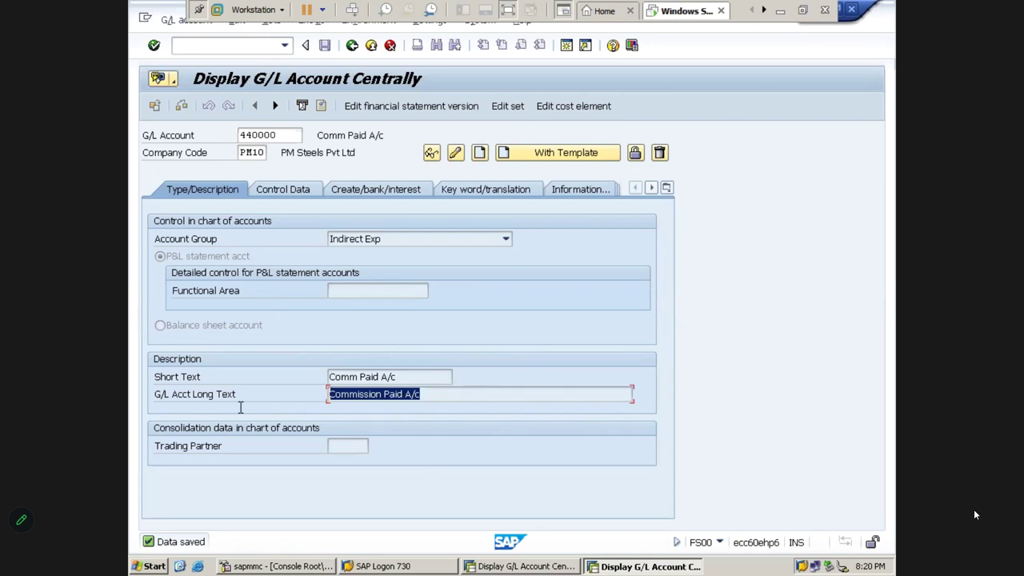
Switch to the SAP FI_New workbook in Excel and look through the numbered topics on the GL Master Creation sheet.
left_click(781, 11)
left_click(402, 275)
key("Left")
key("Left")
key("Left")
key("Left")
key("Left")
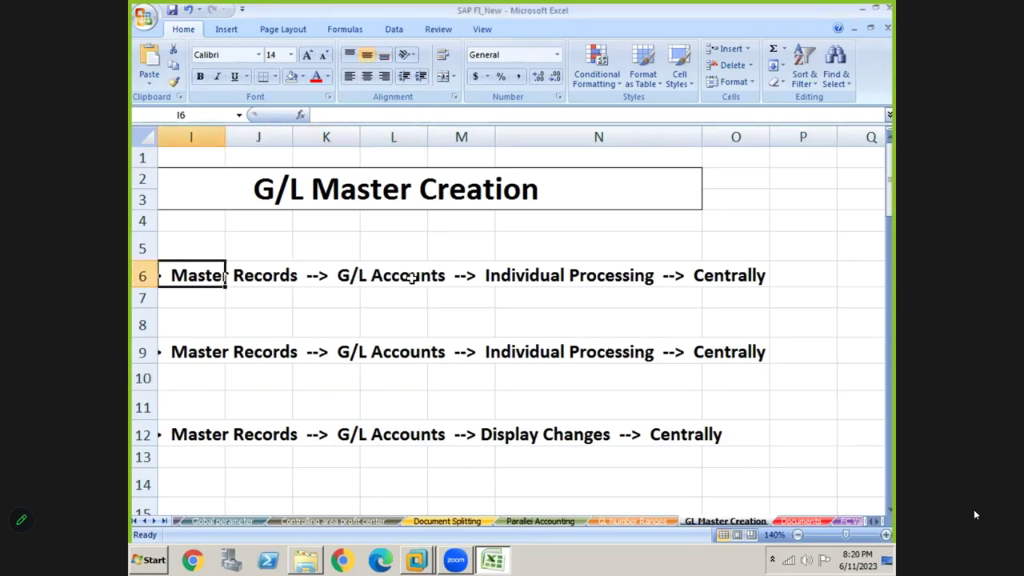
key("Left")
key("Left")
key("Left")
key("Left")
key("Left")
key("Left")
key("Down")
key("Down")
key("Down")
key("Down")
key("Down")
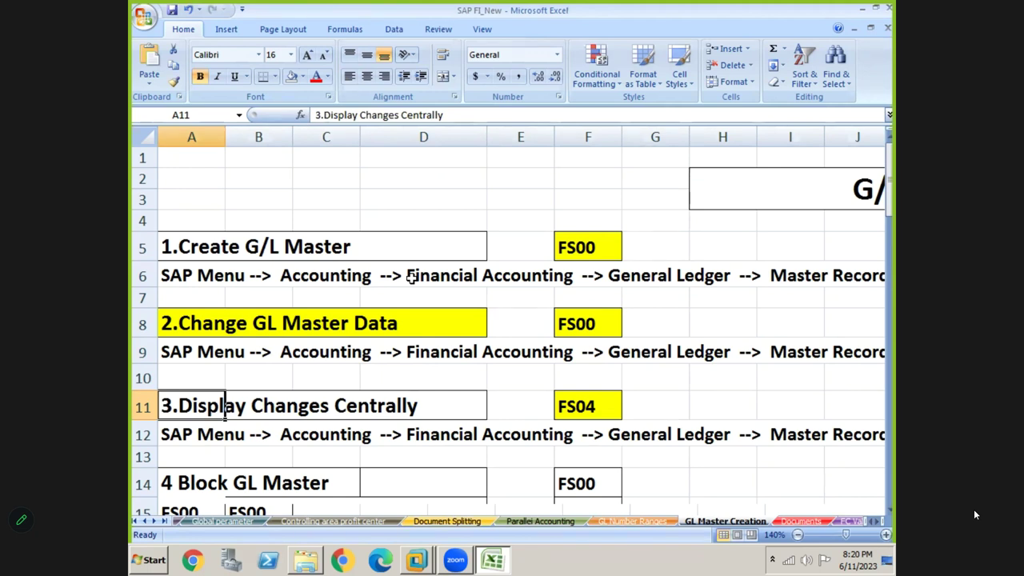
key("Down")
key("Down")
key("Down")
key("Down")
key("Down")
key("Down")
key("Down")
key("Down")
key("Down")
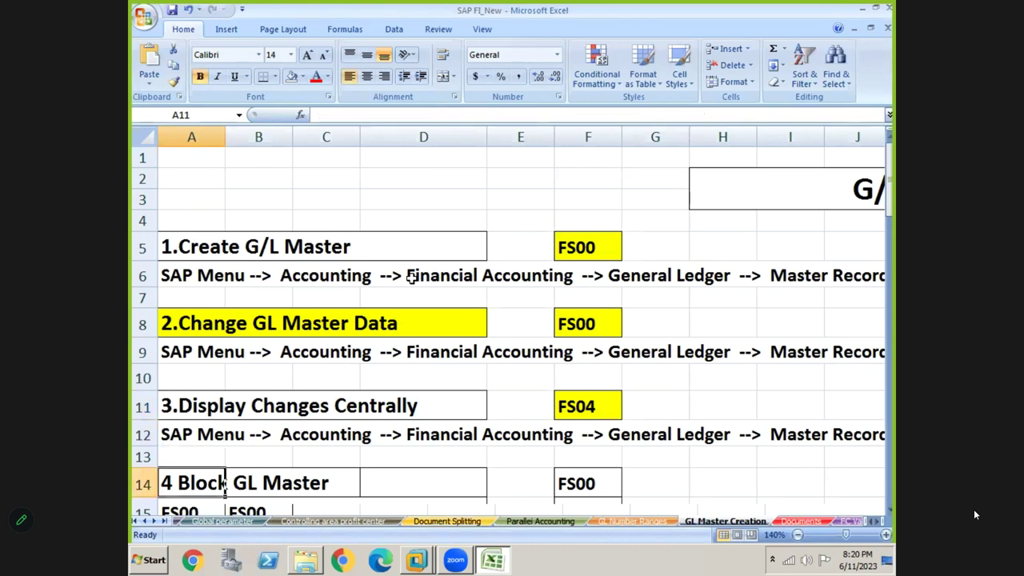
Read the full SAP menu path listed under topic 3, Display Changes Centrally, from beginning to end.
left_click(184, 312)
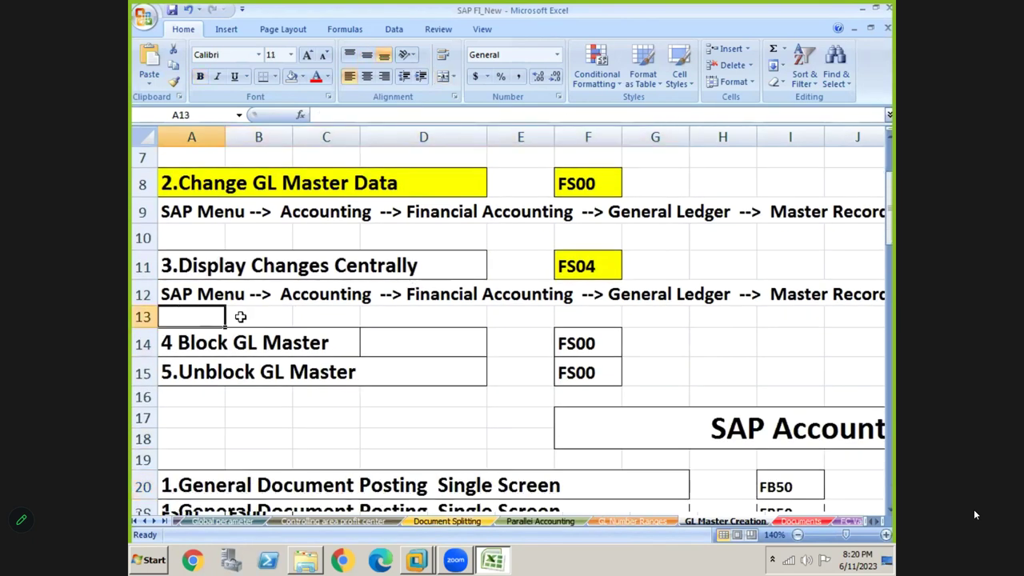
left_click(326, 312)
left_click(445, 311)
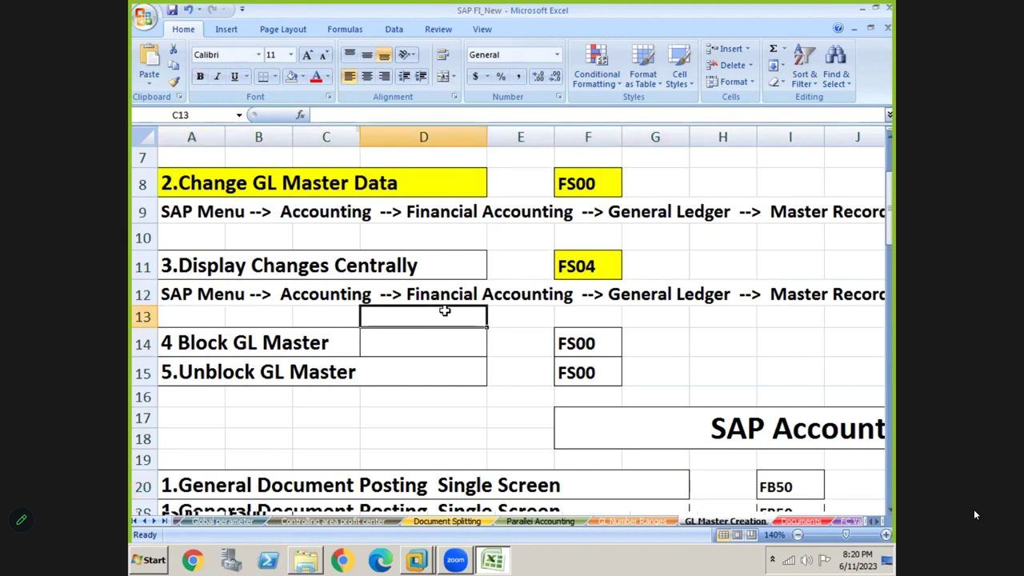
left_click(649, 312)
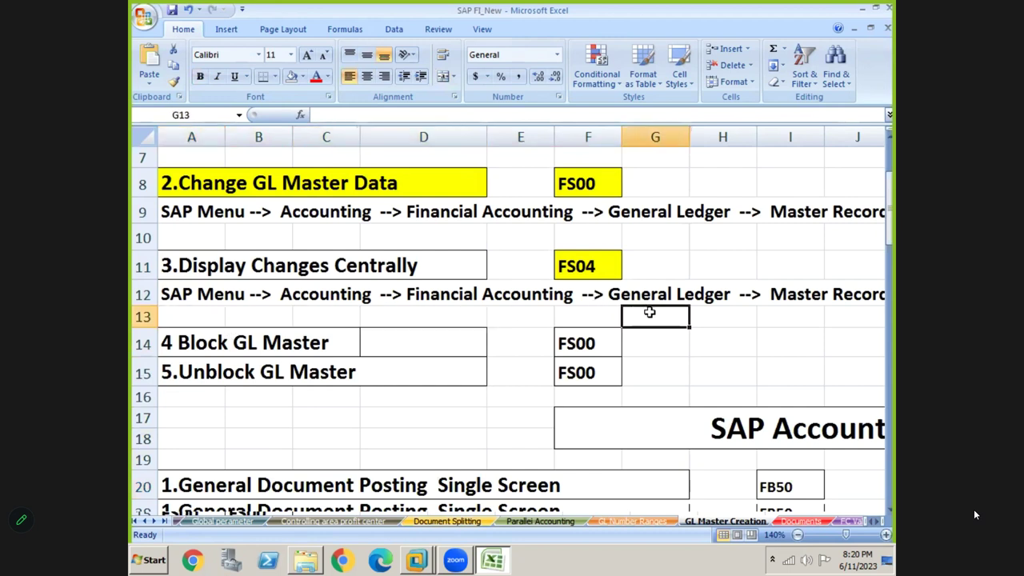
key("Right")
key("Right")
key("Right")
key("Right")
key("Right")
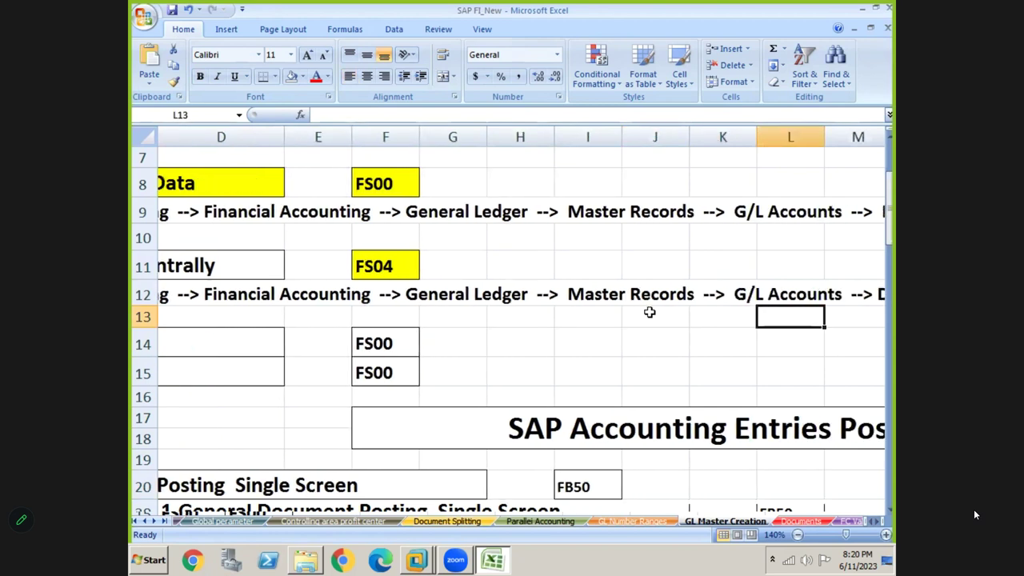
key("Right")
key("Right")
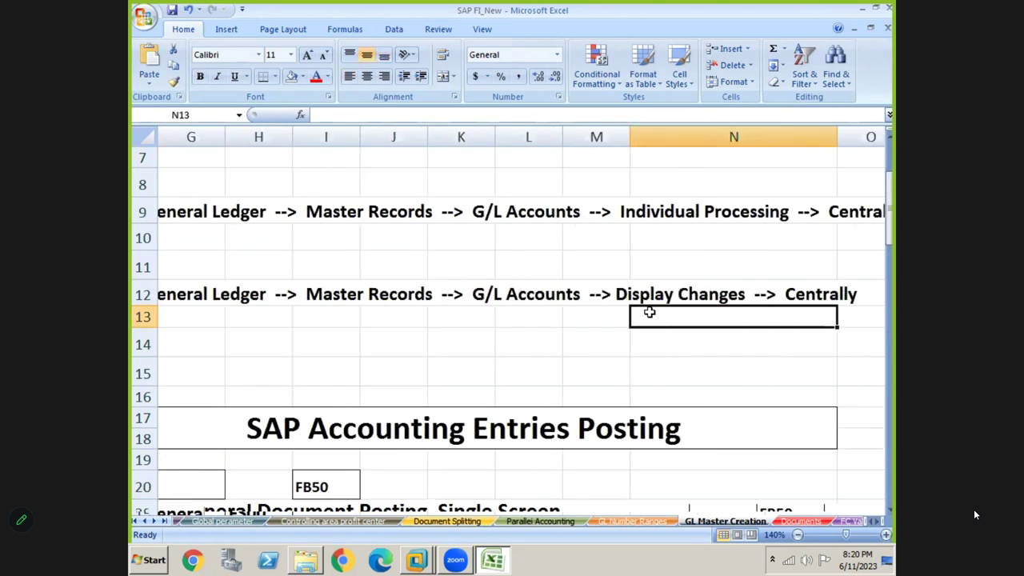
Return to SAP, leave the G/L account display and expand the Display Changes folder under G/L Accounts to FS04 - Centrally.
key("alt+Tab")
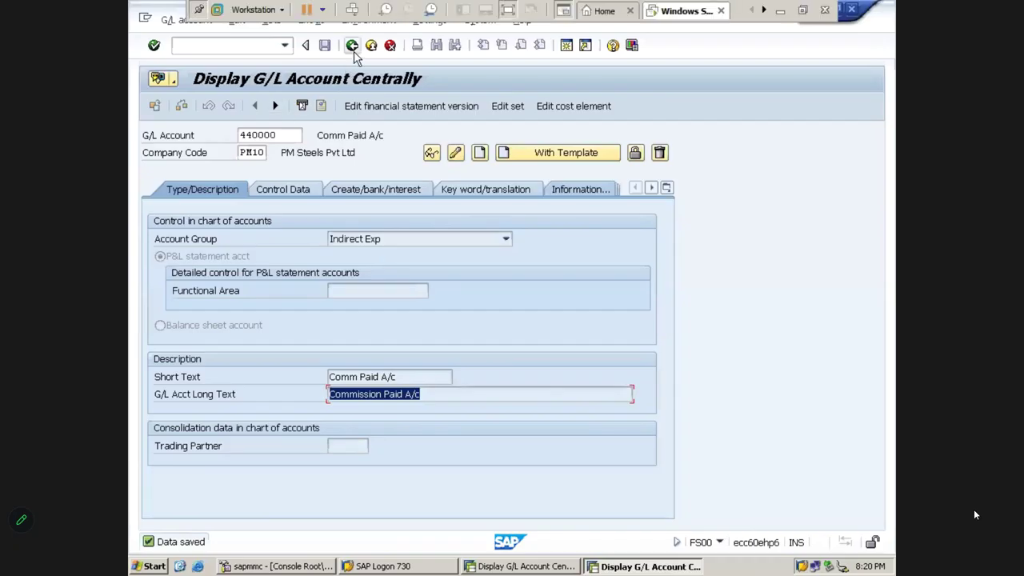
left_click(352, 46)
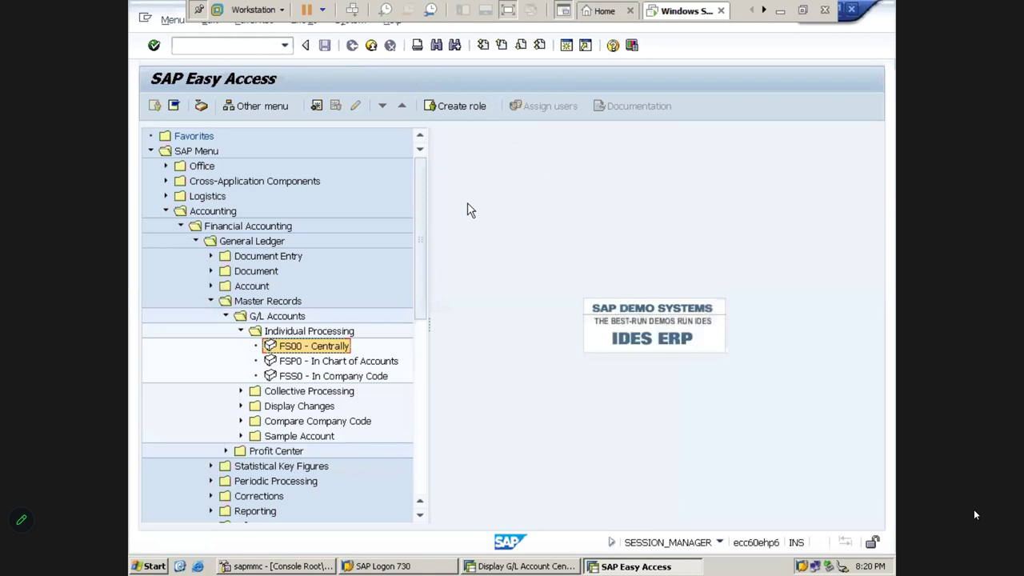
key("Left")
key("Left")
key("Down")
key("Down")
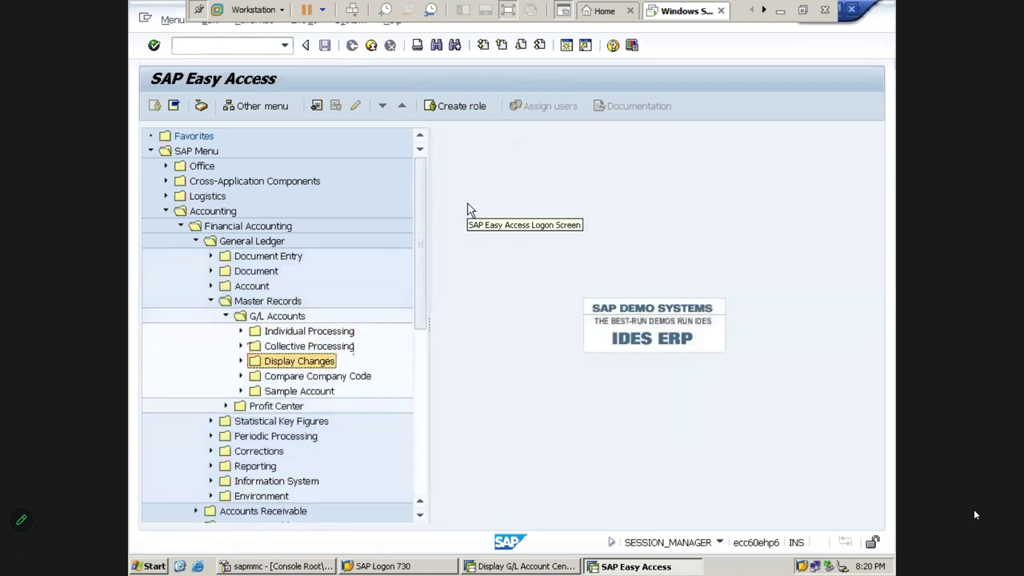
key("Right")
key("Down")
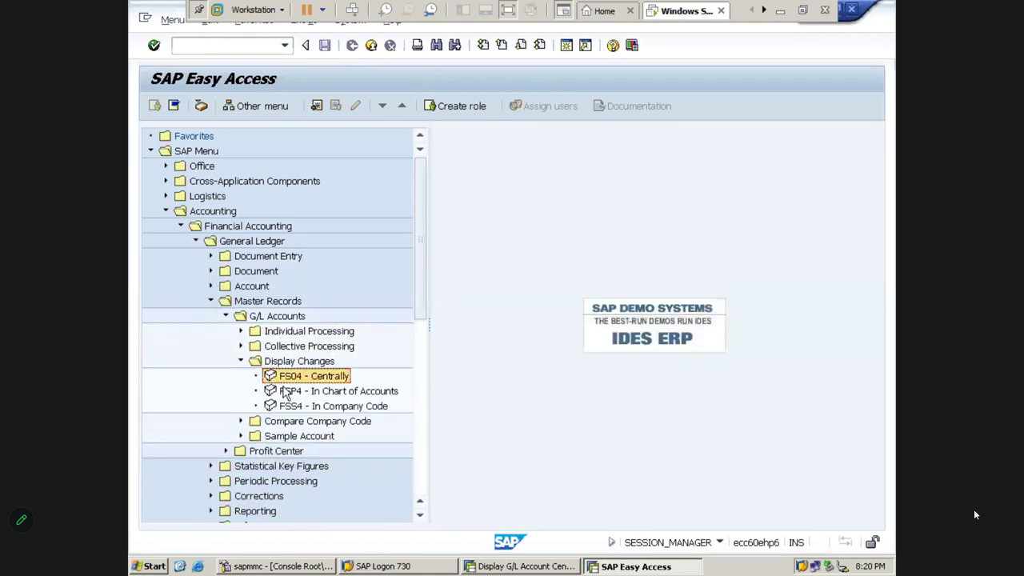
Trace the menu path from SAP Menu through Accounting, General Ledger and Master Records to Display Changes, and open FS04 - Centrally.
left_click(199, 155)
left_click(221, 215)
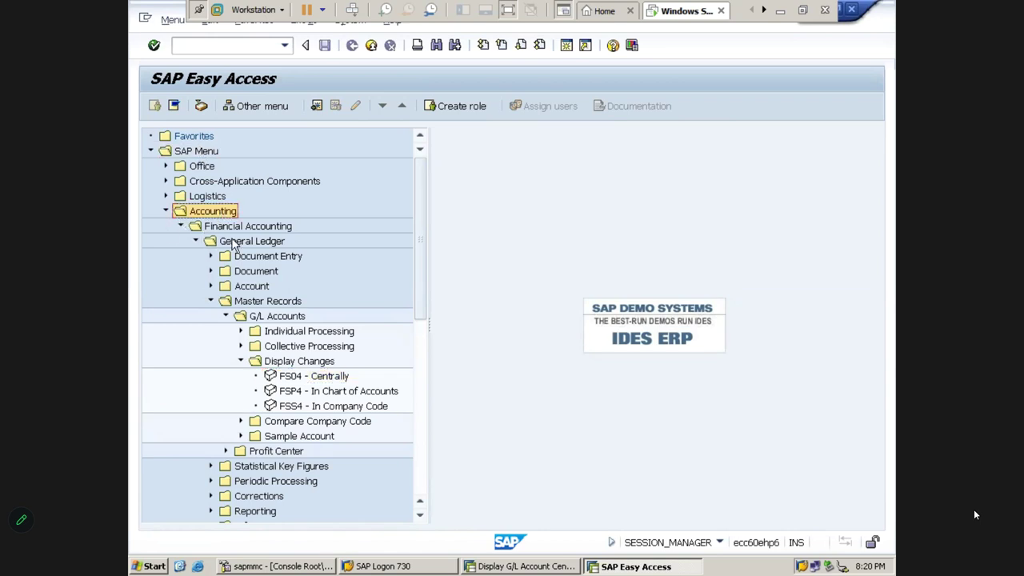
left_click(243, 230)
left_click(240, 245)
left_click(263, 303)
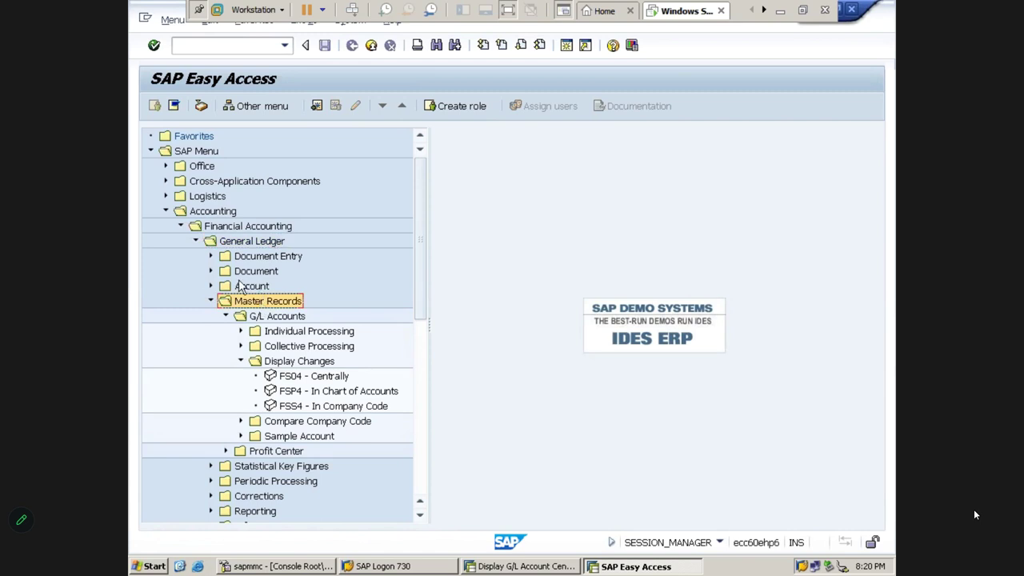
left_click(261, 321)
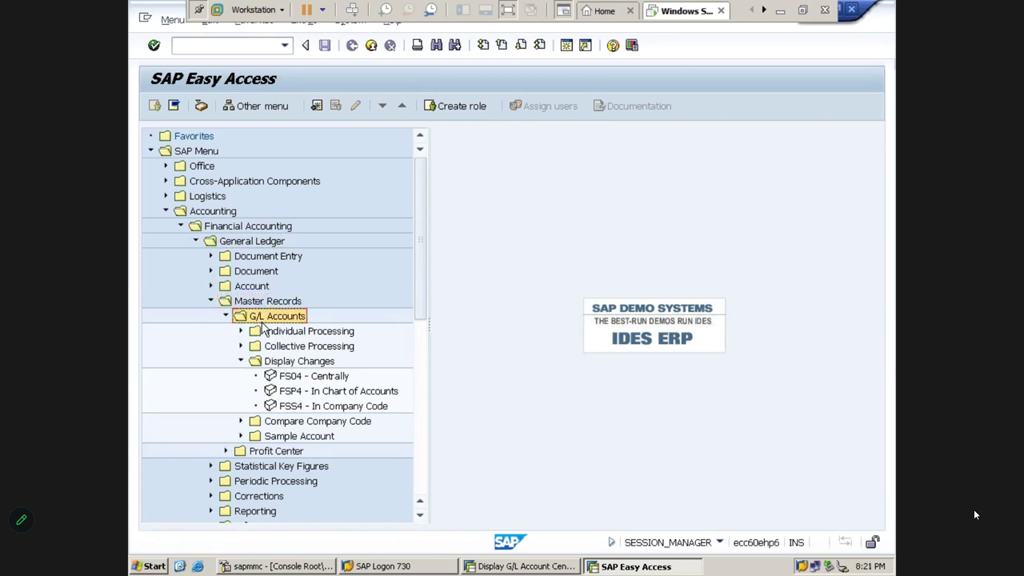
left_click(297, 364)
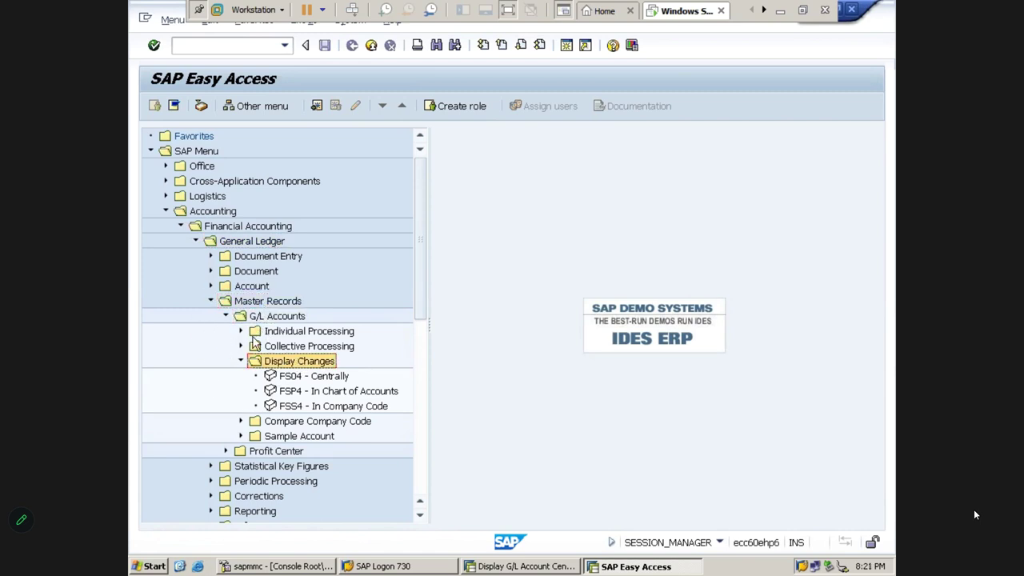
left_click(291, 378)
double_click(290, 380)
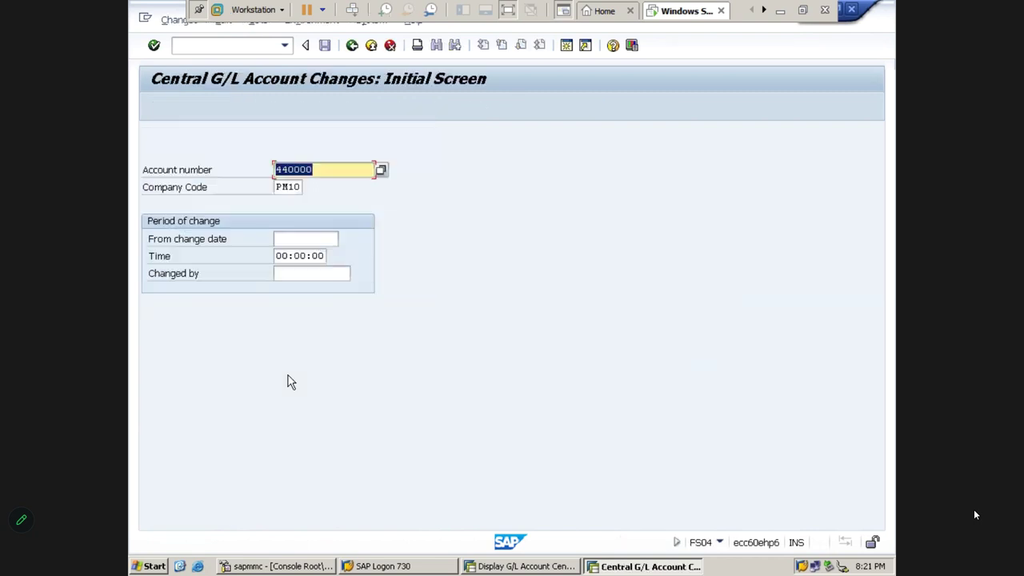
Display the changed fields for company code PM10's Comm Paid A/c account and list all its changes.
left_click(319, 170)
left_click(298, 187)
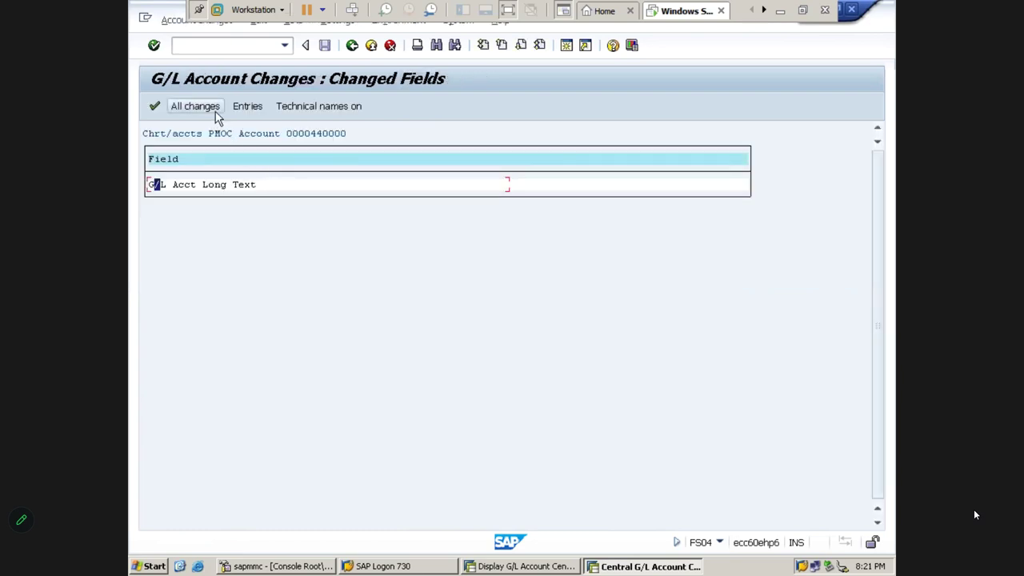
left_click(195, 106)
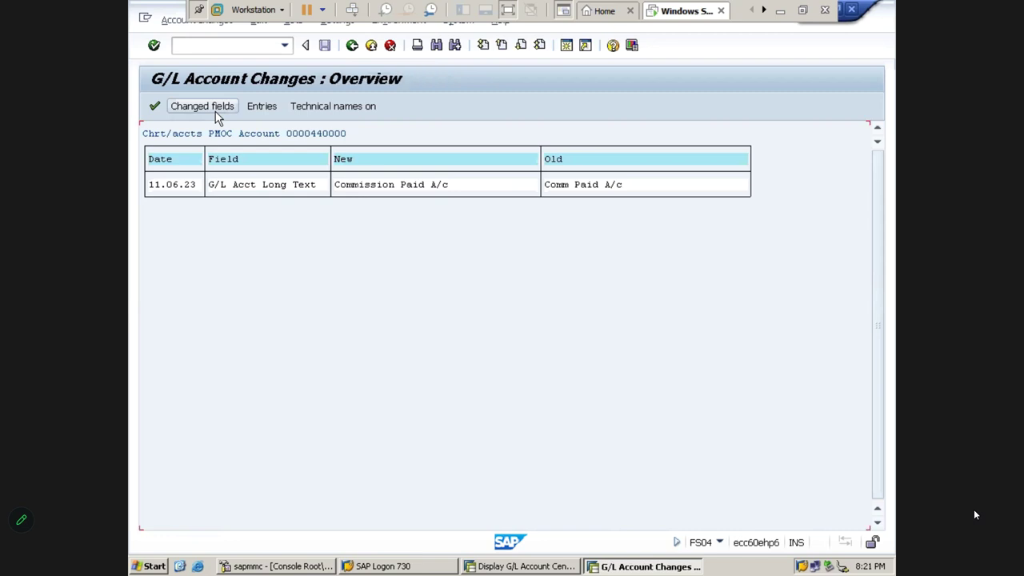
Compare the date of the long text change with the system's date and time, closing the clock properties unchanged.
left_click(173, 185)
mouse_move(872, 571)
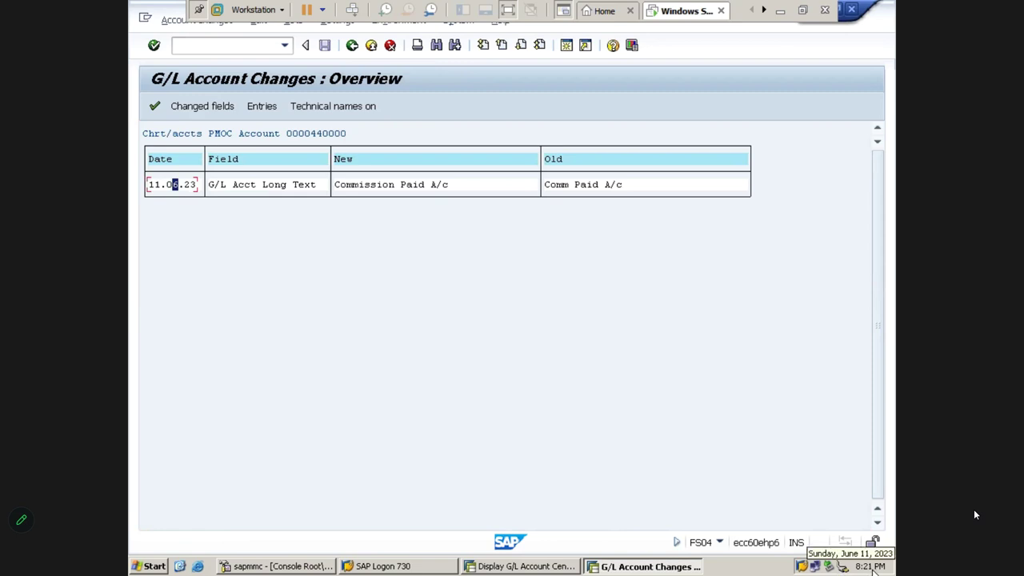
double_click(870, 566)
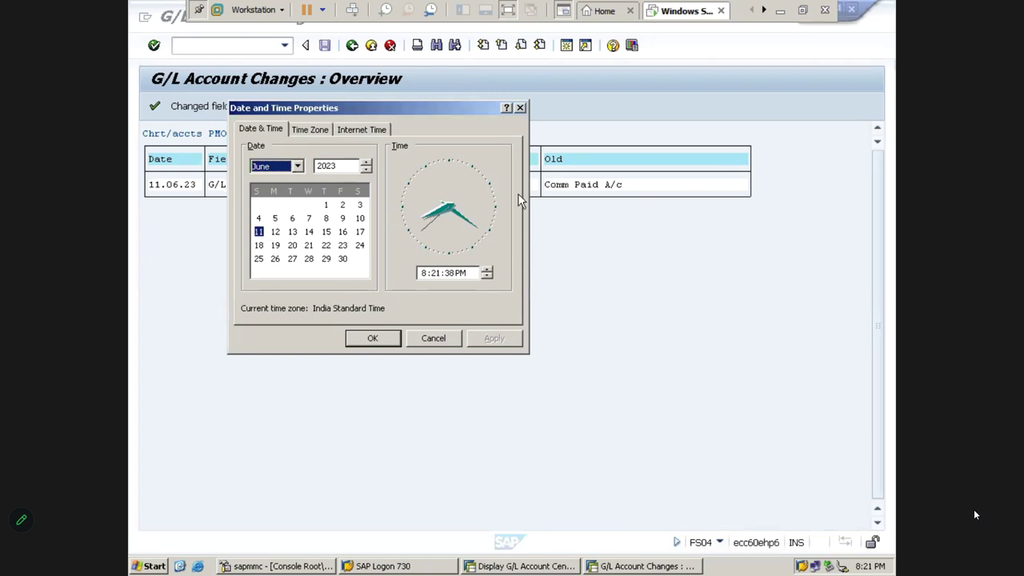
left_click(520, 107)
left_click(176, 185)
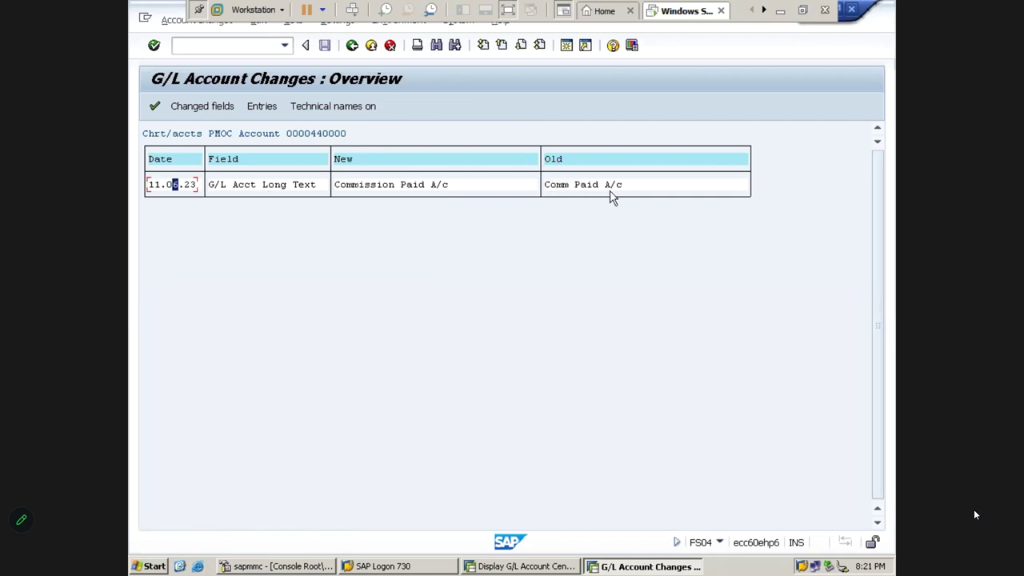
Check the user, time and date in the long text change's details, and return to the SAP Easy Access menu.
left_click(355, 187)
double_click(192, 188)
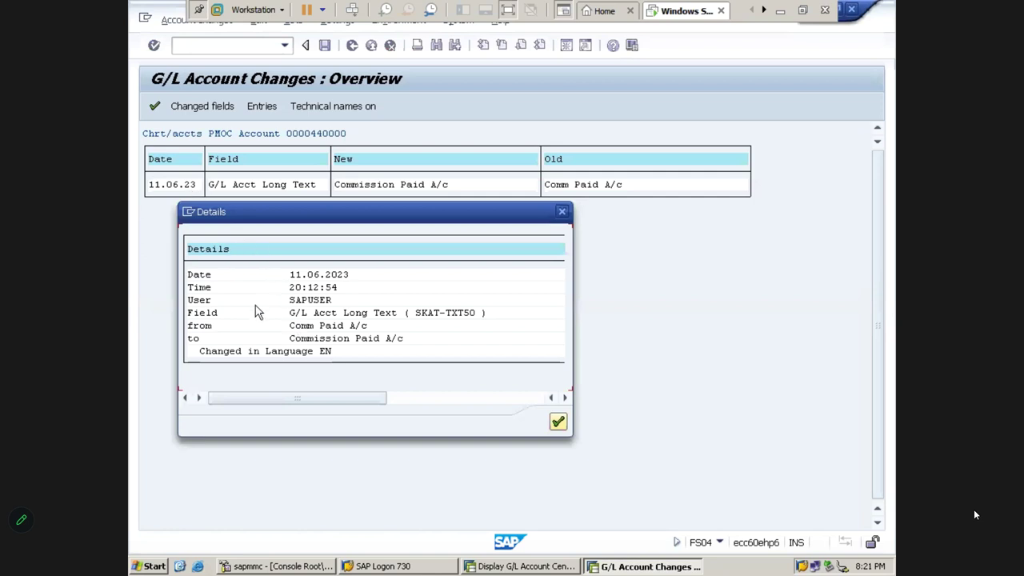
left_click(208, 300)
left_click(310, 302)
left_click(313, 288)
left_click(315, 275)
left_click(557, 421)
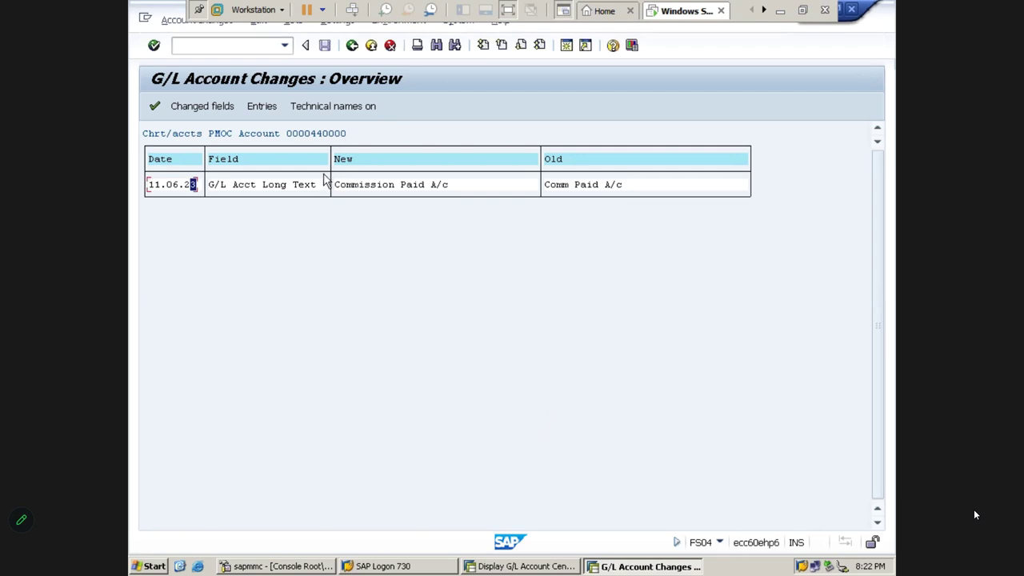
left_click(352, 45)
left_click(352, 46)
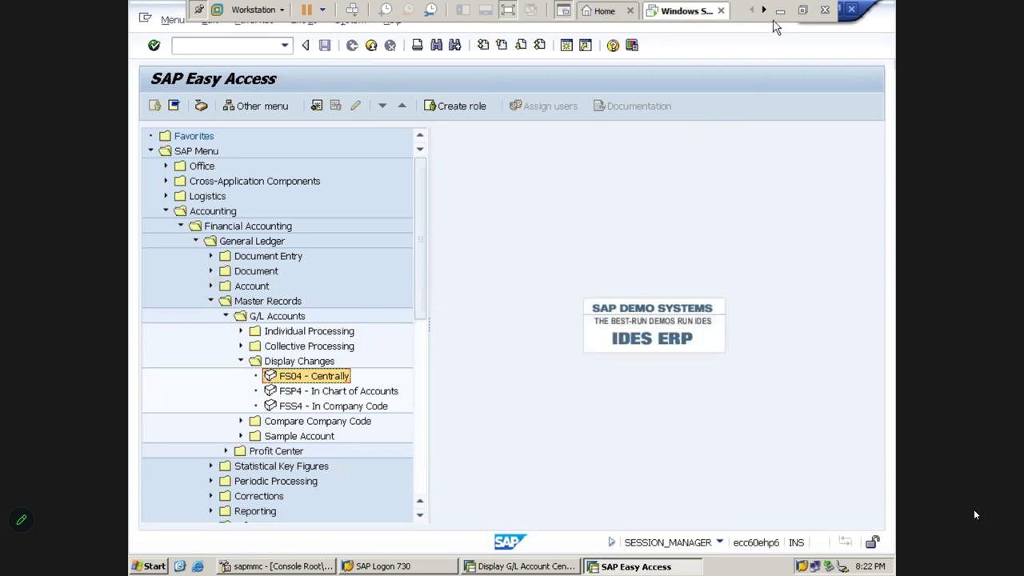
Switch back to the Excel notes and go to the Block and Unblock GL Master topics.
key("alt+Tab")
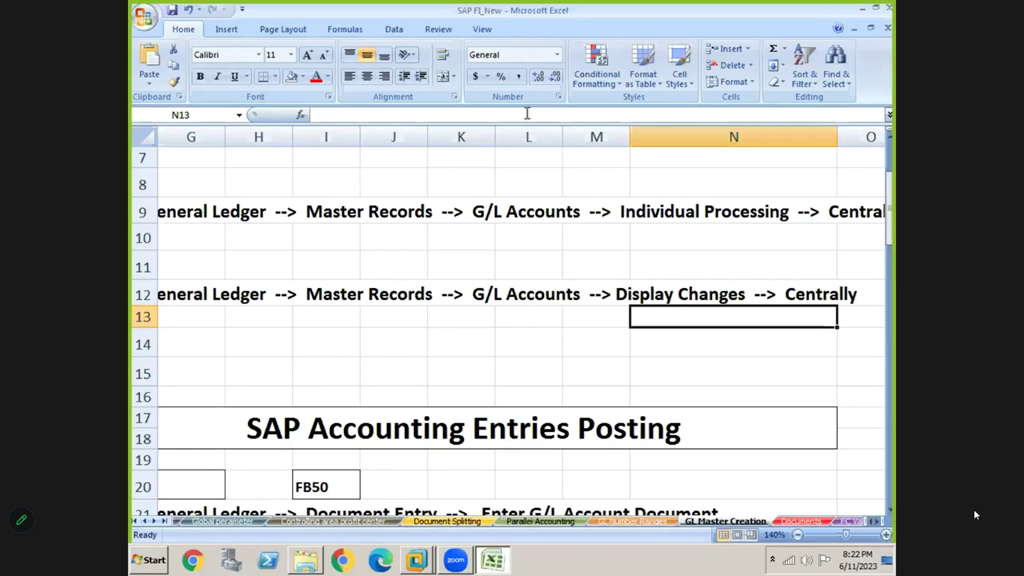
left_click(448, 310)
key("Left")
key("Left")
key("Left")
key("Left")
key("Left")
key("Left")
key("Left")
key("Left")
key("Left")
key("Left")
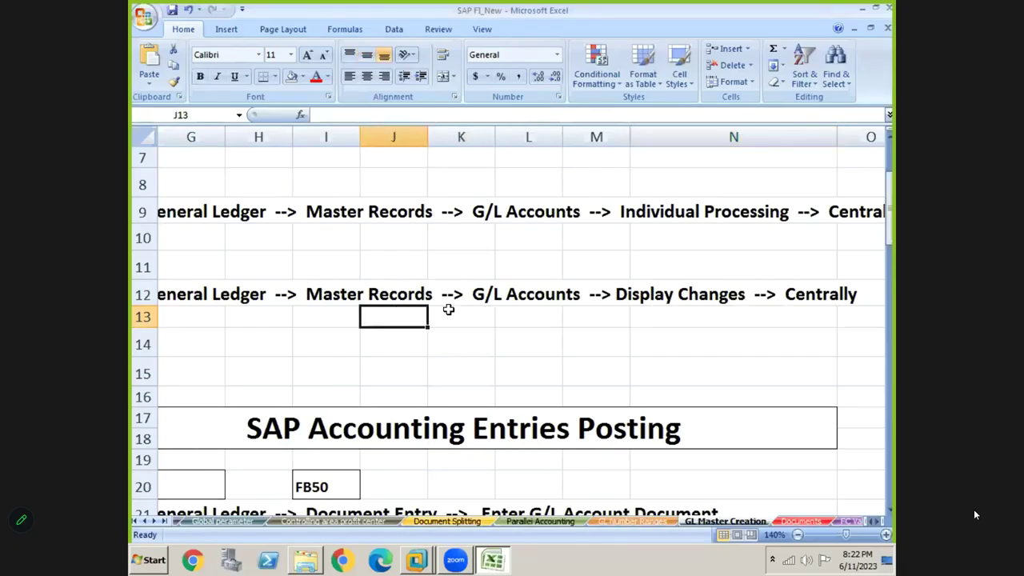
key("Down")
key("Down")
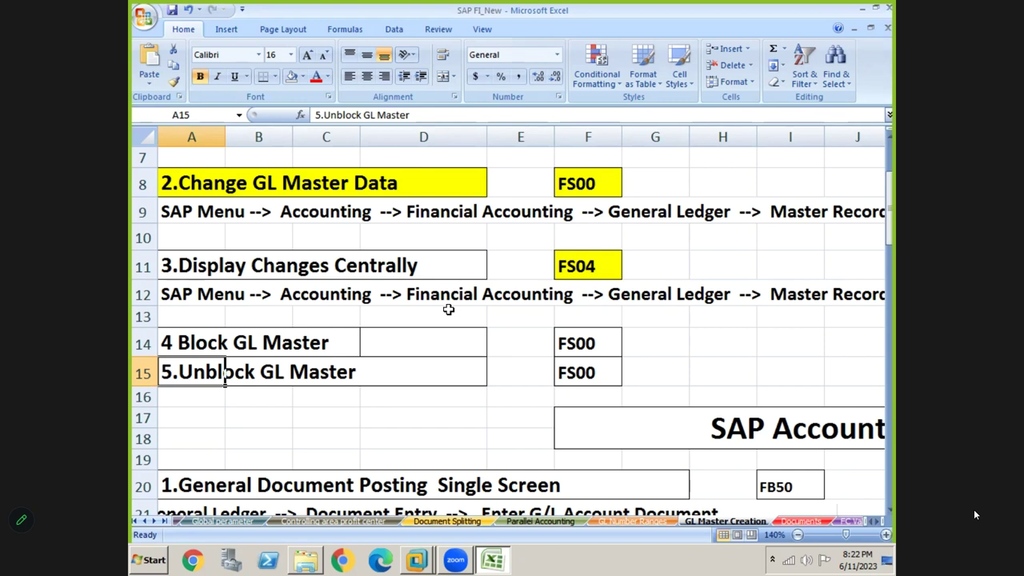
Compare the Block GL Master and Unblock GL Master topics and look up the transaction code for blocking.
left_click(218, 336)
left_click(213, 365)
left_click(173, 339)
left_click(181, 373)
left_click(201, 342)
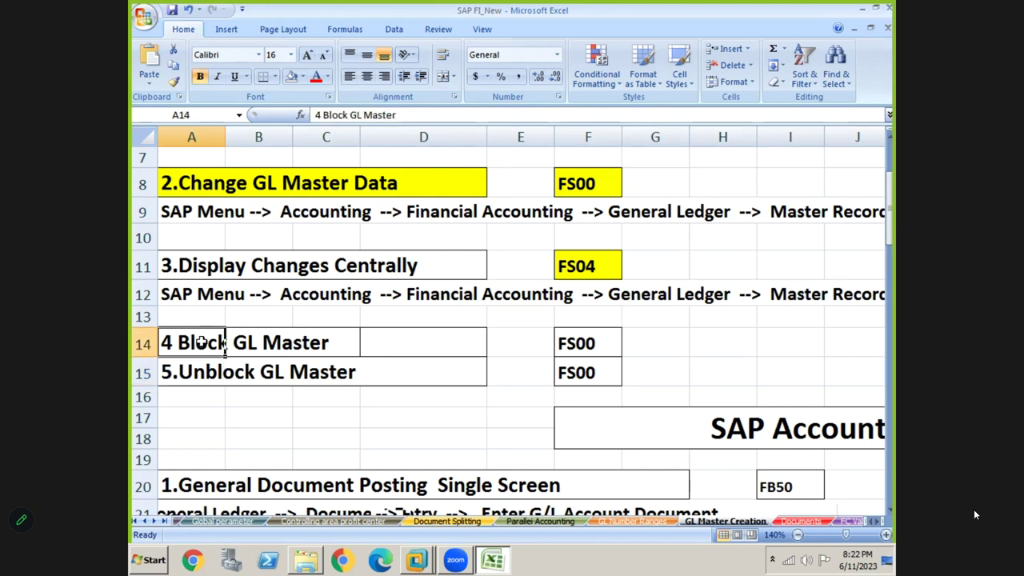
left_click(186, 372)
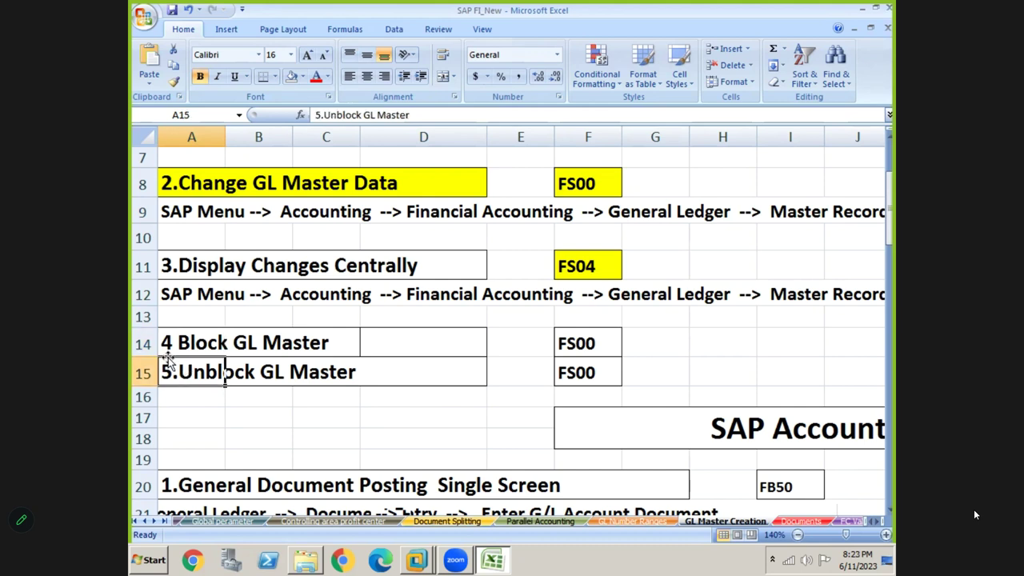
key("Up")
key("Right")
key("Right")
key("Right")
key("Right")
key("Right")
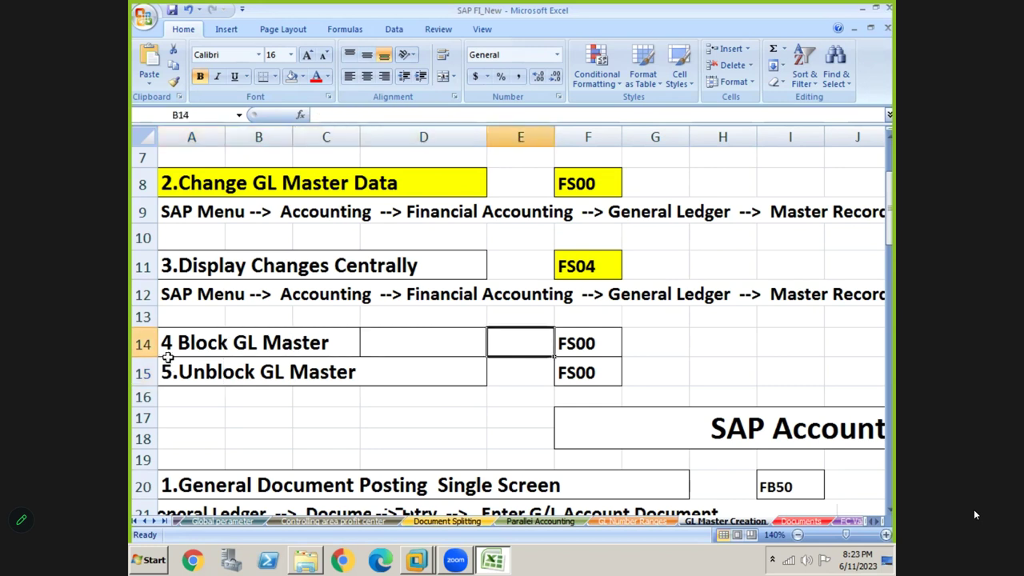
Copy the Block GL Master transaction code from the notes, switch to SAP Easy Access and collapse the Accounting menu tree.
key("ctrl+c")
key("alt+Tab")
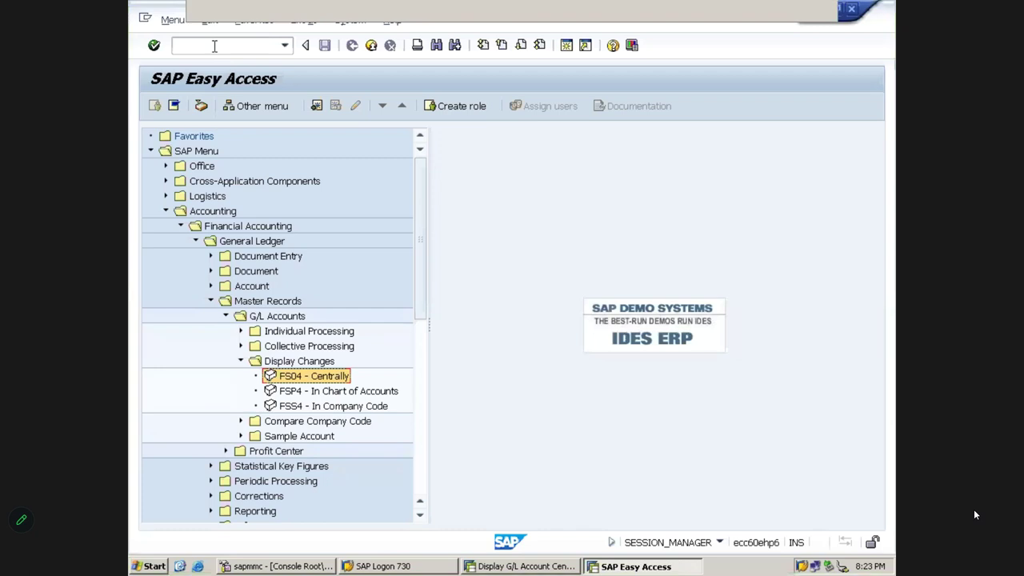
left_click(305, 390)
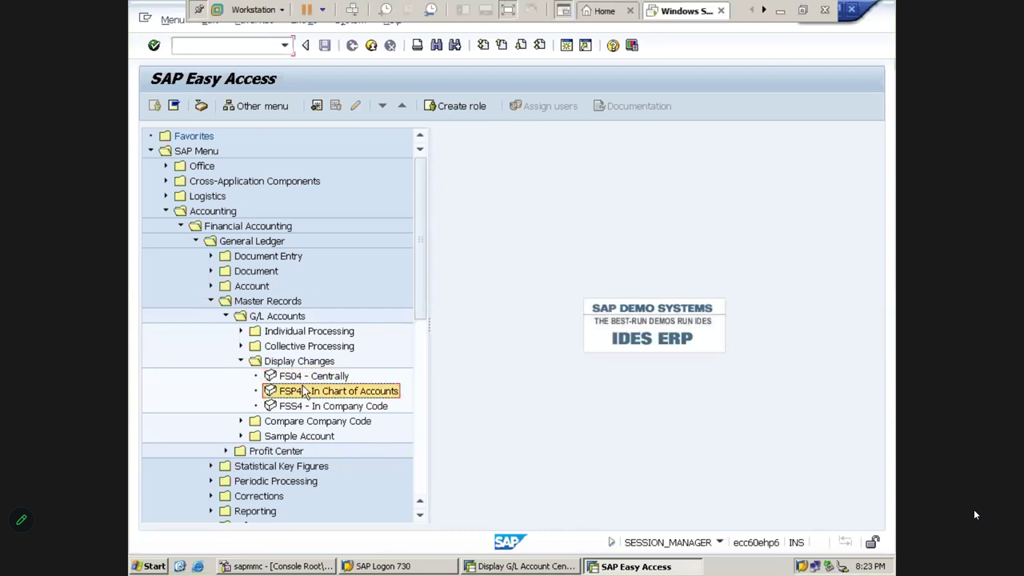
key("Left")
key("Left")
key("Left")
key("Left")
key("Left")
key("Left")
key("Left")
key("Left")
key("Left")
key("Left")
key("Left")
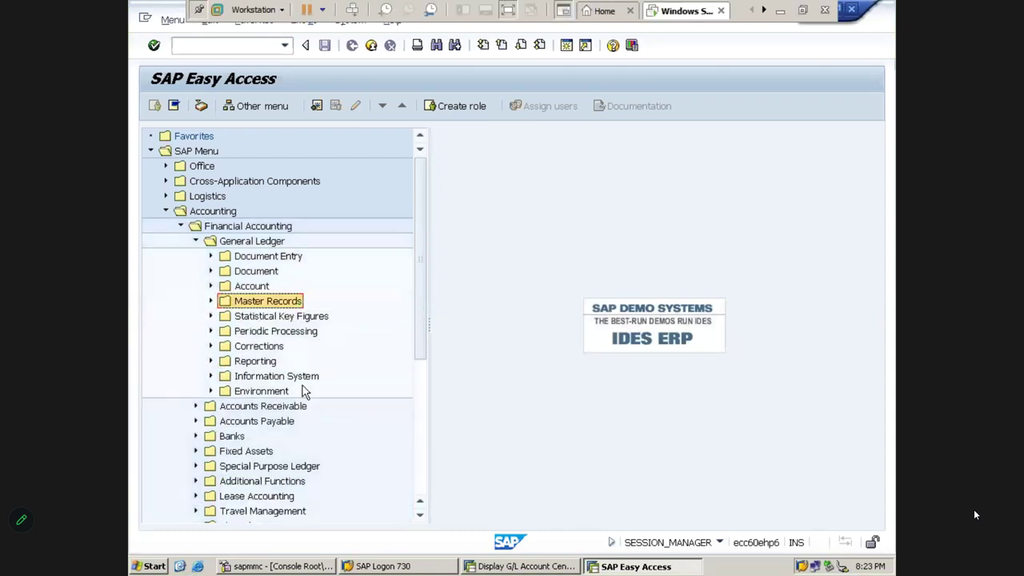
key("Left")
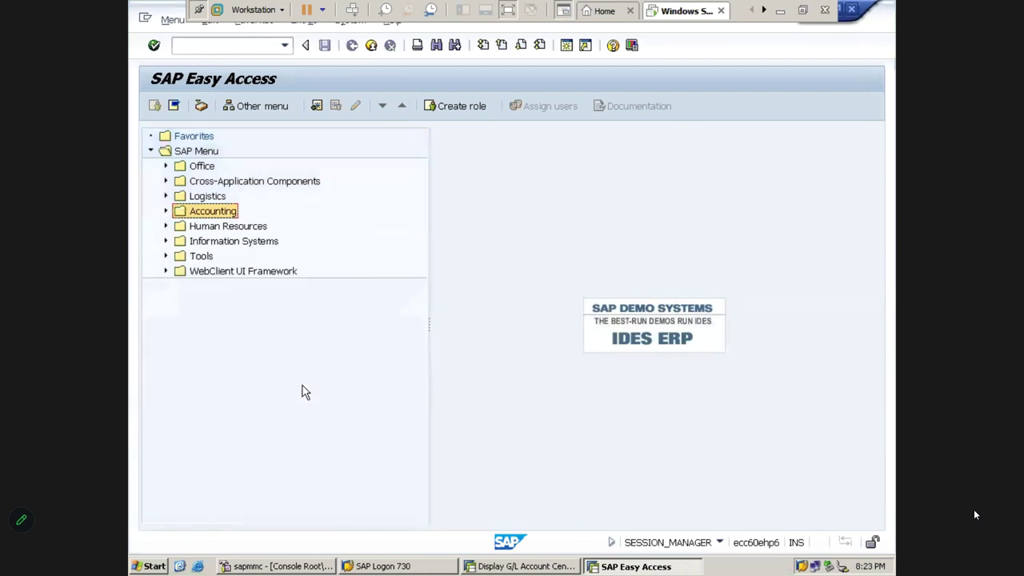
Open transaction FS00 and display the Commission Paid A/c master record in company code PM10.
left_click(232, 48)
type("fs00")
key("Return")
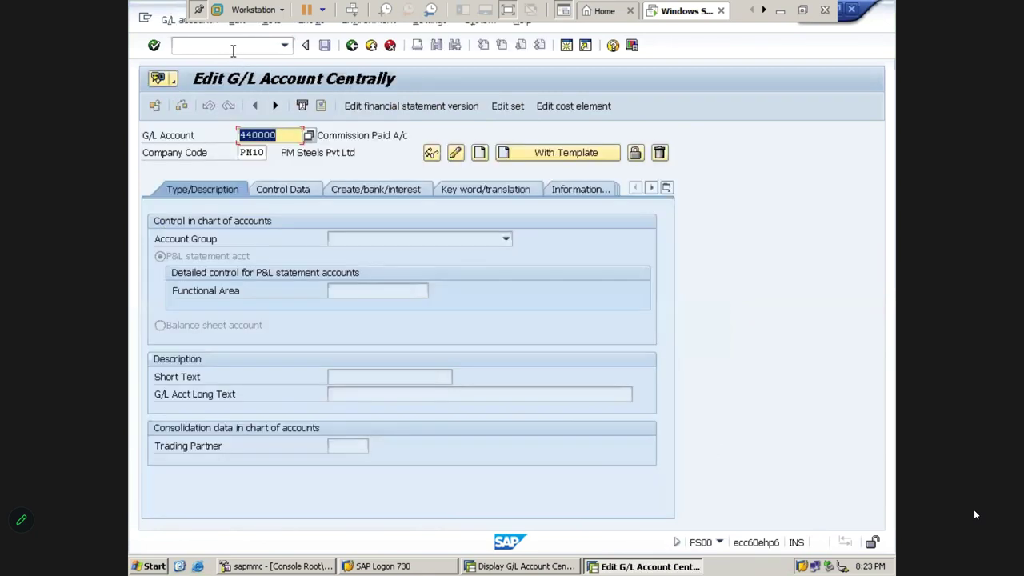
left_click(289, 134)
left_click_drag(272, 135, 234, 134)
left_click(249, 153)
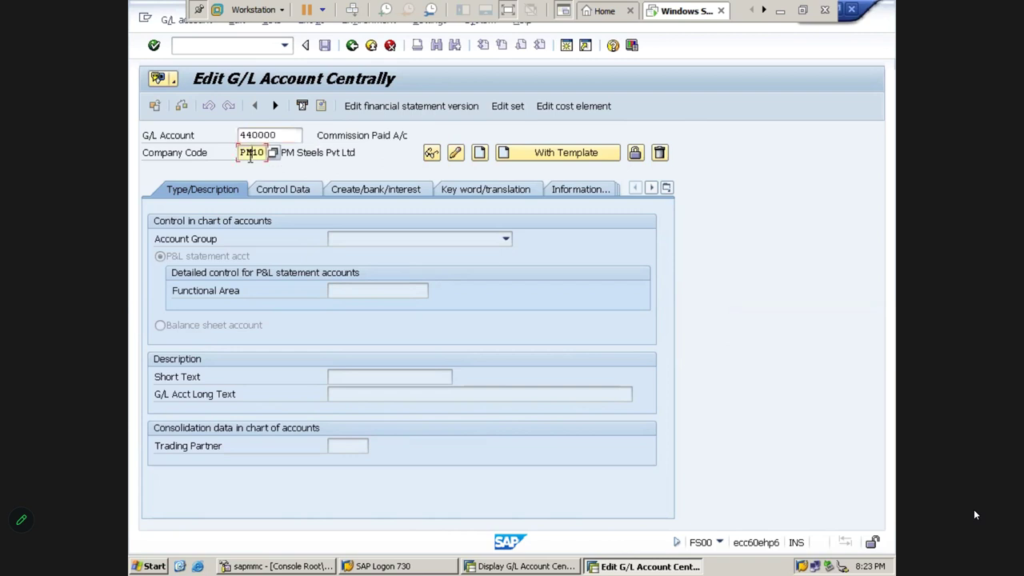
left_click(436, 156)
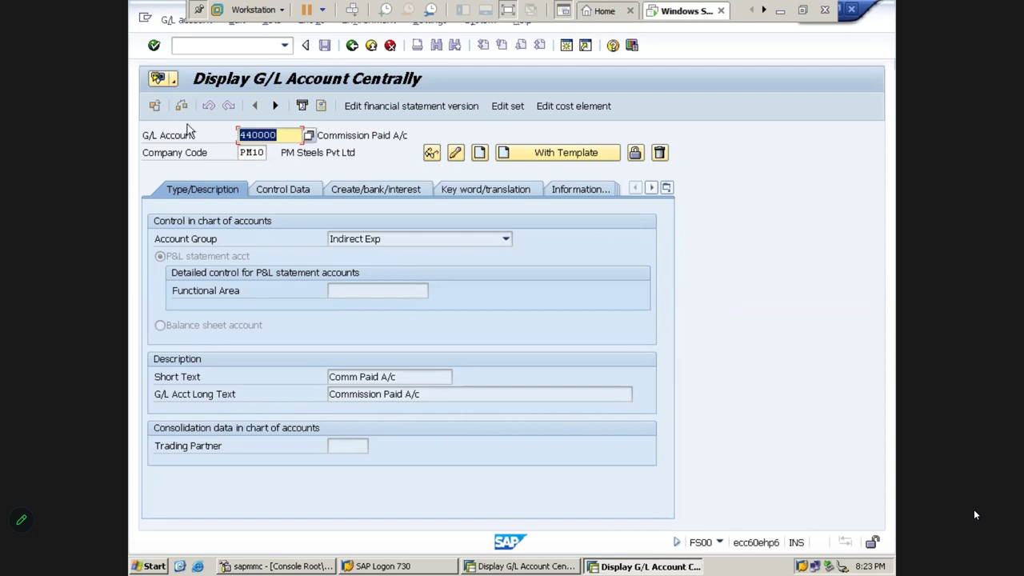
left_click(285, 187)
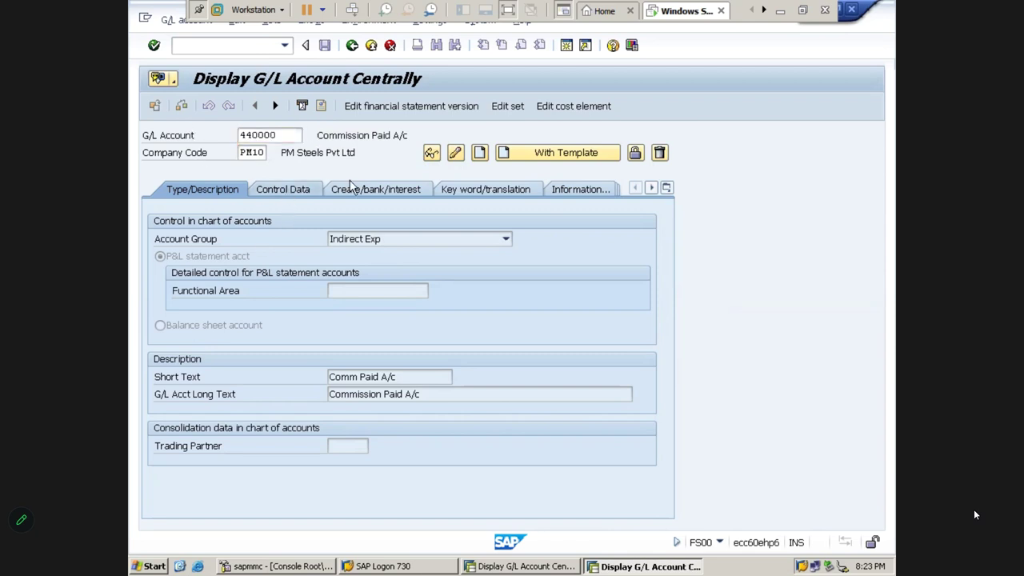
left_click(352, 195)
left_click(309, 194)
left_click(226, 189)
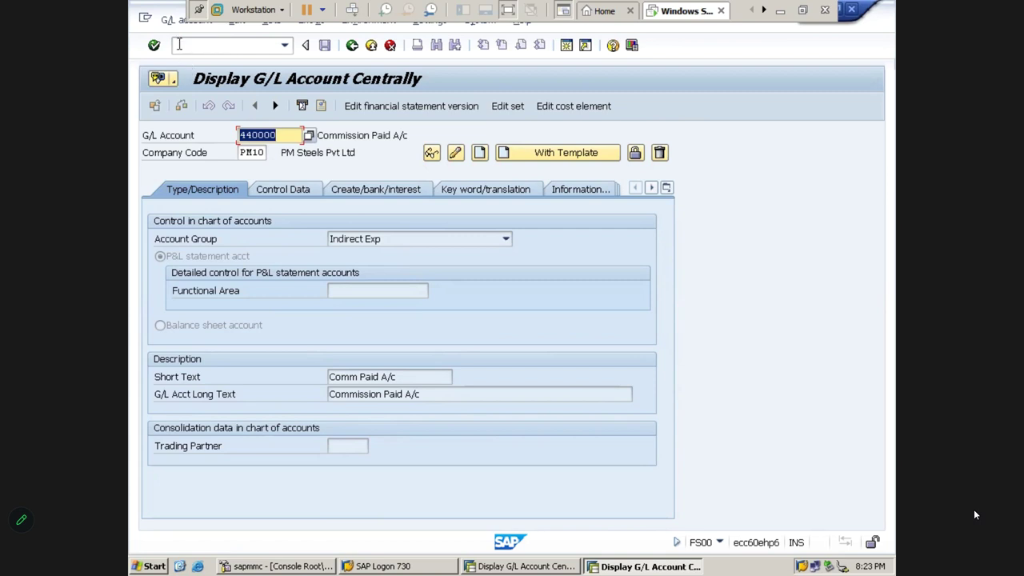
Block the Commission Paid A/c for posting in company code PM10 and save.
left_click(181, 20)
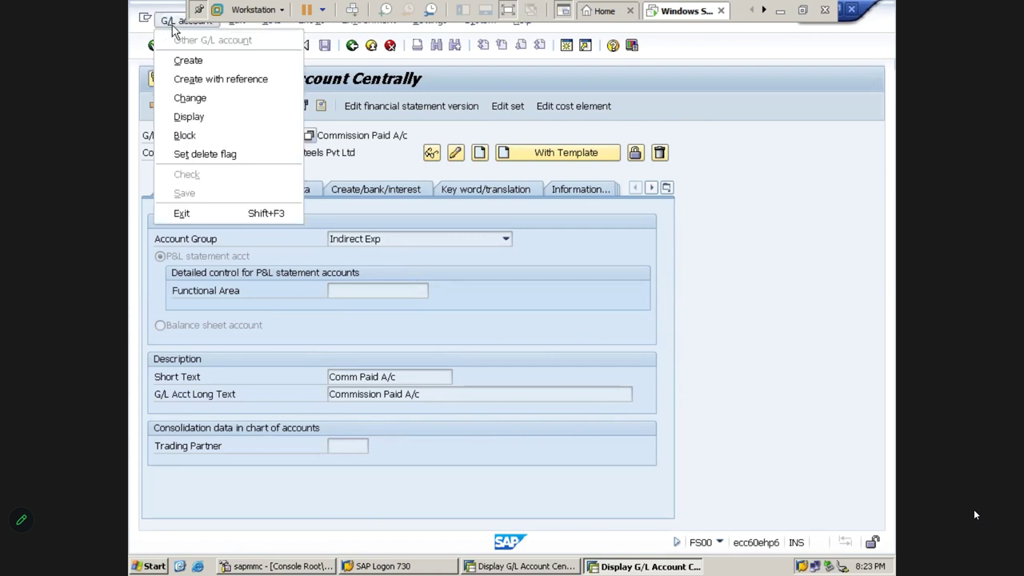
left_click(203, 142)
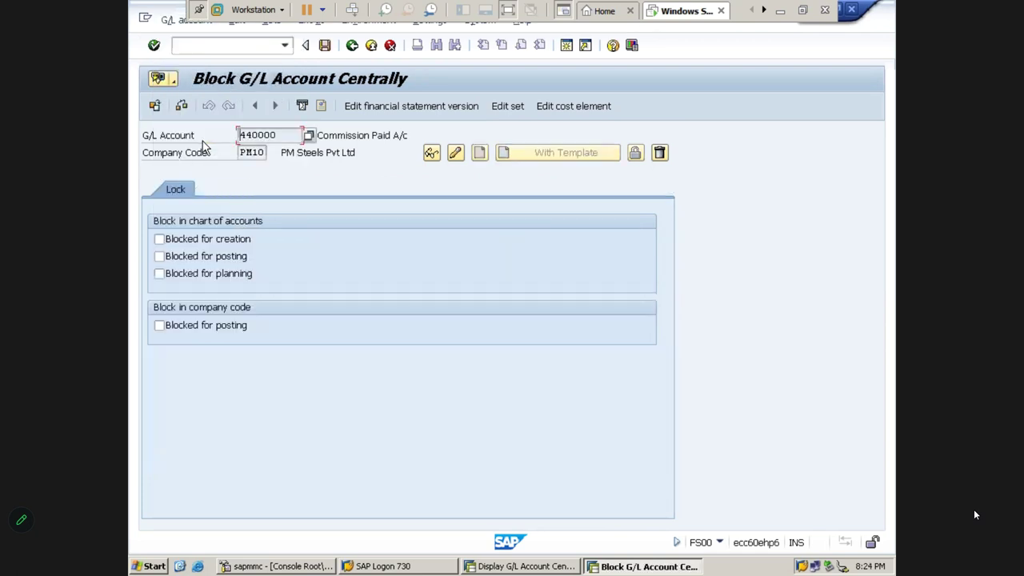
left_click(179, 331)
left_click(325, 46)
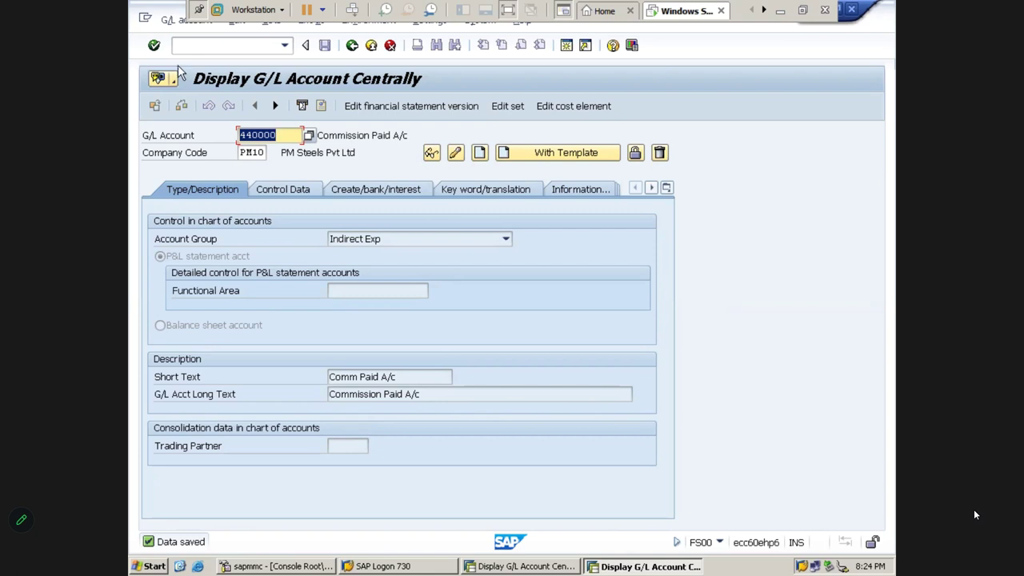
Remove the company code posting block from the Commission Paid A/c, save, and return to SAP Easy Access.
left_click(170, 22)
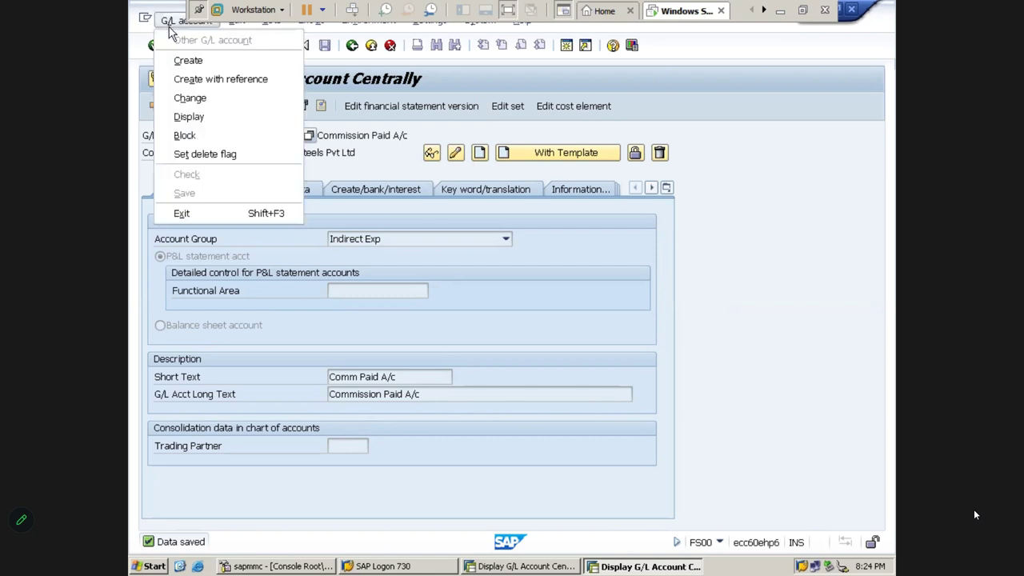
left_click(206, 135)
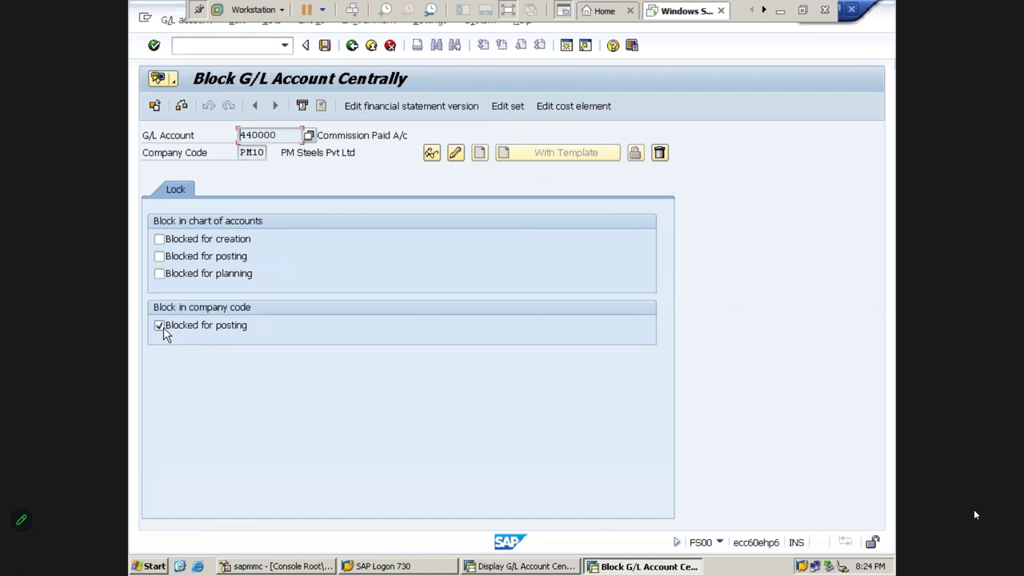
left_click(159, 326)
left_click(326, 46)
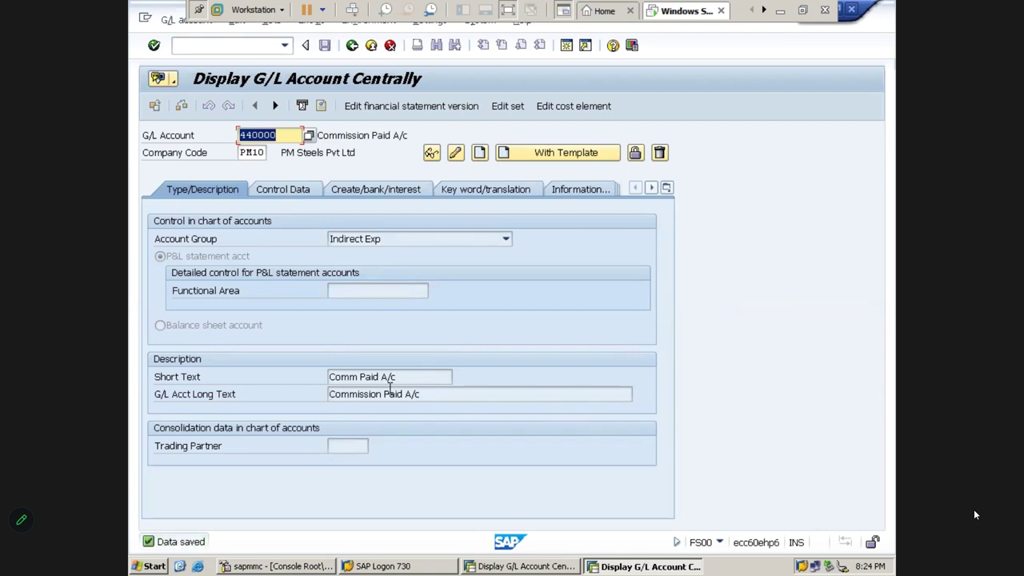
left_click(352, 46)
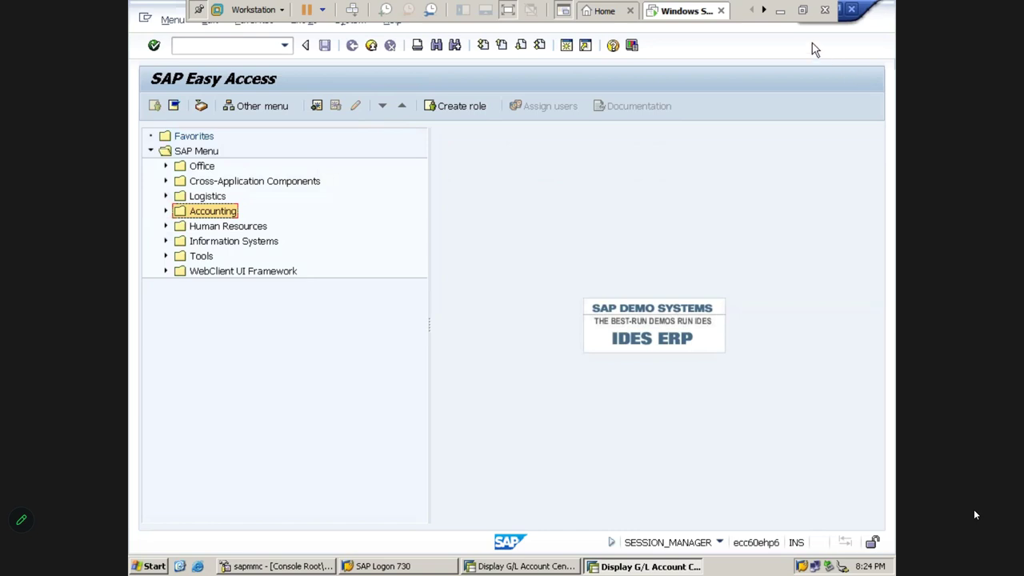
Switch back to the Excel notes and read through the document posting topics down to G/L Outgoing Payment.
left_click(780, 10)
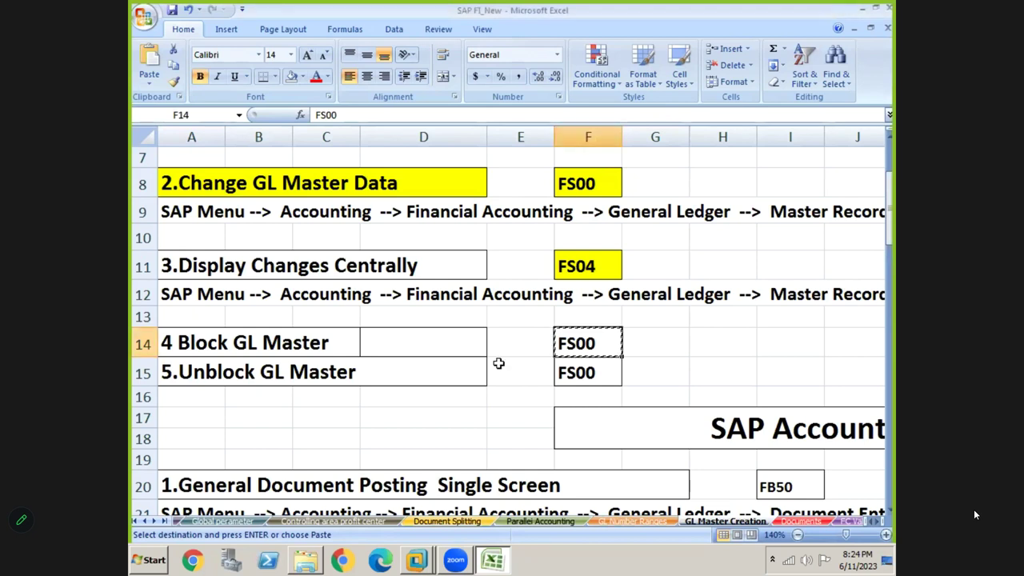
key("Down")
key("Down")
key("Down")
key("Down")
key("Down")
key("Down")
key("Down")
key("Down")
key("Down")
key("Down")
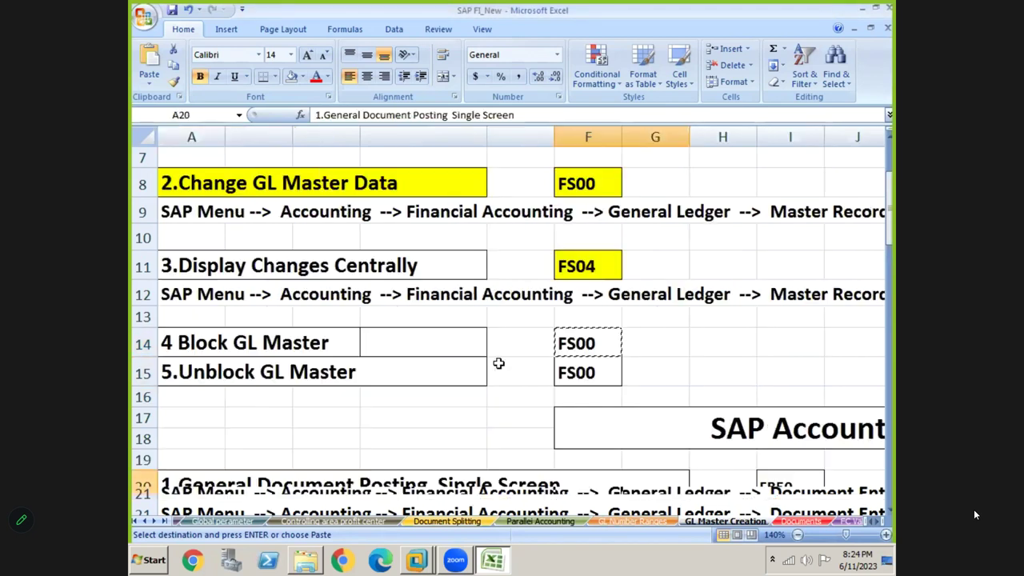
key("Down")
key("Down")
key("Down")
key("Down")
key("Down")
key("Down")
key("Down")
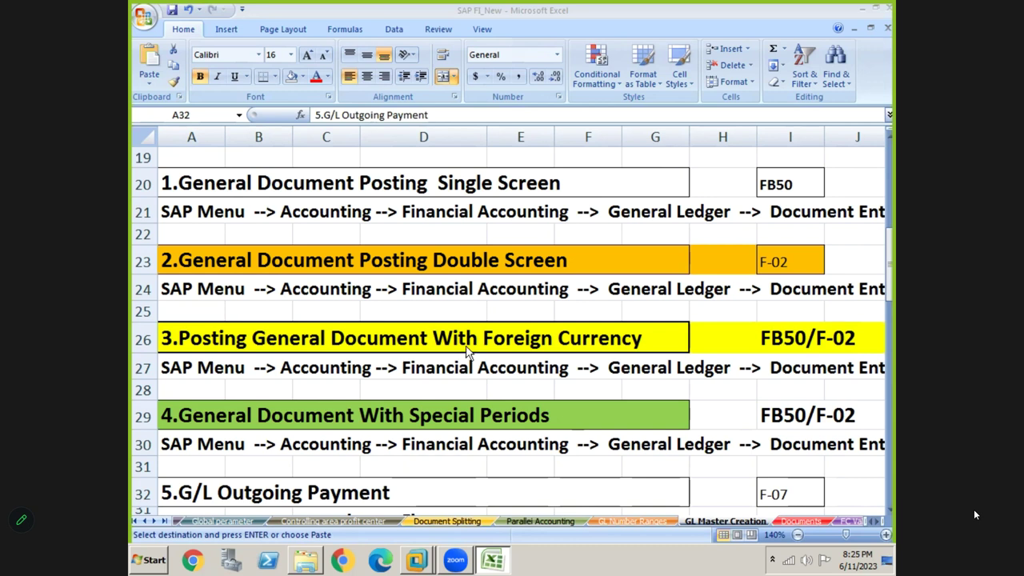
Examine the SAP Accounting Entries Posting heading and the menu paths listed below it.
key("Up")
key("Right")
key("Right")
key("Right")
key("Right")
key("Right")
key("Up")
key("ctrl+Up")
key("Down")
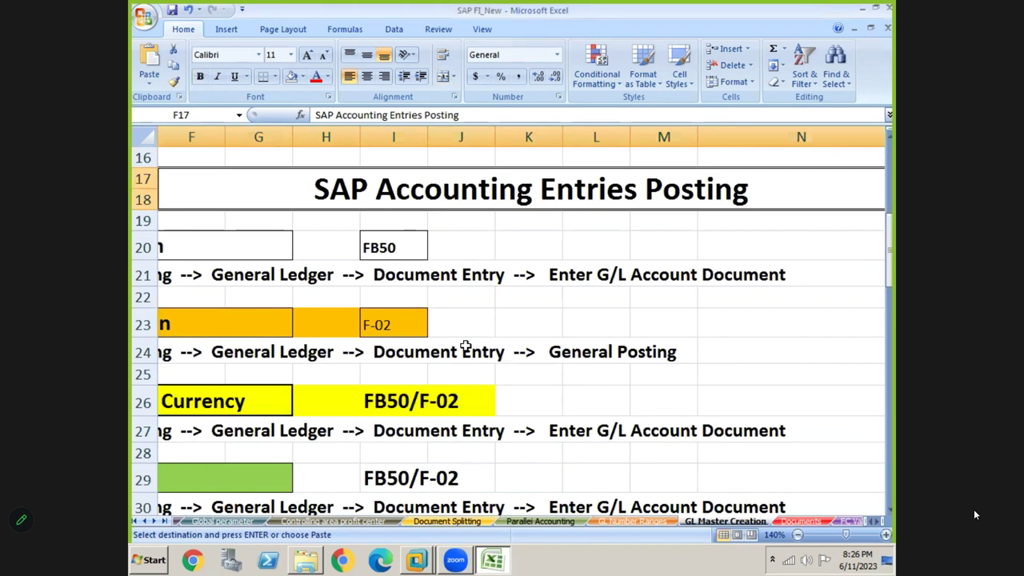
key("Down")
key("Down")
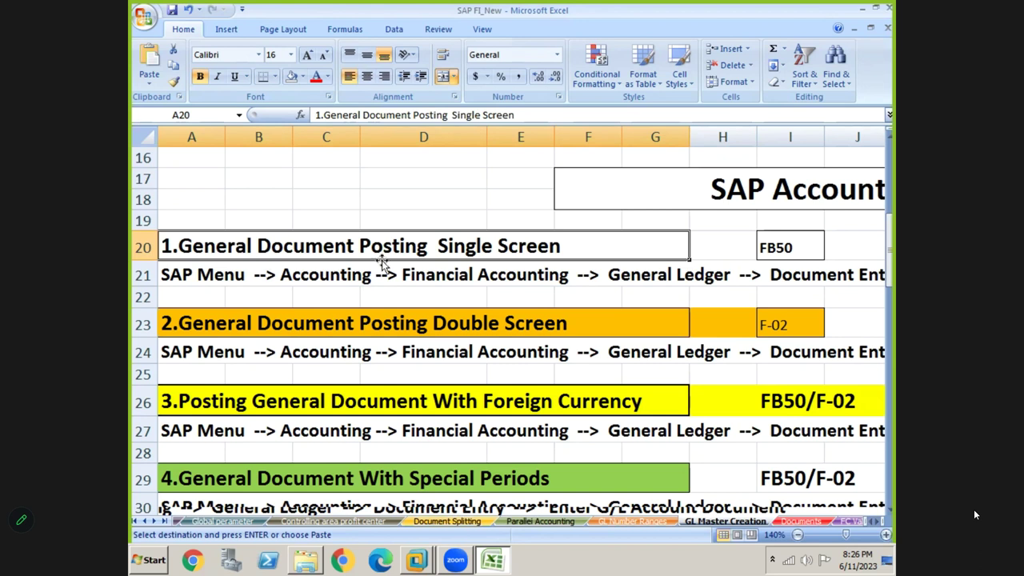
Check the transaction code for General Document Posting Single Screen and review the topics down to Enter G/L Account Document for Ledger Group.
left_click(768, 250)
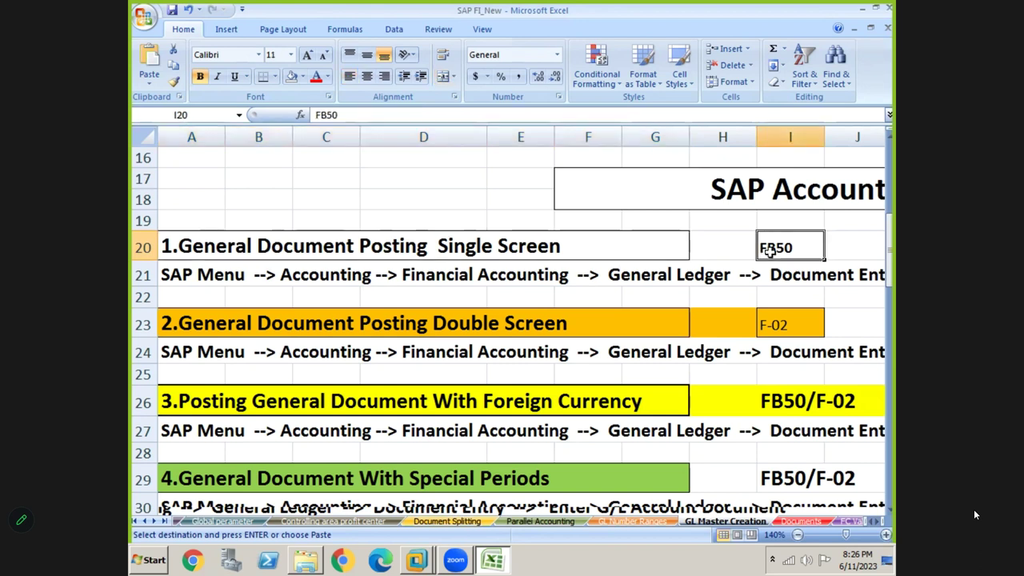
left_click(355, 238)
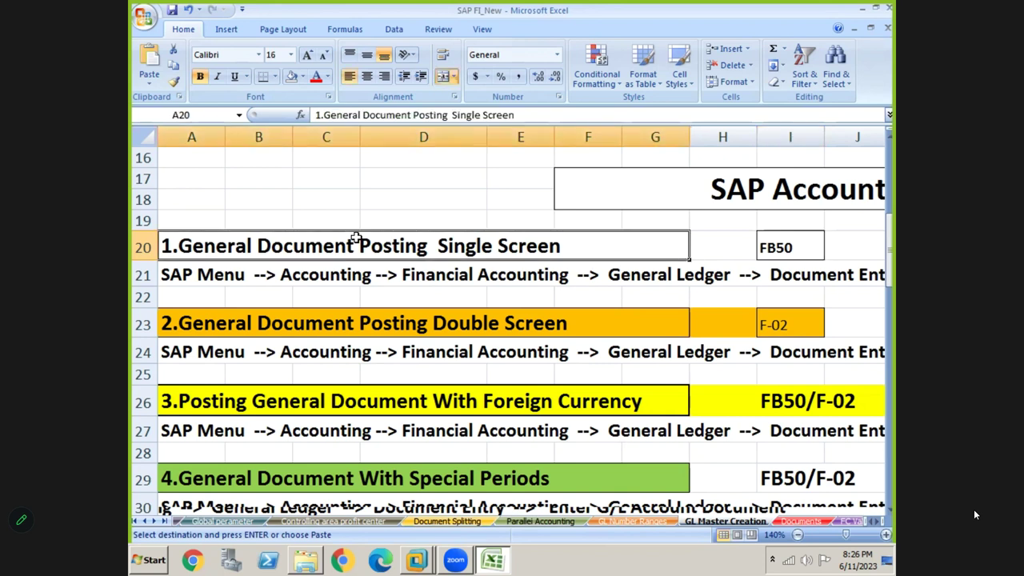
key("Down")
key("Down")
key("Down")
key("Down")
key("Down")
key("Down")
key("Down")
key("Down")
key("Down")
scroll(356, 238, "down", 2)
key("Down")
key("Down")
key("Down")
key("Down")
key("Down")
key("Down")
key("Down")
key("Down")
key("Down")
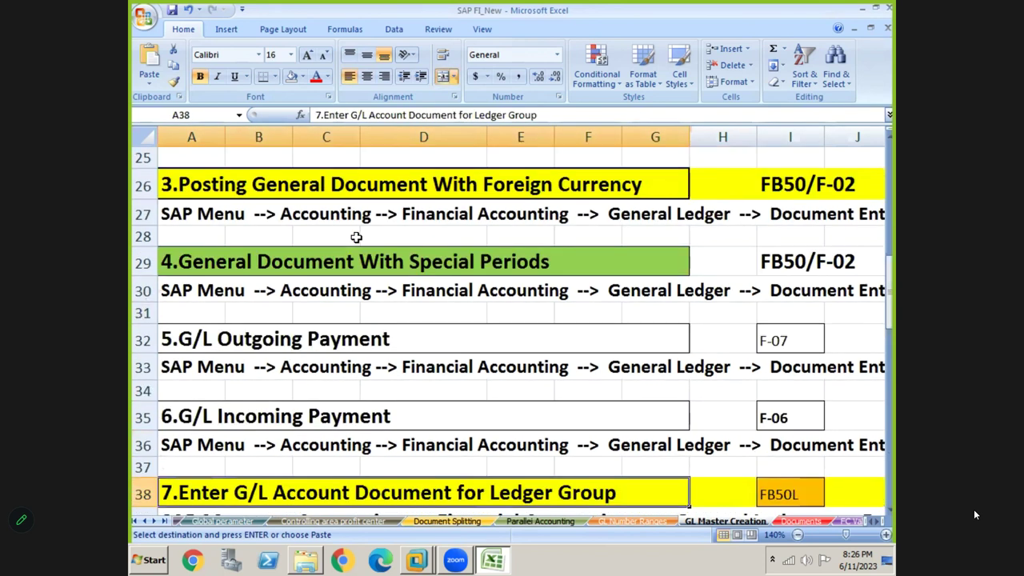
Look up the transaction codes for the G/L Outgoing Payment and G/L Incoming Payment topics.
left_click(215, 340)
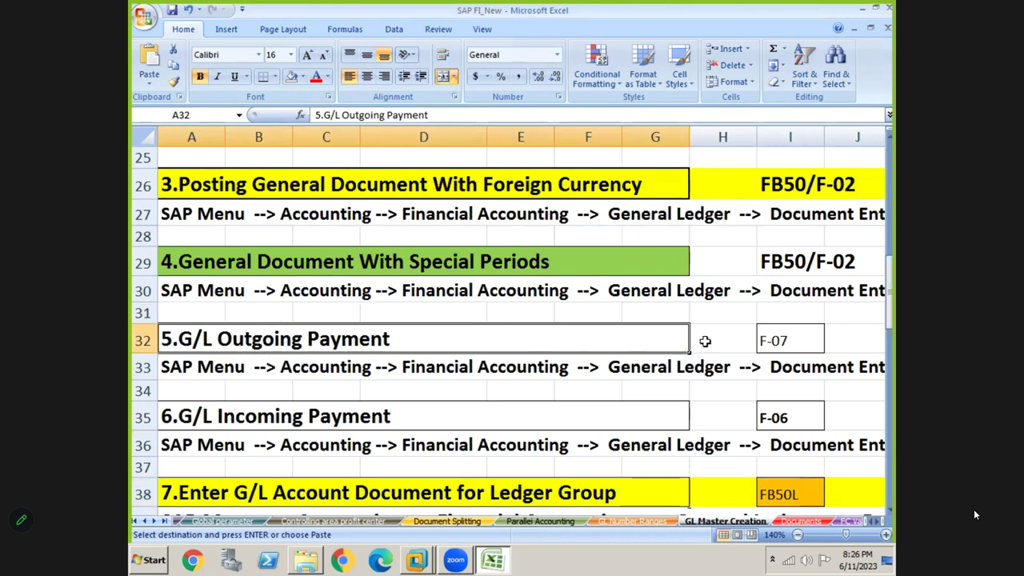
left_click(774, 341)
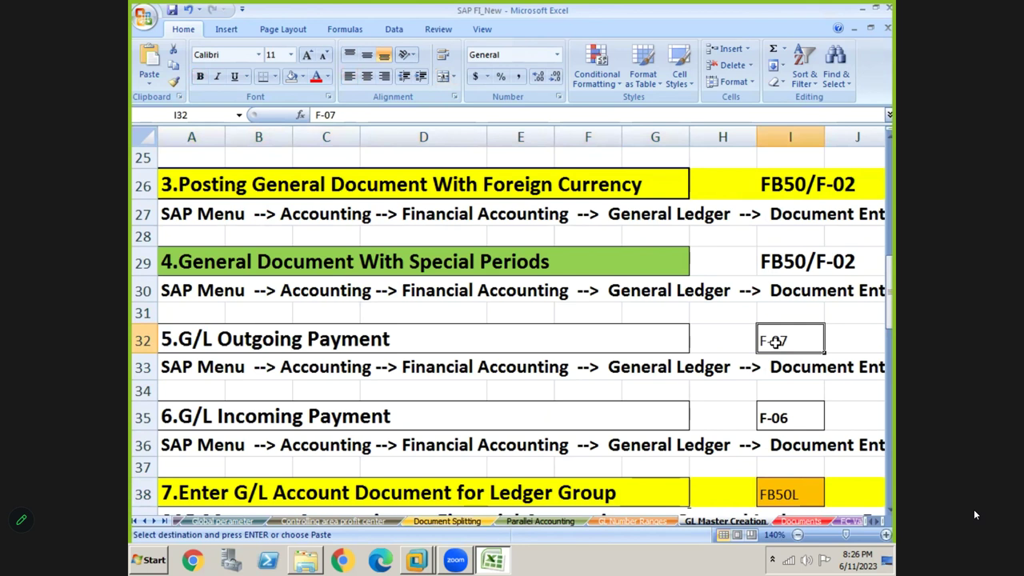
left_click(194, 424)
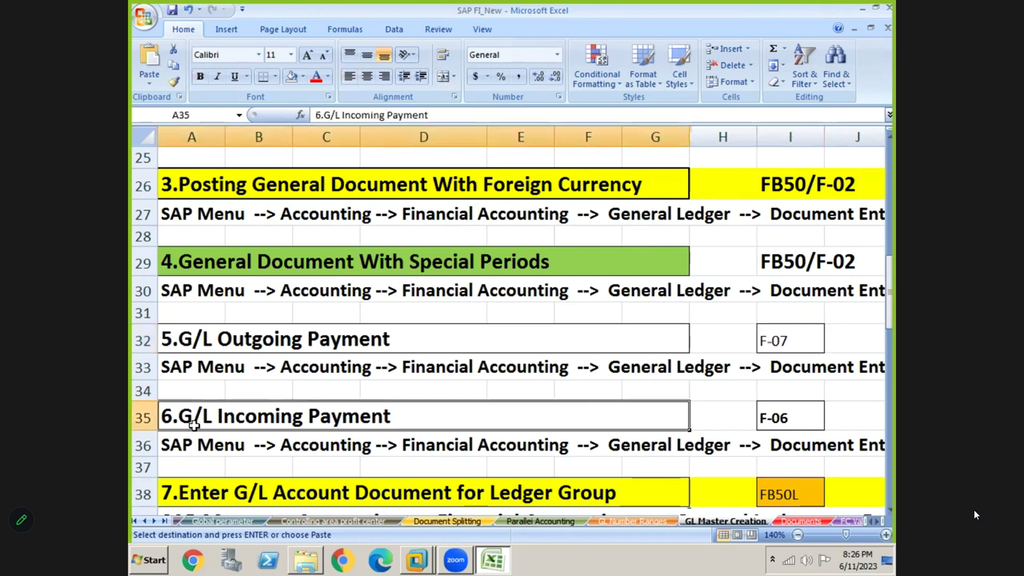
left_click(776, 418)
Enter the heading "GL Document Posting" in cell R4, directly above the Comm paid A/c journal entry.
left_click(546, 401)
key("Up")
key("Up")
key("Up")
key("Up")
key("Up")
key("Up")
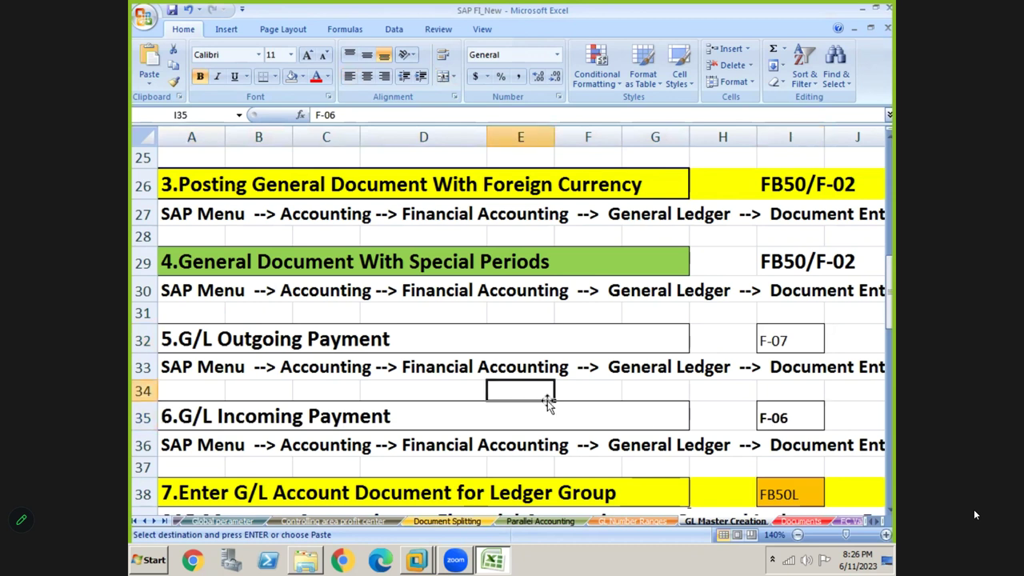
key("Up")
key("Up")
key("Up")
key("Up")
key("Up")
key("Up")
key("Up")
key("Up")
key("Up")
key("Up")
key("Up")
key("Up")
key("Up")
key("Right")
key("Right")
key("Right")
key("Right")
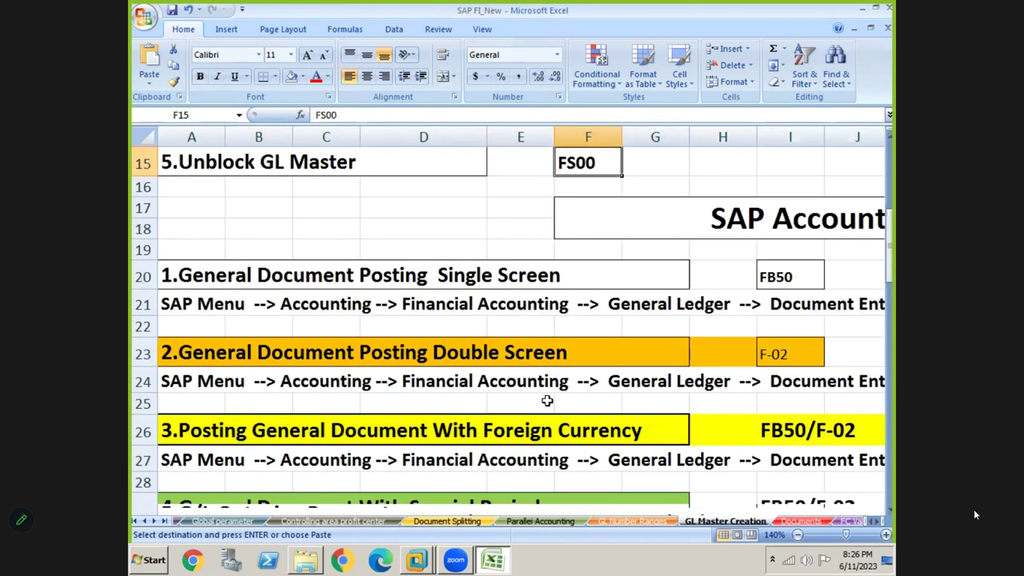
key("Right")
key("Right")
key("Right")
key("Right")
key("Right")
key("Right")
key("Right")
key("Right")
key("Right")
key("Right")
key("Right")
key("Right")
key("Right")
key("Right")
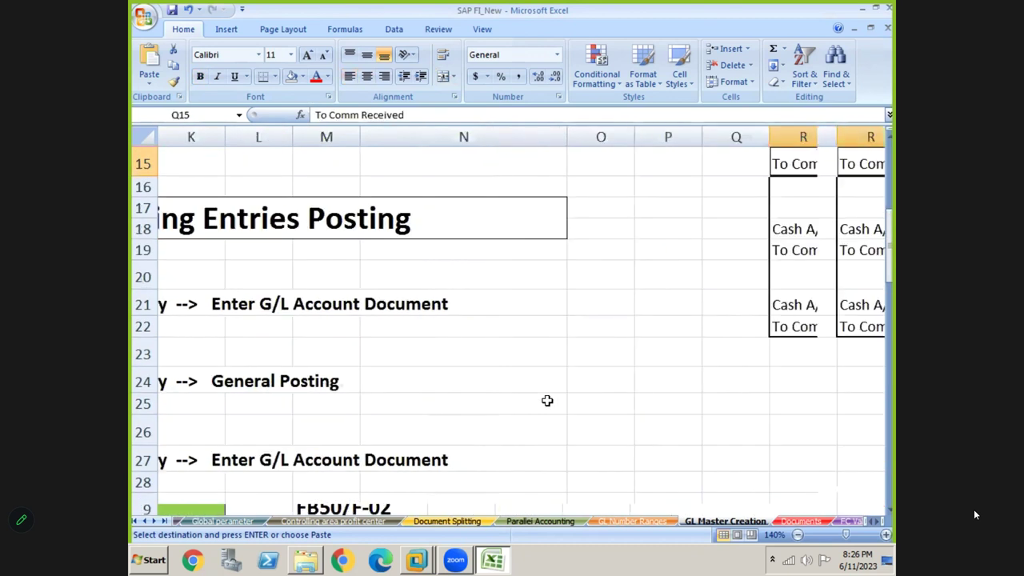
key("Up")
key("Up")
key("Up")
key("Up")
key("Up")
key("Up")
key("Up")
key("Up")
key("Up")
key("Up")
key("Up")
key("Up")
key("Up")
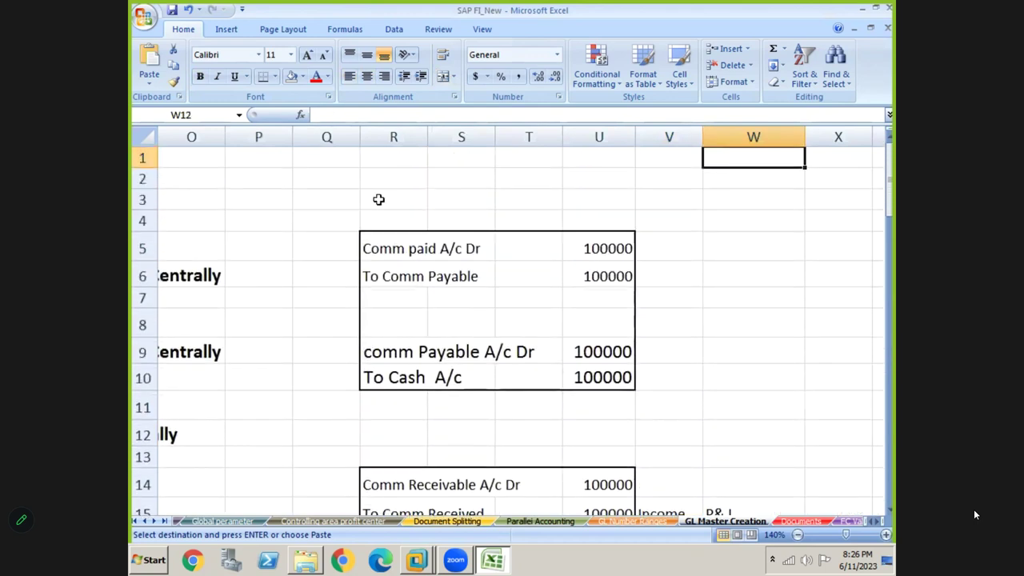
left_click(396, 221)
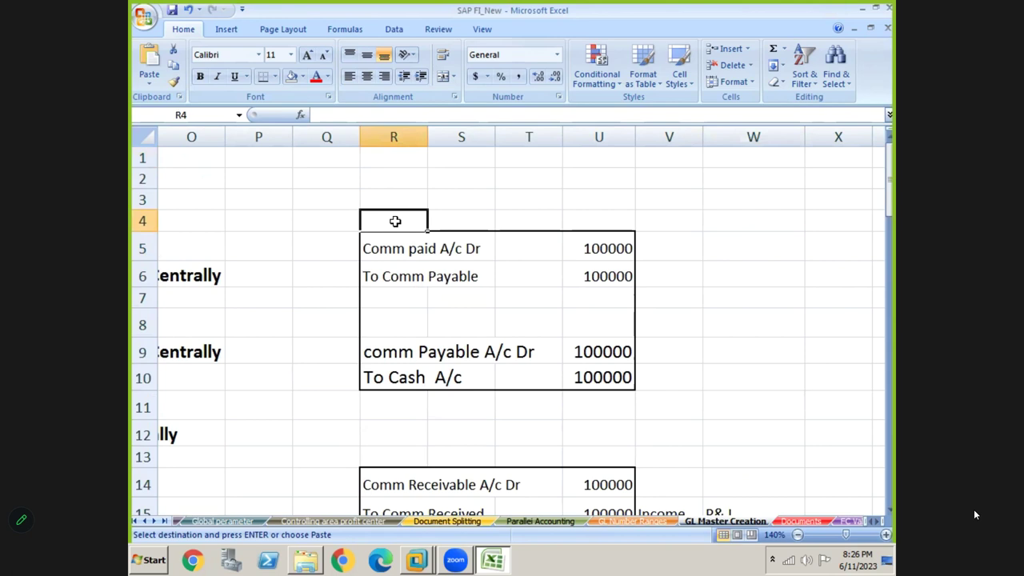
type("GL D")
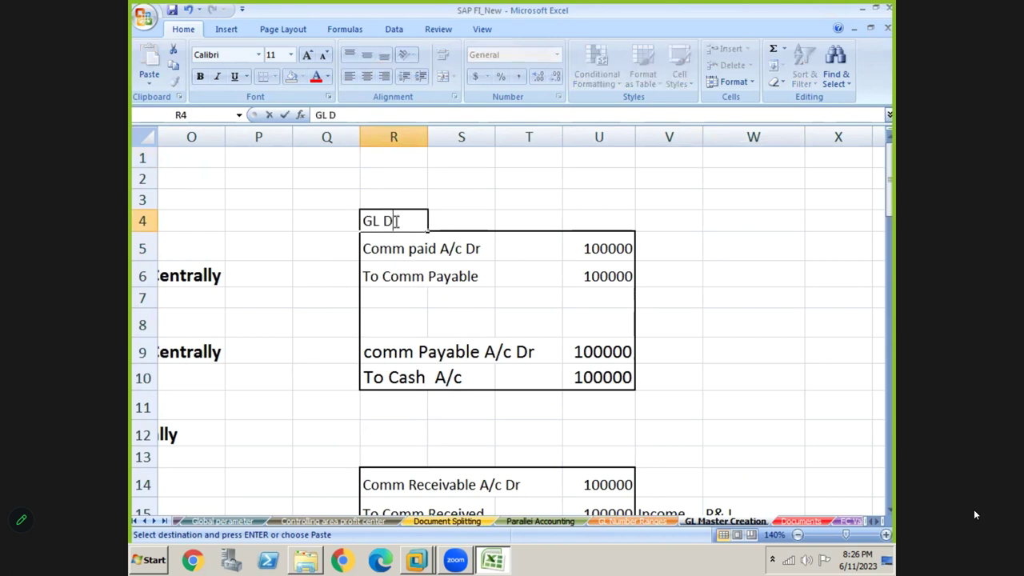
type("ocument P")
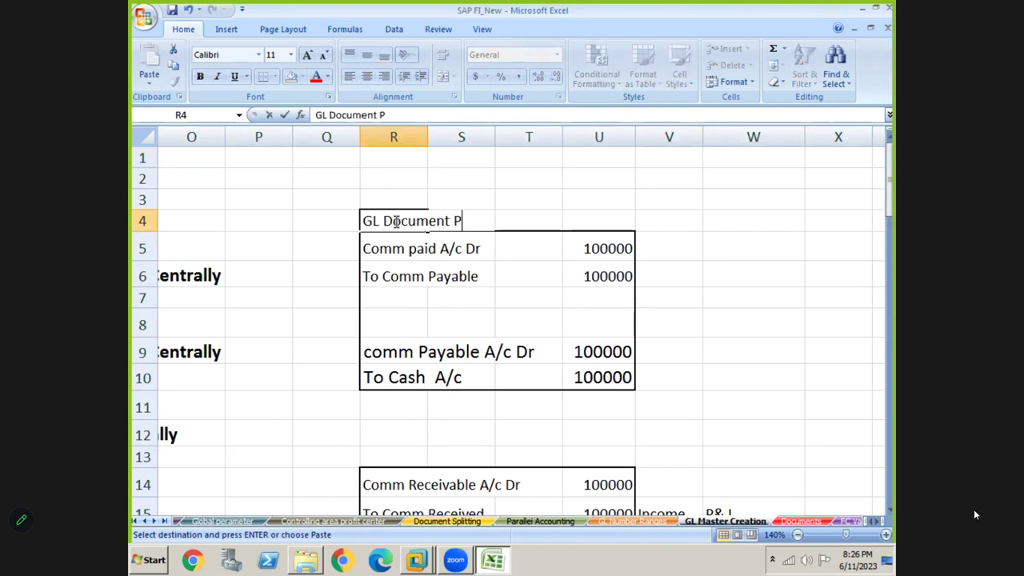
type("osting")
key("Tab")
key("Tab")
key("Tab")
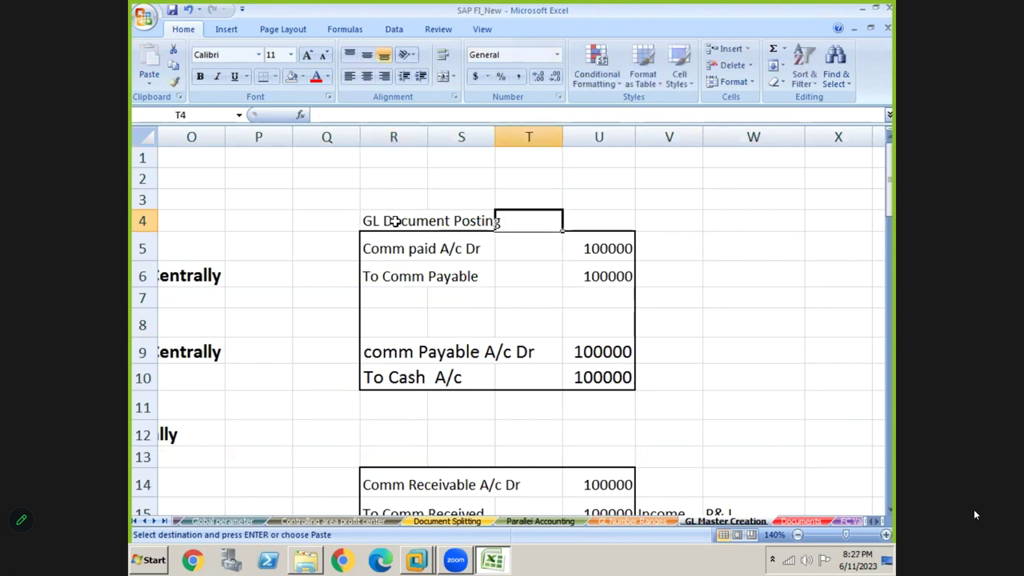
Enter the transaction code FB50 in cell U4, beside the first GL Document Posting heading.
type("FB50")
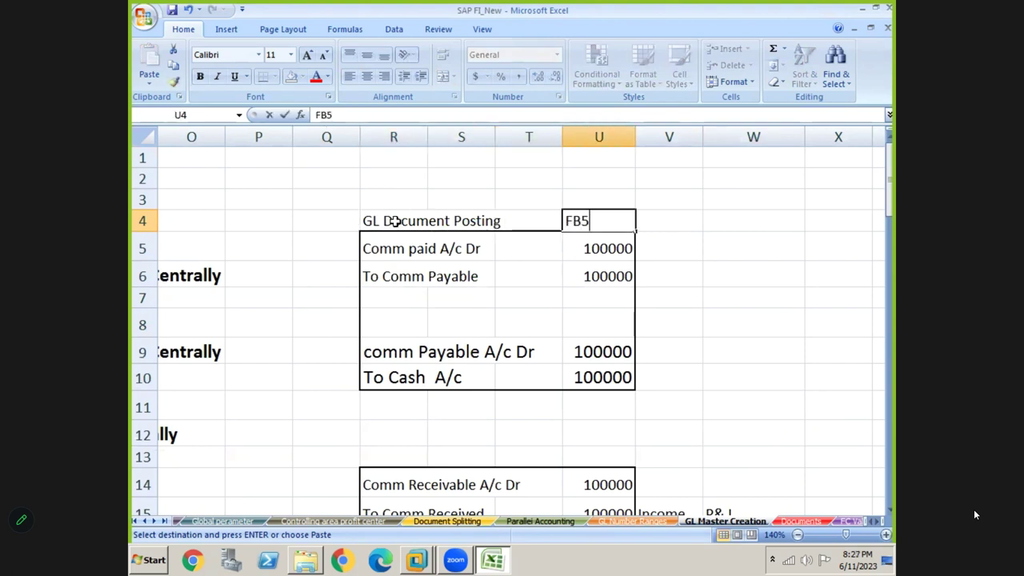
key("Return")
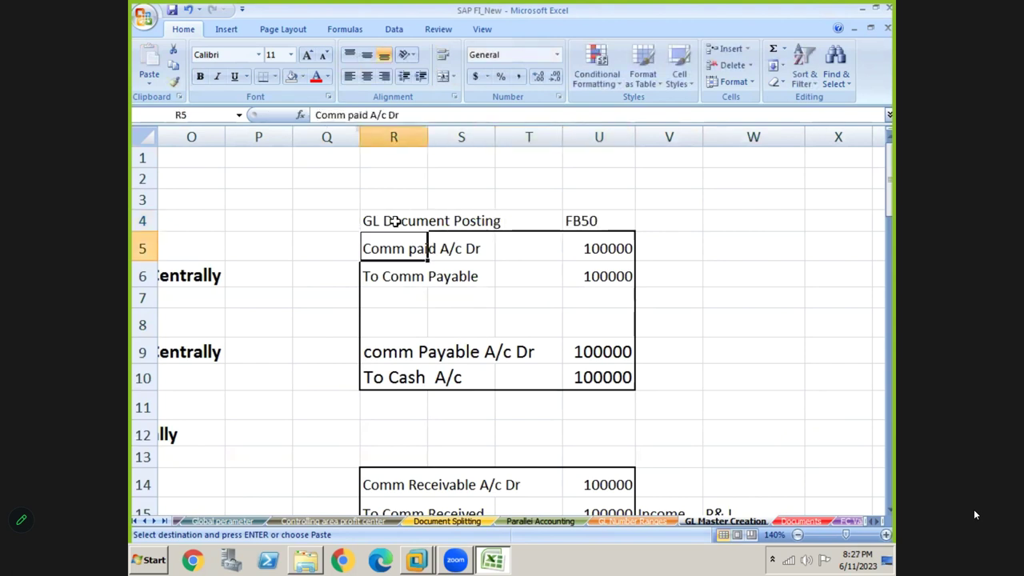
Enter the heading "GL outgoing Payment" in cell R8, directly above the comm Payable A/c Dr entry.
key("Down")
key("Down")
key("Down")
key("Down")
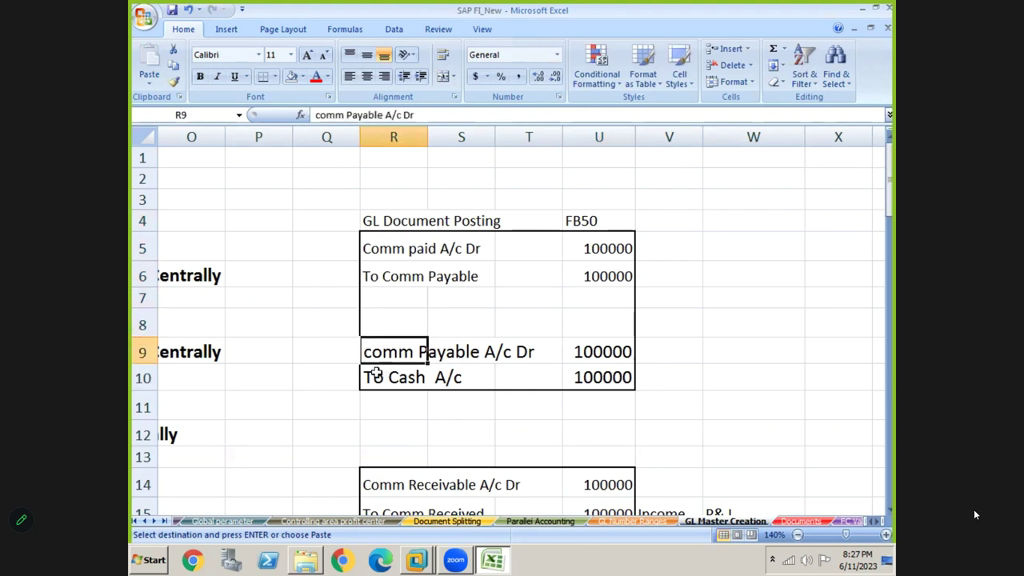
left_click(406, 384)
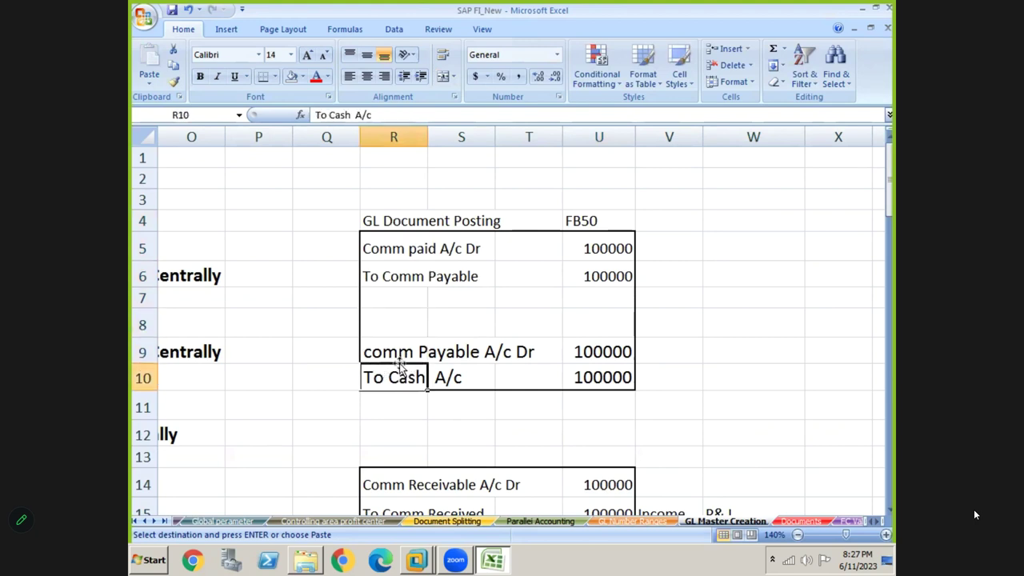
left_click(393, 352)
left_click(393, 378)
left_click(392, 354)
left_click(383, 329)
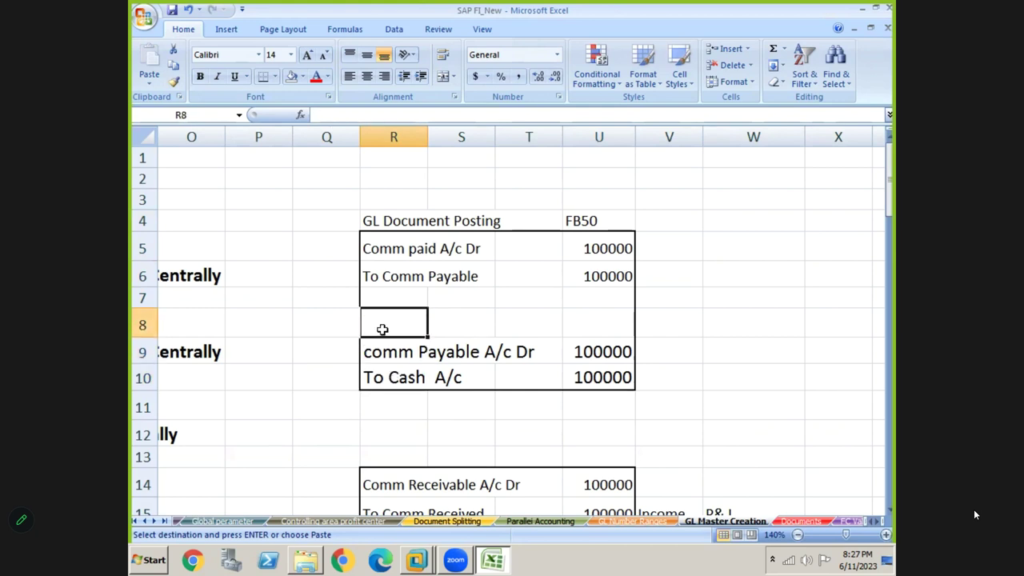
type("GL")
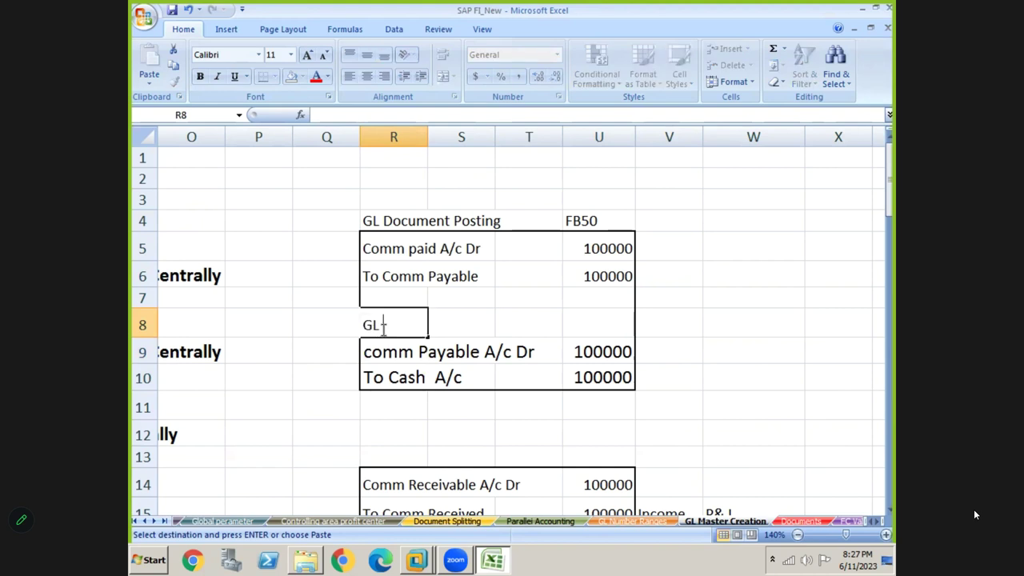
type(" outgoing Payment")
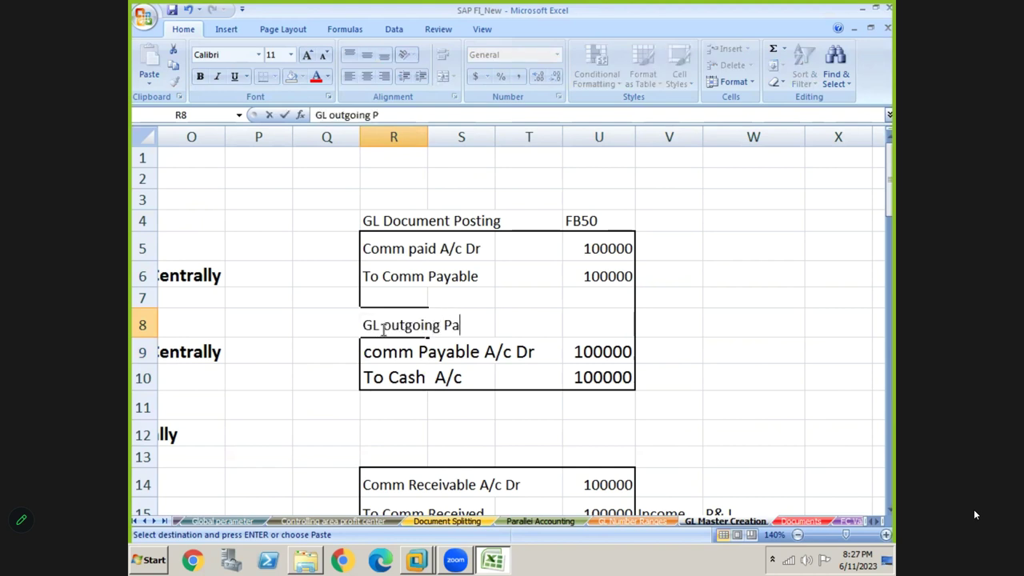
Enter the transaction code F-07 in cell U8 for the GL outgoing Payment heading.
key("Right")
key("Right")
key("Right")
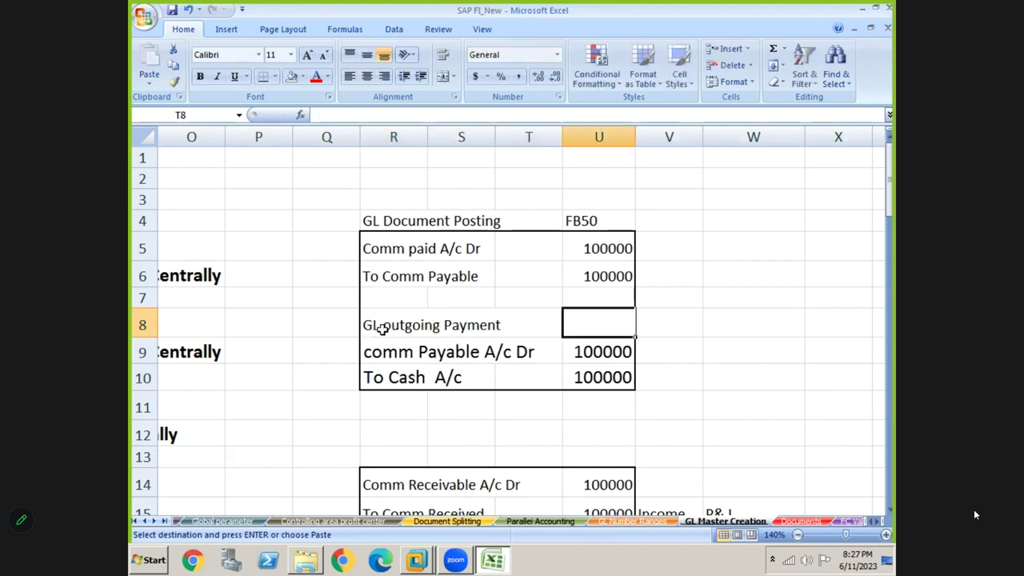
type("F-")
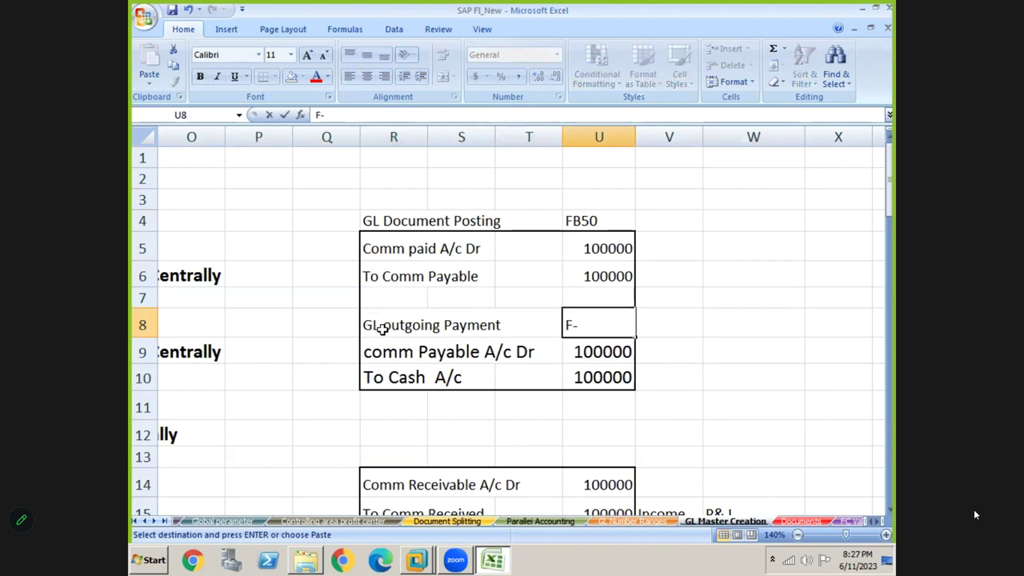
type("07")
key("Return")
Copy the GL Document Posting heading with its FB50 code from R4:U4 to row 13, above the Comm Receivable entry.
key("Down")
key("Down")
key("Down")
key("Down")
key("Down")
key("Down")
key("Down")
key("Down")
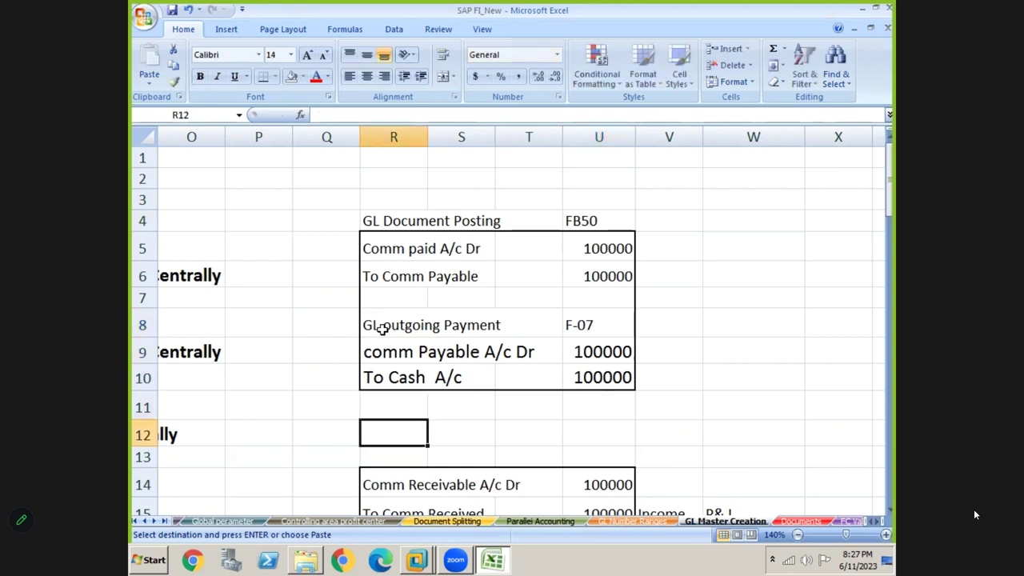
key("Up")
key("Up")
key("Up")
key("Up")
key("Up")
key("Up")
key("Up")
key("Up")
key("Up")
key("Up")
key("Up")
key("Up")
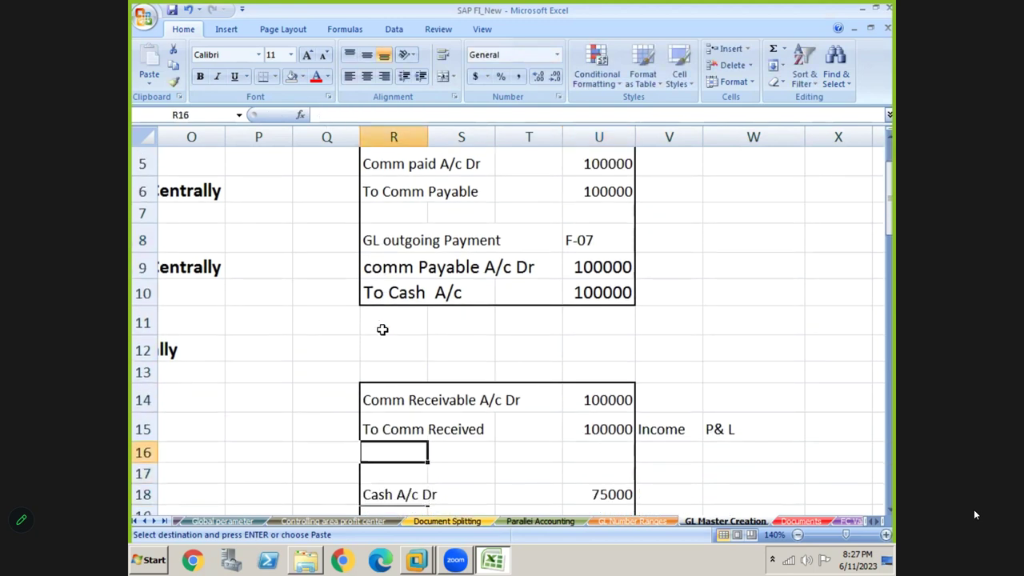
key("Up")
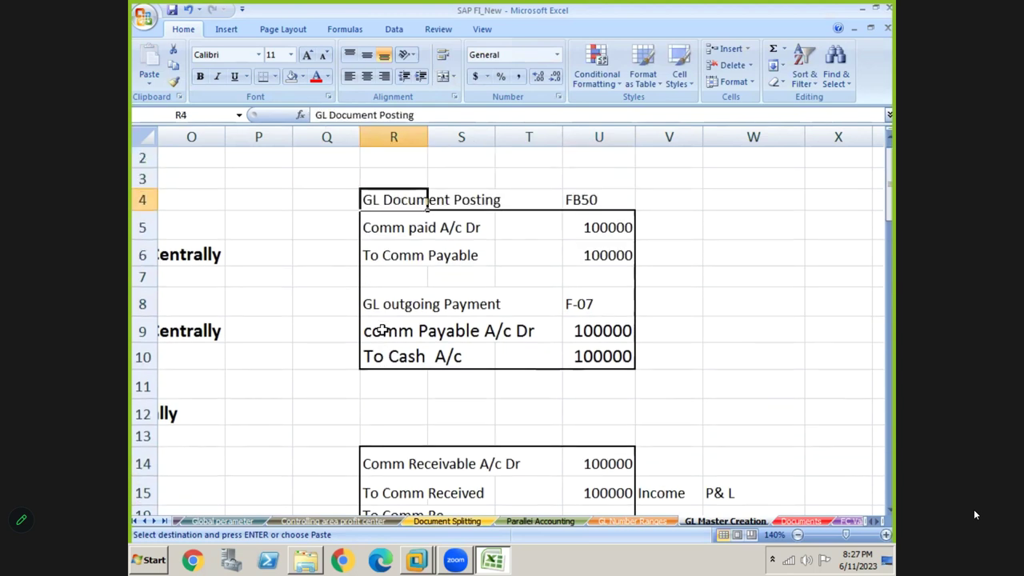
key("shift+Right")
key("shift+Right")
key("shift+Right")
key("ctrl+c")
key("Down")
key("Down")
key("Down")
key("Down")
key("Down")
key("Down")
key("Down")
key("Down")
key("Down")
key("Down")
key("Down")
key("Down")
key("Down")
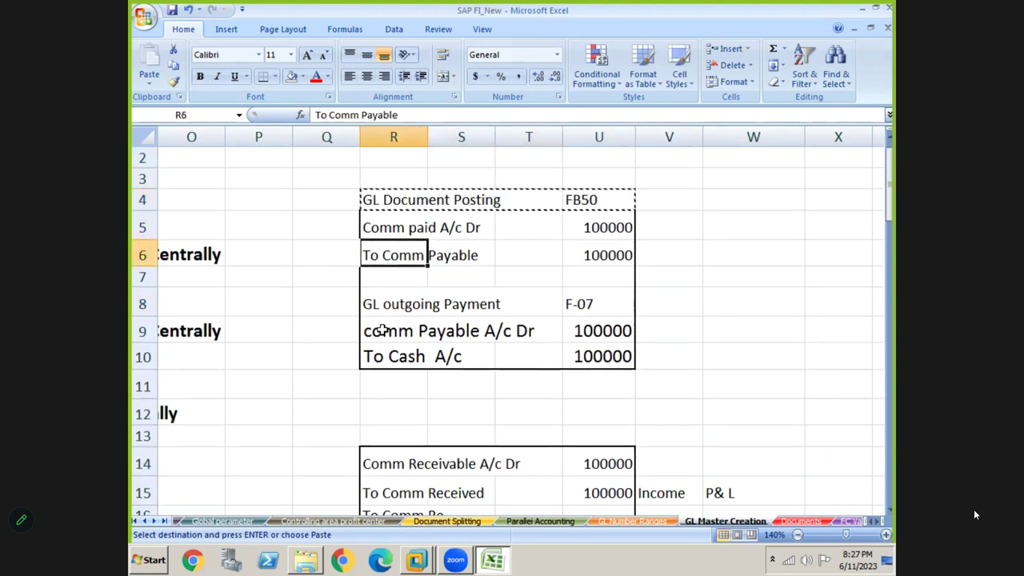
key("Down")
key("Down")
key("Up")
key("Up")
key("Up")
key("Up")
key("Up")
key("Up")
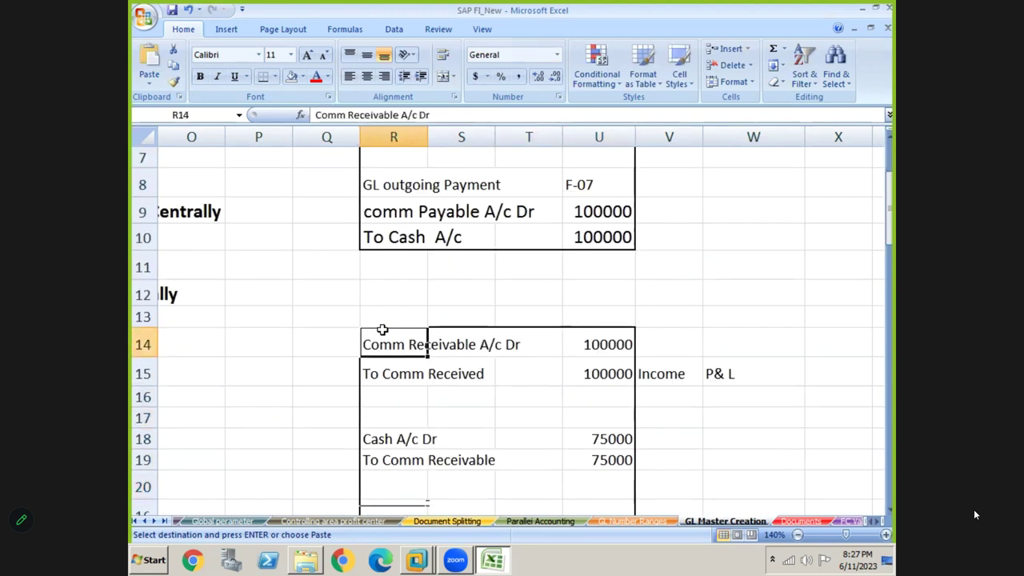
key("ctrl+v")
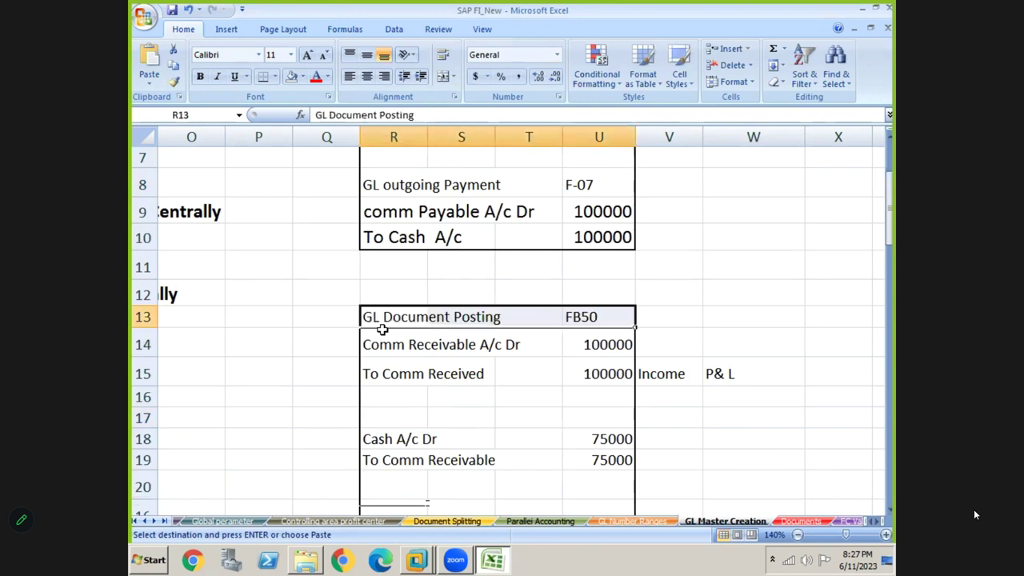
Clear the "Income" and "P& L" notes beside the To Comm Received line in V15:W15.
key("Down")
key("Down")
key("Down")
key("Down")
key("Right")
key("Right")
key("Right")
key("Right")
key("Up")
key("Up")
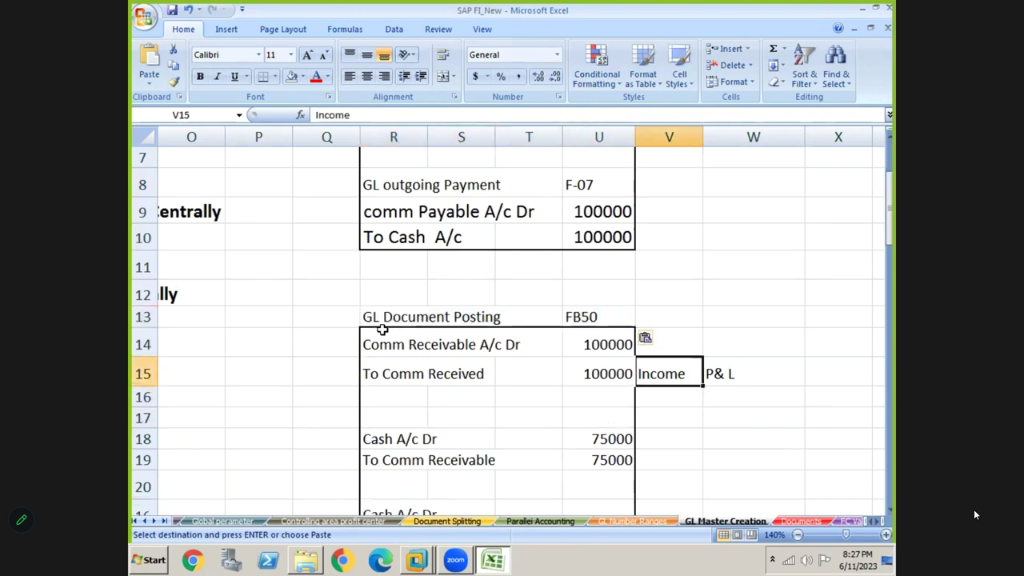
key("shift+Right")
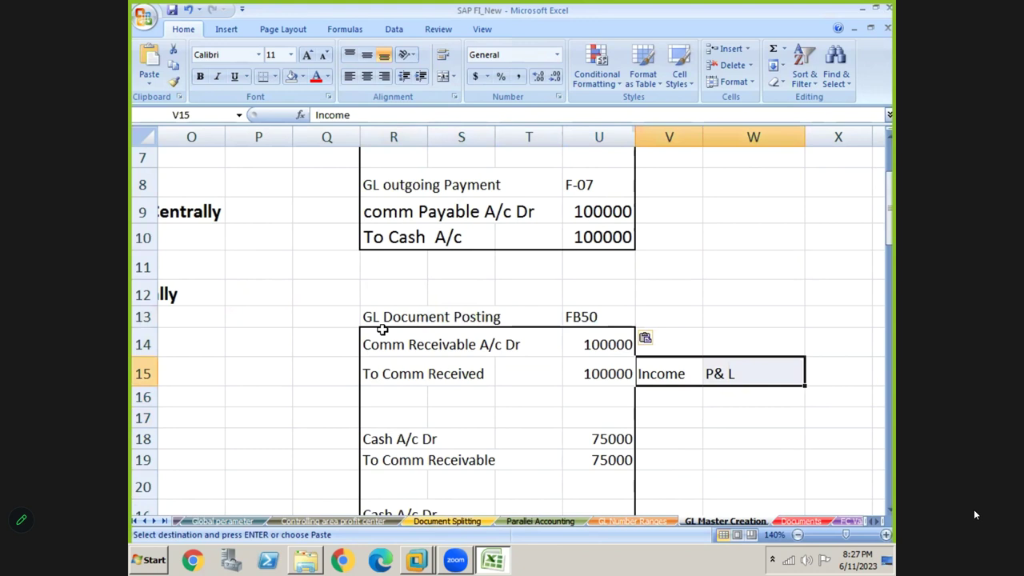
key("Delete")
Enter the heading "GL Incoming Payment" in cell R17, above the 75000 Cash A/c Dr entry.
key("Left")
key("Left")
key("Left")
key("Left")
key("Down")
key("Down")
key("Down")
key("Down")
key("Down")
key("Down")
key("Down")
key("Down")
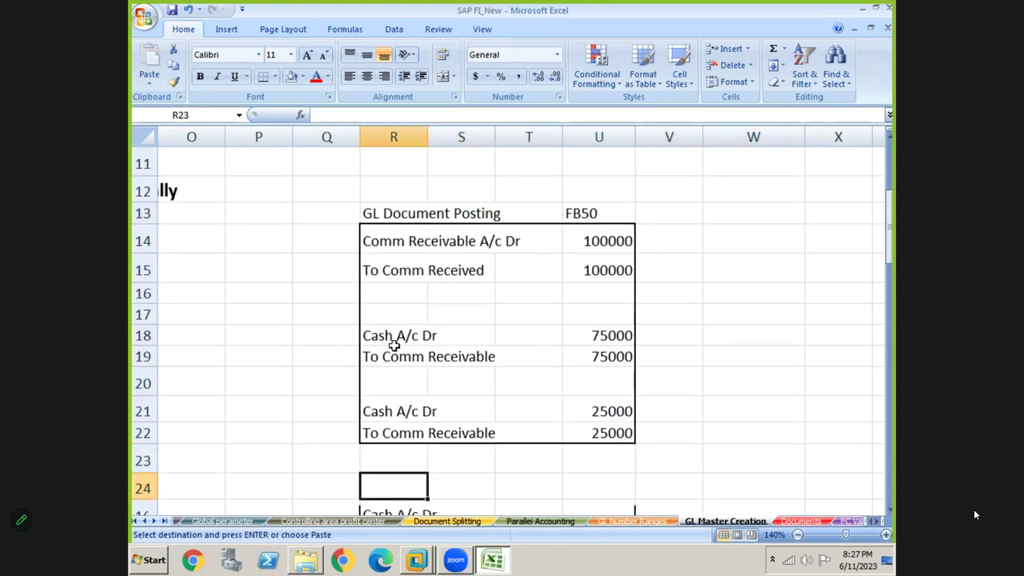
left_click(392, 341)
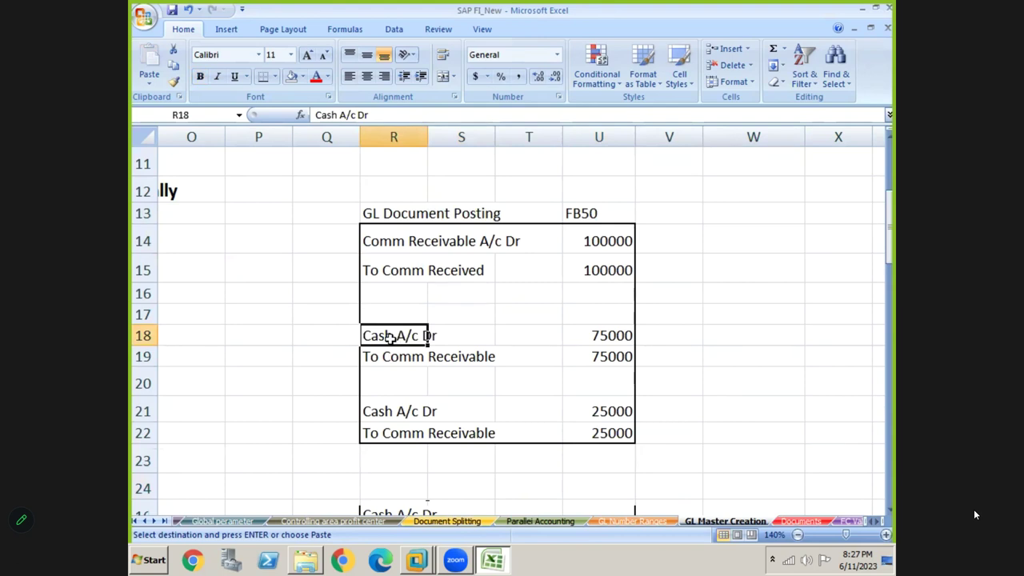
left_click(389, 315)
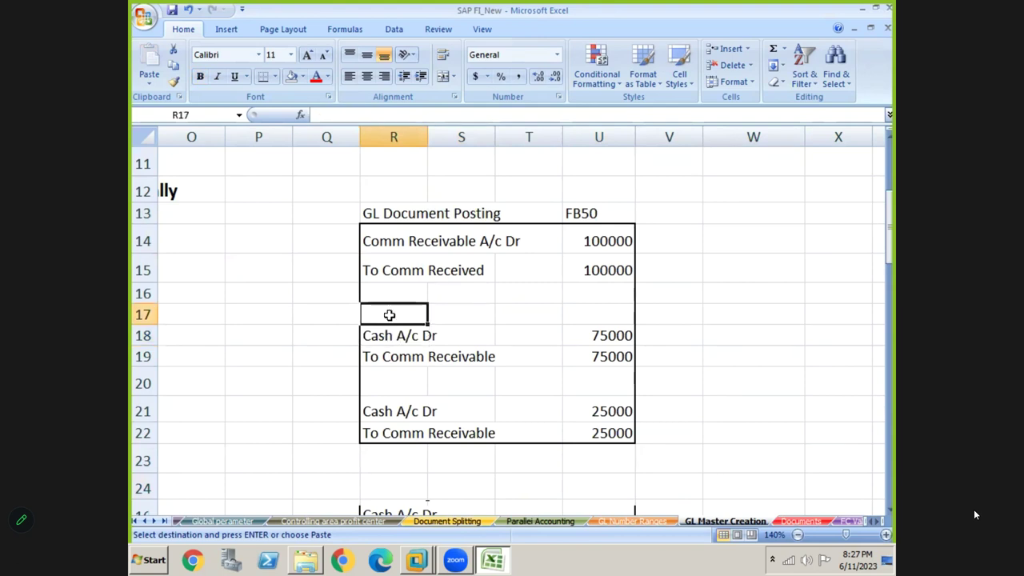
type("GL")
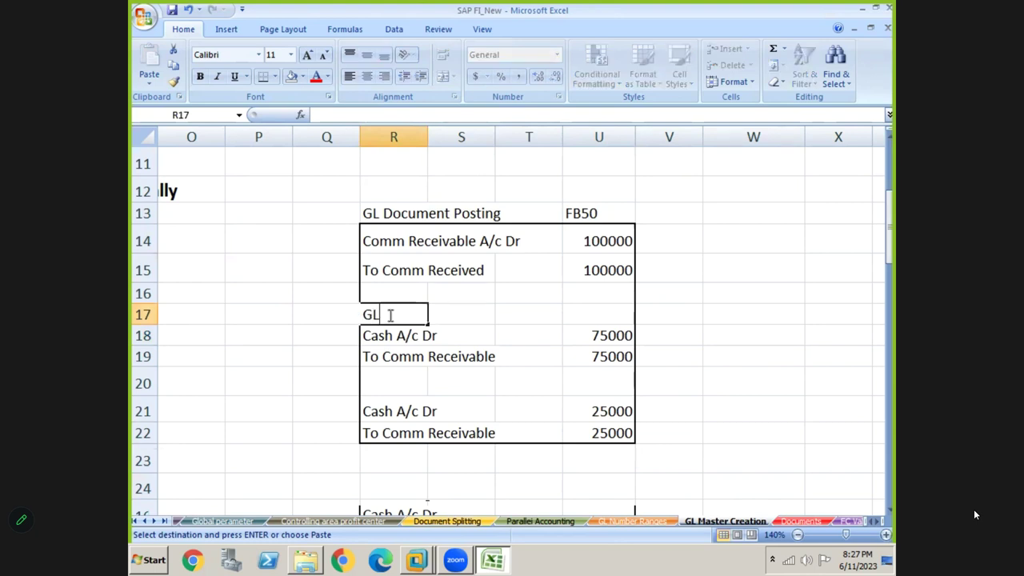
type(" In")
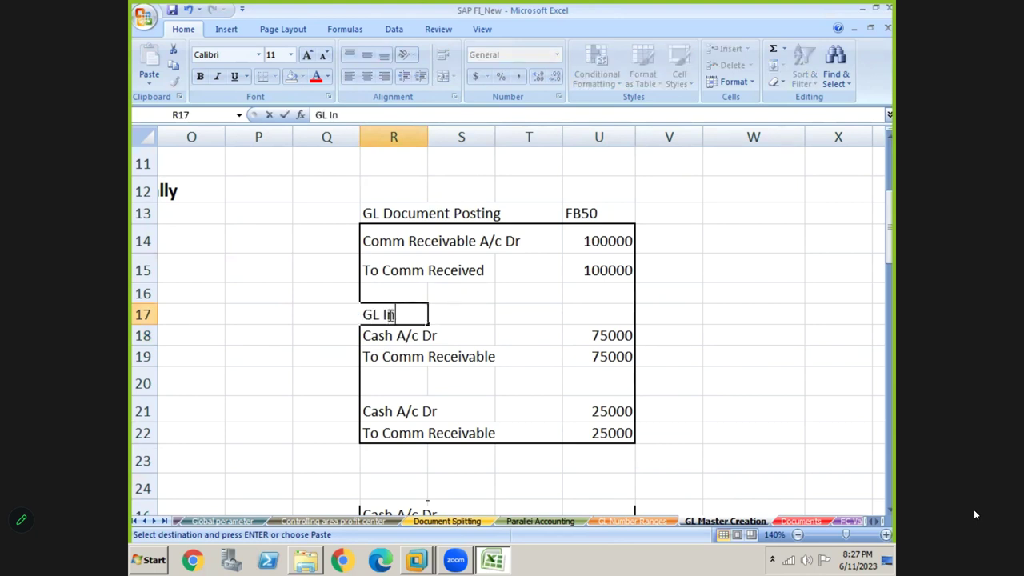
type("coming Payment")
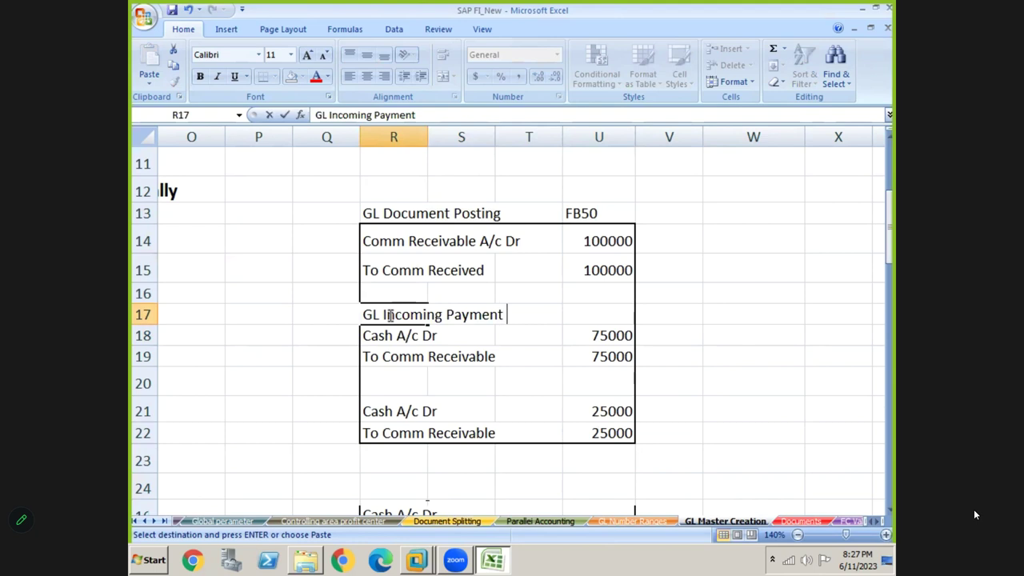
Enter the transaction code F-06 in cell U17 for the GL Incoming Payment heading.
key("Right")
key("Right")
key("Right")
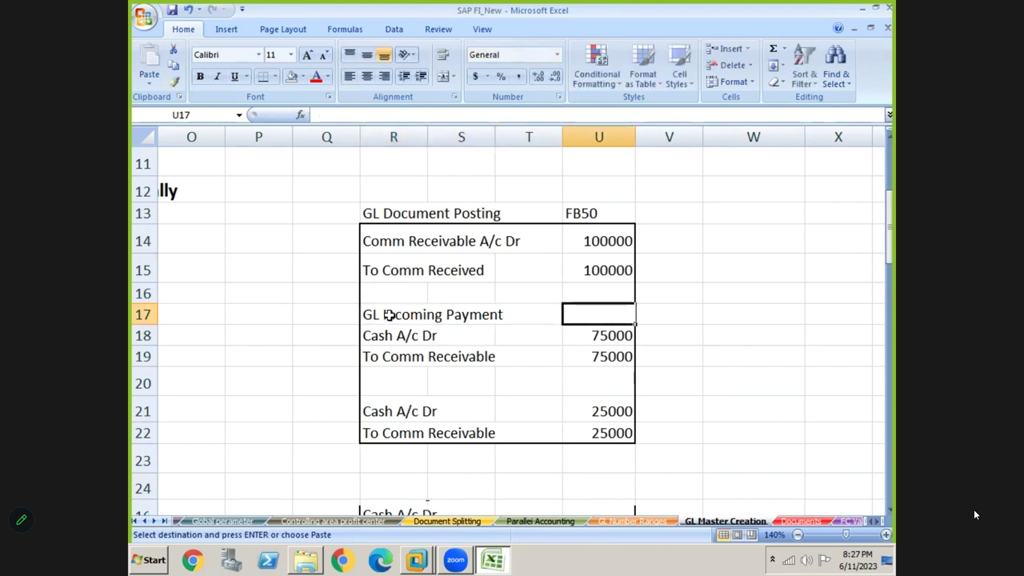
type("F-")
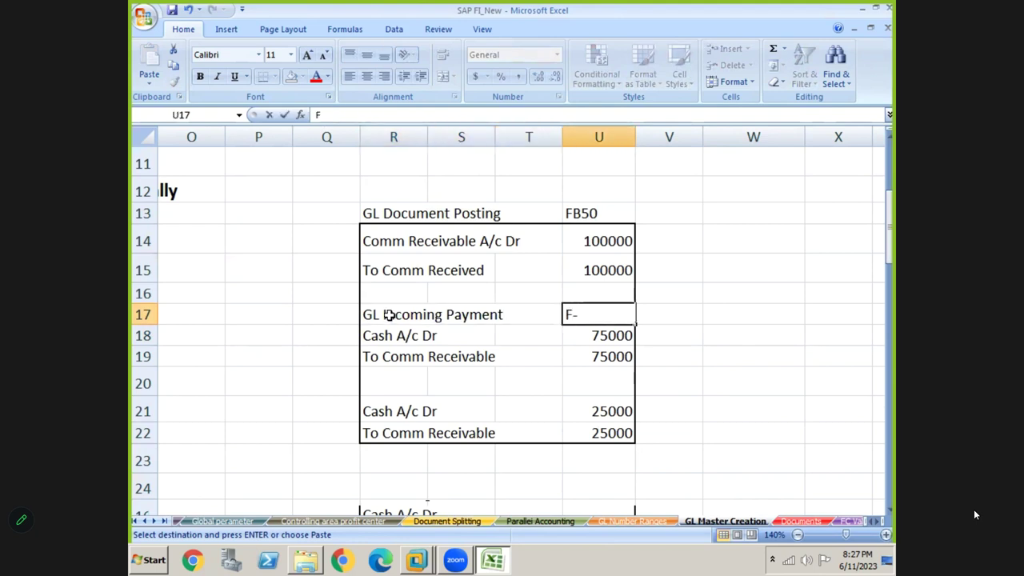
type("06")
key("Return")
key("Down")
Copy the GL Incoming Payment heading and its F-06 code from R17:U17 to row 20, above the 25000 cash entry.
left_click(389, 316)
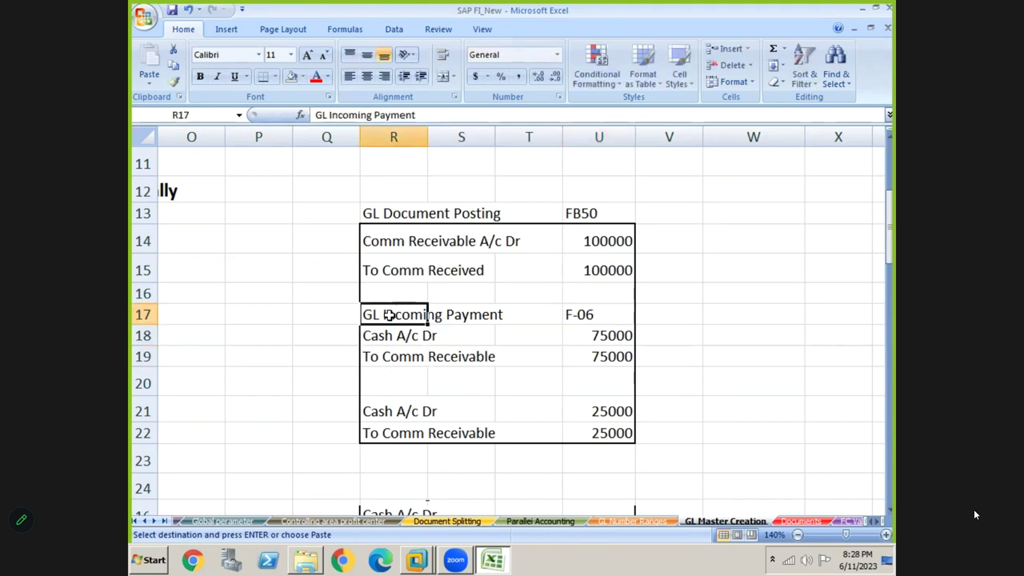
key("shift+Right")
key("shift+Right")
key("shift+Right")
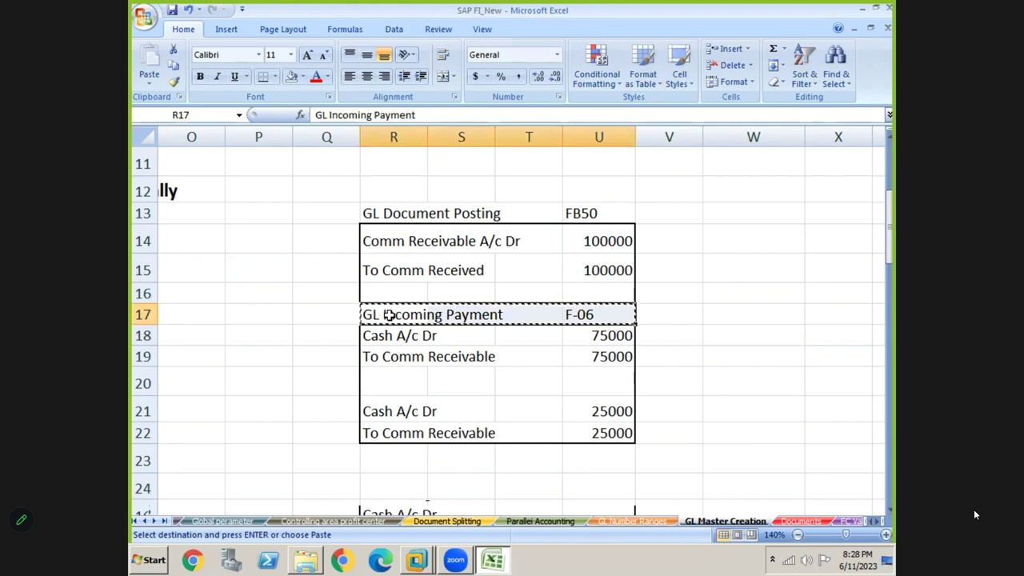
key("Down")
key("Down")
key("Down")
key("ctrl+v")
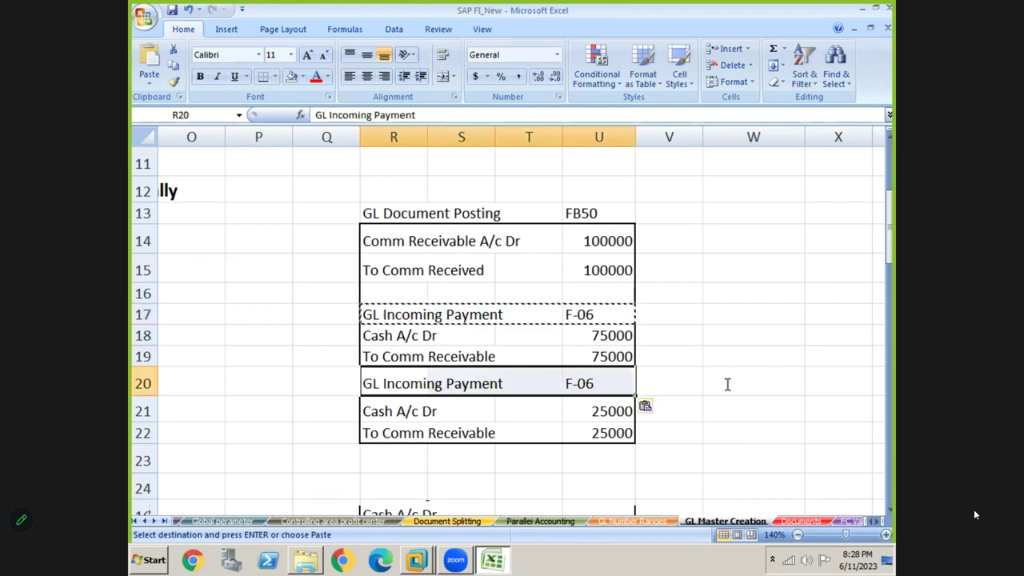
key("Right")
key("Right")
key("Right")
key("Right")
key("Right")
key("Escape")
key("Left")
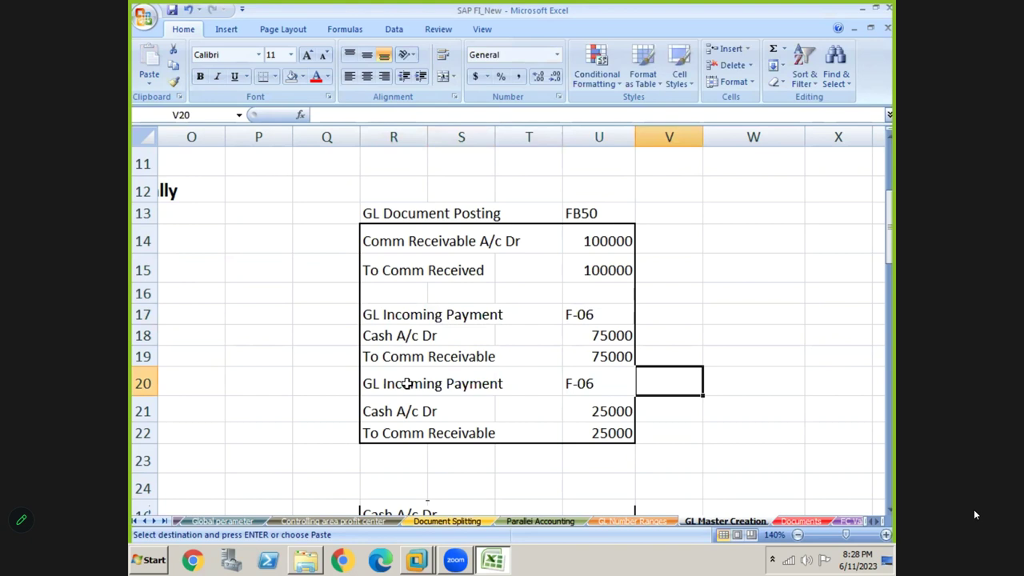
Fill both GL Incoming Payment heading rows, R20:U20 and R17:U17, with yellow.
left_click(407, 384)
left_click_drag(407, 384, 600, 384)
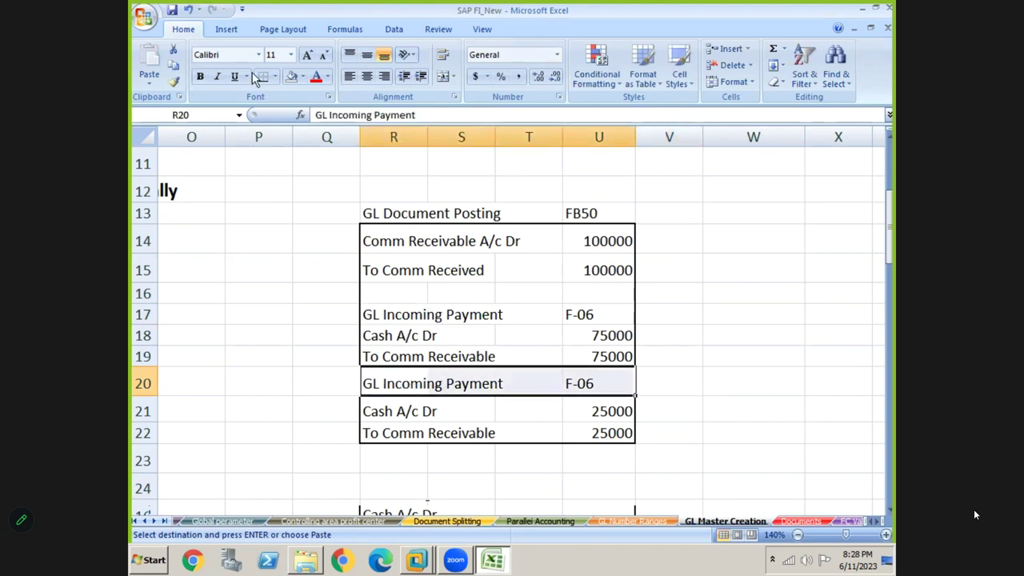
left_click(303, 77)
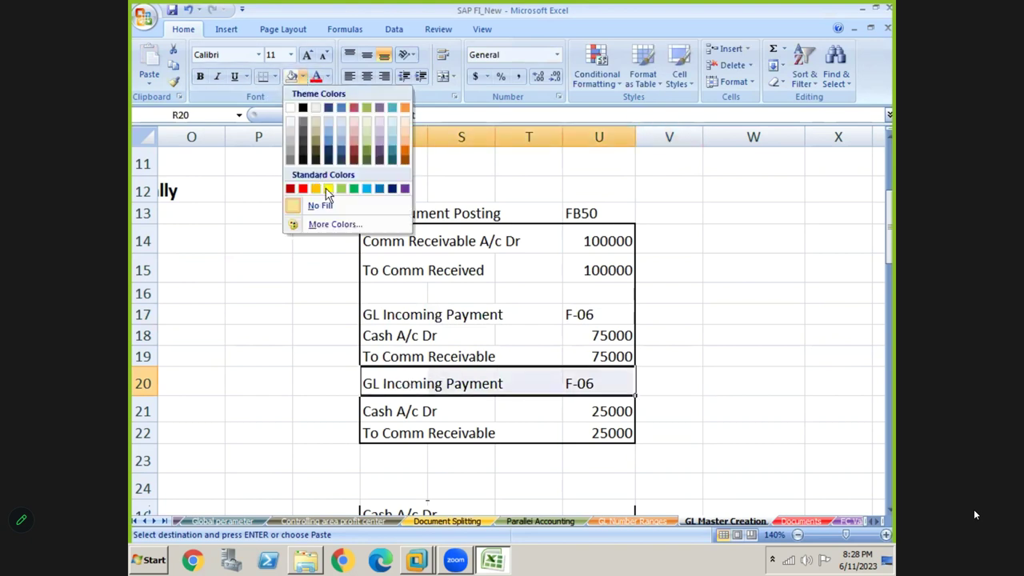
left_click(327, 190)
left_click_drag(371, 314, 601, 314)
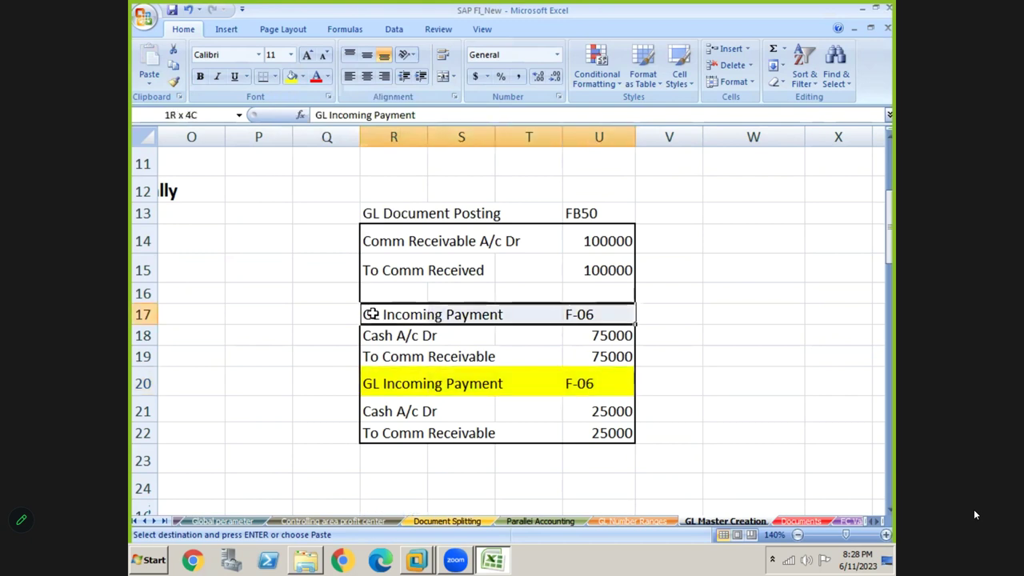
left_click(288, 76)
Fill the GL Document Posting heading in R13:U13 with the same yellow.
left_click(378, 211)
left_click_drag(378, 211, 600, 212)
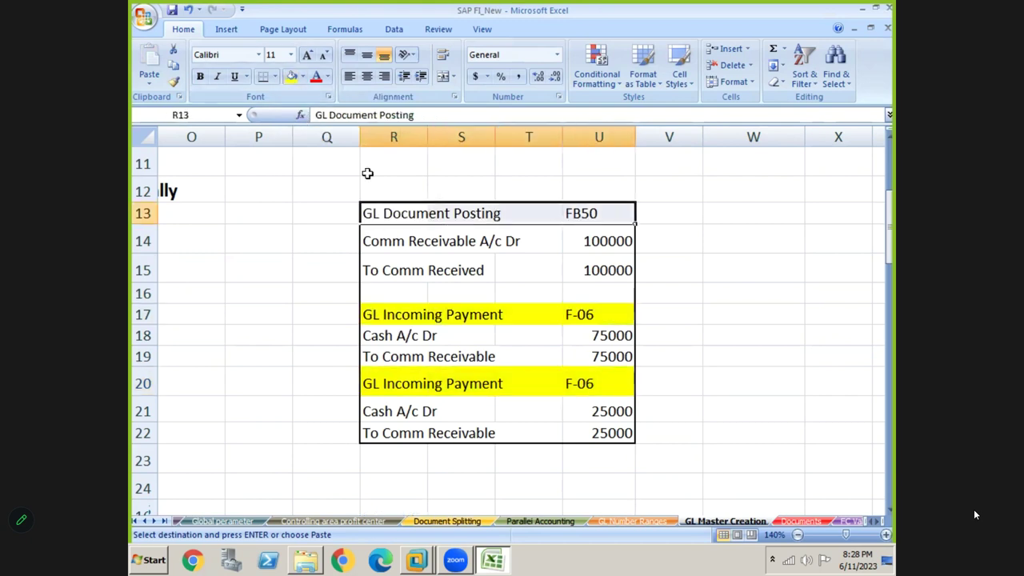
left_click(291, 76)
left_click(301, 241)
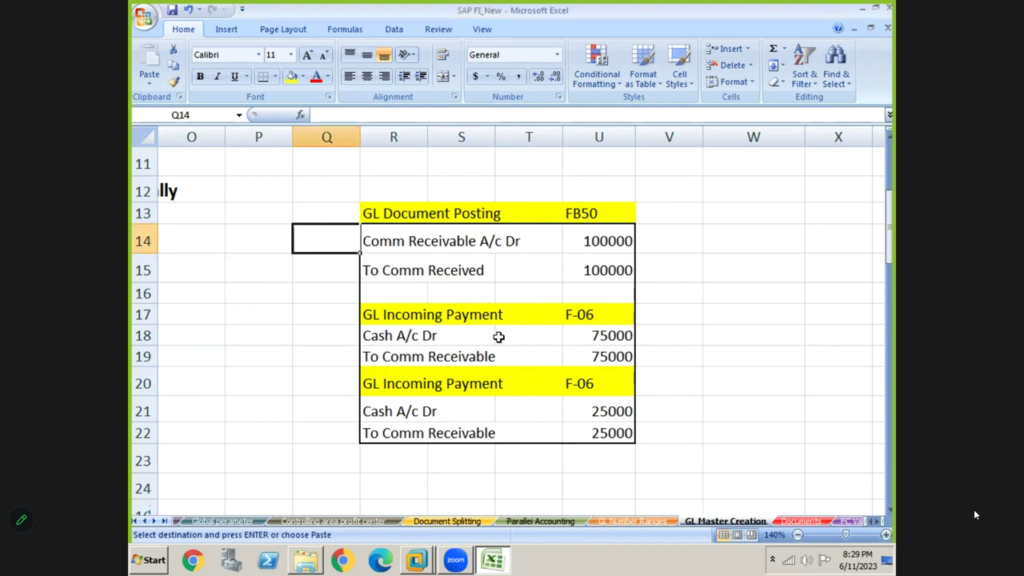
Review the commission paid and commission payable journal entry in R5:U6.
key("Up")
key("Up")
key("Up")
key("Up")
key("Up")
key("Up")
key("Up")
key("Up")
key("Up")
key("Up")
key("Up")
key("Up")
key("Up")
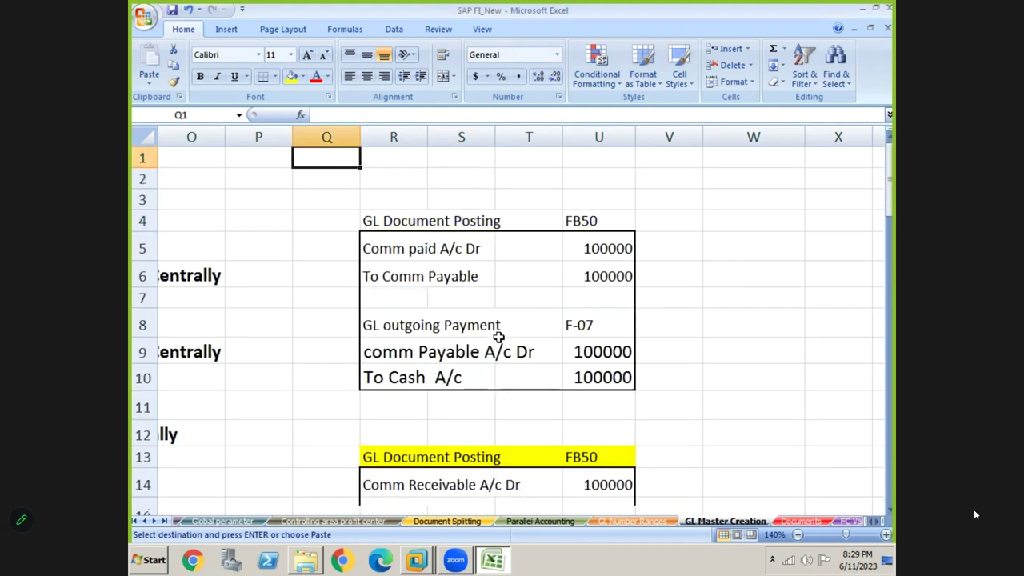
left_click(390, 253)
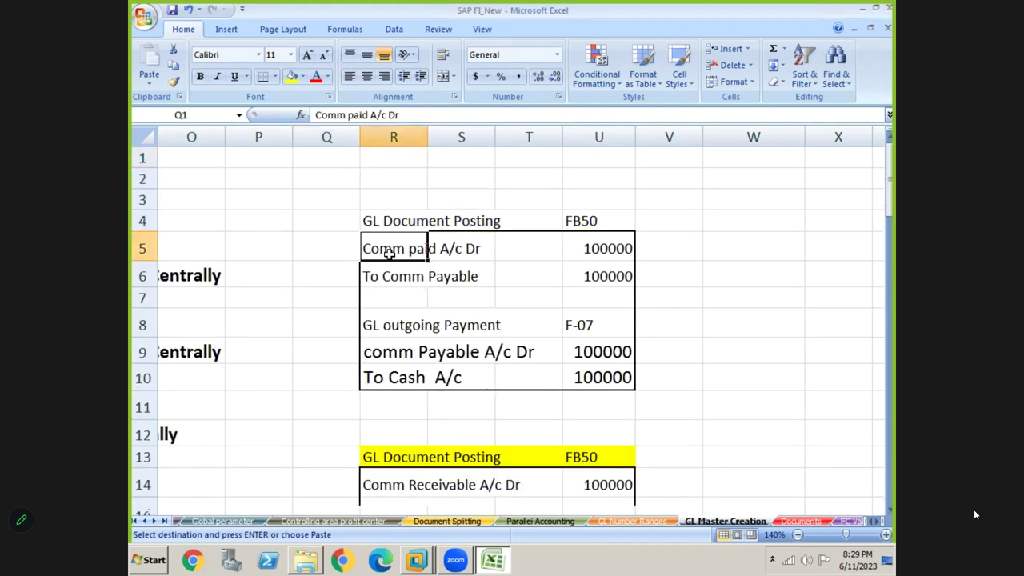
key("shift+Right")
key("shift+Right")
key("shift+Right")
key("shift+Down")
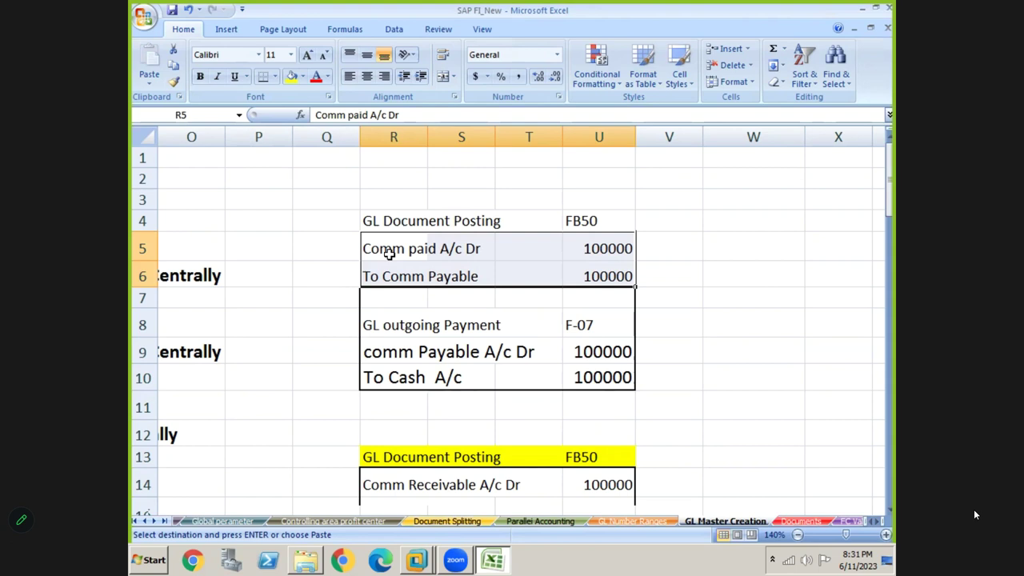
Enter the G/L code 440000 in cell Q5, beside the Comm paid A/c Dr line.
left_click(390, 252)
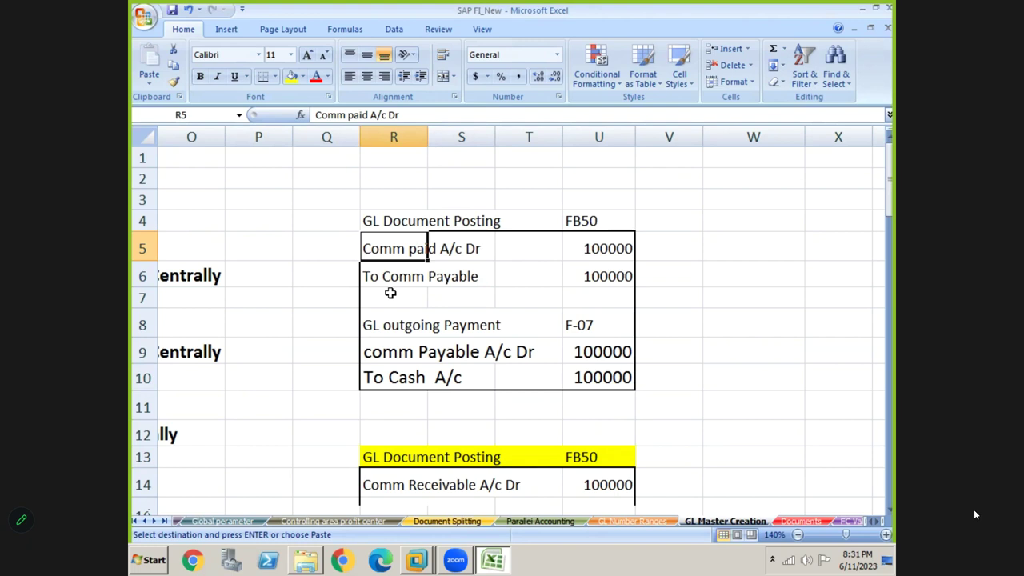
left_click(420, 282)
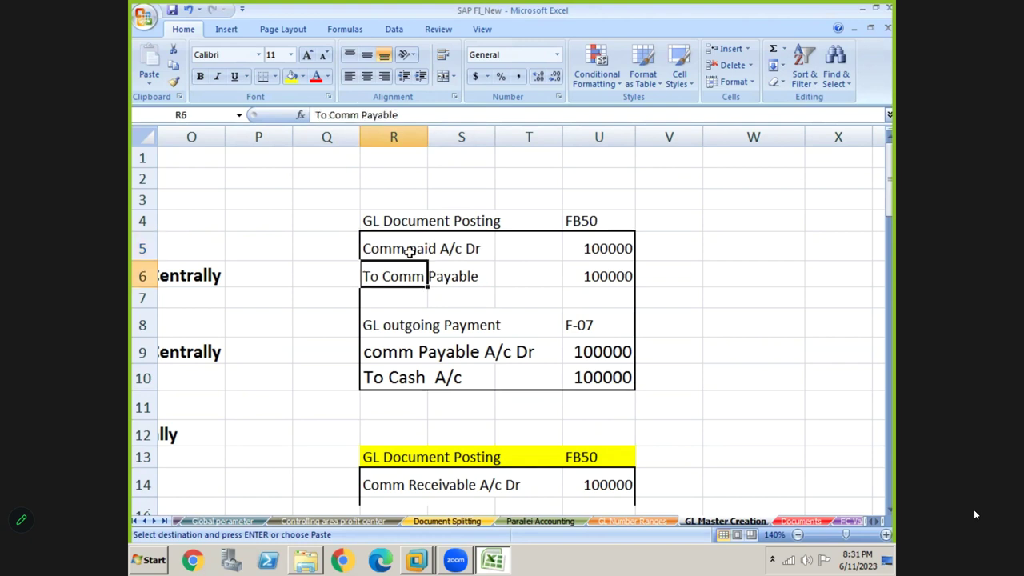
left_click(409, 252)
left_click(332, 249)
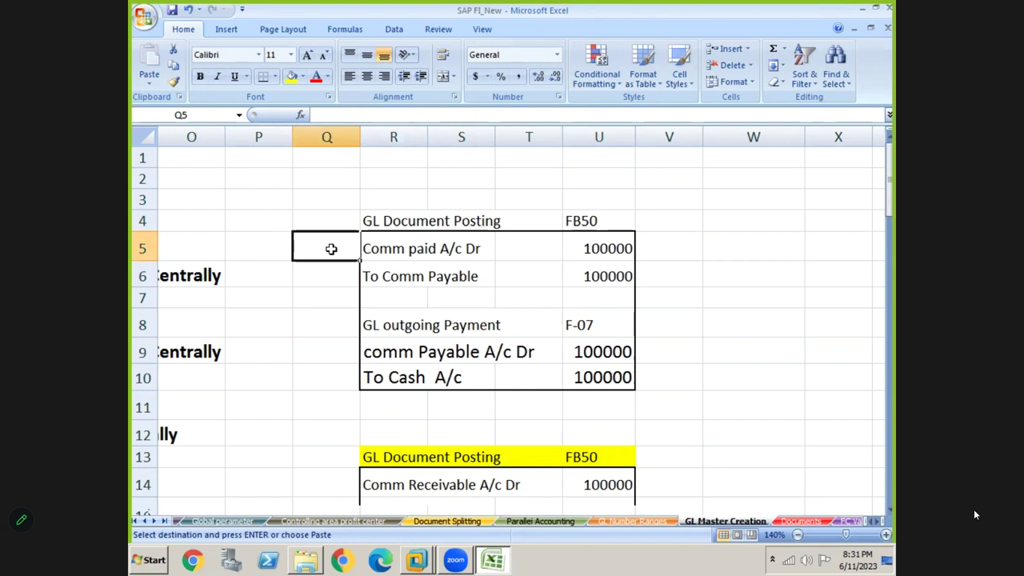
type("440000")
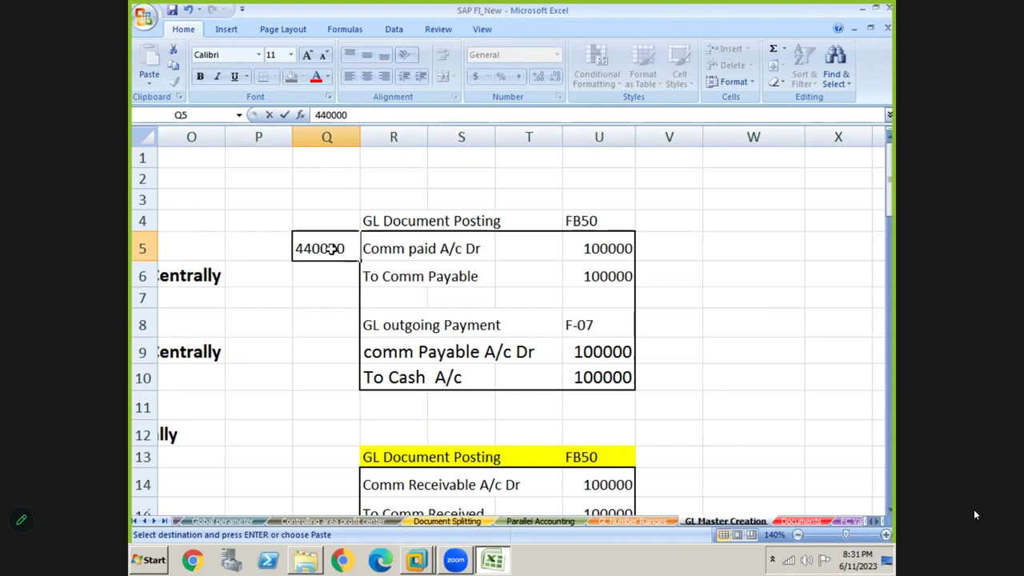
key("Return")
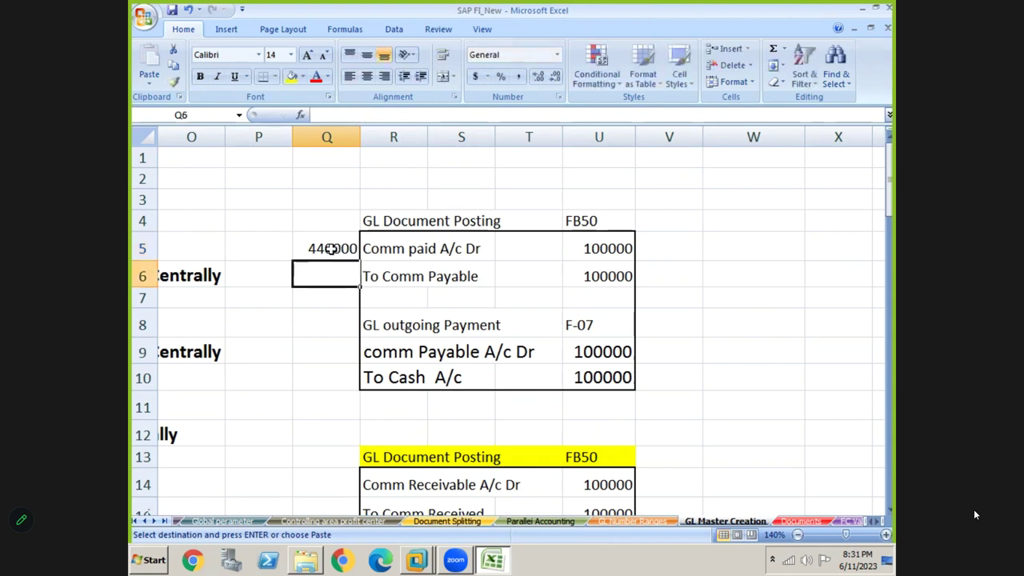
Enter the G/L code 160001 in cell Q6, beside the To Comm Payable line.
left_click(399, 253)
left_click(391, 280)
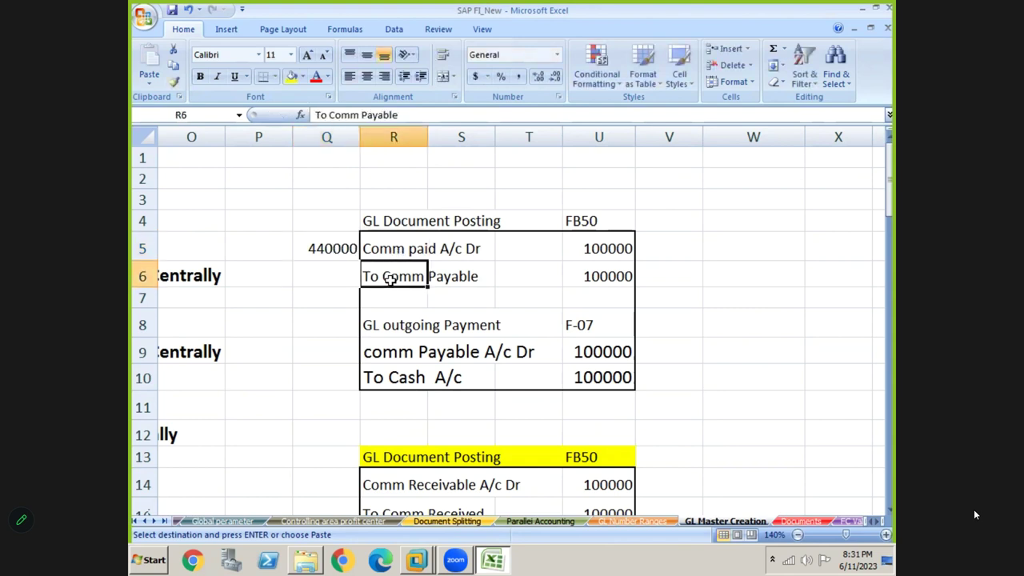
left_click(345, 280)
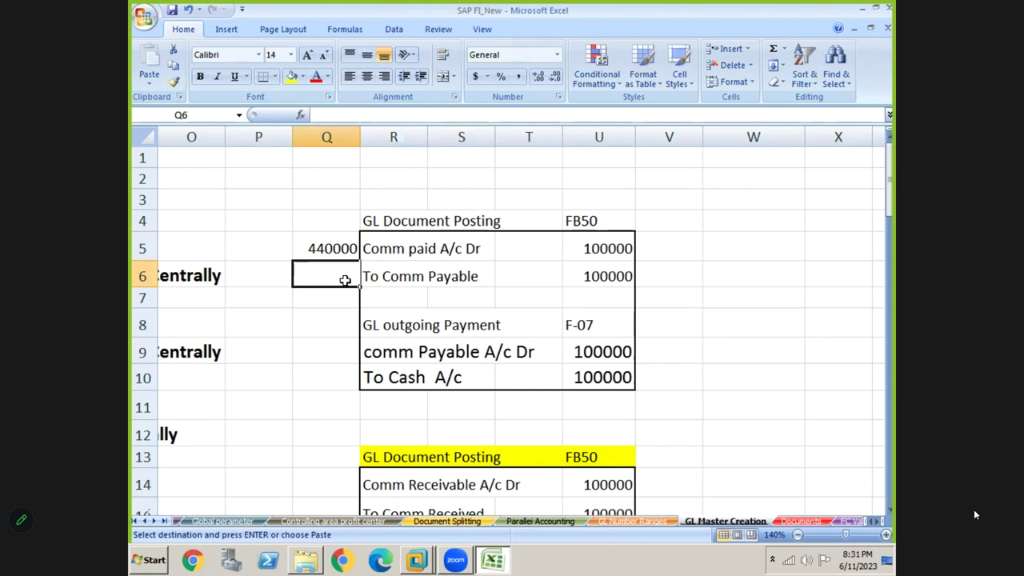
type("16")
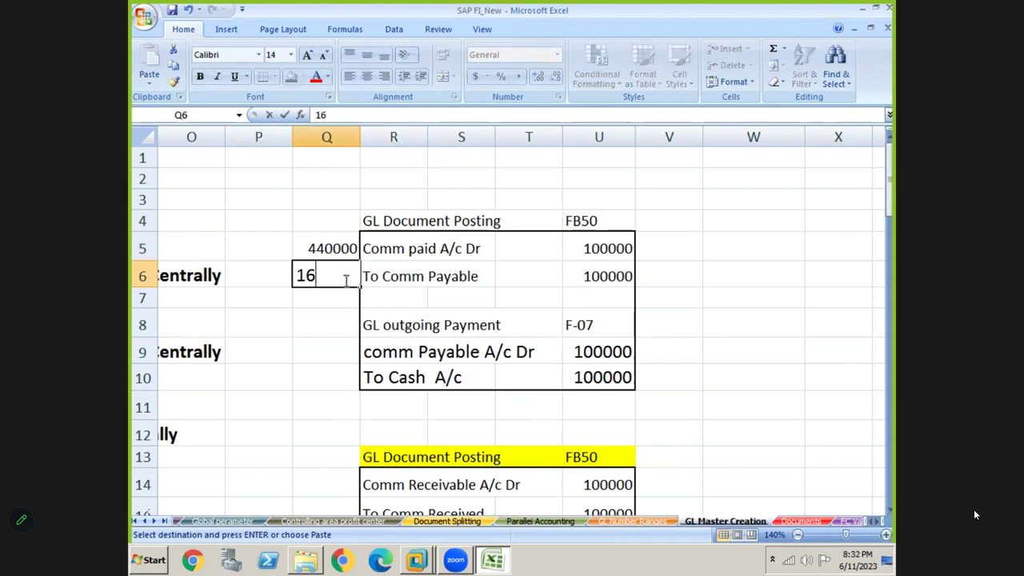
type("0001")
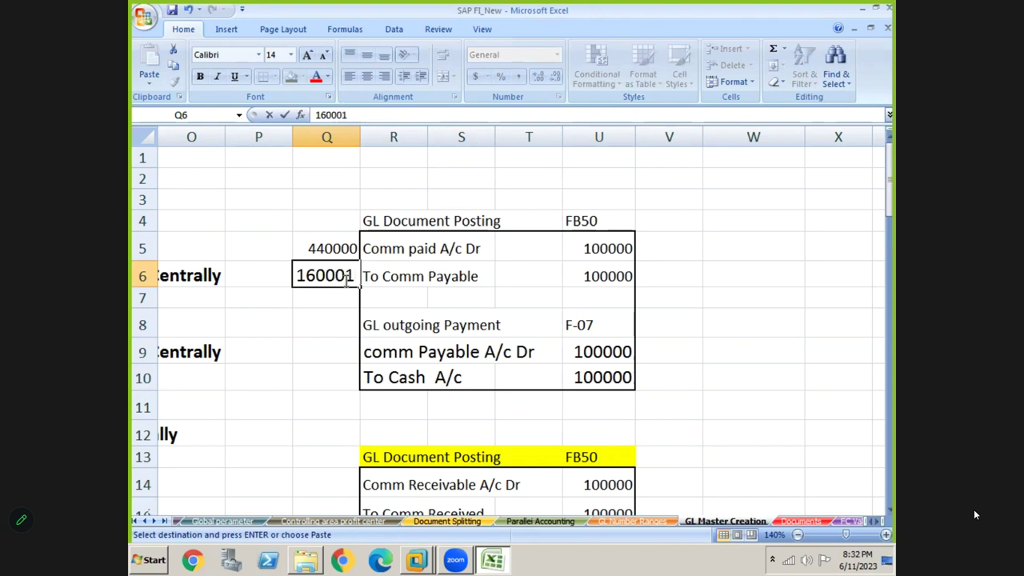
key("Return")
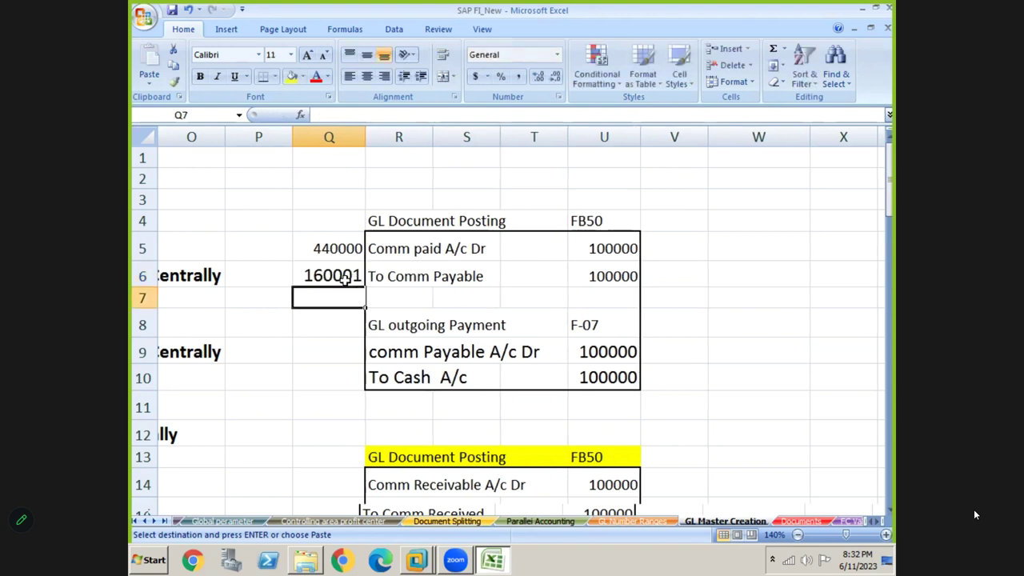
Label the Comm paid amount DR in V5 and the Comm Payable amount CR in V6.
left_click(423, 253)
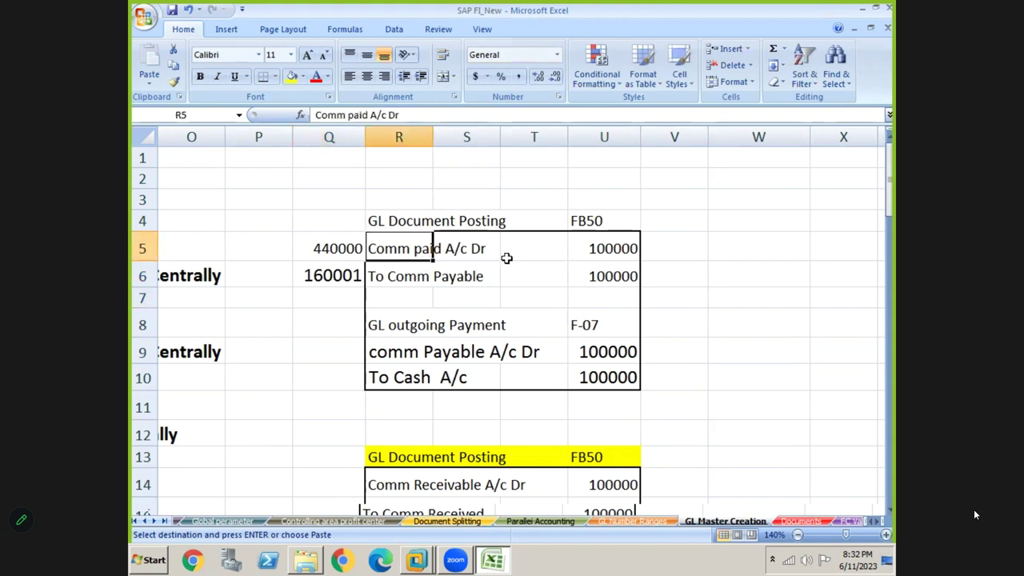
left_click(678, 247)
type("DR")
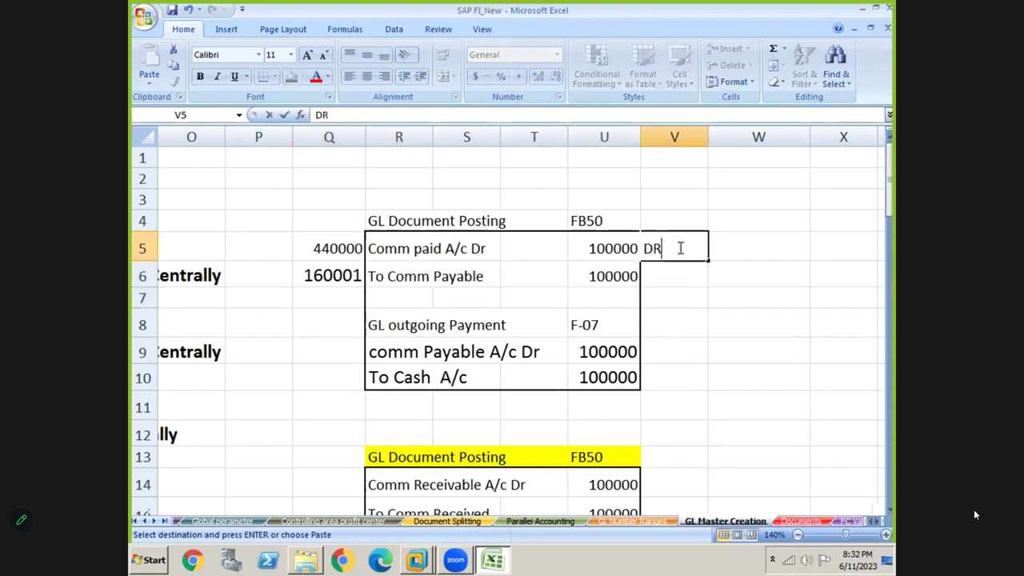
key("Return")
type("CR")
key("Return")
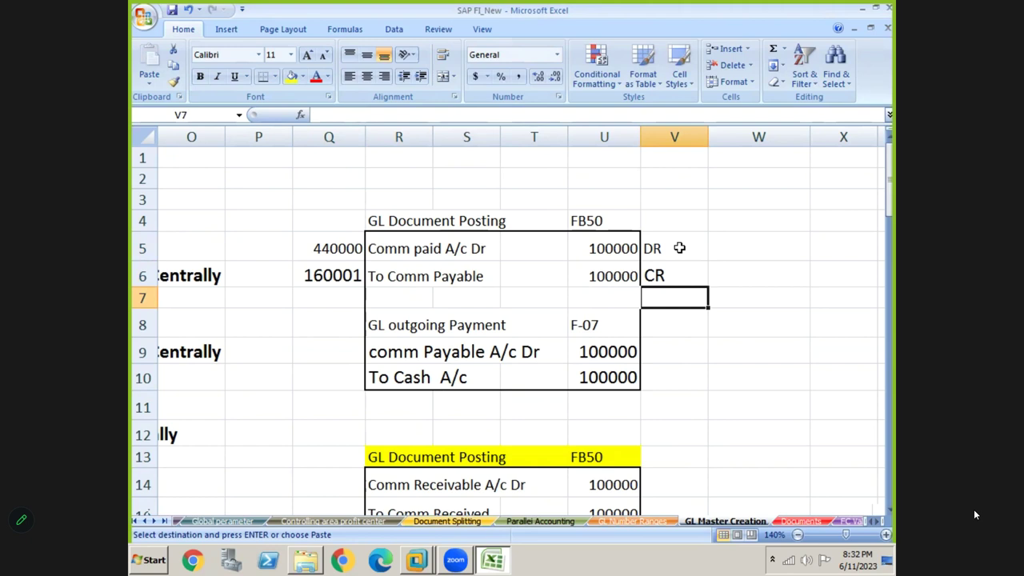
Fill the GL Document Posting heading in R4:U4 with orange.
left_click(414, 223)
key("shift+Right")
key("shift+Right")
key("shift+Right")
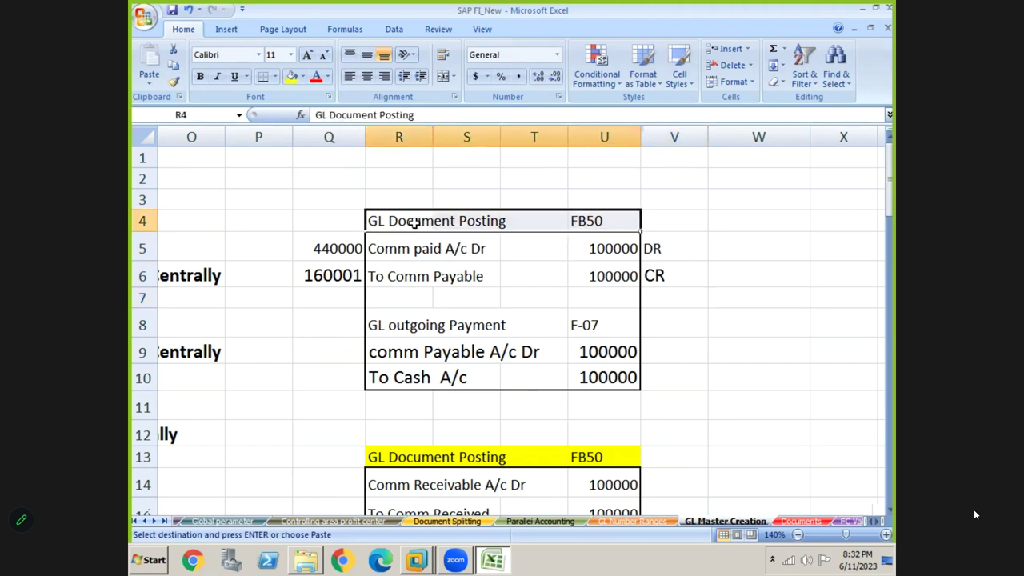
left_click(304, 78)
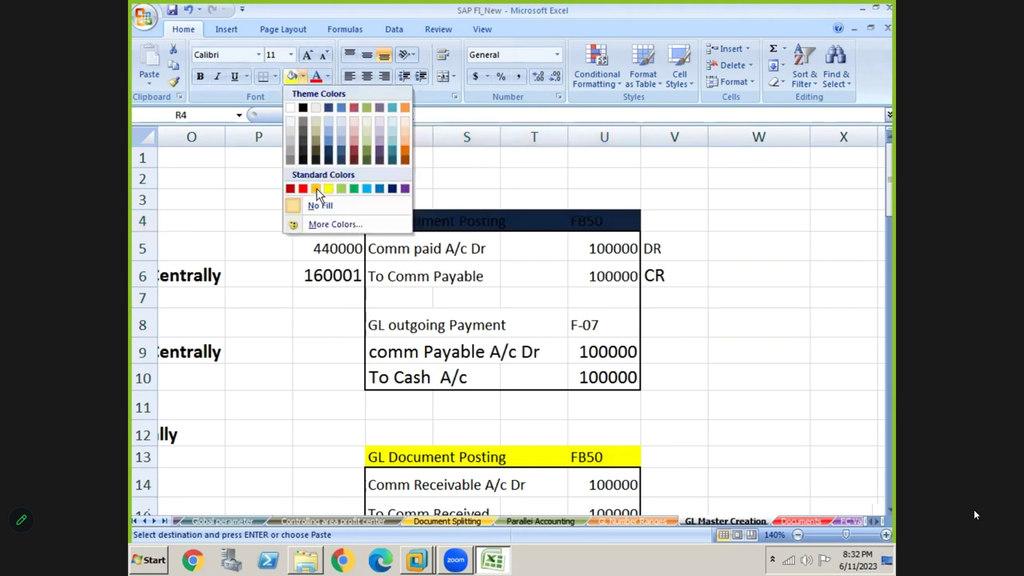
left_click(315, 189)
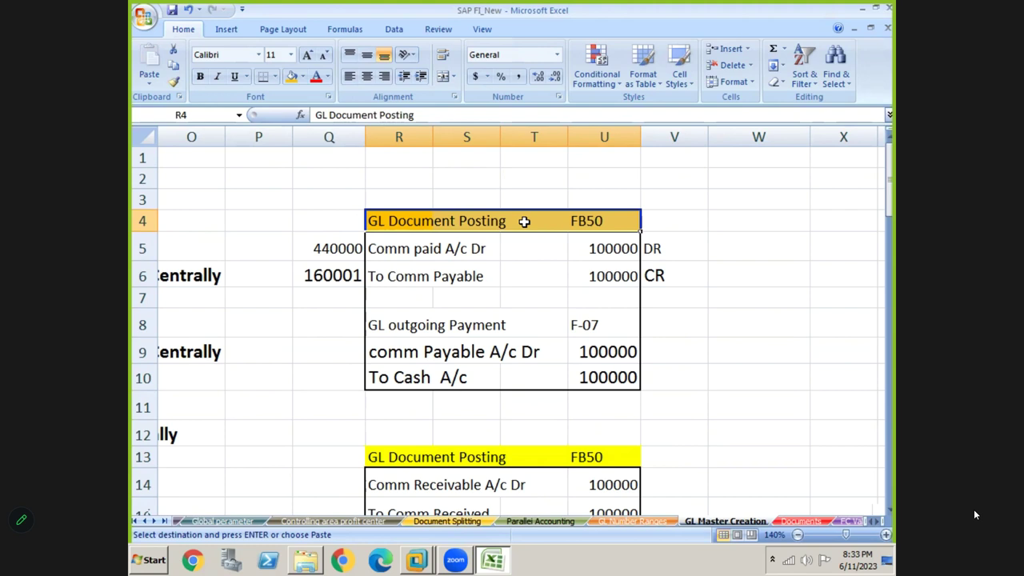
Copy the formatting of the 160001 code in Q6 onto the 440000 code in Q5.
left_click(333, 258)
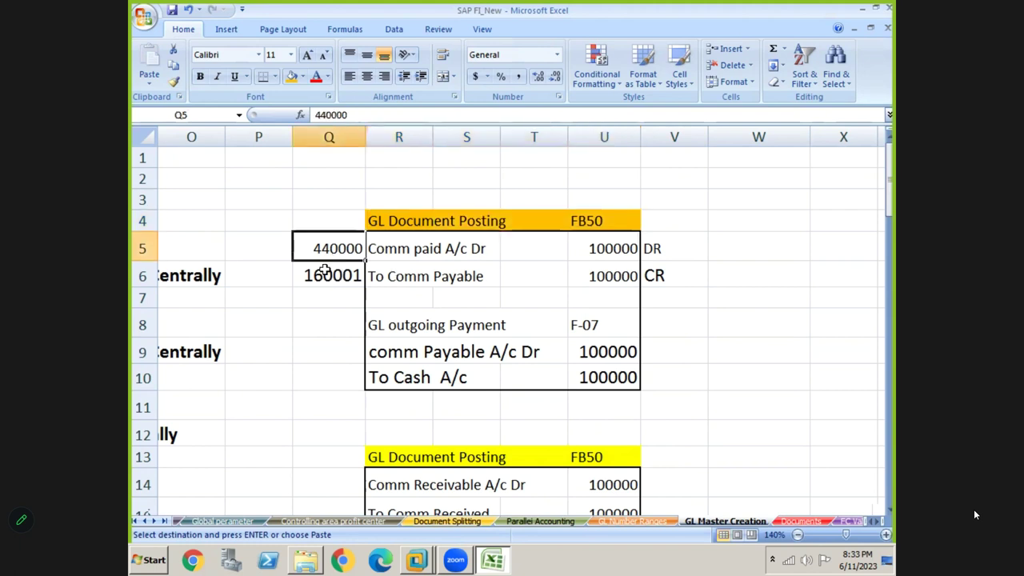
left_click(325, 272)
left_click(174, 80)
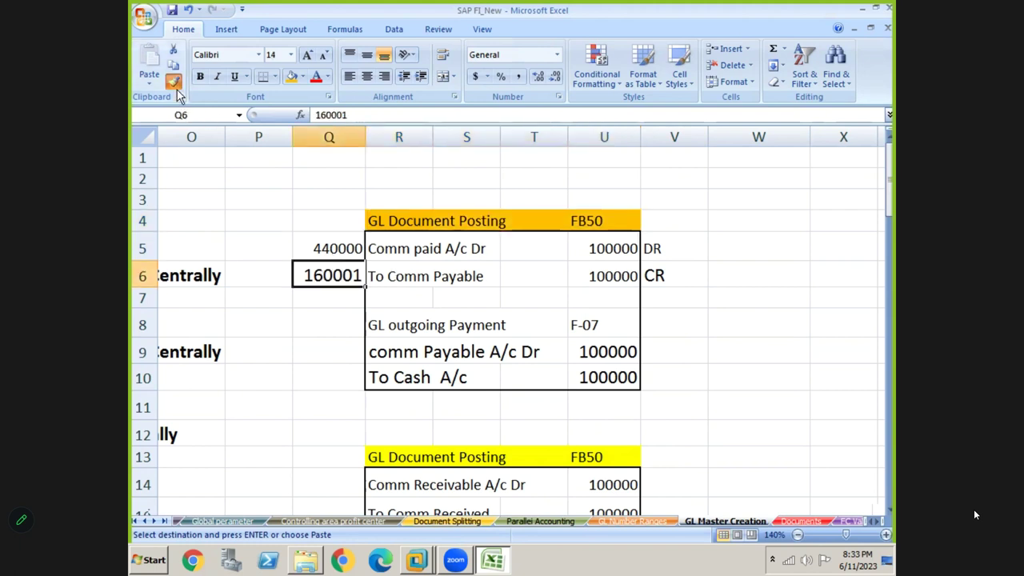
left_click(325, 244)
left_click(324, 340)
left_click(285, 278)
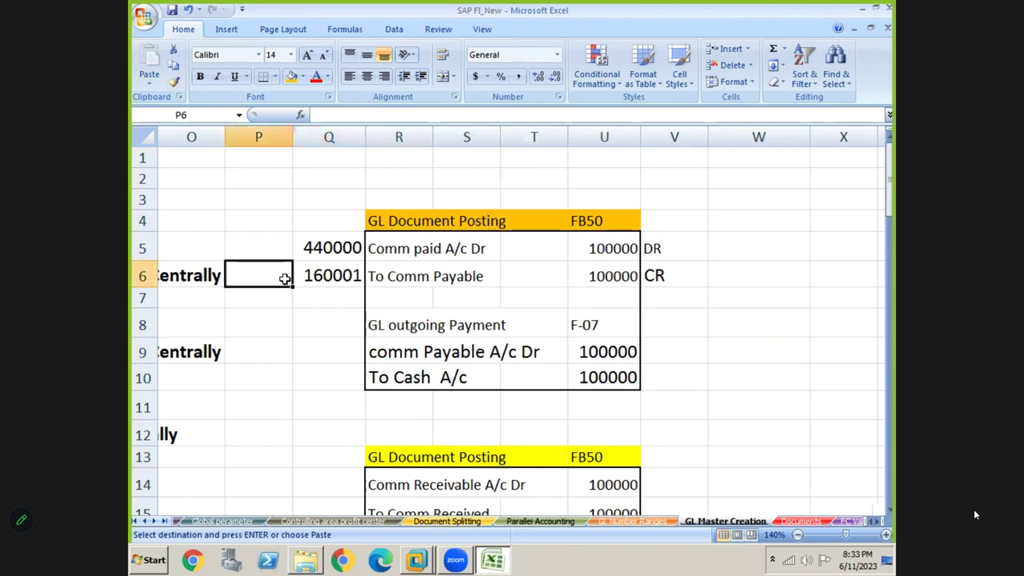
Switch to SAP Easy Access, expand Accounting, Financial Accounting, General Ledger and Document Entry, and widen the menu tree.
key("alt+Tab")
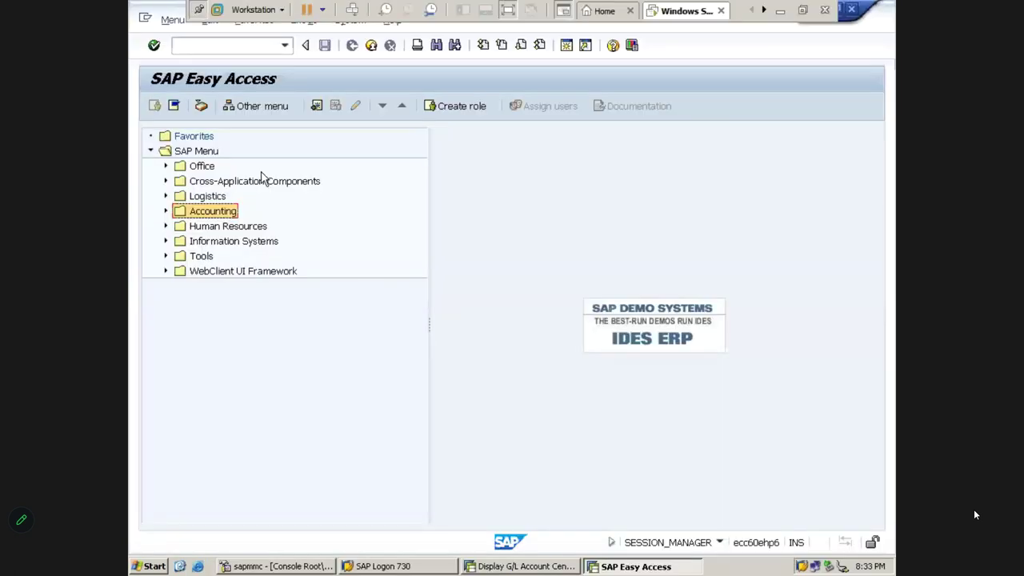
left_click(200, 155)
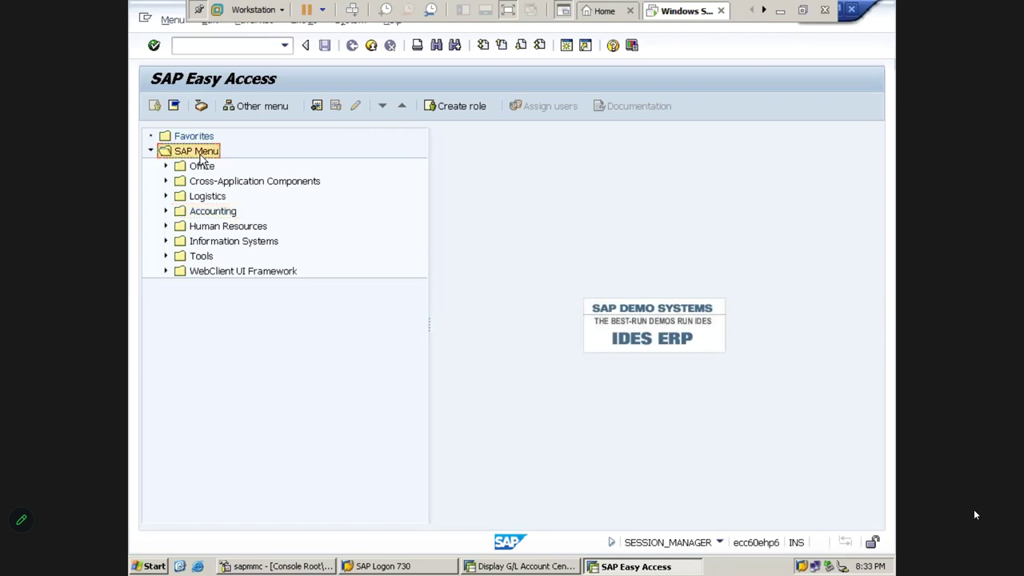
key("Down")
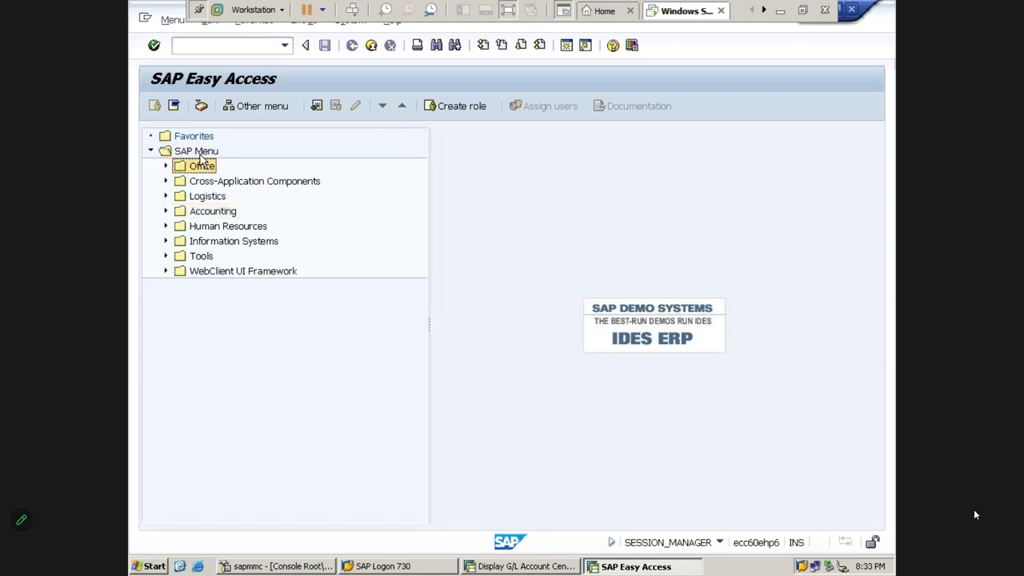
key("Down")
key("Down")
key("Down")
key("Right")
key("Down")
key("Right")
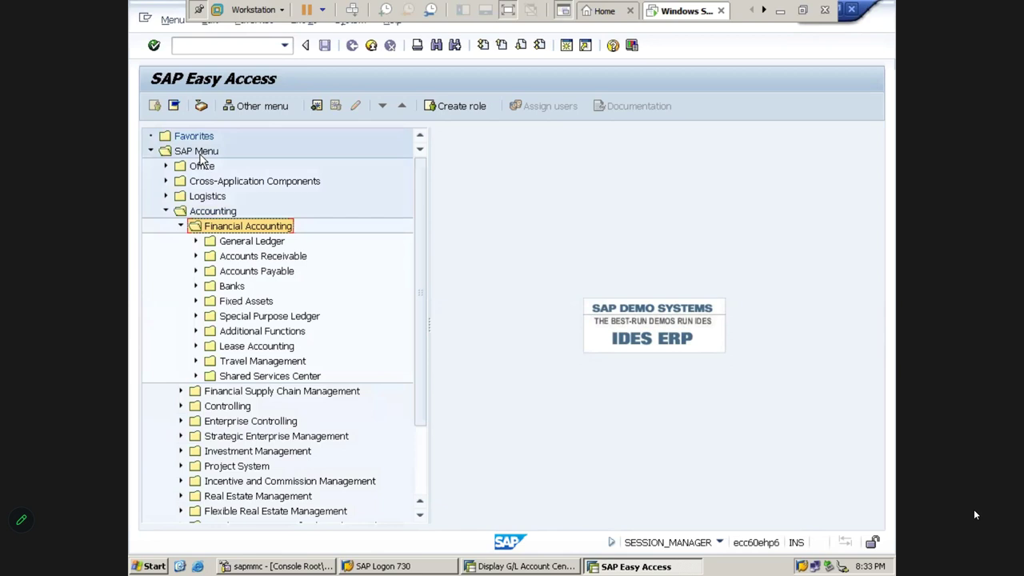
key("Down")
key("Right")
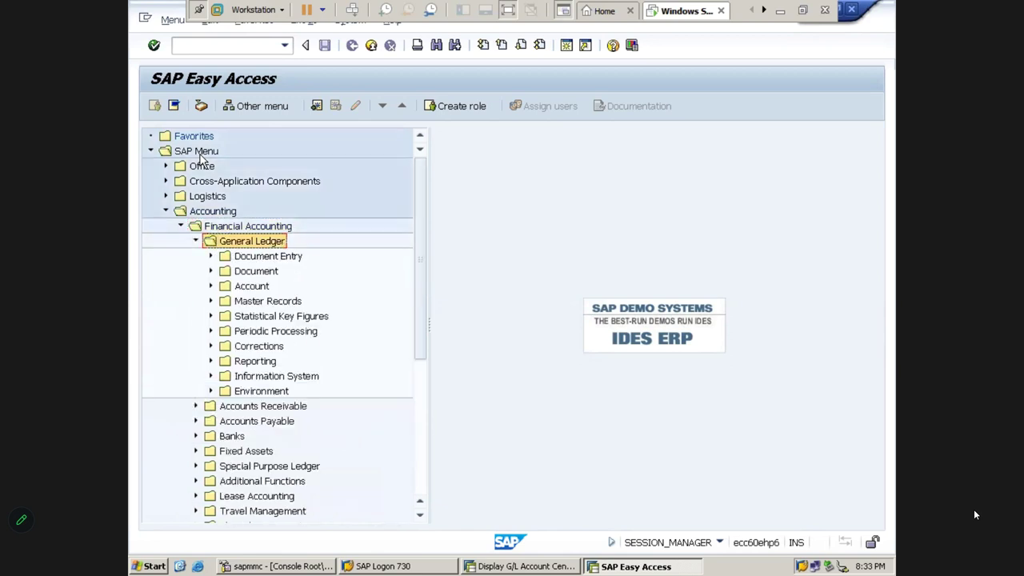
key("Down")
key("Right")
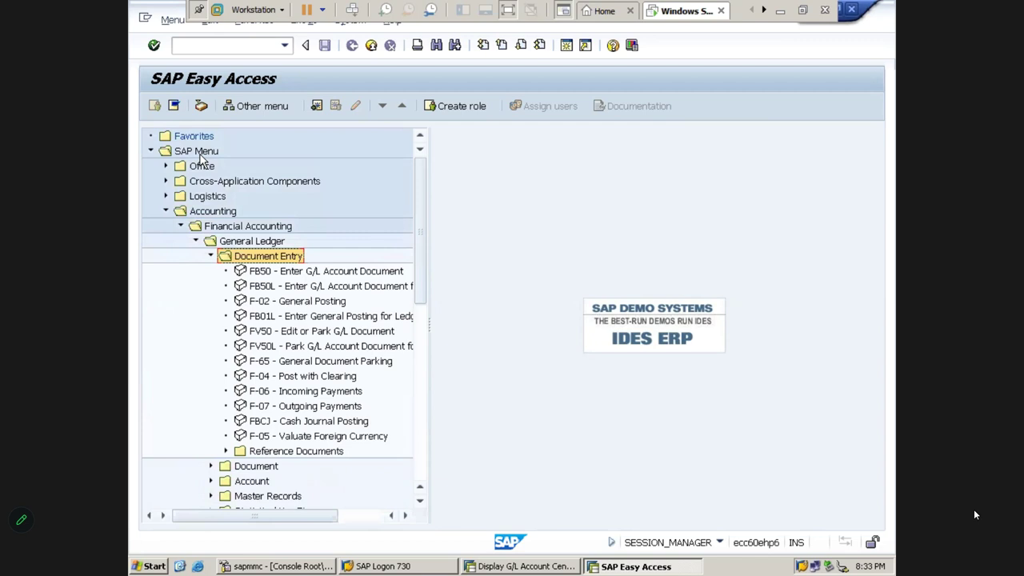
left_click_drag(428, 321, 513, 323)
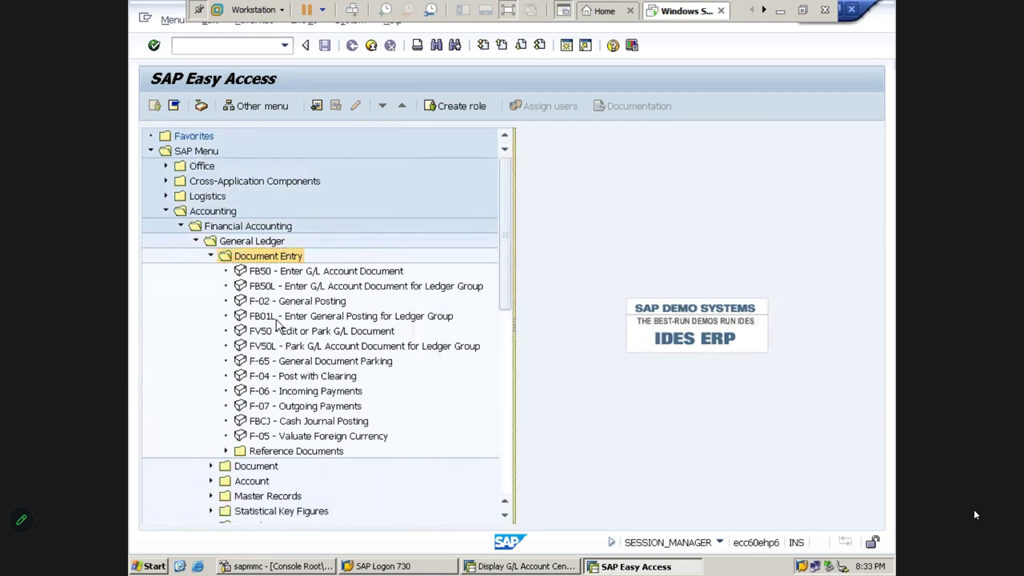
Trace the menu path from SAP Menu down to Document Entry and select FB50 - Enter G/L Account Document.
left_click(262, 273)
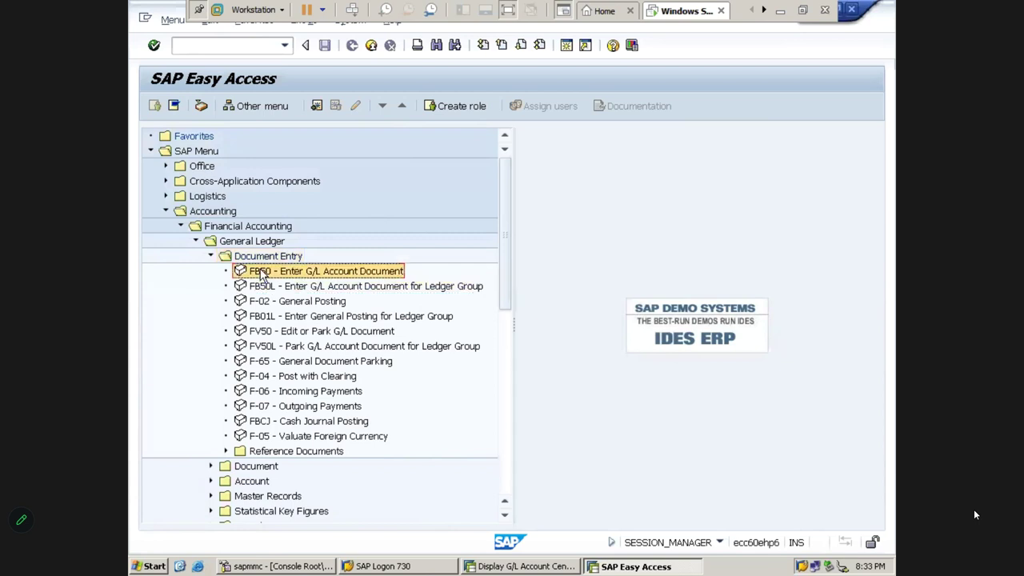
left_click(199, 151)
left_click(212, 213)
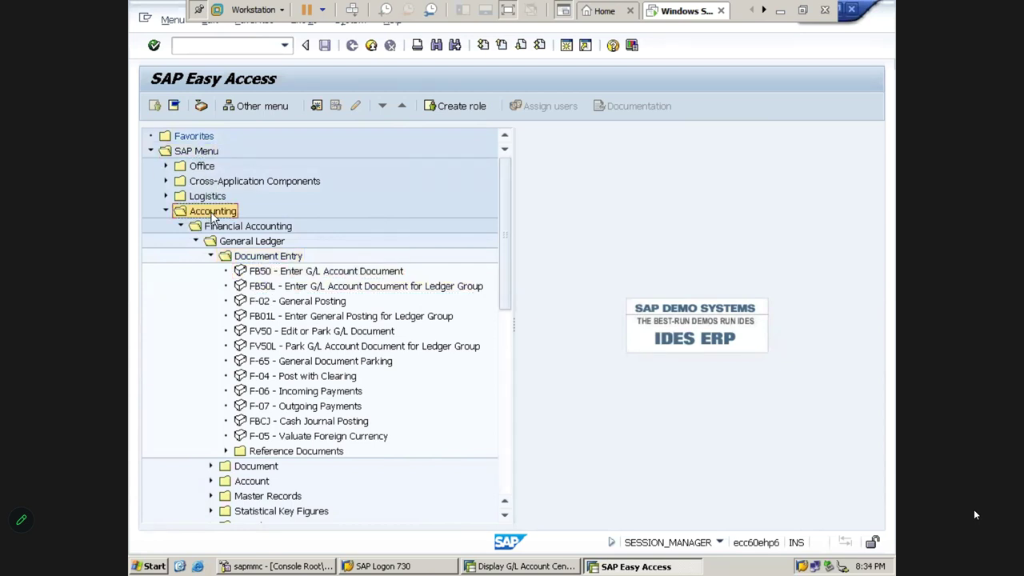
left_click(240, 227)
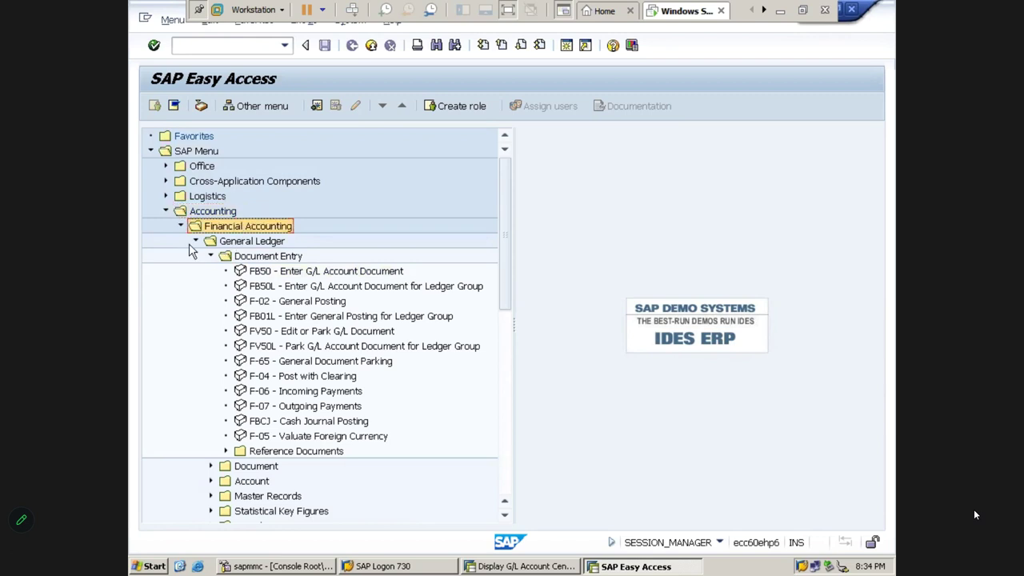
left_click(232, 243)
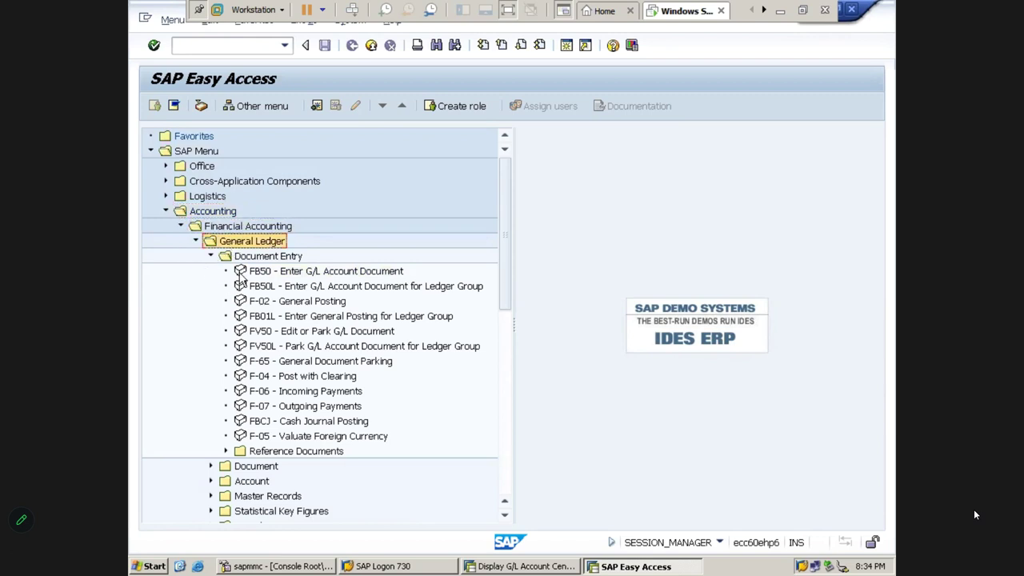
left_click(258, 258)
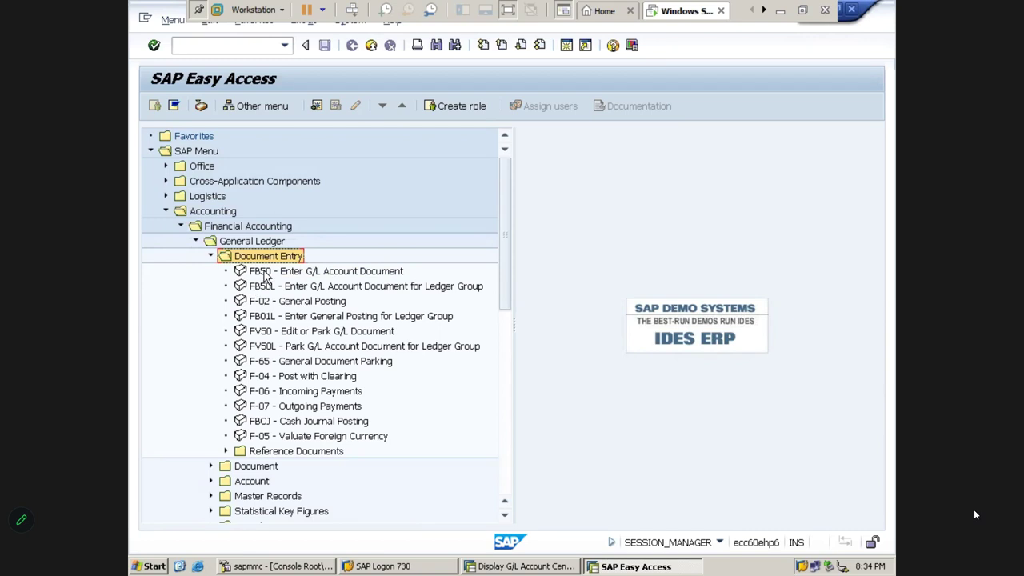
left_click(267, 273)
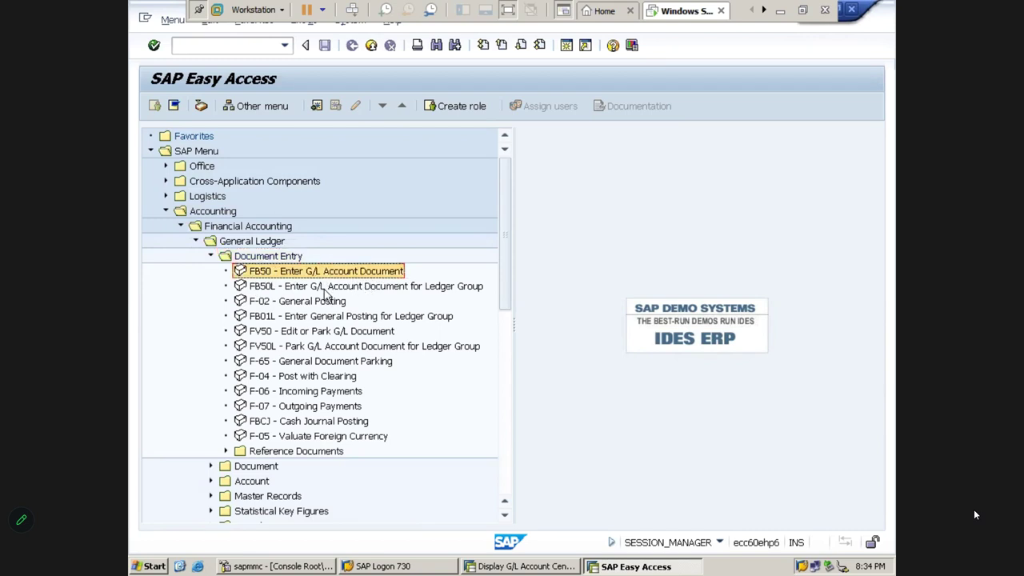
Open FB50 - Enter G/L Account Document and enter 11.06.2023 as the document date, checking the posting date and currency.
double_click(268, 275)
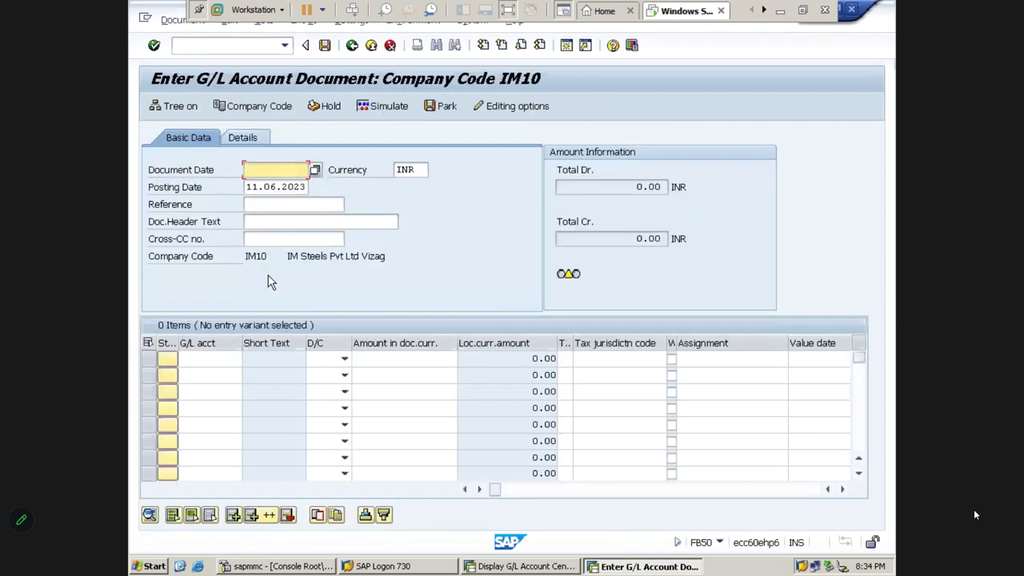
key("Tab")
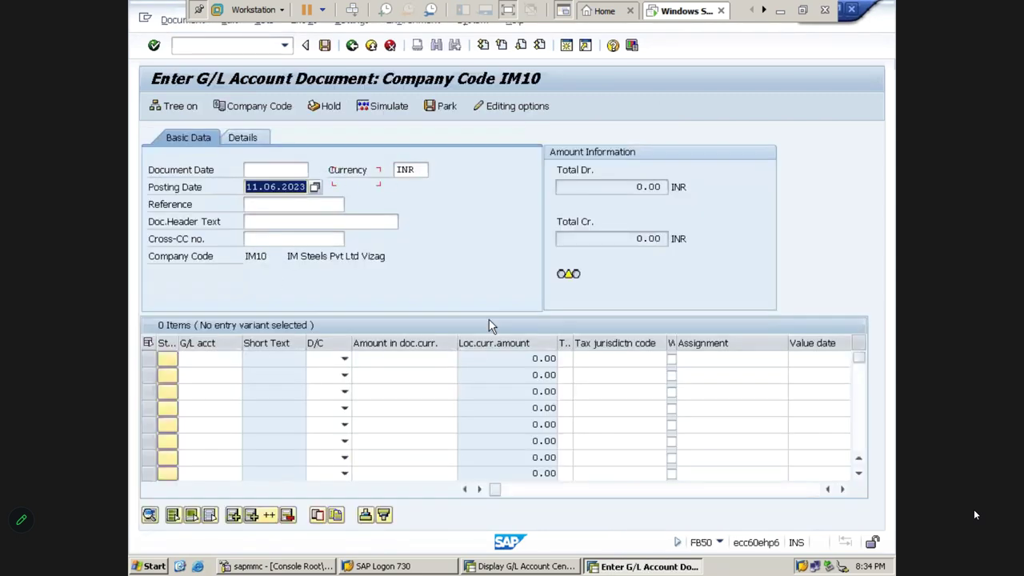
key("shift+Tab")
key("ctrl+v")
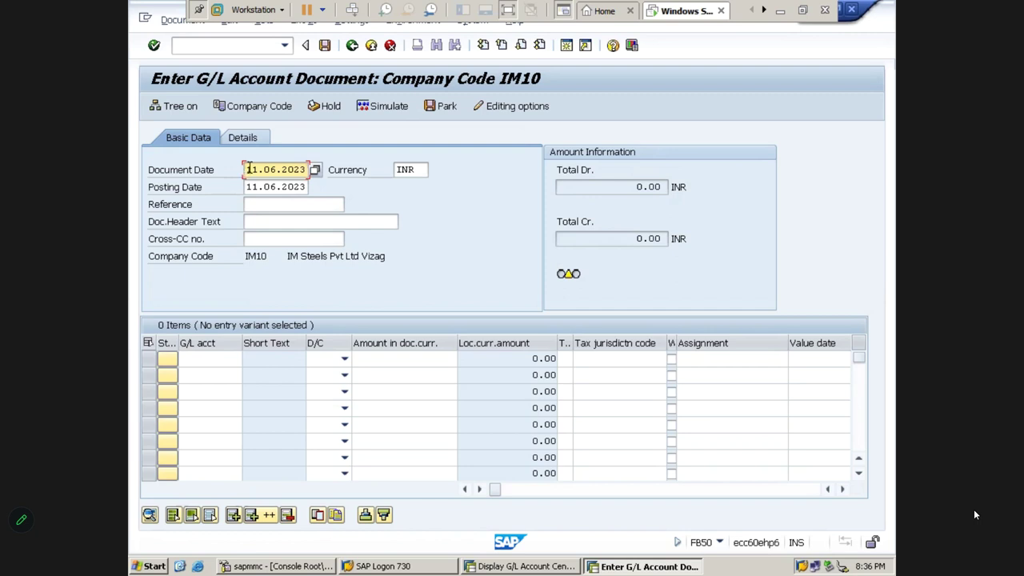
left_click(254, 186)
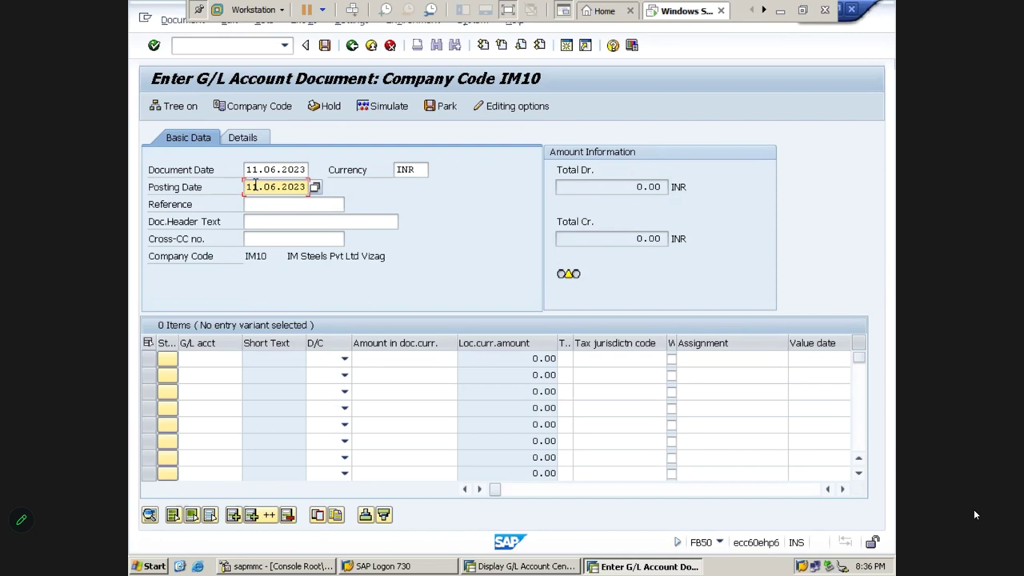
left_click(422, 169)
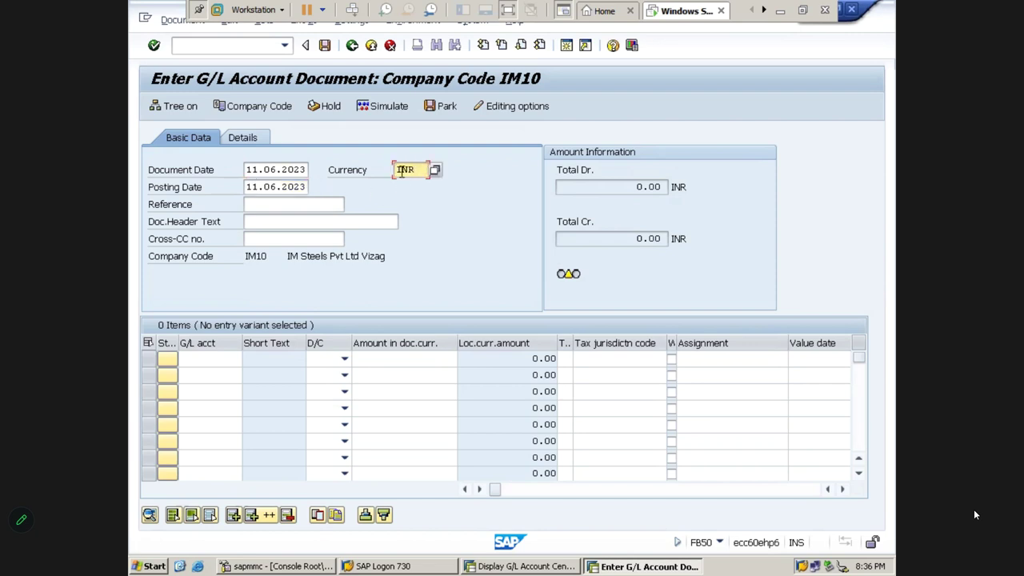
left_click_drag(413, 170, 391, 171)
key("Tab")
key("Tab")
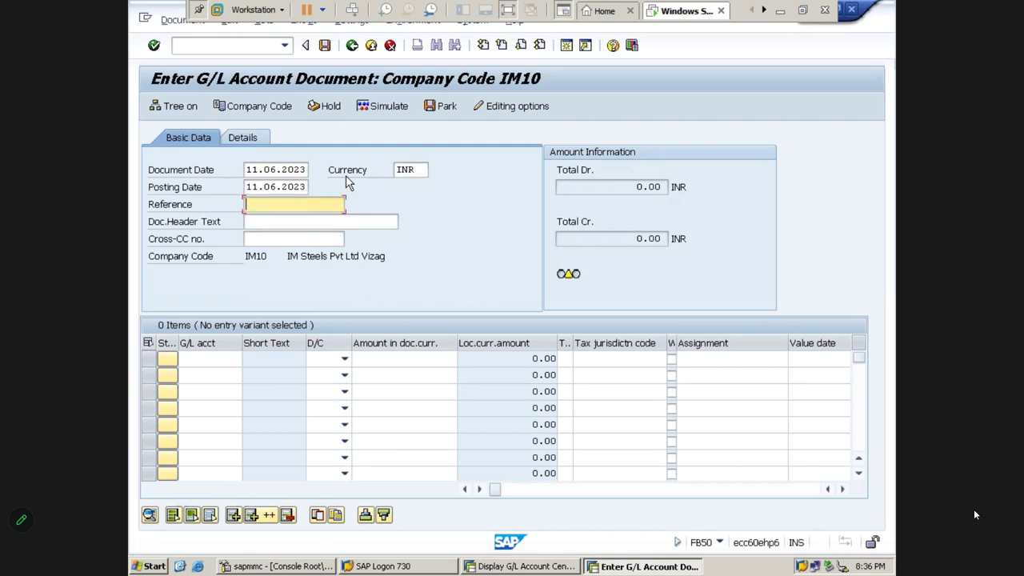
Enter GL POSTING as the reference of the company code IM10 document.
type("GL")
key("BackSpace")
key("BackSpace")
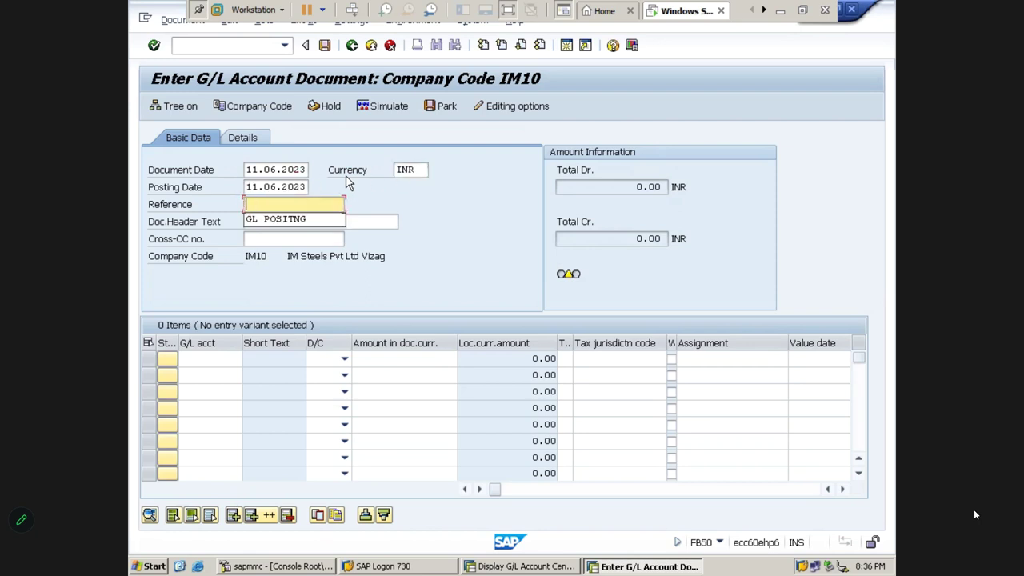
type("GL POSTING")
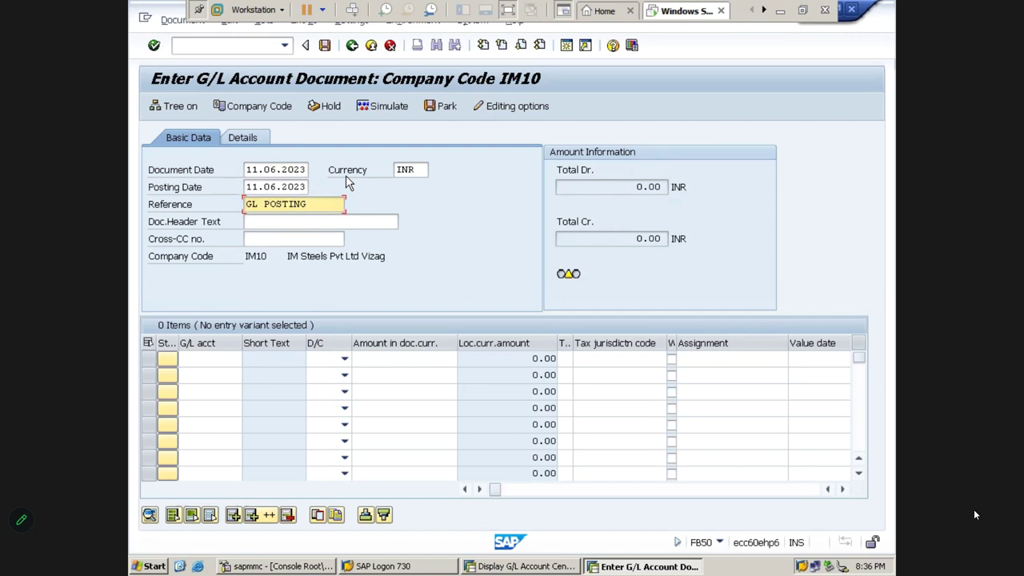
Mark the first line item as Debit and the second as Credit in the company code IM10 document.
left_click(148, 361)
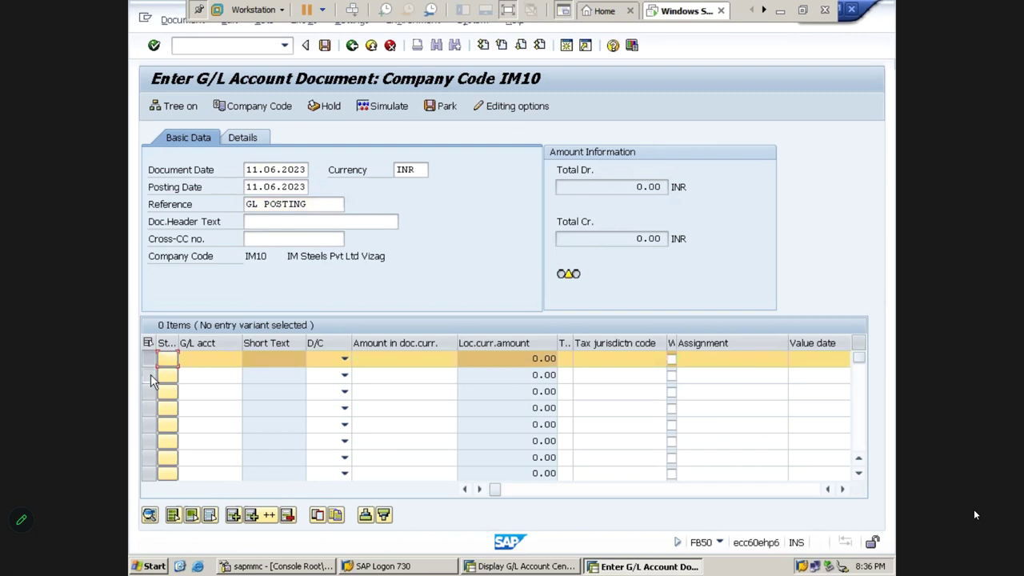
left_click(151, 374)
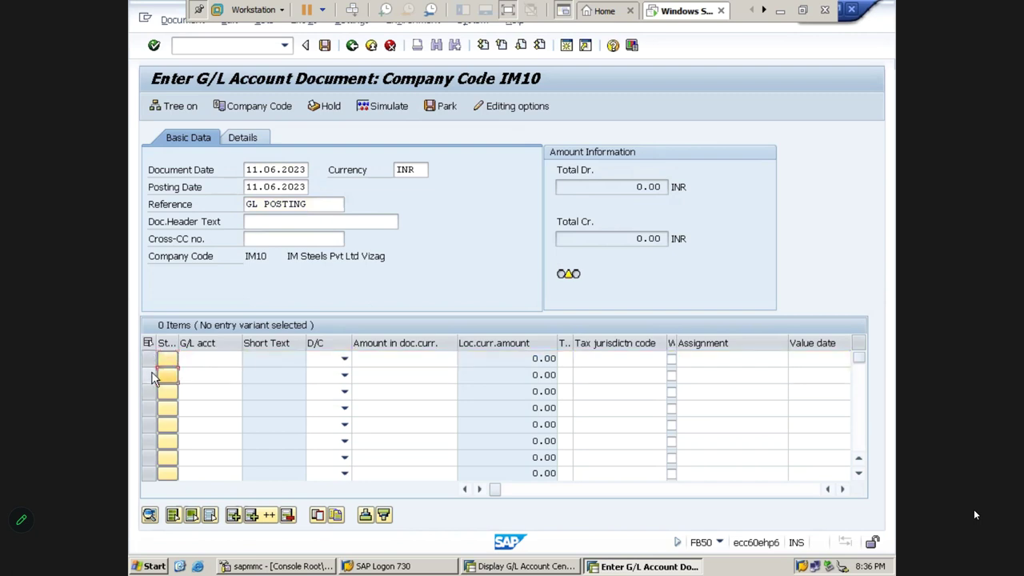
left_click(344, 359)
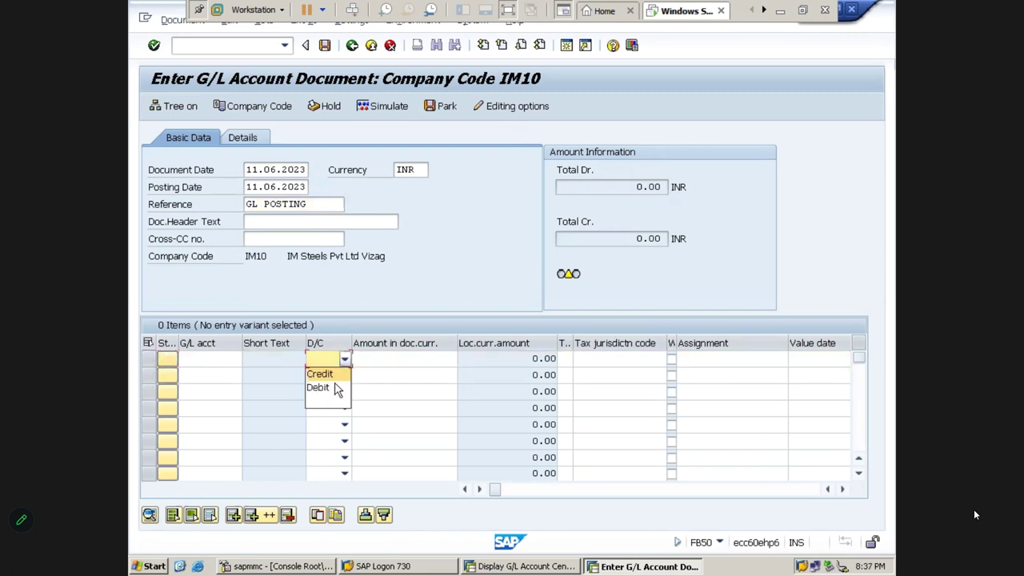
left_click(335, 389)
left_click(345, 376)
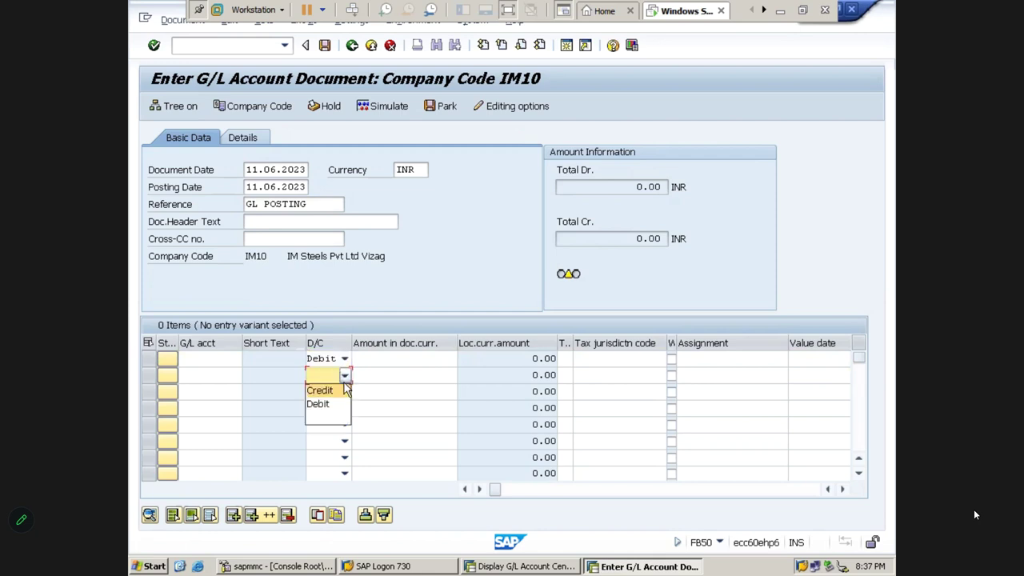
left_click(336, 392)
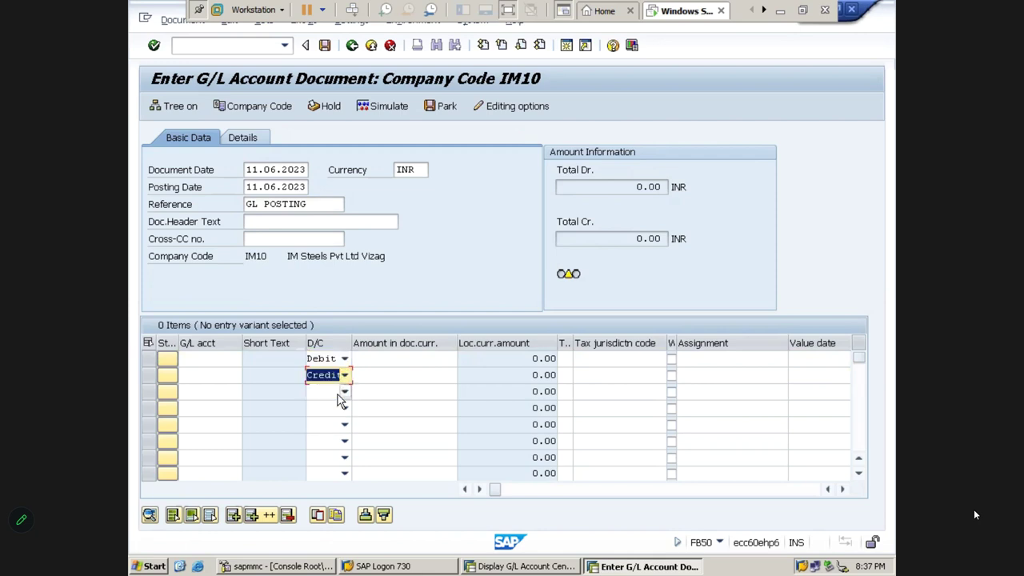
left_click(225, 357)
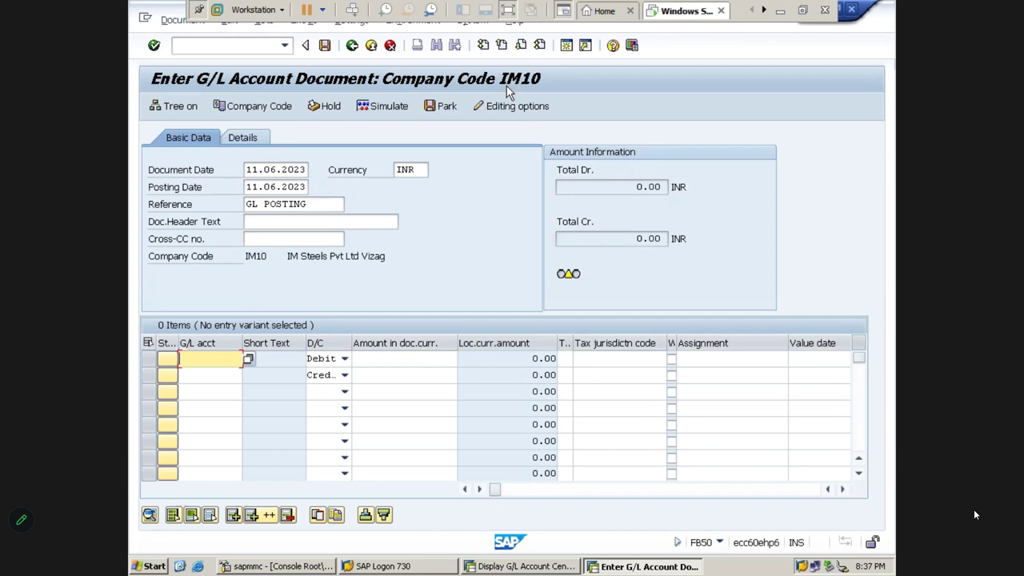
Change the company code of the G/L document to PM10.
left_click(245, 111)
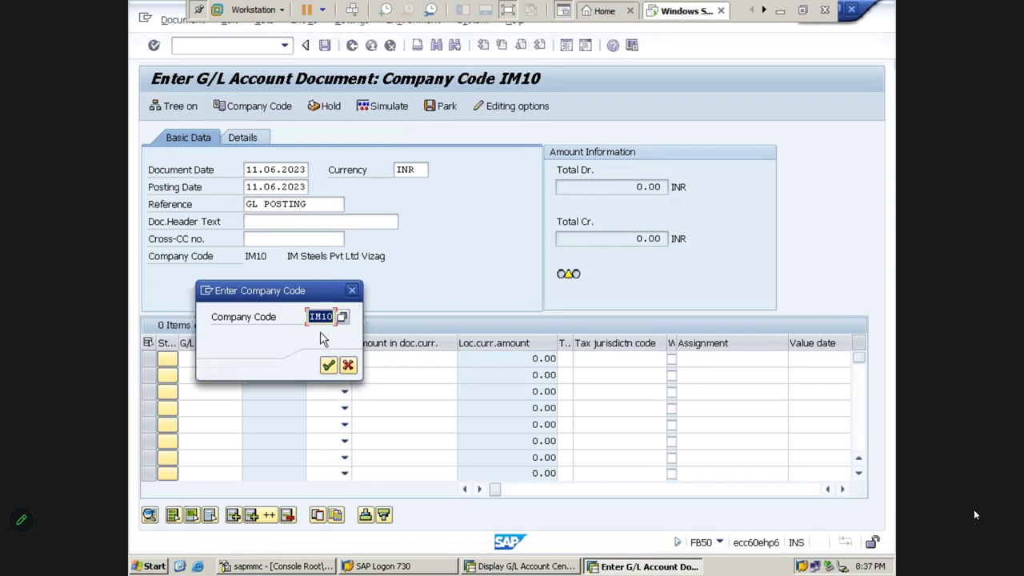
type("PM10")
left_click(328, 366)
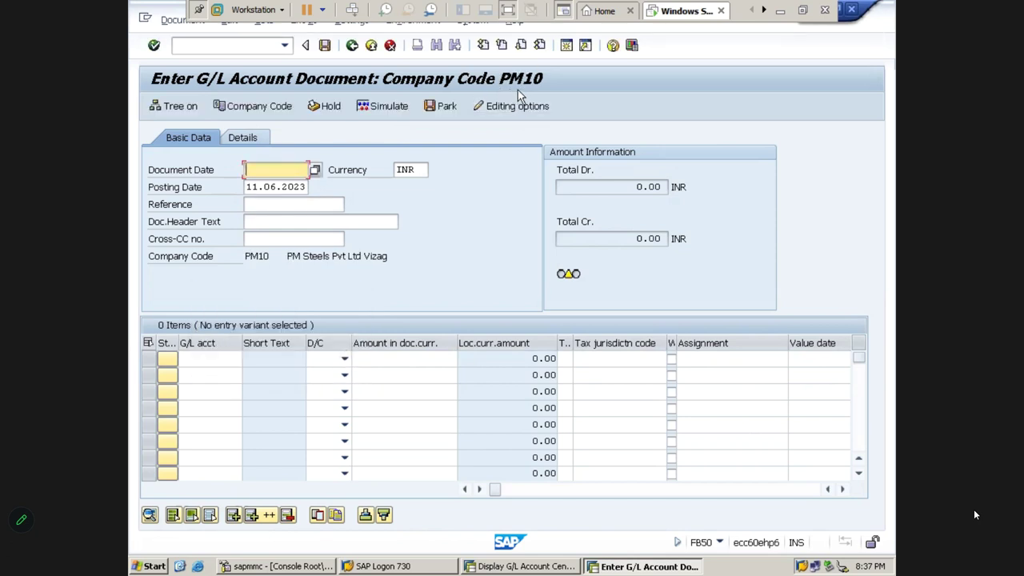
Set the PM10 document's date to 11.06.2023 and its currency to INR.
key("BackSpace")
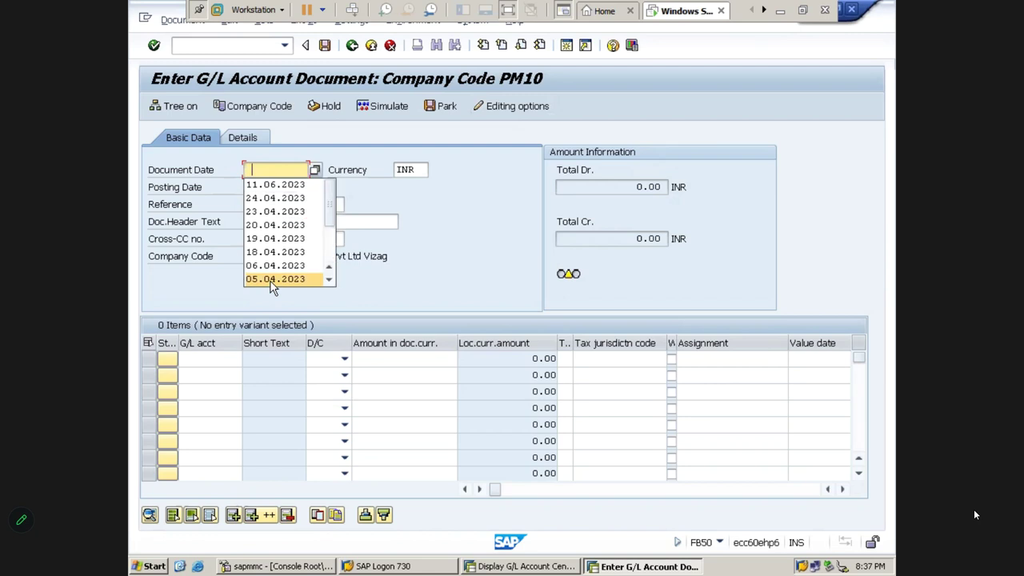
left_click(272, 279)
key("Tab")
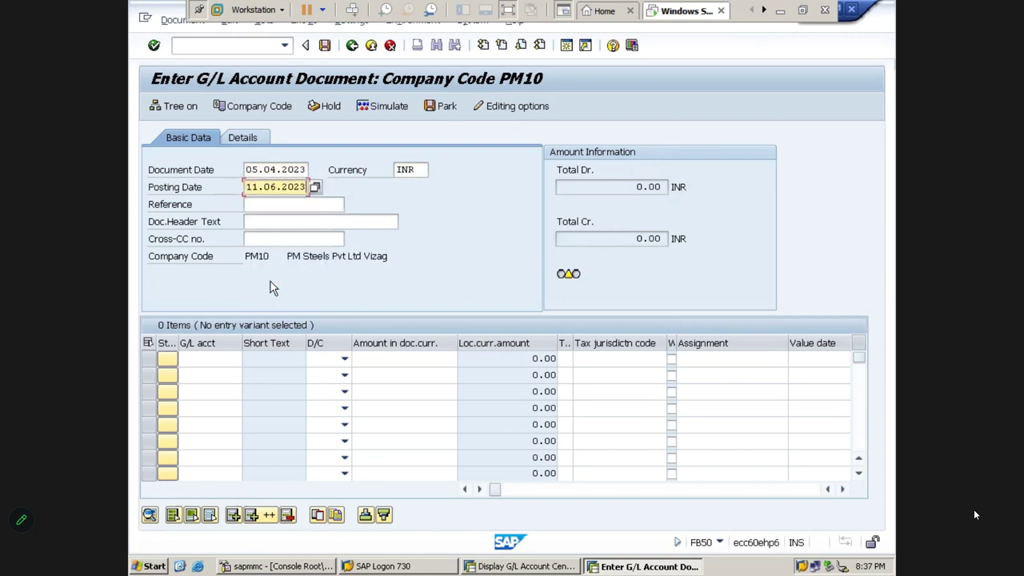
key("shift+Tab")
key("ctrl+z")
key("Tab")
key("BackSpace")
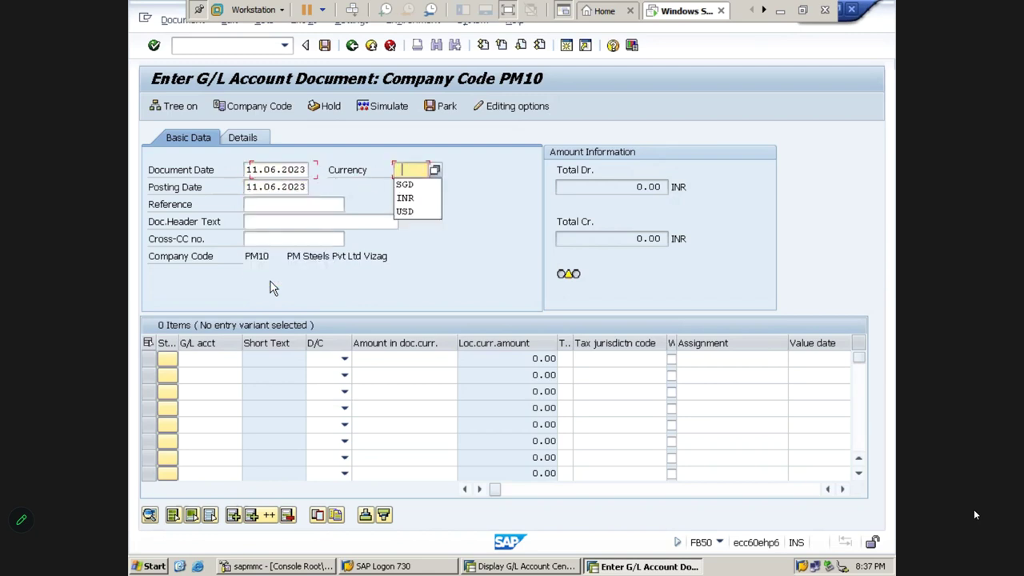
key("Down")
key("Down")
key("Return")
Enter GL POSTING as the reference of the PM10 document.
key("Tab")
key("Tab")
key("Tab")
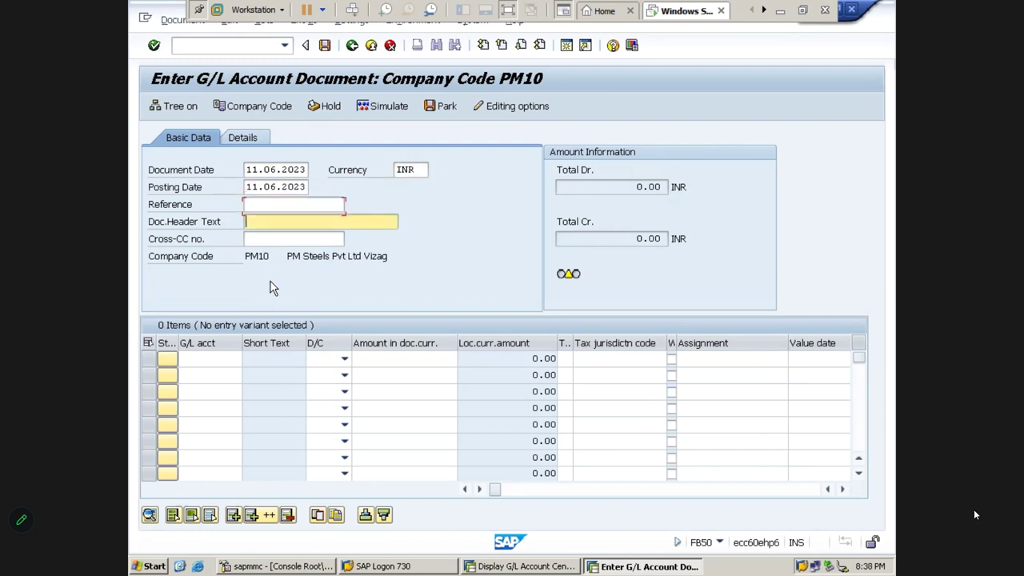
key("shift+Tab")
type("GL POSTING")
key("Tab")
key("Tab")
Mark the PM10 document's first line item as Debit and the second as Credit.
left_click(345, 359)
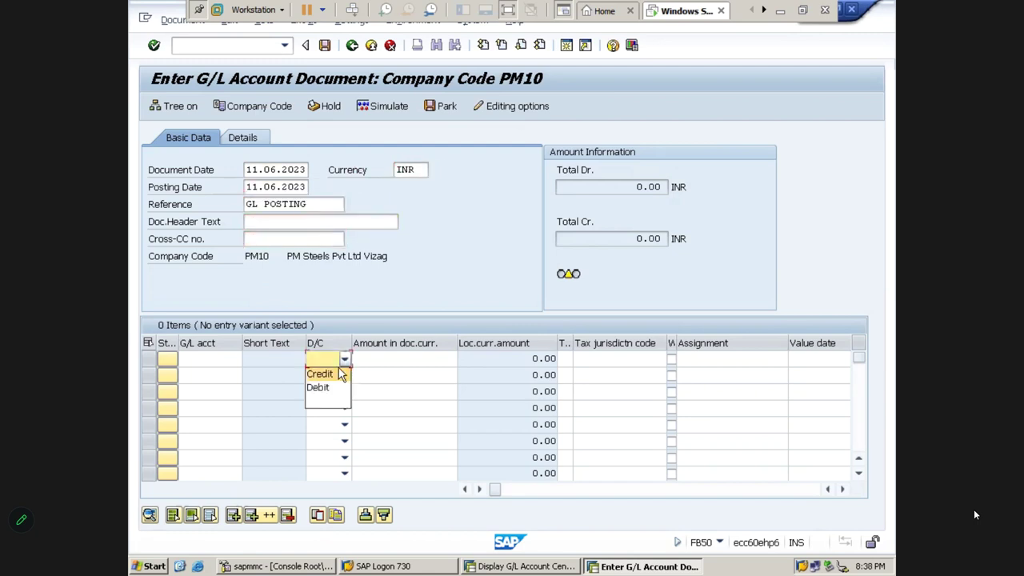
left_click(329, 386)
left_click(345, 377)
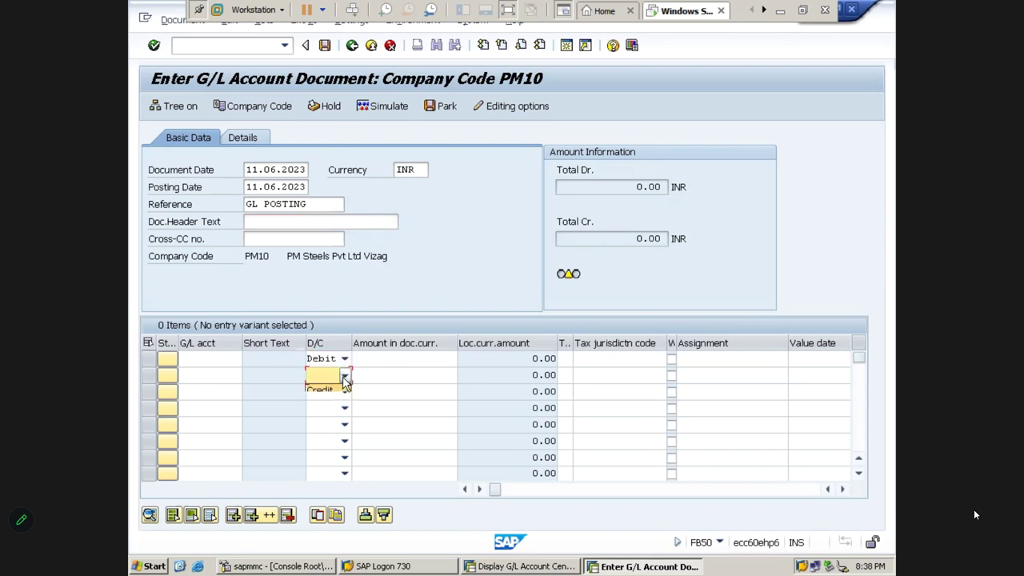
left_click(332, 392)
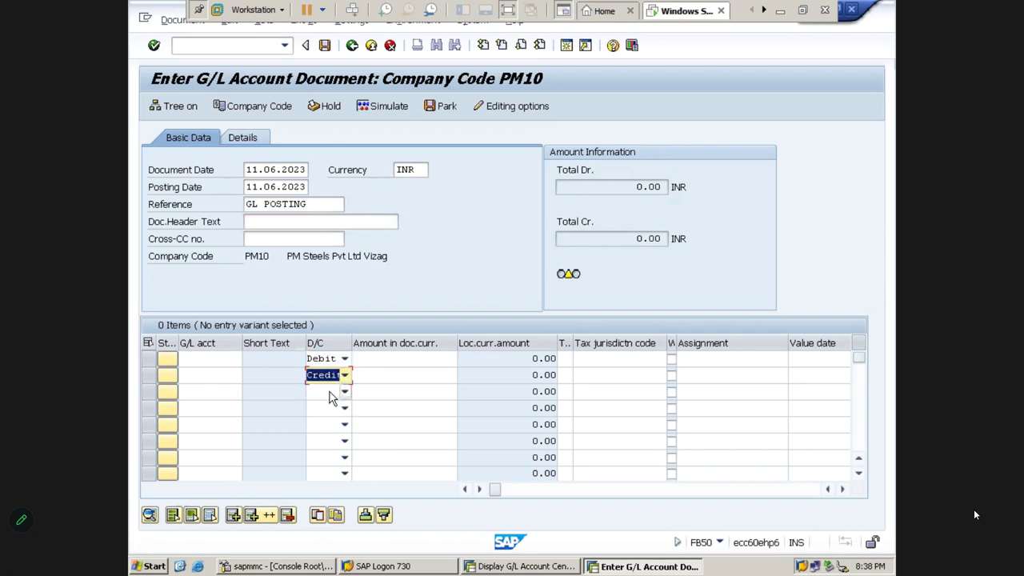
Enter G/L account 440000 in the debit line and 160001 in the credit line.
left_click(228, 361)
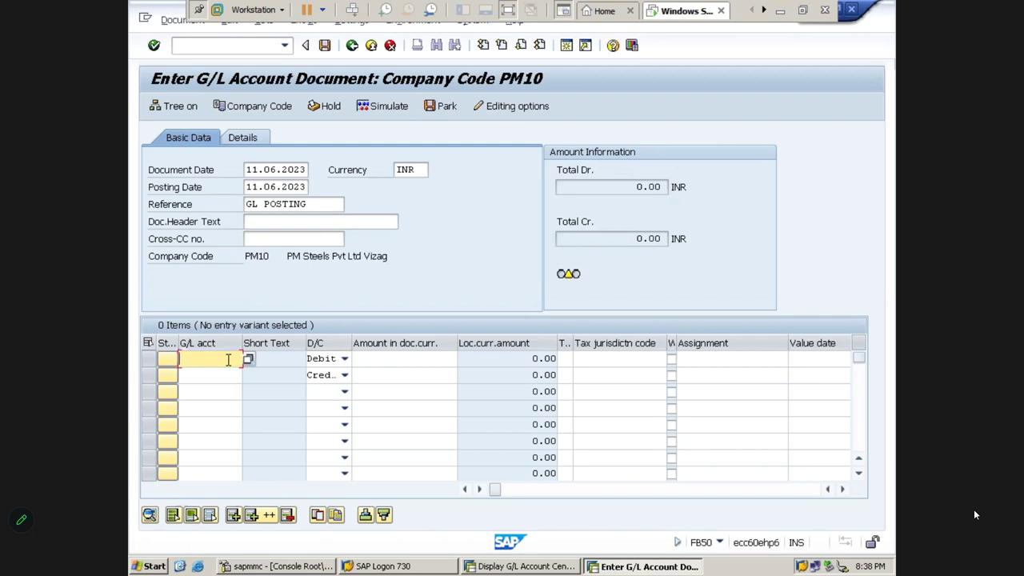
type("4400")
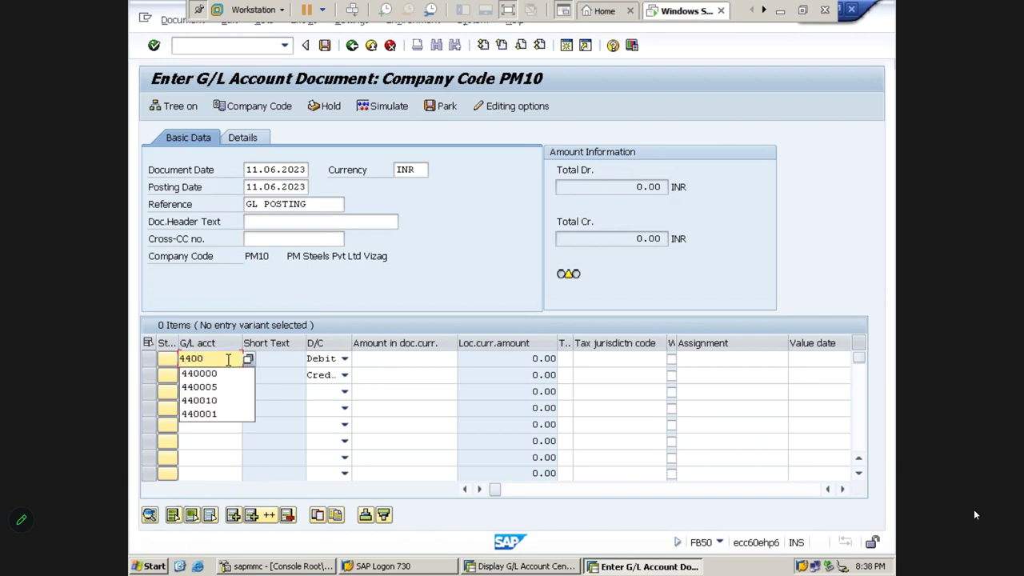
type("00")
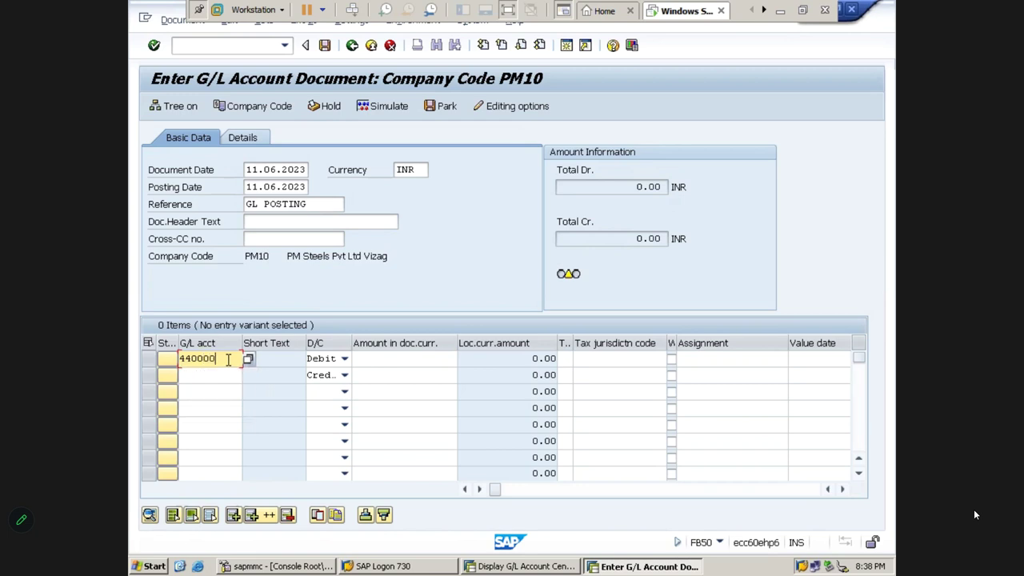
left_click(217, 377)
type("160001")
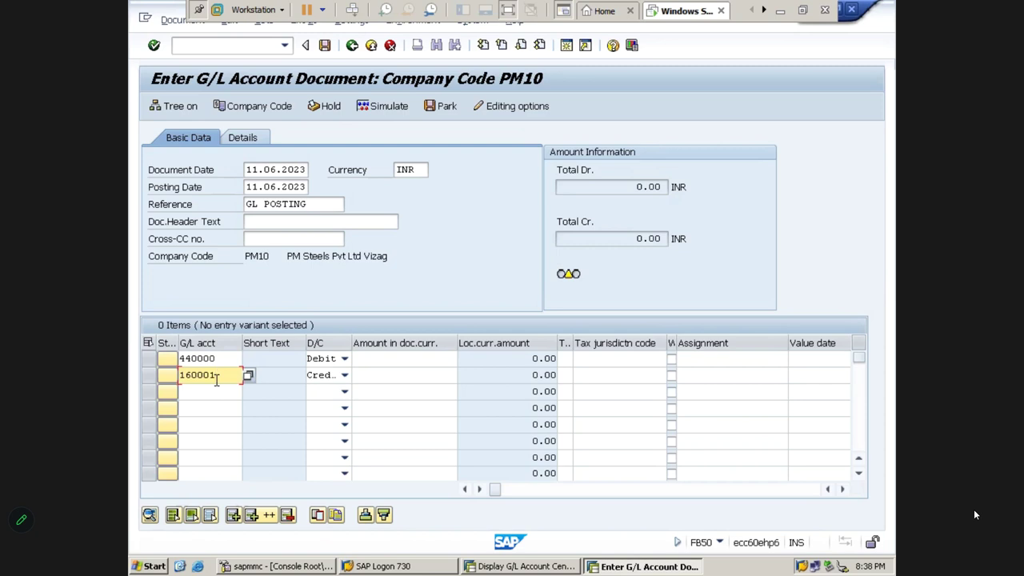
Clear the G/L accounts from both the credit and debit lines.
key("BackSpace")
key("BackSpace")
key("BackSpace")
key("BackSpace")
key("BackSpace")
key("BackSpace")
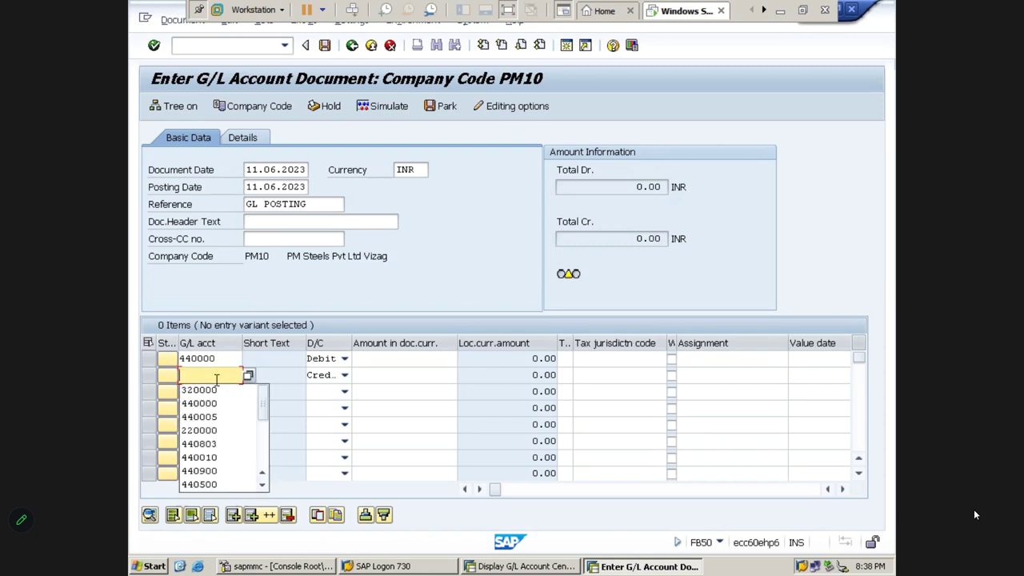
left_click(228, 358)
key("BackSpace")
key("BackSpace")
key("BackSpace")
key("BackSpace")
key("BackSpace")
key("BackSpace")
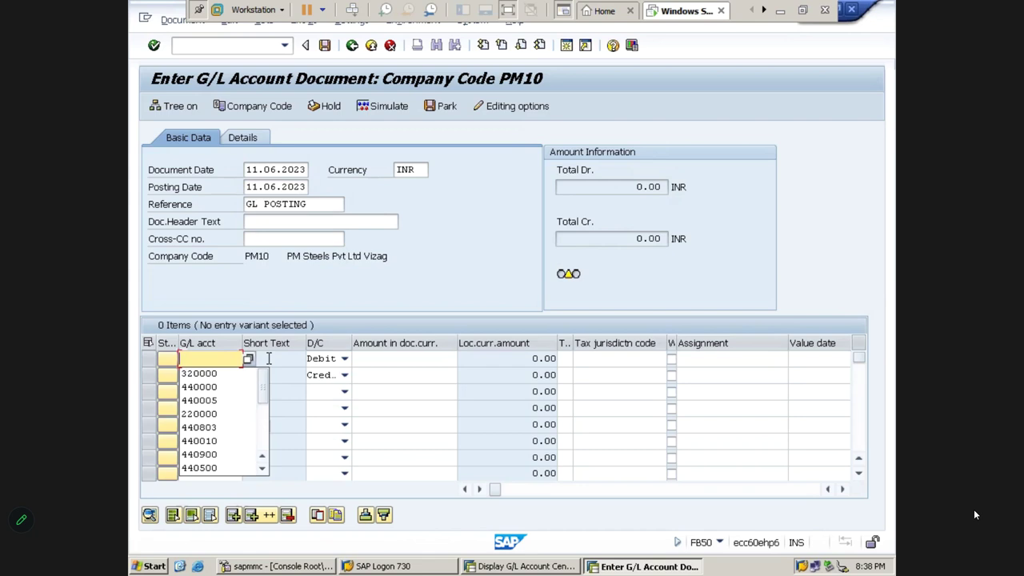
key("Escape")
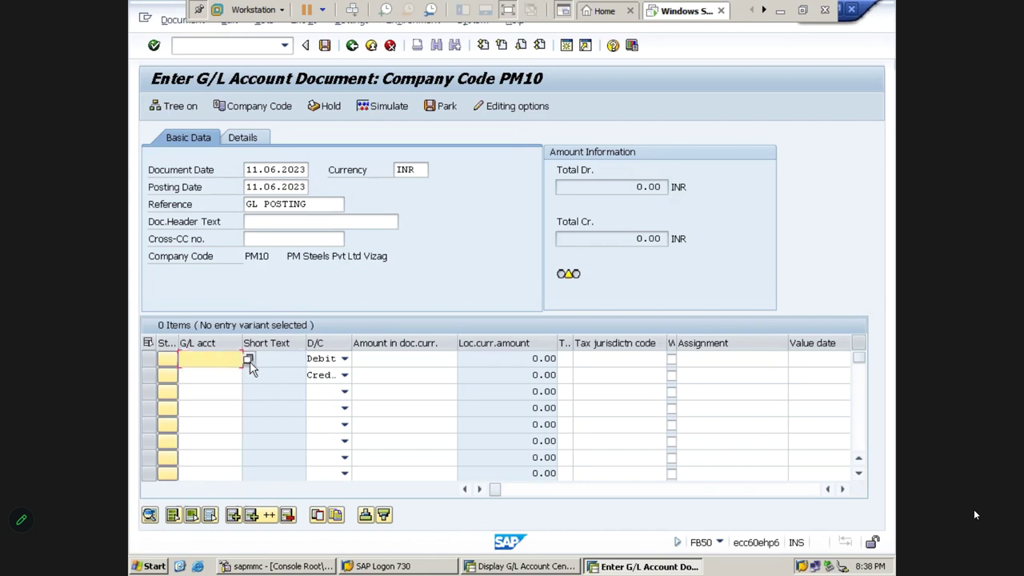
Look up the G/L accounts of company code PM10 and pick Commission Paid A/c (440000) for the debit line.
left_click(249, 360)
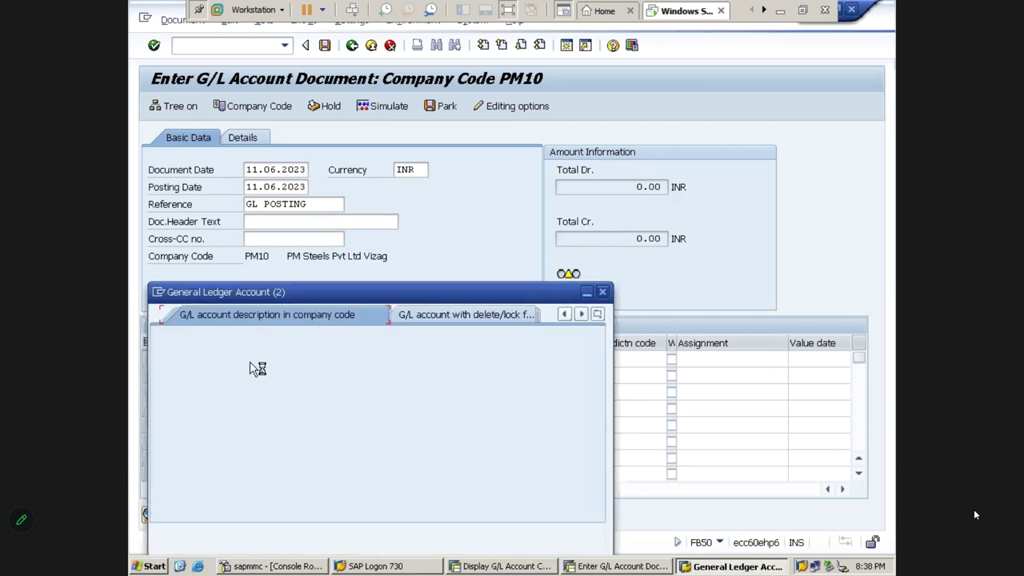
left_click(285, 392)
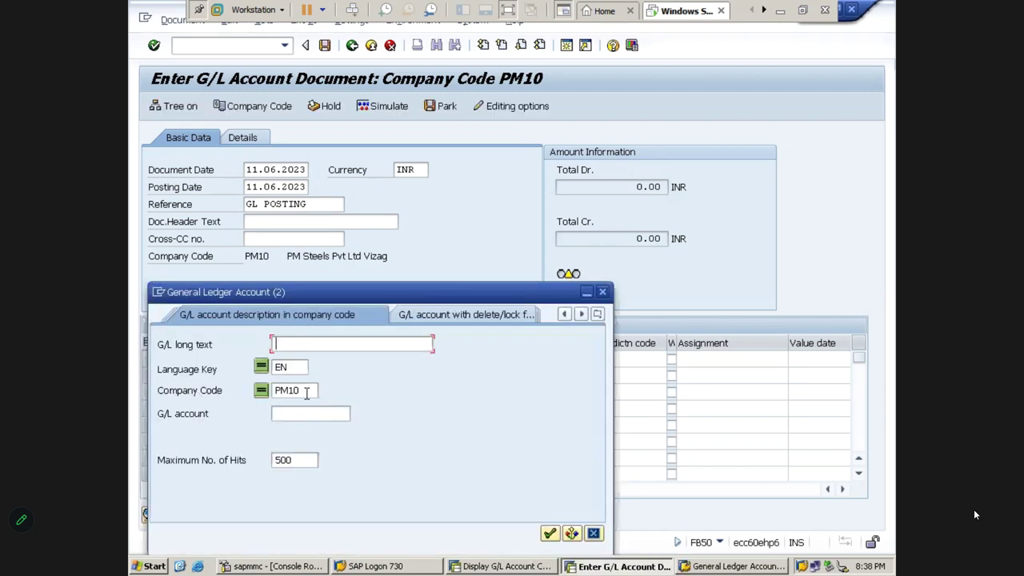
double_click(285, 392)
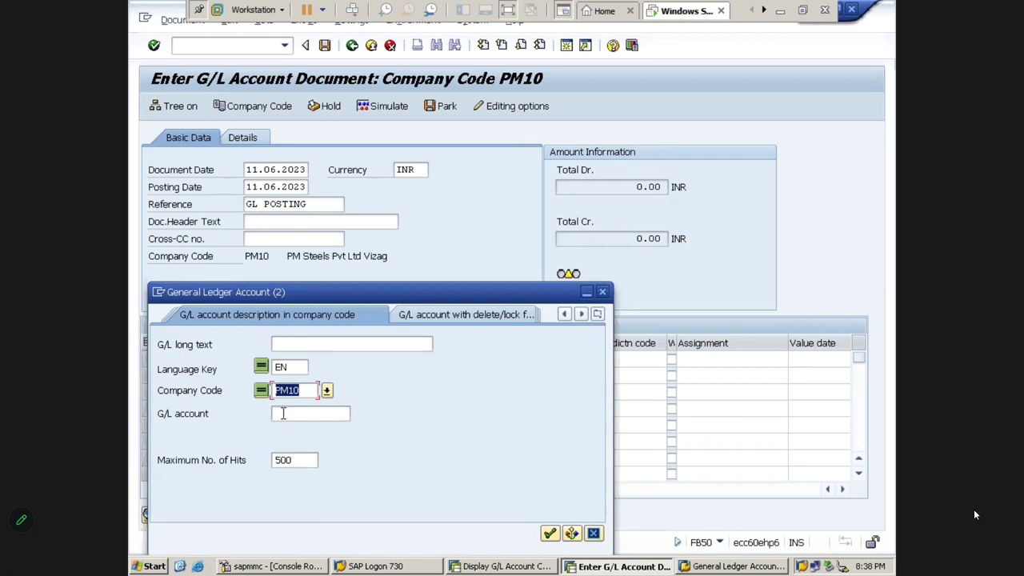
left_click(282, 413)
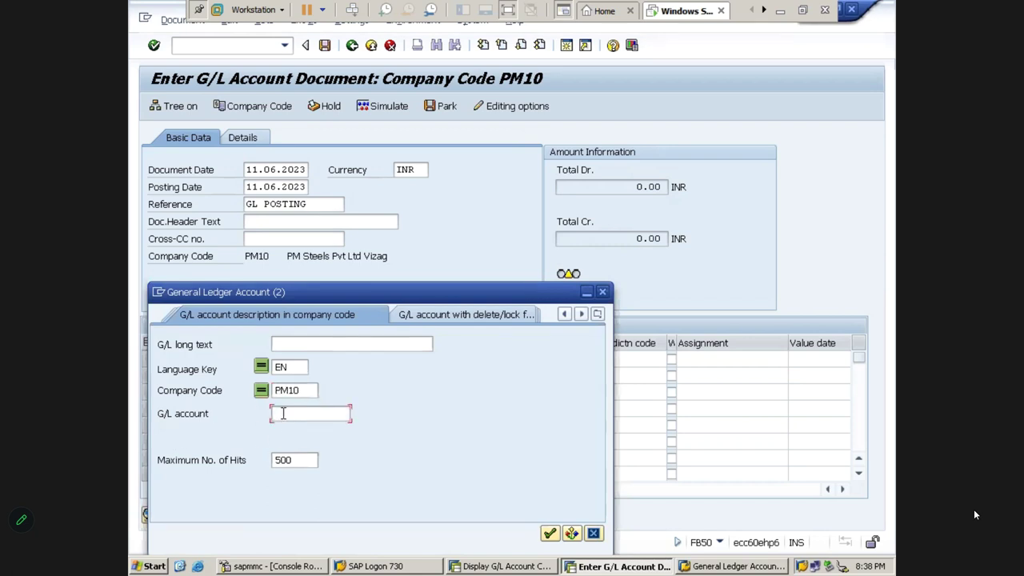
key("Return")
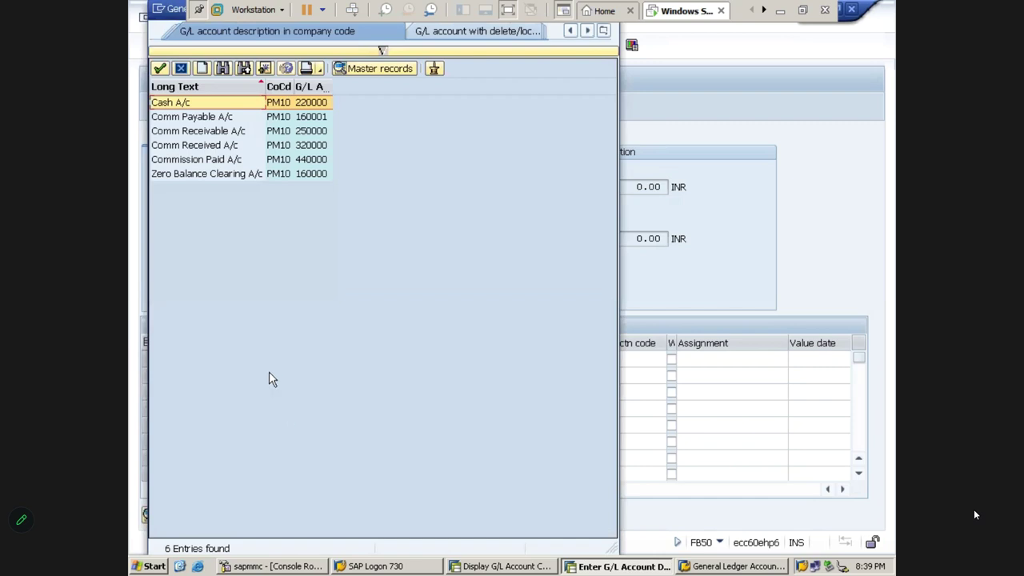
left_click(204, 162)
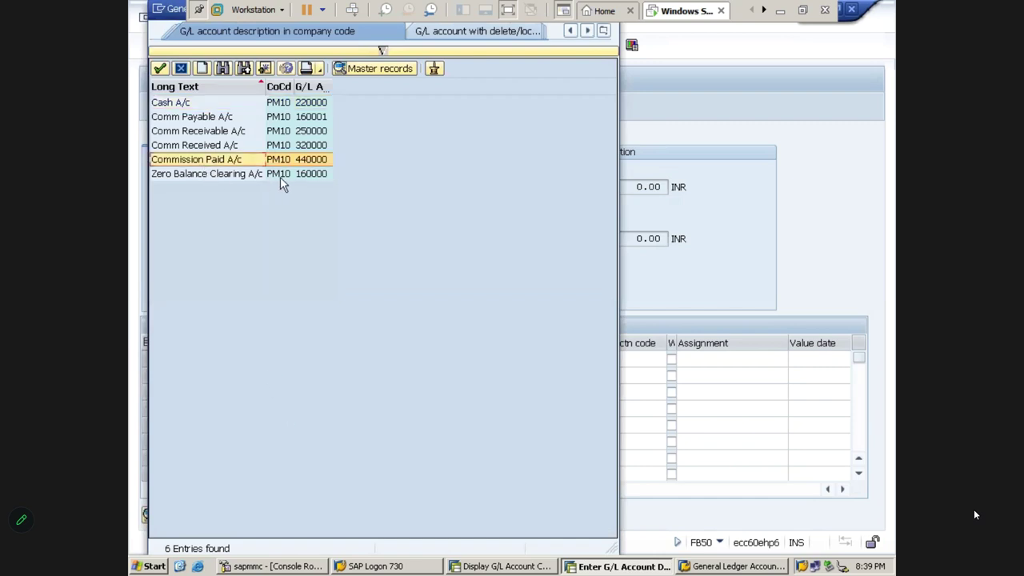
double_click(320, 160)
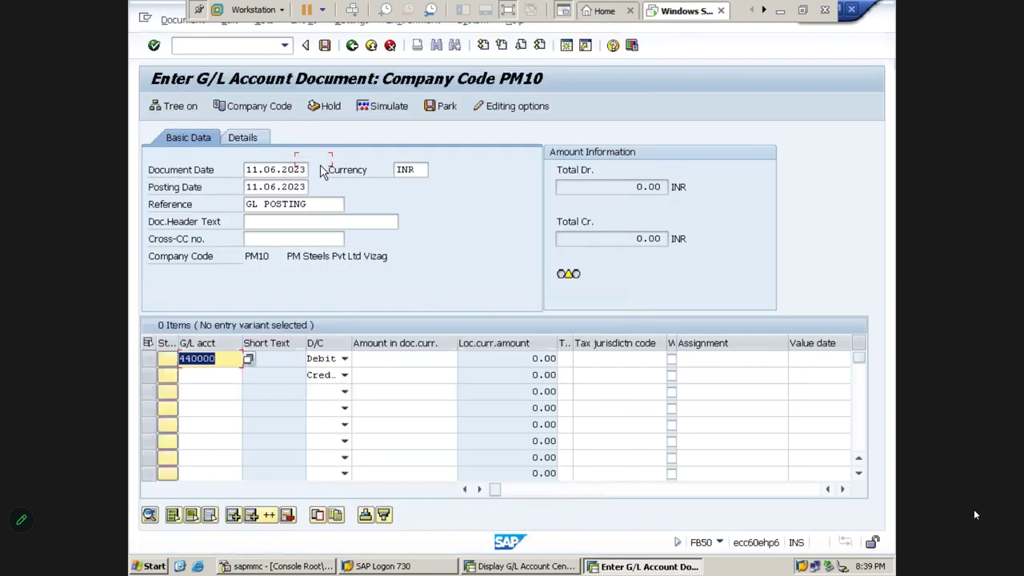
Enter G/L account 160001 in the credit line of the document.
left_click(208, 374)
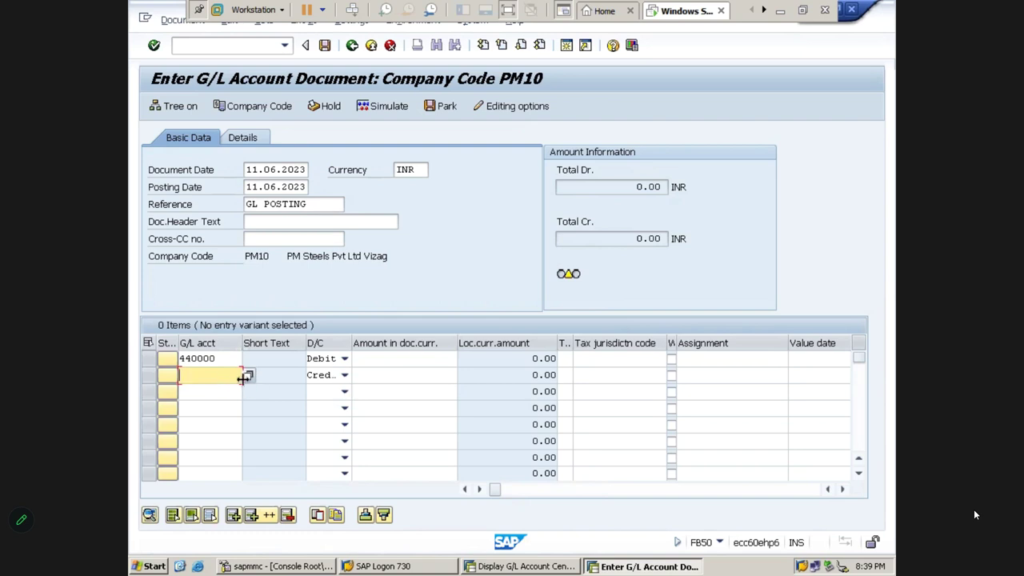
type("16")
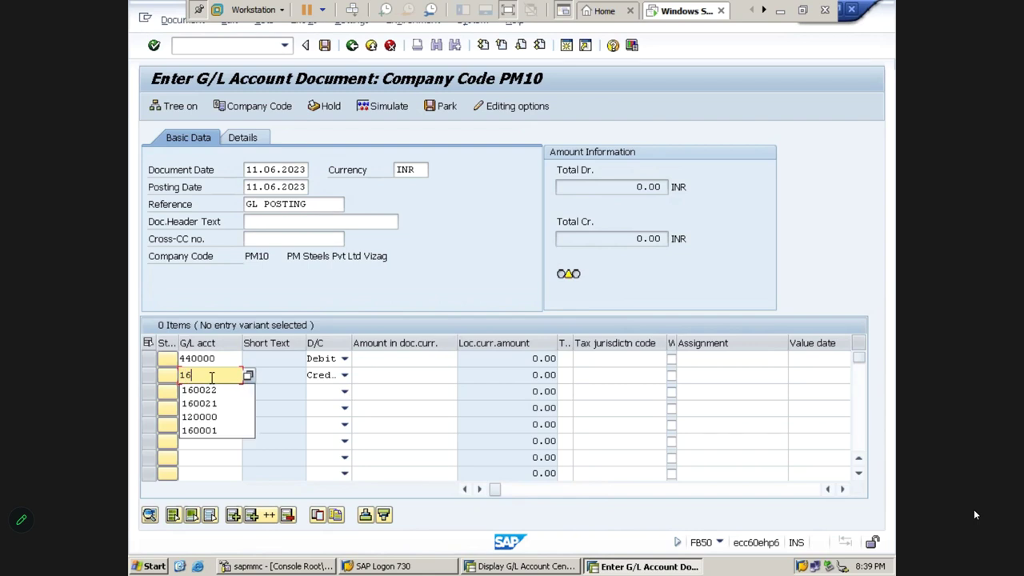
type("0001")
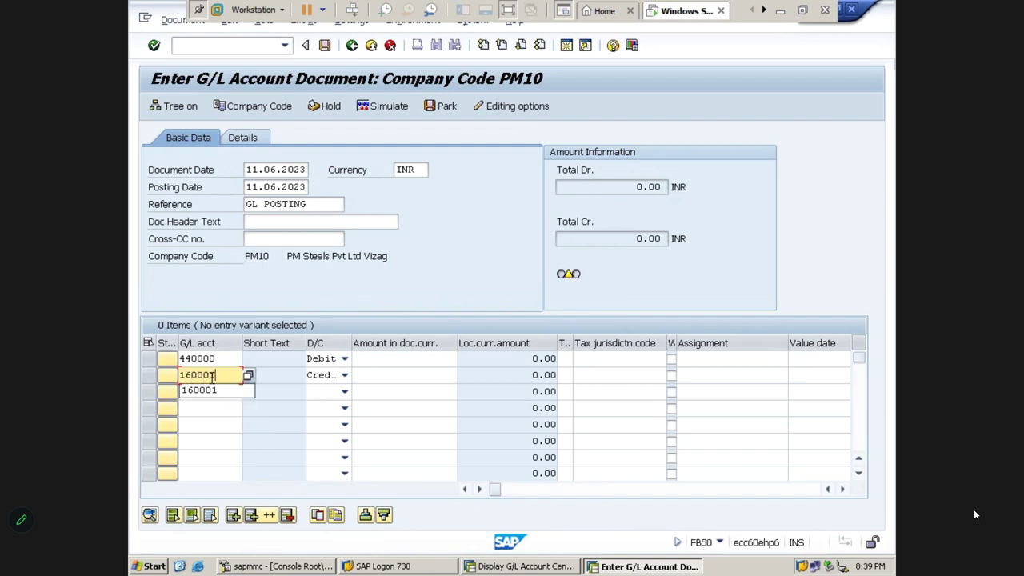
key("Escape")
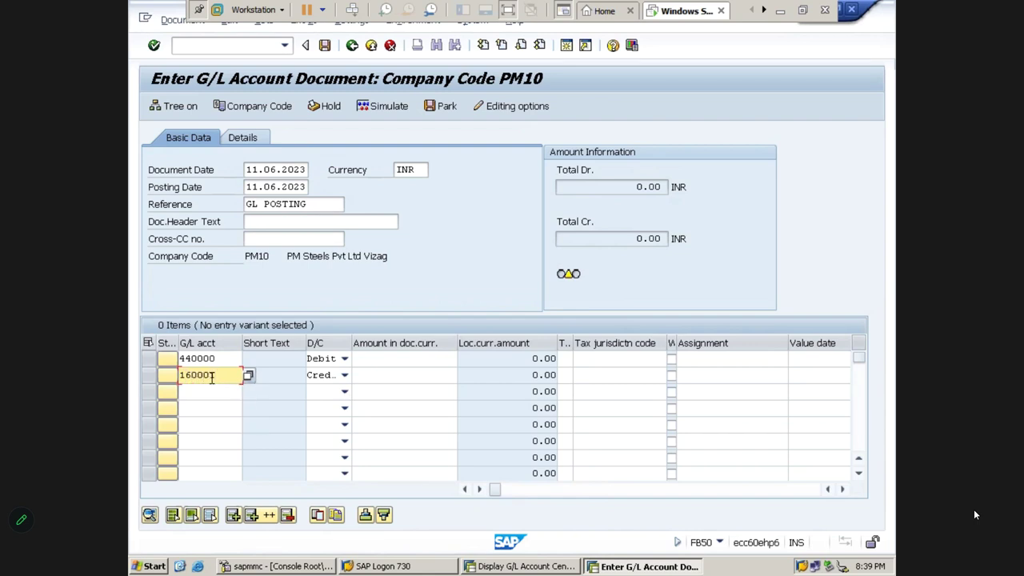
Set the document currency amount to 100000 on both the debit line and the credit line.
left_click(372, 360)
type("100000")
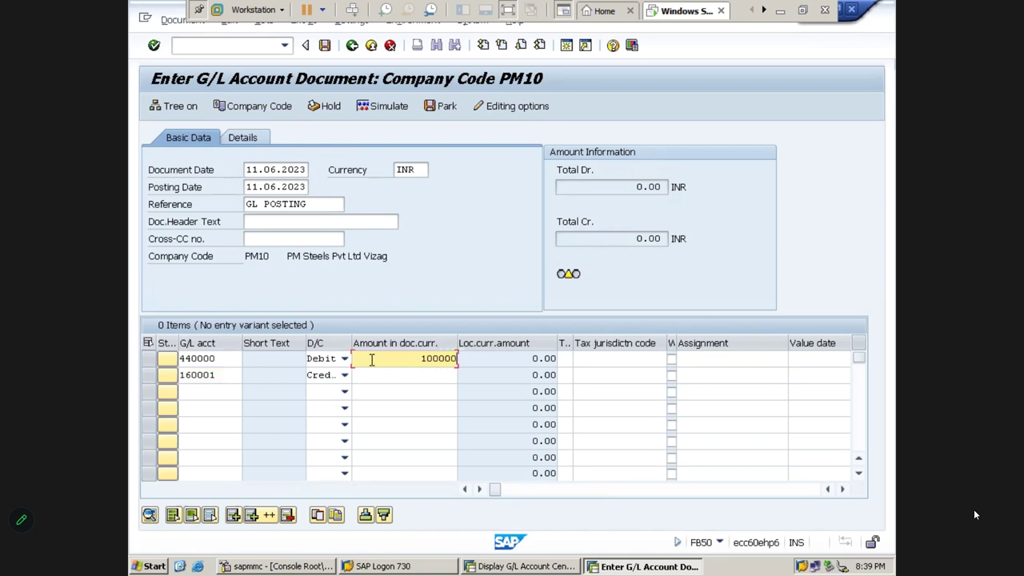
key("Down")
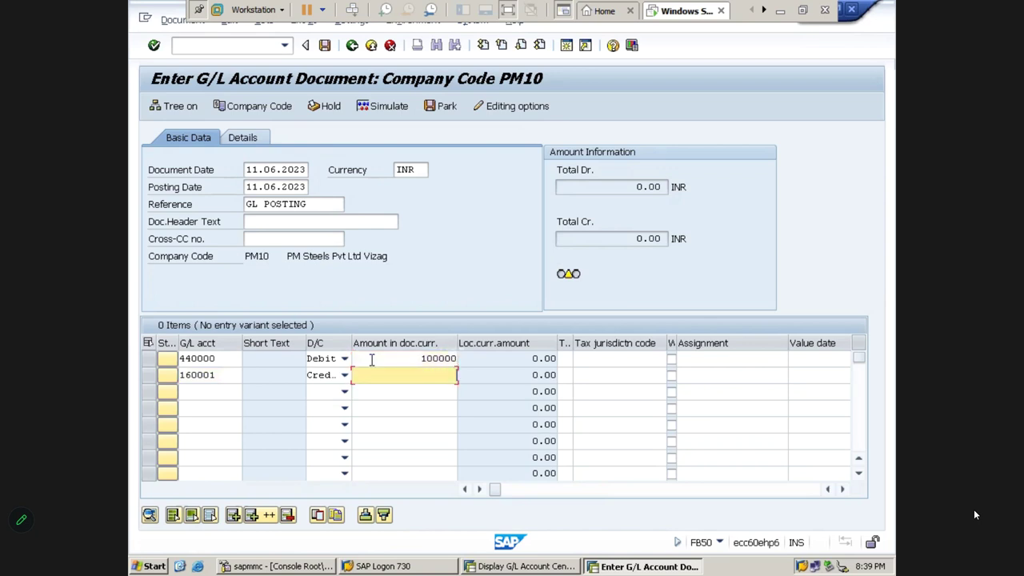
type("100000")
Go to the debit line's business area and widen that column until its full heading is readable.
left_click(388, 359)
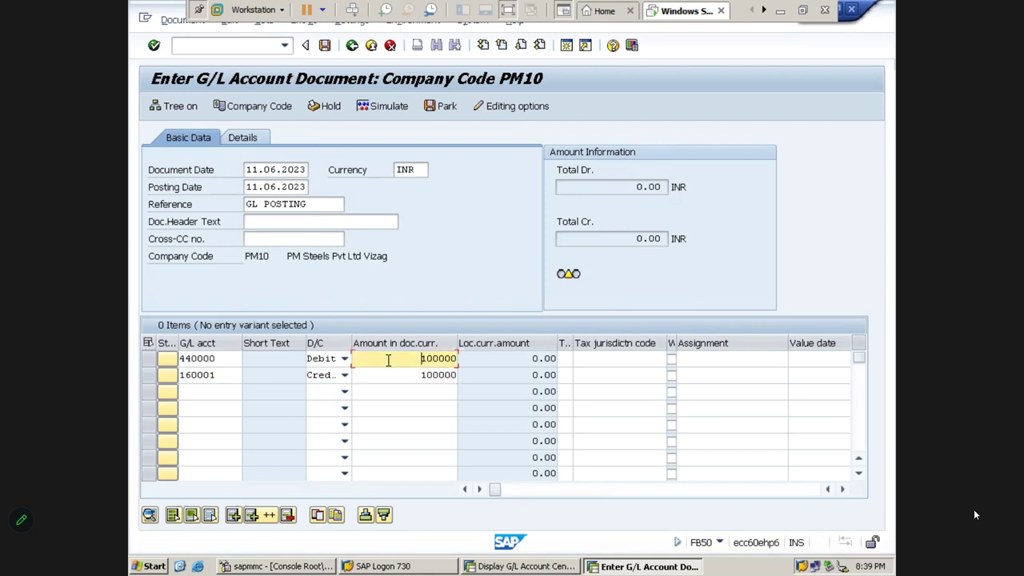
key("Tab")
key("Tab")
key("Tab")
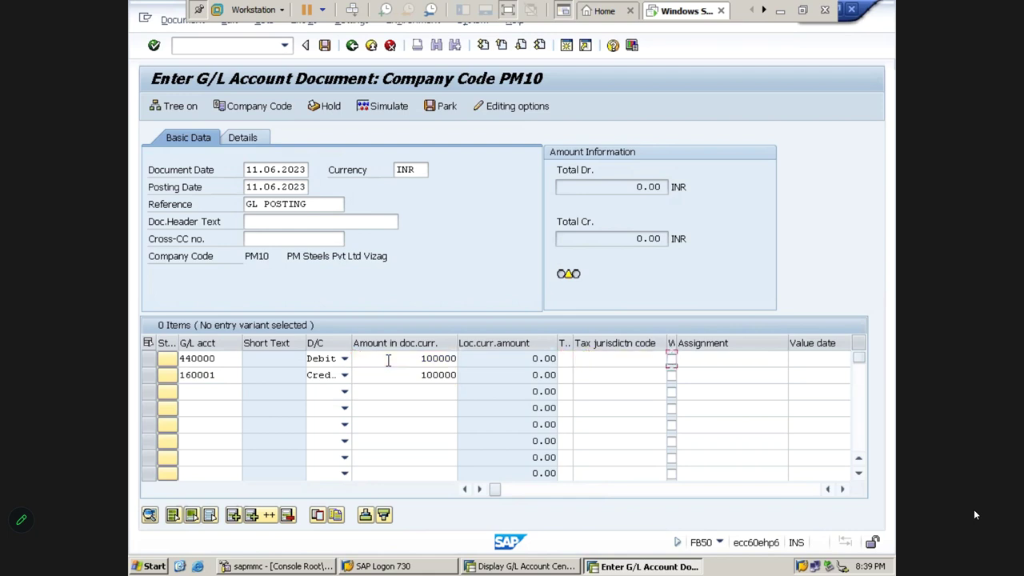
key("Tab")
key("Tab")
key("Tab")
key("Tab")
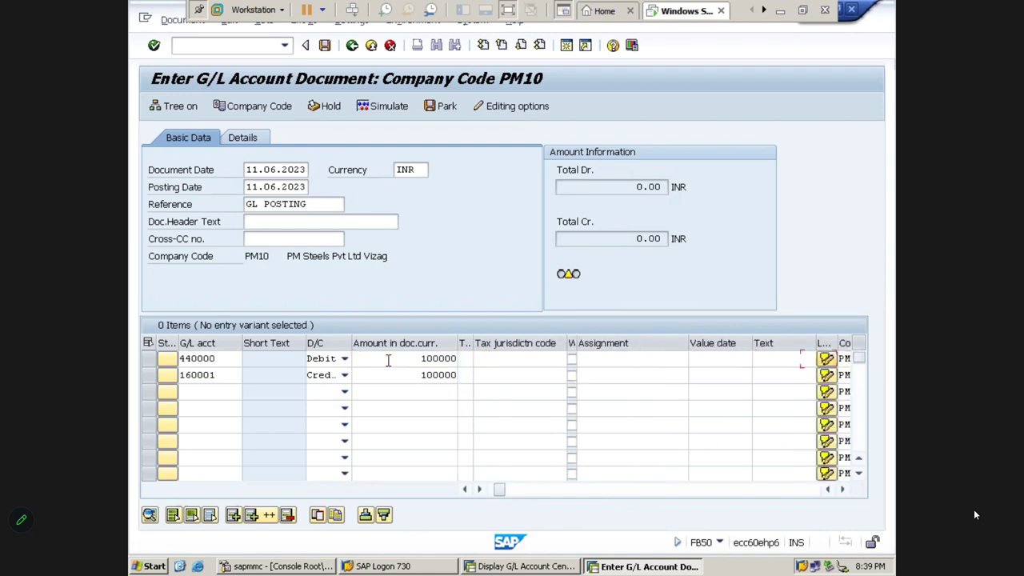
key("Tab")
key("Tab")
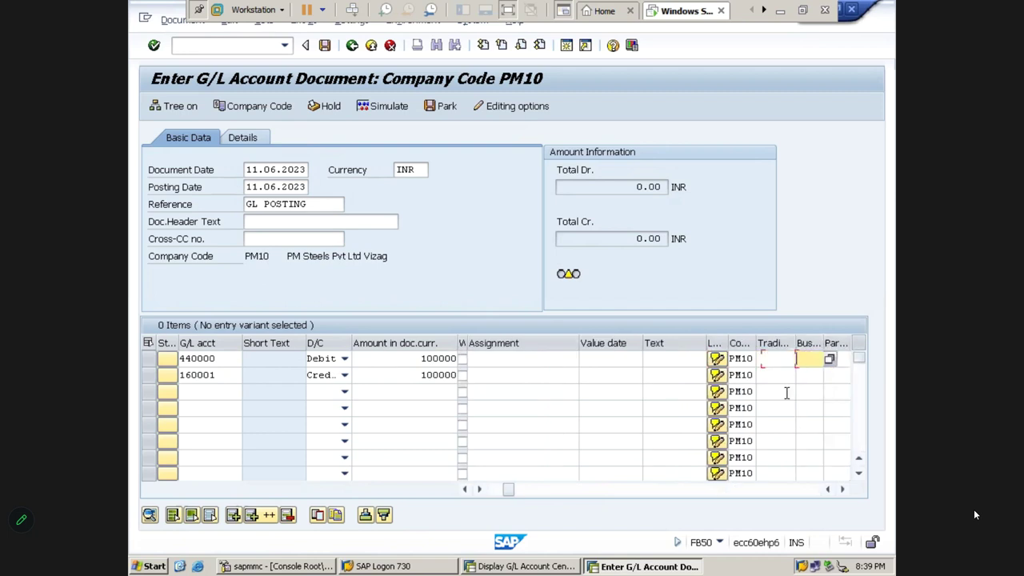
left_click_drag(835, 347, 851, 344)
key("Tab")
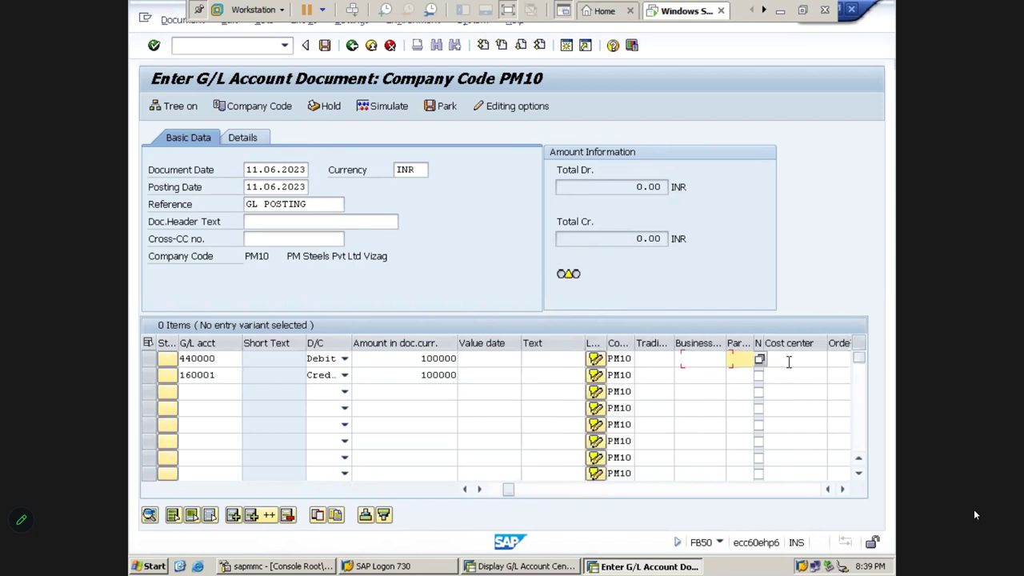
key("shift+Tab")
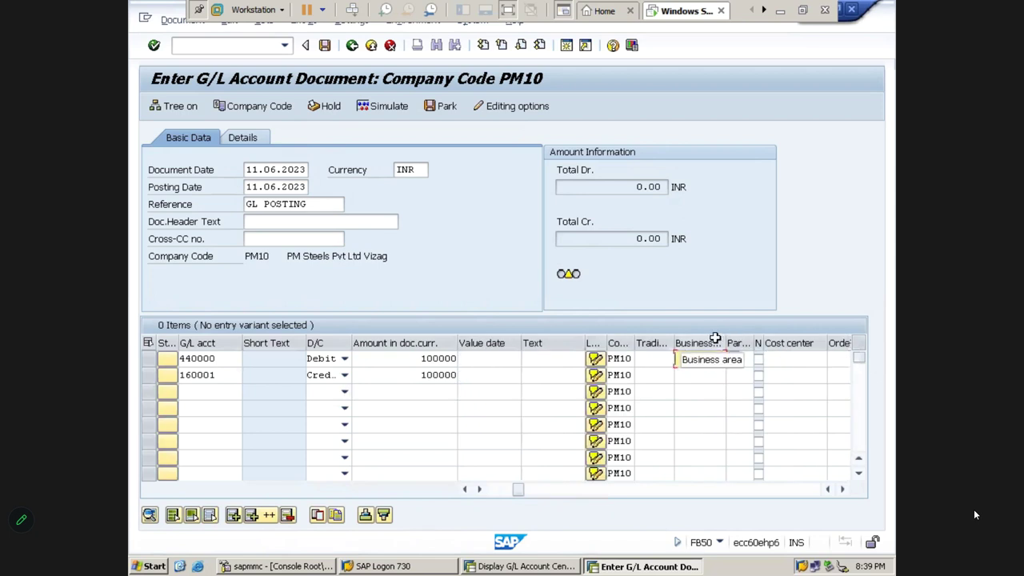
left_click_drag(723, 343, 768, 345)
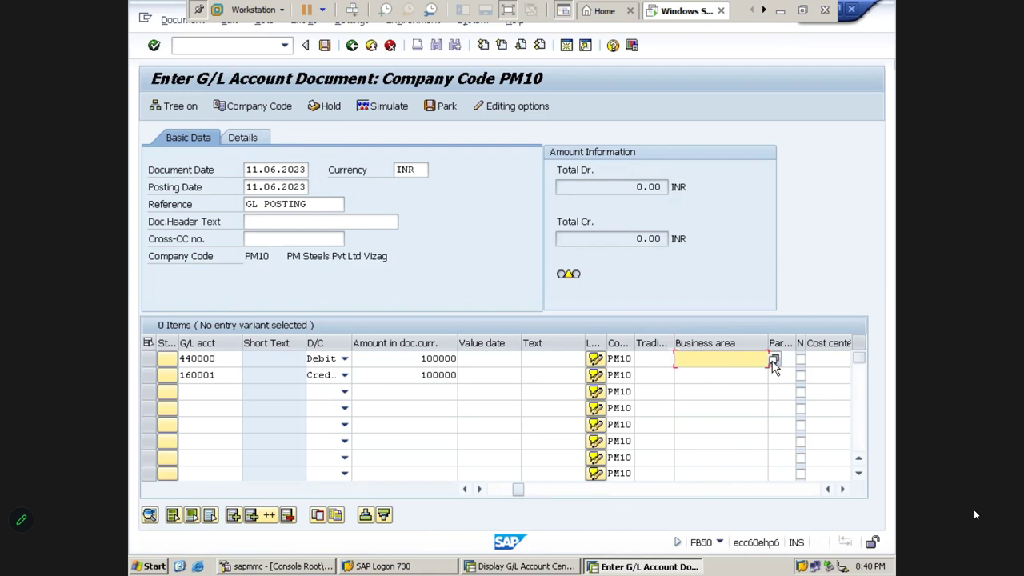
type("PMHY")
key("BackSpace")
key("BackSpace")
key("BackSpace")
key("BackSpace")
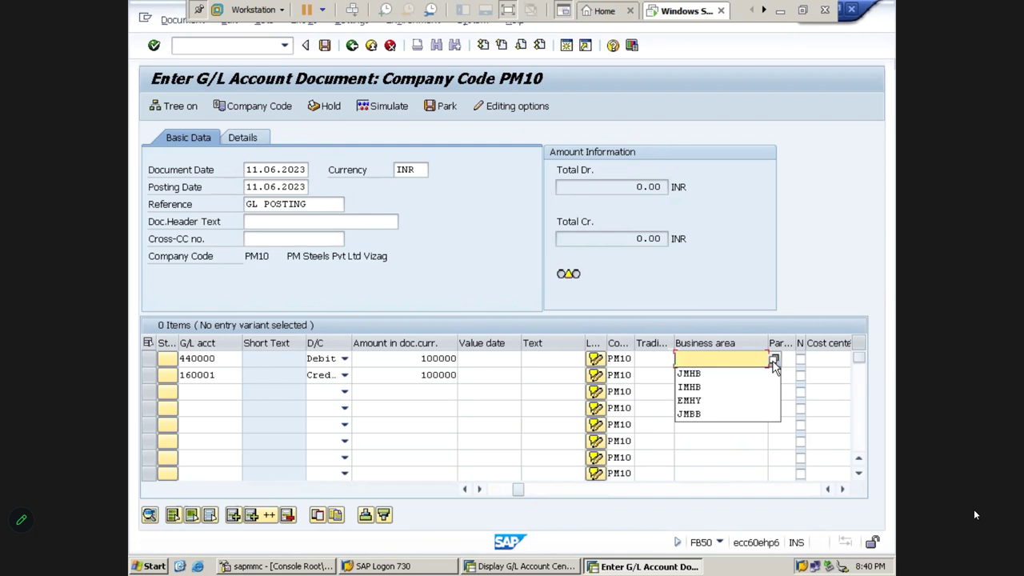
Pick business area PMHB (PM Hyderabad BA) from the list of possible values for the debit line.
left_click(775, 363)
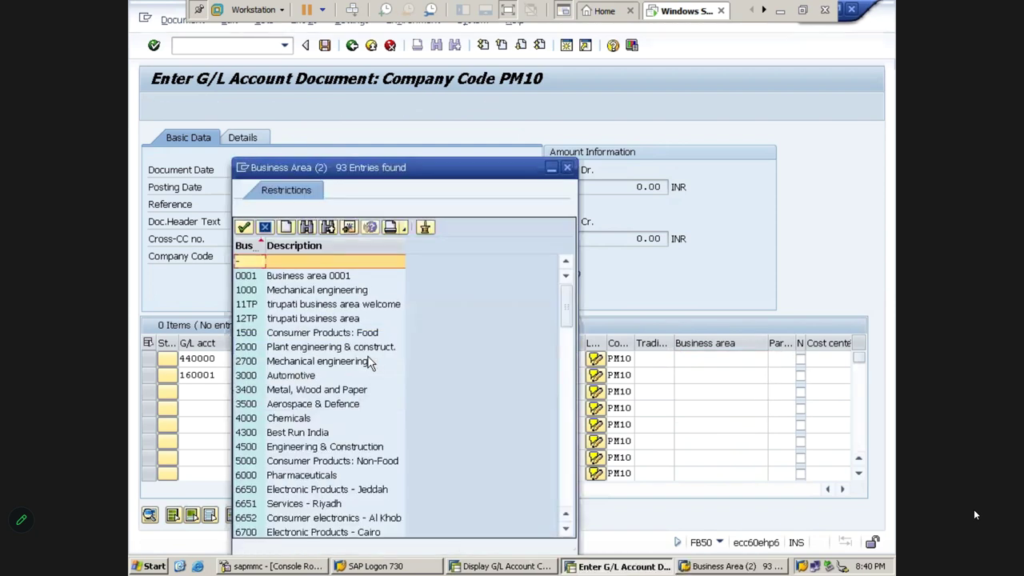
scroll(372, 362, "down", 15)
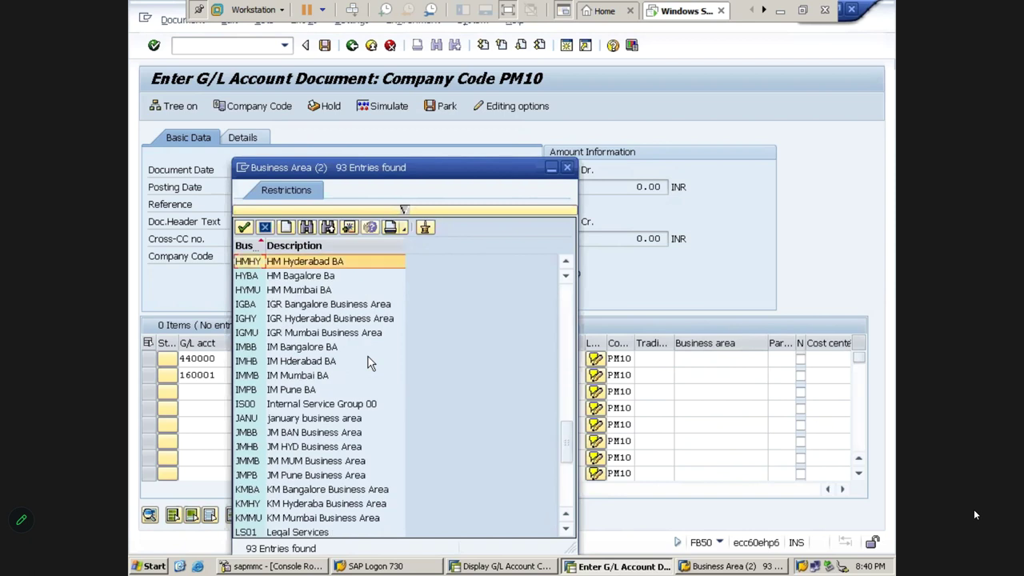
scroll(369, 363, "up", 15)
scroll(369, 363, "down", 15)
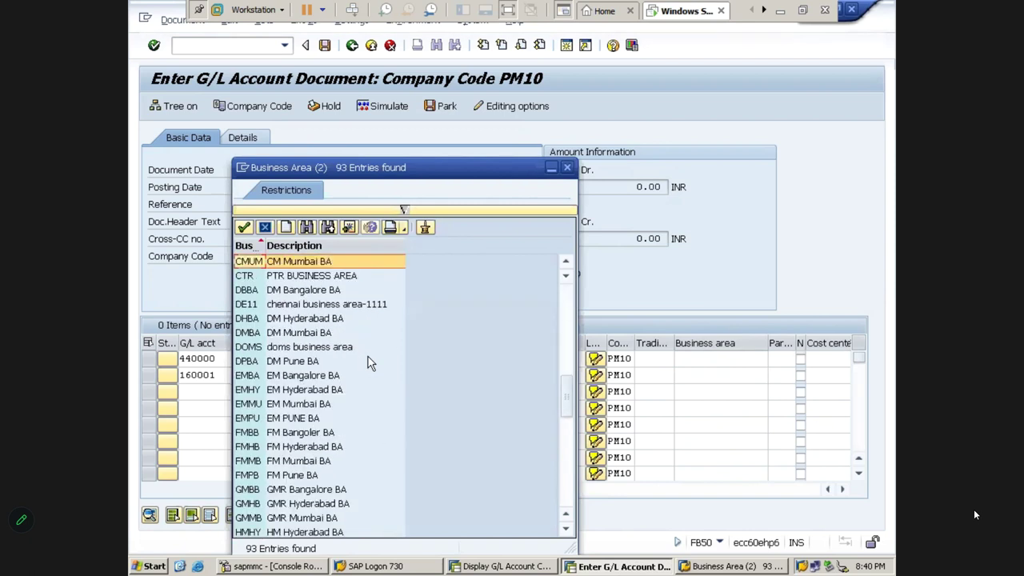
scroll(369, 363, "down", 6)
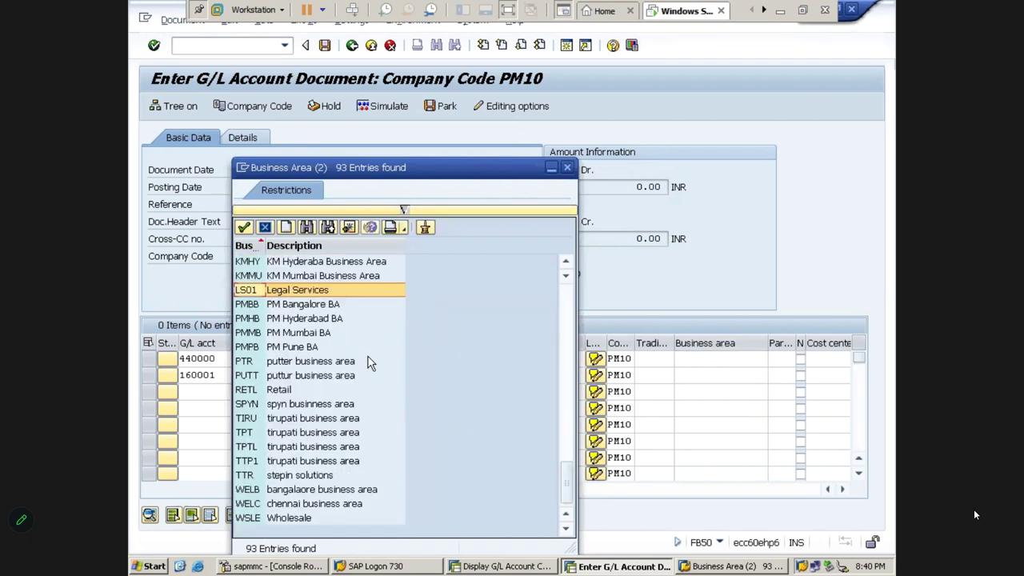
left_click(250, 321)
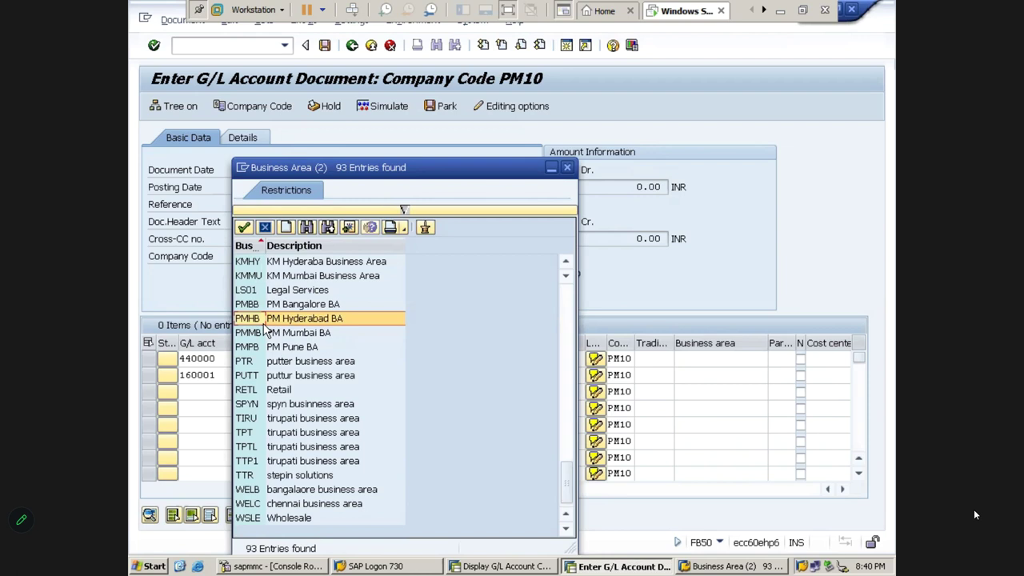
double_click(264, 323)
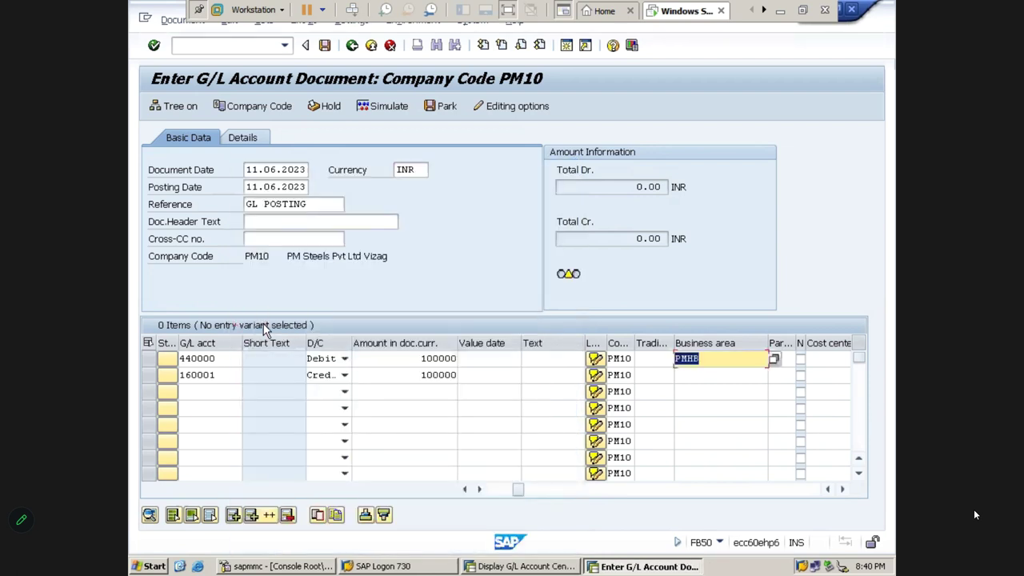
Look up the possible profit centers for the debit line, restricting the search to controlling area PMCA.
key("Tab")
key("Tab")
key("Tab")
key("Tab")
key("Tab")
key("Tab")
key("Tab")
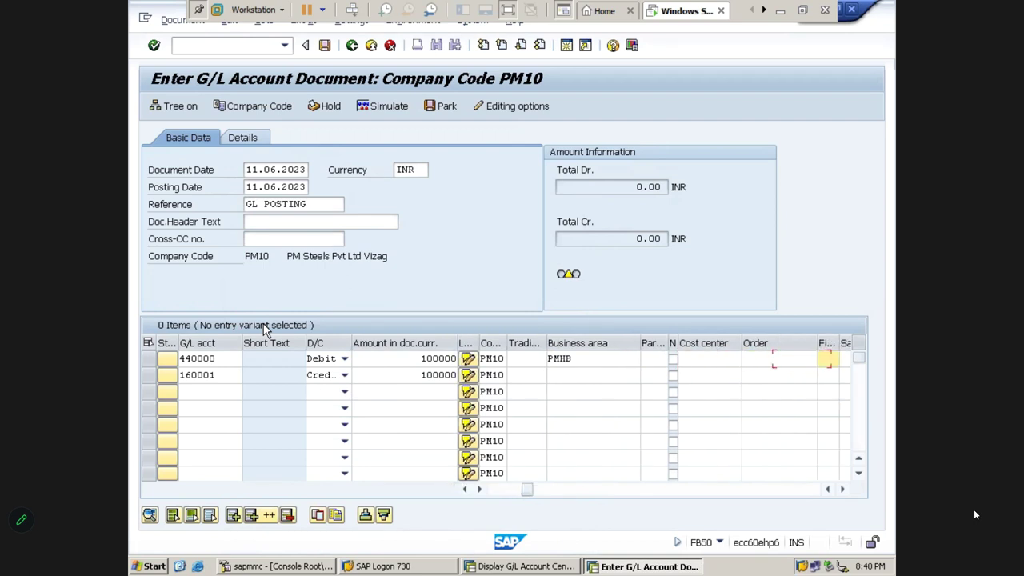
key("Tab")
key("Tab")
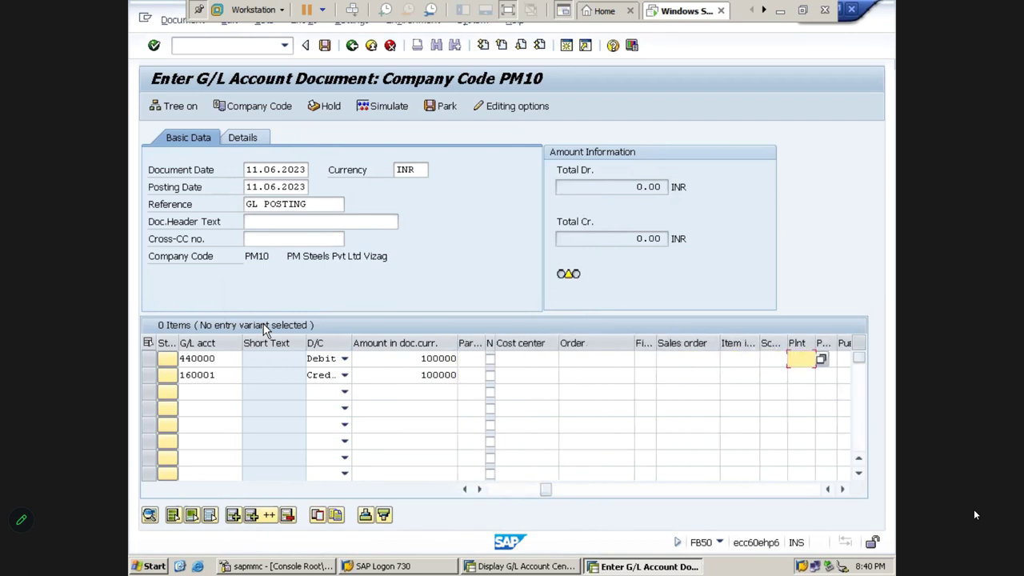
key("Tab")
key("Tab")
key("Tab")
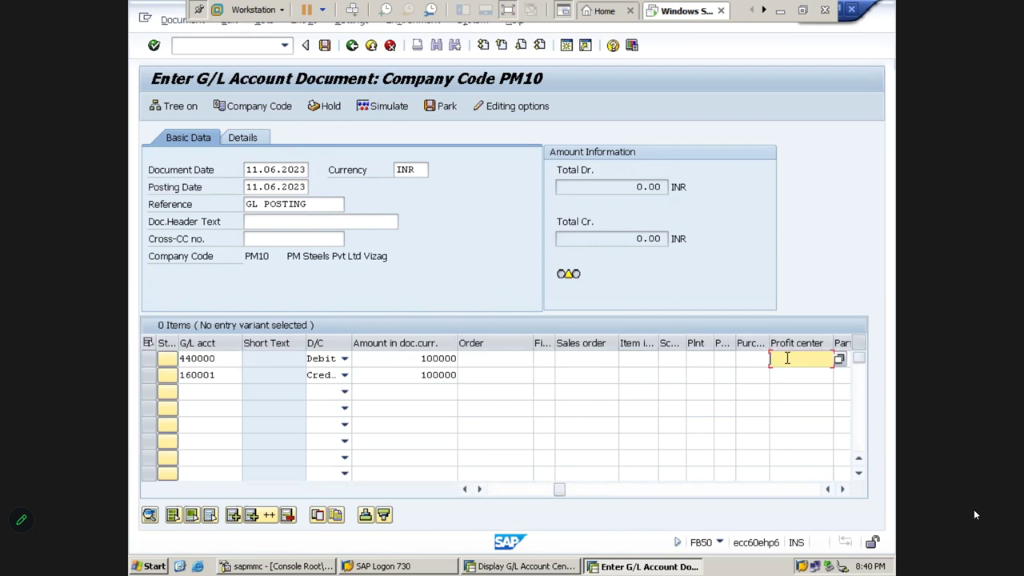
left_click(840, 362)
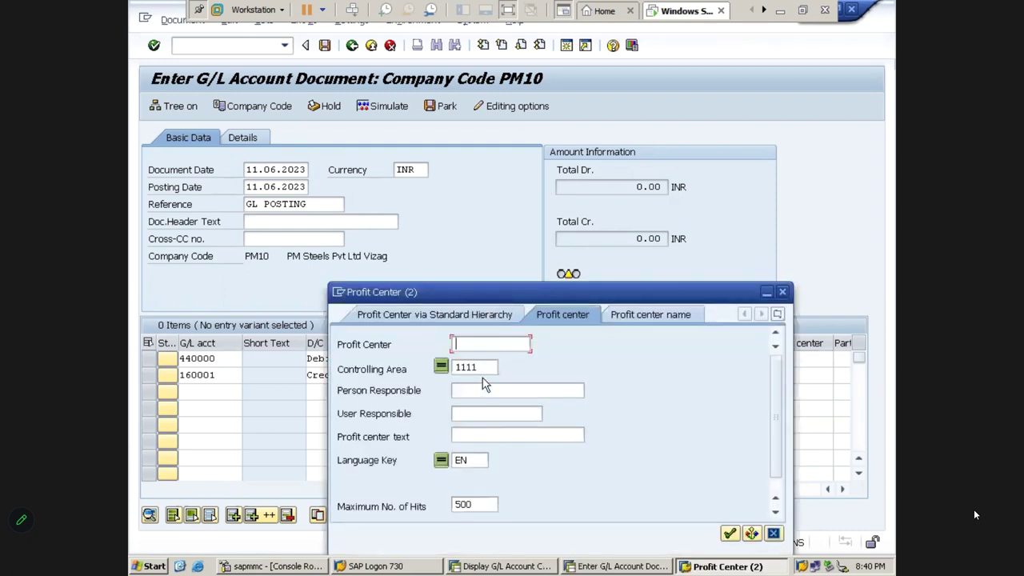
left_click(483, 369)
key("BackSpace")
key("BackSpace")
key("BackSpace")
key("BackSpace")
type("PMCA")
left_click(485, 343)
key("Return")
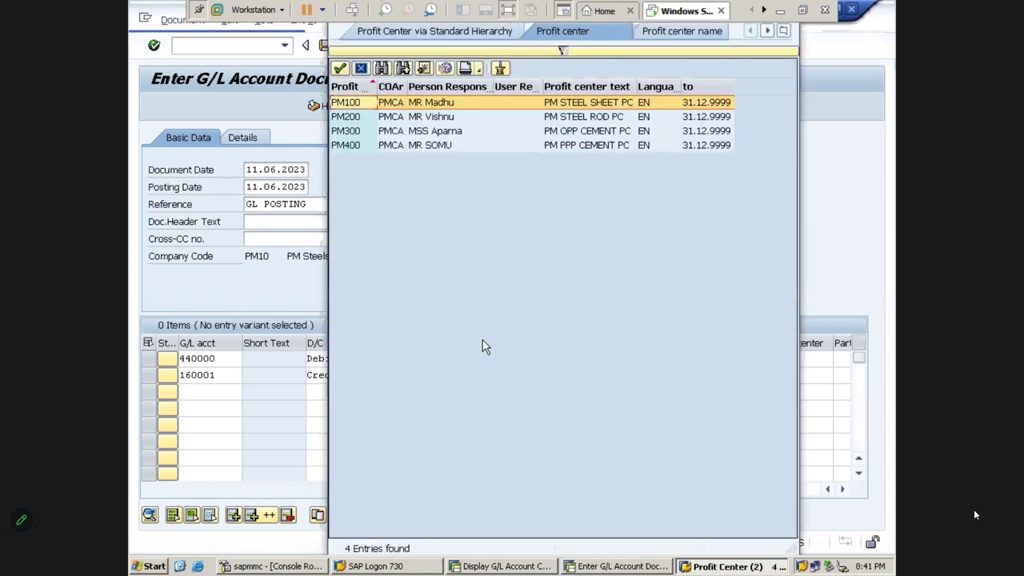
Assign profit center PM100 (PM STEEL SHEET PC) to the debit line.
left_click(350, 119)
left_click(350, 132)
left_click(349, 146)
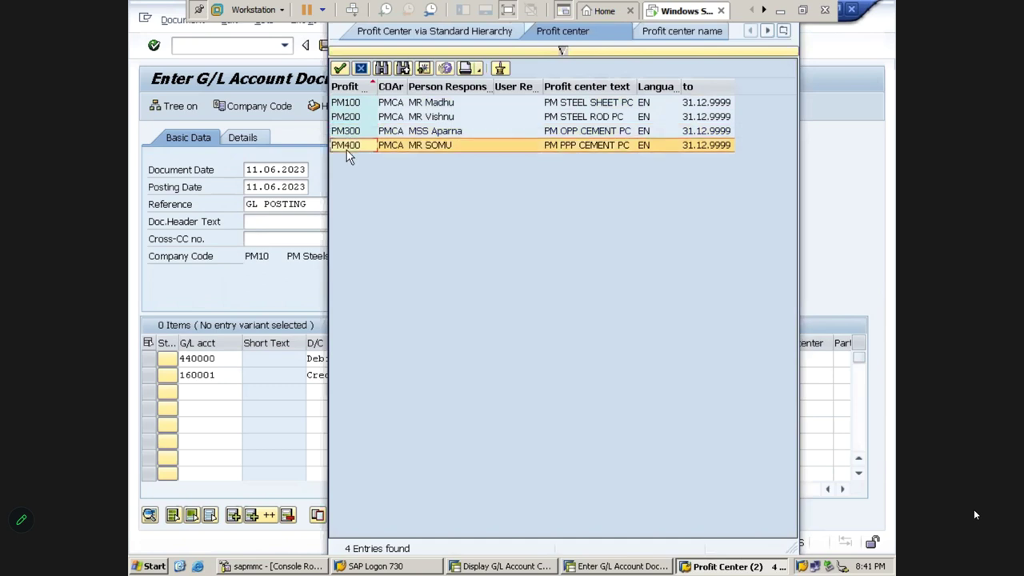
double_click(349, 105)
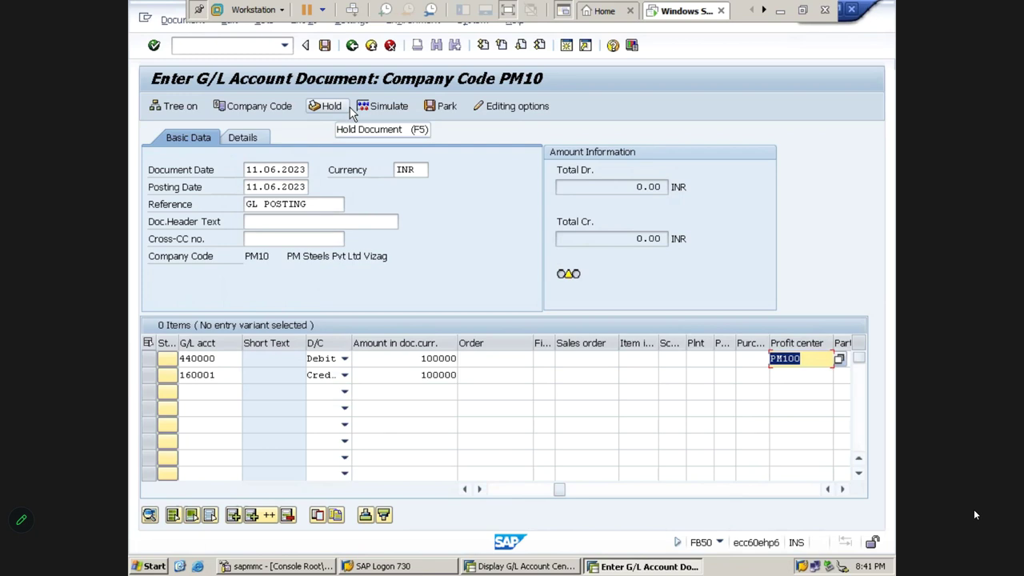
left_click_drag(555, 489, 493, 498)
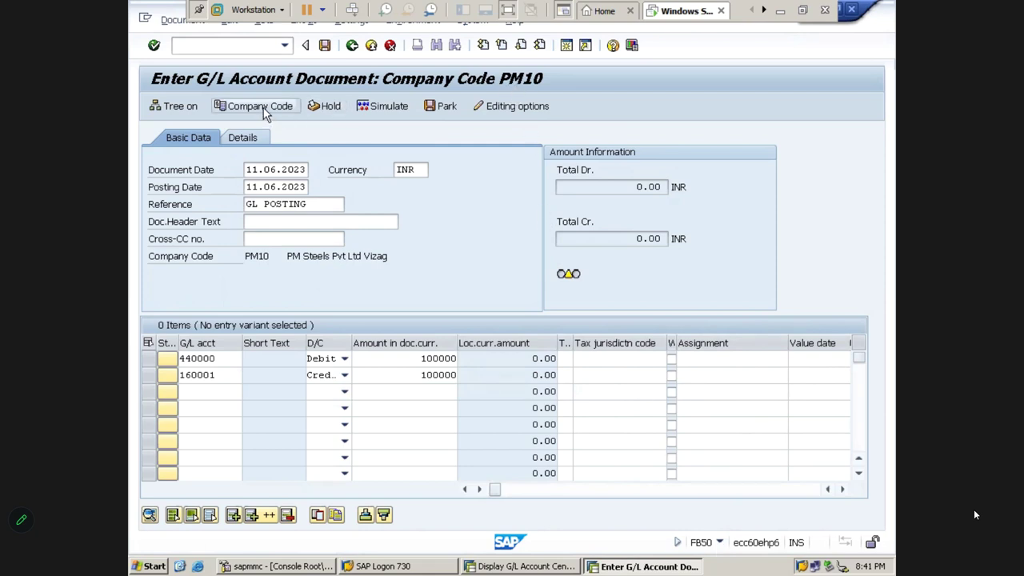
Check the header dates, currency, reference and line amounts of the G/L document, and validate the entered debit and credit items.
left_click(276, 170)
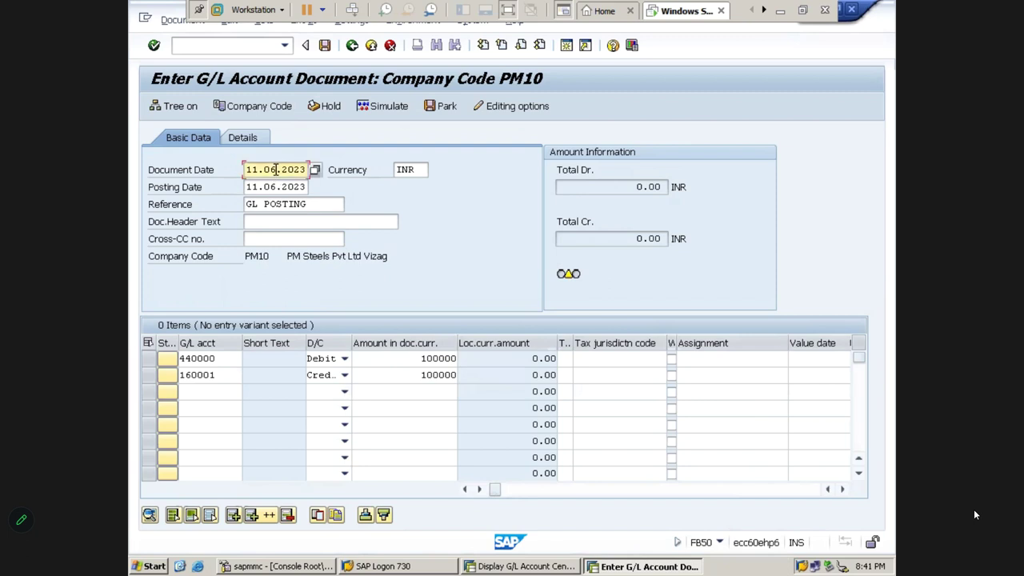
left_click(280, 187)
left_click(397, 169)
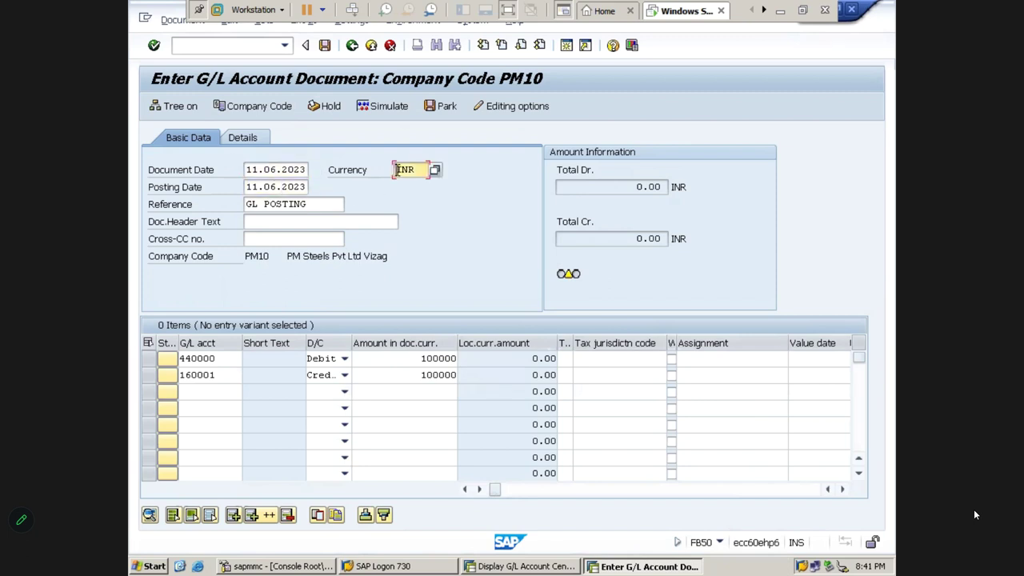
left_click(292, 205)
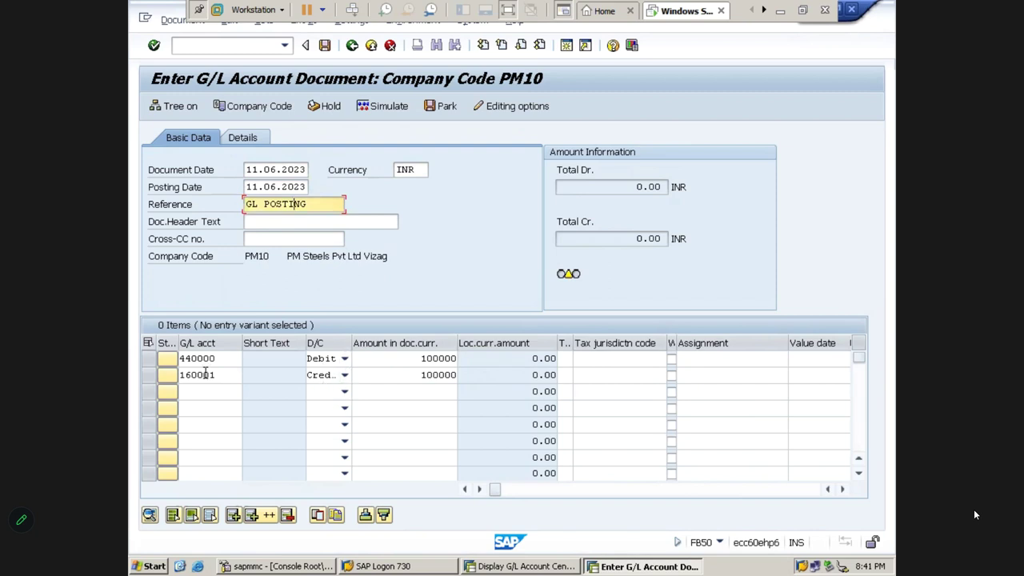
left_click(414, 358)
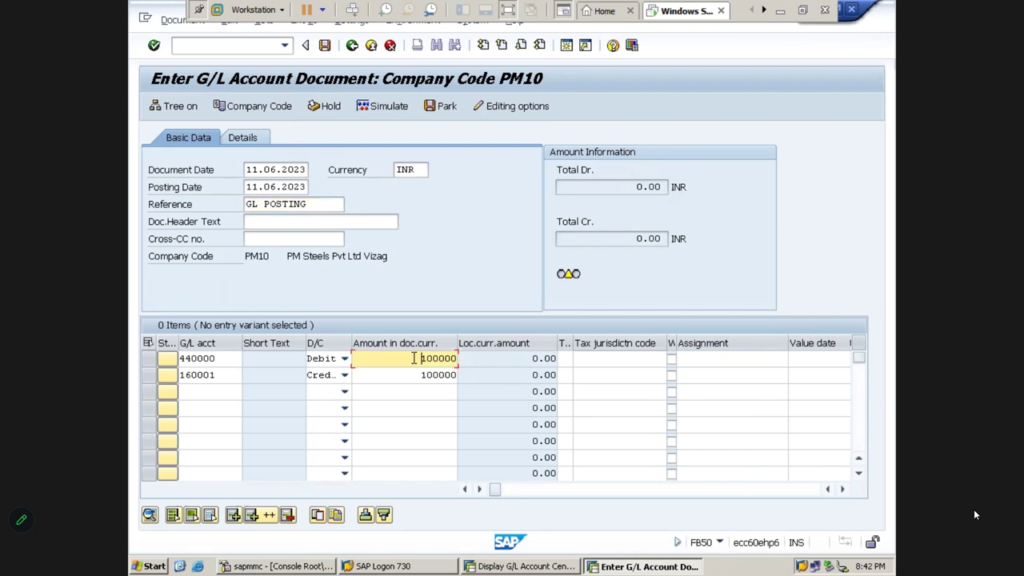
key("Return")
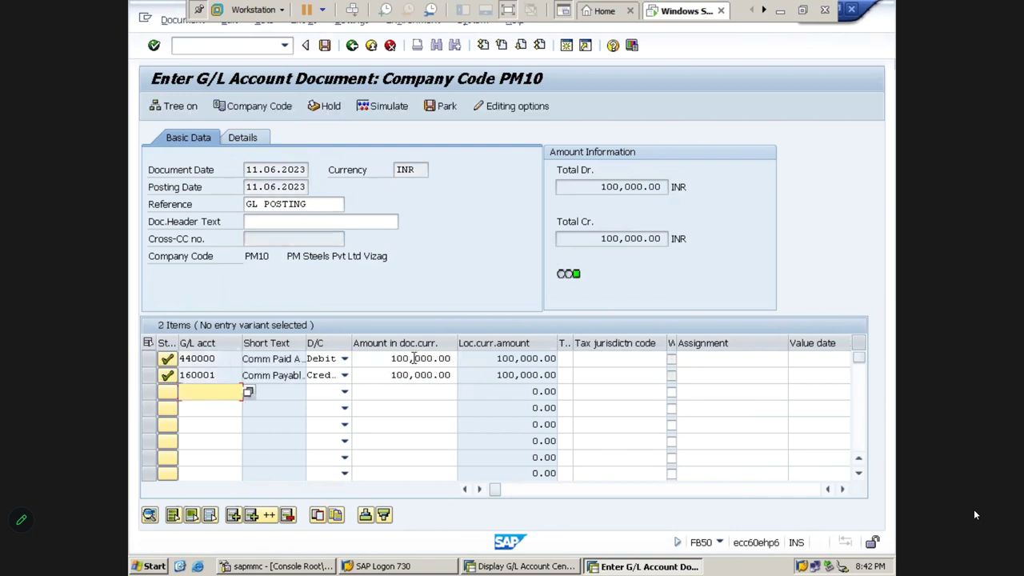
Widen the short text column until the account names of both line items are fully readable, and check them.
left_click_drag(307, 344, 380, 344)
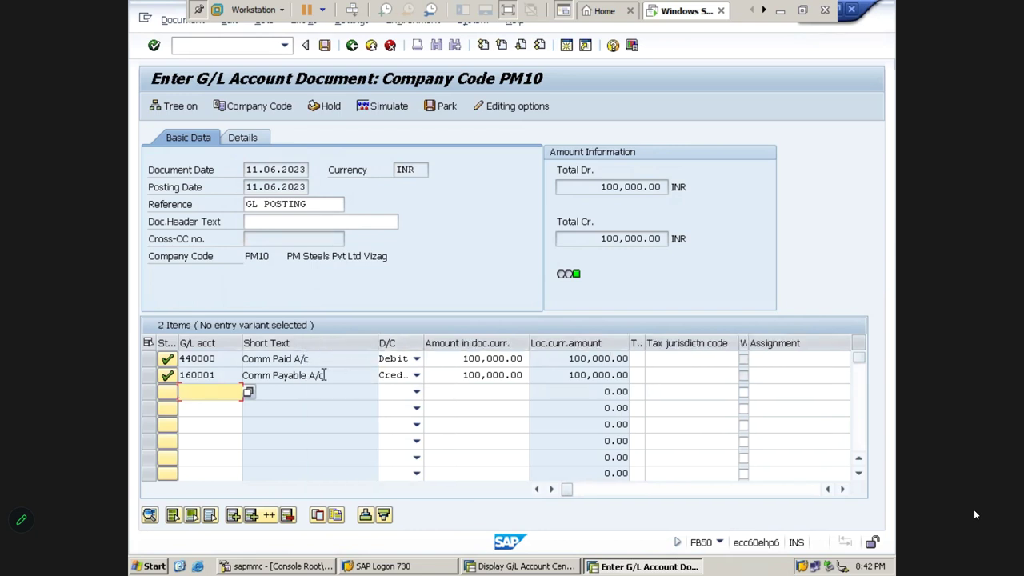
double_click(275, 364)
left_click(224, 390)
double_click(281, 375)
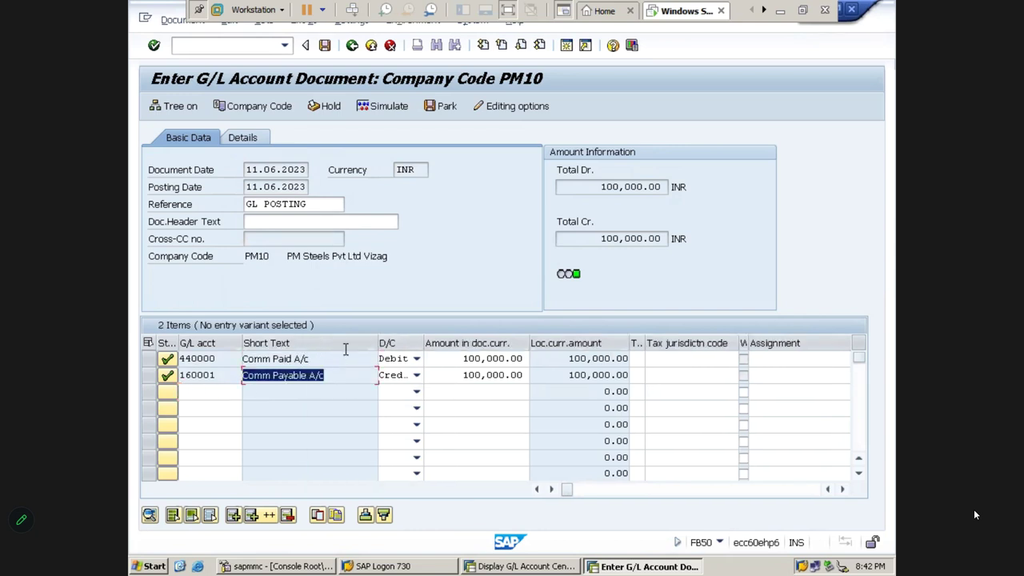
Simulate the G/L document to review its posting overview, and post it in company code PM10.
left_click(387, 111)
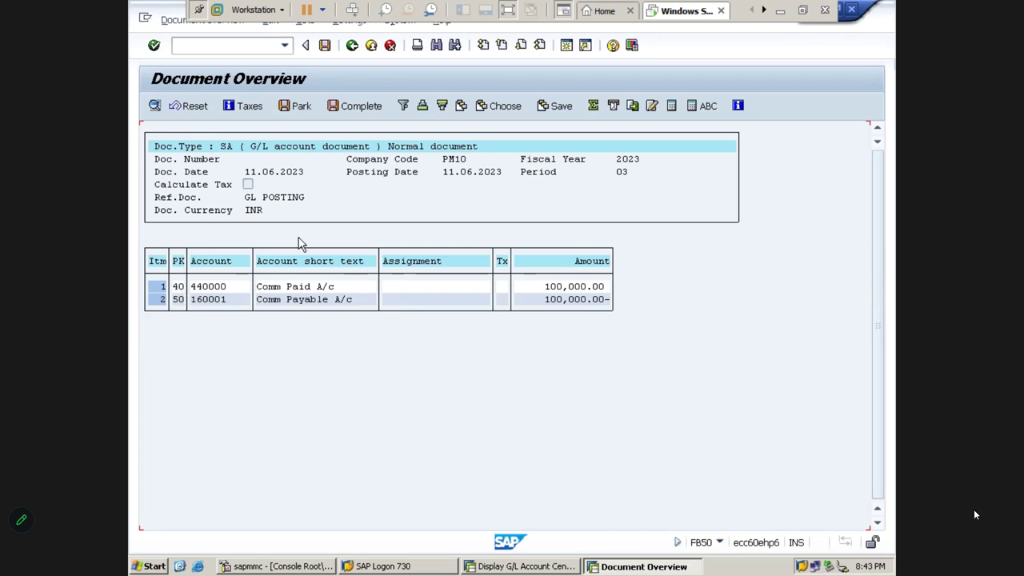
left_click(324, 47)
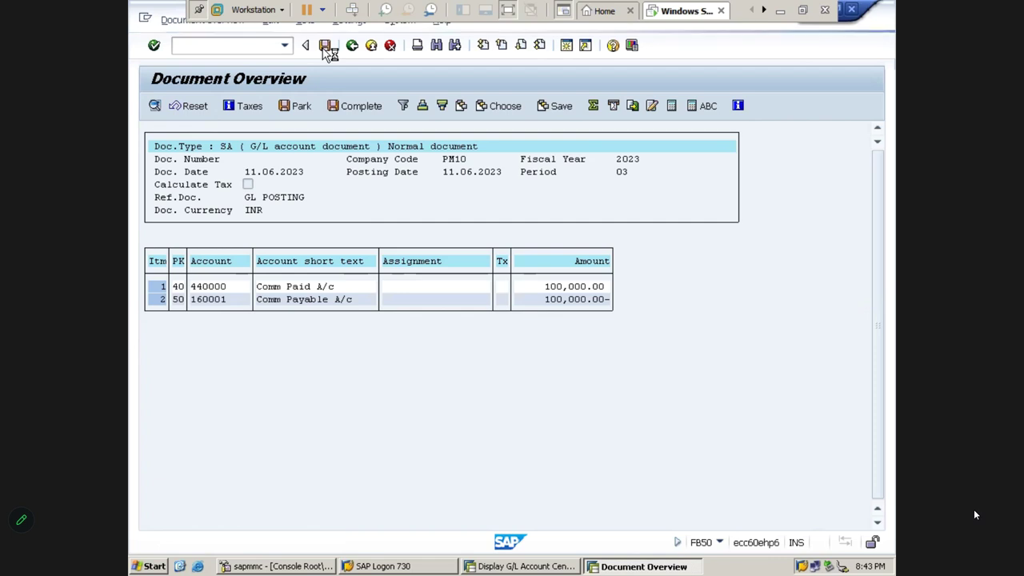
left_click(325, 45)
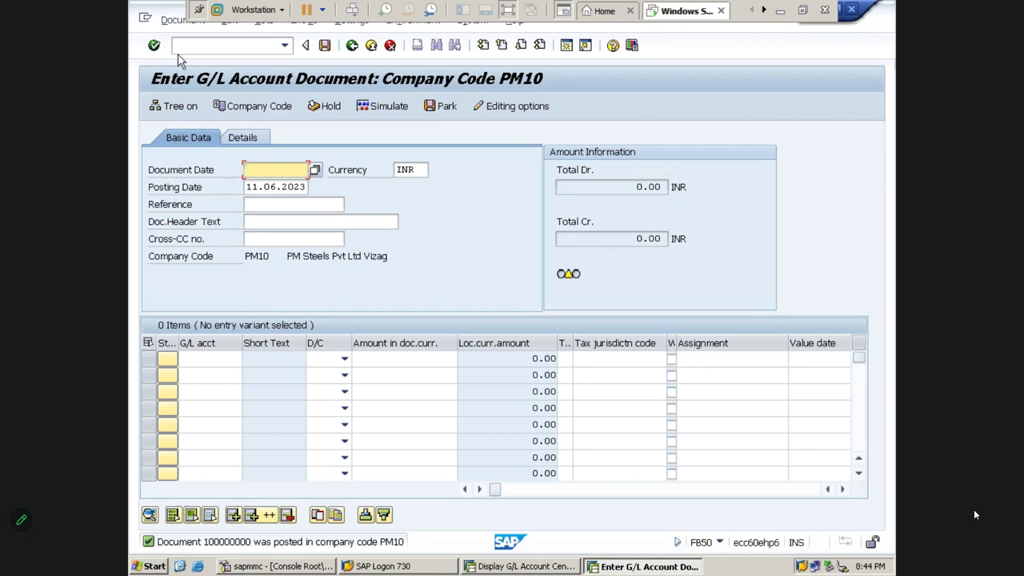
Display the document just posted and check its fiscal year, posting period and credit line account.
left_click(178, 20)
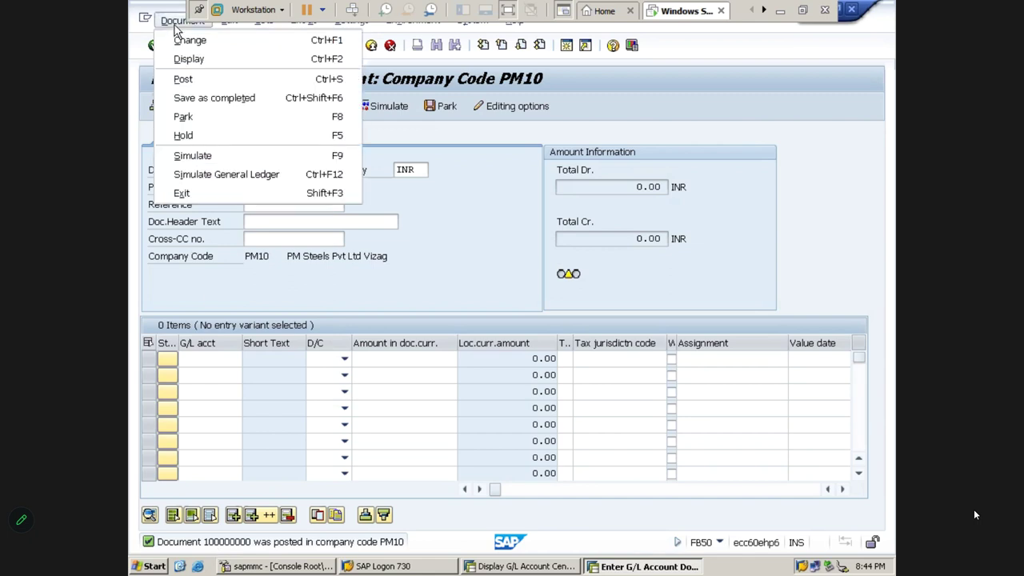
left_click(185, 60)
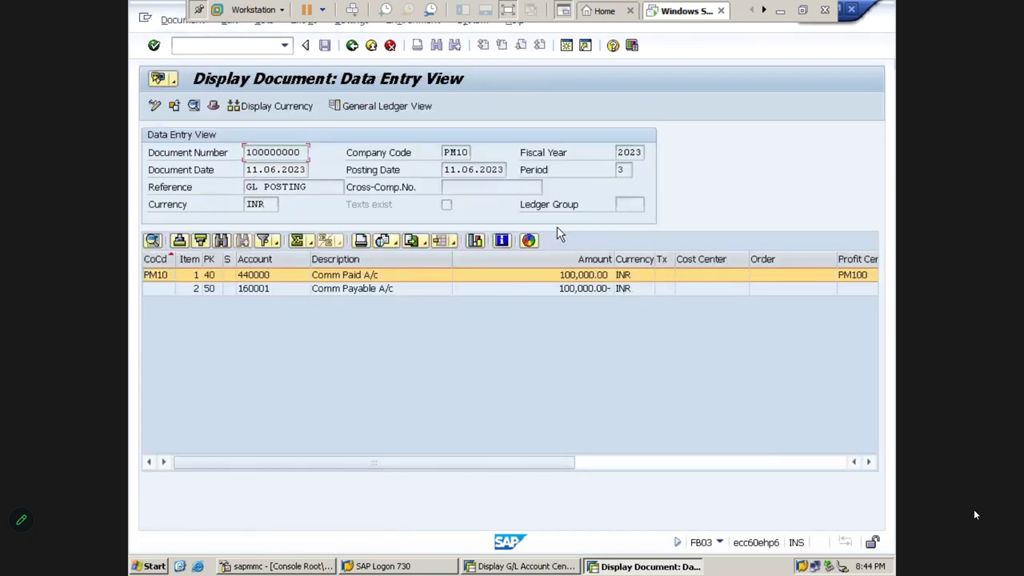
left_click_drag(616, 153, 565, 178)
left_click(624, 169)
left_click(277, 288)
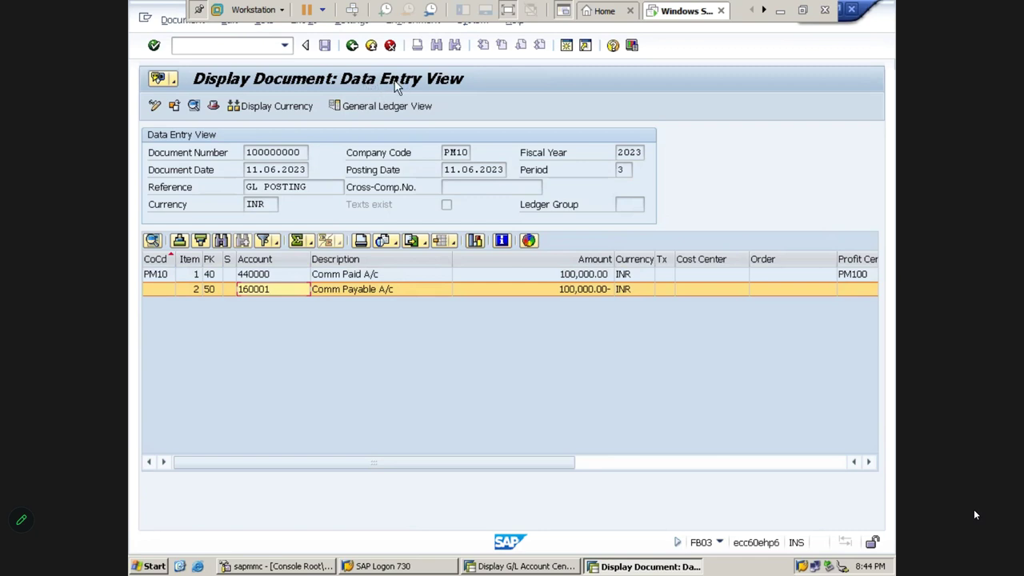
Switch the posted document to the General Ledger View and review which other ledgers are available for it.
left_click(371, 117)
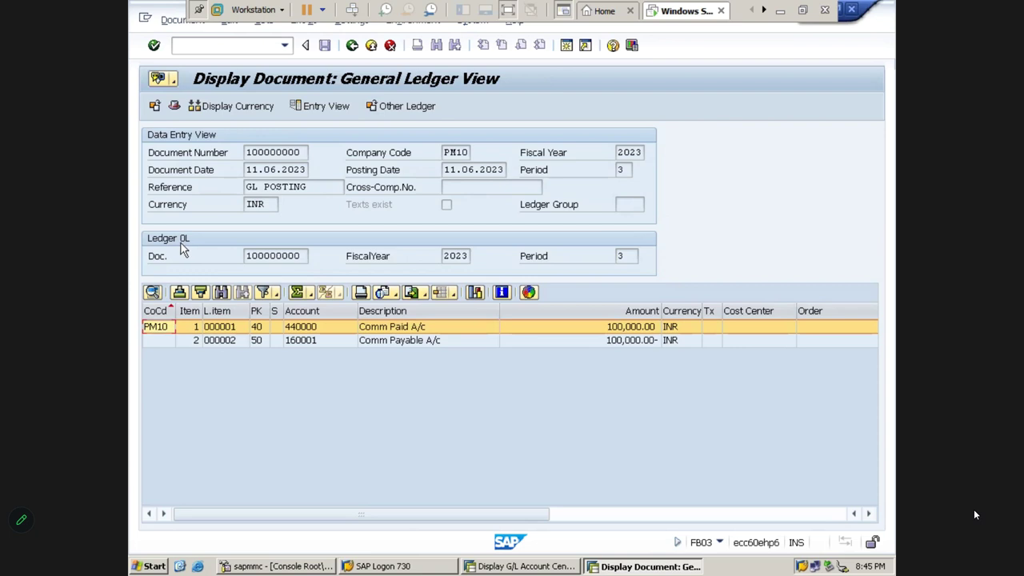
left_click(394, 342)
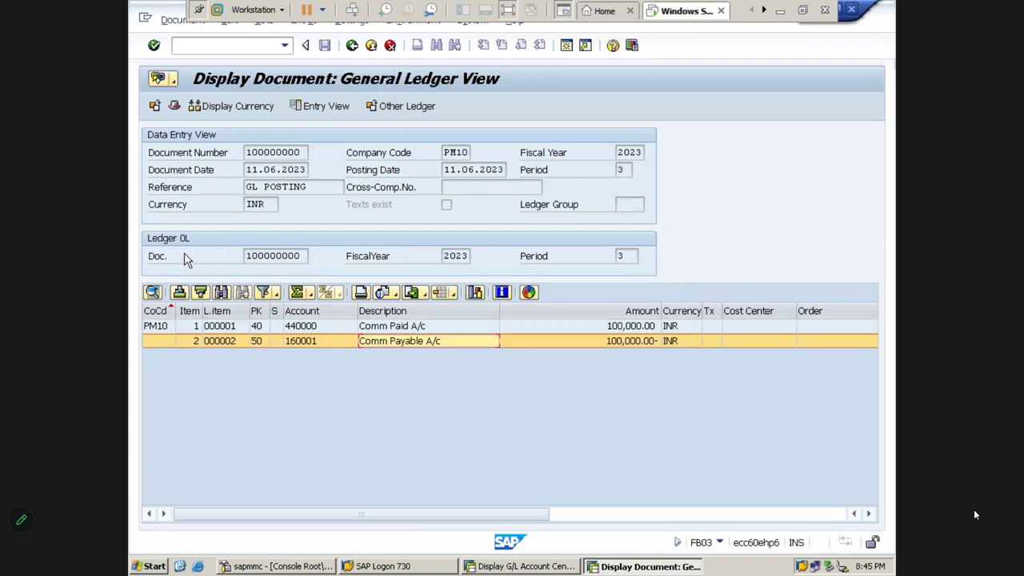
left_click(397, 113)
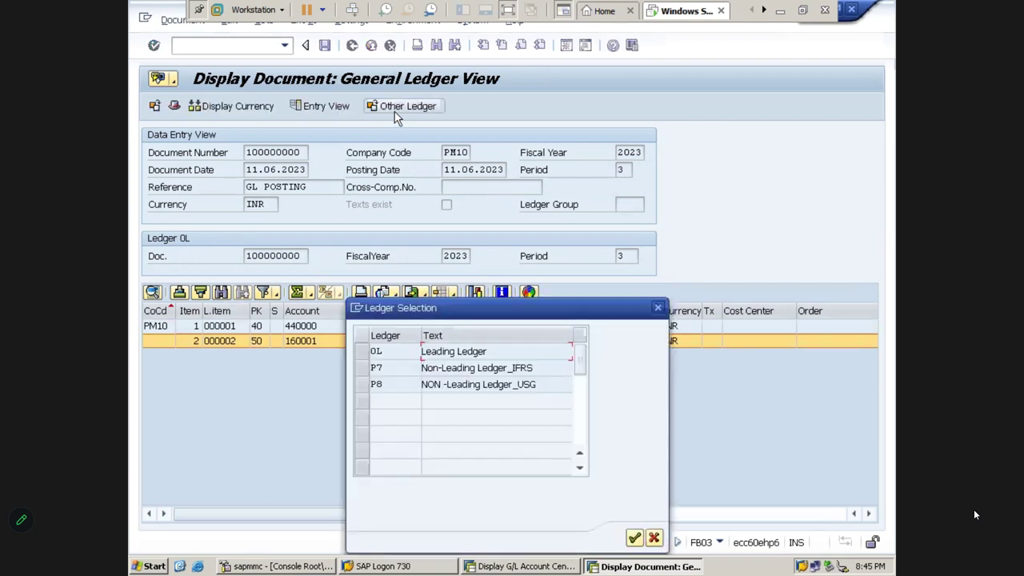
left_click(393, 370)
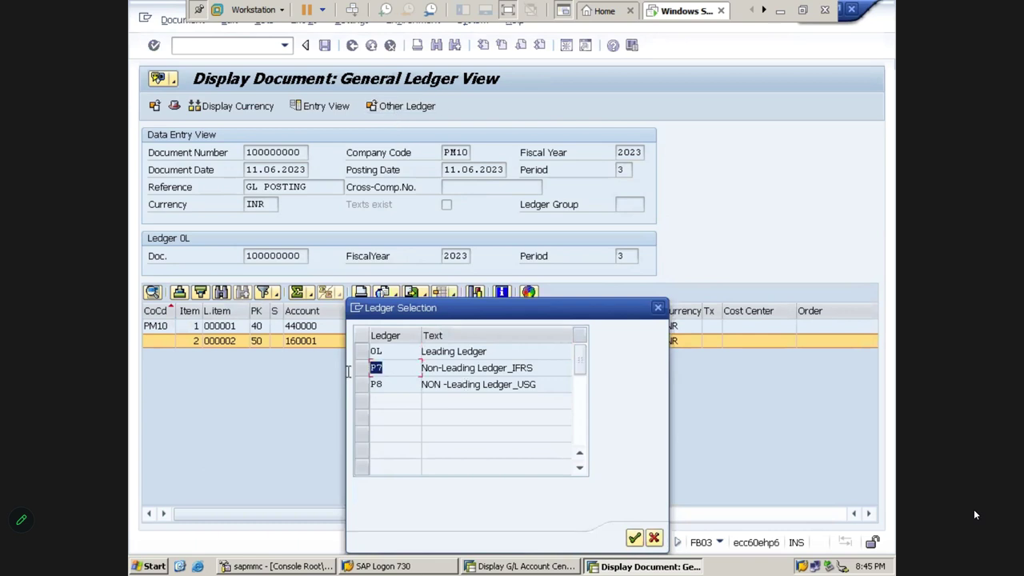
left_click(393, 388)
left_click_drag(538, 367, 451, 384)
left_click(473, 385)
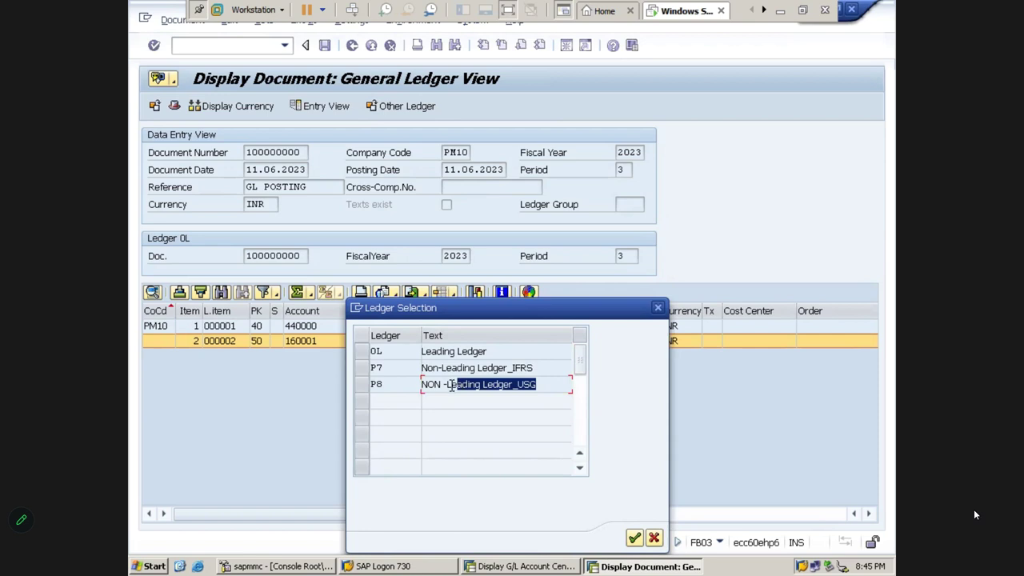
Show the document in ledger P7 (Non-Leading Ledger_IFRS) and check both of its line items.
double_click(388, 367)
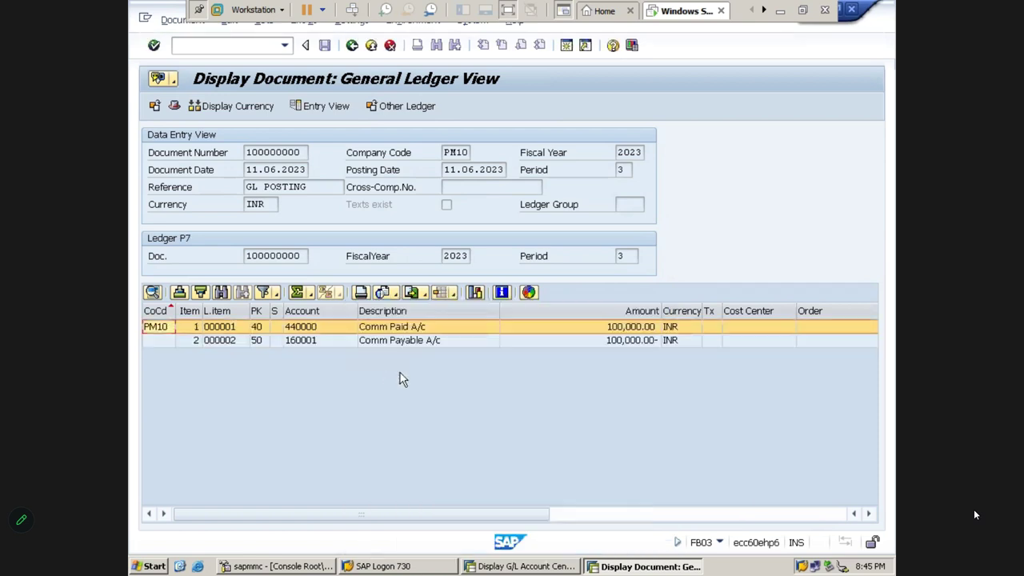
left_click(403, 340)
left_click(405, 329)
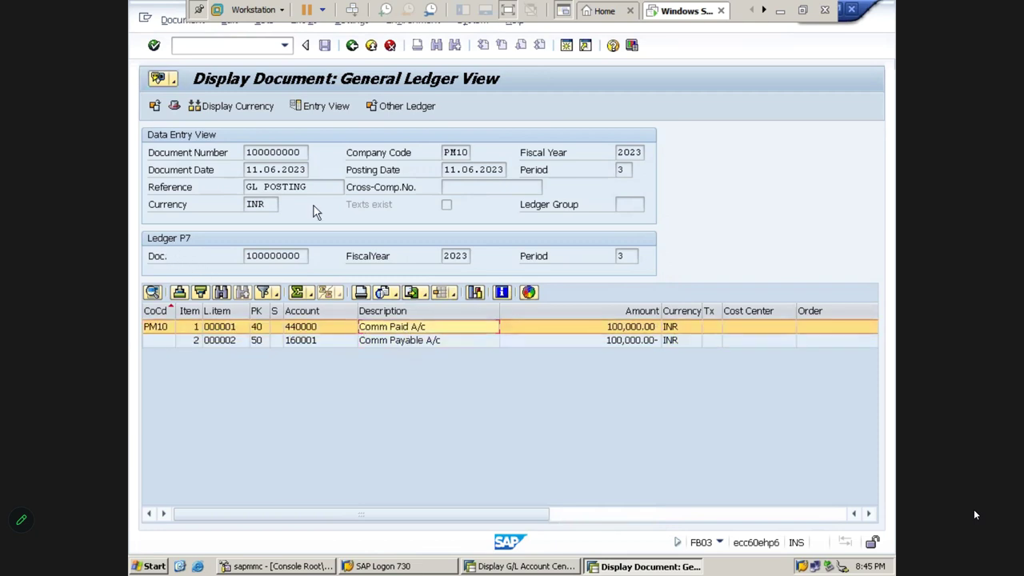
View the document in ledger P8 (NON -Leading Ledger_USG), and return to leading ledger 0L.
left_click(405, 107)
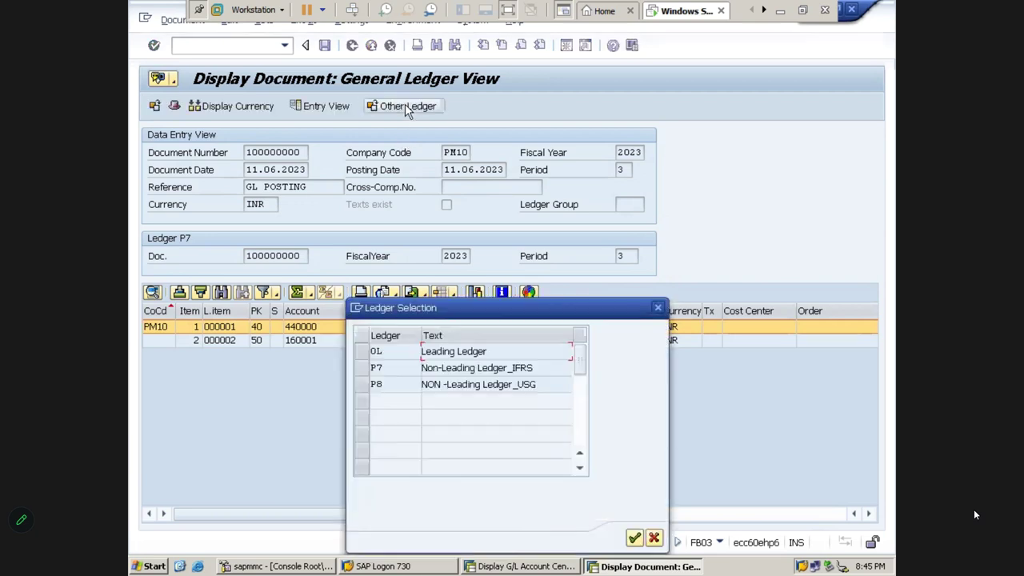
double_click(396, 389)
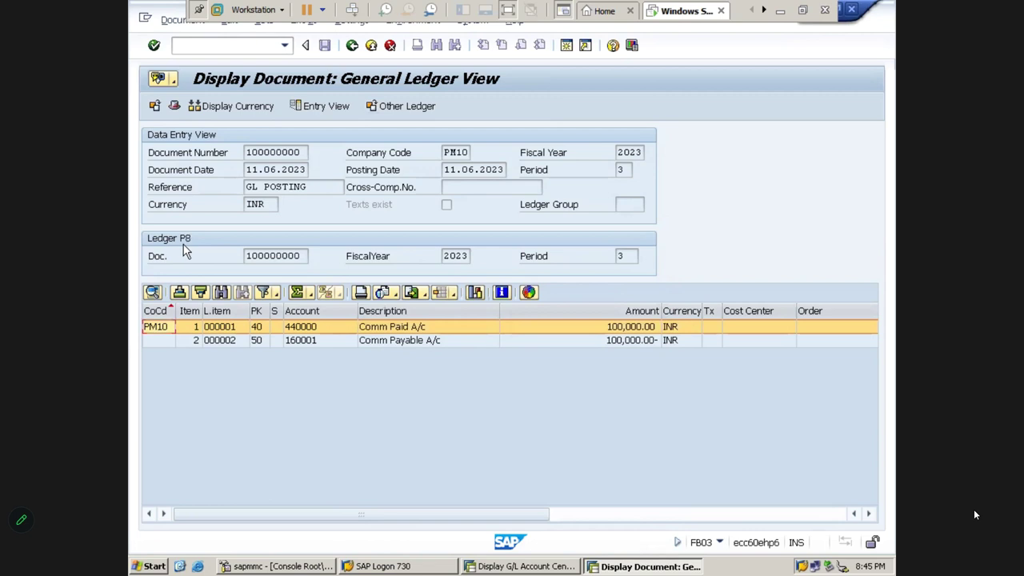
left_click(402, 112)
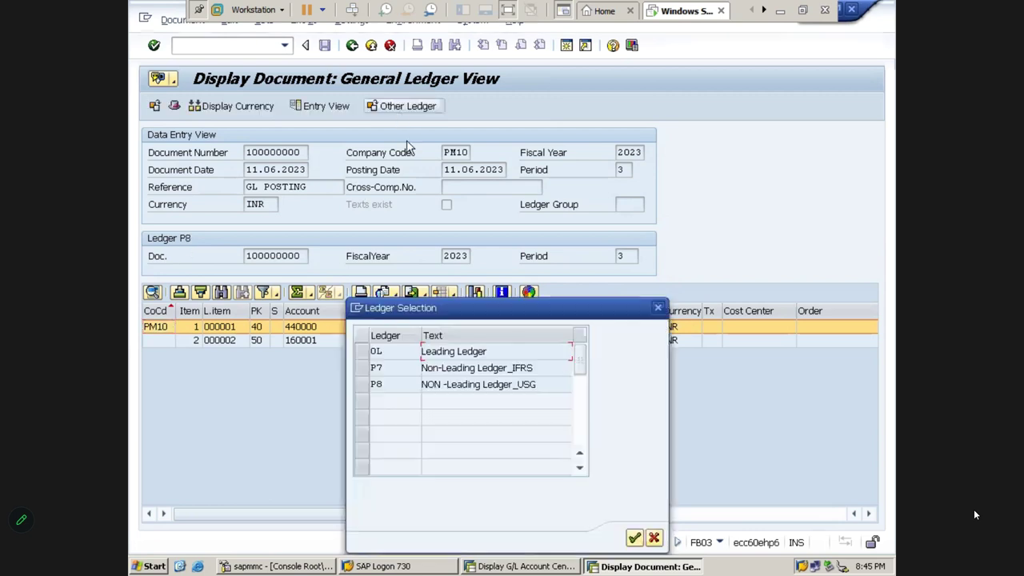
double_click(392, 355)
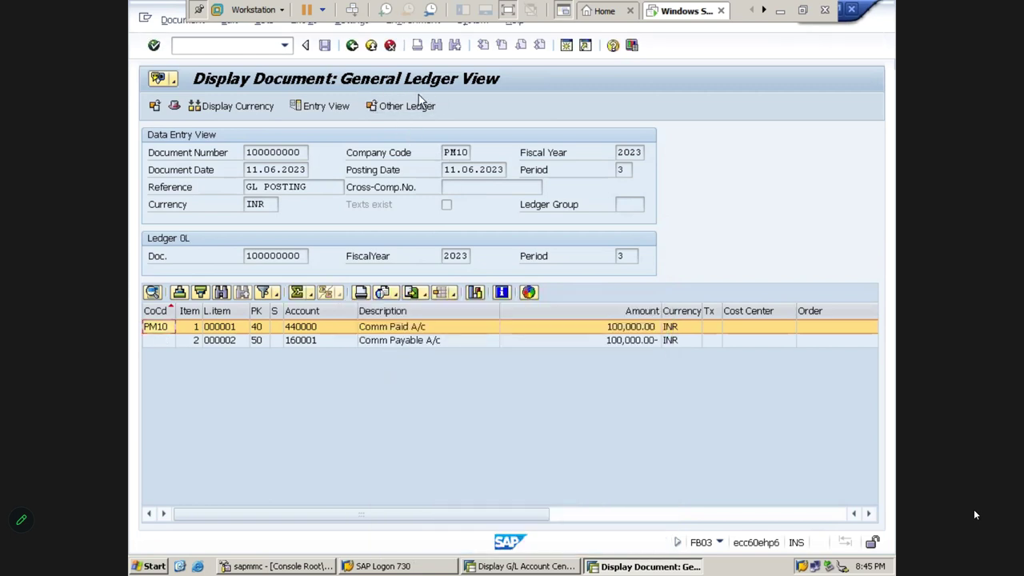
Show the document's amounts in group currency and check the currency column.
left_click(231, 112)
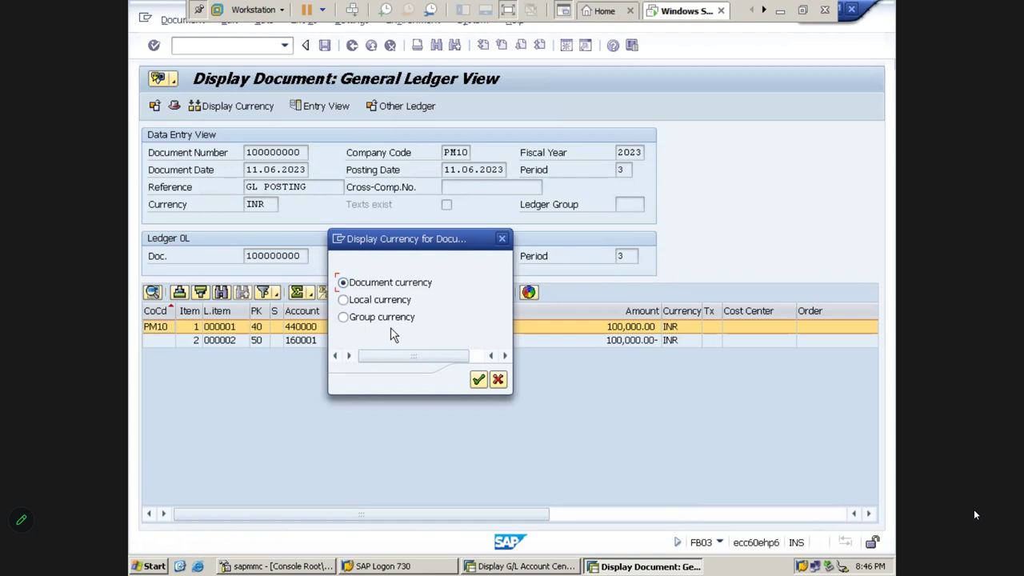
left_click(344, 318)
left_click(477, 381)
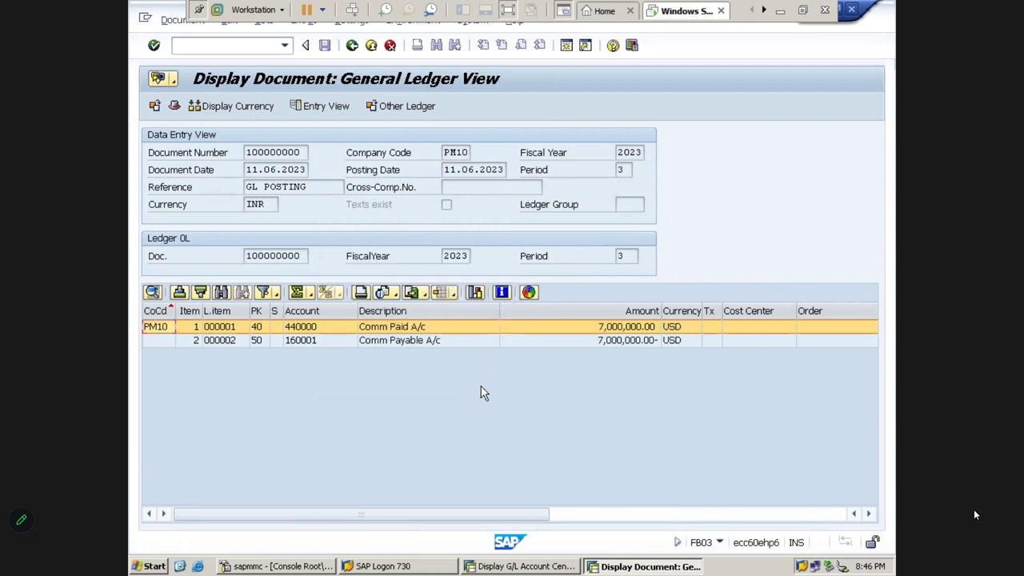
left_click(674, 310)
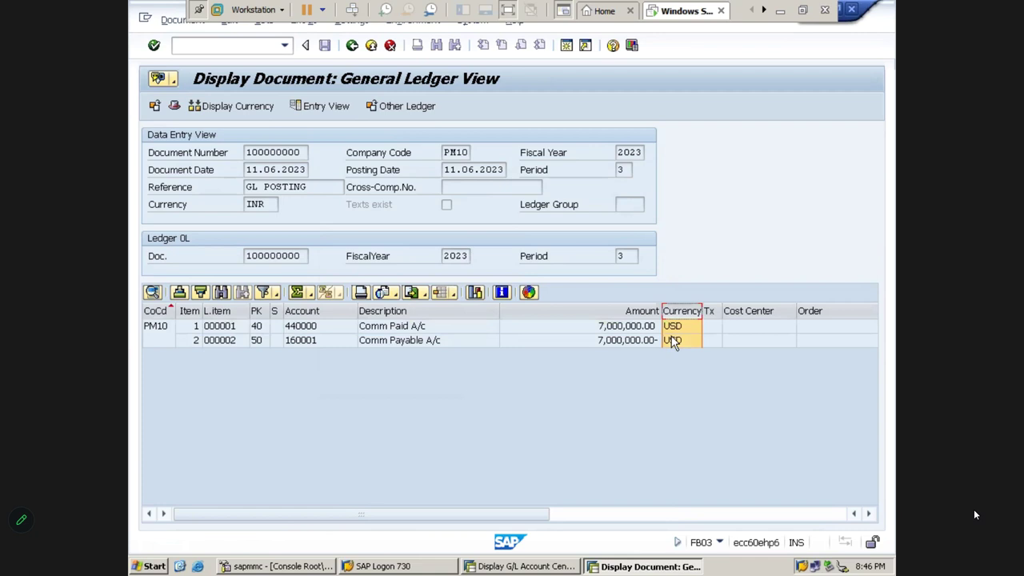
Show the document's amounts in local currency and check the currency column.
left_click(237, 116)
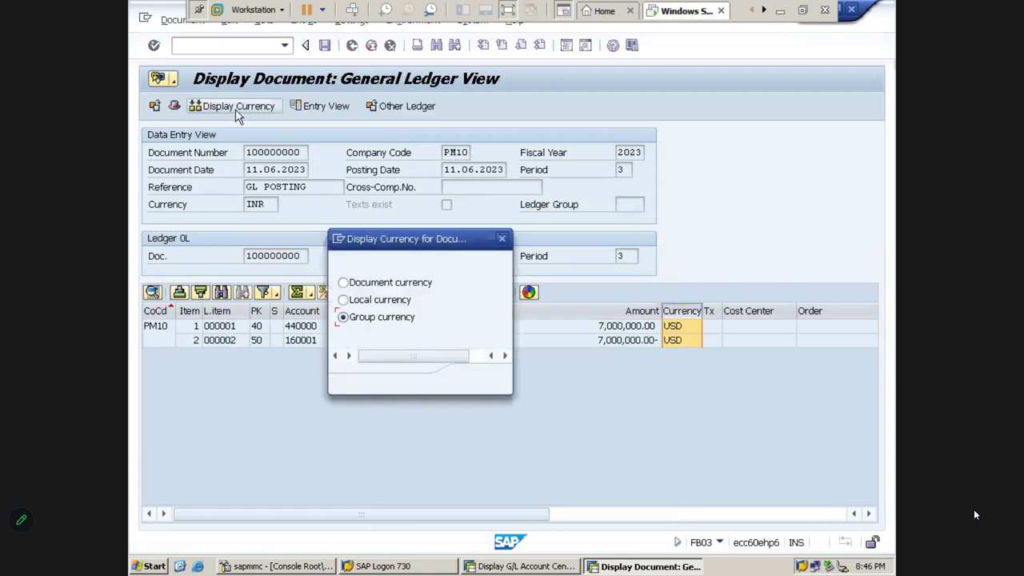
left_click(369, 302)
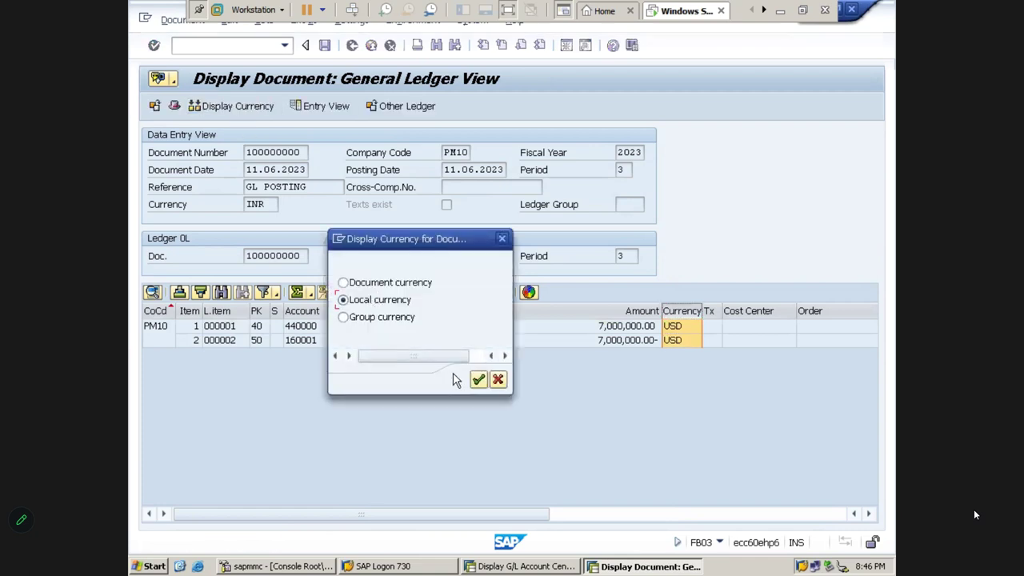
left_click(478, 381)
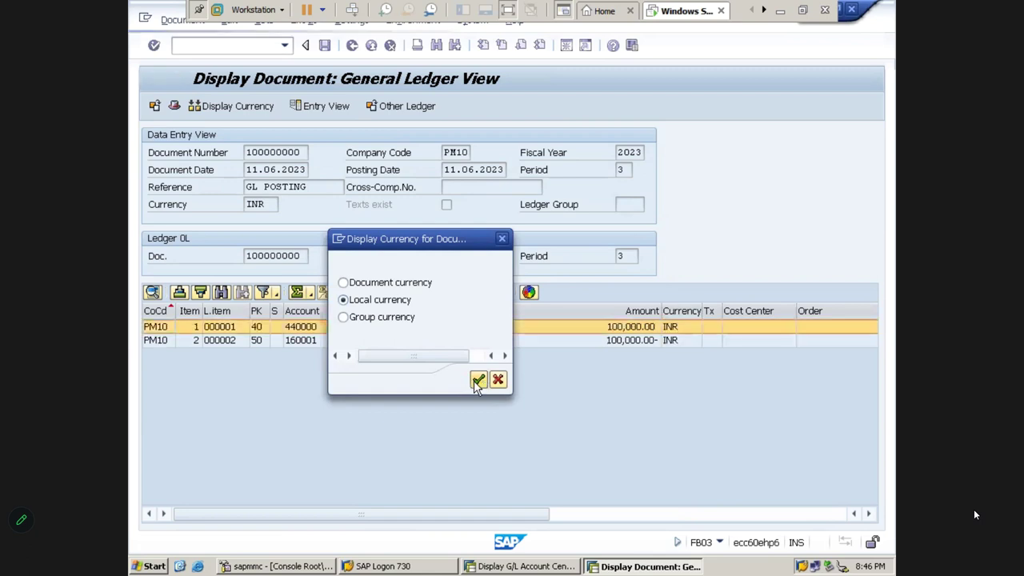
left_click(682, 311)
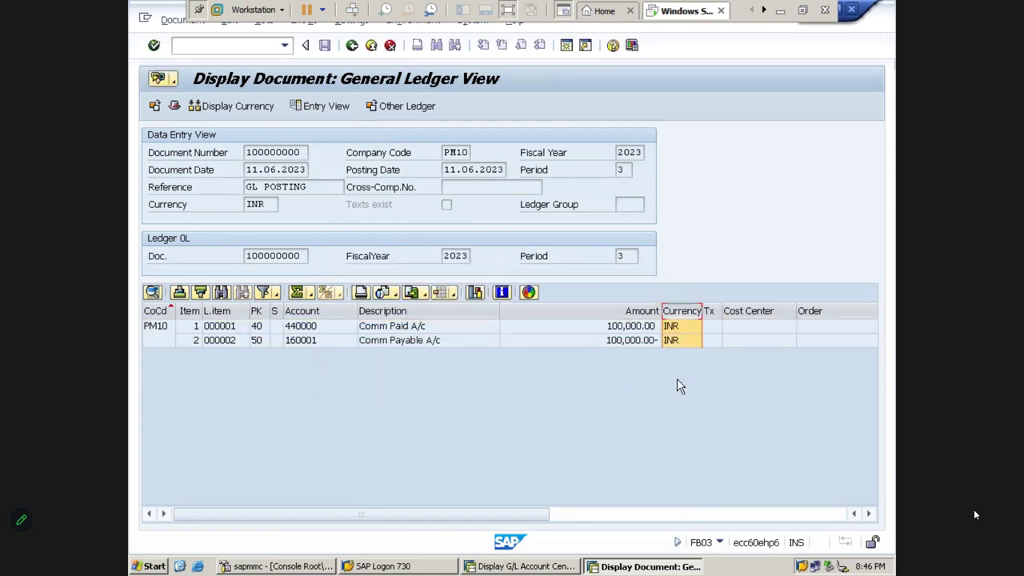
Set the display back to document currency and check the currency column of both line items.
left_click(227, 105)
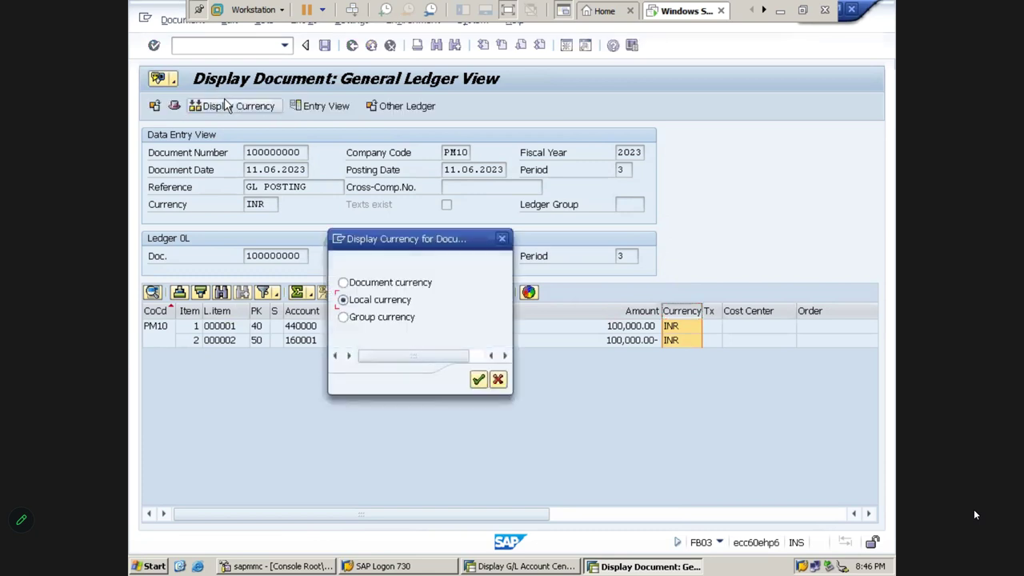
left_click(381, 287)
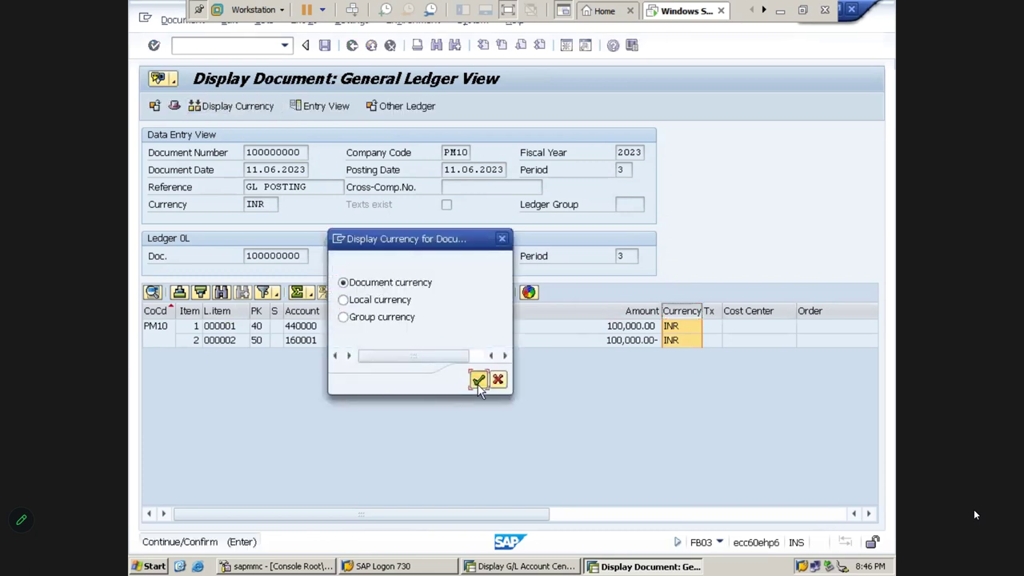
left_click(479, 380)
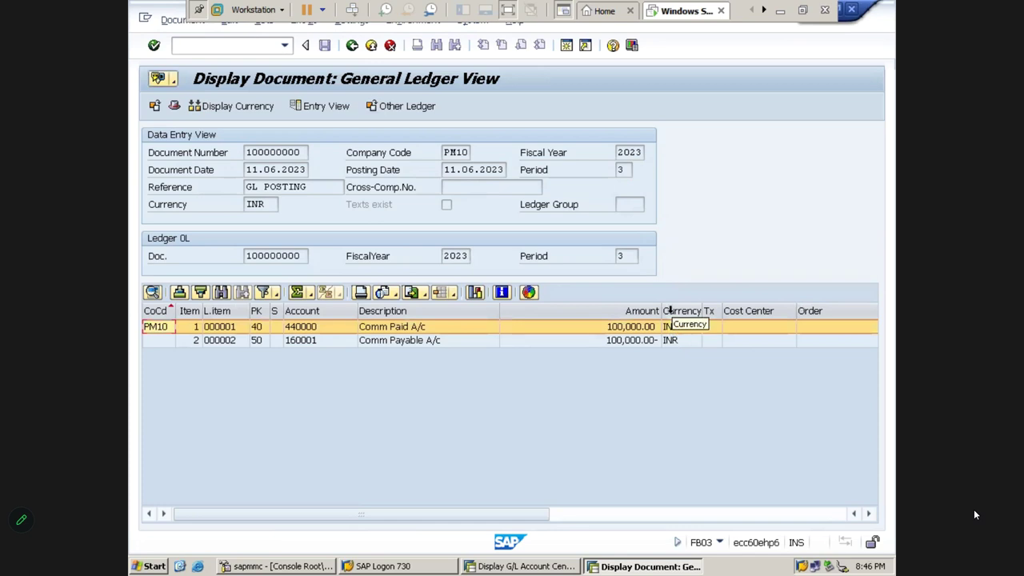
left_click(676, 312)
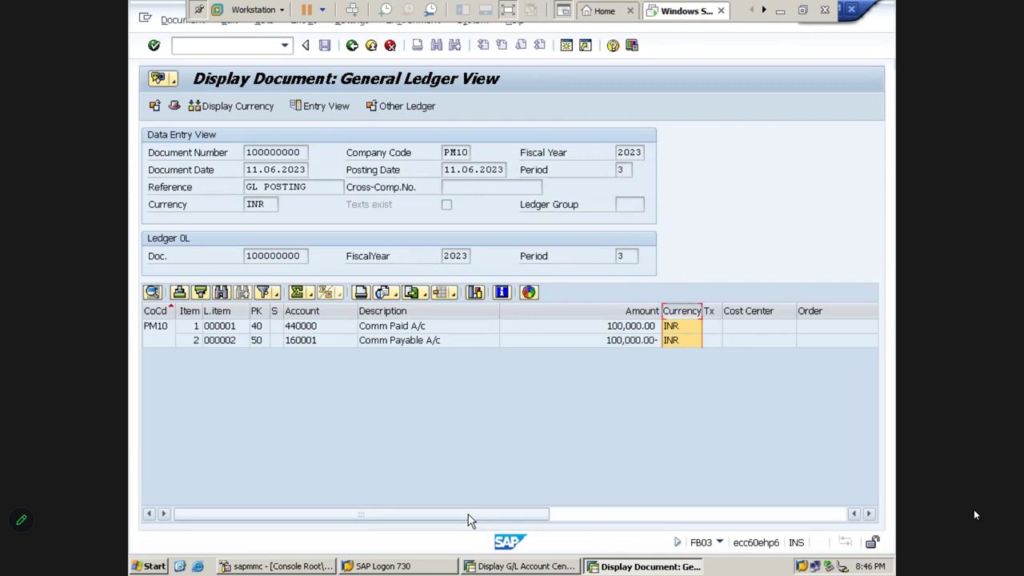
Check the profit center and segment columns of both line items in the general ledger view.
left_click(869, 515)
left_click(869, 516)
left_click(869, 516)
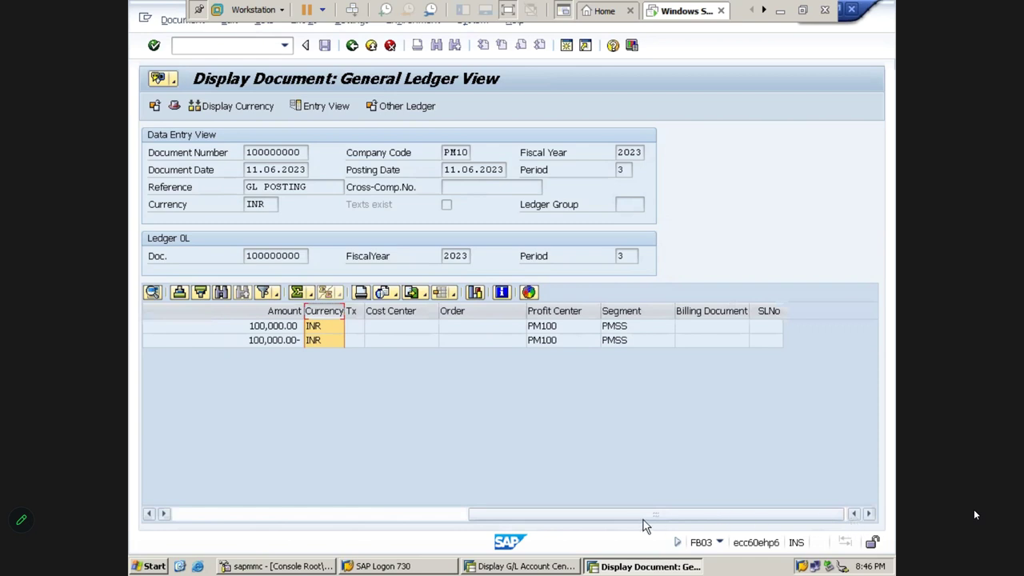
left_click(592, 312)
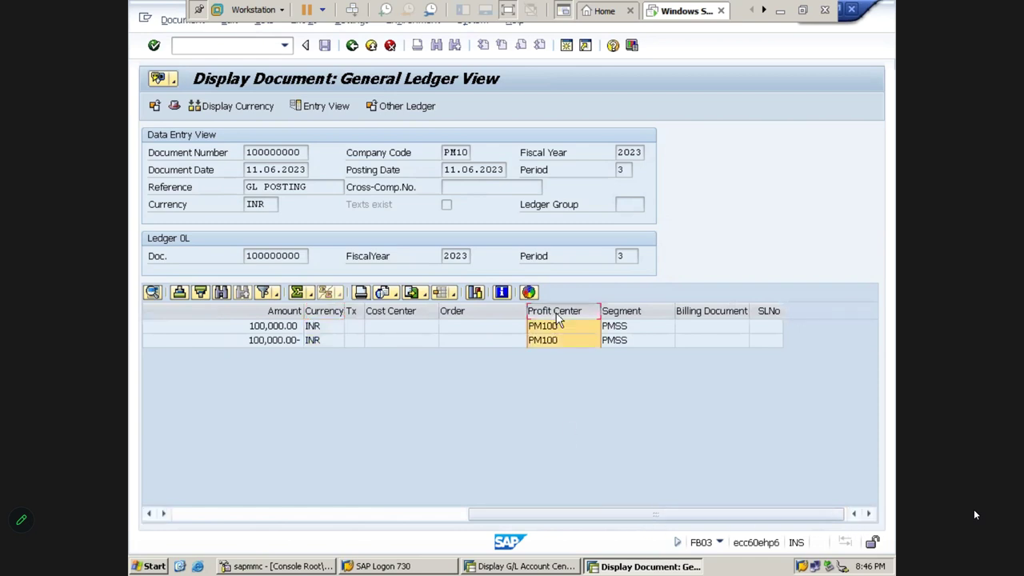
left_click(621, 315)
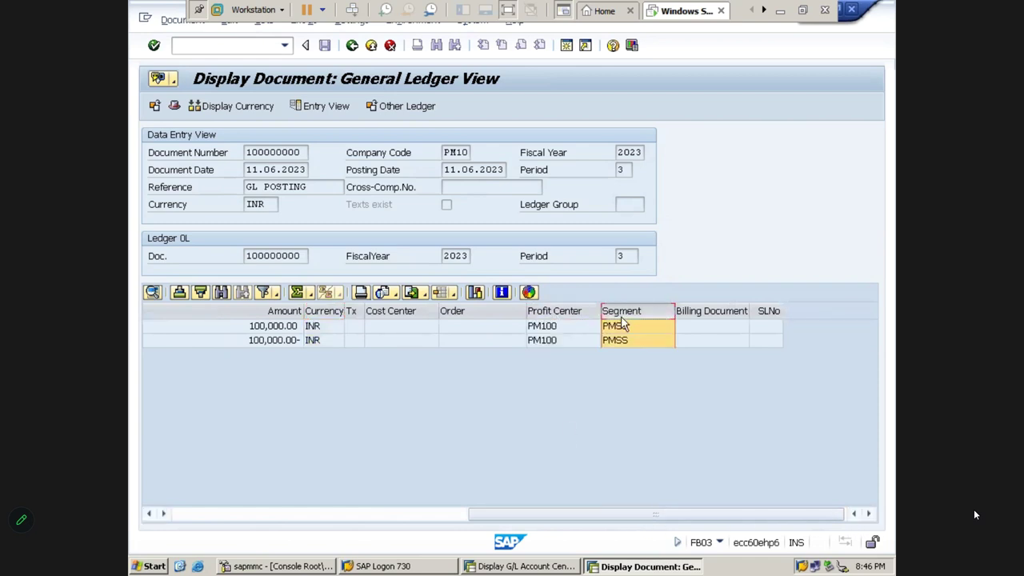
left_click(762, 332)
left_click(401, 344)
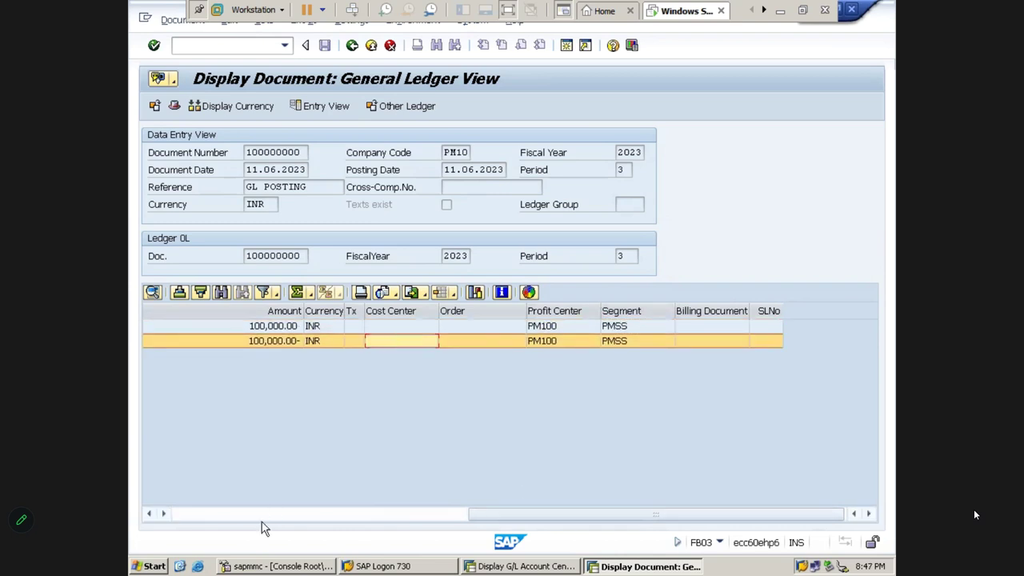
Check the account numbers of both line items and the description of the commission payable line.
left_click(196, 516)
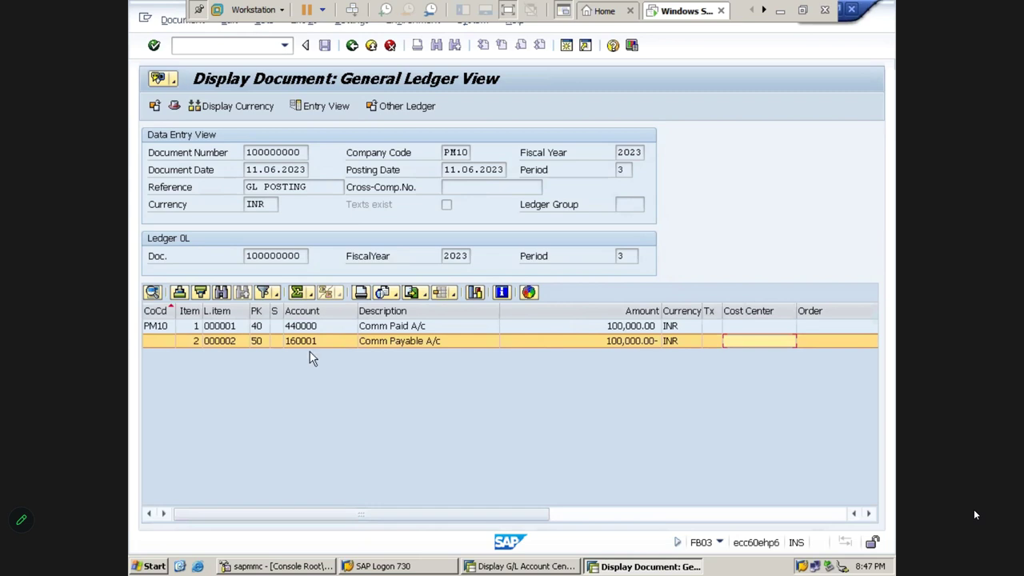
left_click(312, 312)
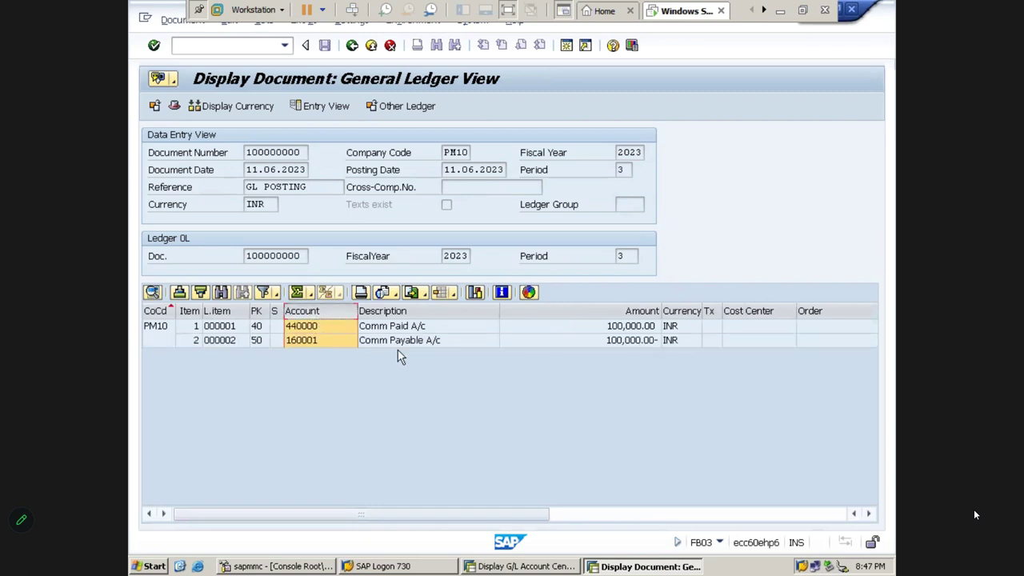
left_click(444, 341)
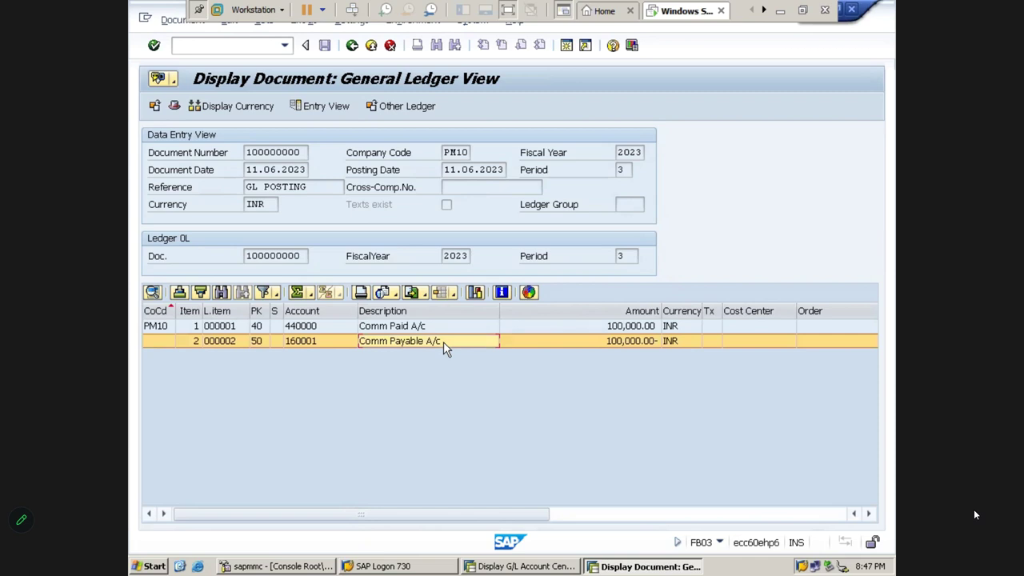
Re-examine the profit center and segment assignments of the two line items, and return towards the account columns.
left_click(867, 515)
left_click(868, 514)
left_click(867, 515)
left_click(867, 514)
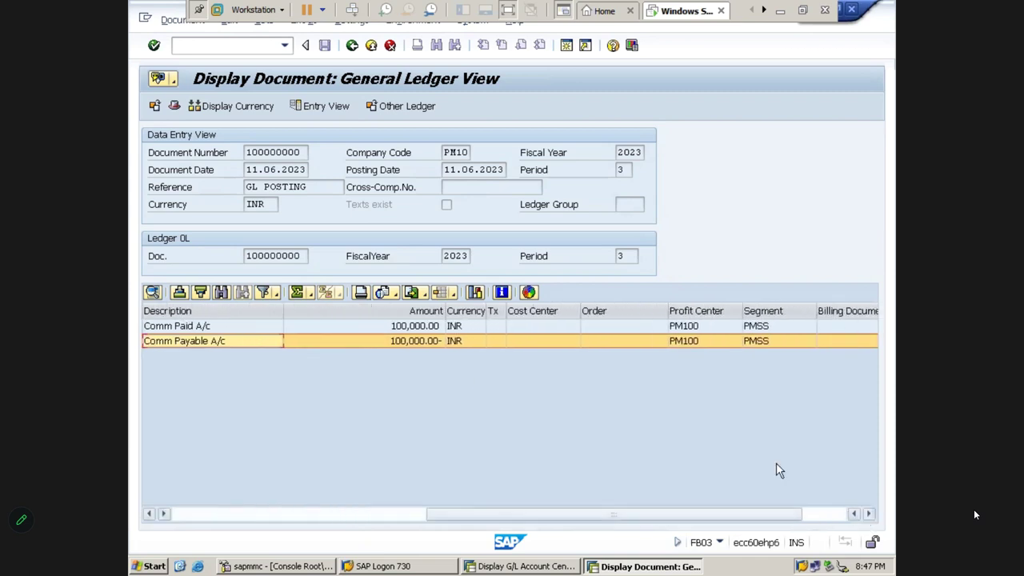
left_click(693, 310)
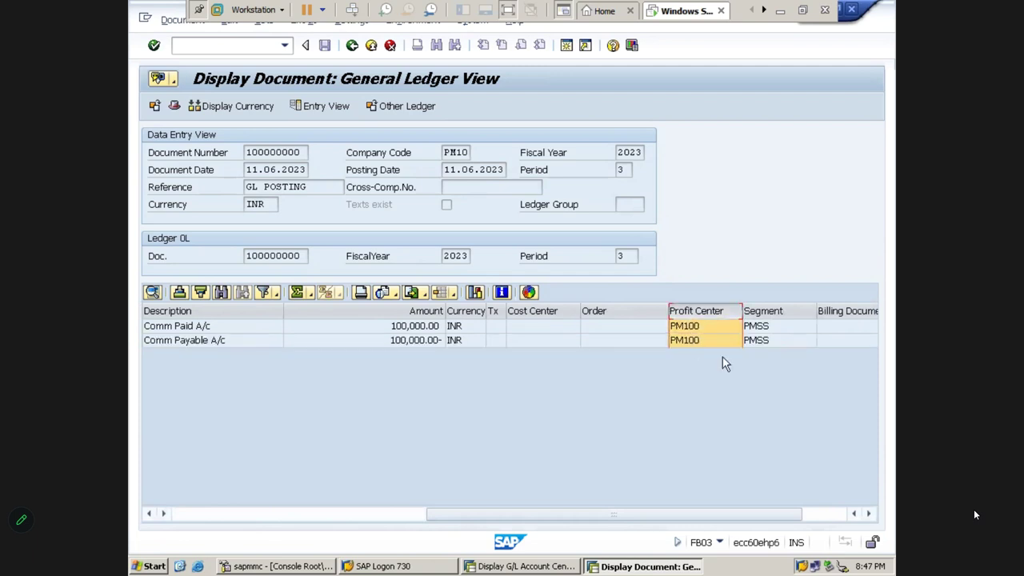
left_click(764, 311)
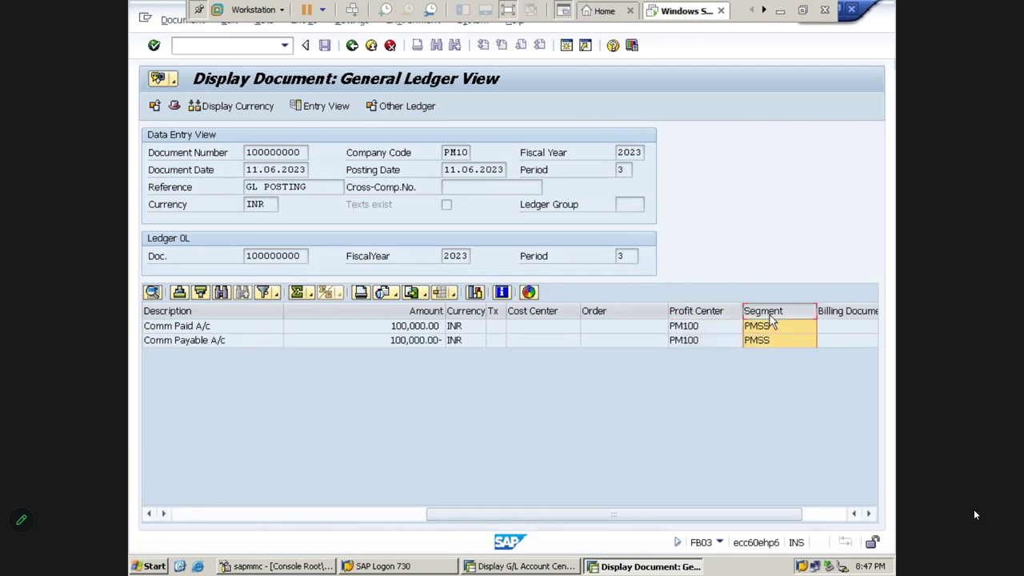
left_click(870, 514)
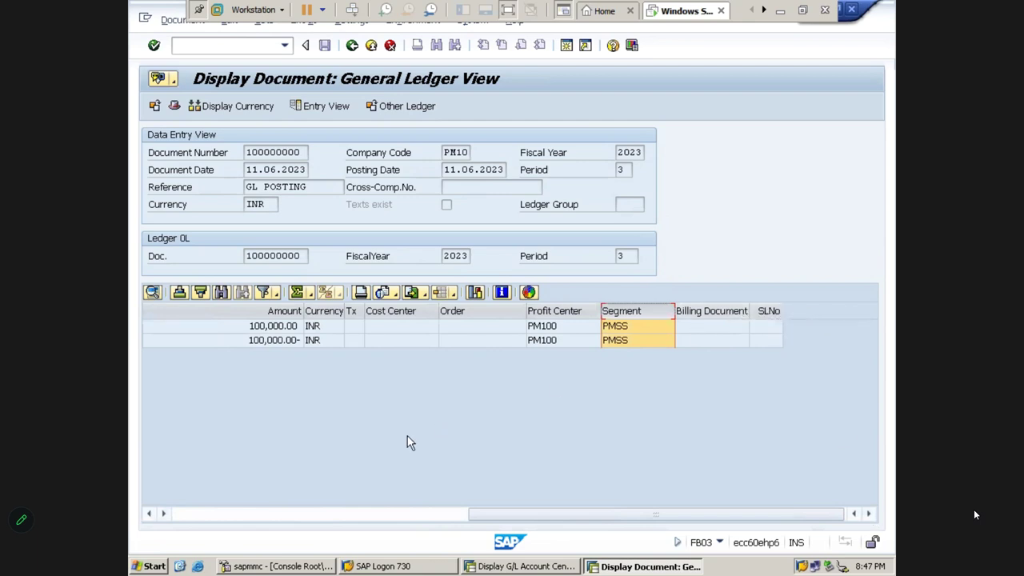
left_click(150, 515)
left_click(149, 514)
left_click(150, 515)
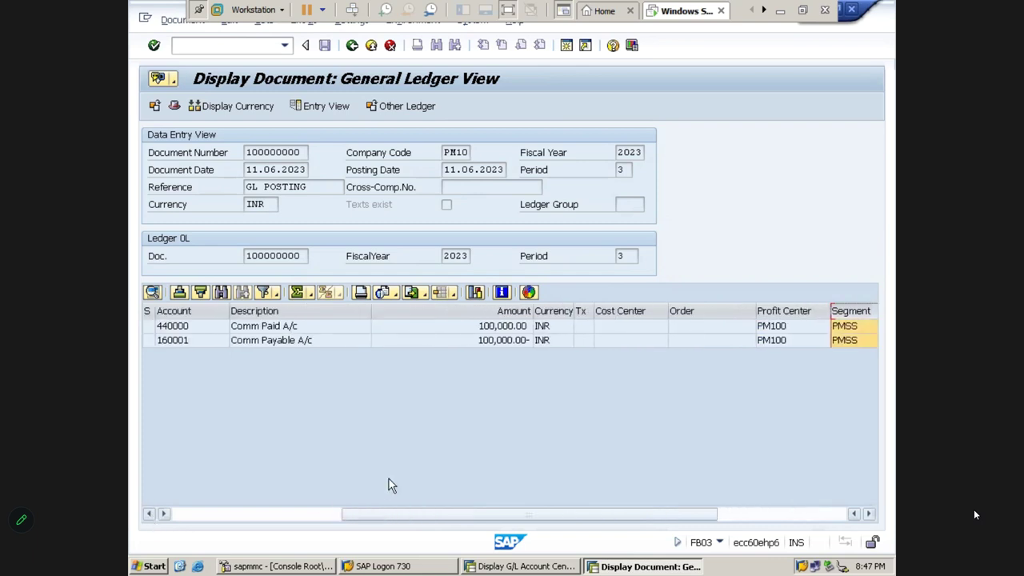
Change the line item layout to add Business Area to the displayed columns.
left_click(454, 298)
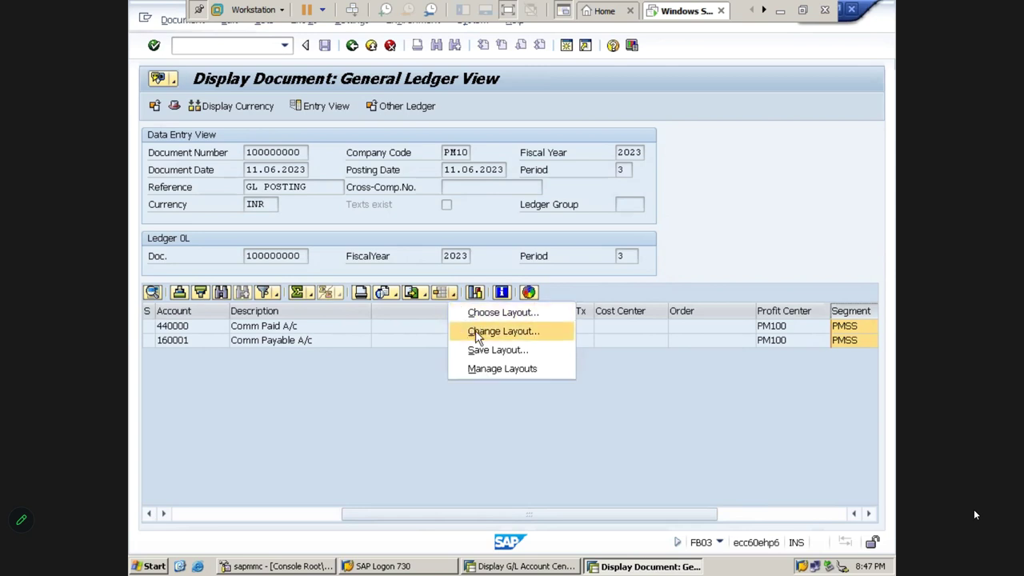
left_click(480, 331)
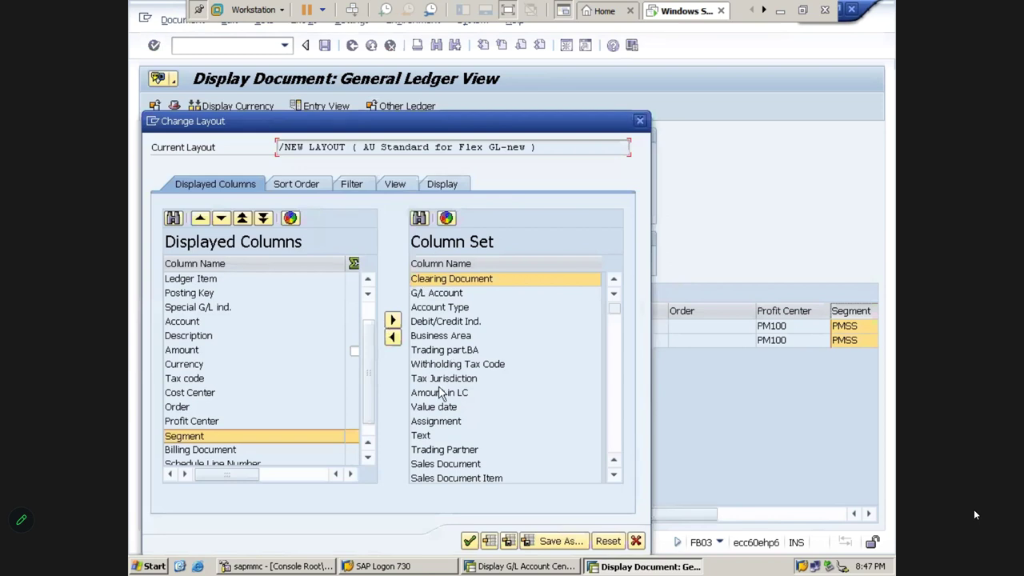
left_click(423, 338)
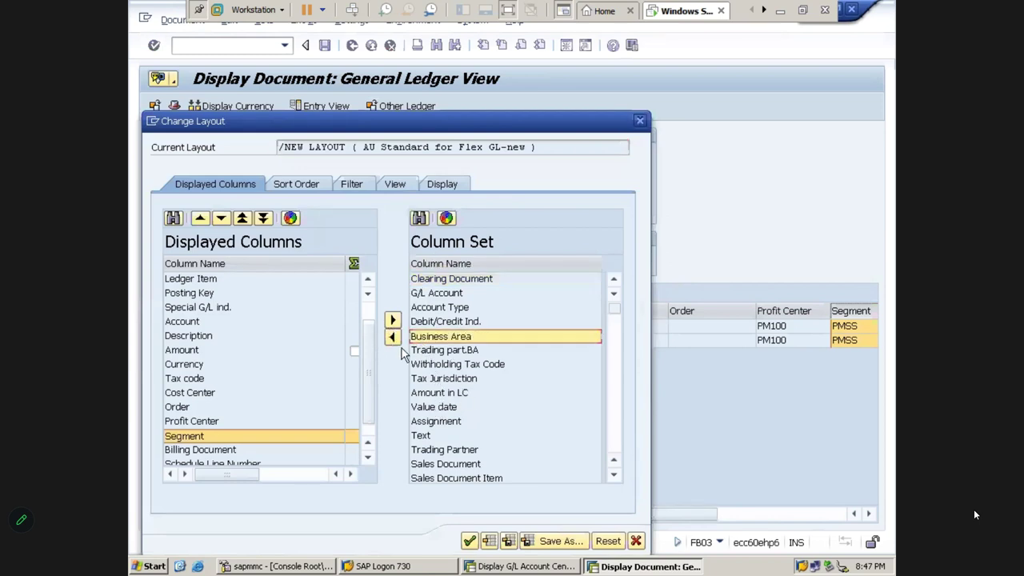
left_click(392, 338)
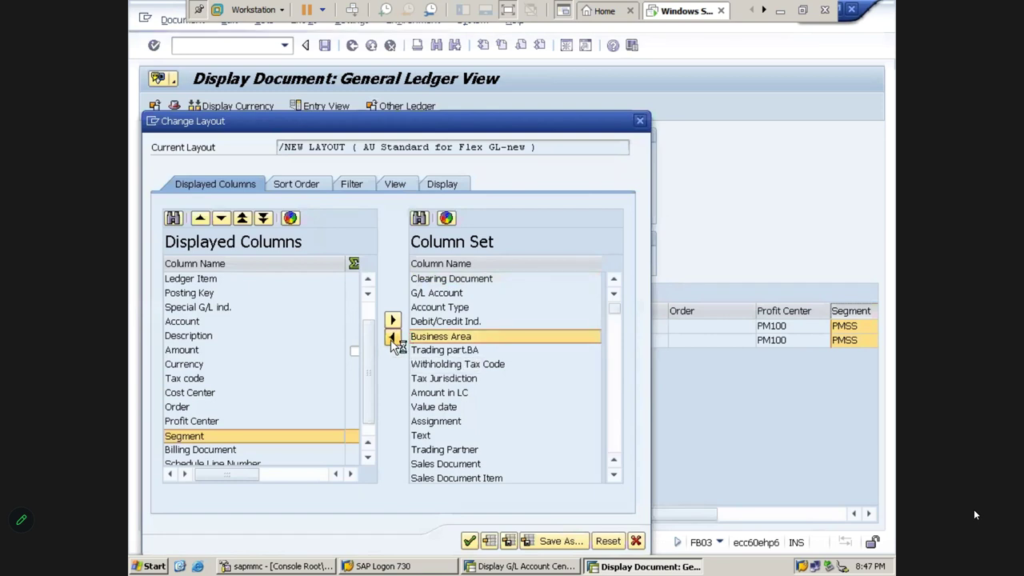
left_click(470, 542)
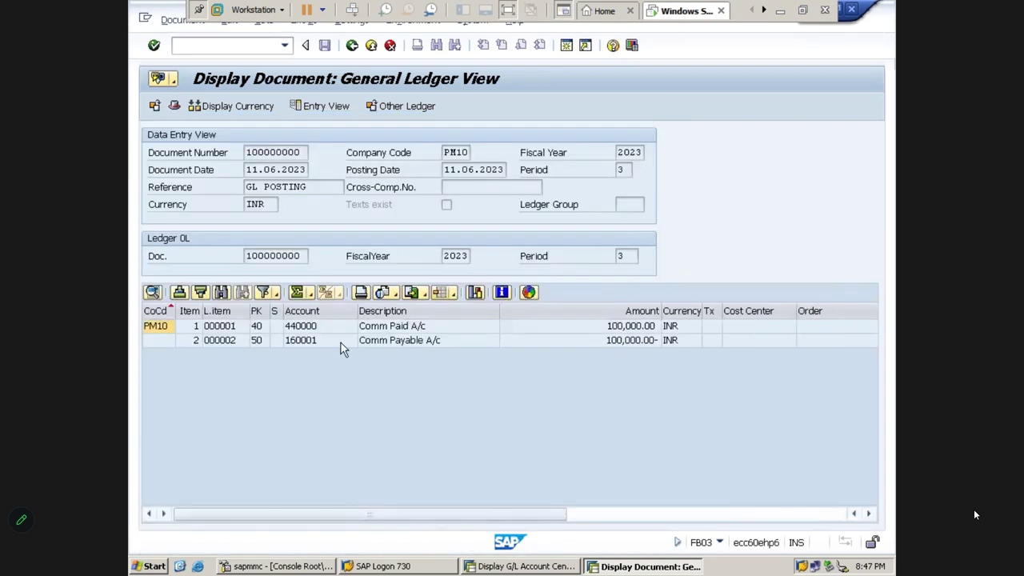
Examine both line items' descriptions, the payable amount, and the profit center, business area and segment columns.
left_click(390, 330)
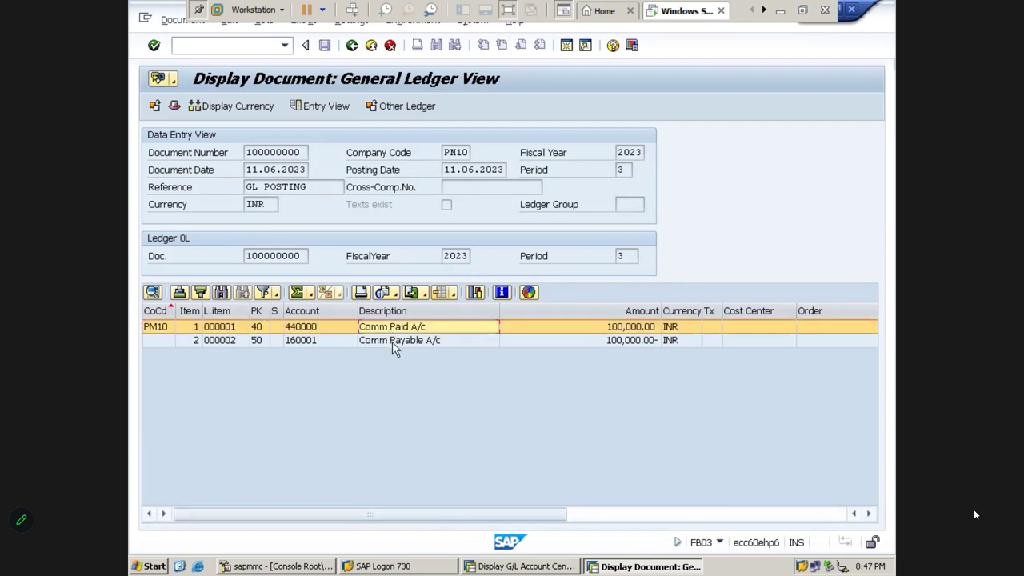
left_click(392, 342)
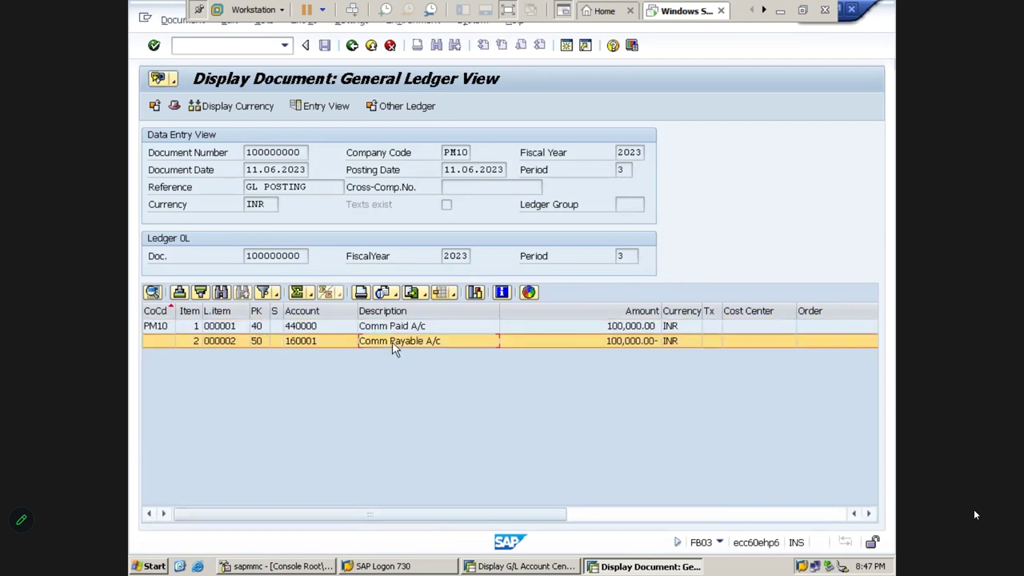
left_click(599, 339)
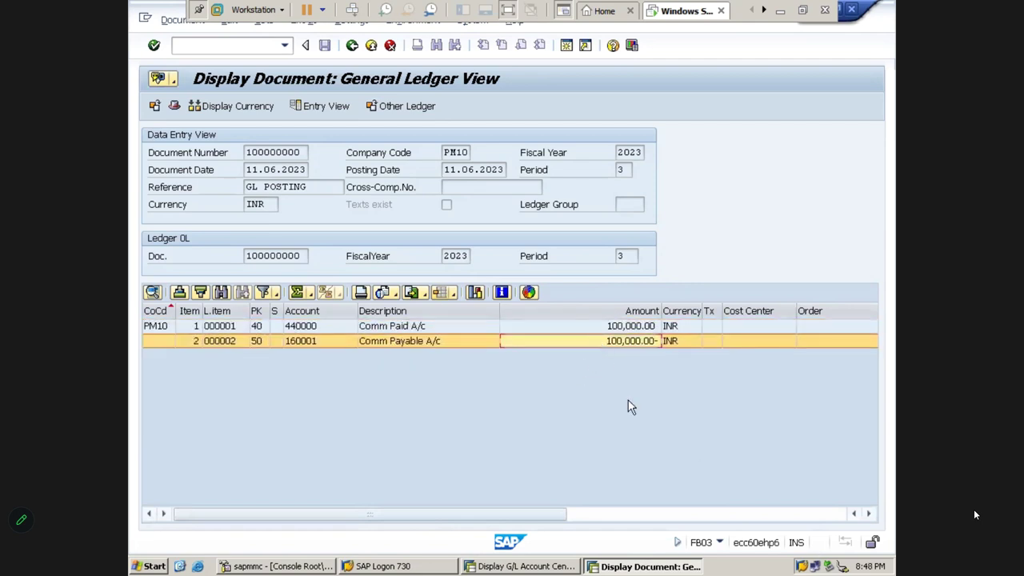
left_click(870, 515)
left_click(870, 515)
left_click(870, 515)
left_click(870, 515)
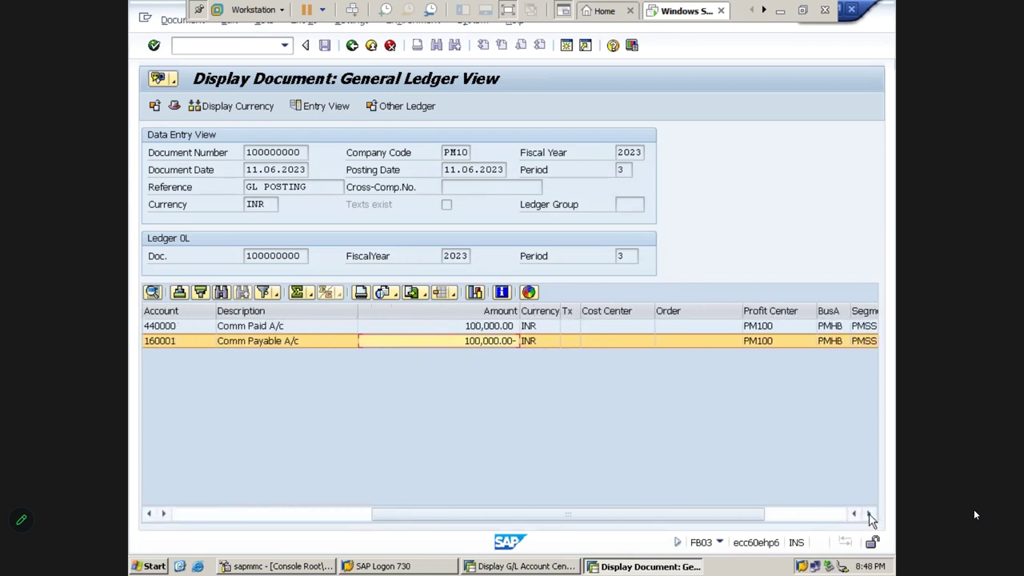
left_click(764, 314)
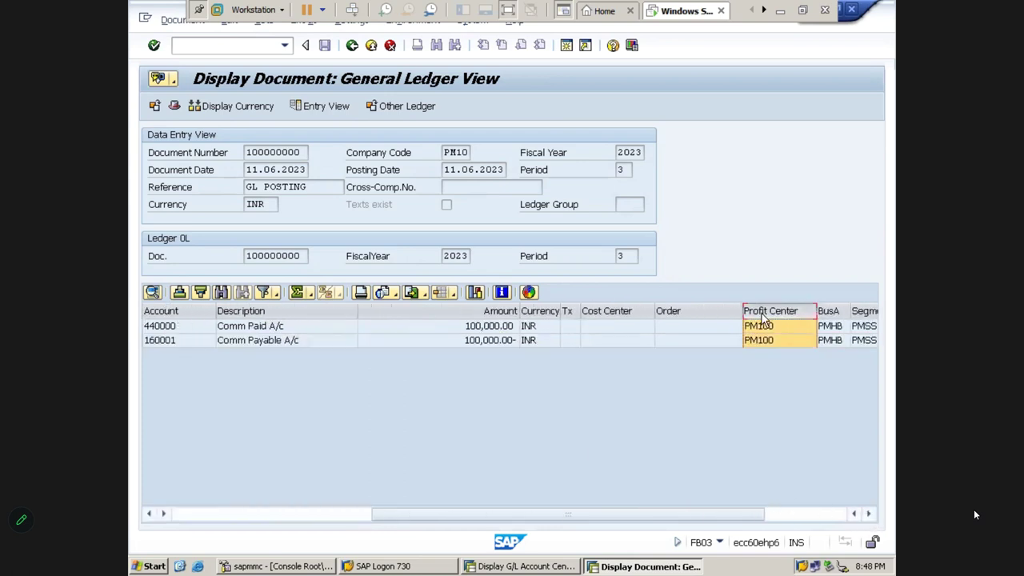
left_click(831, 312)
left_click(860, 312)
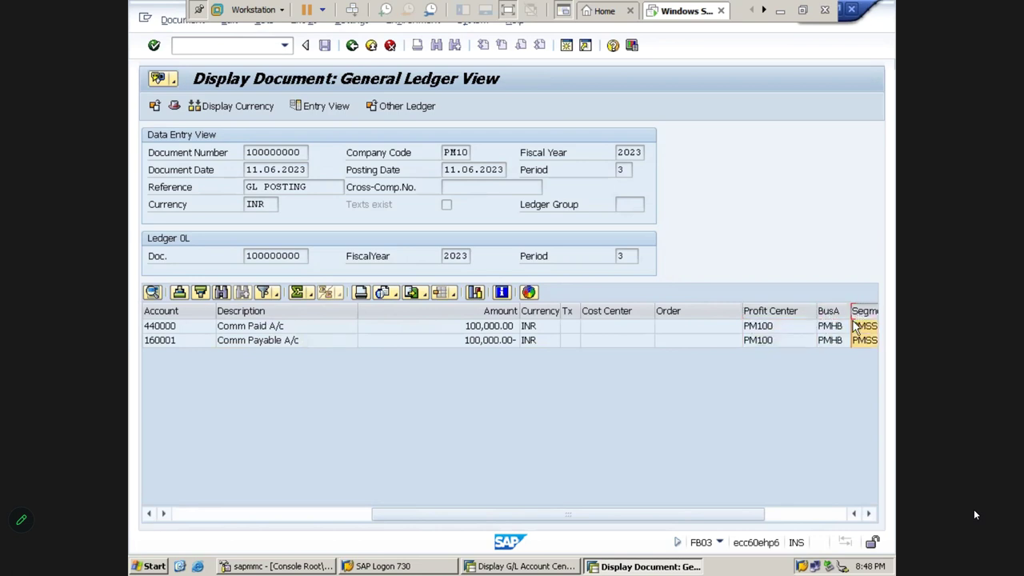
left_click(870, 515)
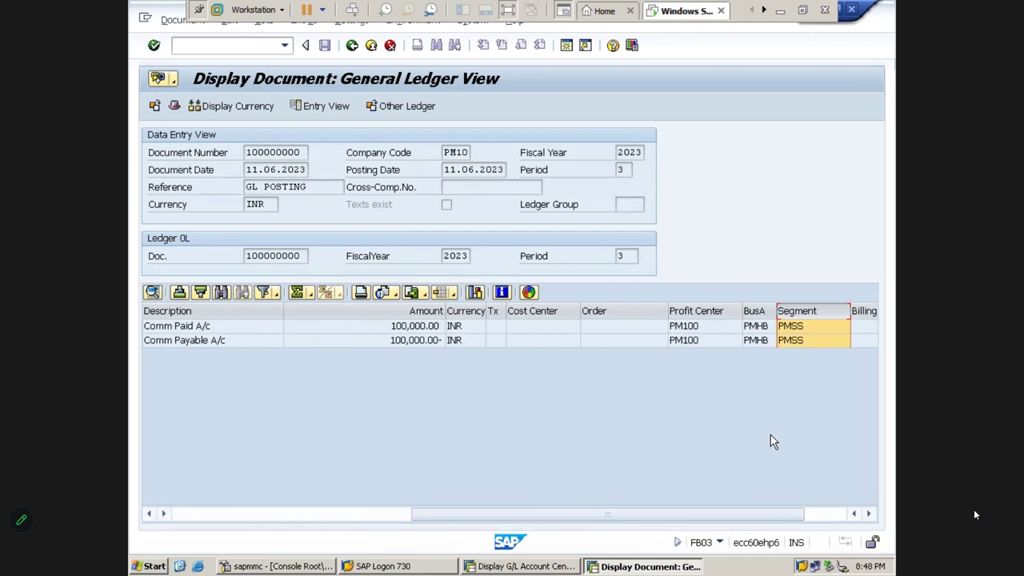
End the document display with /n and return to SAP Easy Access.
left_click(263, 49)
type("/n")
key("Return")
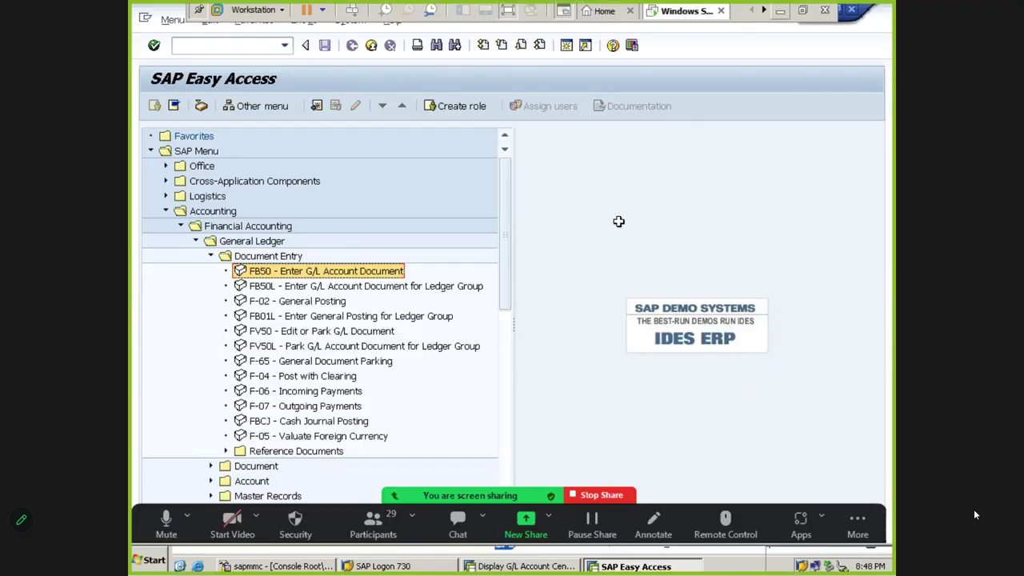
Switch to the SAP FI_New workbook in Excel and fill the GL outgoing Payment heading row, R8:U8, with orange.
key("alt+Tab")
left_click(469, 276)
left_click(388, 325)
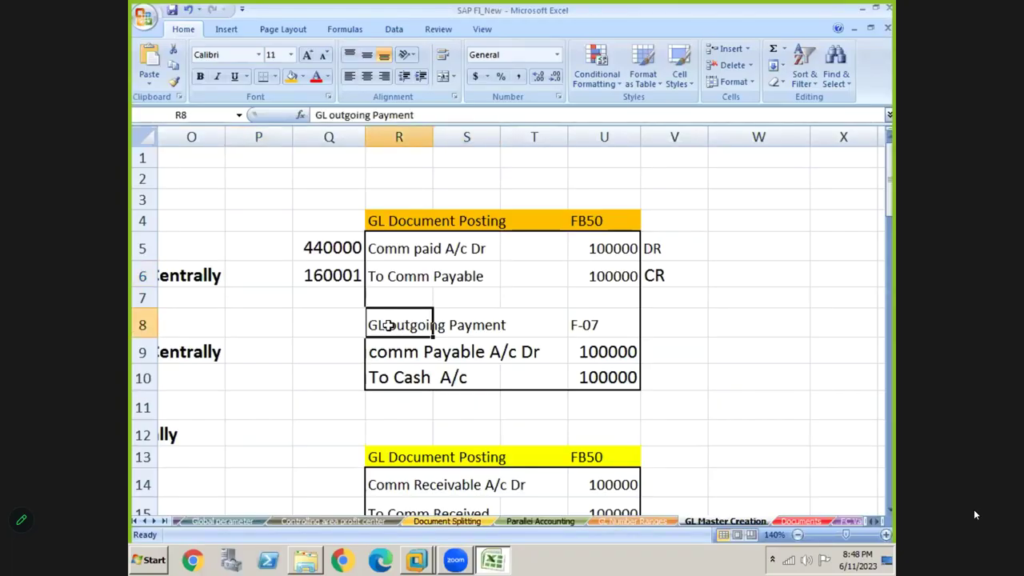
key("shift+Right")
key("shift+Right")
key("shift+Right")
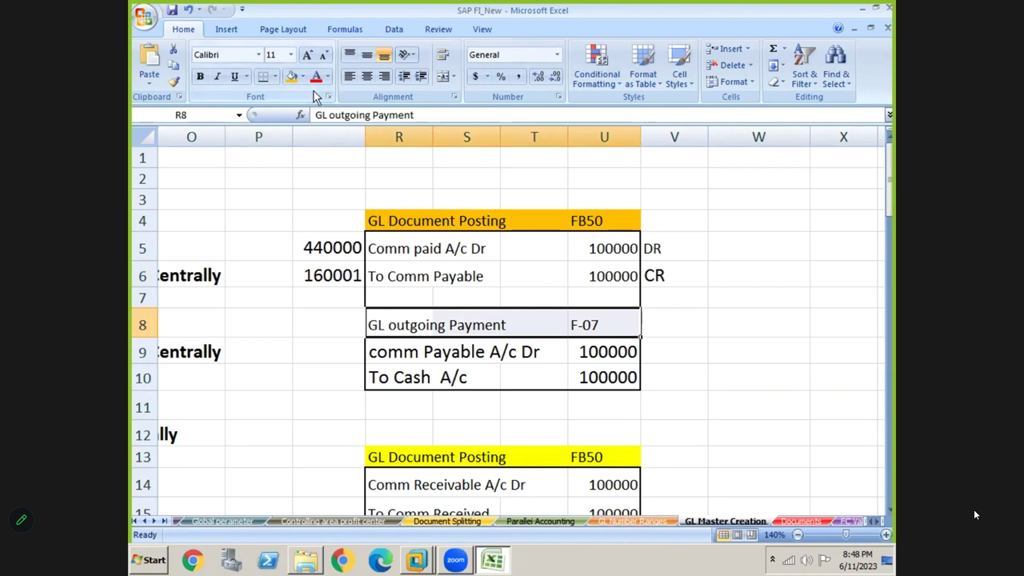
left_click(292, 76)
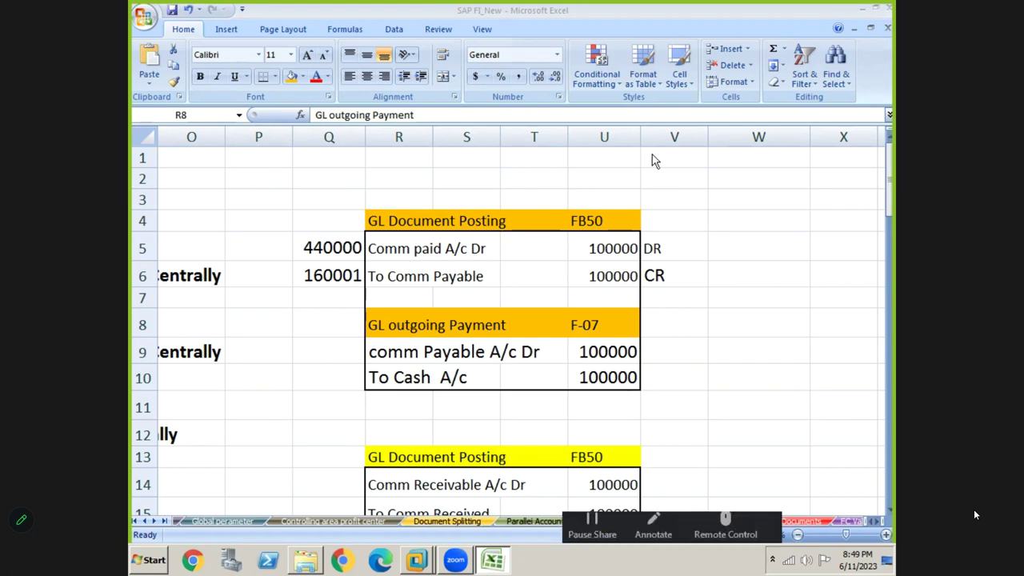
Check the transaction code for GL outgoing Payment in the worksheet, and switch back to SAP.
left_click(321, 328)
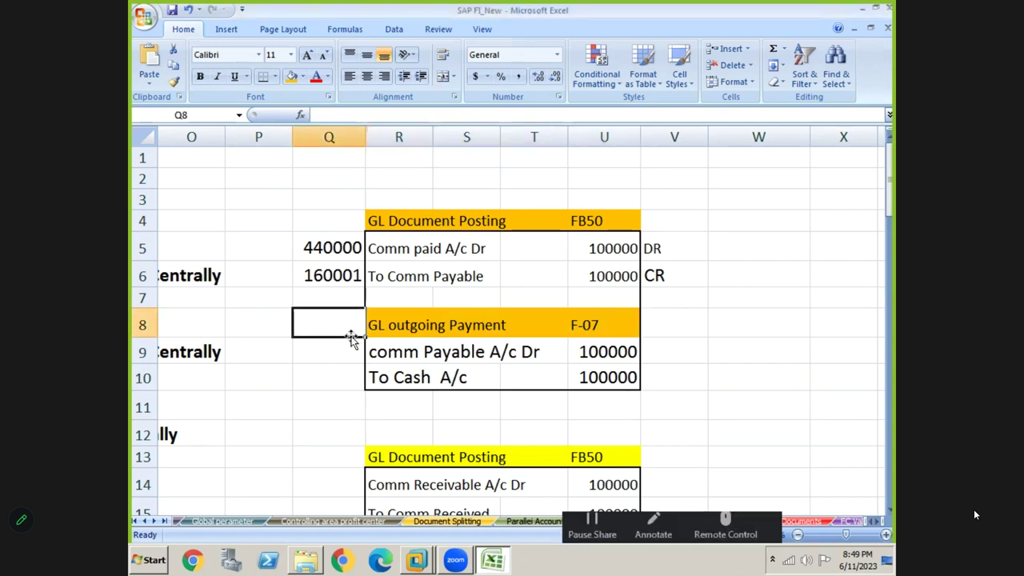
left_click(594, 335)
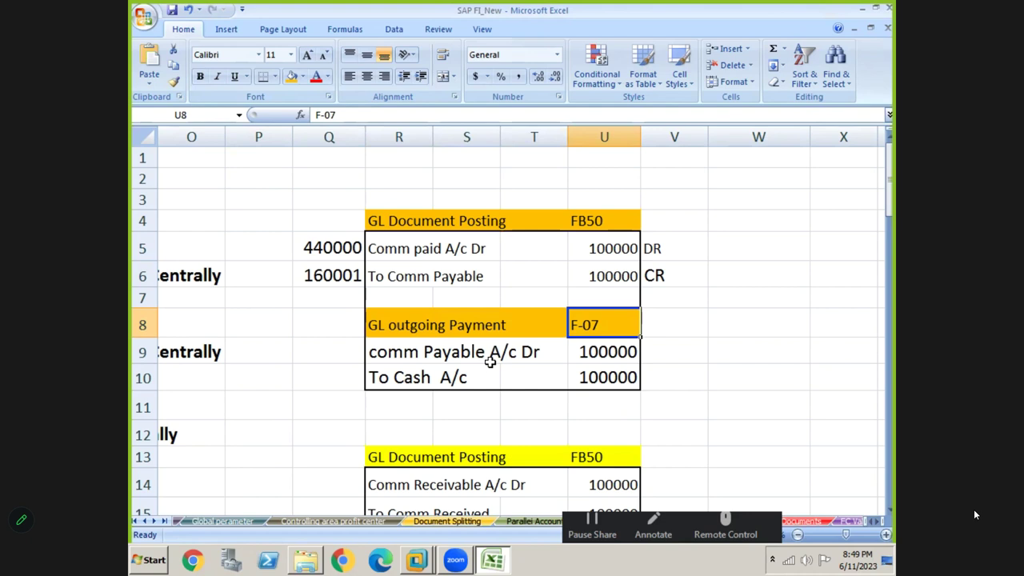
key("alt+Tab")
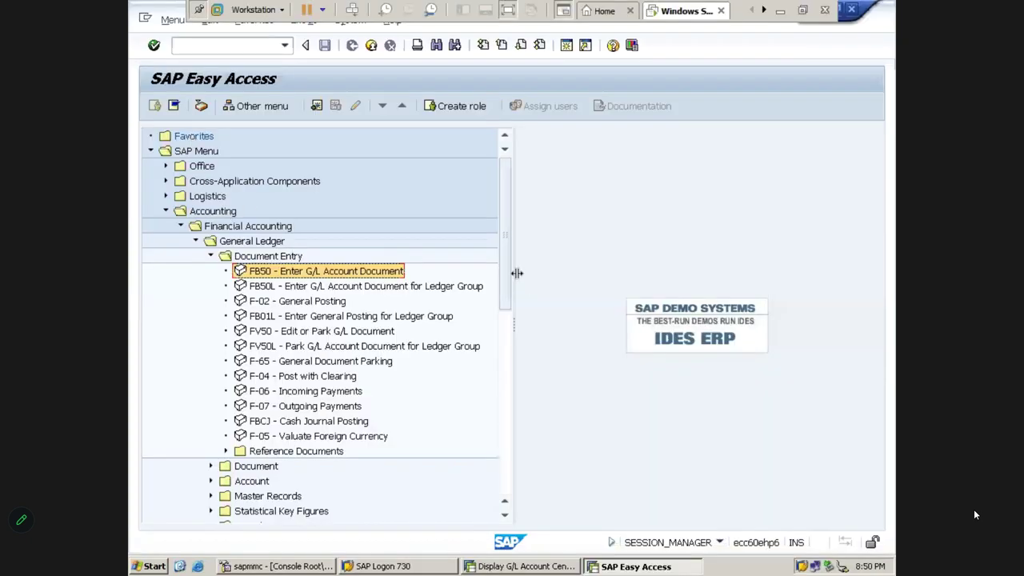
Trace the SAP menu path Accounting > Financial Accounting > General Ledger > Document Entry and open F-07 - Outgoing Payments.
left_click(194, 153)
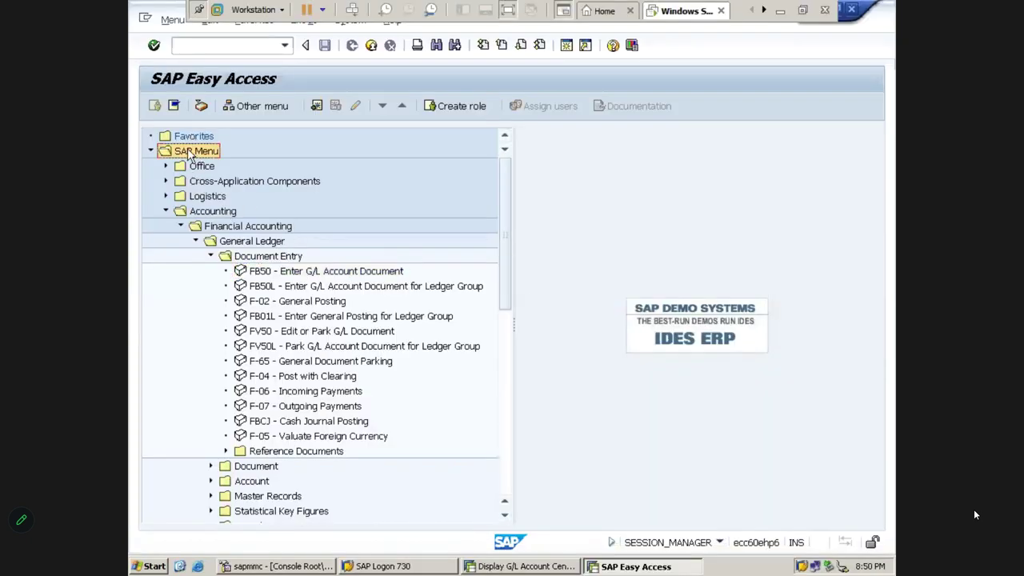
left_click(203, 214)
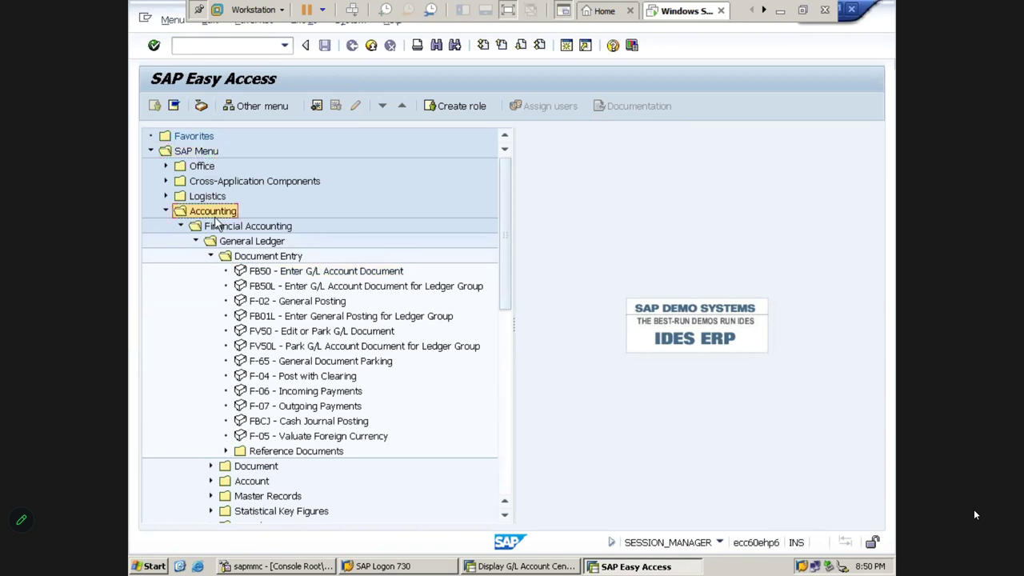
left_click(229, 230)
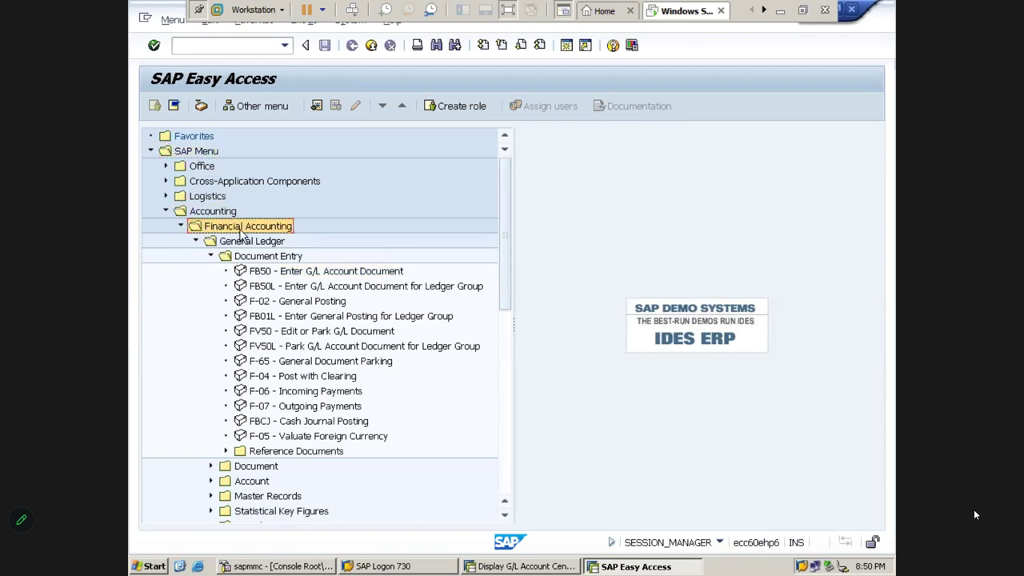
left_click(237, 247)
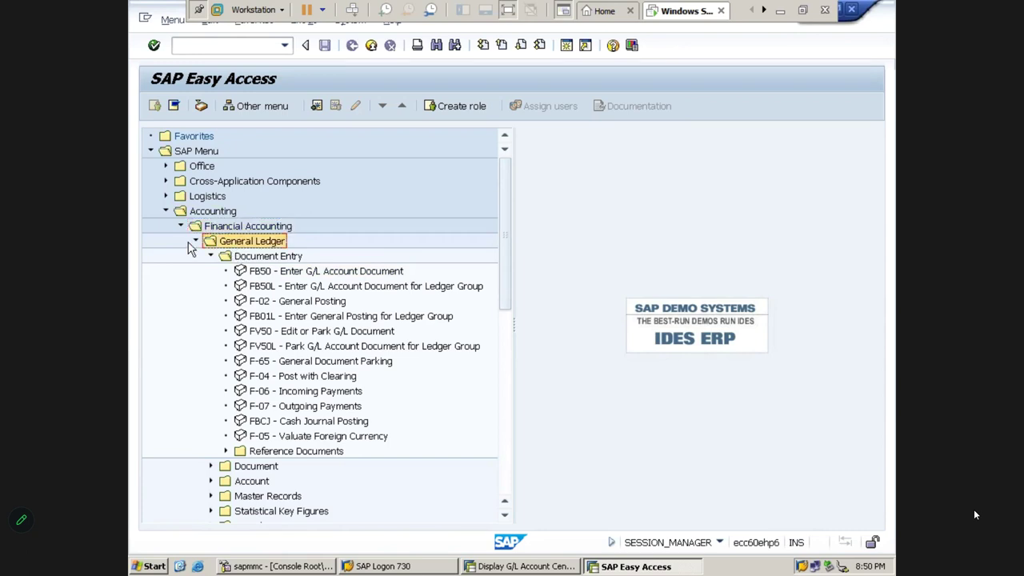
left_click(253, 260)
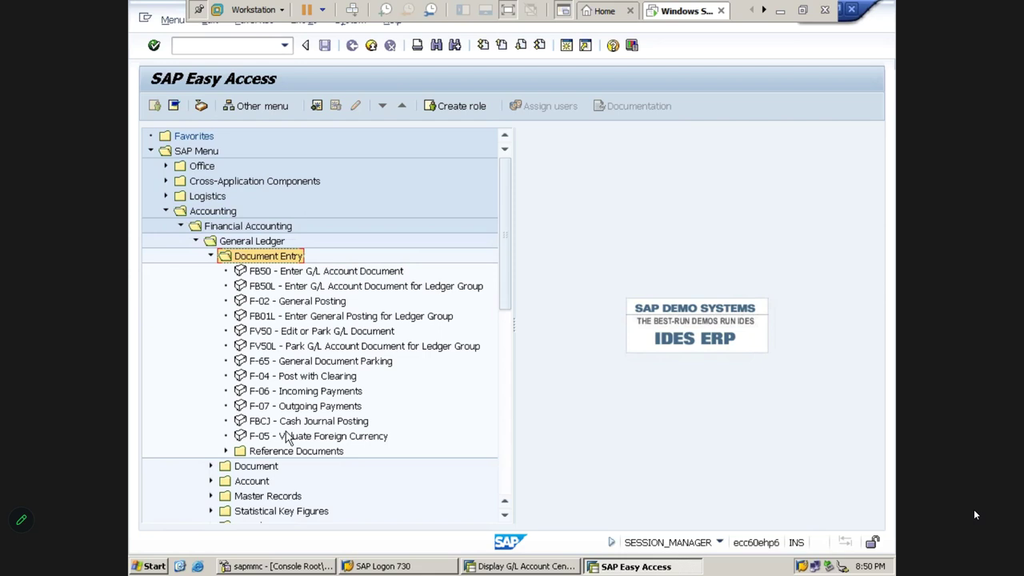
left_click(308, 397)
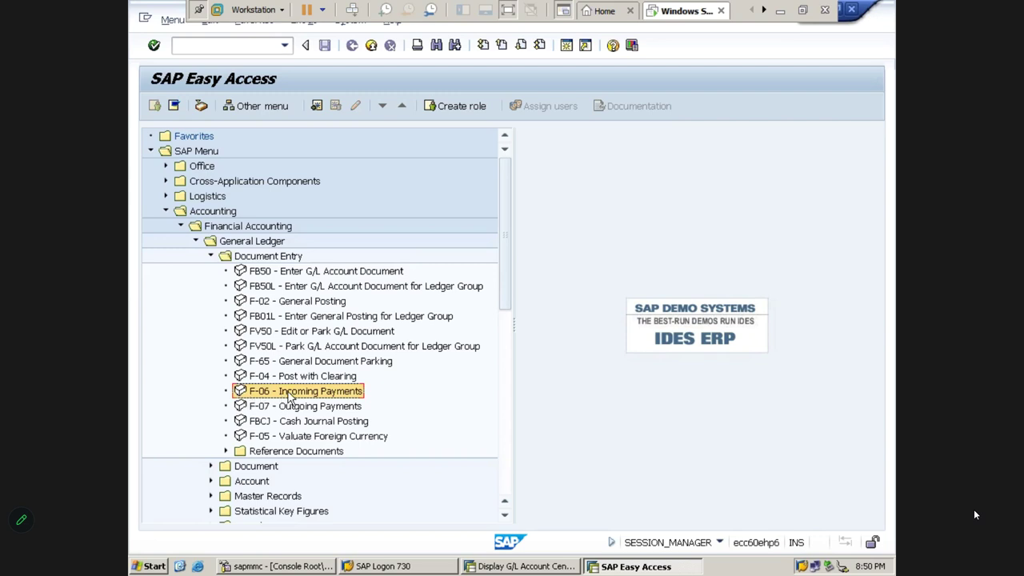
left_click(287, 408)
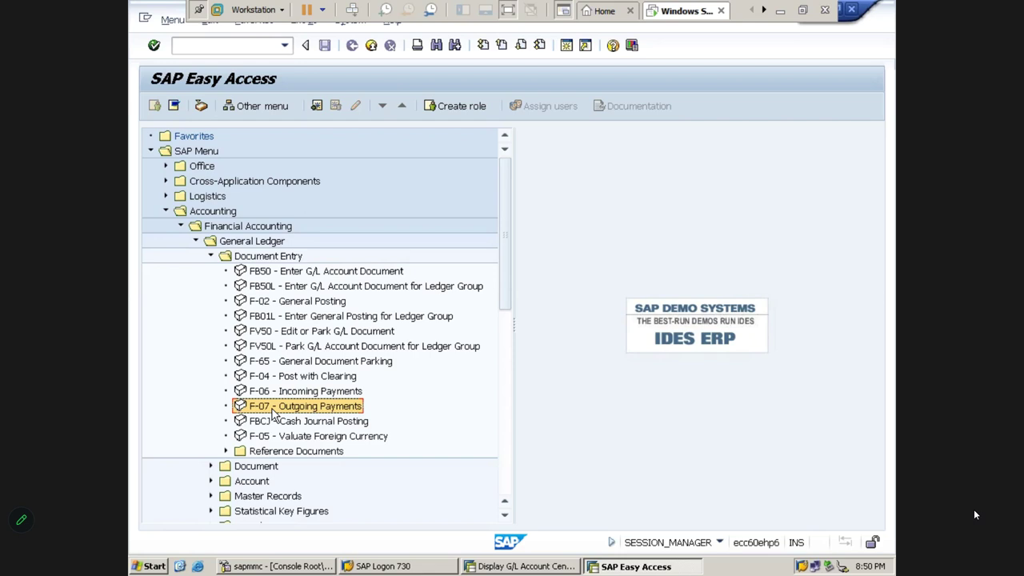
double_click(305, 406)
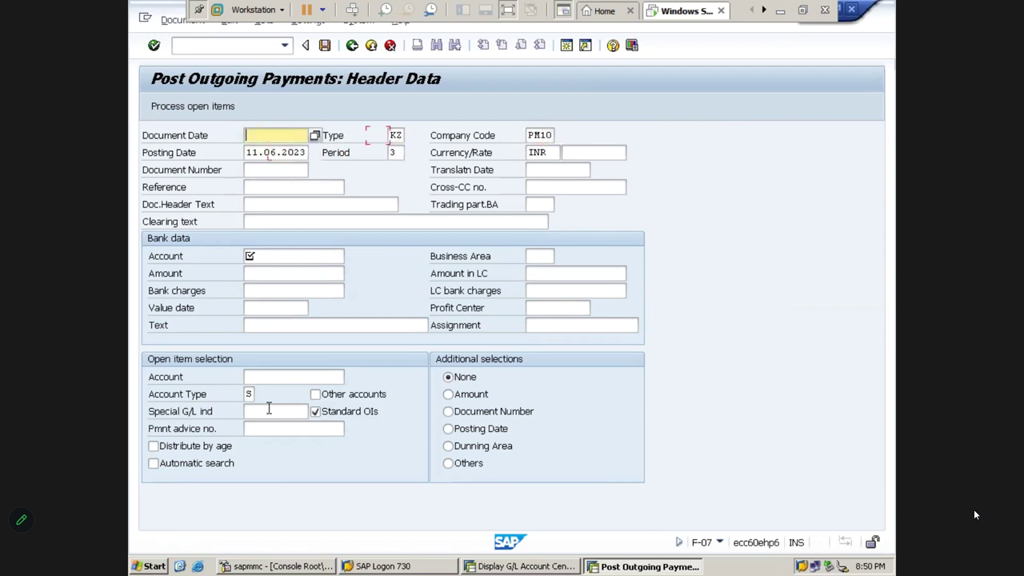
Set the payment header's document date to 11.06.2023 and its document type to SA, keeping the posting date, period and currency.
type("11.06.2023")
key("Tab")
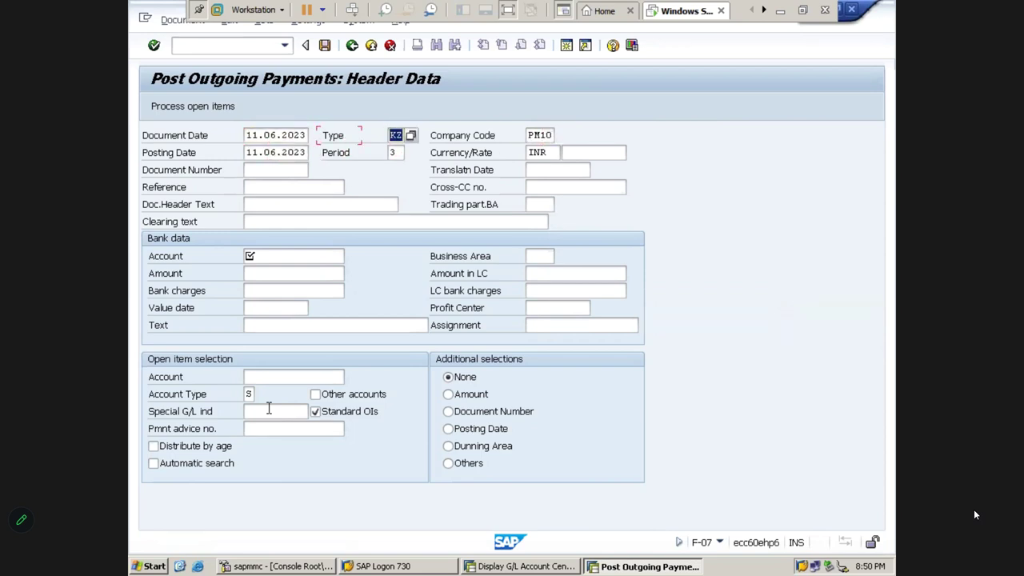
type("SA")
key("Tab")
key("Tab")
key("Tab")
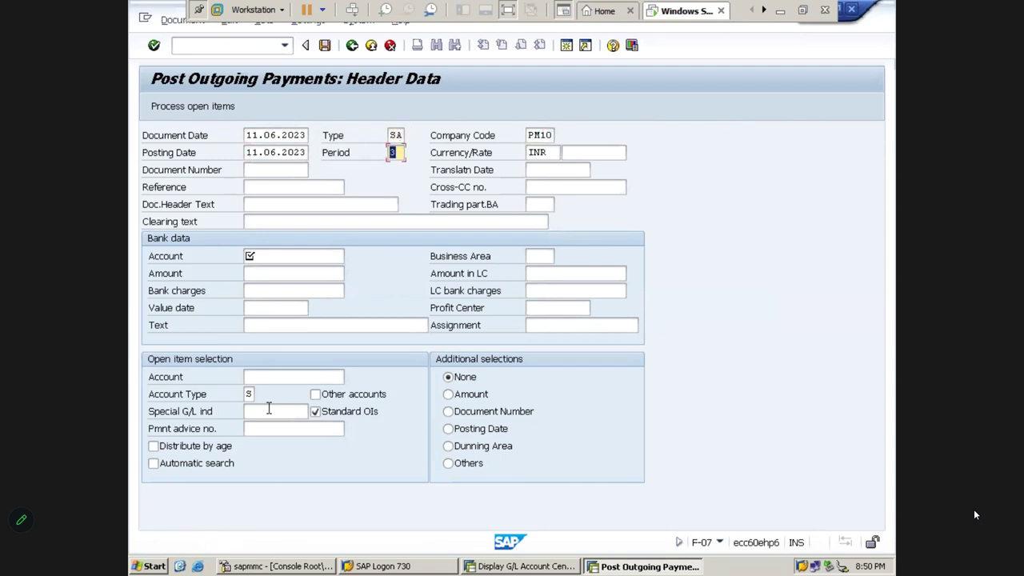
key("Tab")
key("Tab")
key("Tab")
key("Tab")
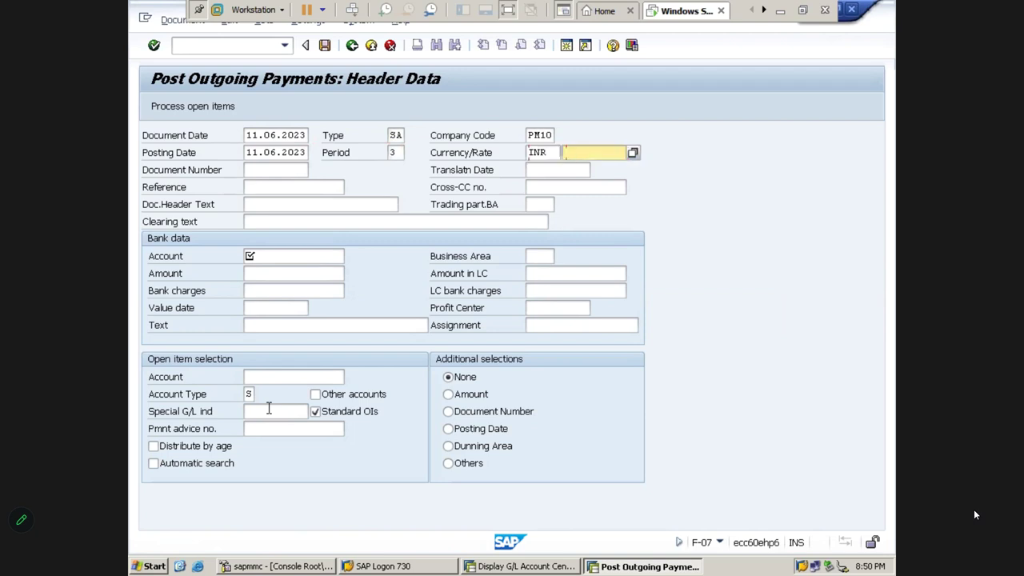
key("Tab")
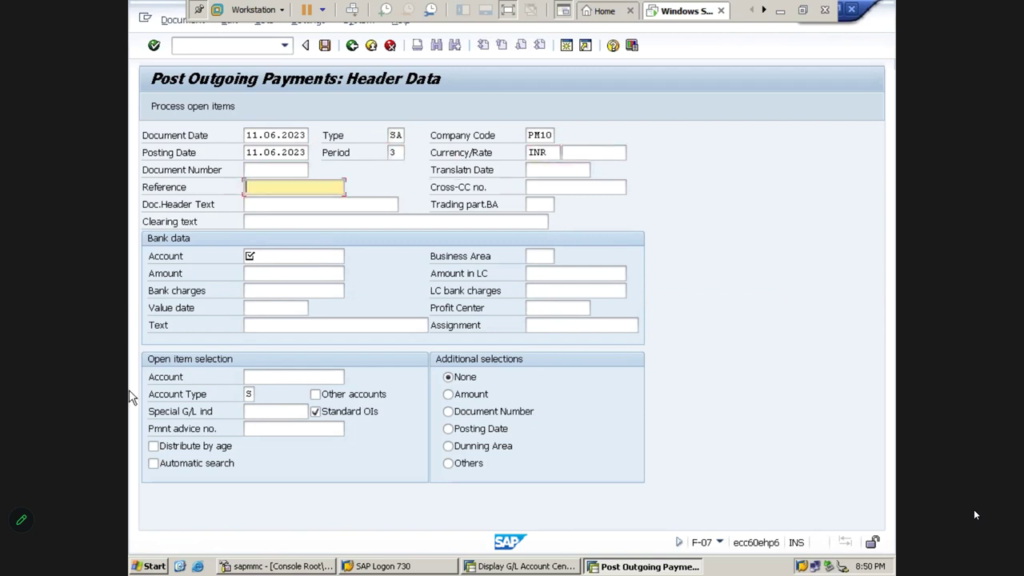
Enter GL PAYMENT as the payment's reference, skip the header and clearing texts, and go to the bank data account.
left_click(267, 169)
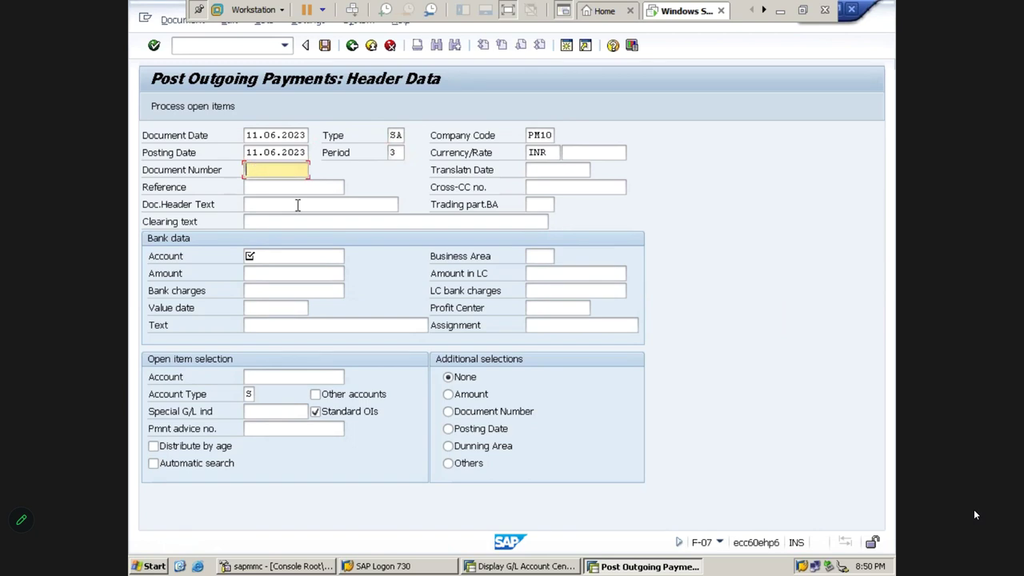
key("Down")
type("GL")
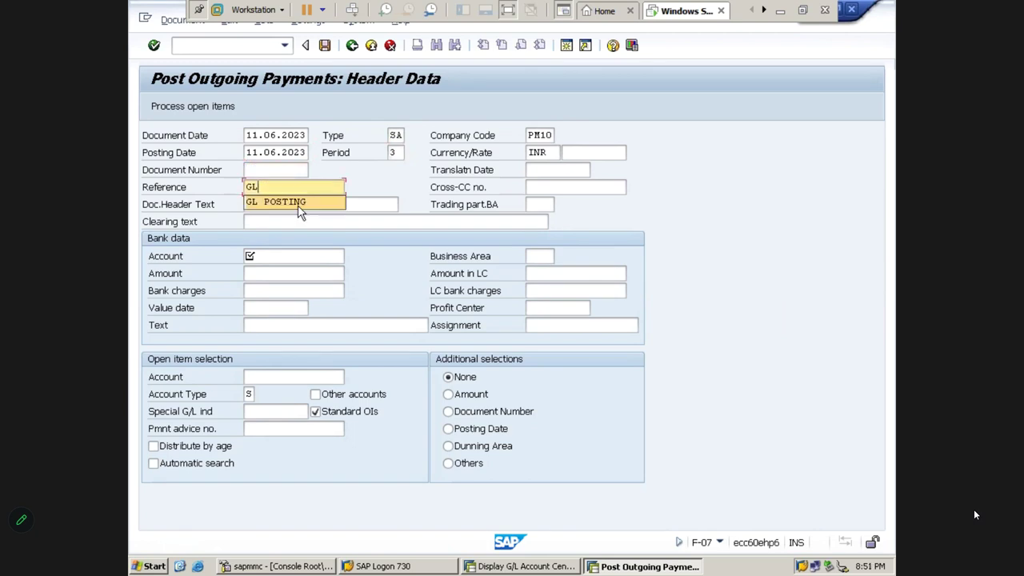
type(" POSTING")
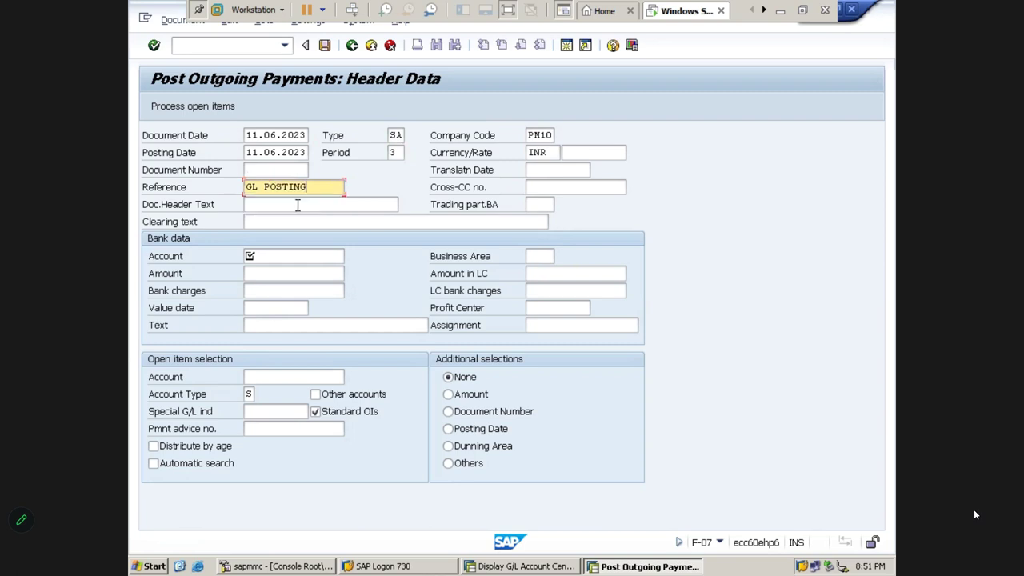
key("BackSpace")
key("BackSpace")
key("BackSpace")
type("AYMENT")
key("Tab")
key("Tab")
key("Tab")
key("Tab")
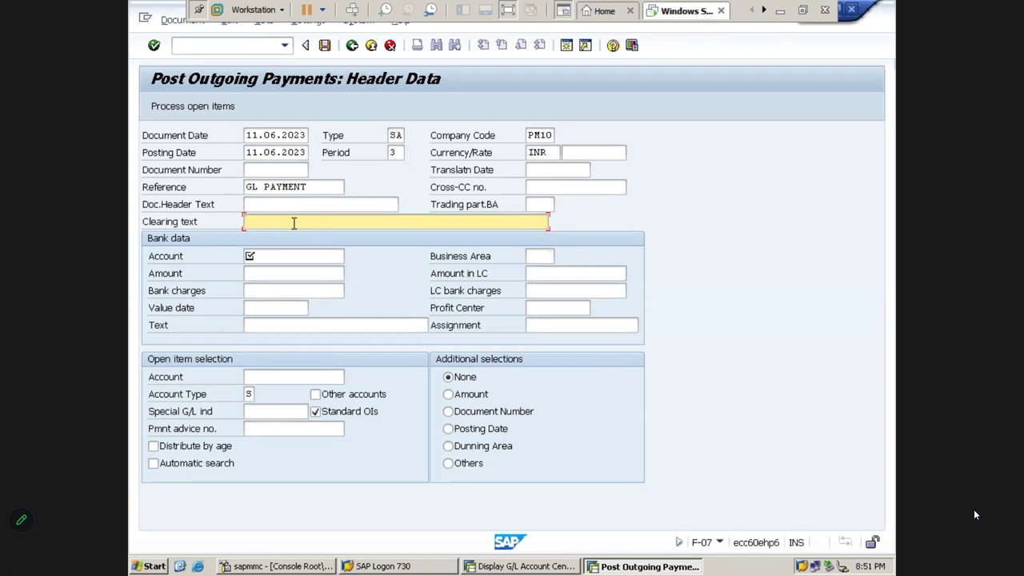
key("Tab")
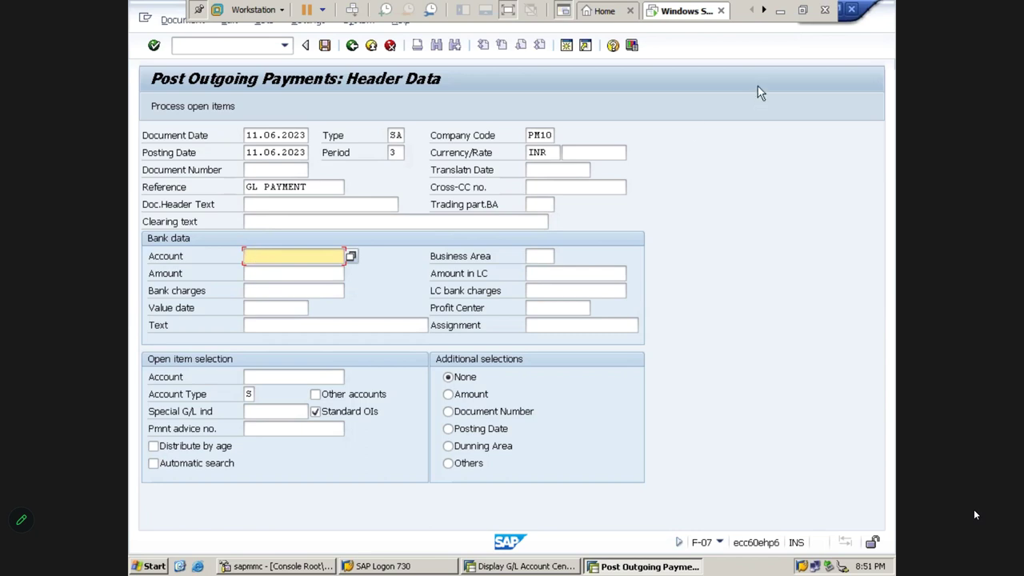
Switch to the SAP FI_New workbook in Excel and enter G/L codes 160001 in Q9 for commission payable and 220000 in Q10 for cash.
left_click(780, 10)
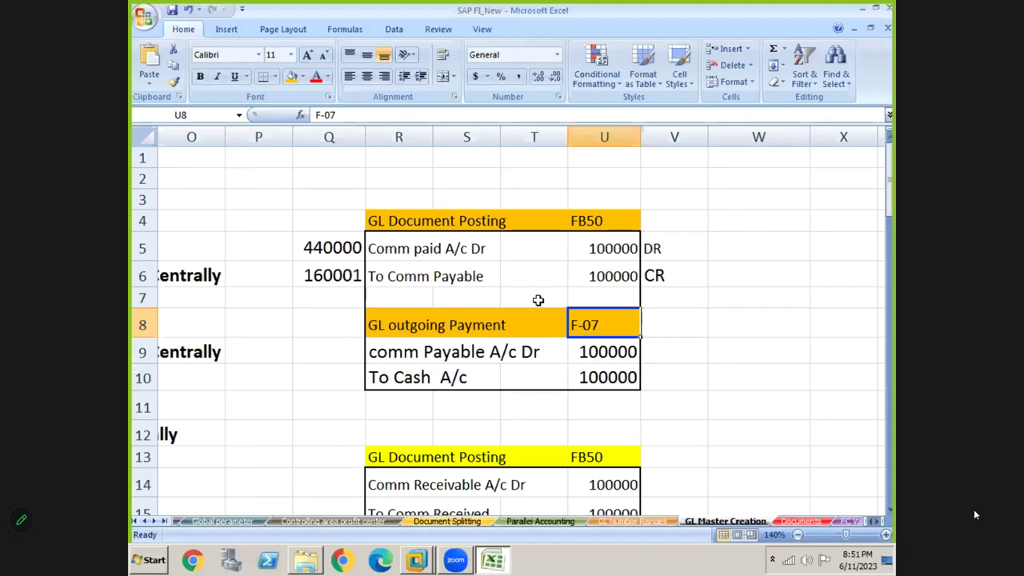
left_click(386, 355)
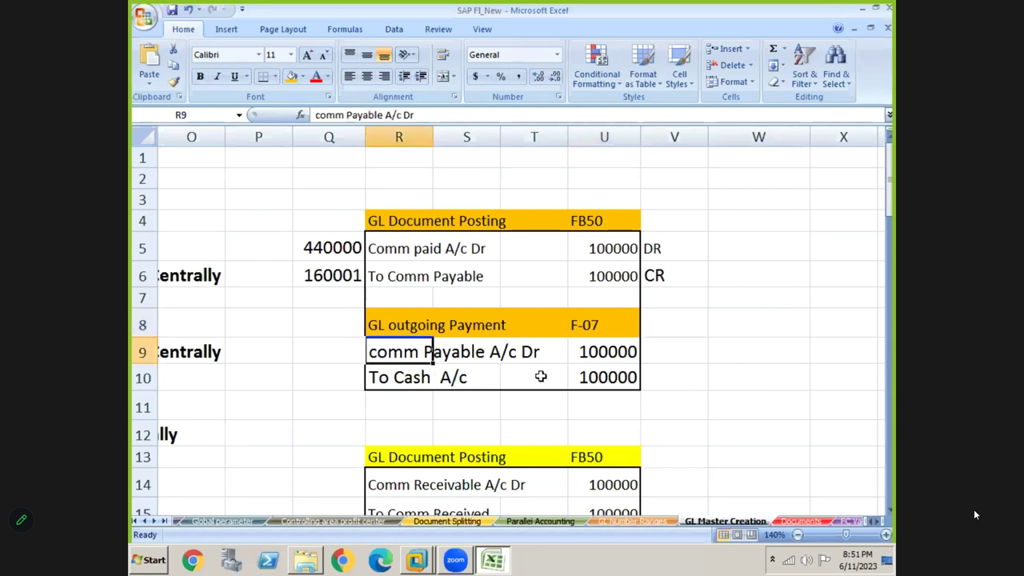
left_click(434, 378)
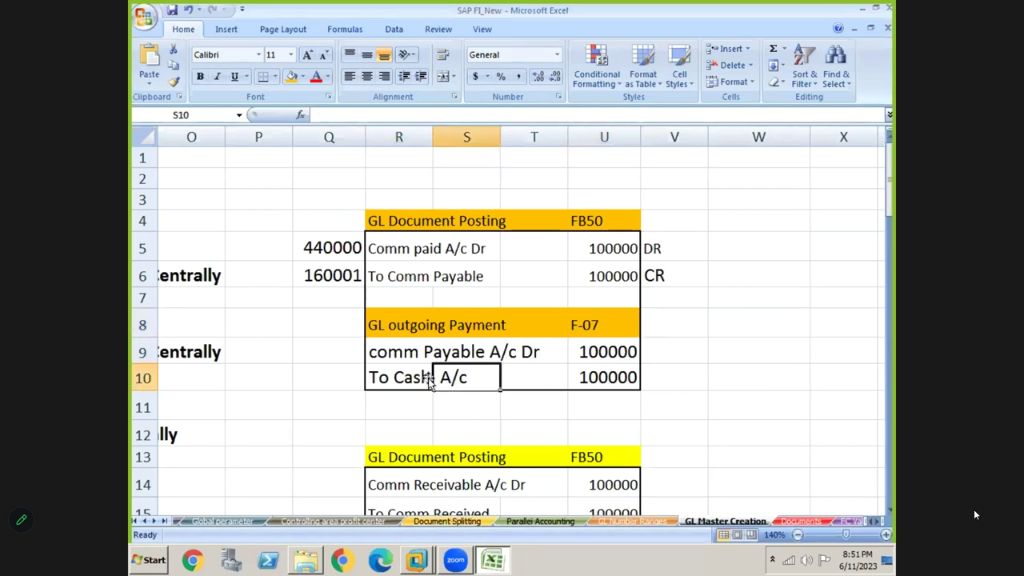
left_click(395, 354)
left_click(340, 353)
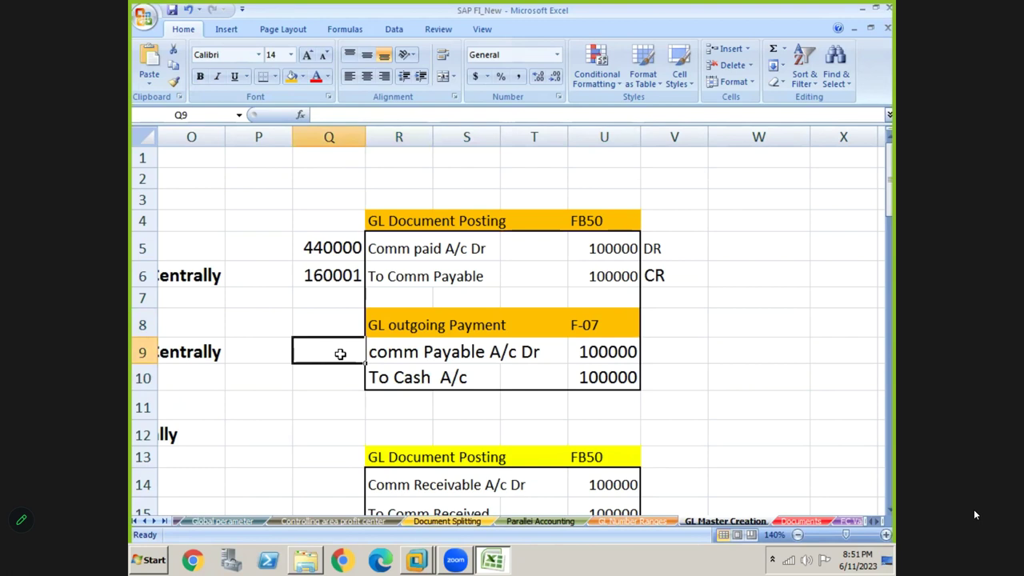
type("16")
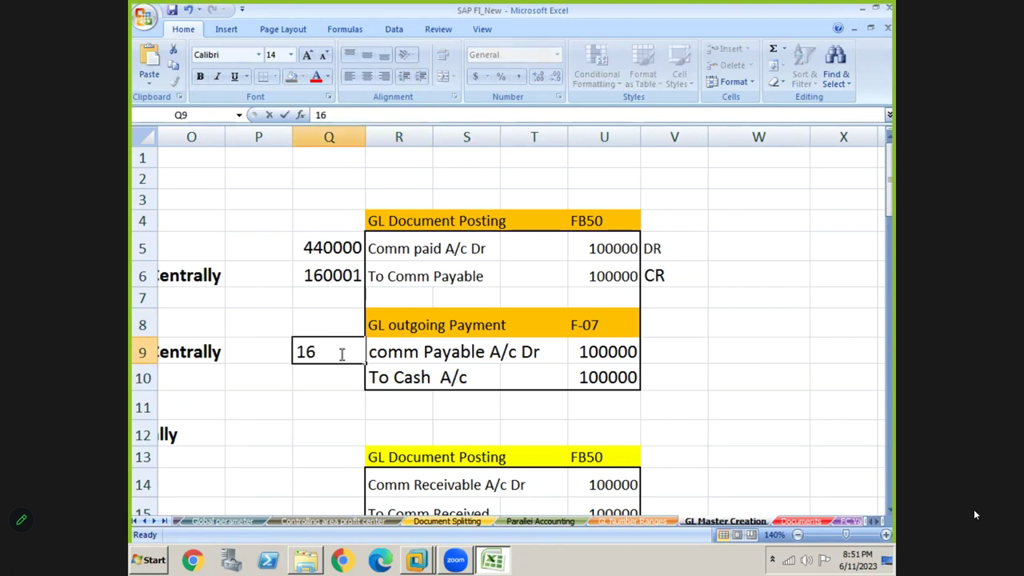
type("0001")
key("Return")
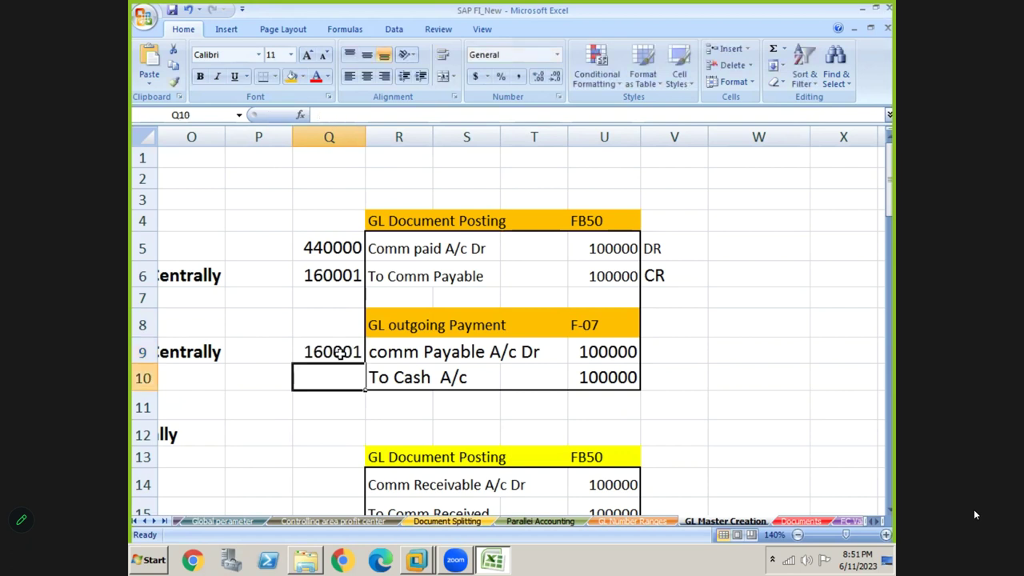
type("220000")
key("Return")
Enter the posting keys beside the GL outgoing Payment amounts: DR-40 in V9 and CR-50 in V10.
left_click_drag(419, 393, 604, 382)
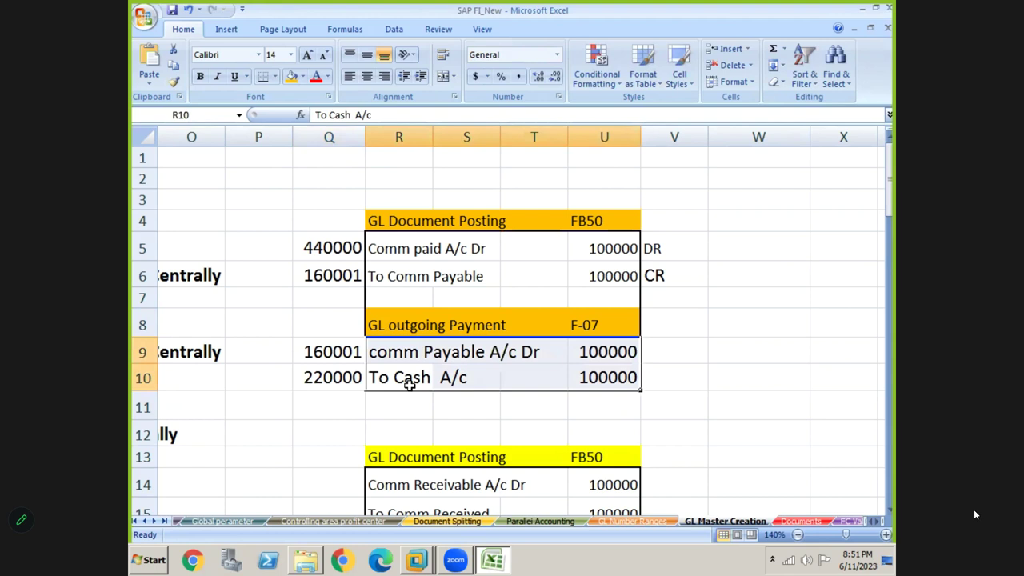
double_click(662, 359)
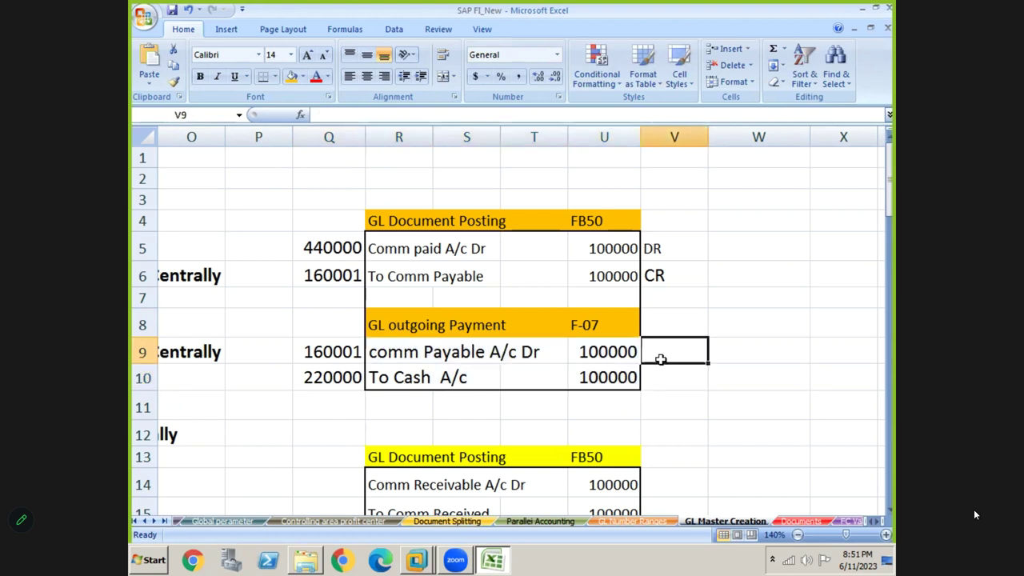
type("DR")
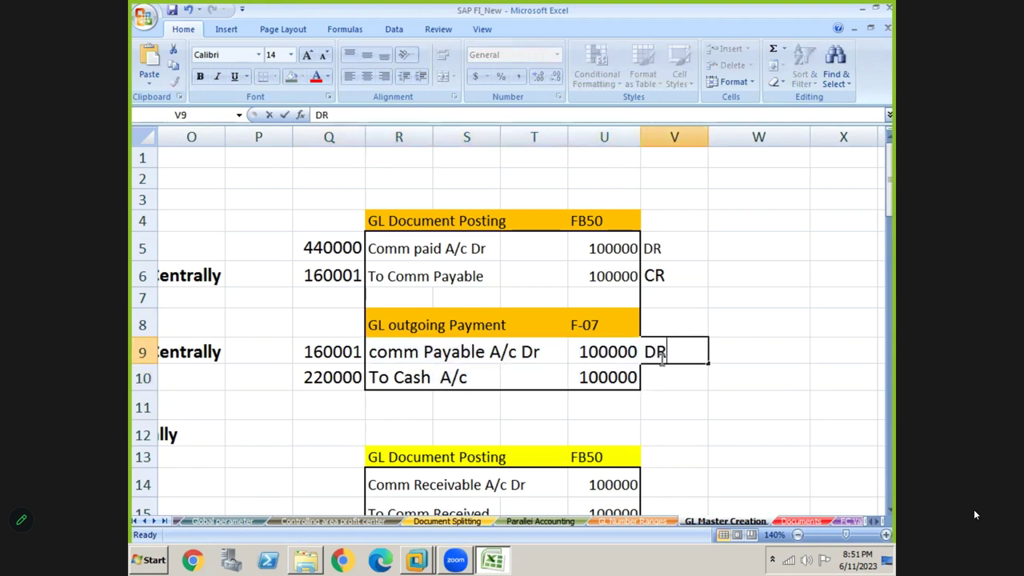
type("-40")
key("Return")
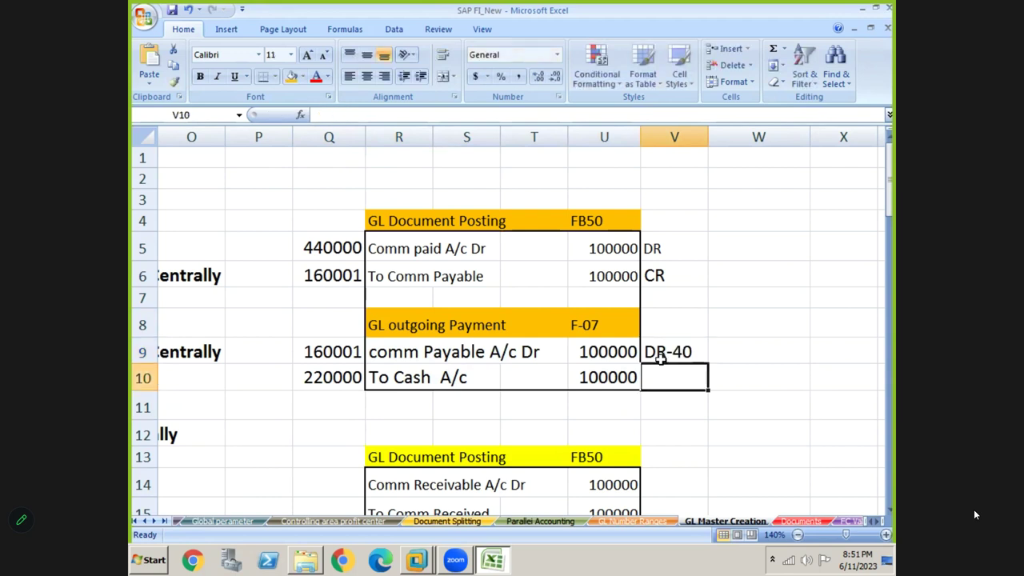
type("CR-50")
key("Return")
left_click(731, 397)
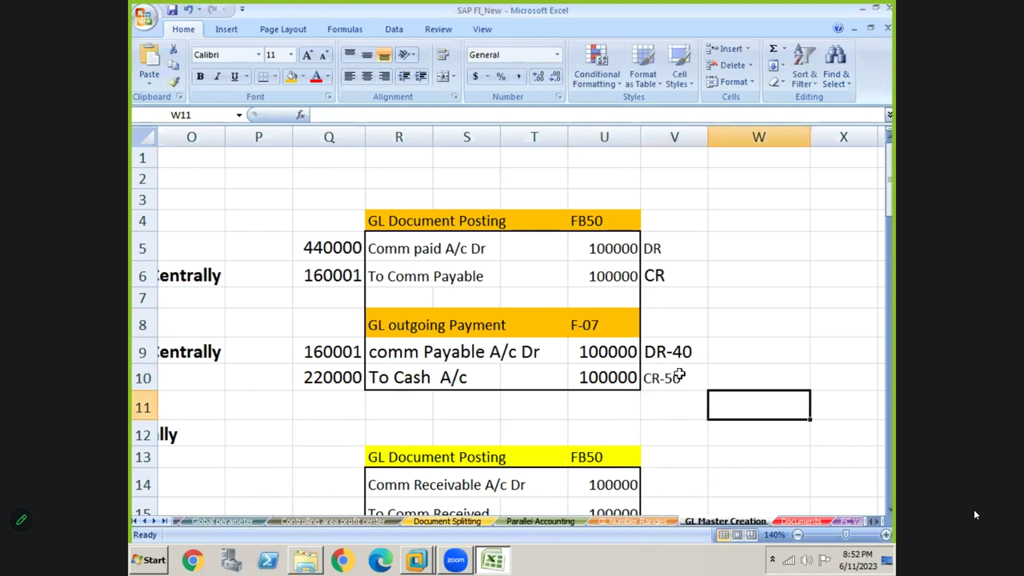
Copy the cell formatting of DR-40 in V9 to CR-50 in V10.
left_click(678, 376)
left_click(660, 342)
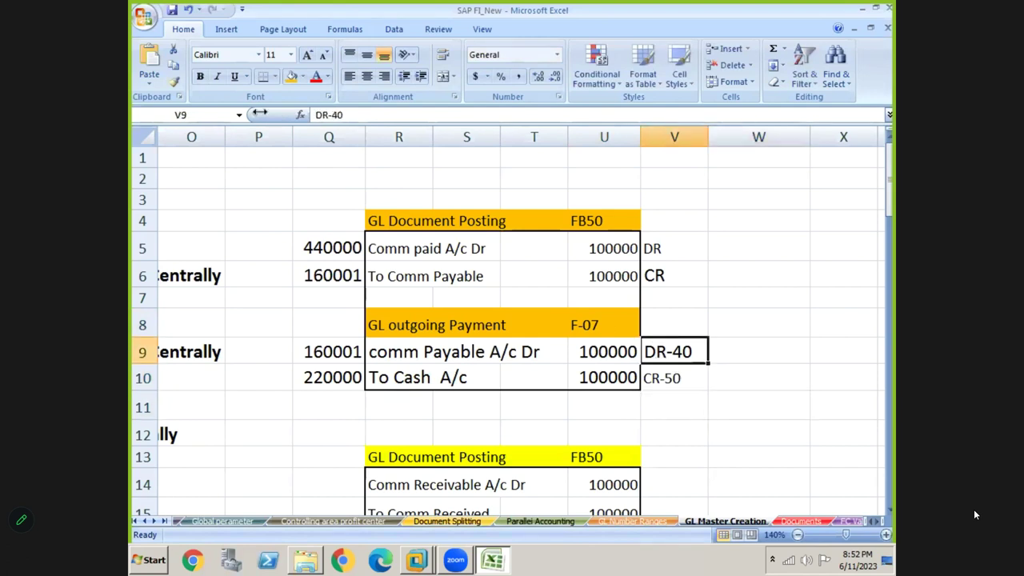
left_click(175, 81)
left_click(668, 378)
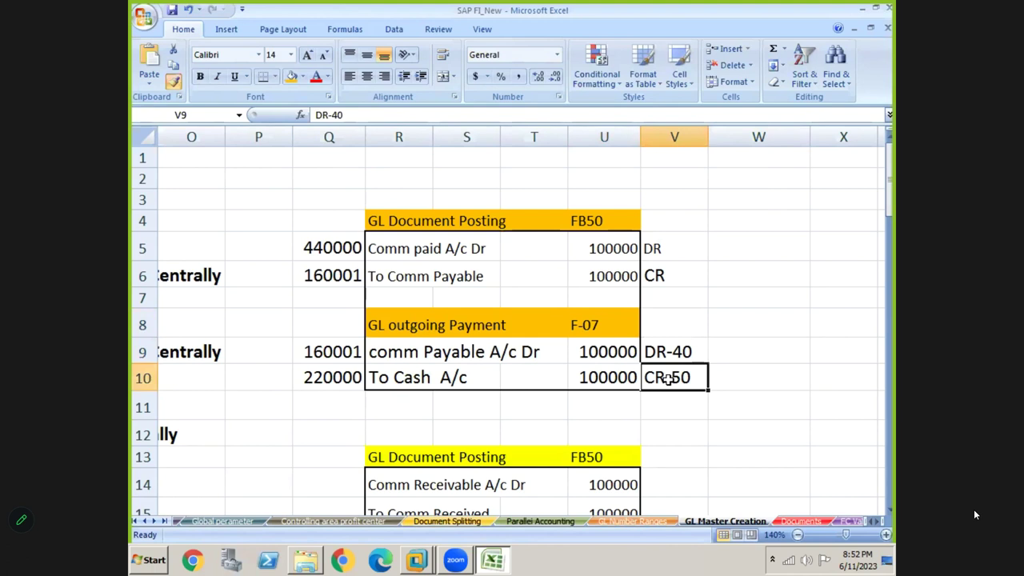
Review the commission payable and cash lines of the GL outgoing Payment entry, Q9:V10.
left_click(495, 383)
left_click(359, 362)
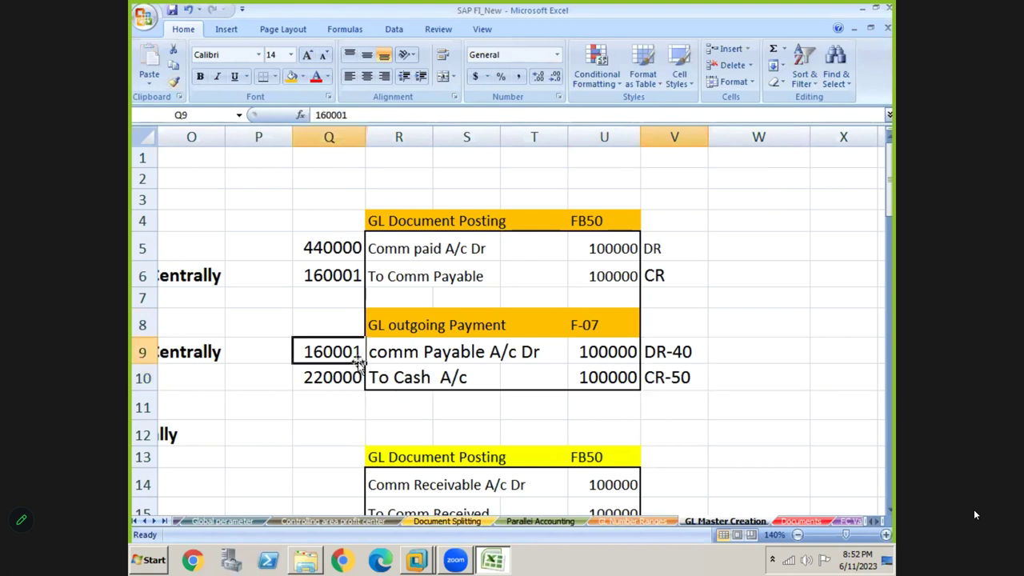
mouse_move(359, 362)
left_mouse_down()
mouse_move(675, 378)
mouse_move(357, 361)
left_mouse_up()
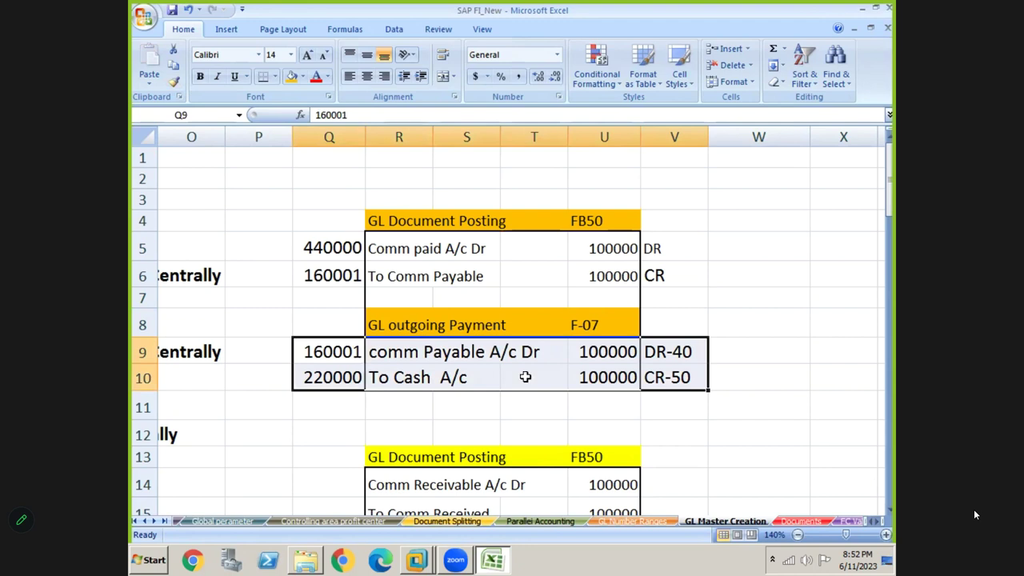
left_click(525, 377)
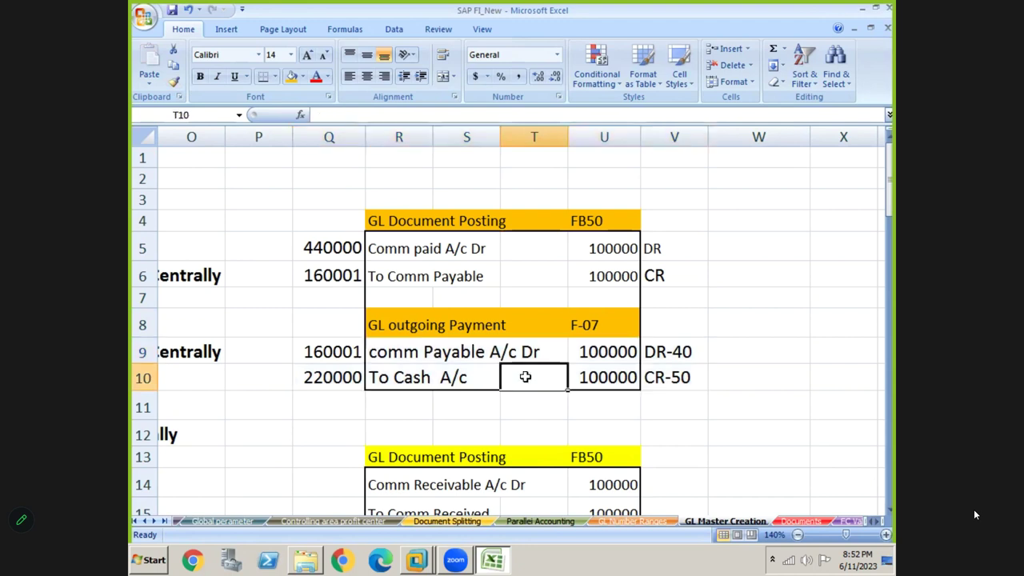
Switch back to SAP and check the document date and posting date in the outgoing payment header.
key("alt+Tab")
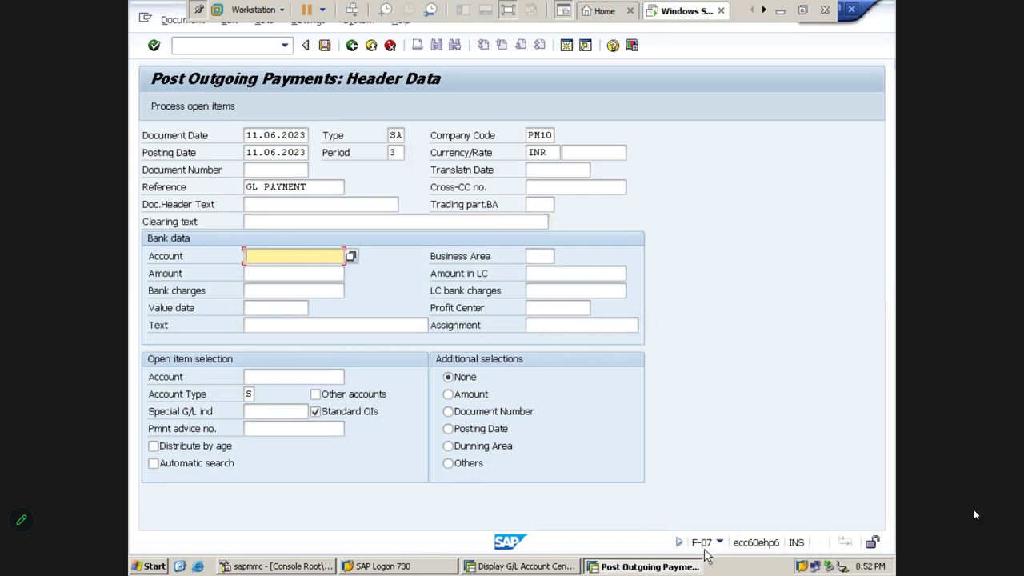
left_click(256, 135)
left_click(259, 152)
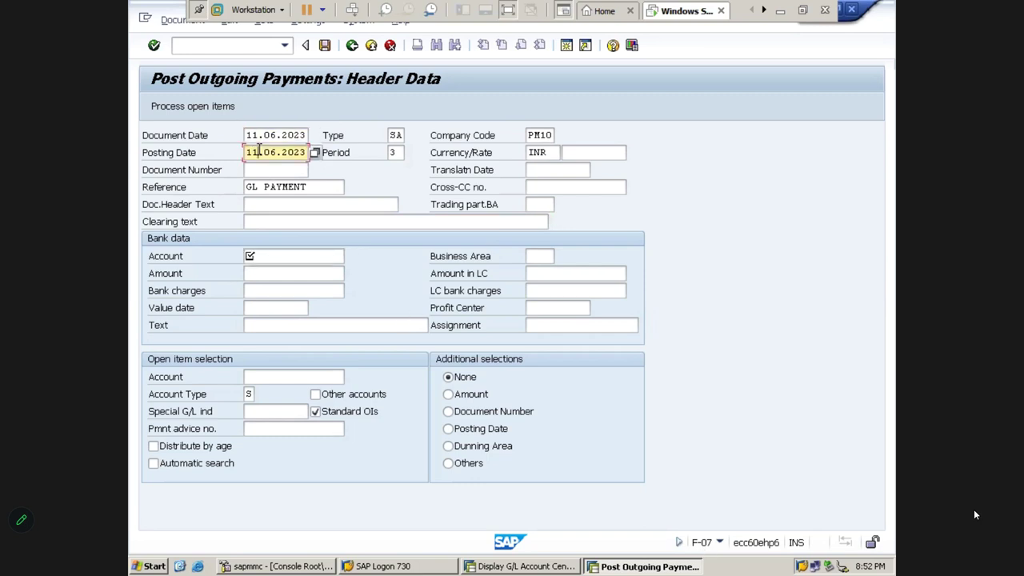
Check the document type, period, company code, currency and reference in the outgoing payment header.
left_click(396, 135)
left_click(398, 151)
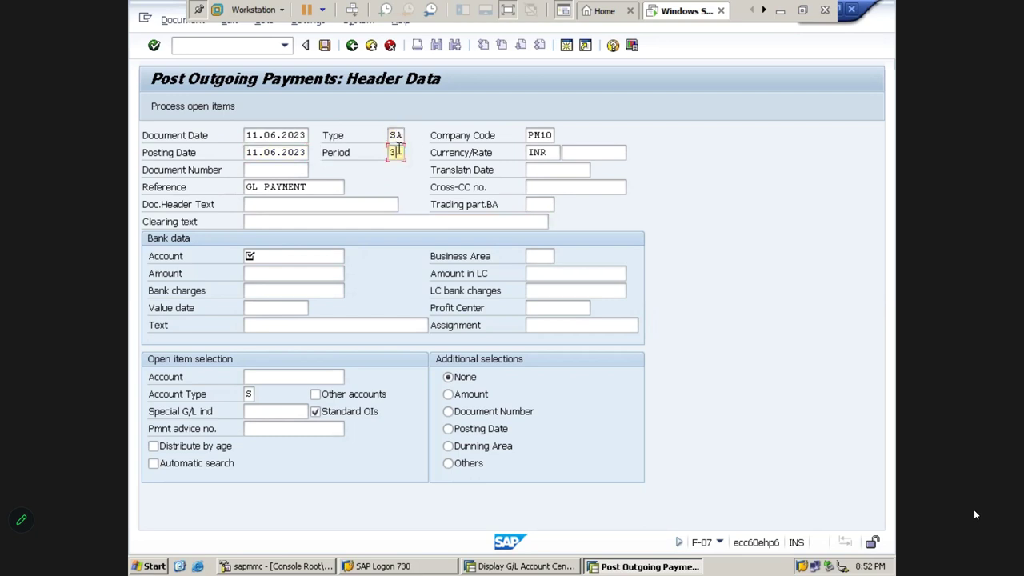
left_click(540, 138)
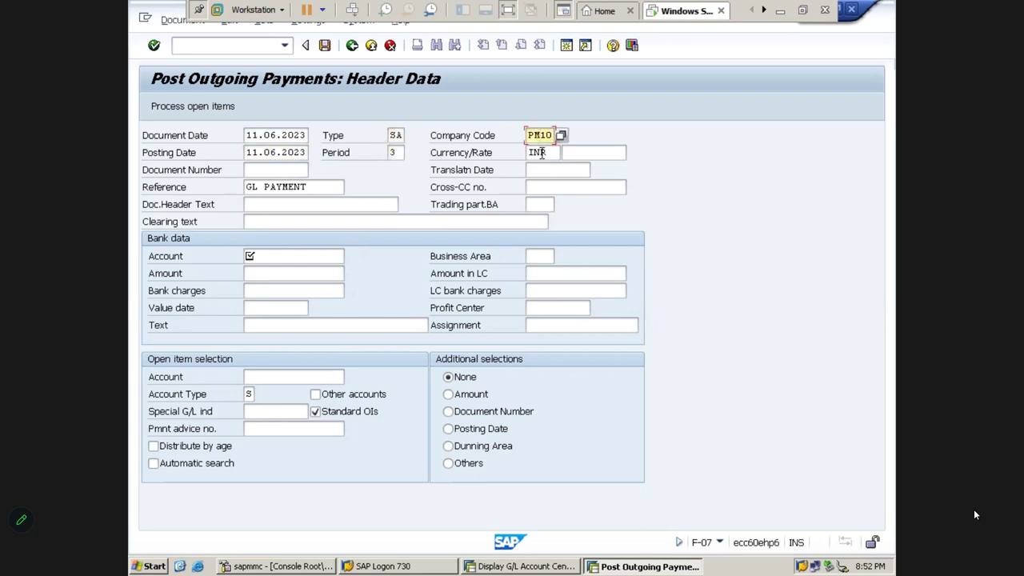
left_click(541, 152)
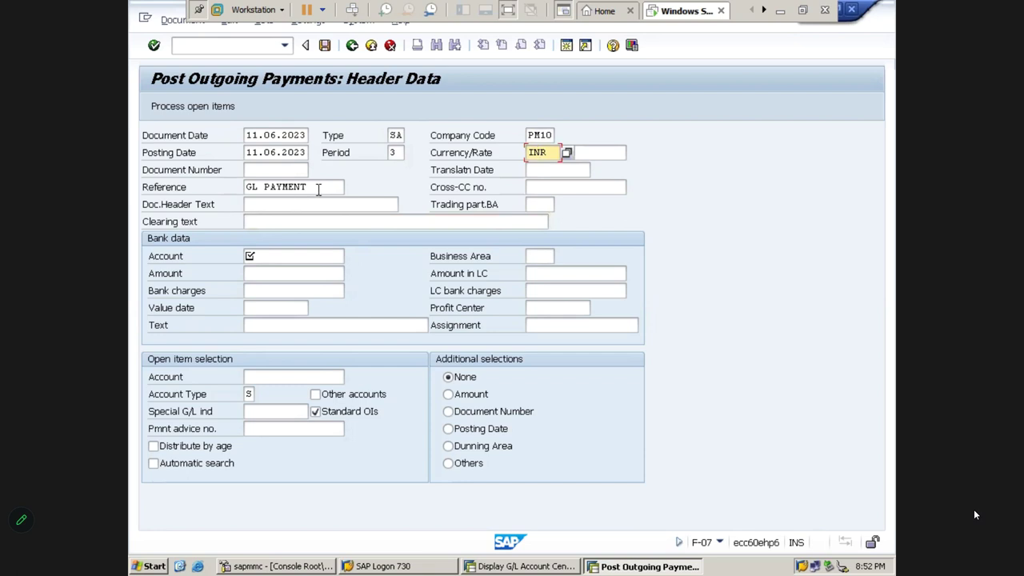
left_click_drag(316, 188, 131, 197)
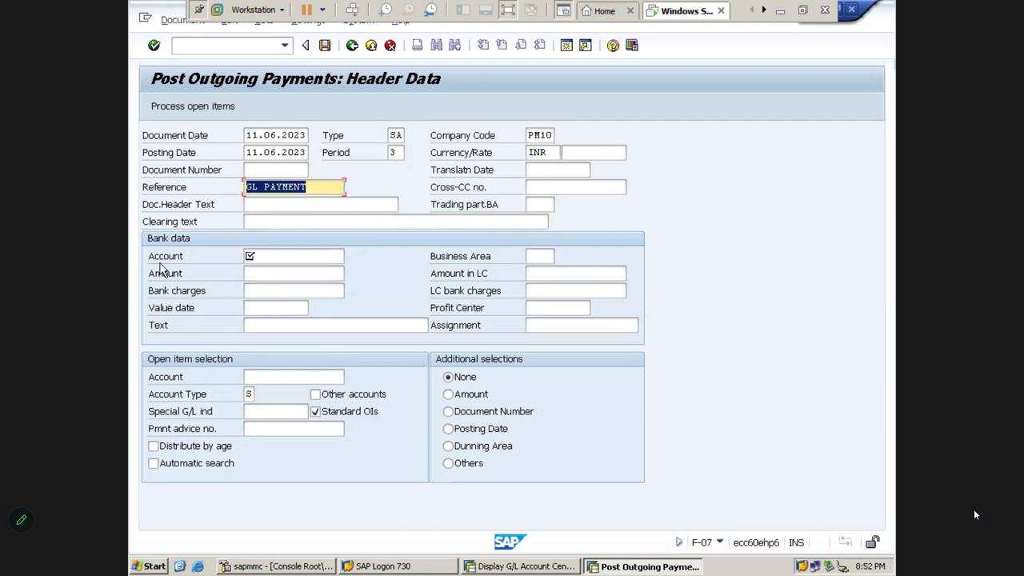
left_click(275, 256)
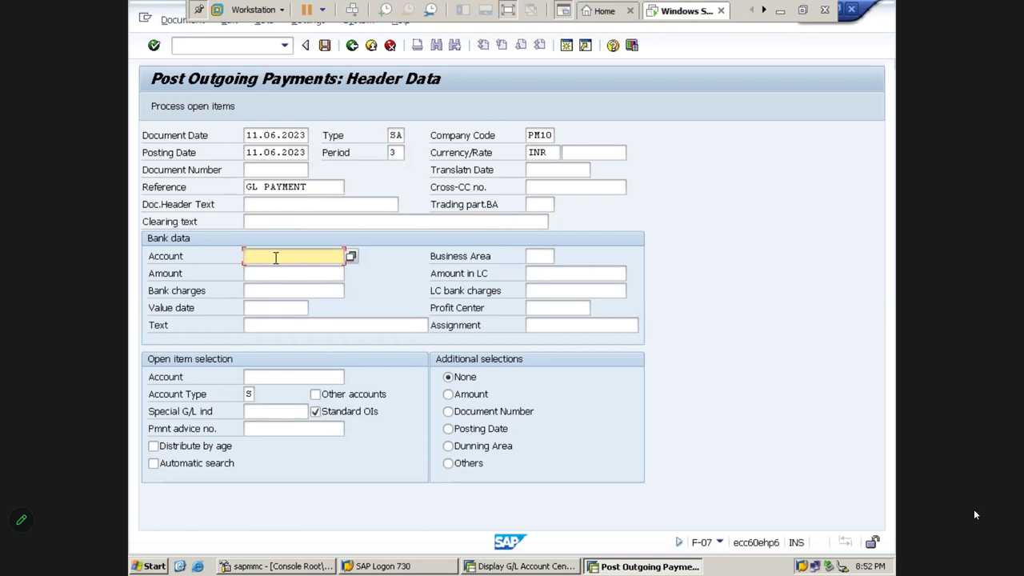
type("220000")
key("BackSpace")
key("BackSpace")
key("BackSpace")
key("BackSpace")
key("BackSpace")
key("BackSpace")
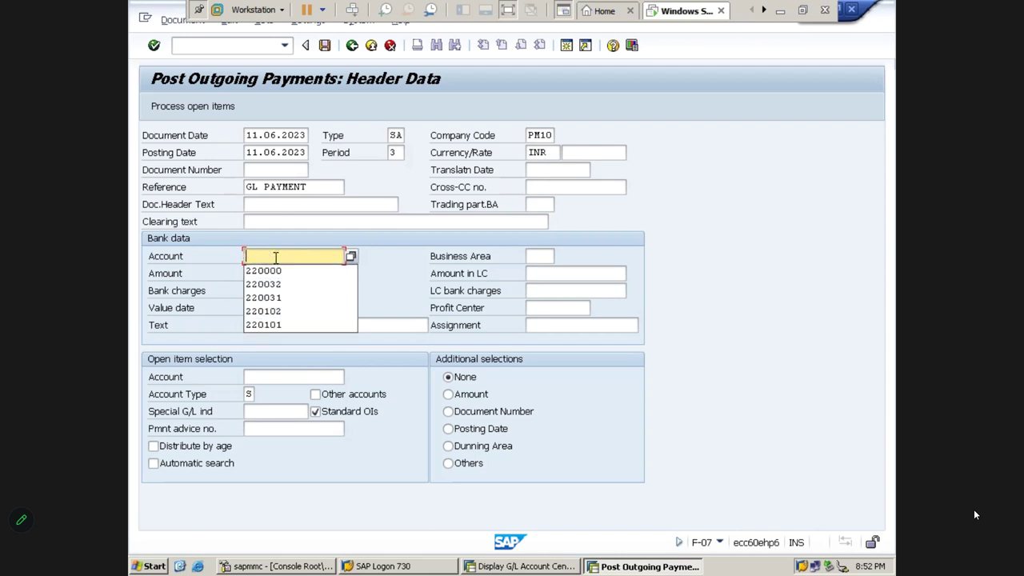
Look up the G/L accounts by description and choose Cash A/c of company code PM10 as the bank data account.
left_click(351, 256)
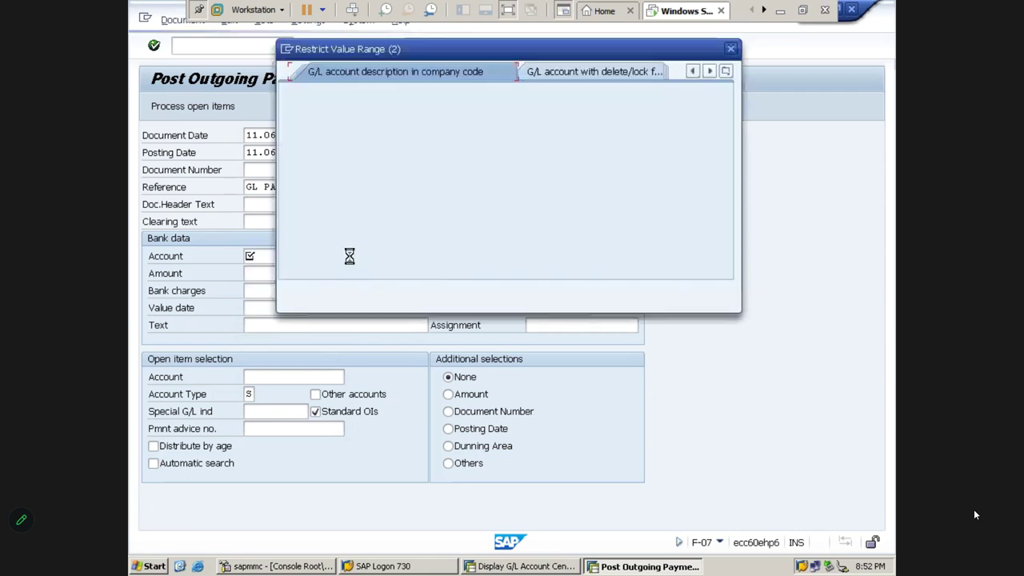
left_click(430, 171)
key("Return")
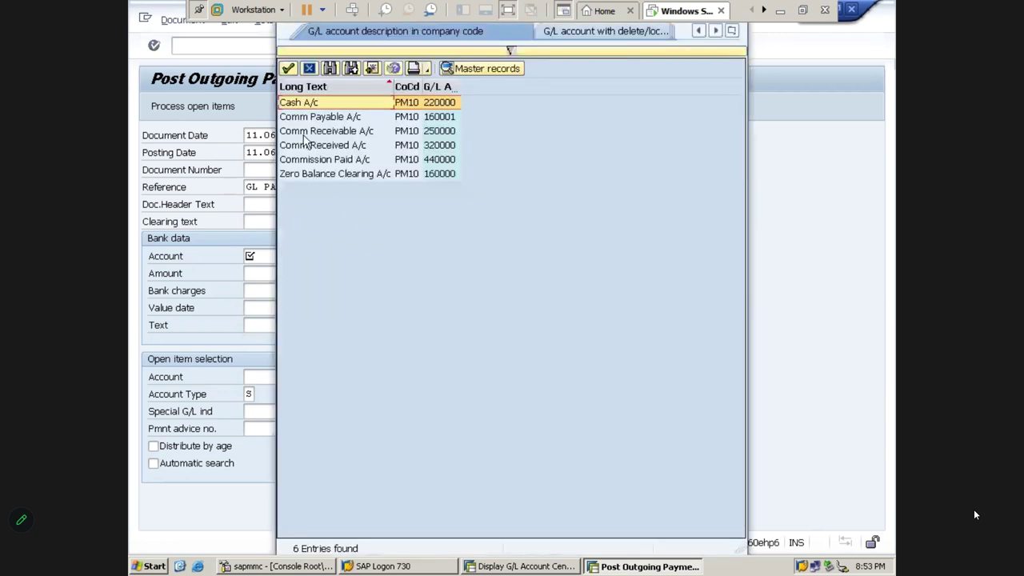
left_click(438, 106)
double_click(438, 106)
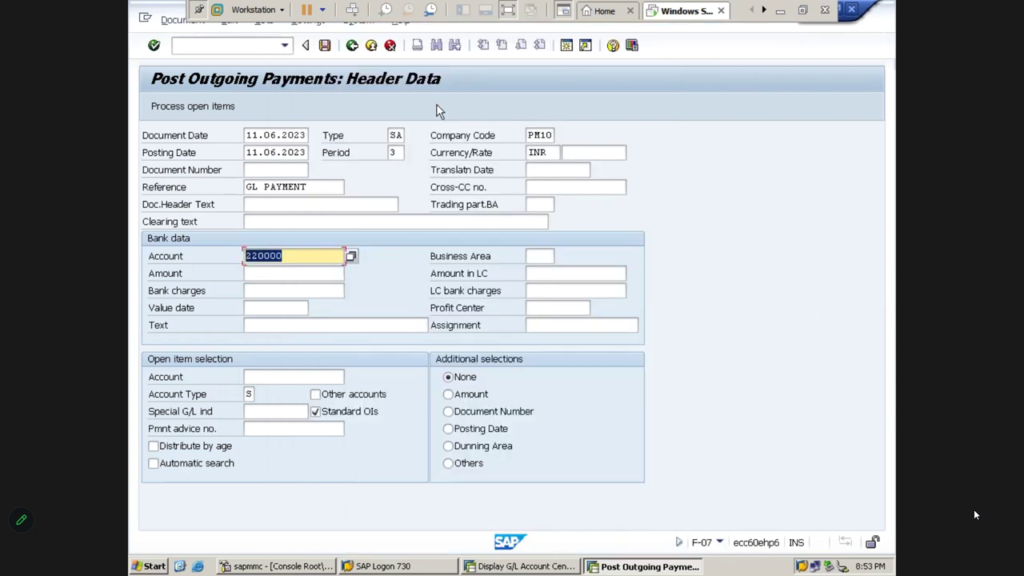
Set the bank data amount to 100000.
key("Tab")
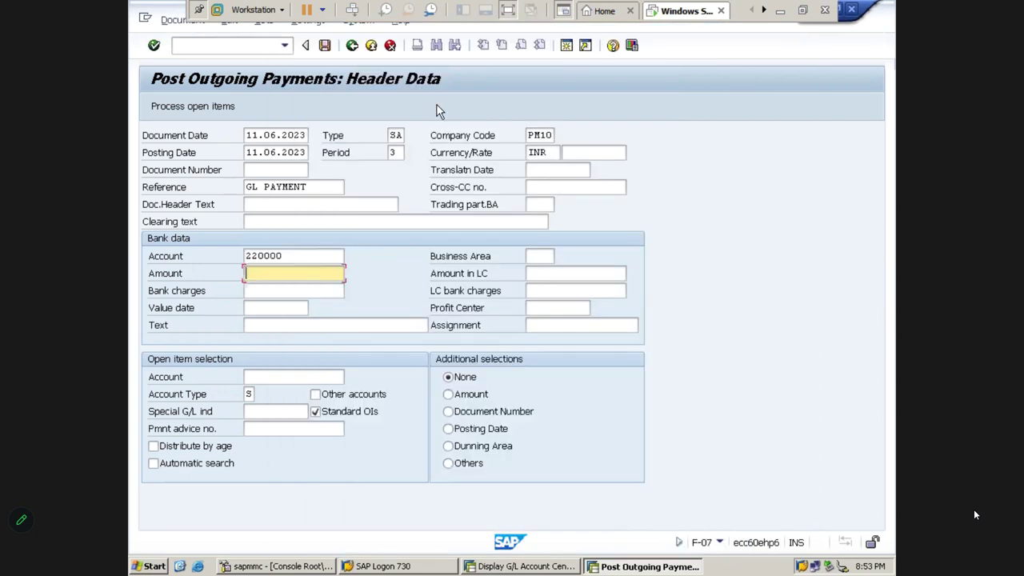
type("100")
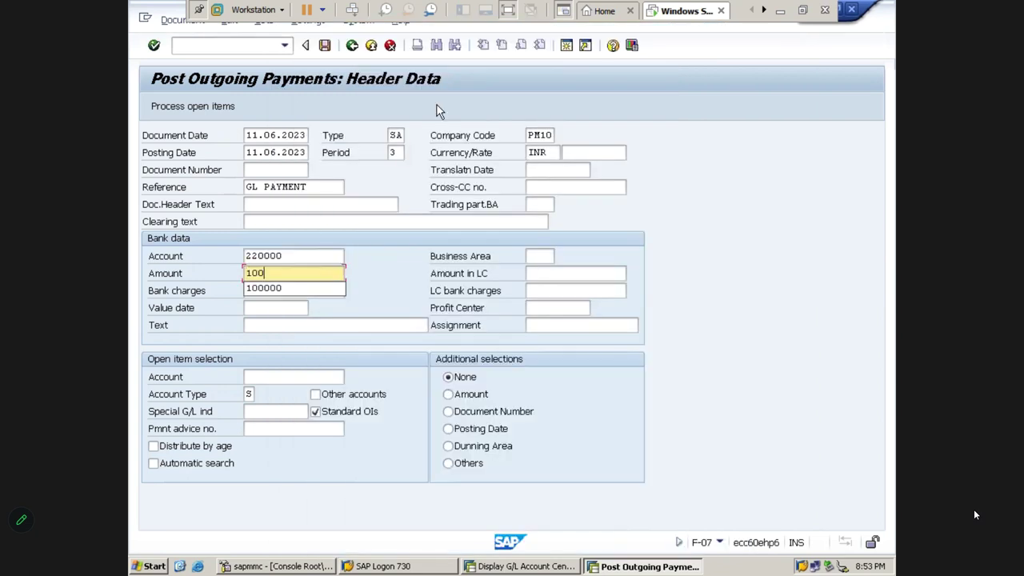
type("000")
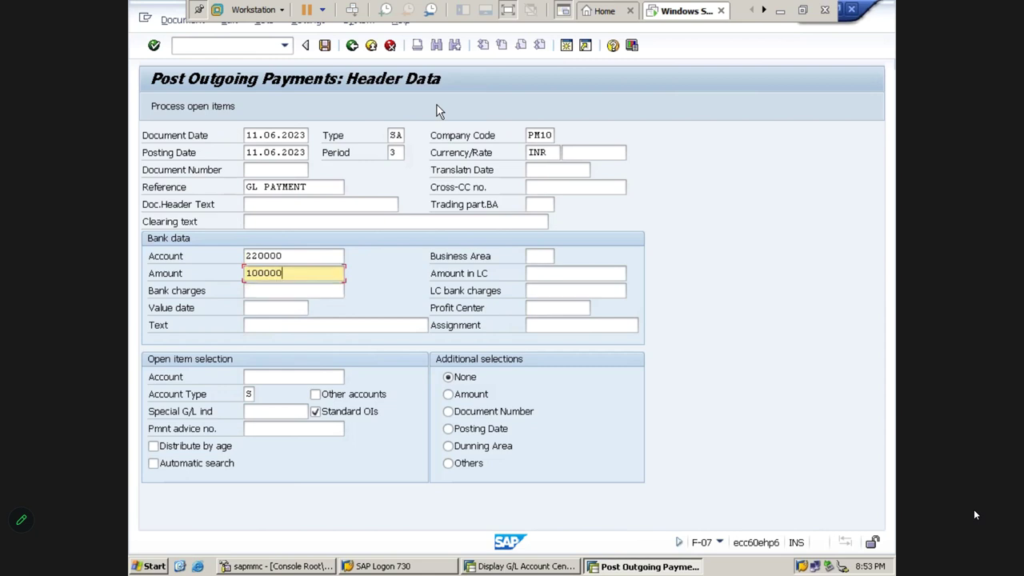
Leave the remaining bank data fields blank and look up the G/L accounts by description for the open item selection account.
key("Tab")
key("Tab")
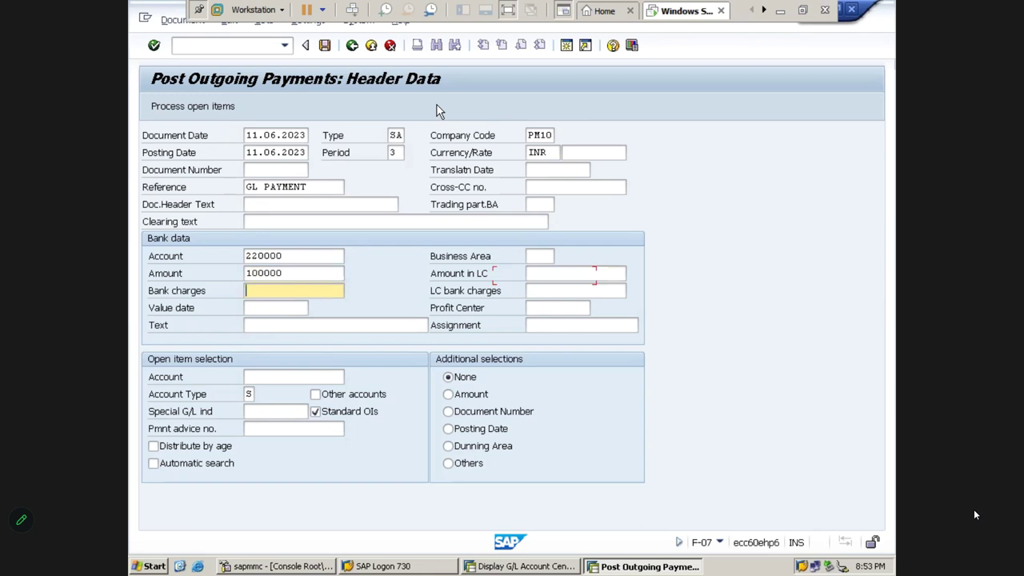
key("Tab")
key("Tab")
key("Tab")
key("Tab")
key("Tab")
key("Tab")
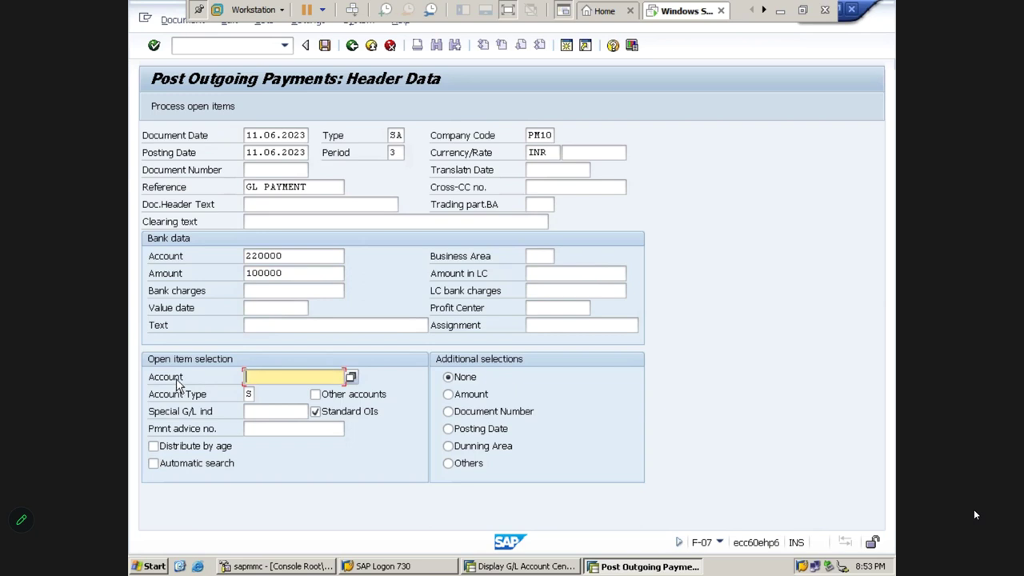
left_click(351, 378)
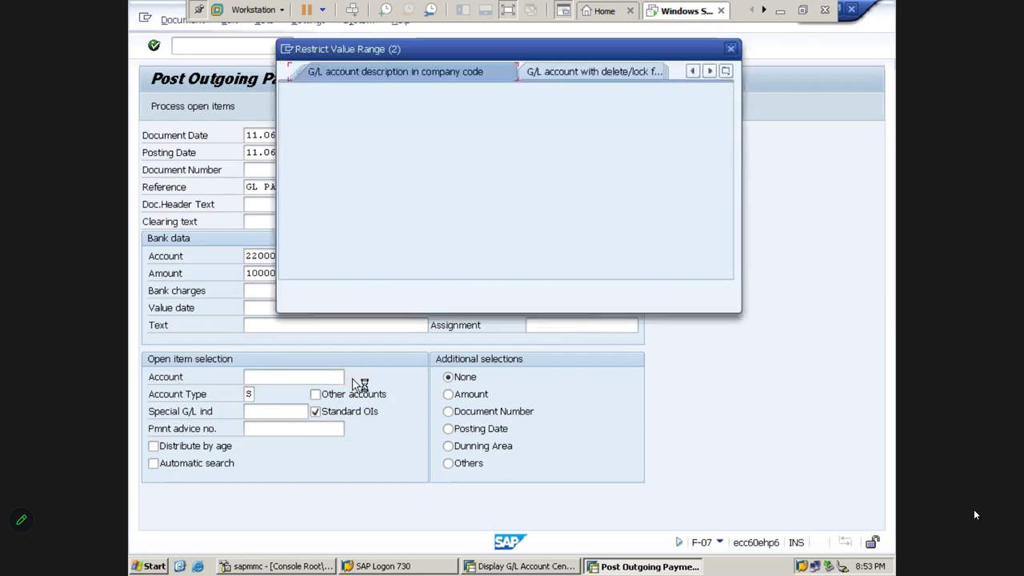
left_click(432, 172)
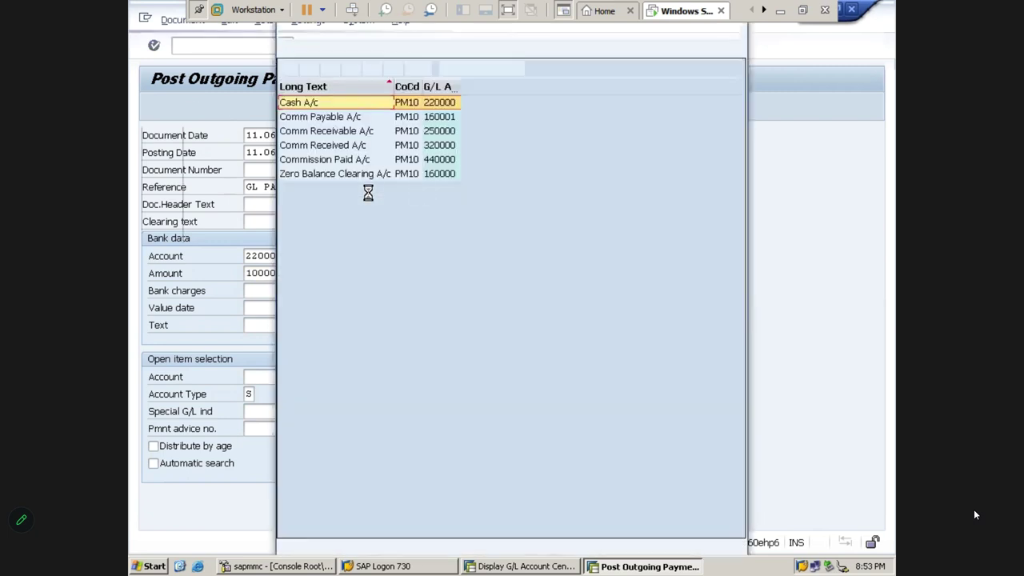
Choose Comm Payable A/c in company code PM10 as the open item selection account.
left_click(434, 120)
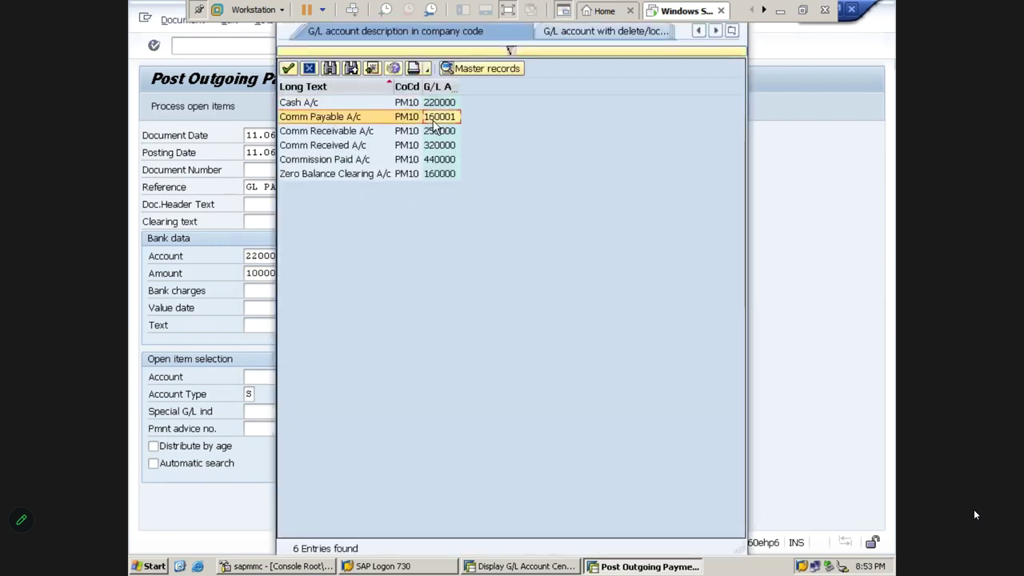
double_click(442, 118)
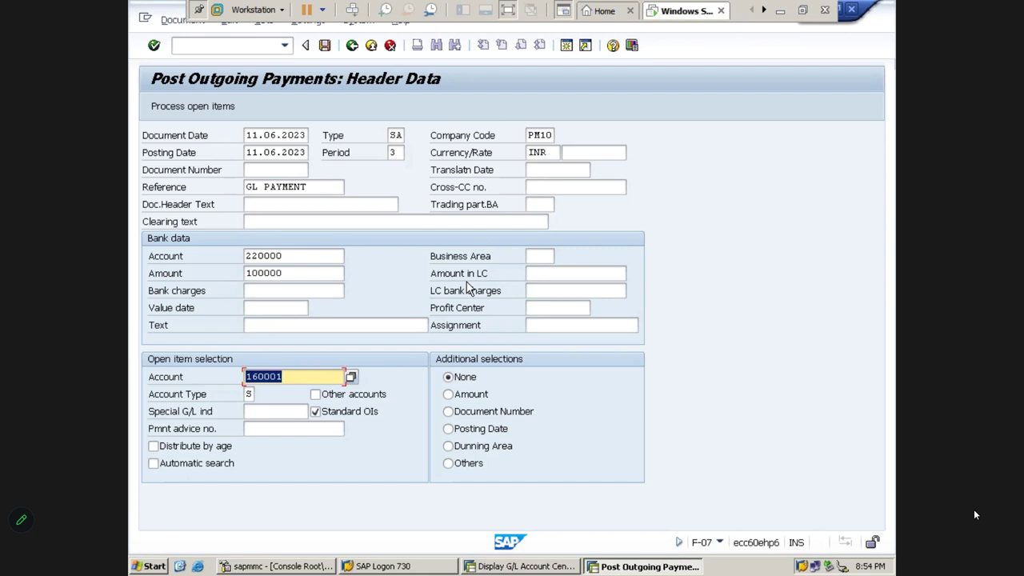
left_click(251, 395)
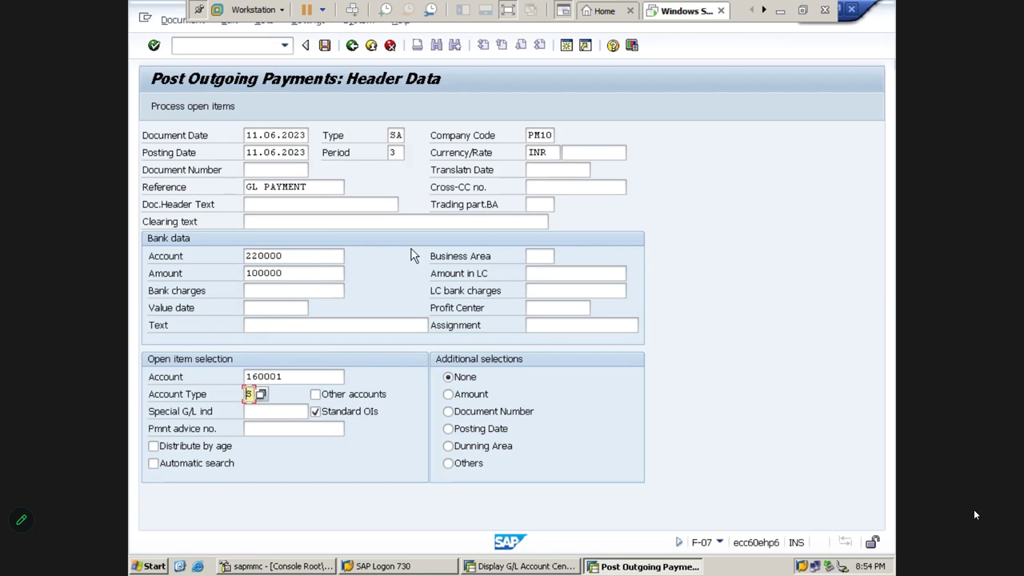
Review the payment's dates, document type, period, company code, currency, reference, bank account, amount and open item account.
left_click(273, 137)
left_click(276, 153)
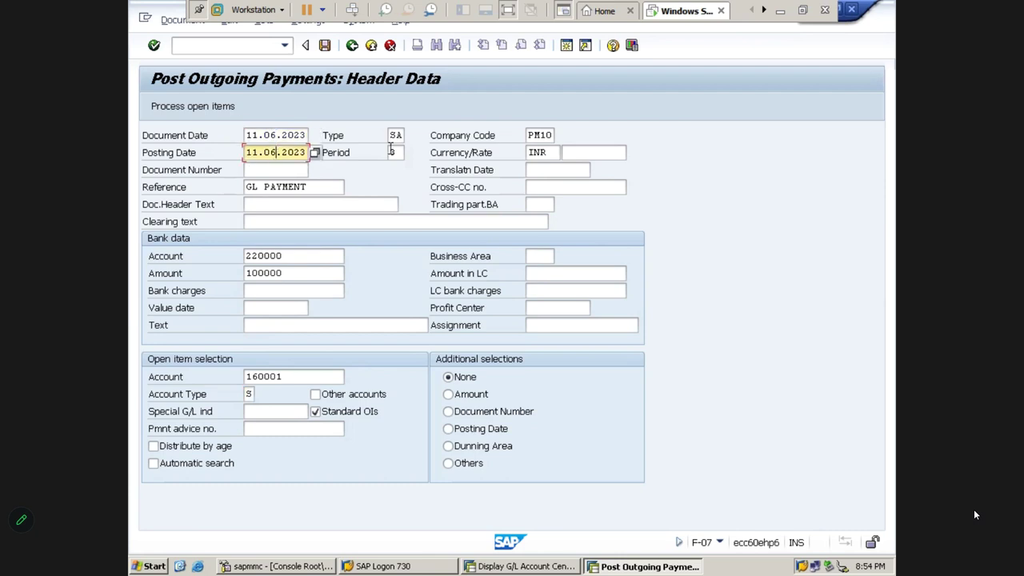
left_click(393, 135)
left_click(395, 152)
left_click(541, 134)
left_click(547, 150)
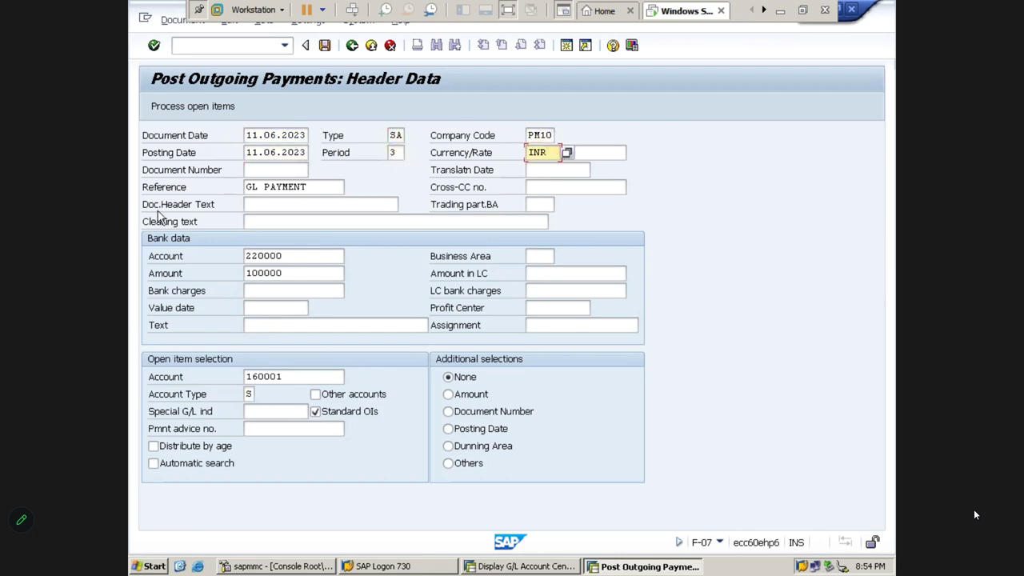
left_click(283, 187)
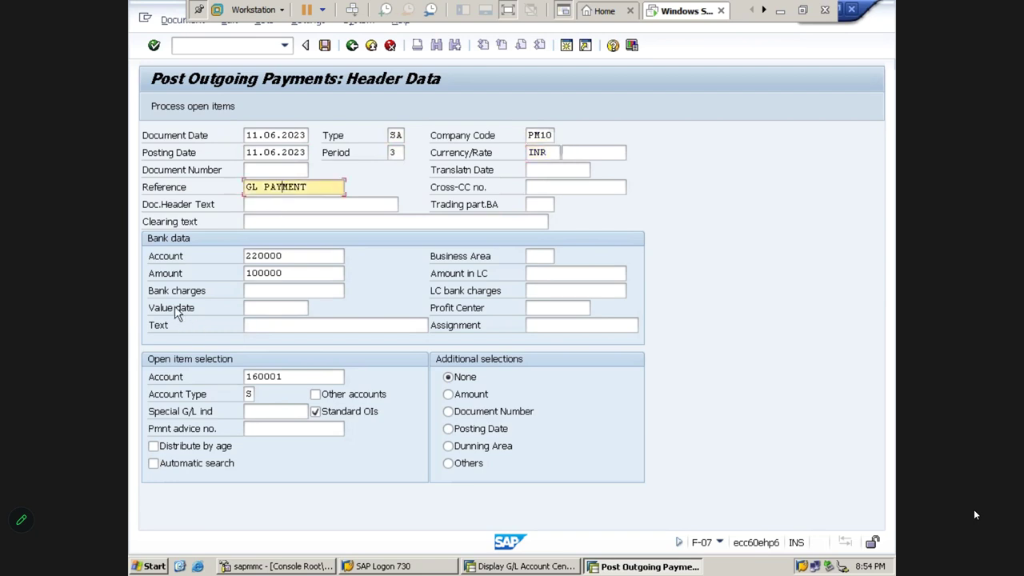
left_click(275, 256)
left_click_drag(277, 255, 236, 260)
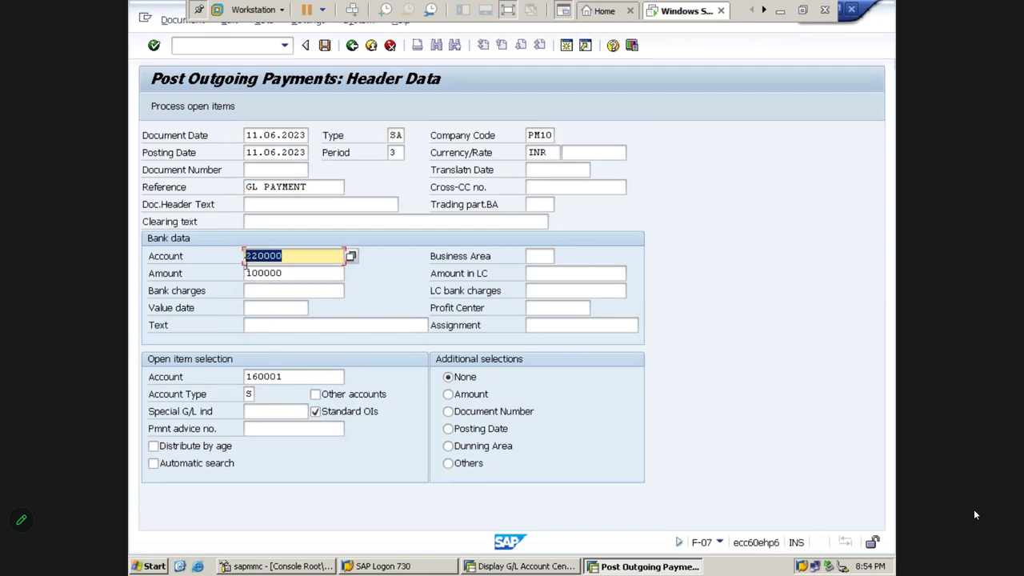
left_click_drag(298, 275, 200, 277)
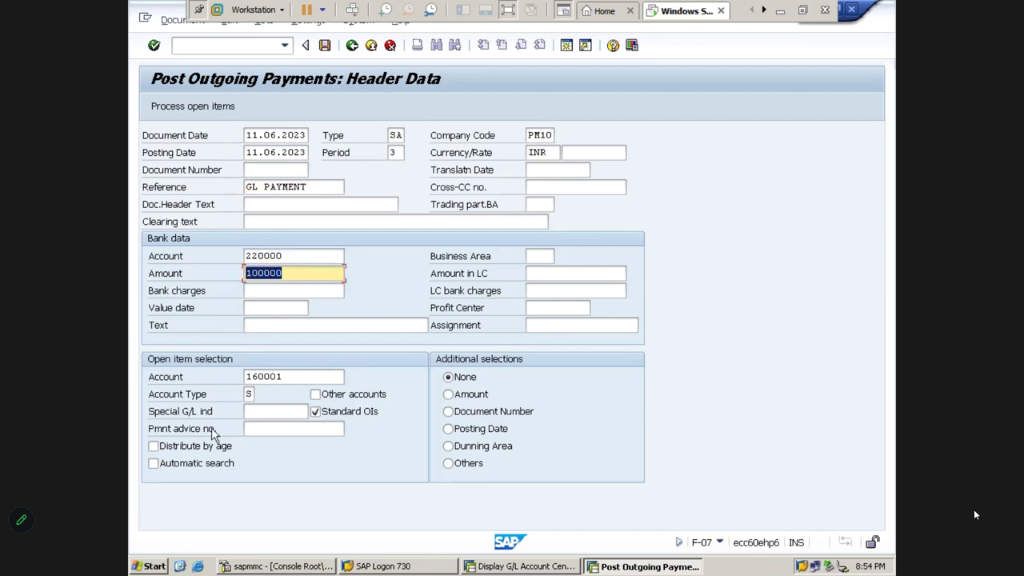
left_click_drag(313, 378, 131, 385)
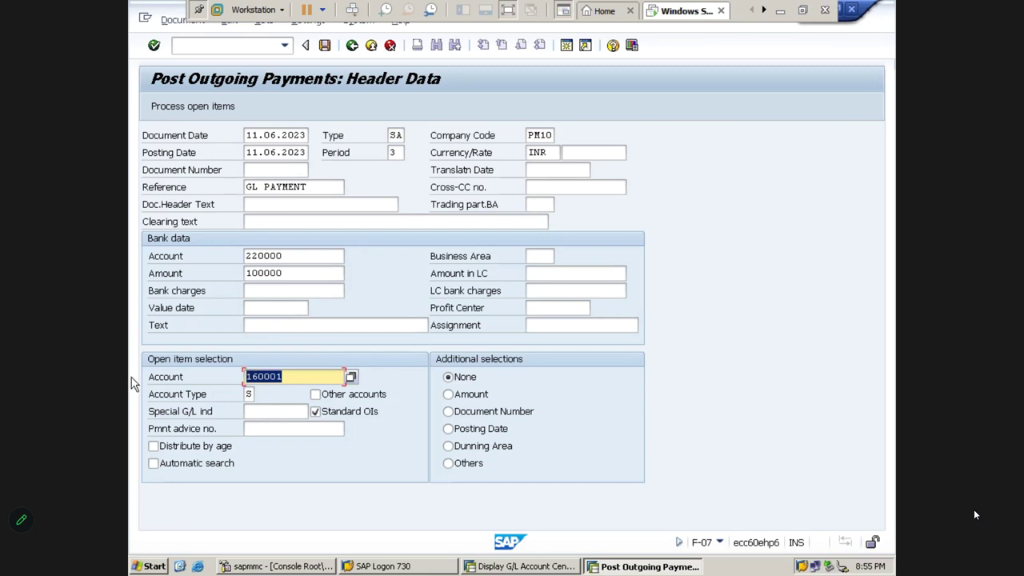
Process the open items of Comm Payable A/c and check the item's gross amount against the entered and not assigned amounts.
left_click(199, 112)
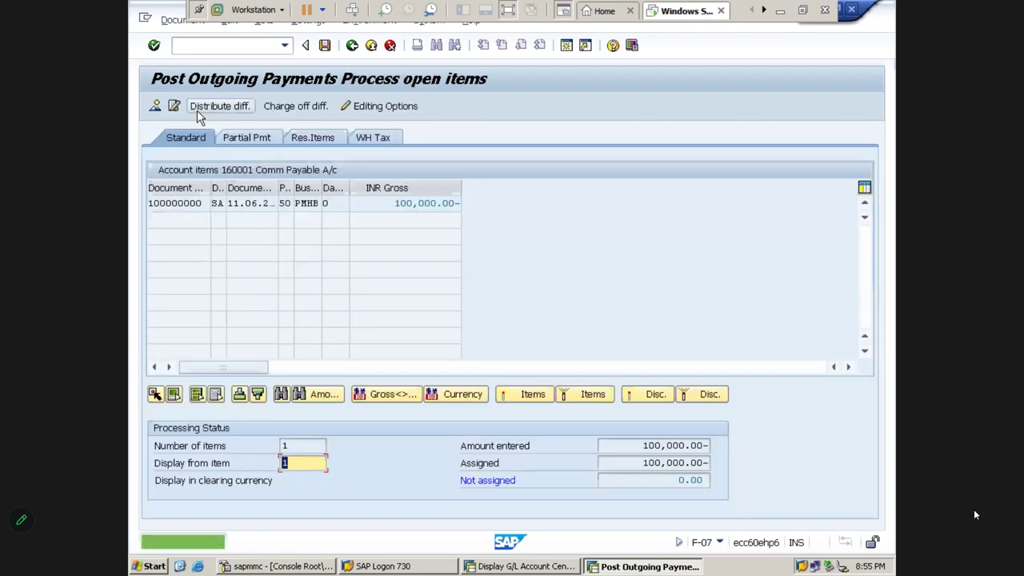
left_click(202, 203)
left_click(394, 204)
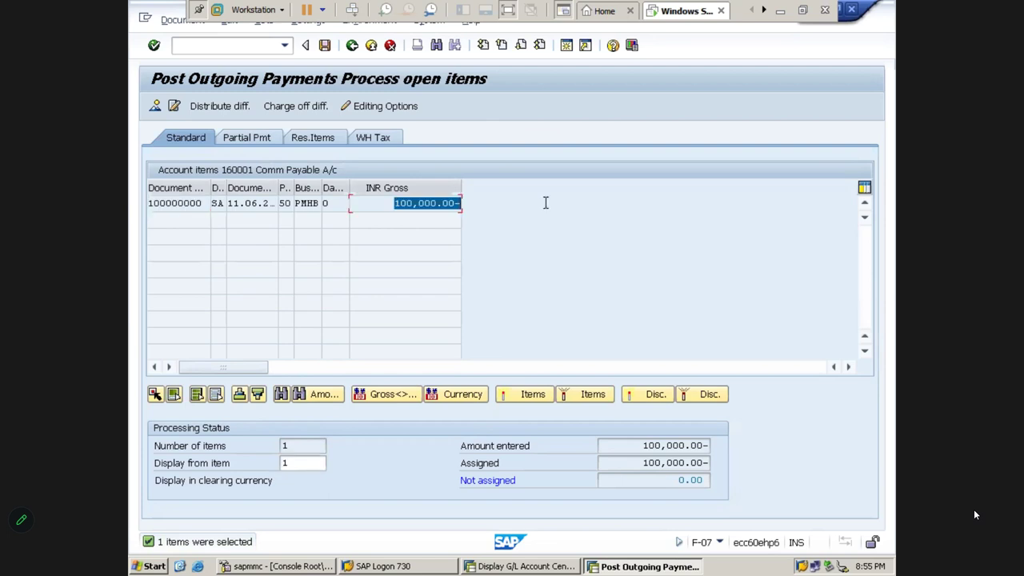
left_click(631, 445)
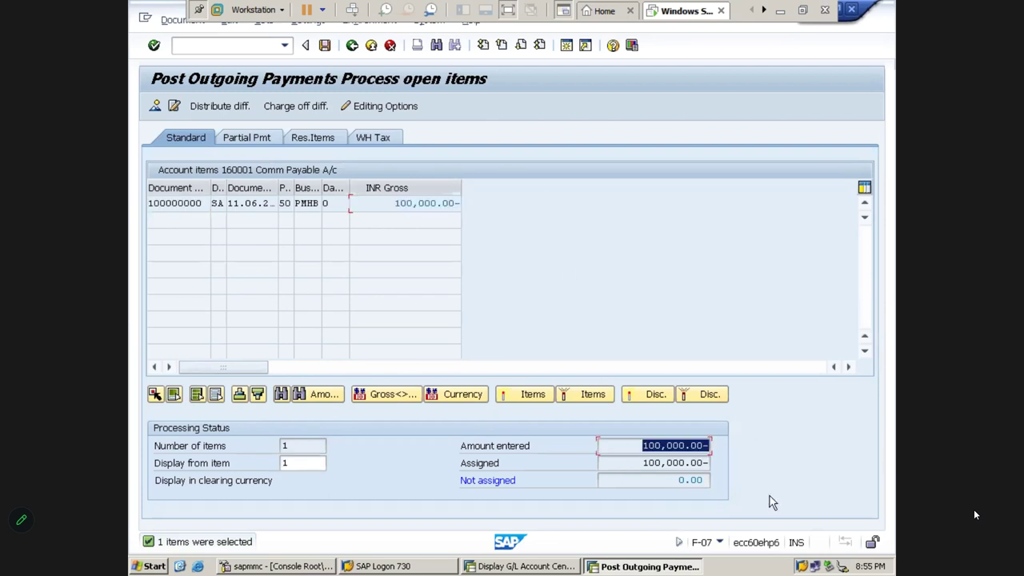
left_click(656, 481)
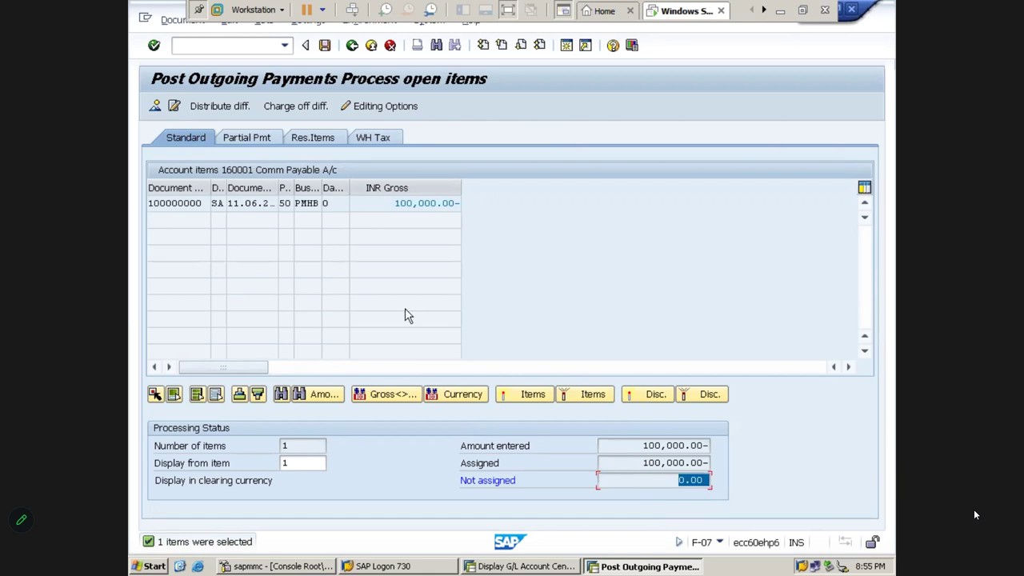
Simulate the outgoing payment document and check the posting keys and accounts of its cash and commission payable line items.
left_click(167, 21)
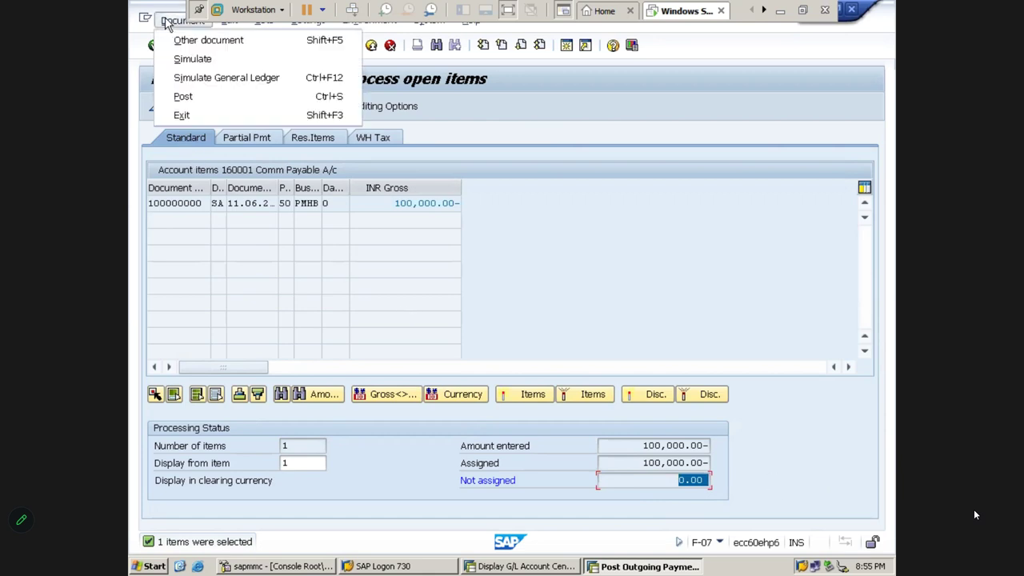
left_click(192, 59)
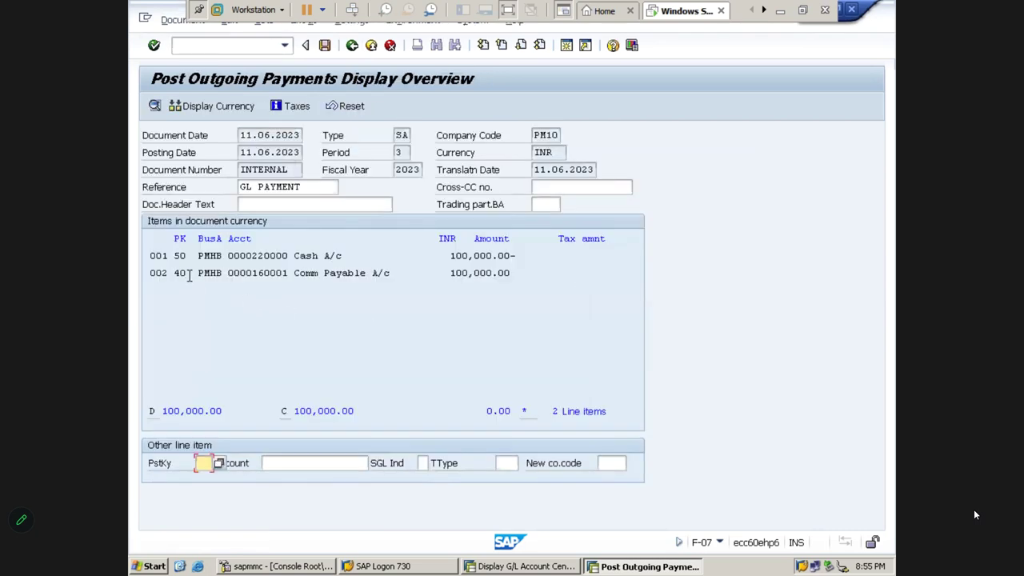
left_click(189, 275)
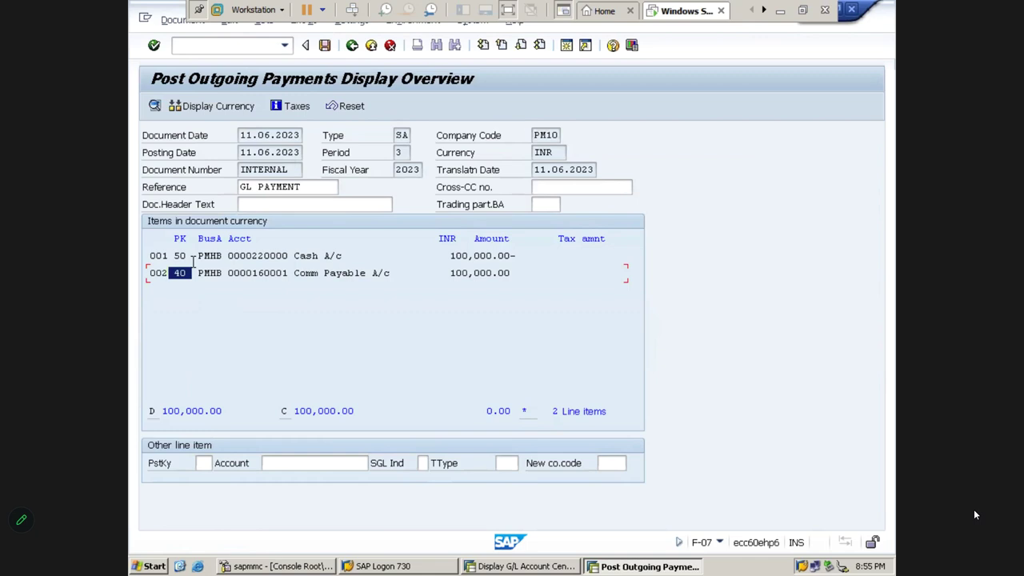
left_click(189, 257)
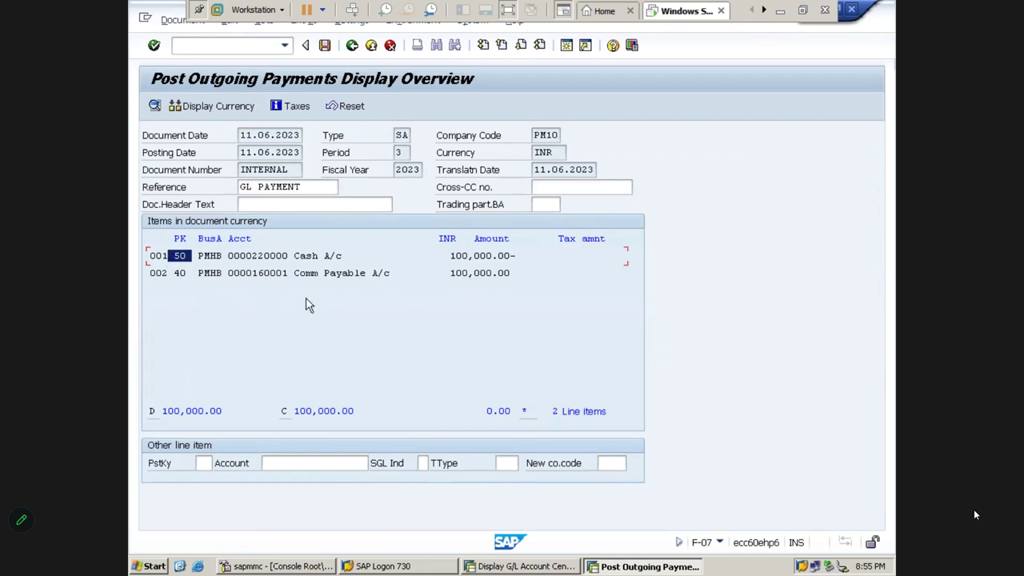
left_click(310, 273)
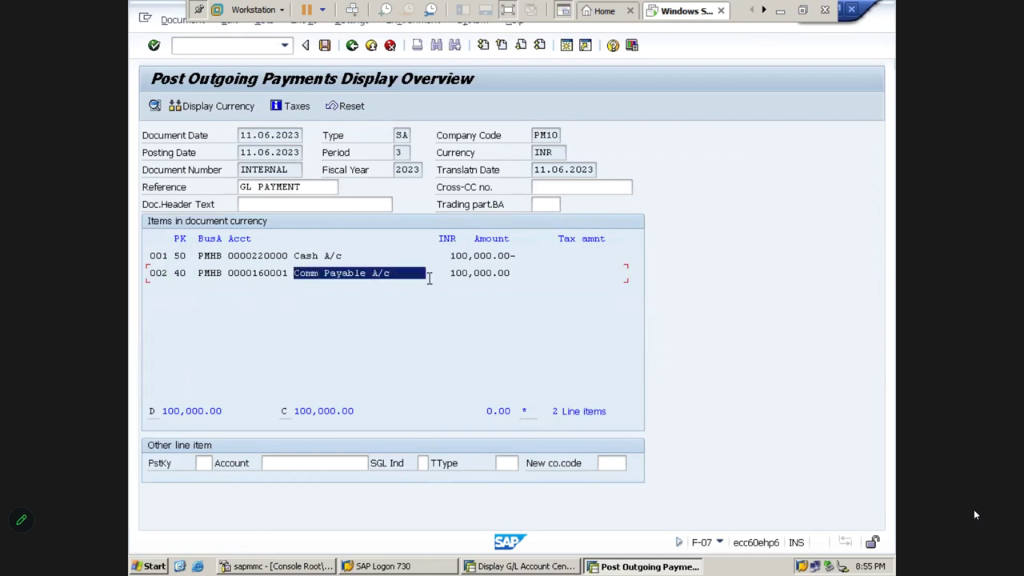
left_click(353, 256)
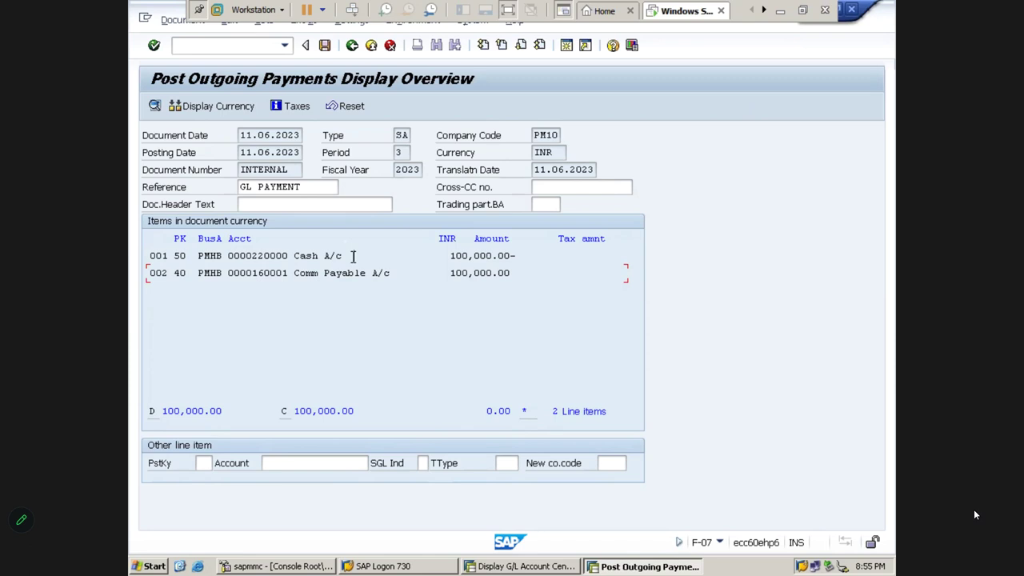
Post the outgoing payment and display the posted document.
left_click(324, 50)
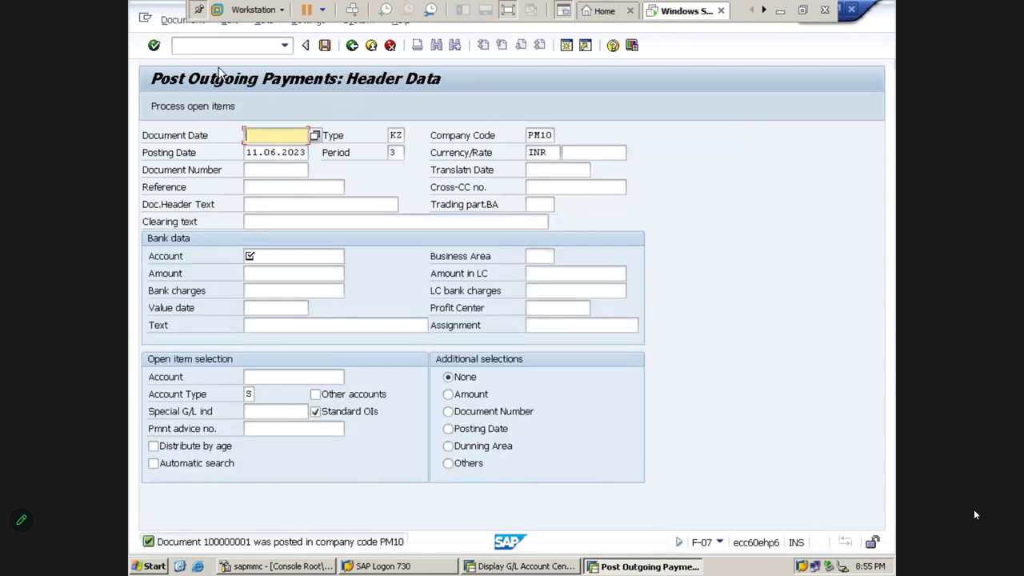
left_click(183, 20)
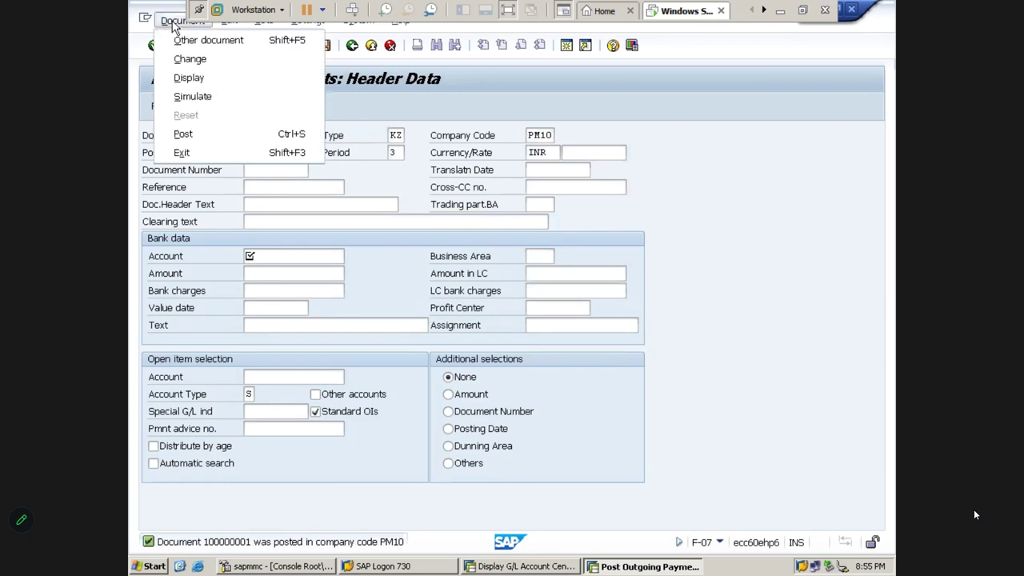
left_click(200, 83)
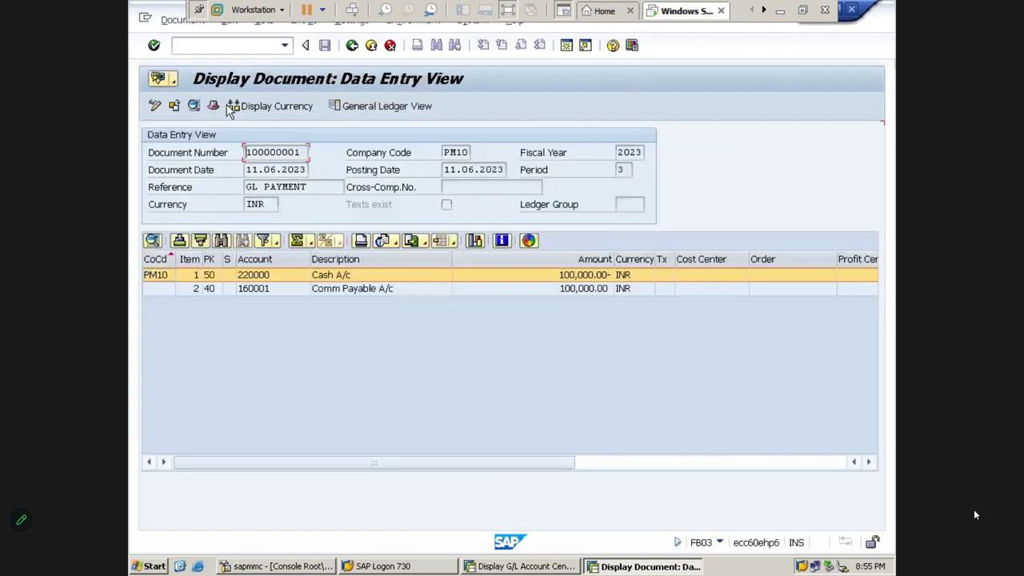
Switch the posted document to the General Ledger View and examine all columns of its line items.
left_click(400, 110)
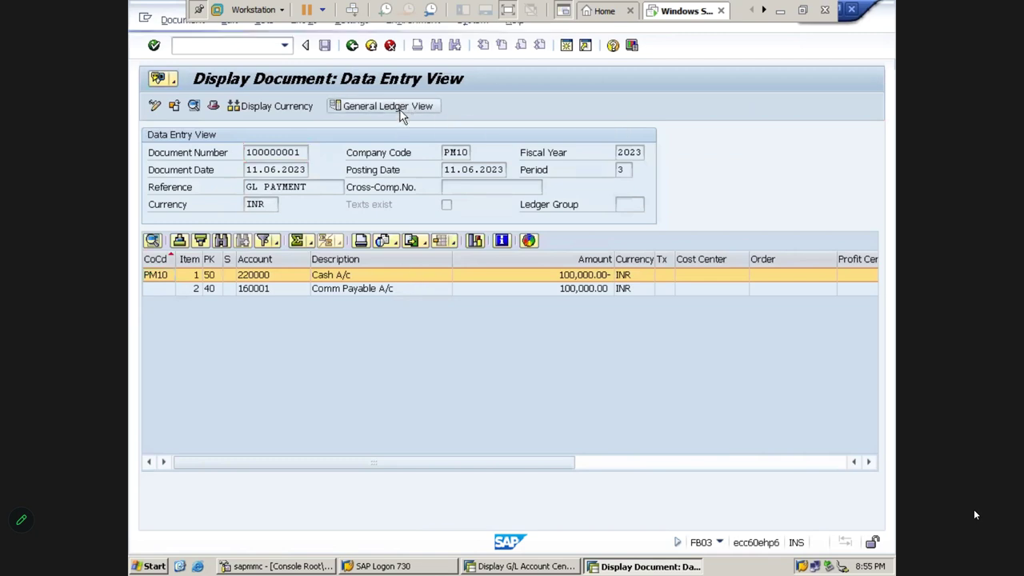
left_click_drag(505, 316, 501, 317)
left_click_drag(655, 309, 575, 311)
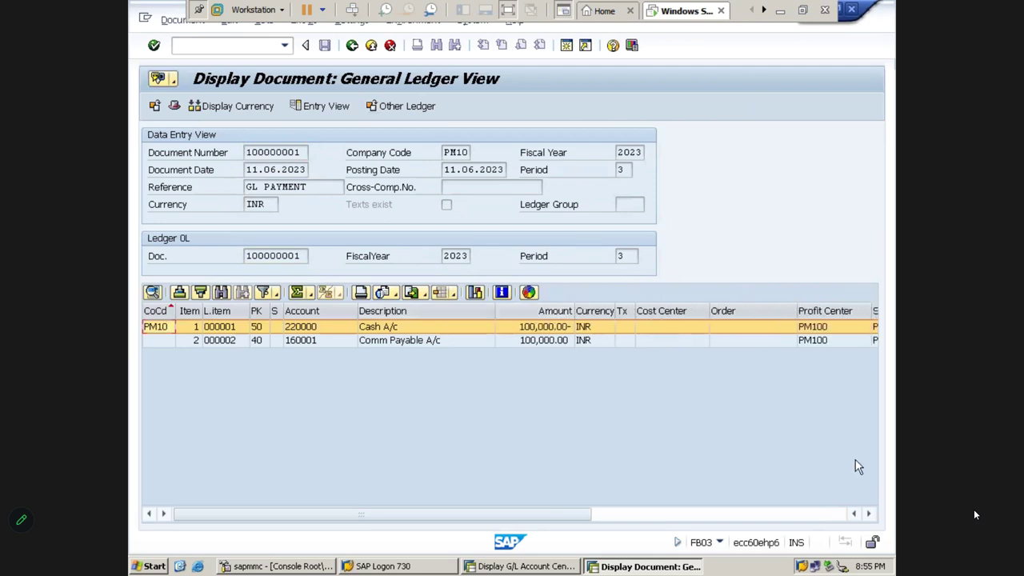
left_click(869, 514)
left_click(869, 513)
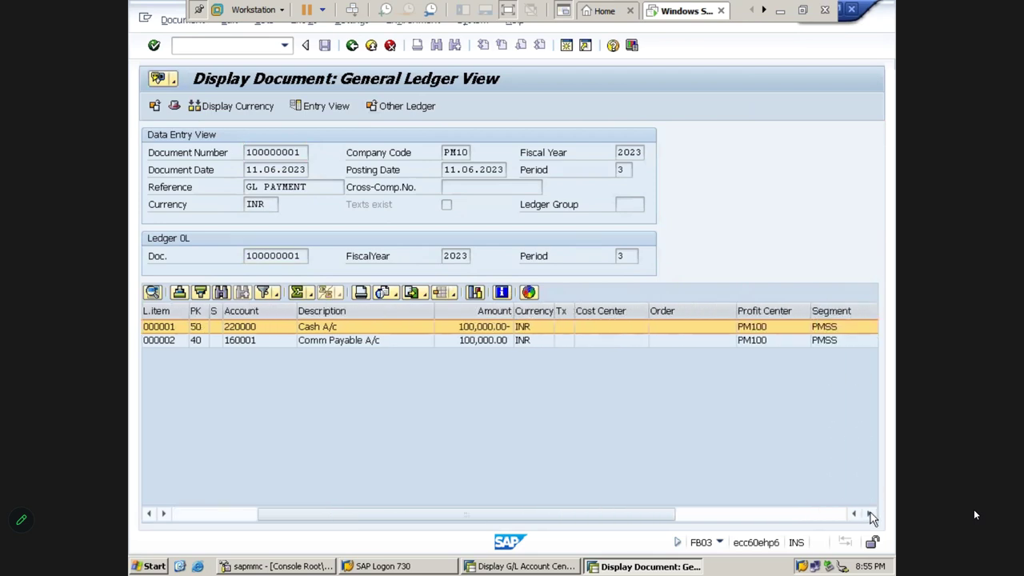
left_click(870, 514)
left_click(869, 514)
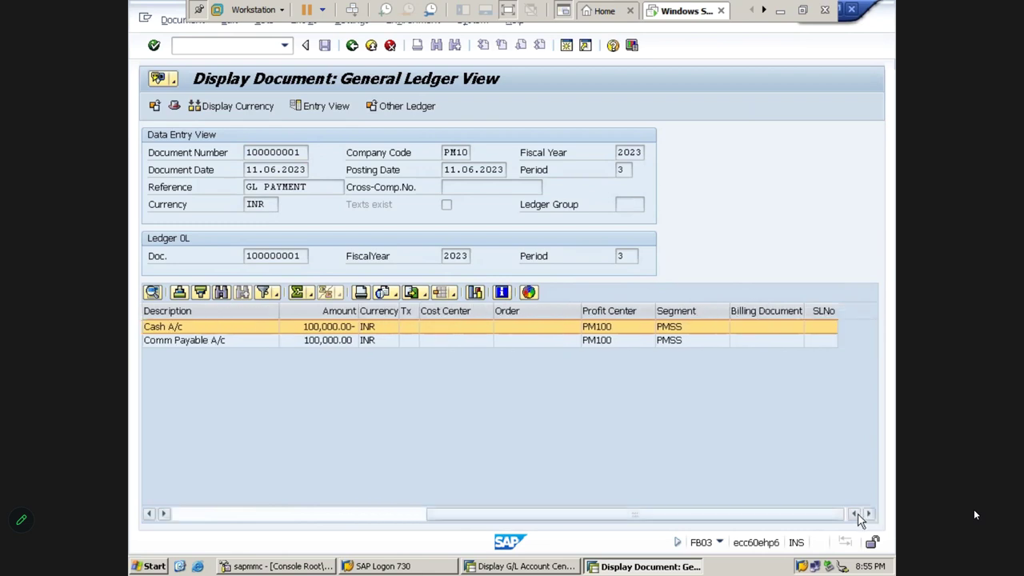
left_click(854, 515)
left_click(855, 515)
left_click(855, 514)
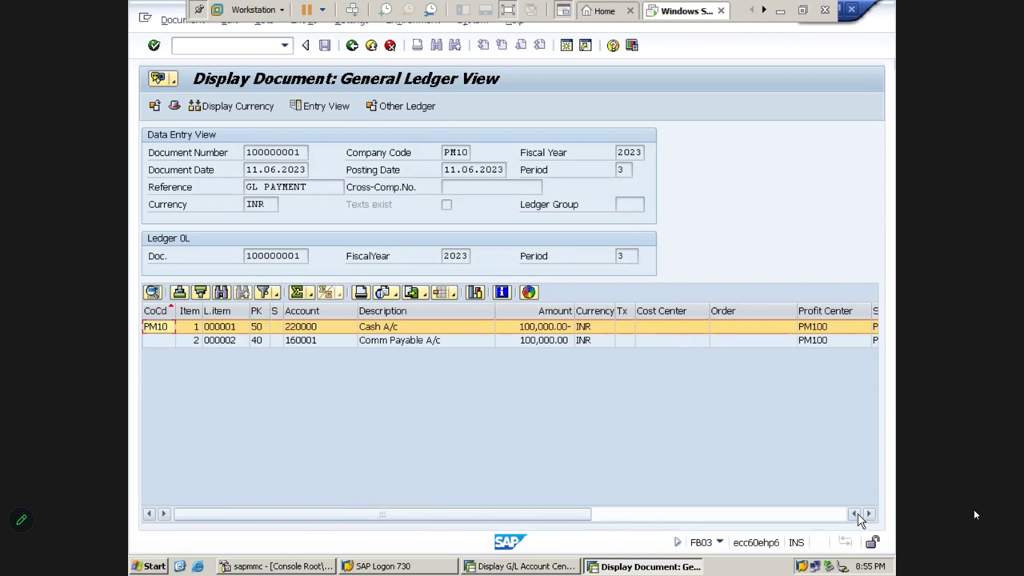
Change the line item layout to add Business Area to the displayed columns.
left_click(454, 297)
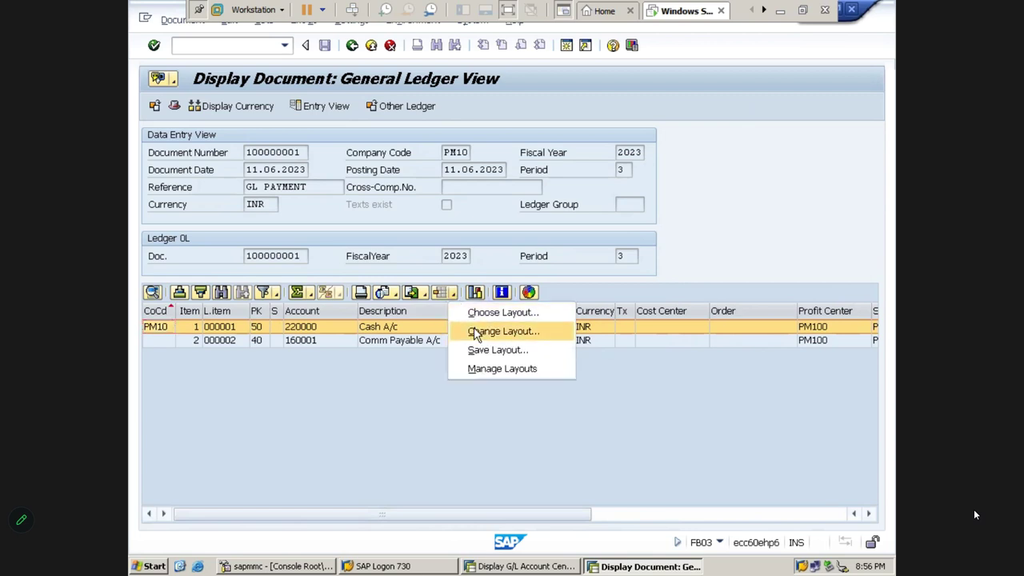
left_click(478, 332)
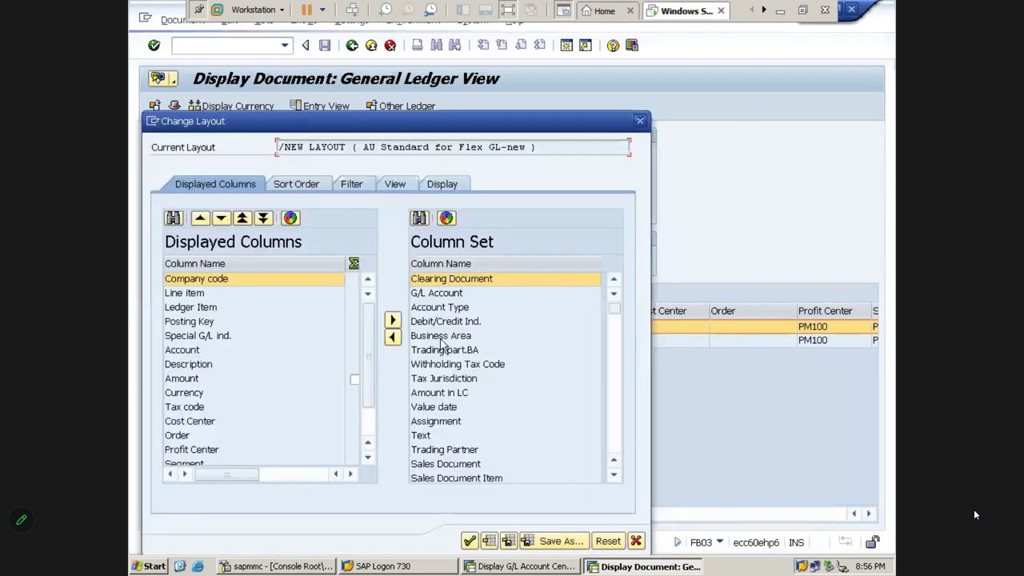
left_click(440, 337)
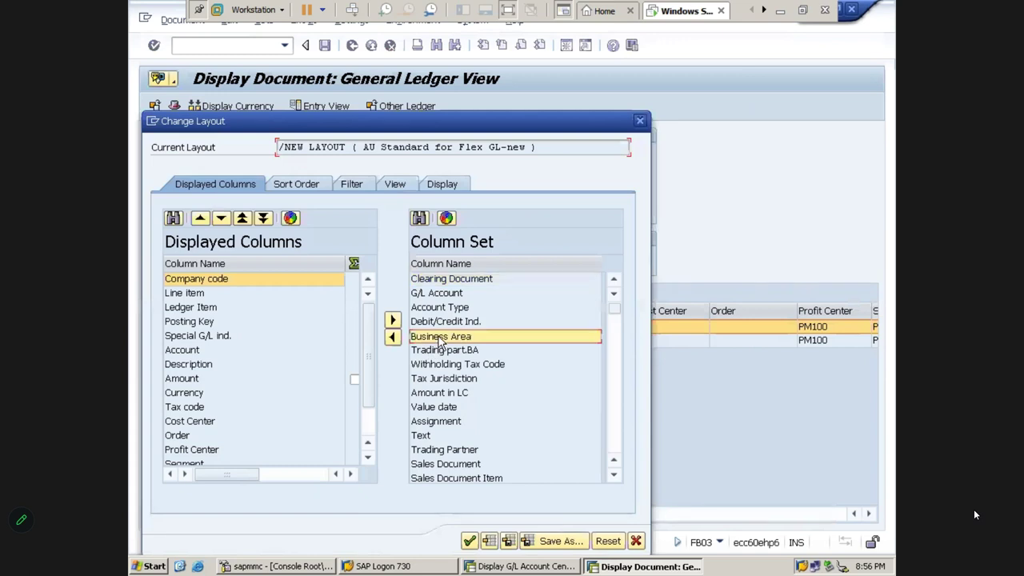
left_click(392, 337)
left_click(470, 541)
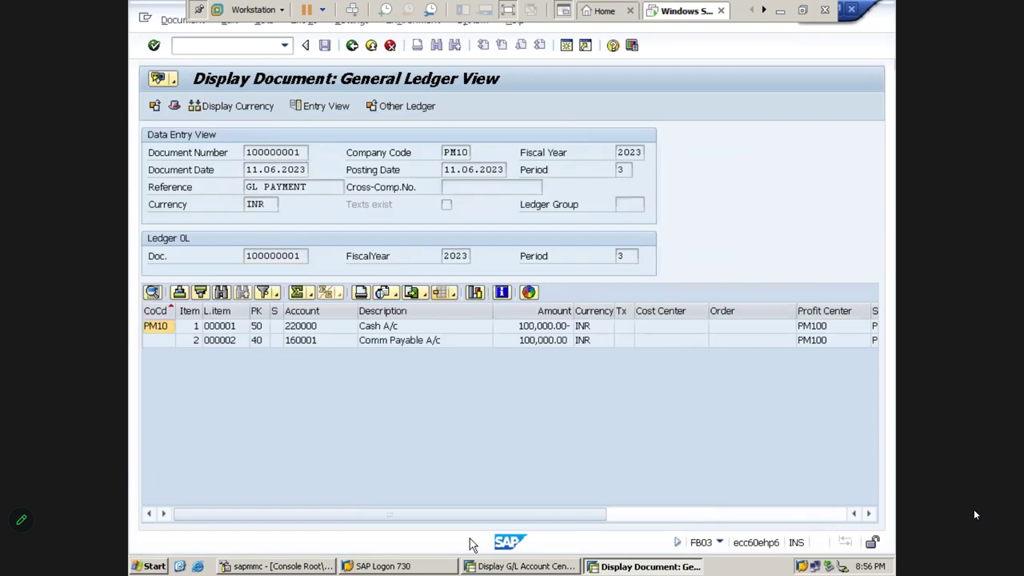
Check the business area, profit center and segment assigned to both line items.
left_click(870, 515)
left_click(870, 515)
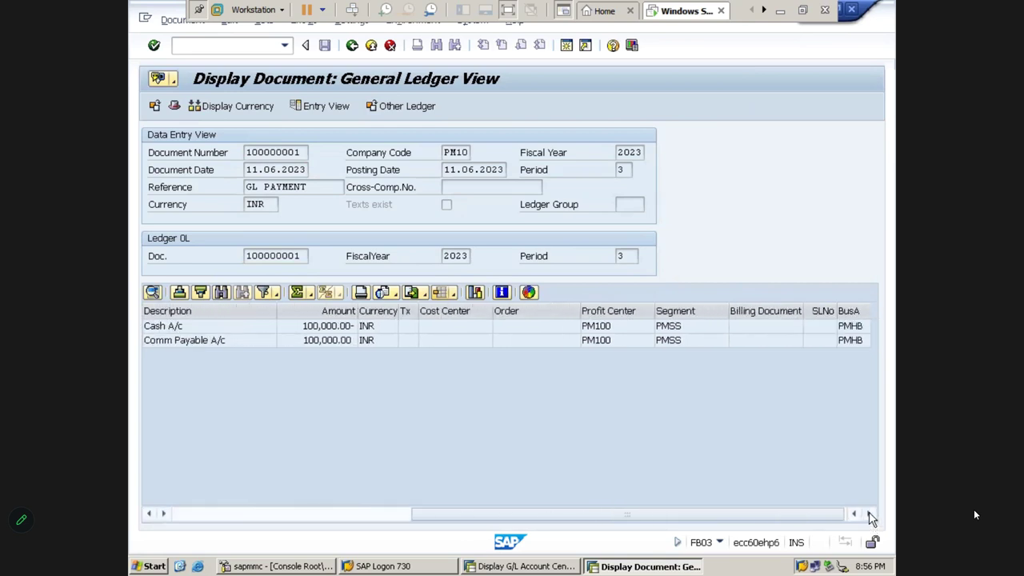
left_click(849, 312)
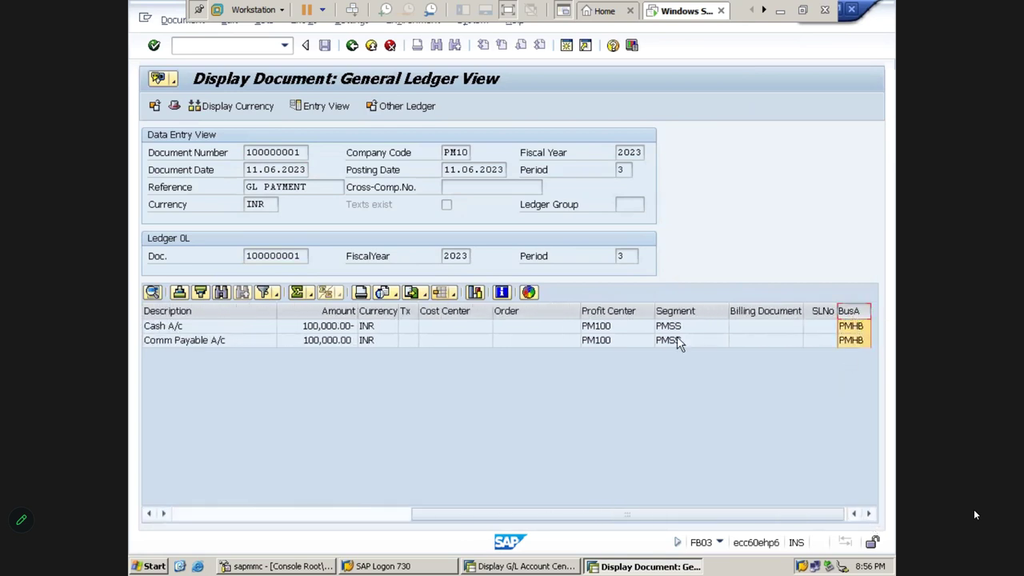
left_click(609, 311)
left_click(665, 313)
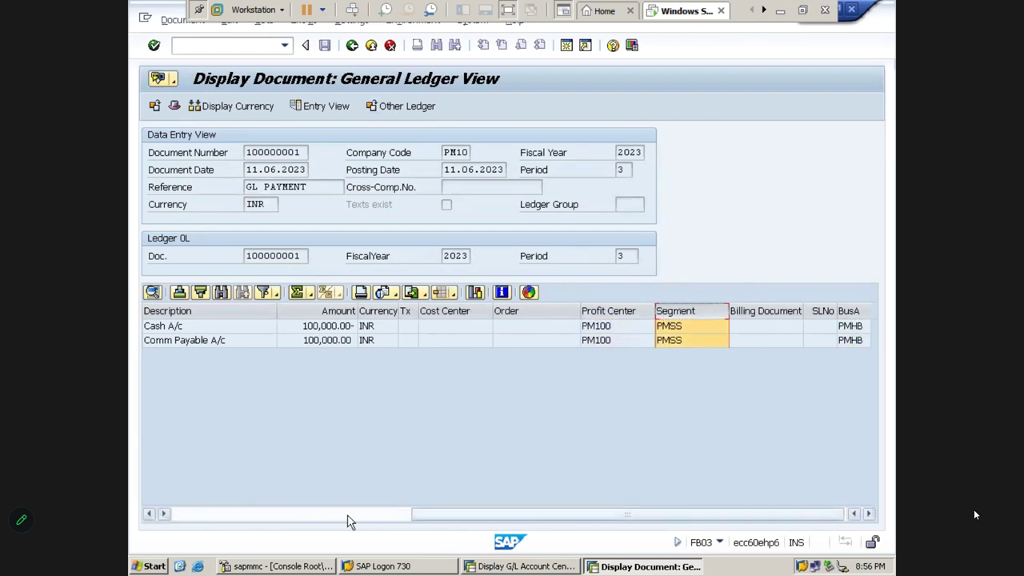
left_click(217, 516)
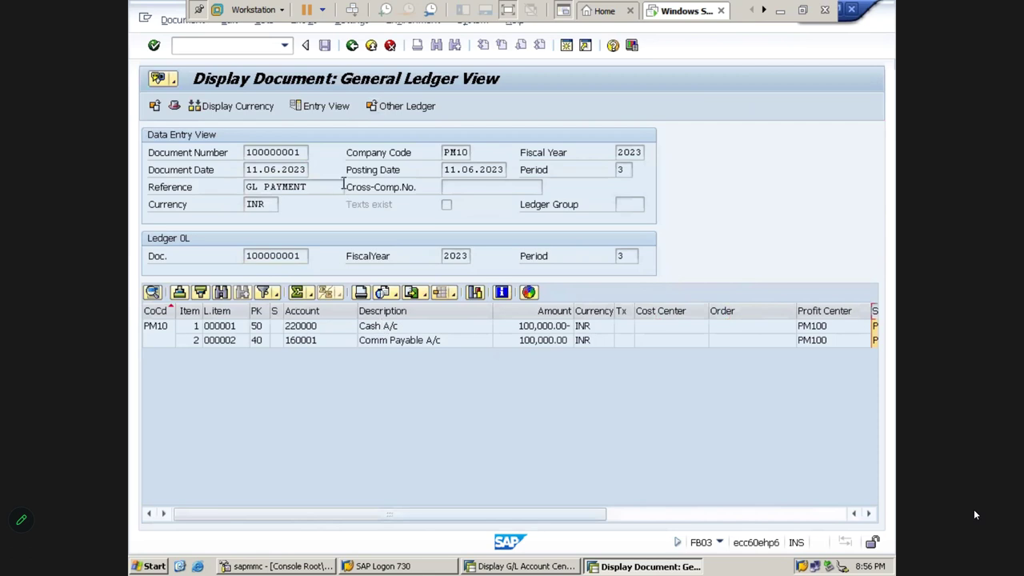
Check the other ledgers and the display currency options available for the posted document.
left_click(402, 107)
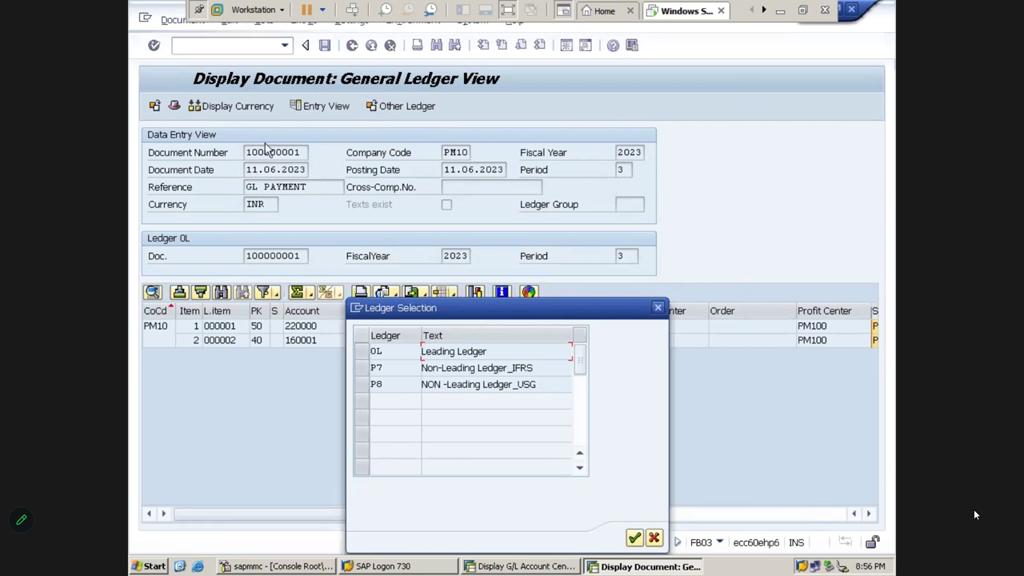
key("Escape")
left_click(232, 105)
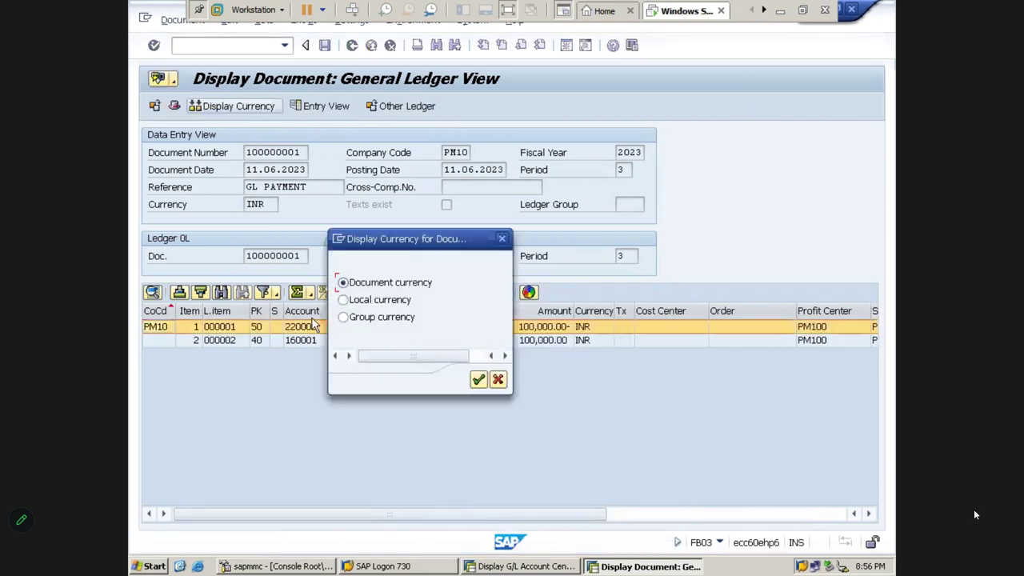
left_click(503, 241)
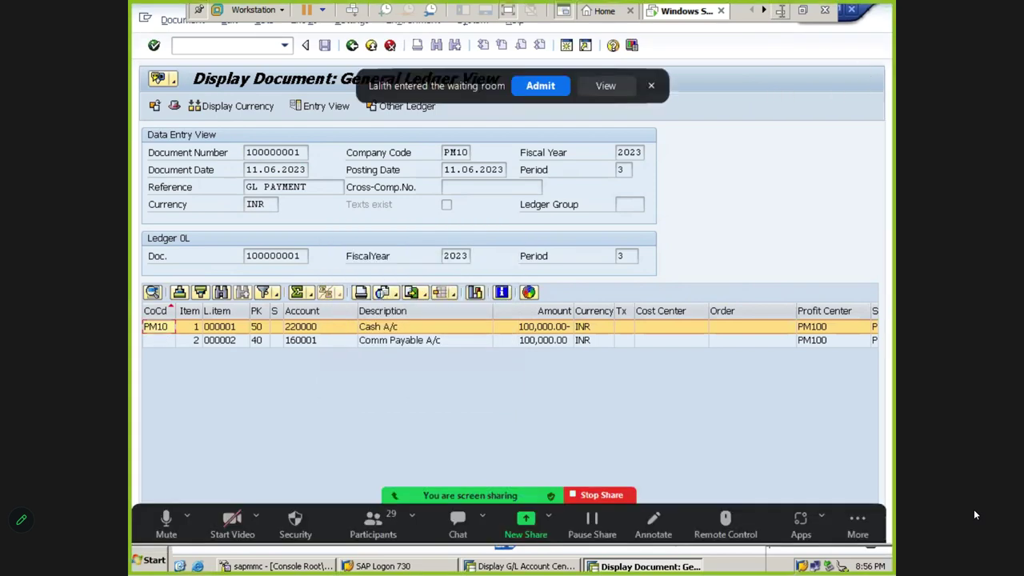
Switch to the SAP FI_New workbook in Excel and look through the GL postings below the F-07 outgoing payment entry.
key("alt+Tab")
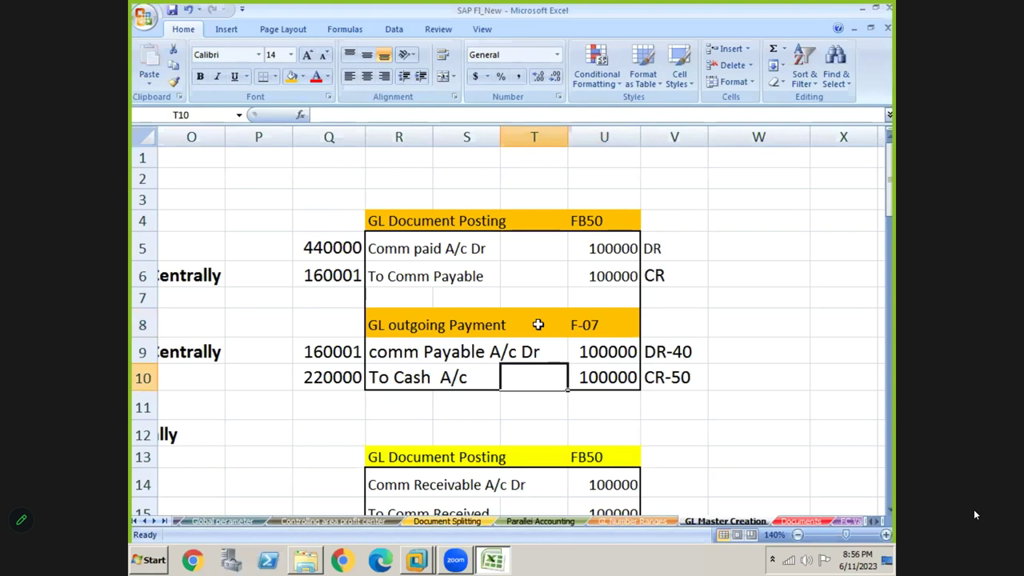
left_click(539, 324)
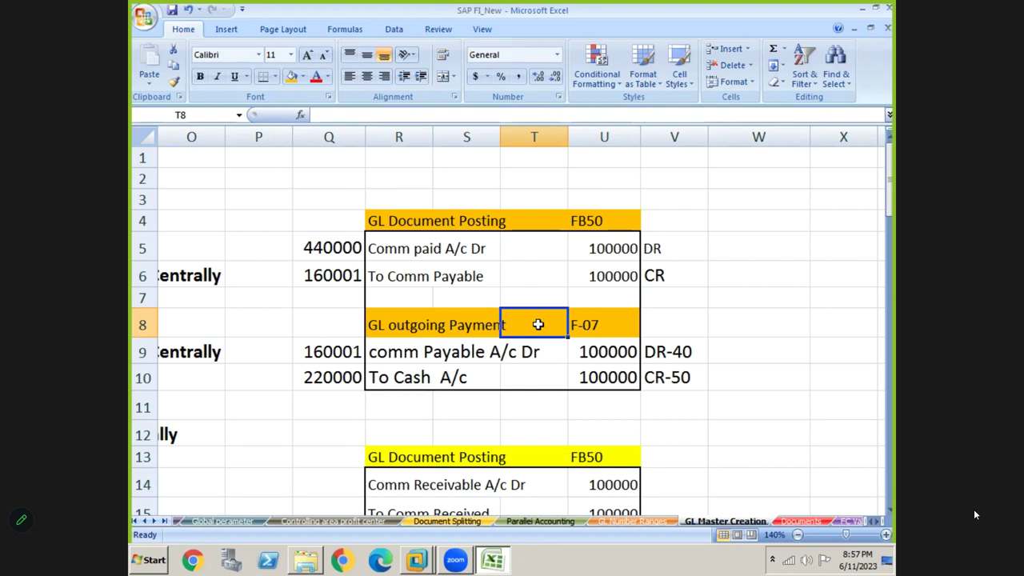
left_click(486, 352)
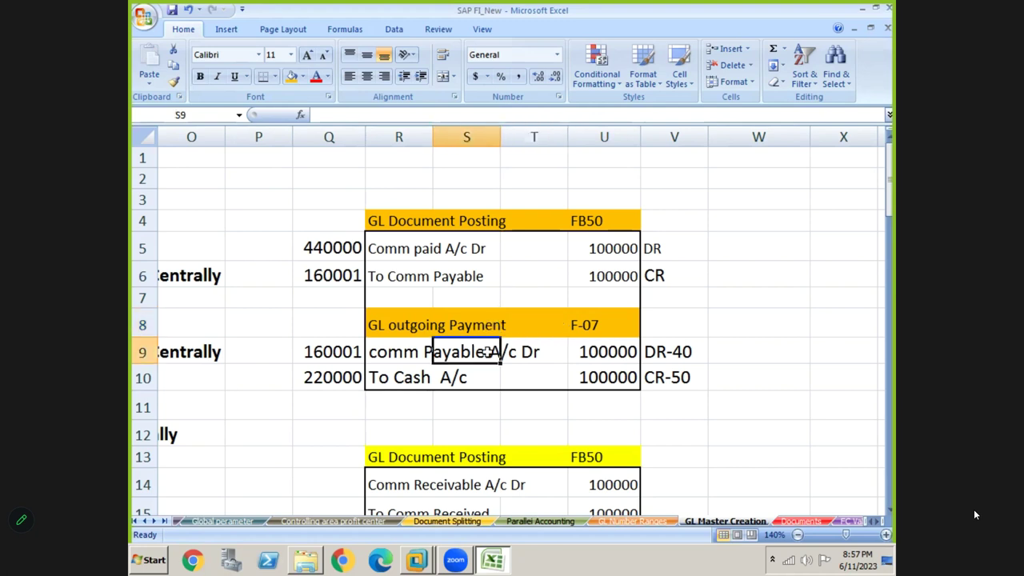
key("Down")
key("Down")
key("Down")
key("Down")
key("Down")
key("Down")
key("Down")
key("Down")
key("Down")
key("Down")
key("Down")
key("Down")
key("Down")
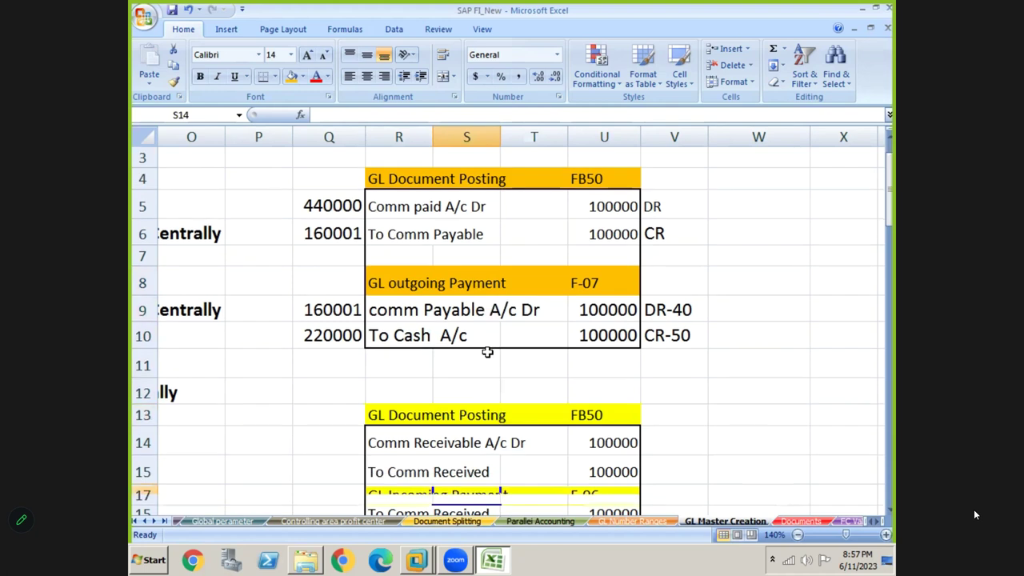
key("Down")
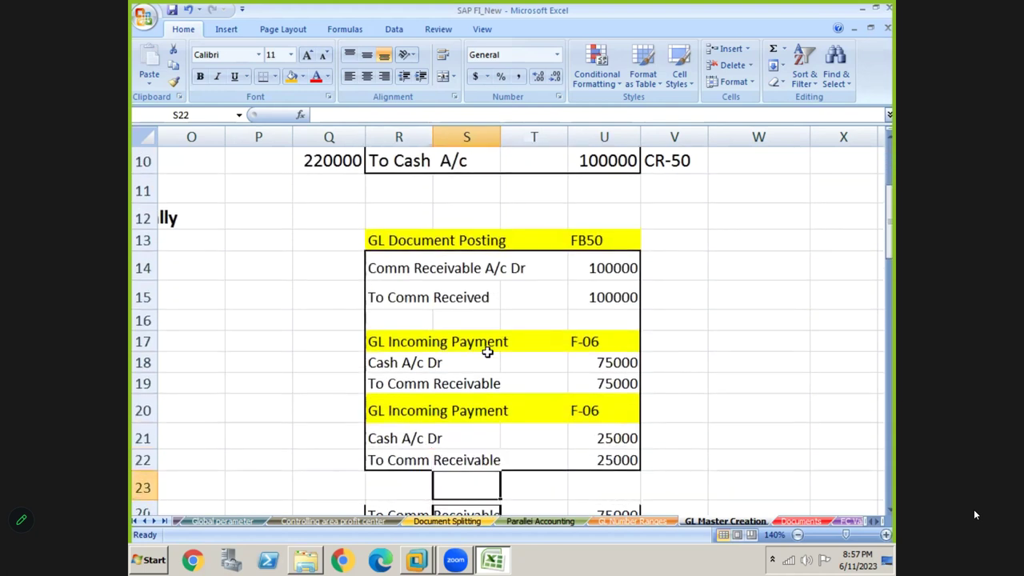
Examine the FB50 commission receivable posting and the two F-06 incoming payment entries beneath it.
left_click(385, 268)
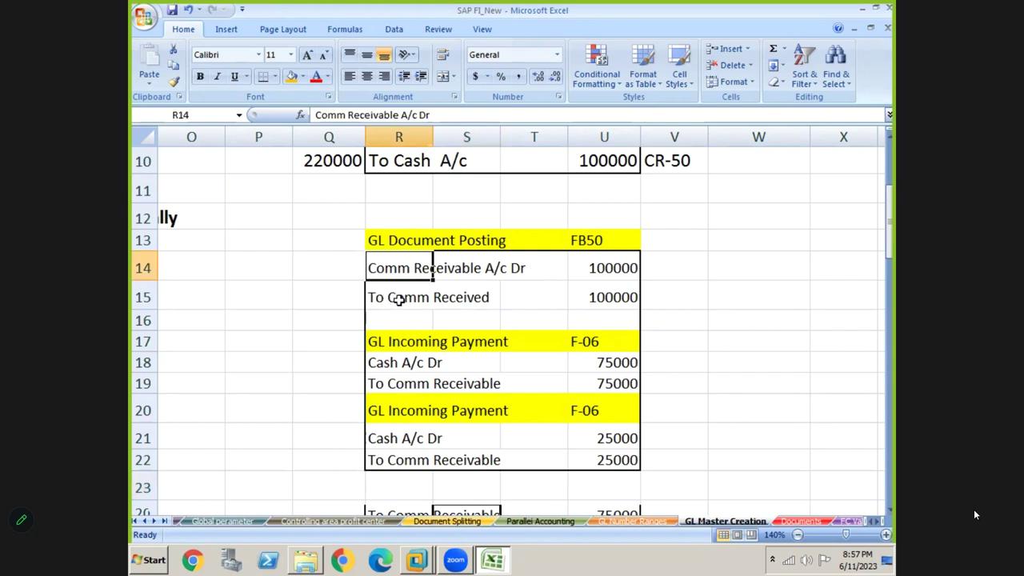
left_click(399, 299)
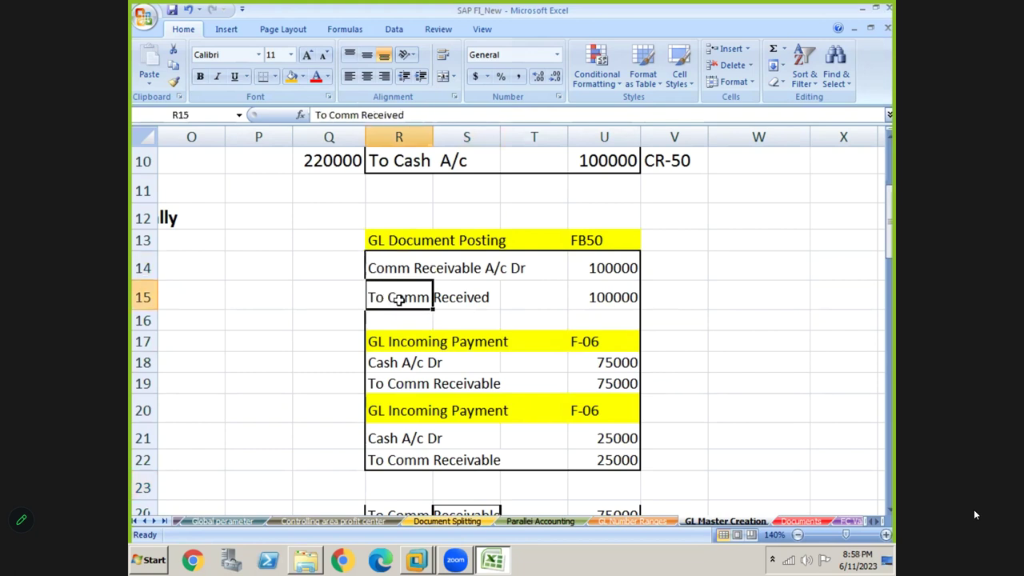
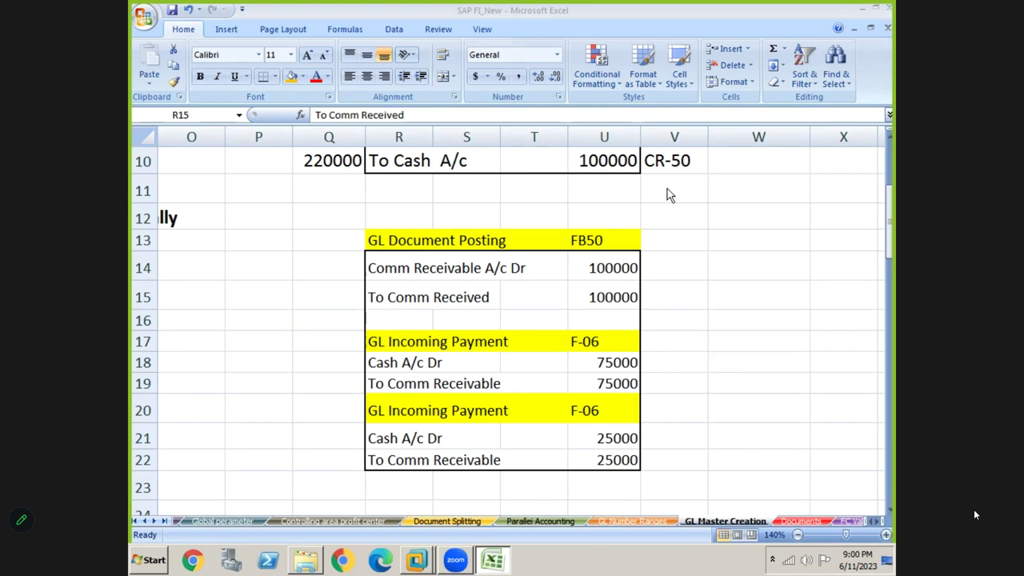
left_click(547, 307)
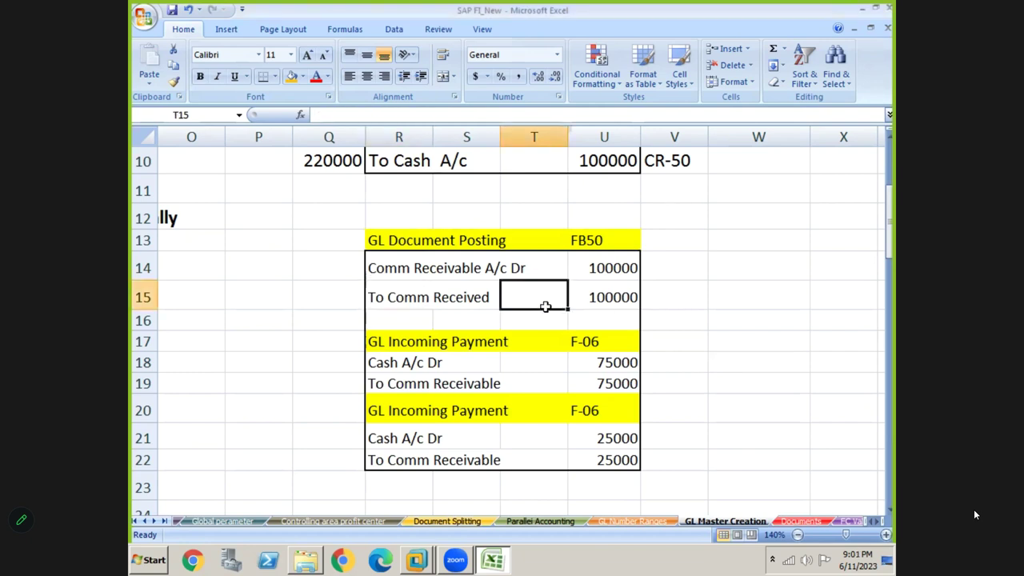
left_click(449, 300)
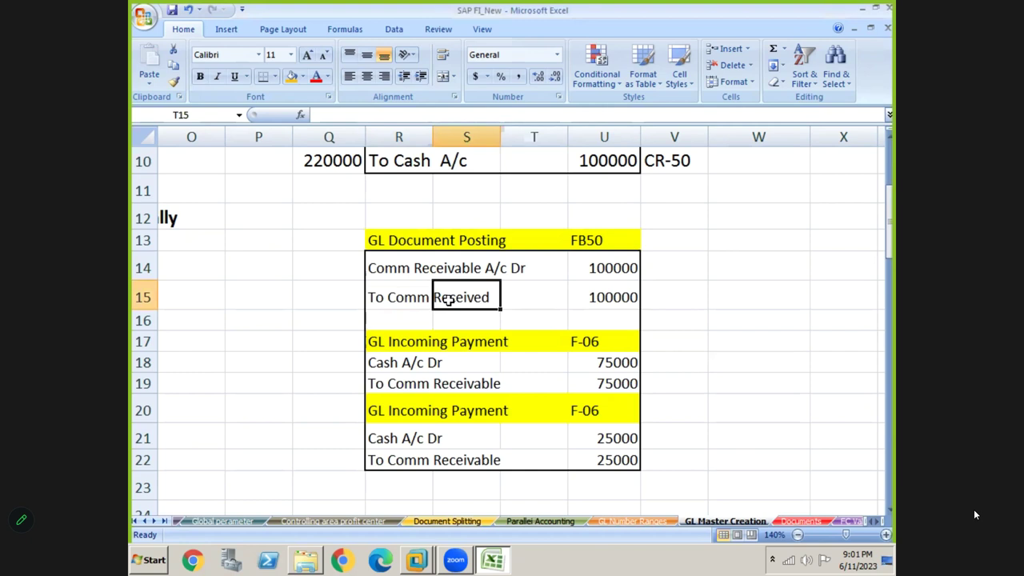
key("Down")
key("Down")
key("Down")
key("Down")
key("Down")
key("Down")
key("Down")
key("Down")
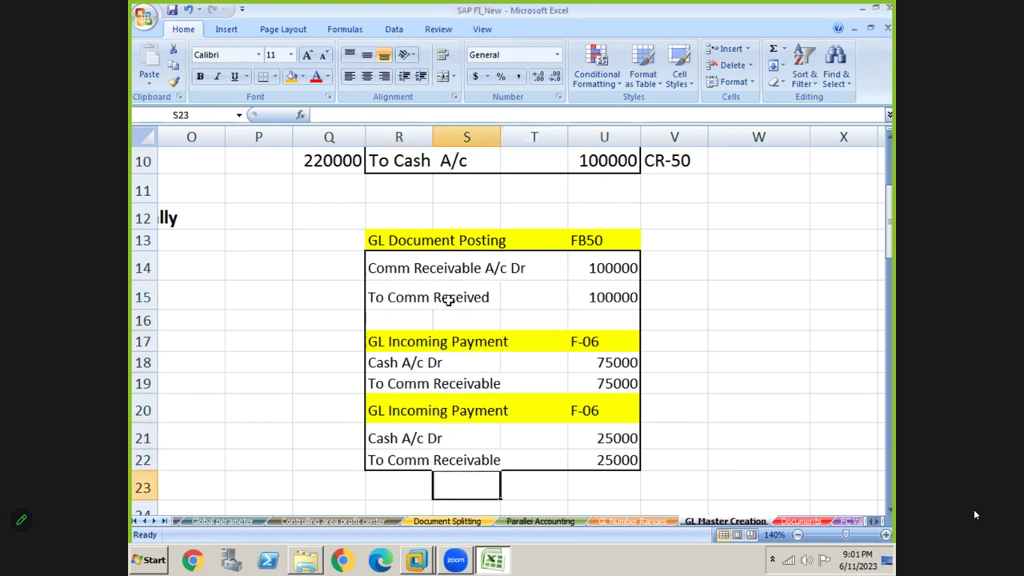
key("Down")
key("Down")
key("Down")
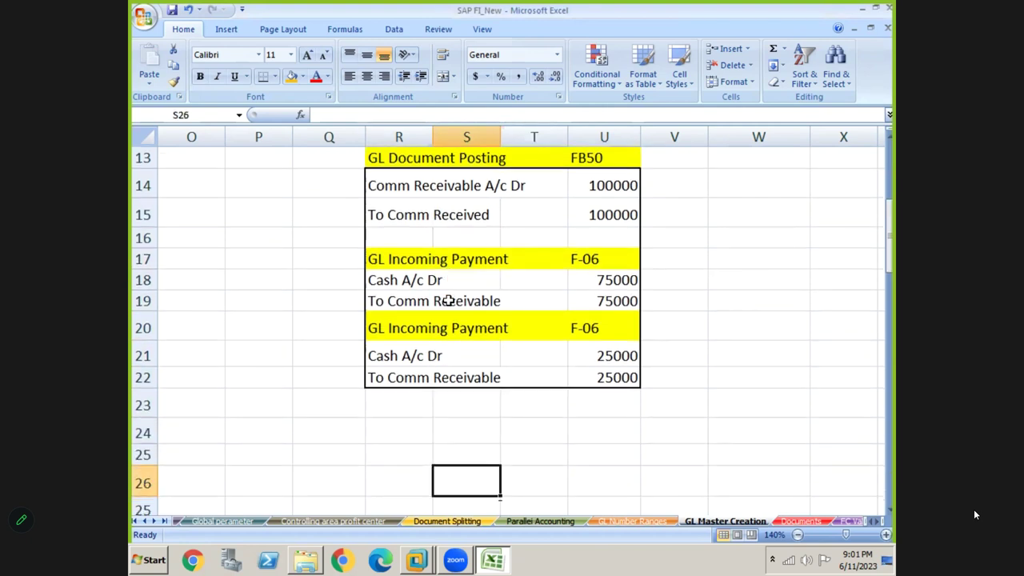
key("Up")
key("Up")
key("Up")
key("Up")
key("Up")
key("Up")
key("Up")
key("Up")
key("Up")
key("Up")
key("Up")
key("Up")
key("Up")
key("Up")
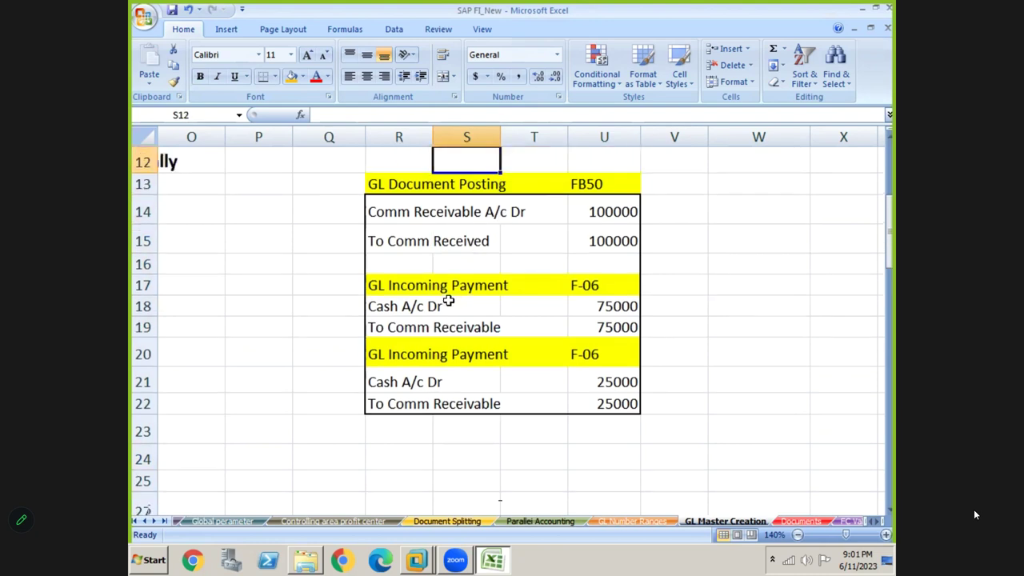
Review the FB50 GL Document Posting heading row and the Comm Receivable debit line below it.
key("ctrl+shift+greater")
key("ctrl+shift+greater")
left_click(257, 344)
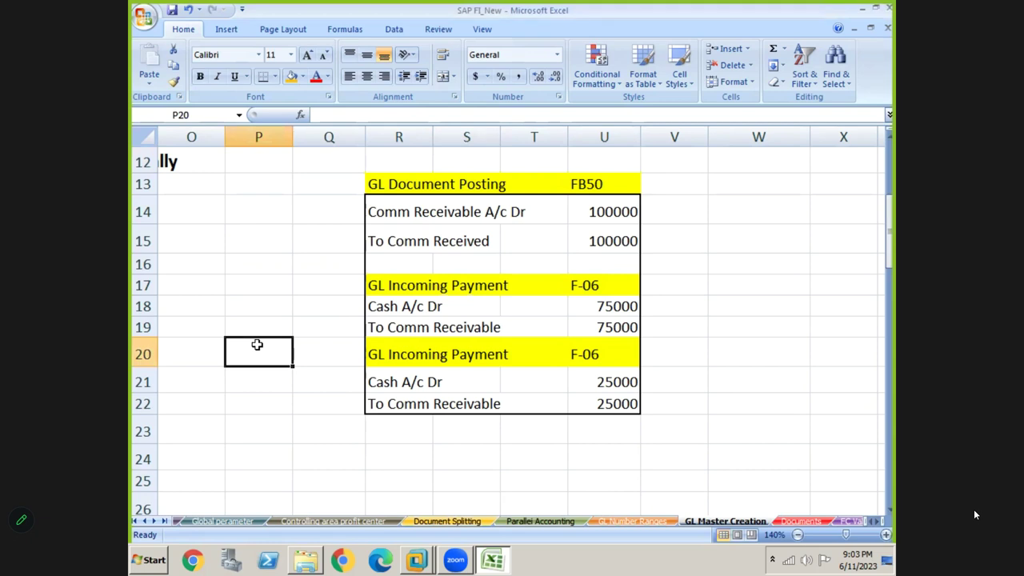
left_click(259, 263)
left_click(281, 231)
key("Up")
key("Up")
key("Up")
key("Down")
key("Right")
key("Right")
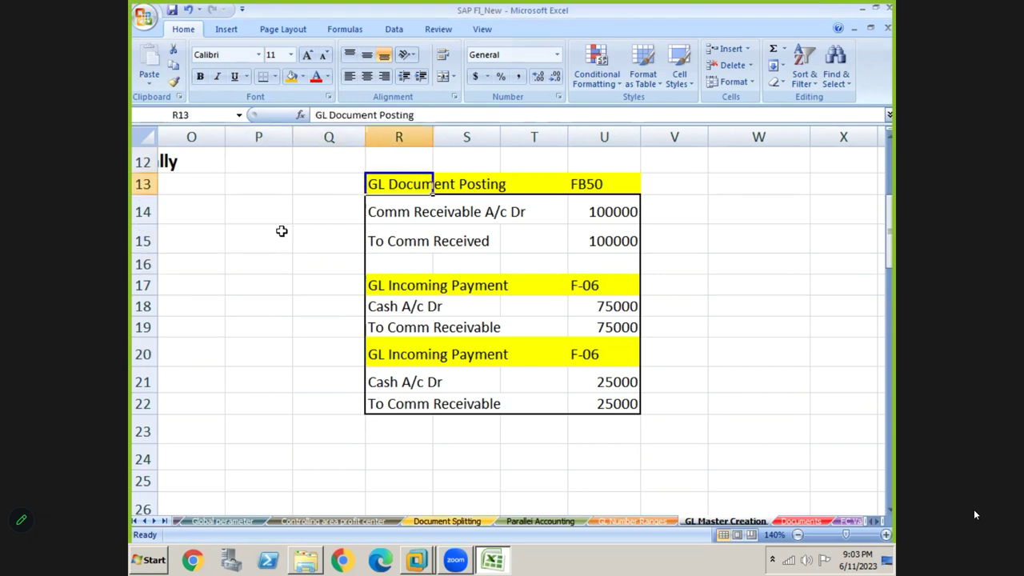
key("Left")
key("Right")
key("shift+Right")
key("shift+Right")
key("shift+Right")
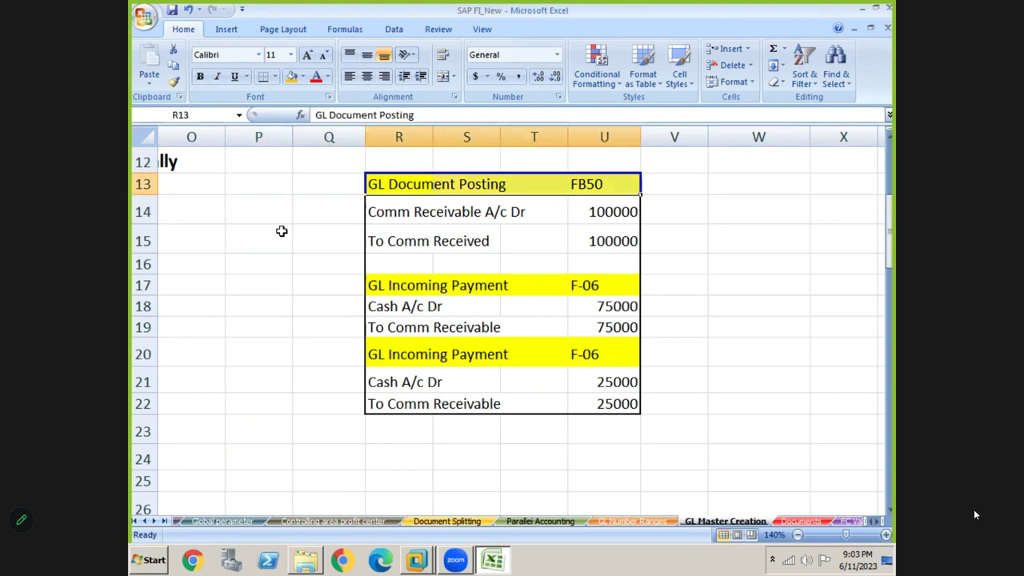
key("Down")
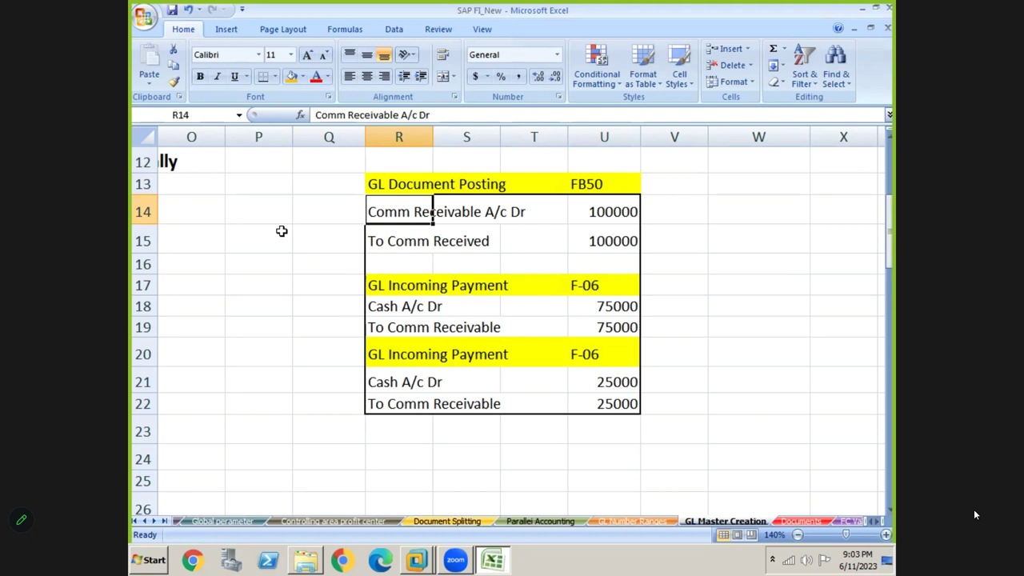
left_click(327, 217)
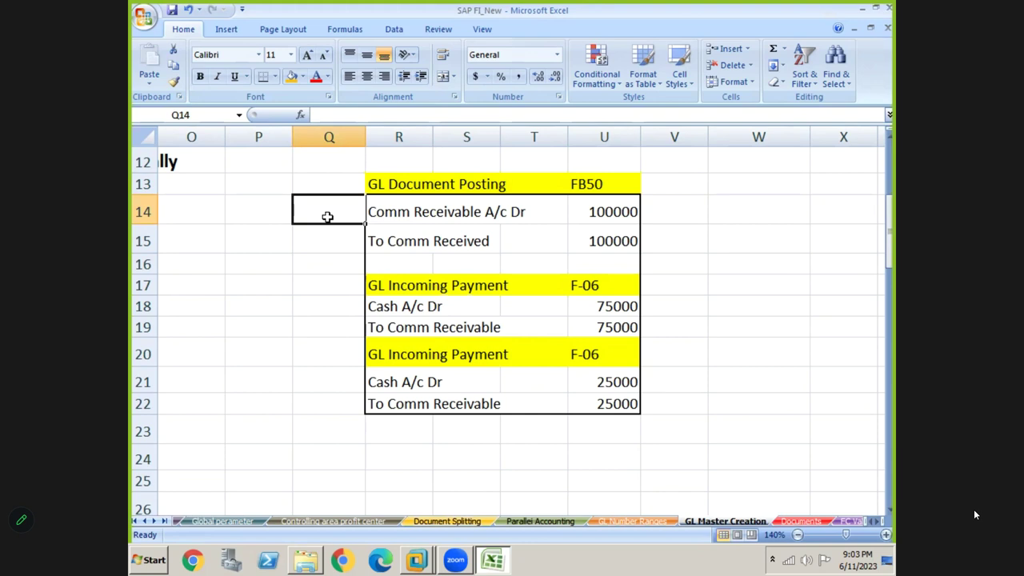
left_click(372, 218)
key("Right")
key("Right")
key("Right")
key("Right")
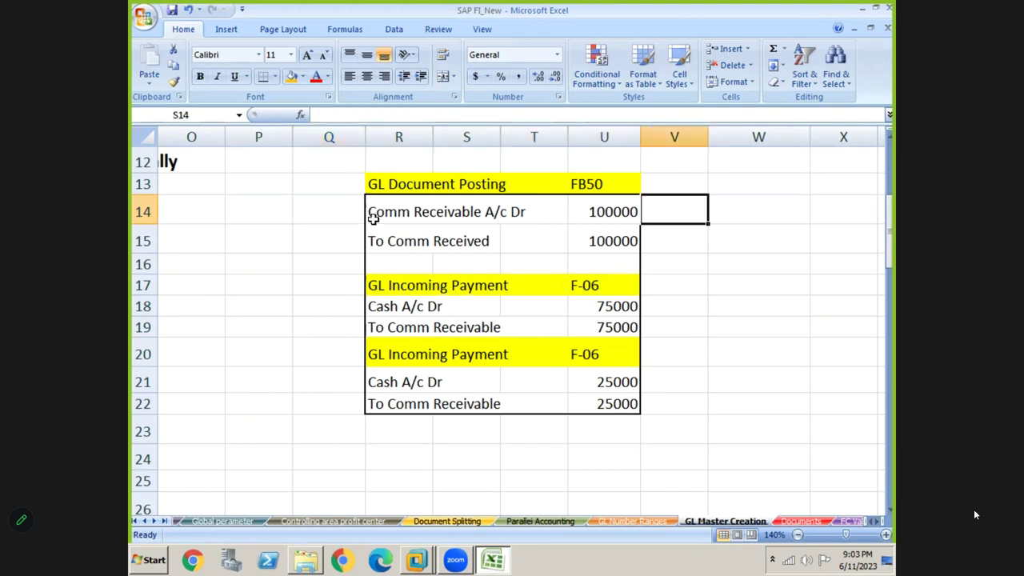
key("Left")
key("Left")
key("Left")
key("Left")
key("Left")
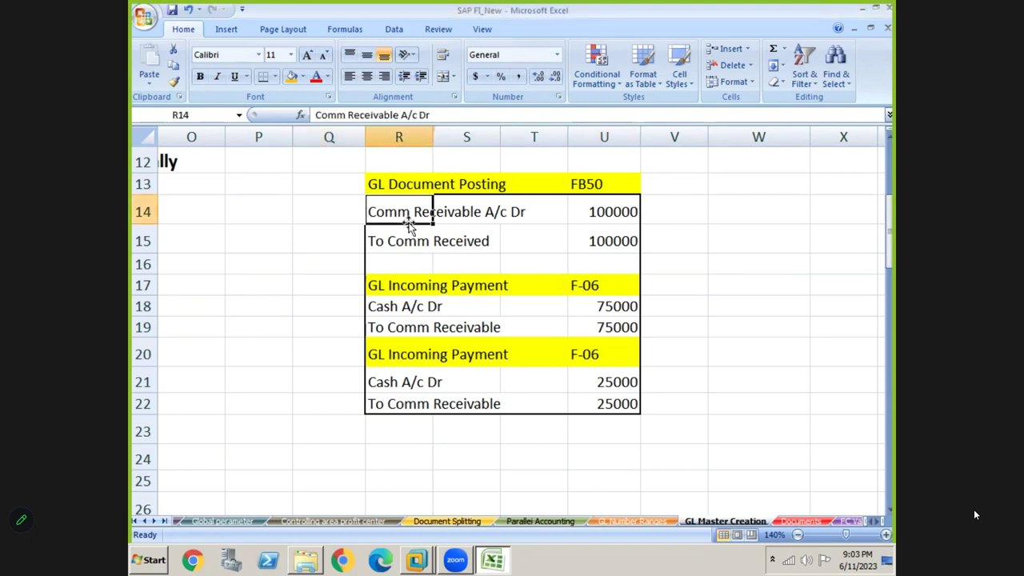
Label the Comm Receivable line DR-40 in cell V14 and the To Comm Received line CR-50 in cell V15.
key("Right")
key("Right")
key("Right")
key("Right")
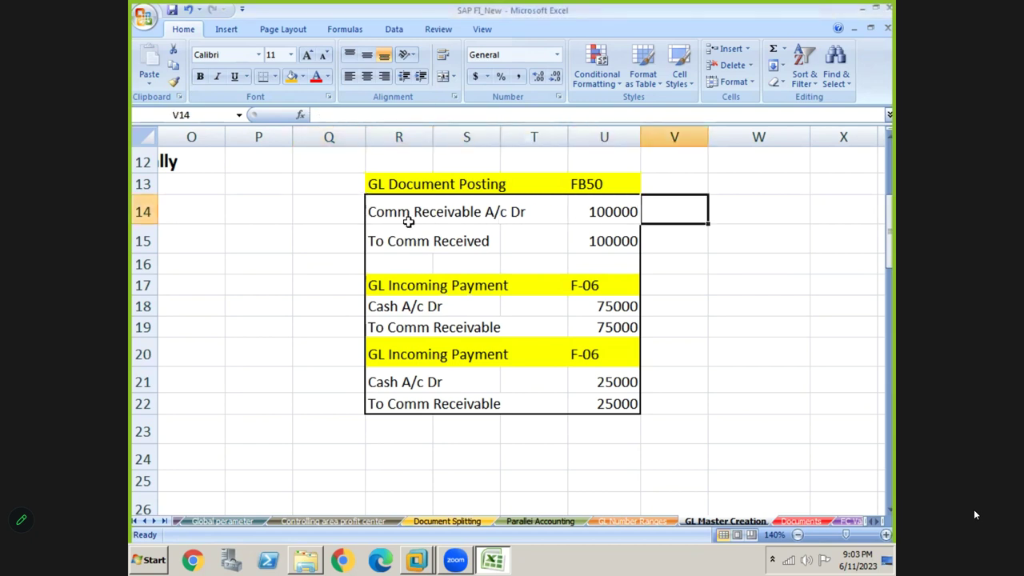
type("DE")
key("BackSpace")
type("R")
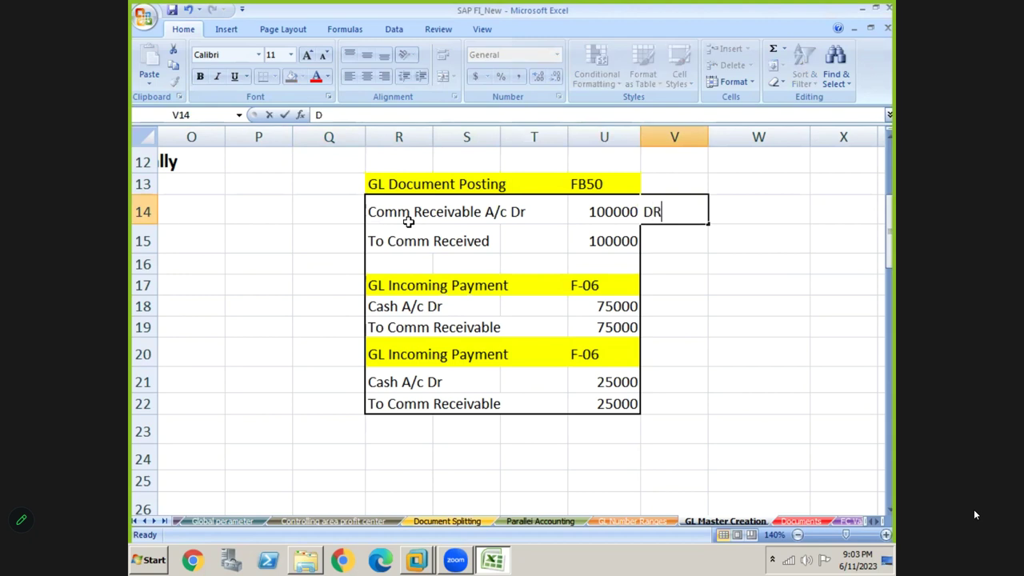
type("-40")
key("Return")
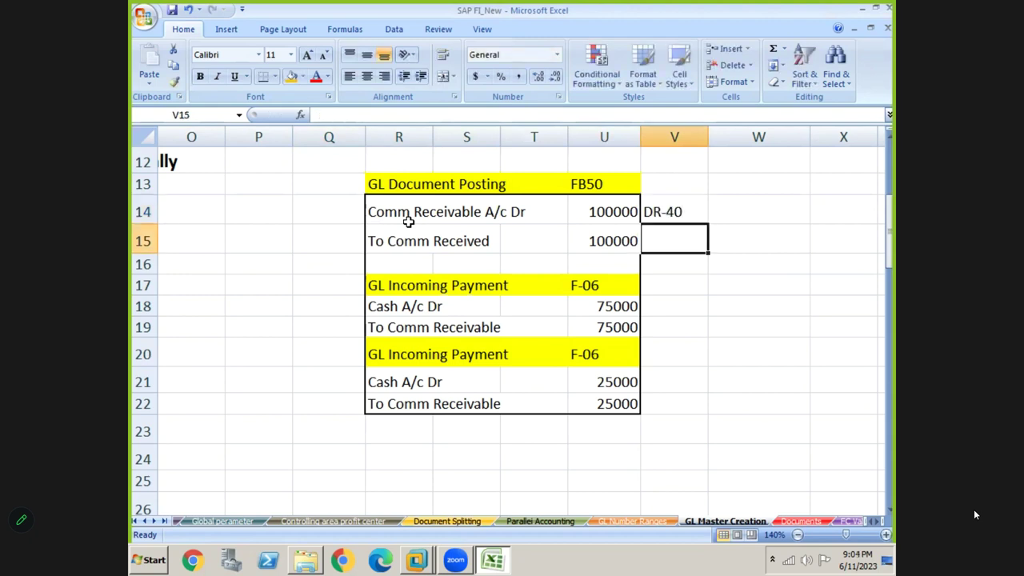
type("CR")
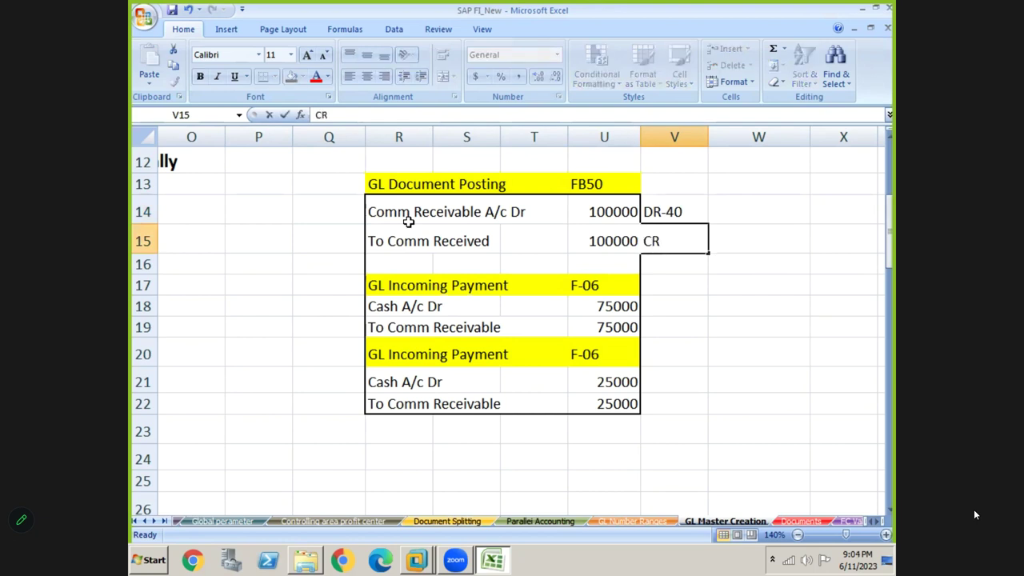
type("-50")
key("Return")
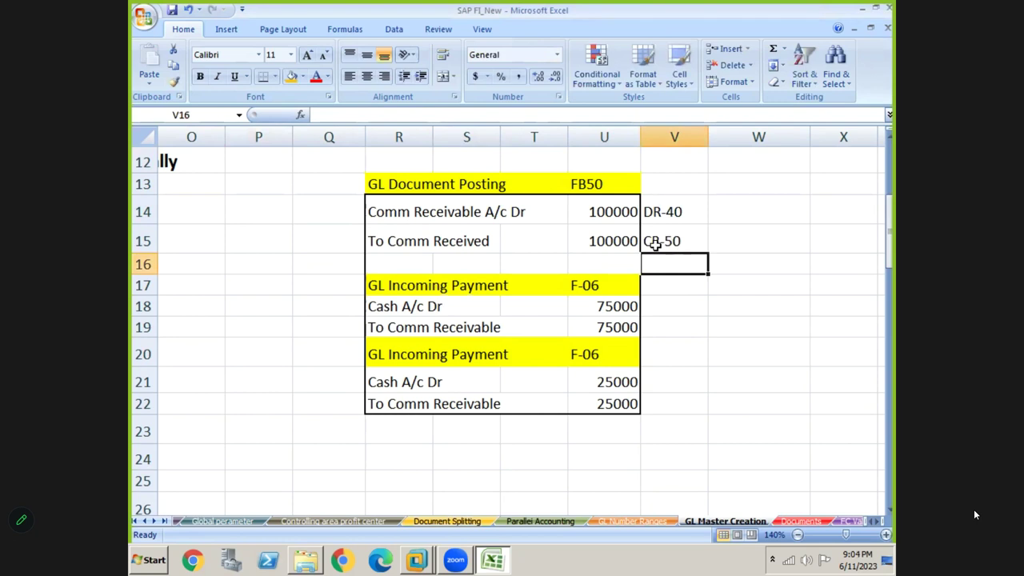
Check the posting key beside the Comm Receivable line and select both commission lines with their amounts.
left_click(680, 218)
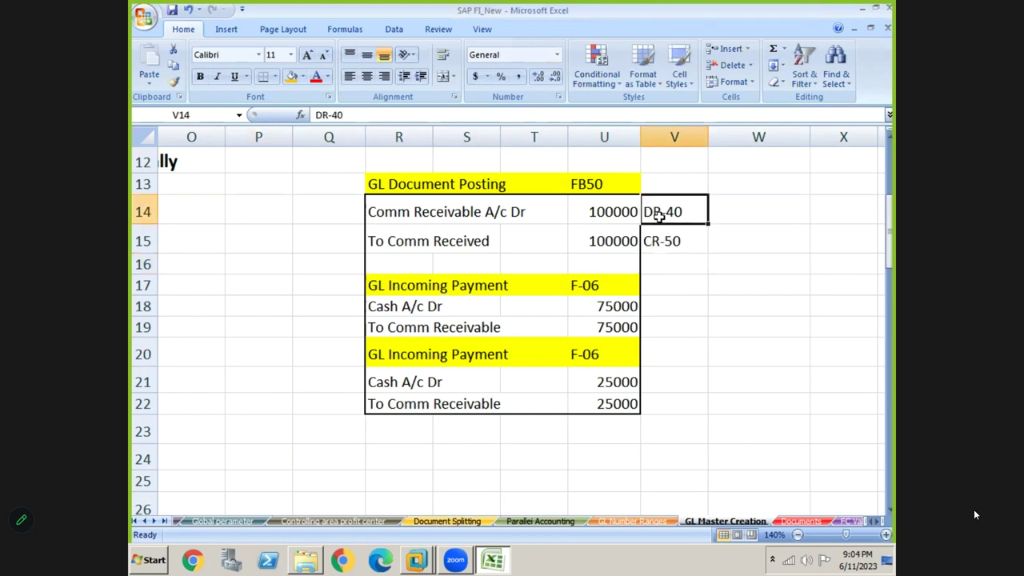
left_click(395, 217)
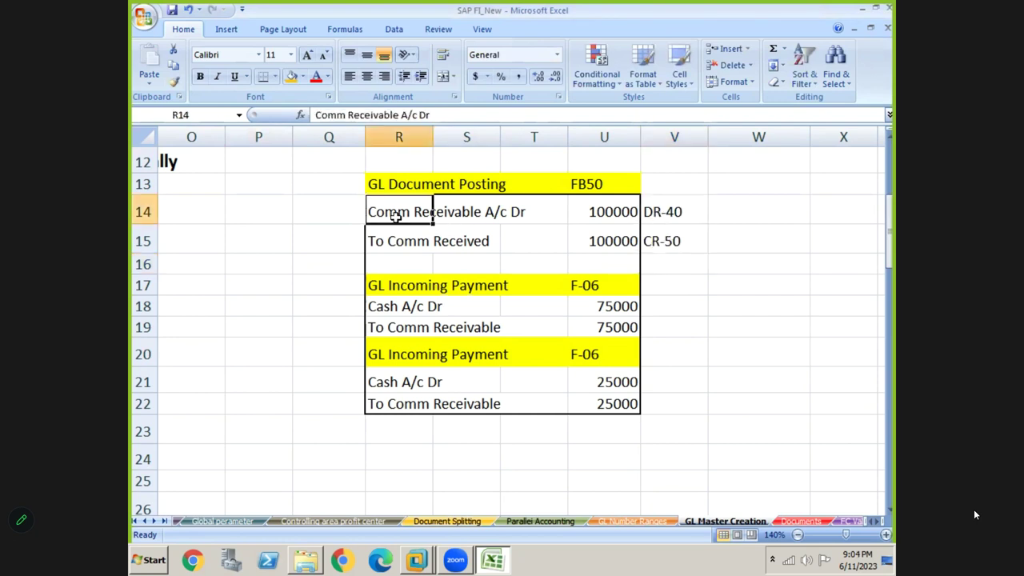
left_click_drag(395, 217, 604, 241)
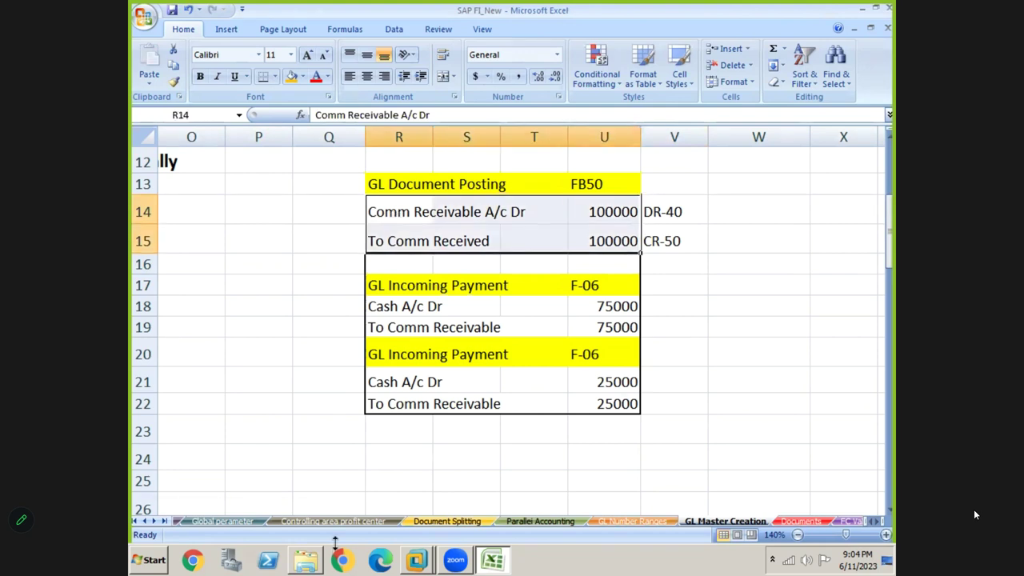
key("ctrl+shift+7")
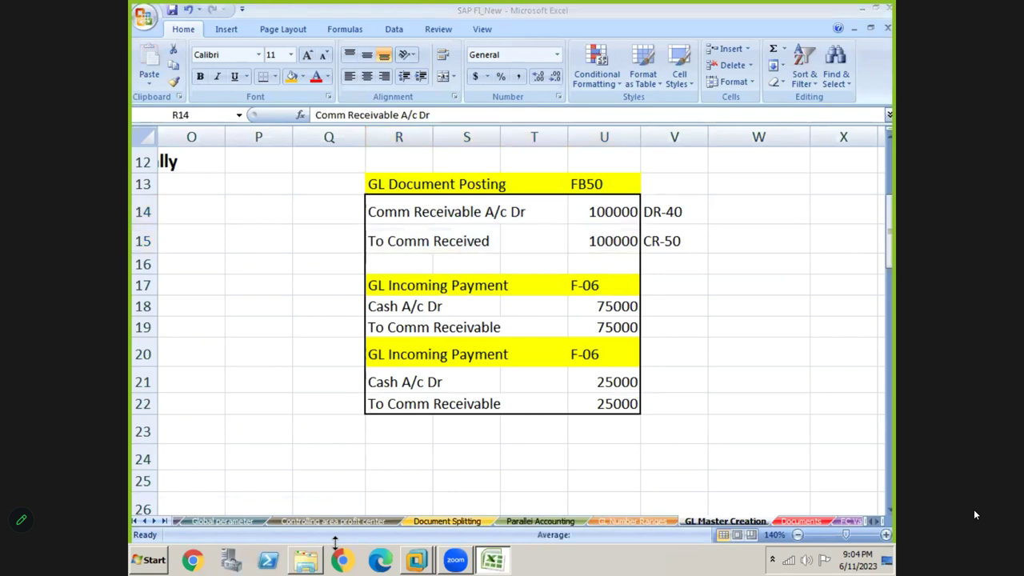
Enter 250000 in cell Q14 as the G/L account for the Comm Receivable line.
left_click(333, 216)
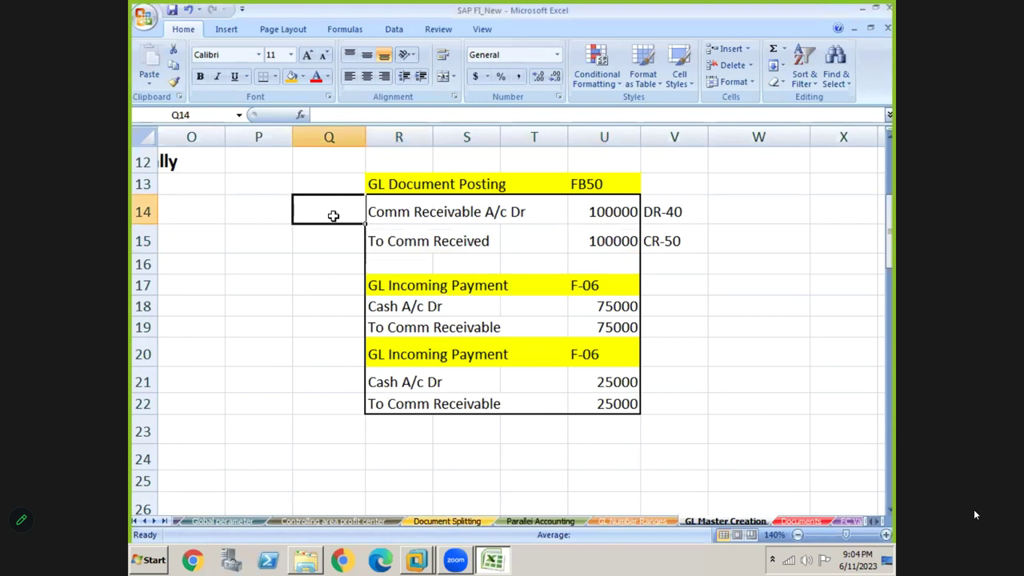
type("25")
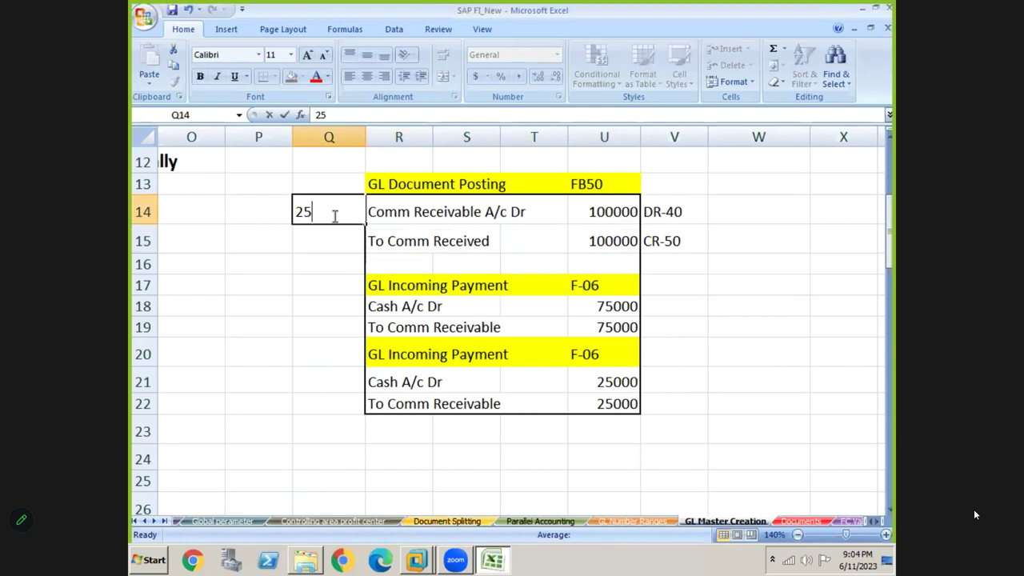
type("0000")
key("Return")
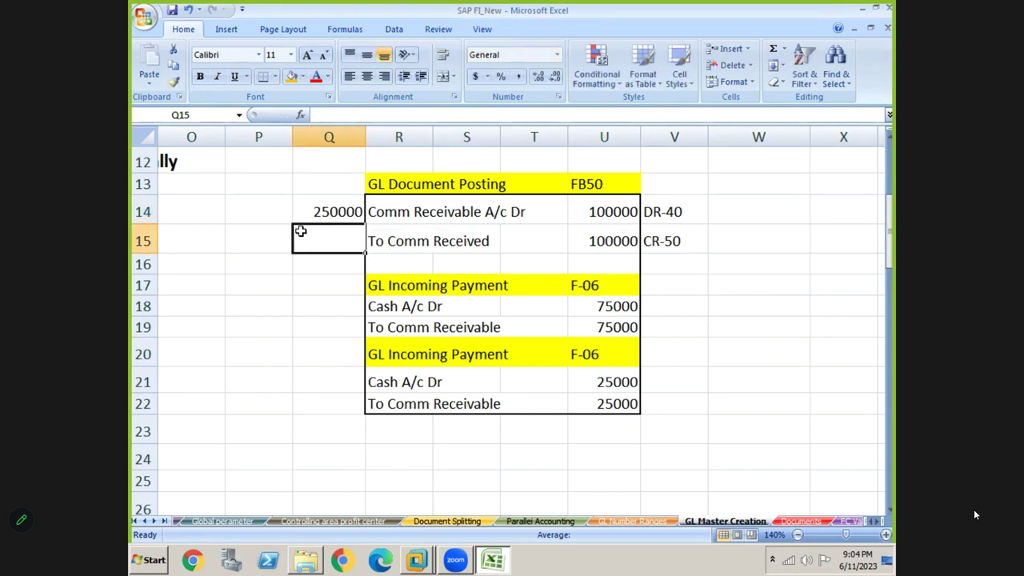
Enter 320000 in cell Q15 as the G/L account for the To Comm Received line.
type("3200")
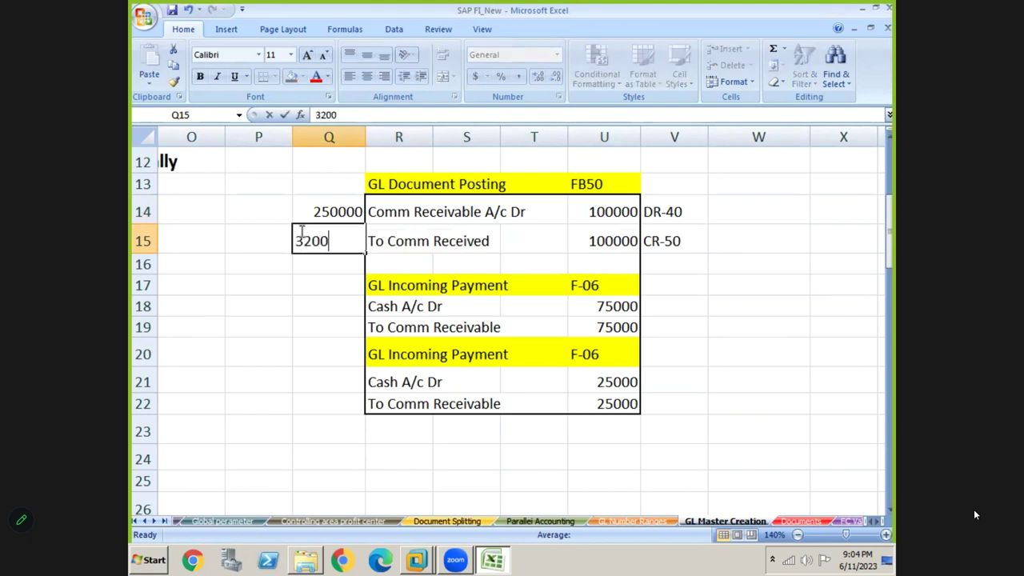
type("00")
key("Return")
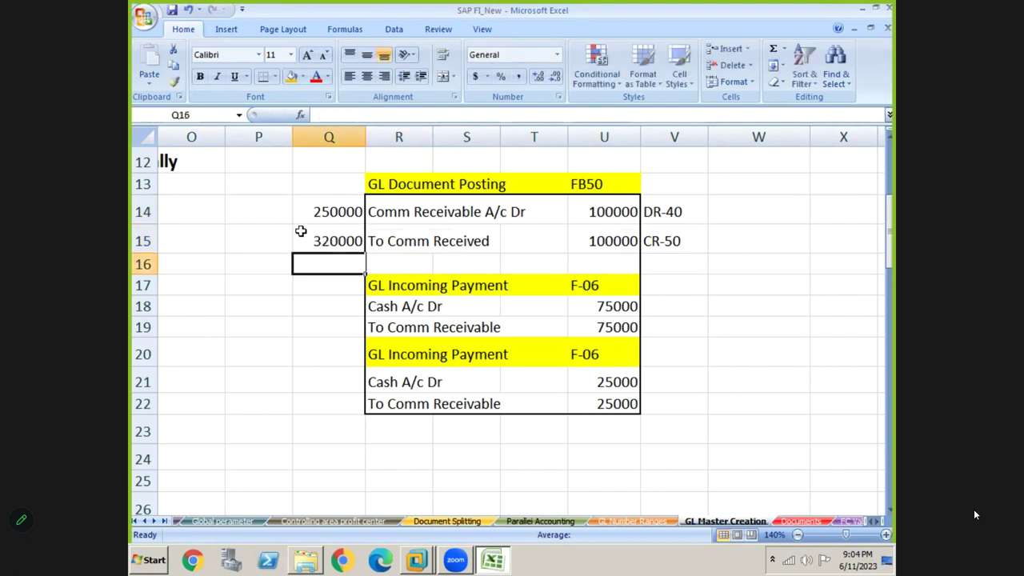
Review both commission lines from G/L account to posting key, along with the FB50 transaction code in the heading row.
left_click(333, 213)
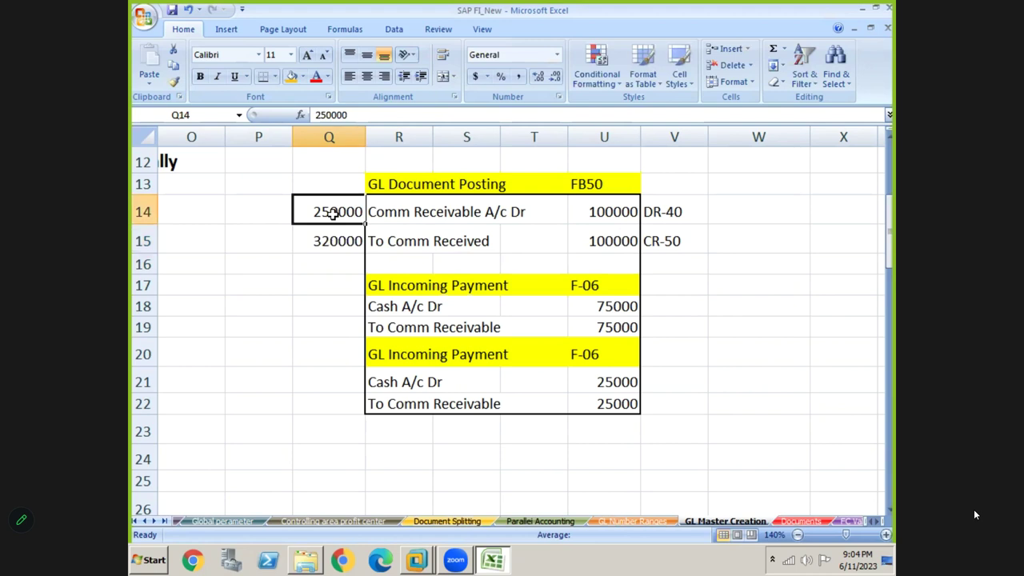
key("shift+Right")
key("shift+Right")
key("shift+Right")
key("shift+Right")
key("shift+Right")
key("shift+Down")
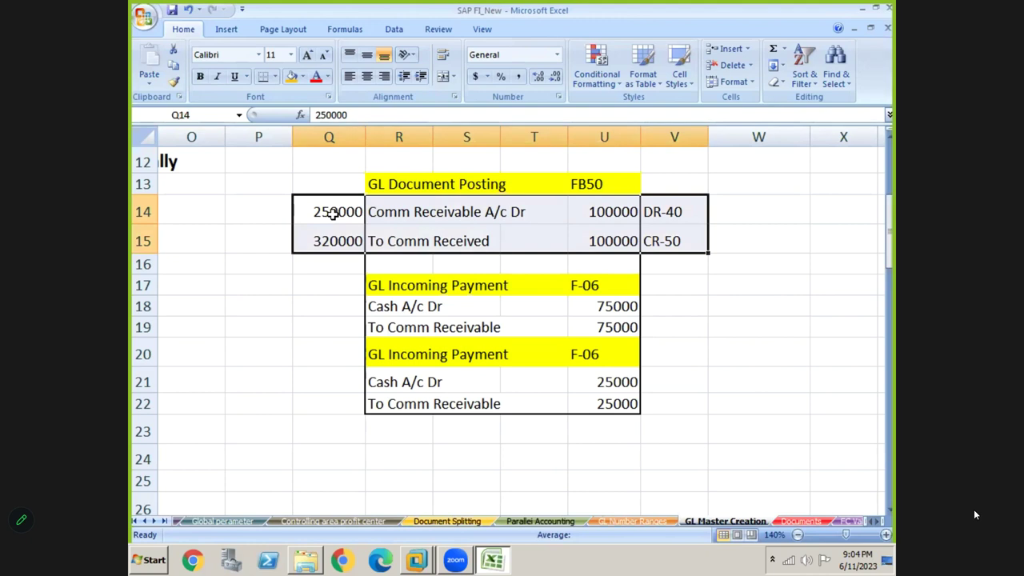
left_click(600, 185)
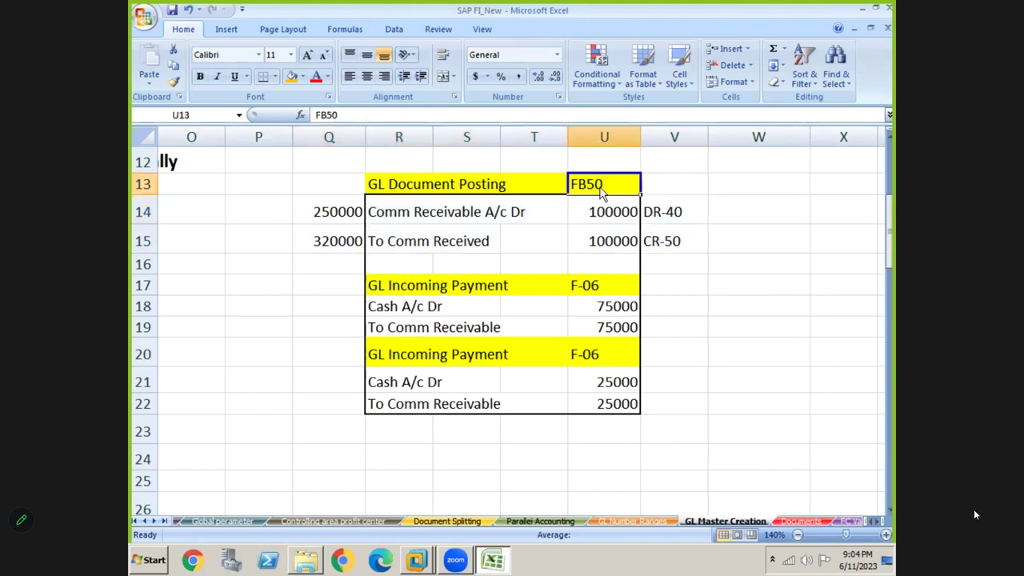
Switch to SAP and return to the SAP Easy Access screen with /n.
key("alt+Tab")
type("/n")
key("Return")
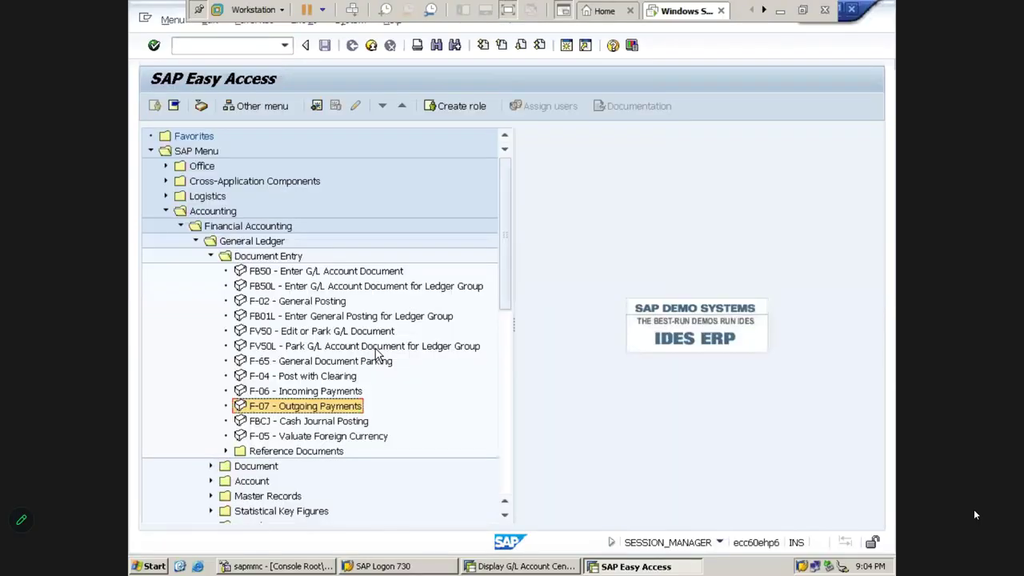
Collapse the General Ledger, Financial Accounting and Accounting folders in the SAP menu tree.
key("Up")
key("Up")
key("Up")
key("Up")
key("Up")
key("Up")
key("Up")
key("Up")
key("Up")
key("Up")
key("Left")
key("Left")
key("Left")
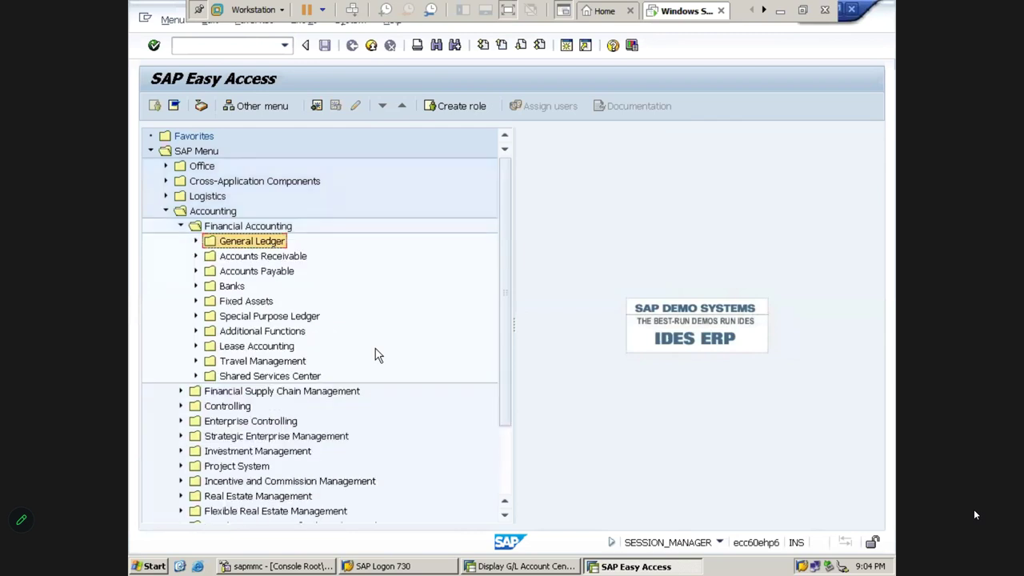
key("Left")
key("Left")
key("Left")
key("Left")
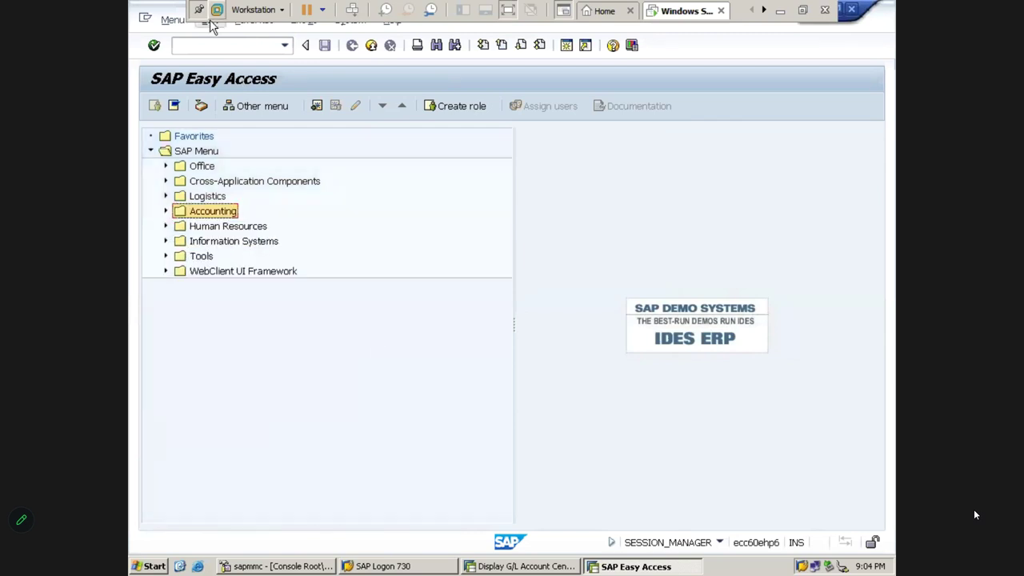
Start transaction FB50 to enter a G/L account document.
left_click(214, 45)
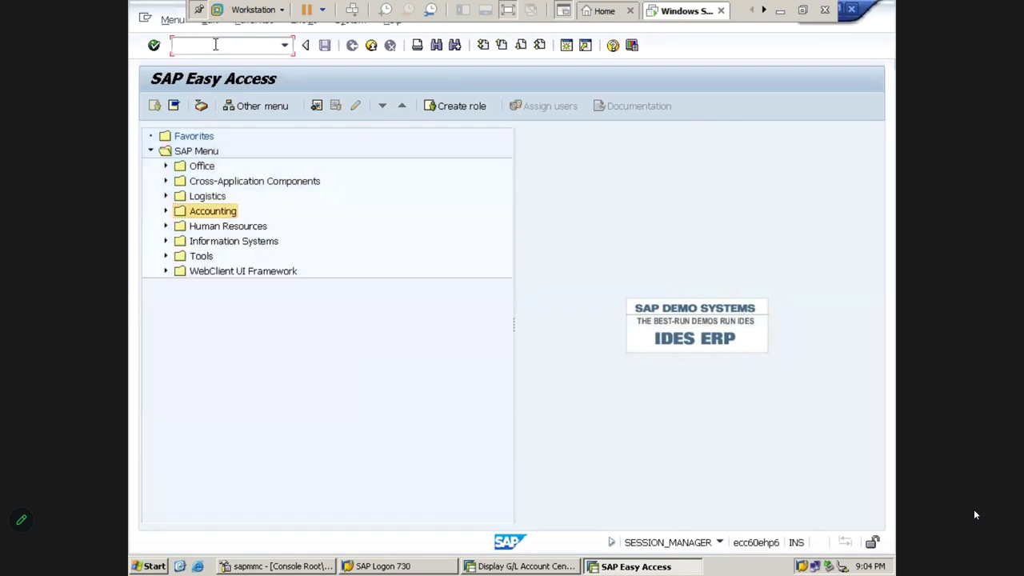
type("FB50")
key("Return")
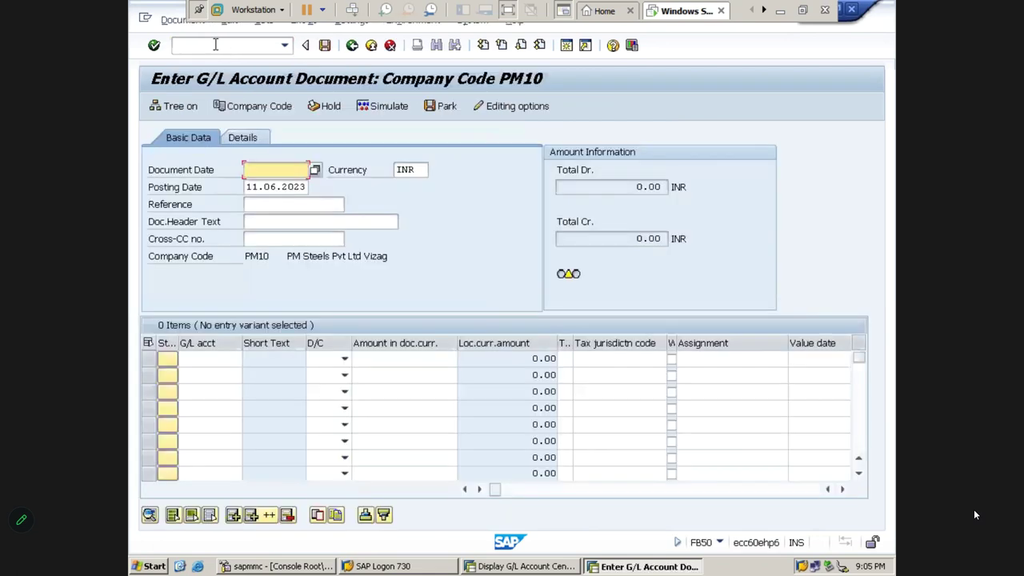
Fill the document header with document date 11.06.2023 and reference GL POSTING.
key("Tab")
key("Tab")
key("Tab")
key("shift+Tab")
key("shift+Tab")
key("shift+Tab")
type("11.06.2023")
key("Tab")
key("Tab")
key("Tab")
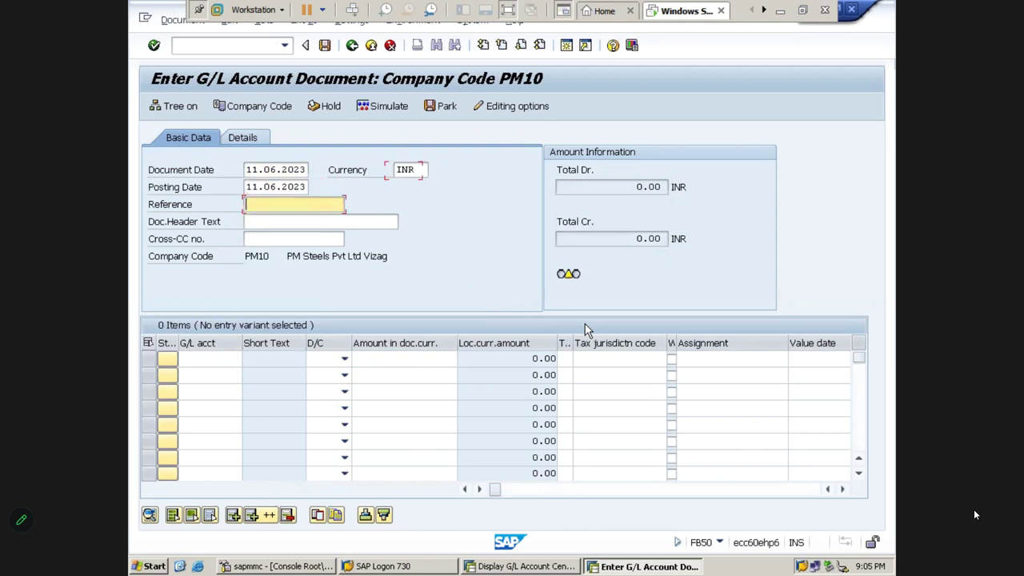
type("GL POSTING")
key("Tab")
key("Tab")
key("Tab")
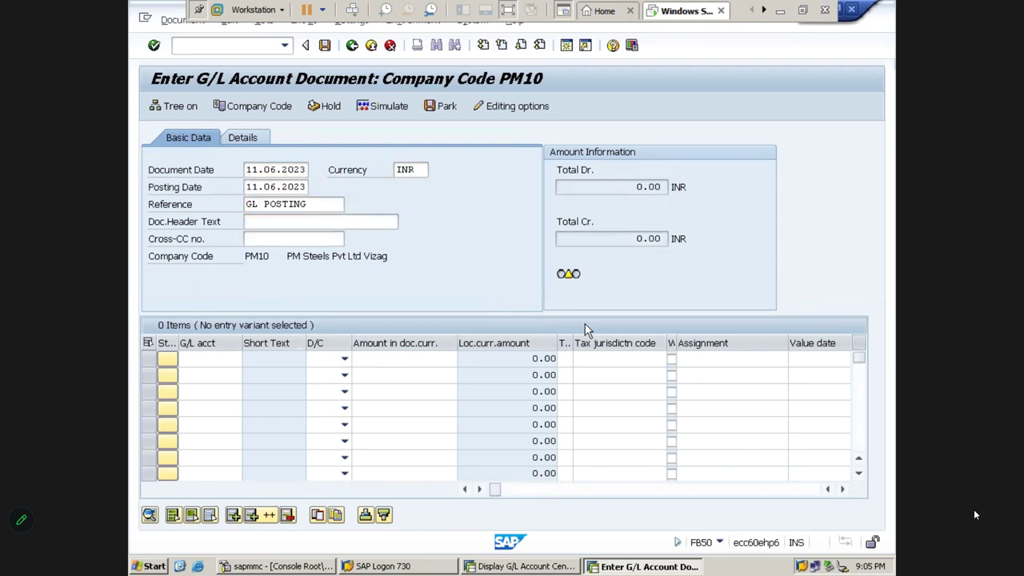
key("Tab")
Set the first line item to Debit and the second line item to Credit.
left_click(344, 358)
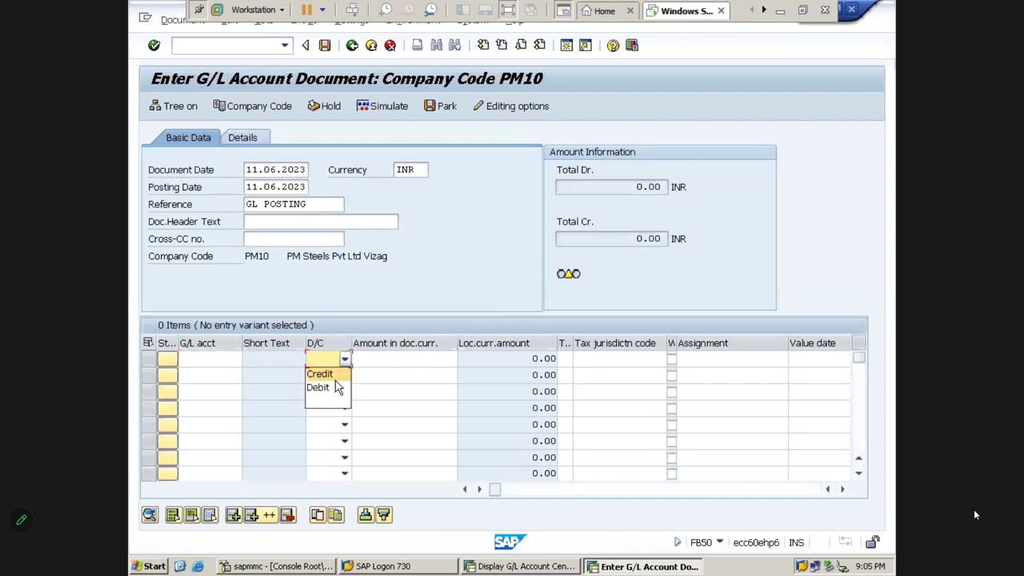
left_click(334, 389)
left_click(344, 374)
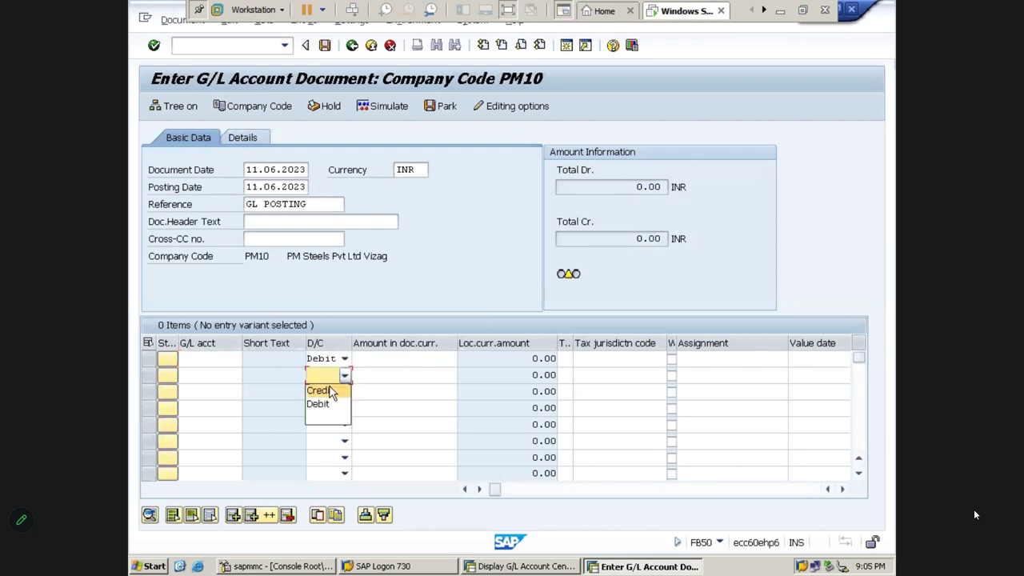
left_click(320, 391)
Check in the Excel sheet which commission accounts are debited and credited, and return to the SAP document.
left_click(232, 361)
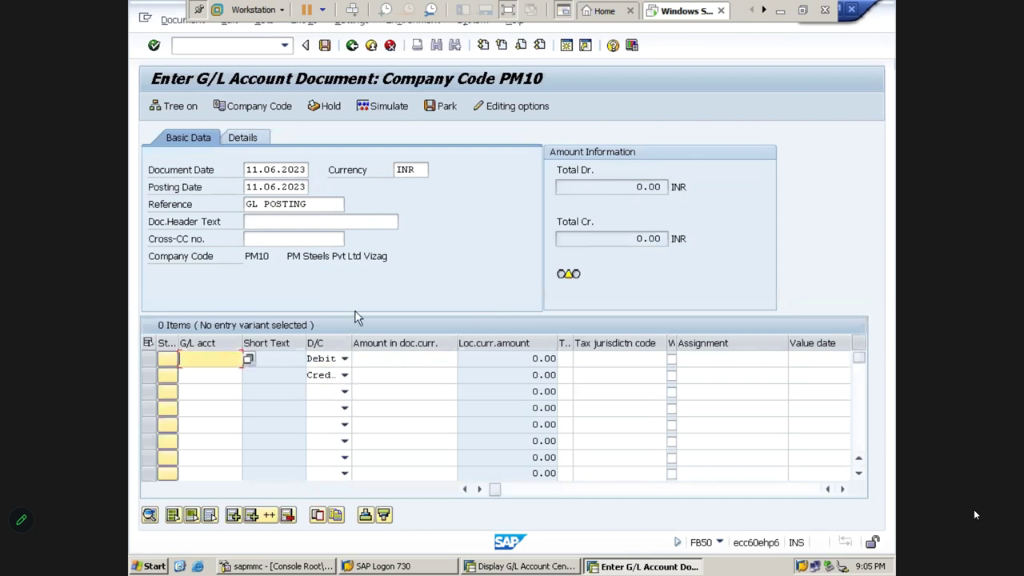
left_click(782, 11)
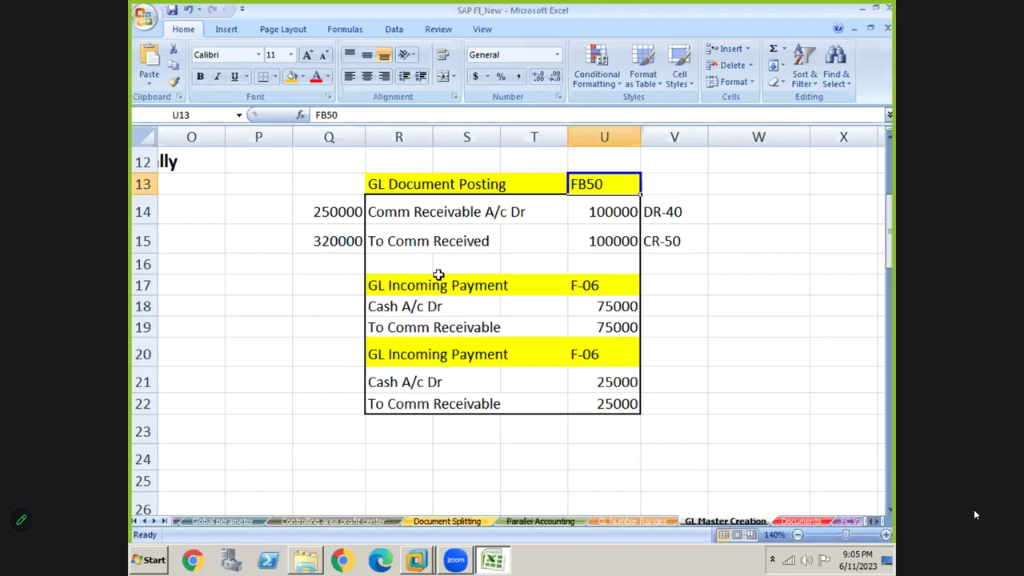
left_click(422, 211)
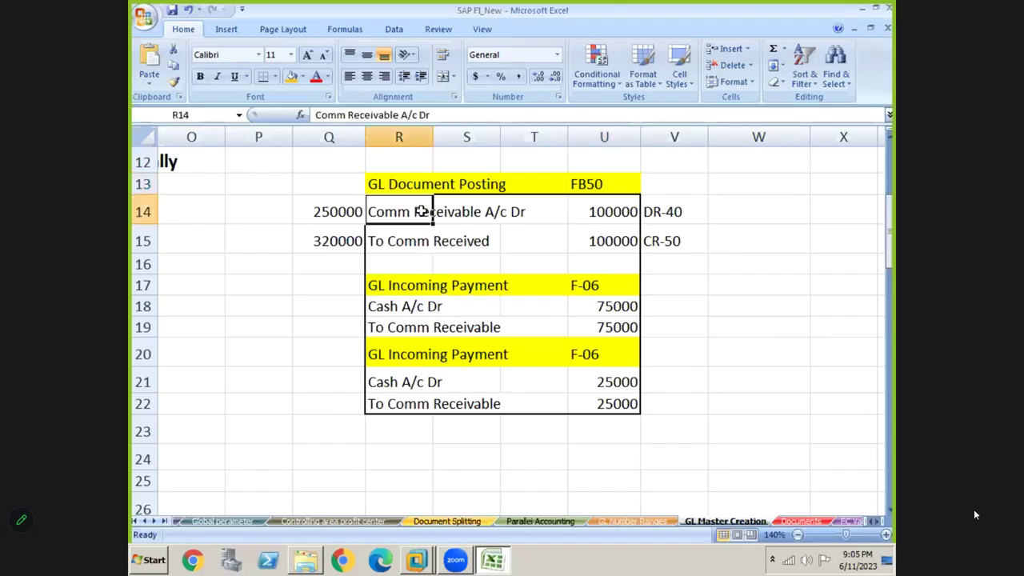
left_click(400, 243)
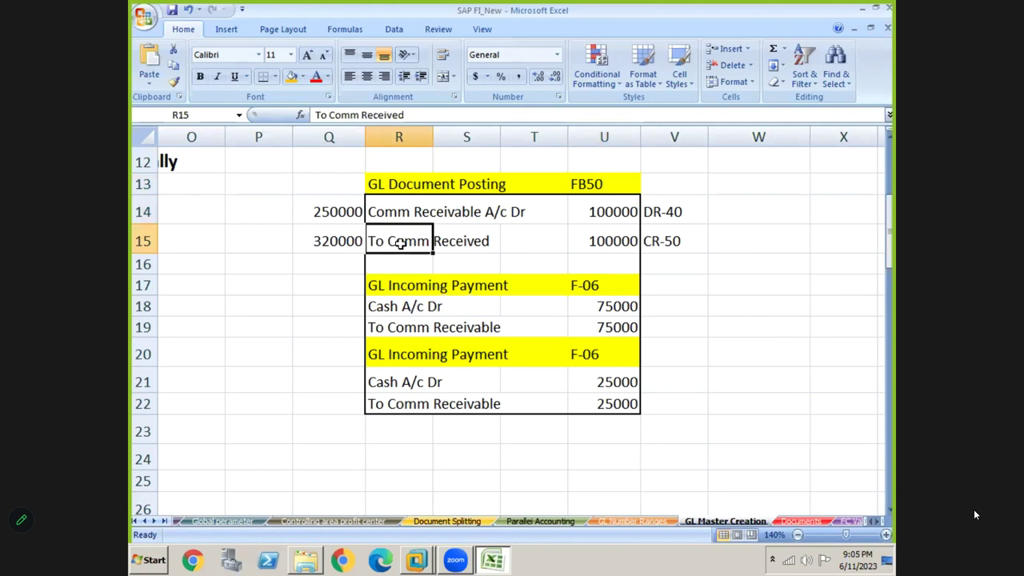
key("alt+Tab")
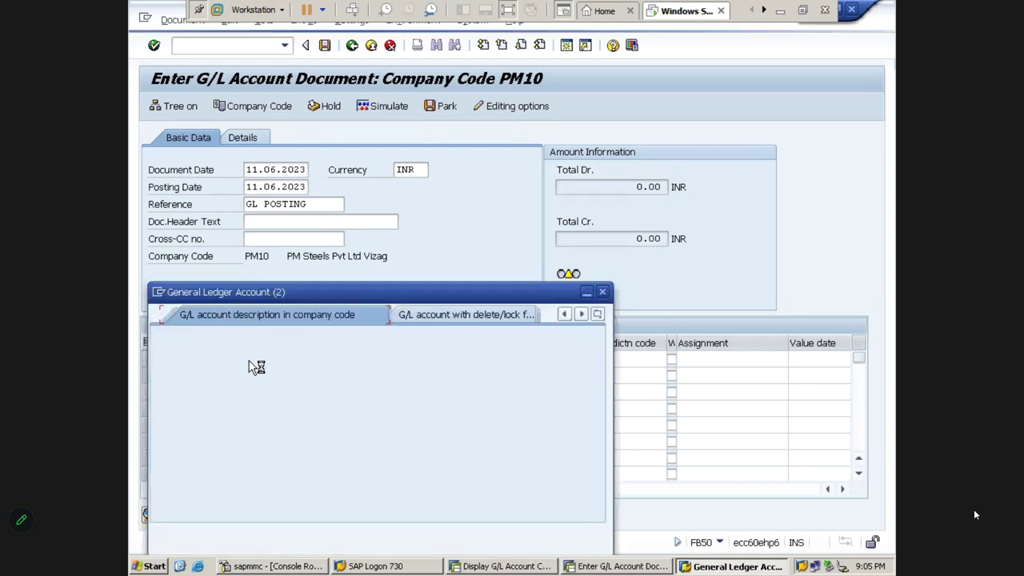
Look up company code PM10's G/L accounts and assign Comm Receivable A/c 250000 to the debit line.
left_click(297, 415)
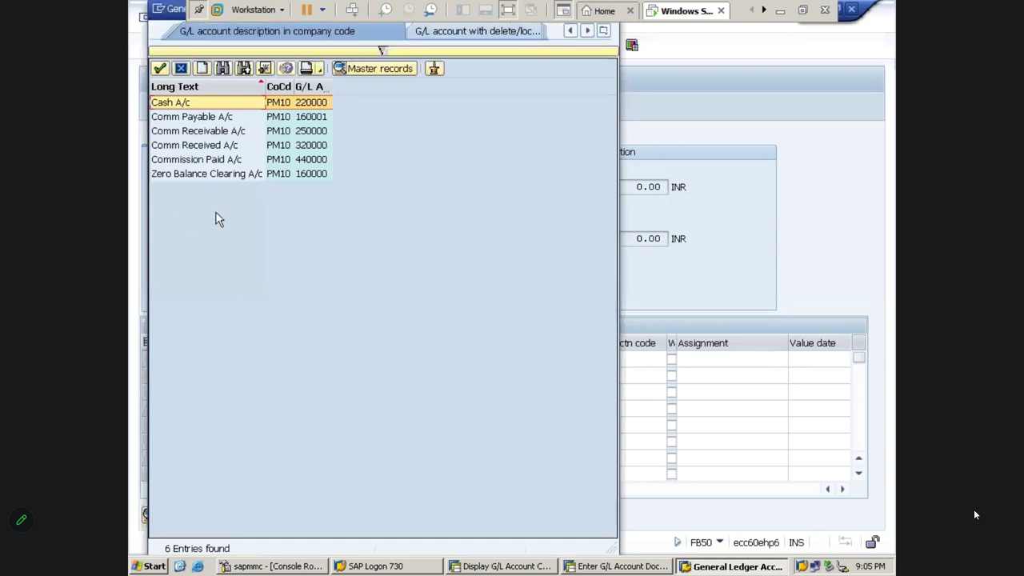
left_click(193, 136)
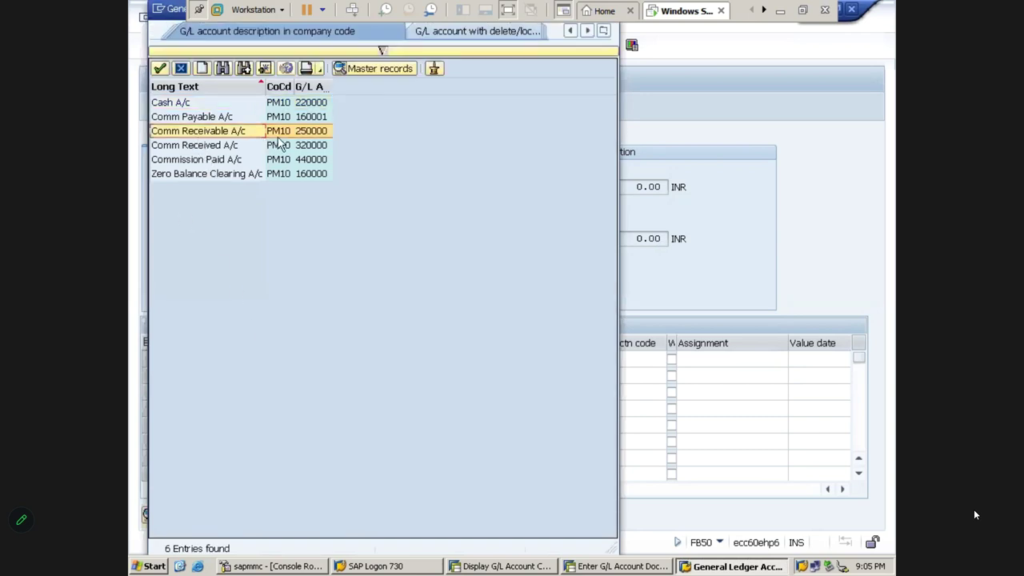
double_click(310, 132)
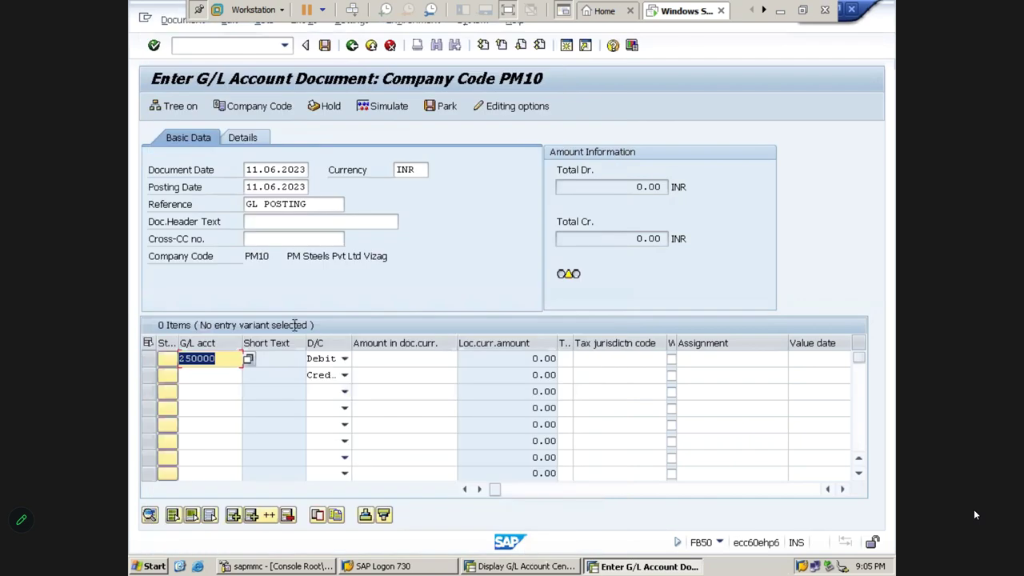
key("Return")
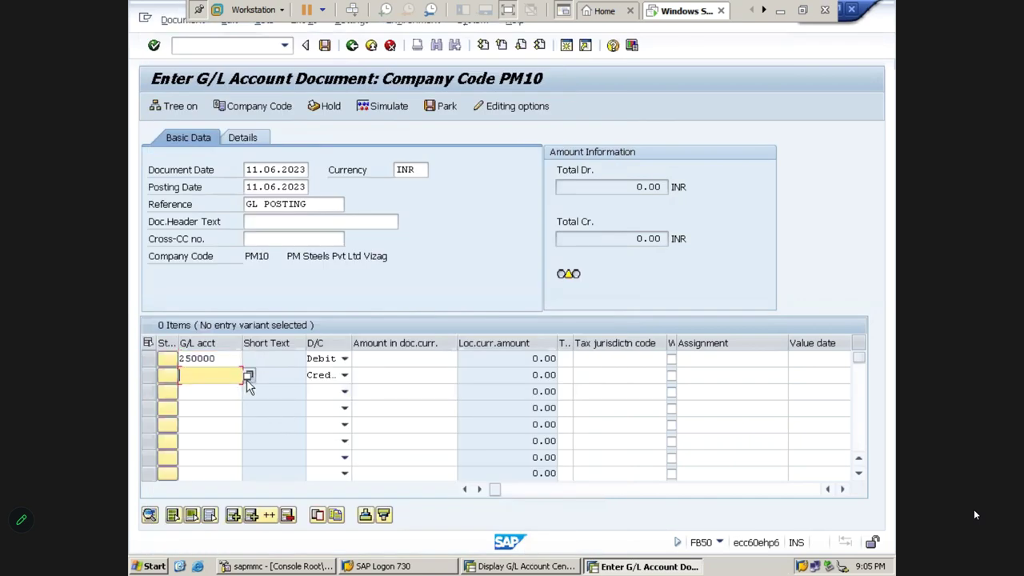
Look up the G/L accounts and assign Comm Received A/c 320000 to the credit line.
key("F4")
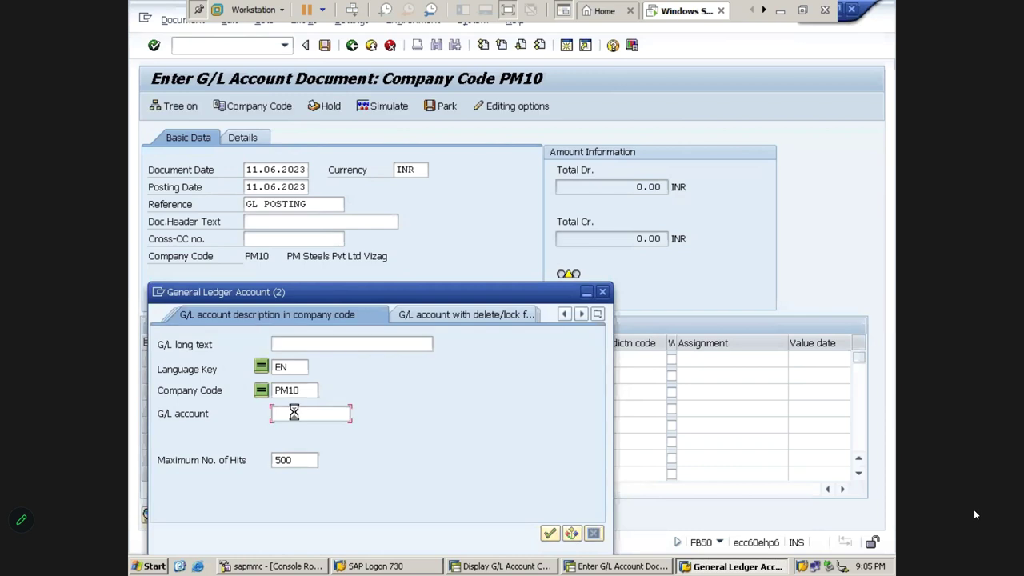
key("Return")
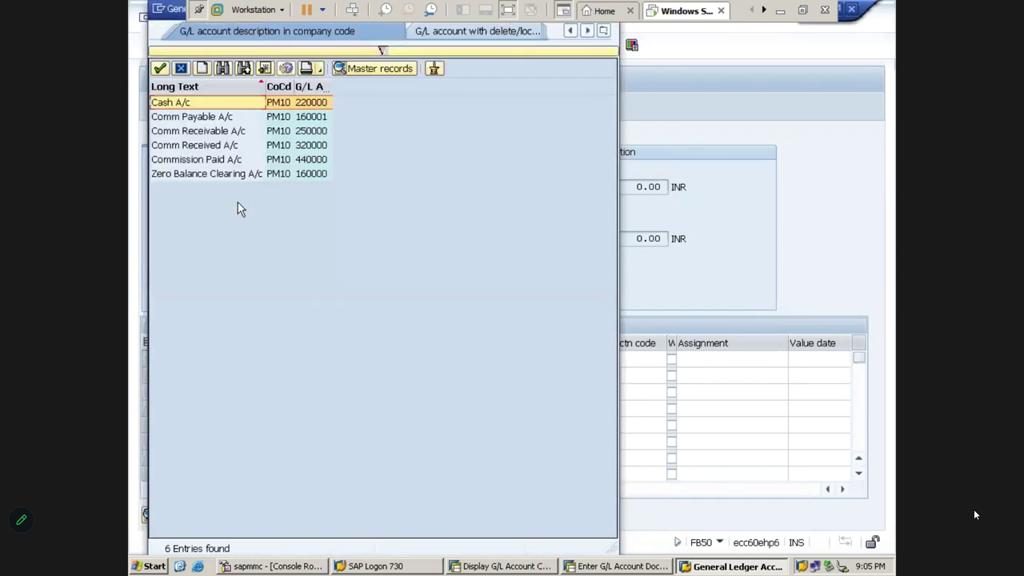
left_click(313, 149)
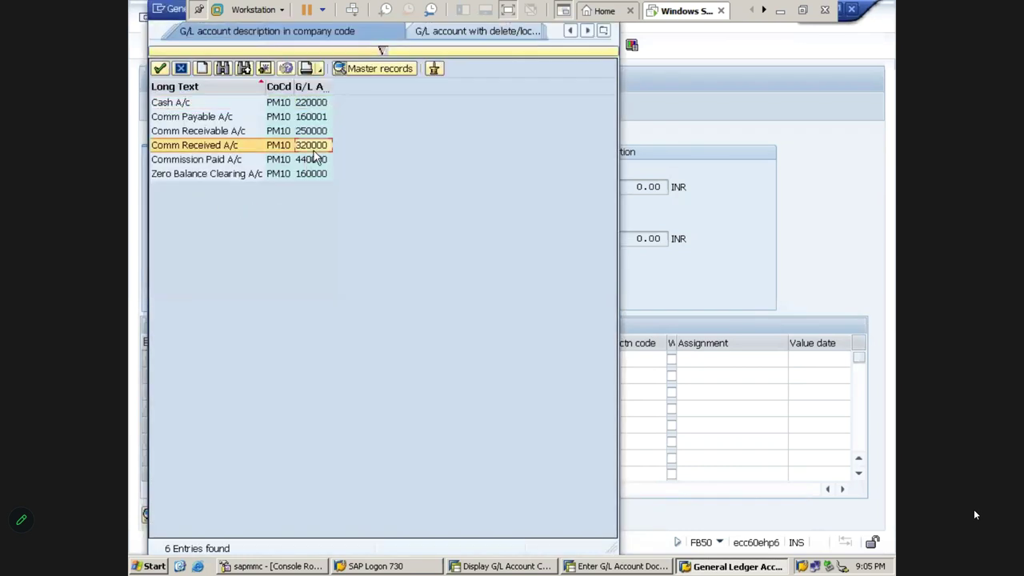
key("Return")
Enter 100000 as the document currency amount on both the debit and credit lines.
left_click(403, 361)
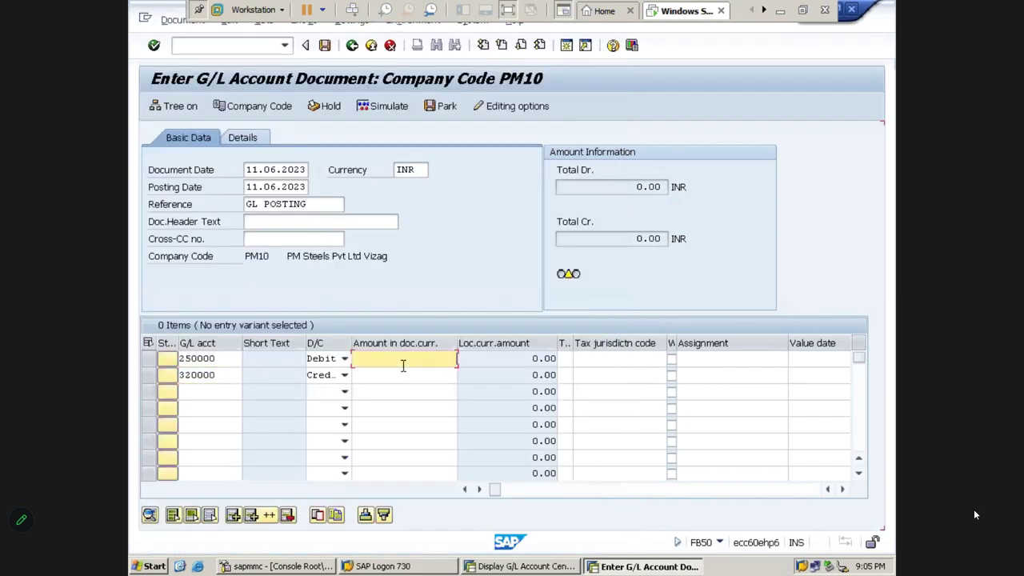
type("100000")
key("Down")
type("100000")
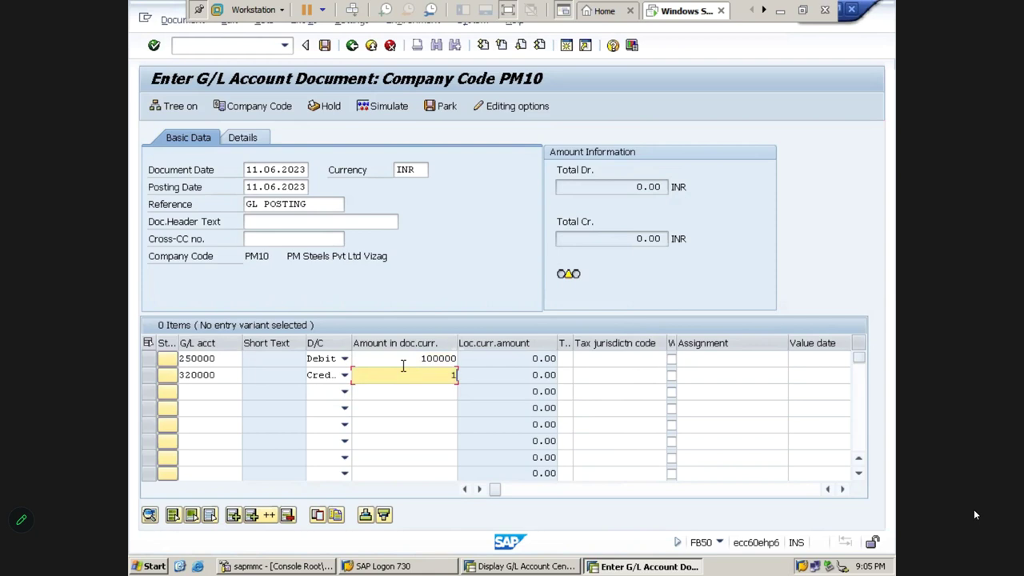
Assign business area PMHB to the 250000 debit line.
left_click(403, 366)
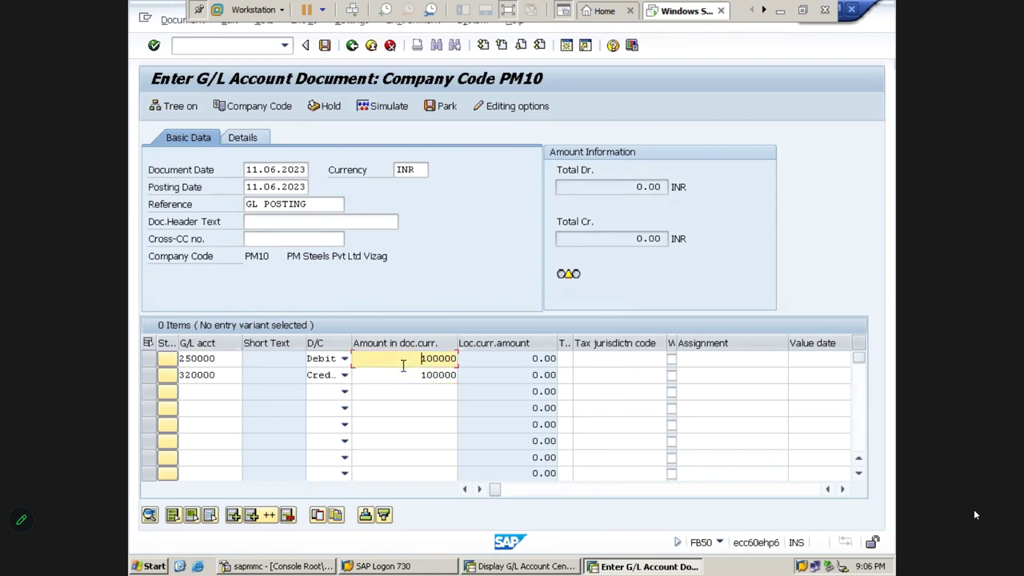
key("Tab")
key("Tab")
key("Tab")
key("Tab")
key("Tab")
key("Tab")
key("Tab")
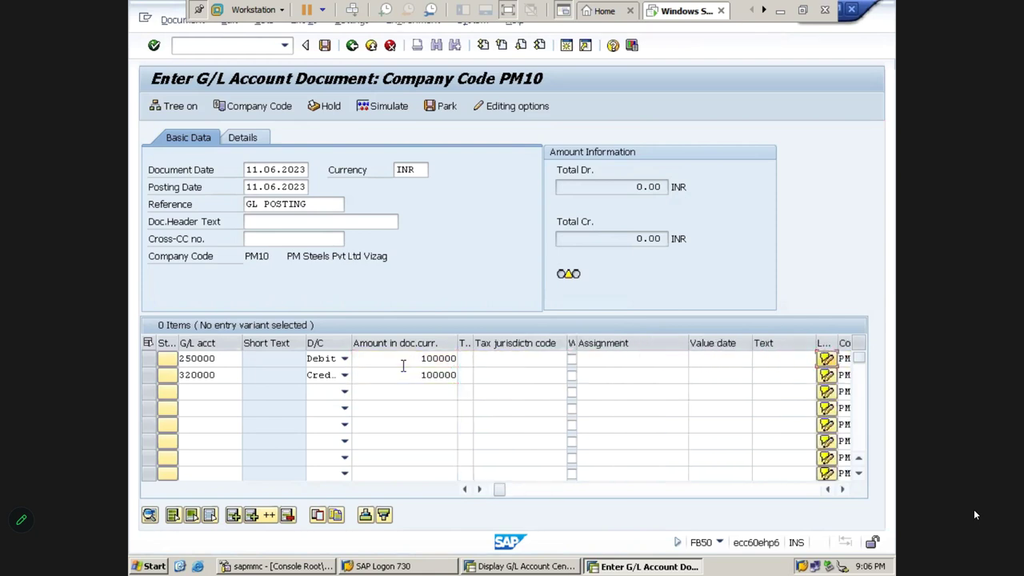
key("Tab")
key("Down")
key("Return")
Assign profit center PM100 to the 250000 debit line.
key("Tab")
key("Tab")
key("Tab")
key("Tab")
key("Tab")
key("Tab")
key("Tab")
key("Tab")
key("Tab")
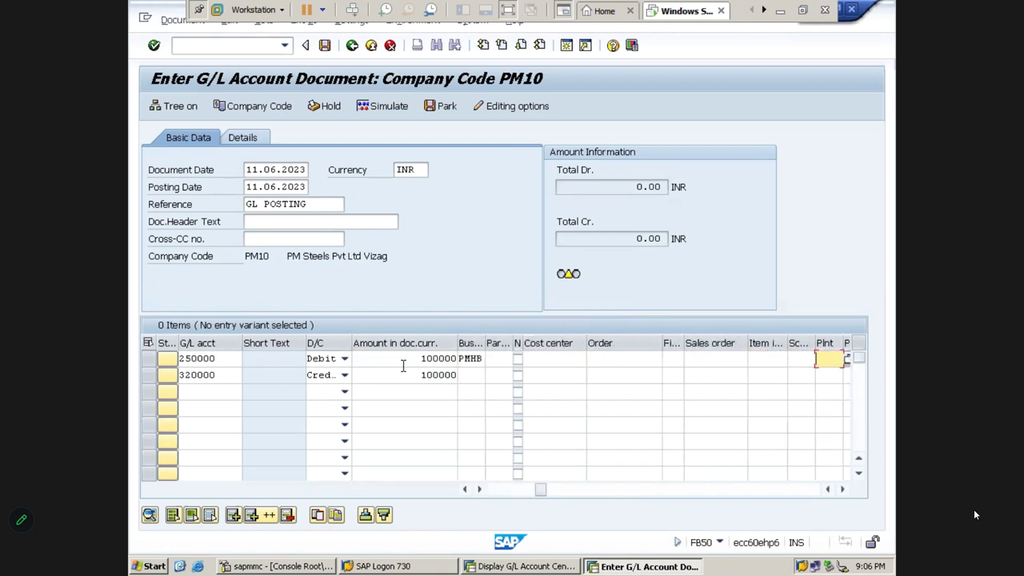
key("Tab")
key("Tab")
key("Tab")
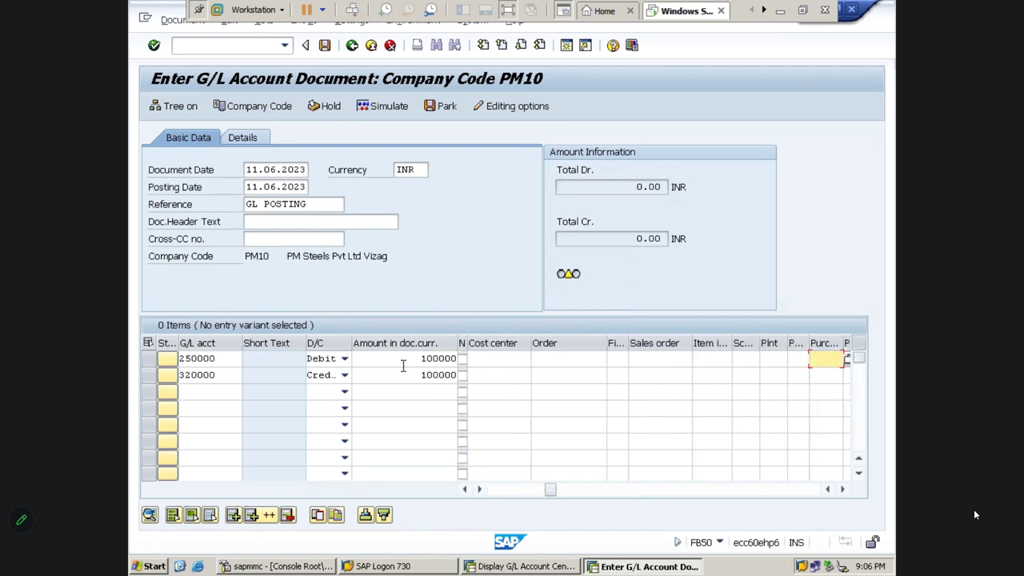
key("Down")
key("Return")
key("Tab")
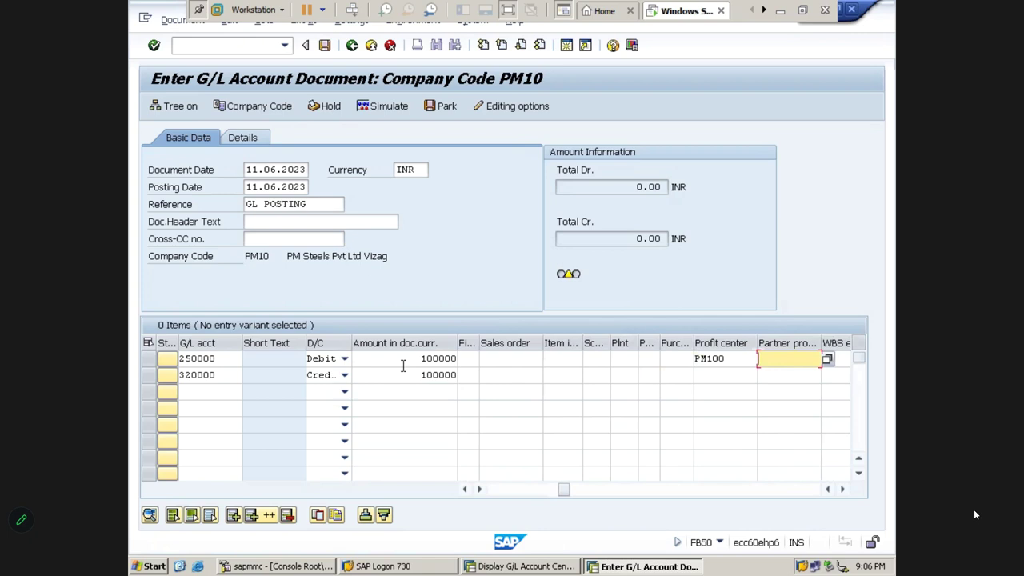
Validate the two line items and simulate the G/L document.
key("Return")
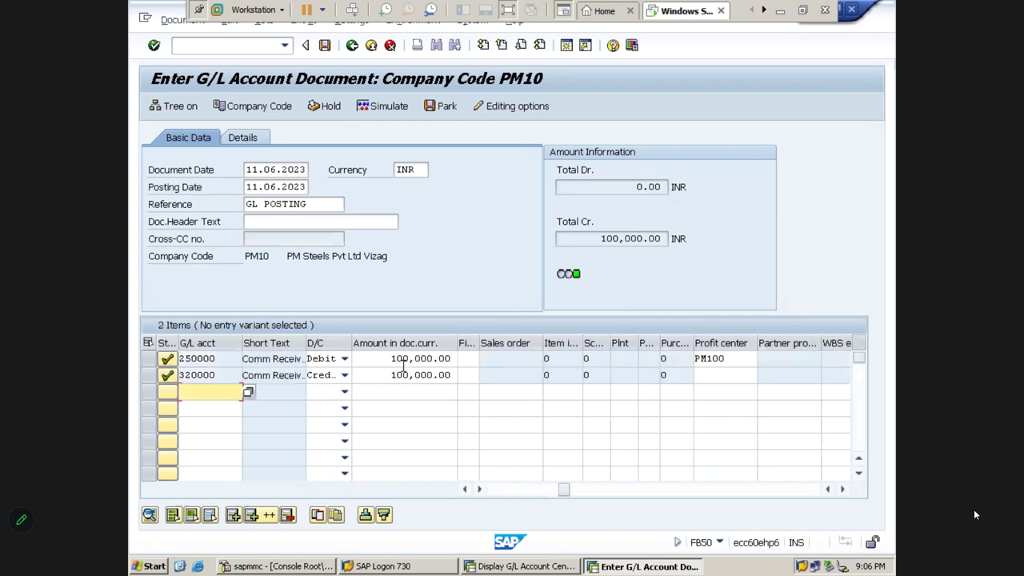
left_click(393, 111)
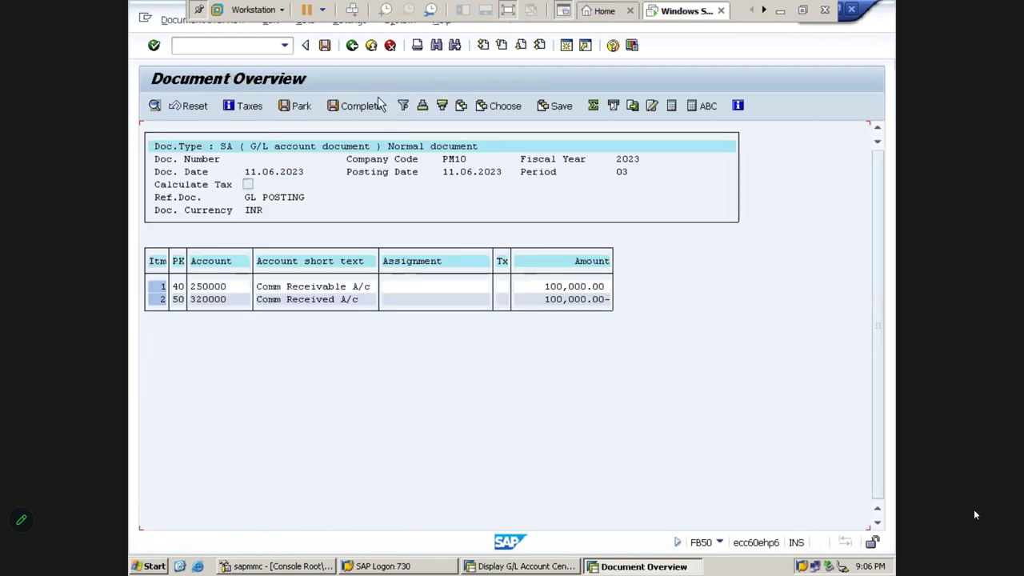
Post the simulated G/L document and display it to check its commission receivable and received line items.
left_click(326, 47)
left_click(170, 22)
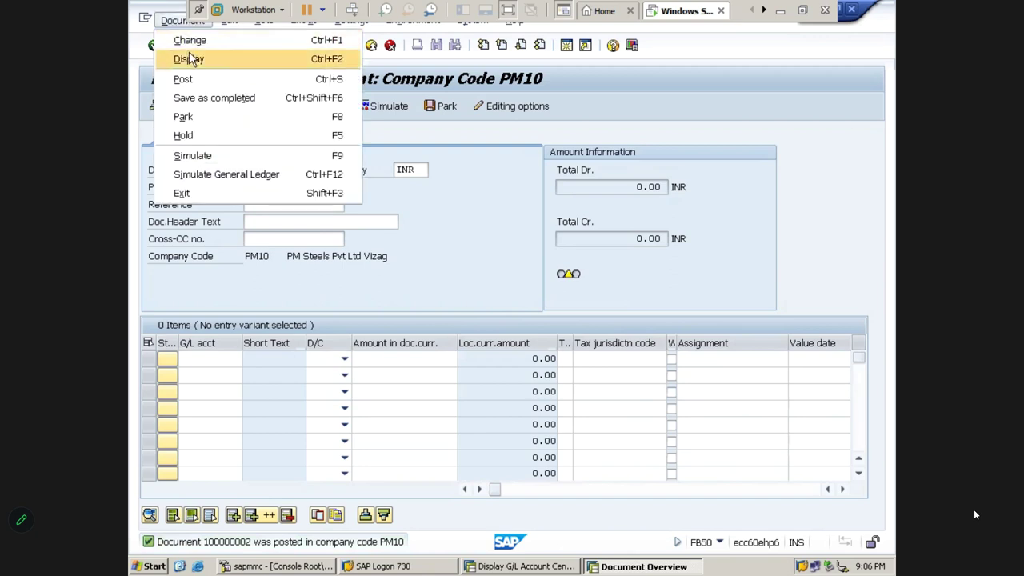
left_click(189, 59)
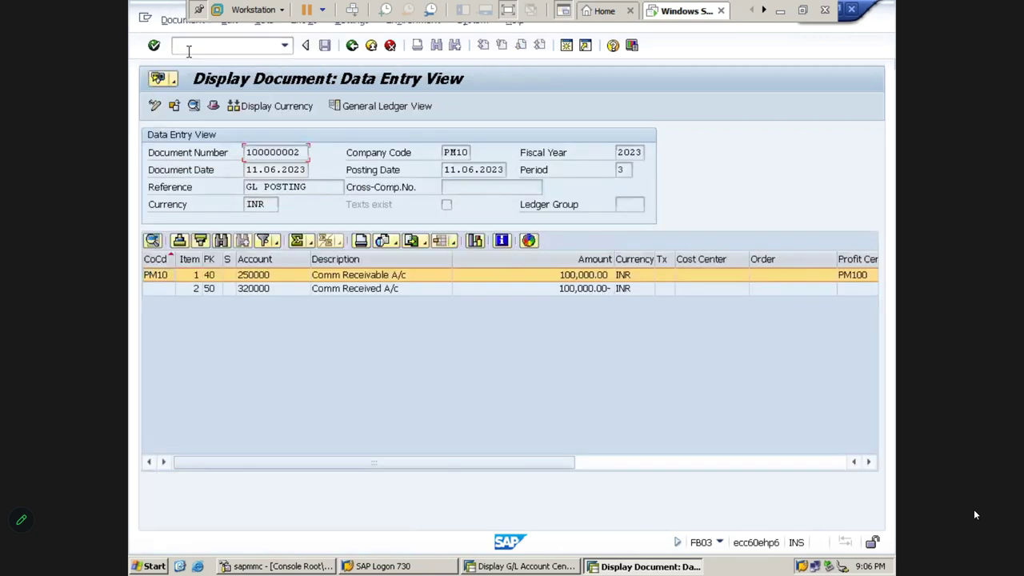
left_click(228, 277)
left_click(228, 290)
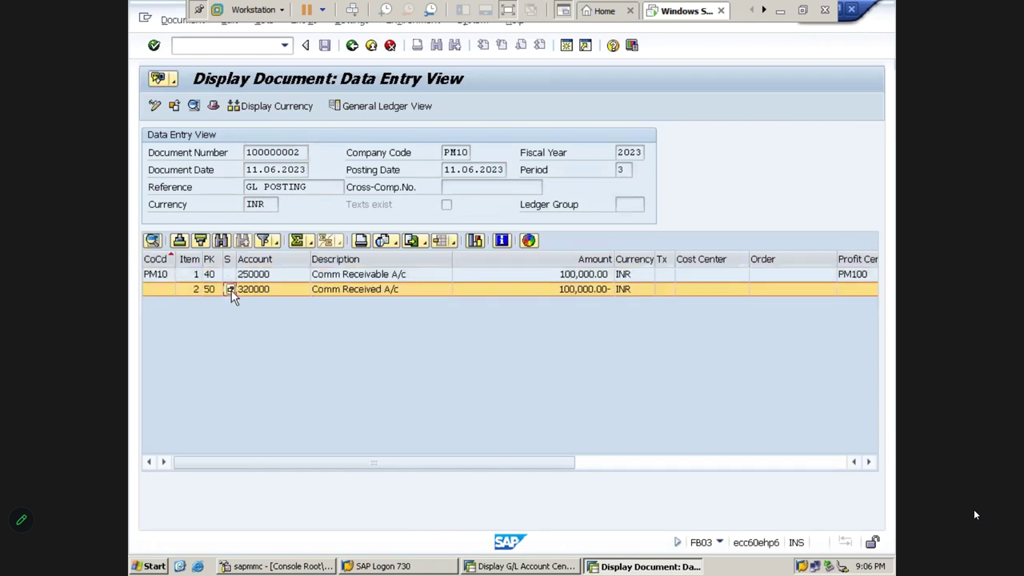
left_click(360, 278)
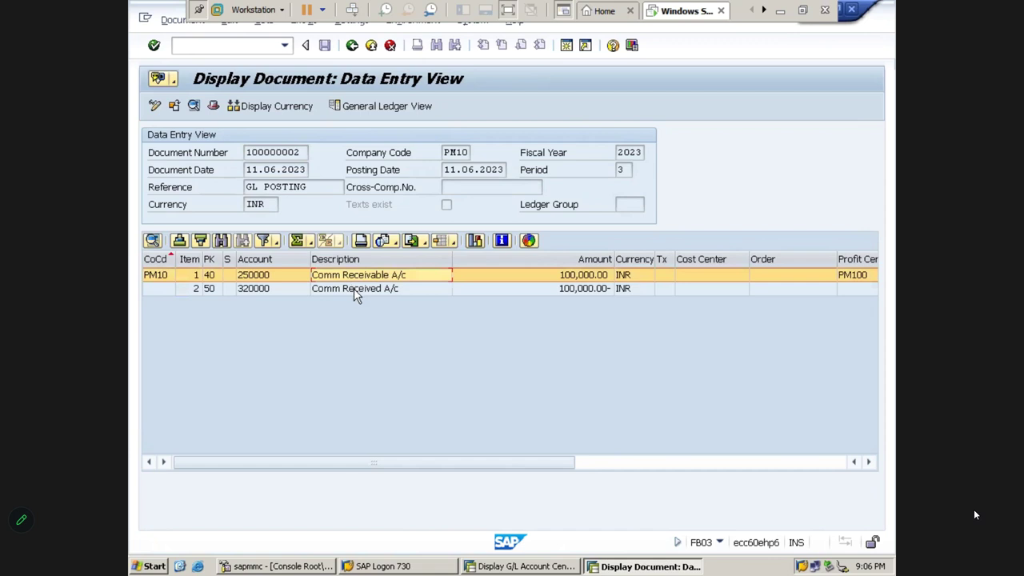
left_click(354, 290)
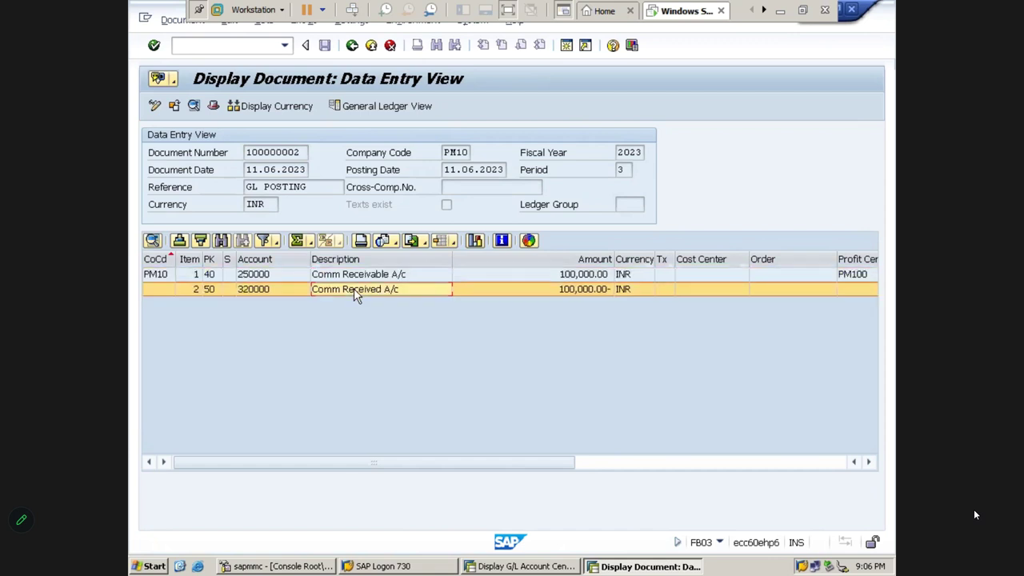
Show the posted document in General Ledger View and examine its display currency, ledger choices, profit center and segment assignments.
left_click(404, 108)
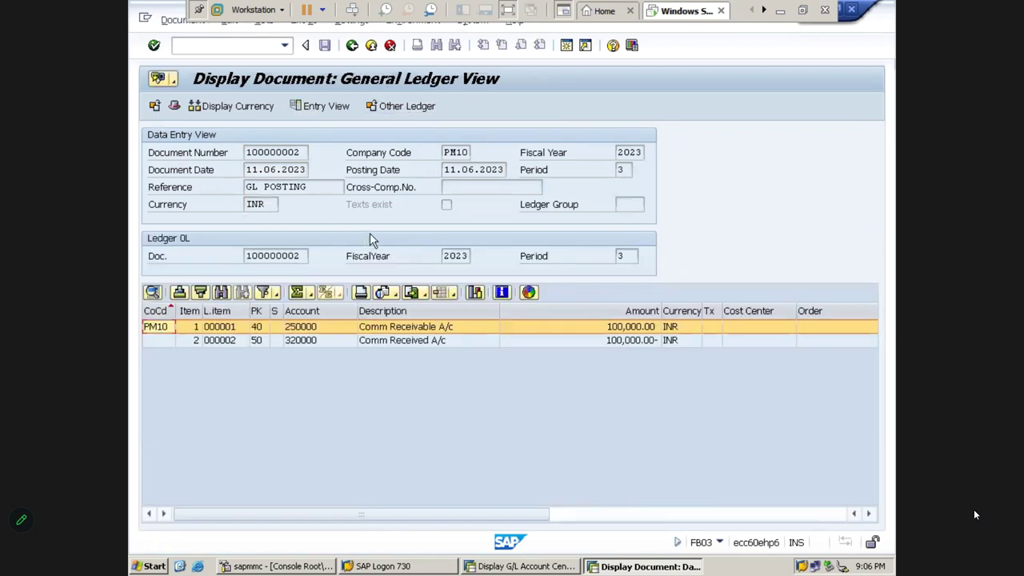
left_click(244, 110)
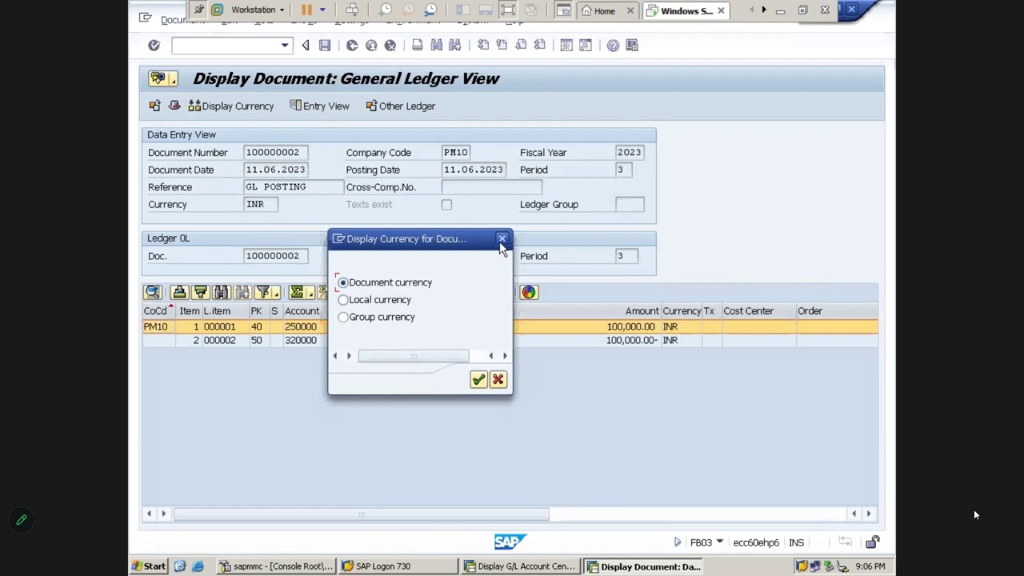
left_click(502, 239)
left_click(412, 108)
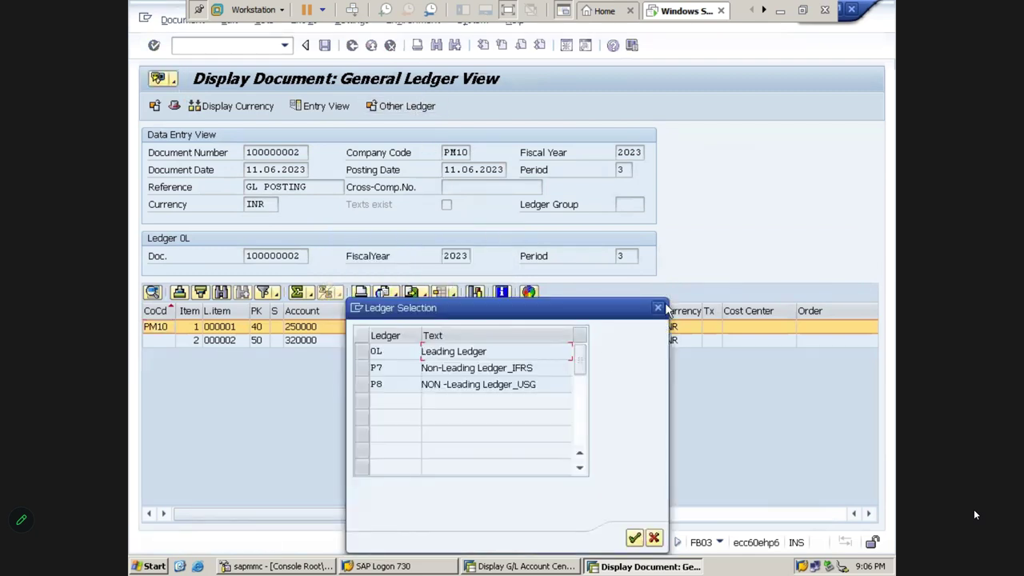
key("Escape")
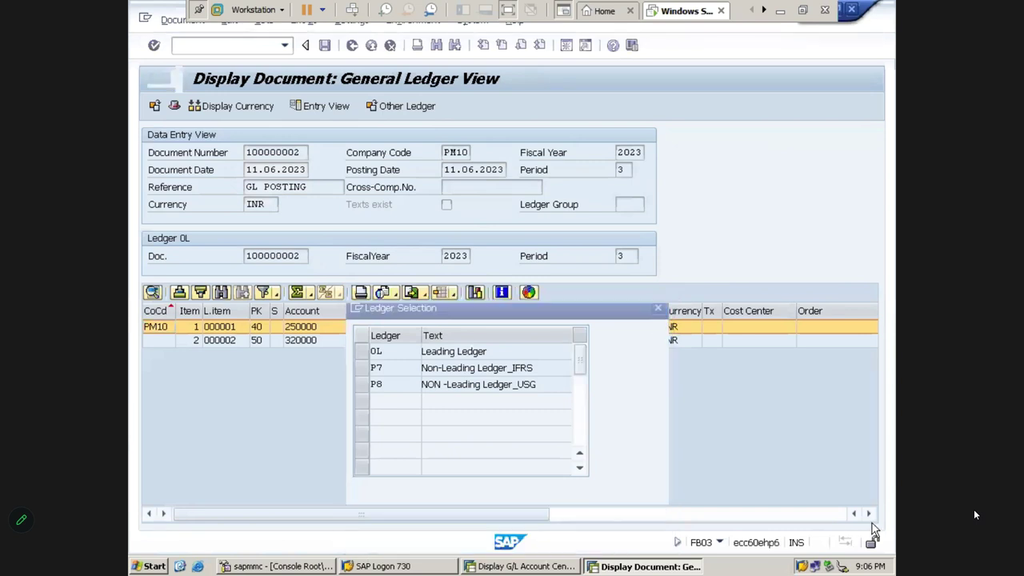
left_click(870, 517)
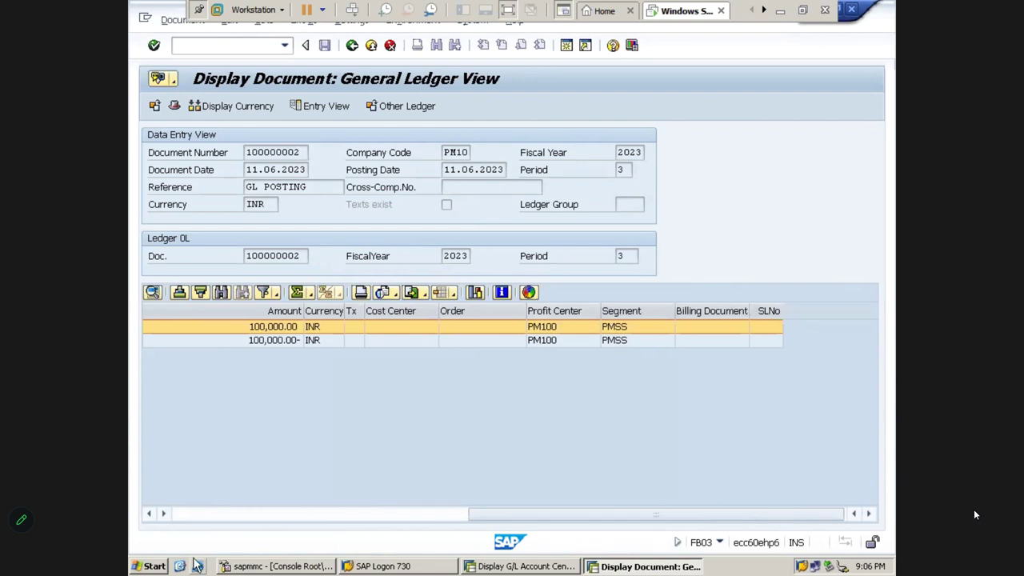
left_click(152, 515)
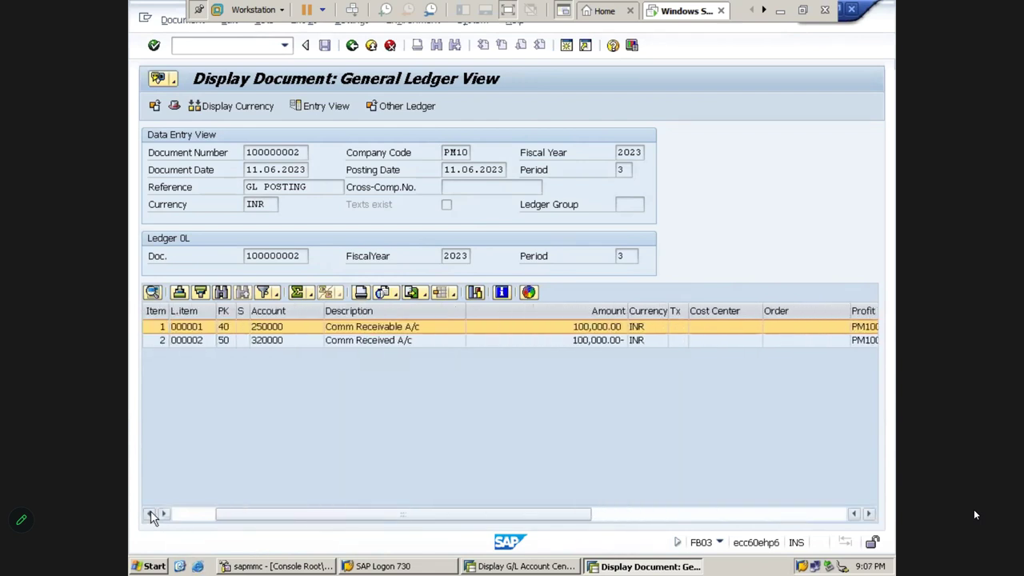
Add the Business Area column to the general ledger view's layout and check it on both line items.
left_click(455, 294)
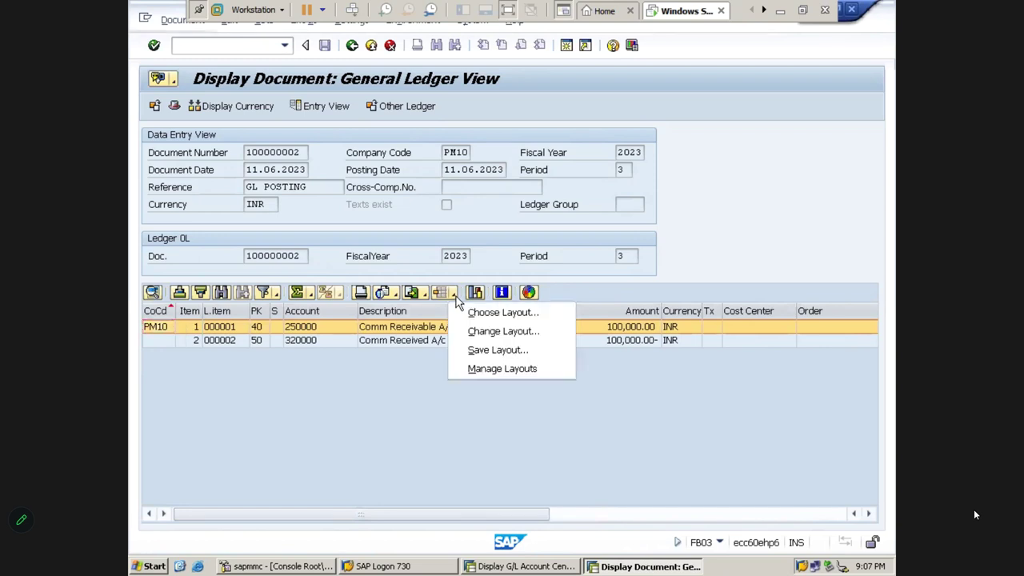
left_click(490, 332)
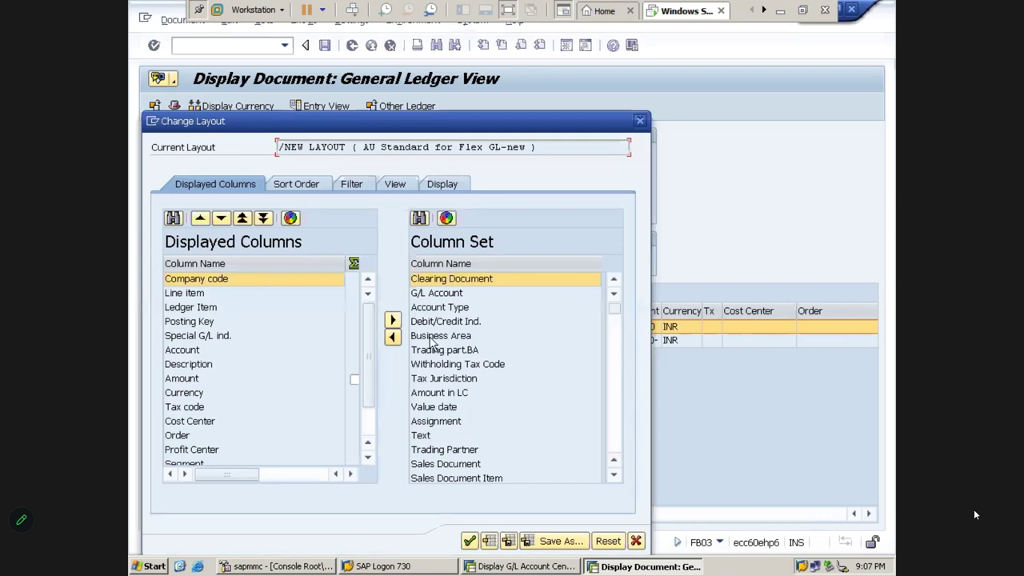
left_click(436, 337)
left_click(392, 337)
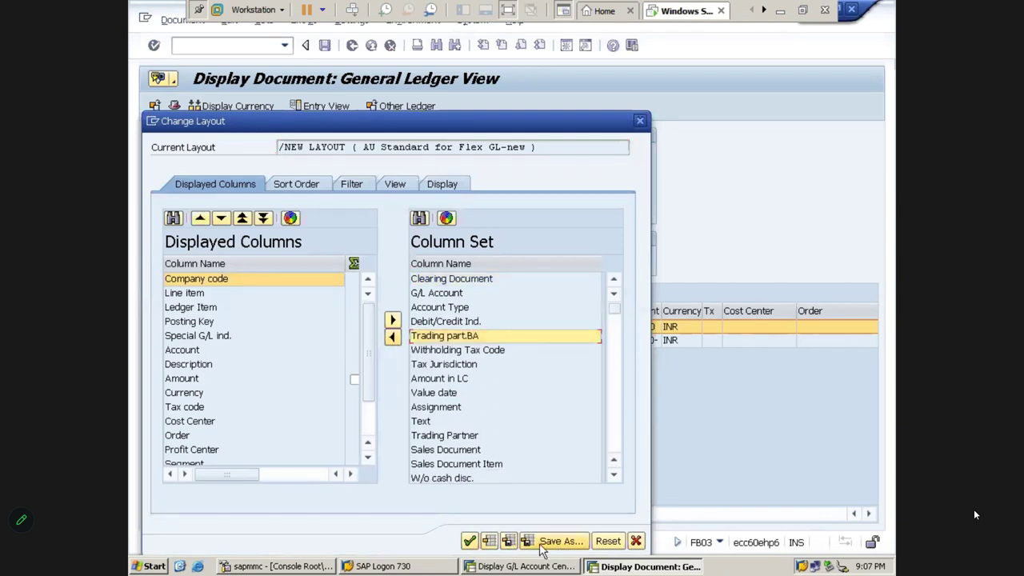
left_click(471, 542)
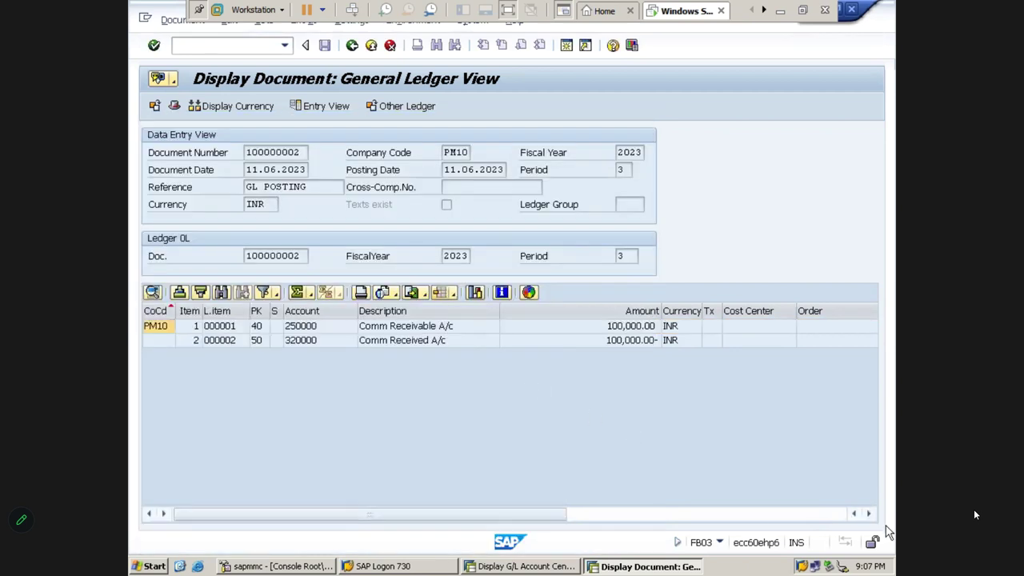
left_click(871, 515)
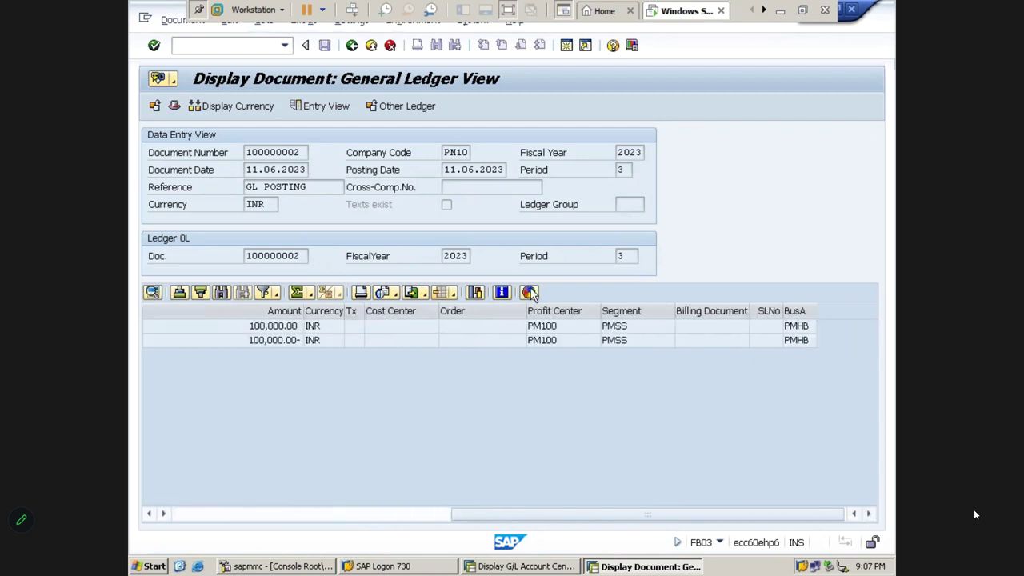
left_click(201, 519)
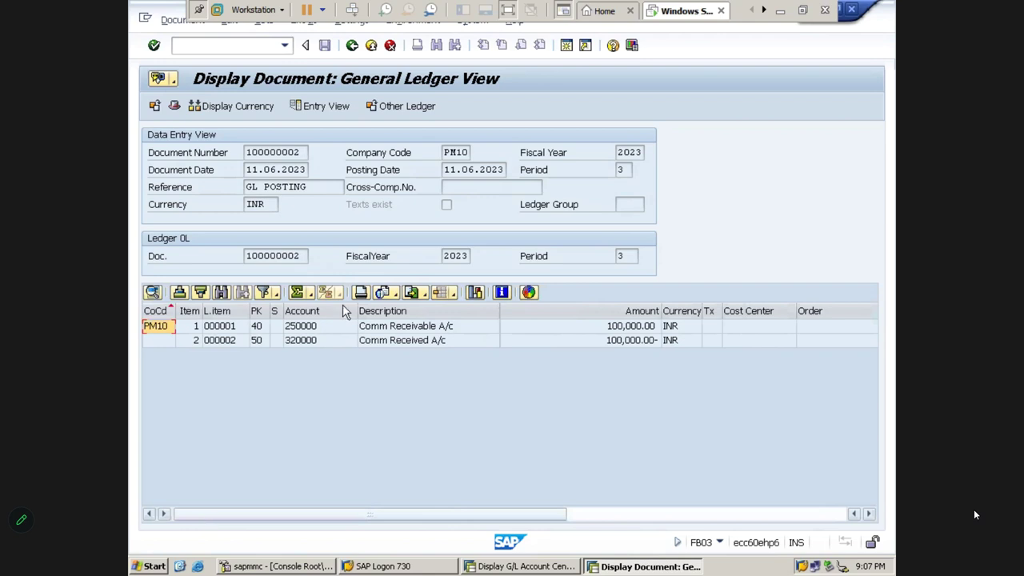
Leave the document display and return to the SAP Easy Access screen with the /N command.
left_click(351, 47)
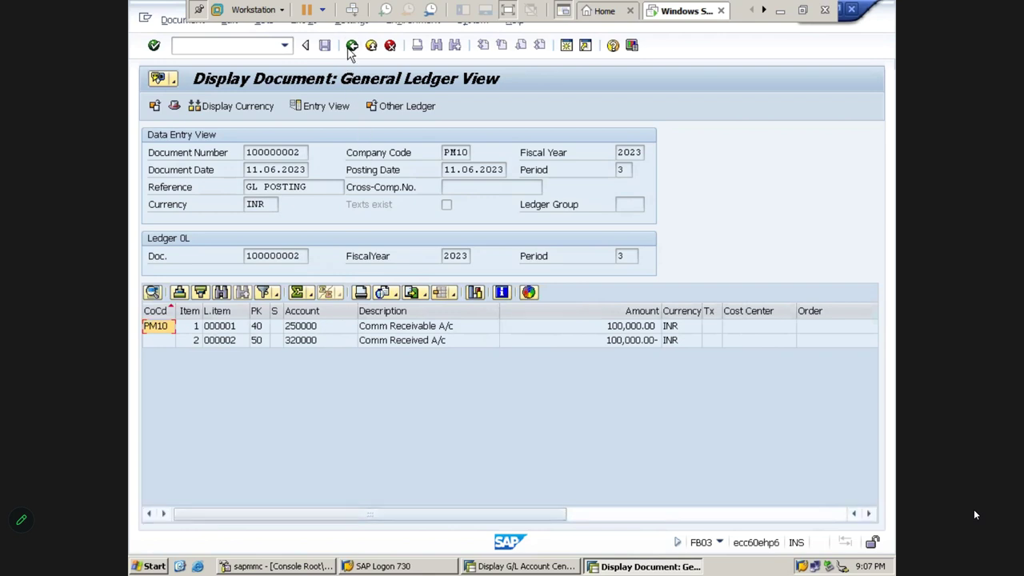
left_click(250, 48)
type("/N")
key("Return")
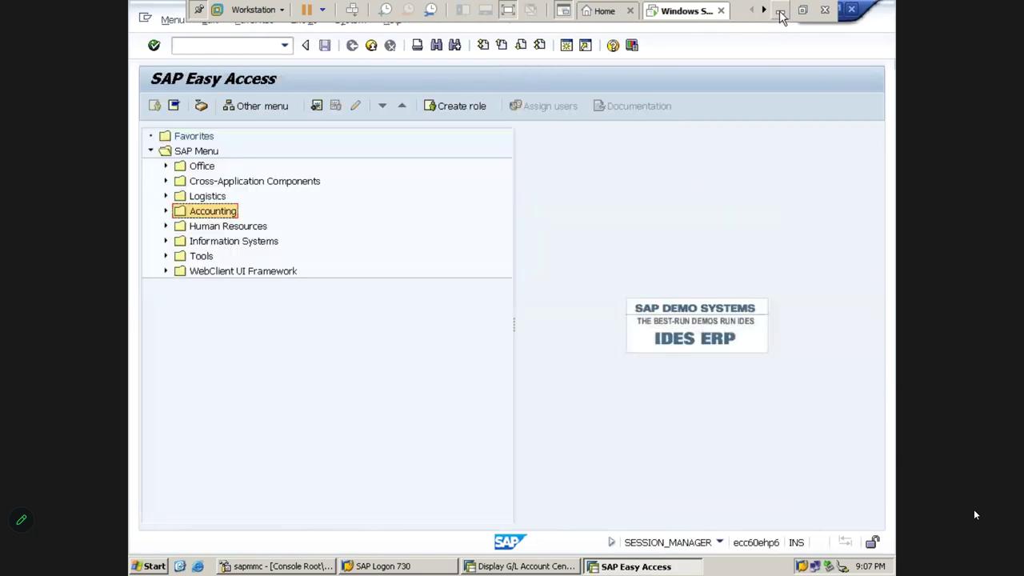
Switch to the Excel workbook and highlight the first GL Incoming Payment entry in R17:U19.
key("alt+Tab")
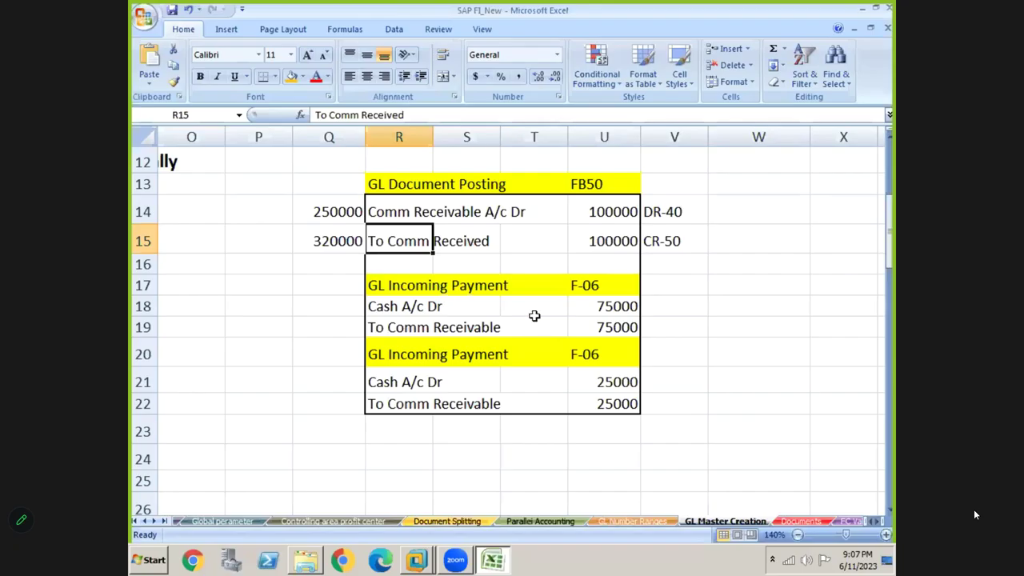
left_click(454, 382)
key("Up")
key("Up")
key("Up")
key("Up")
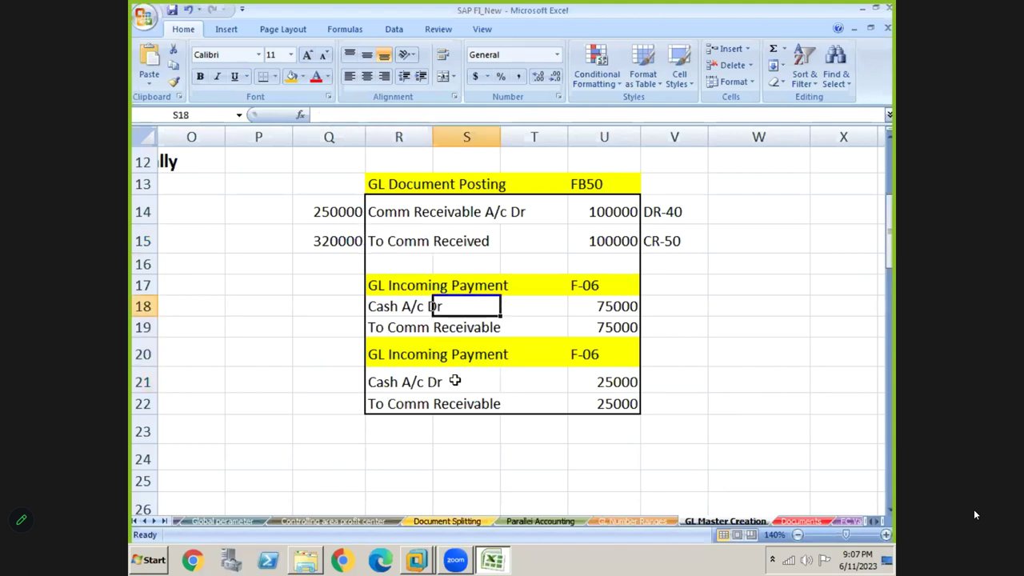
key("Left")
key("shift+Right")
key("shift+Right")
key("shift+Right")
key("shift+Down")
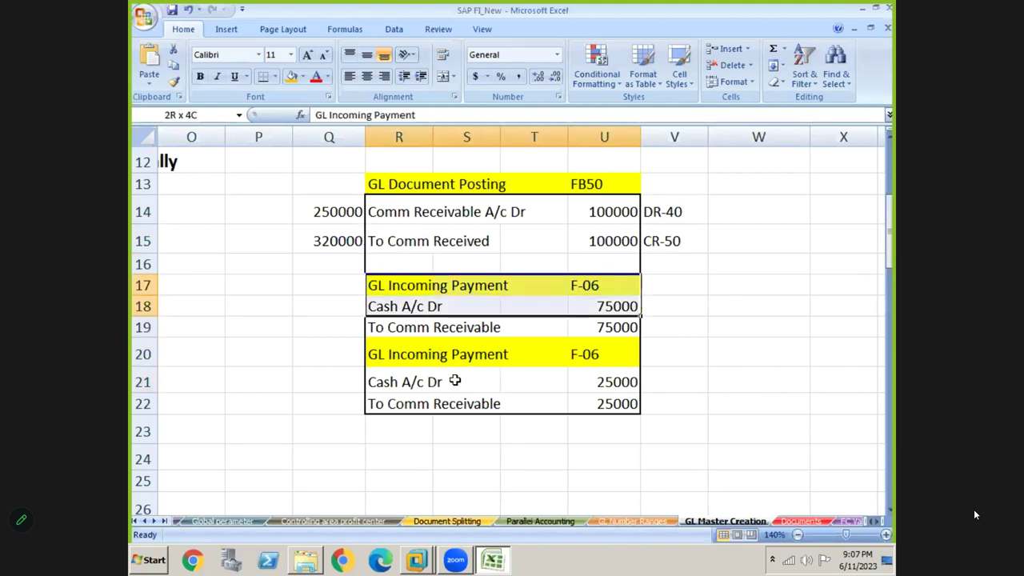
key("shift+Down")
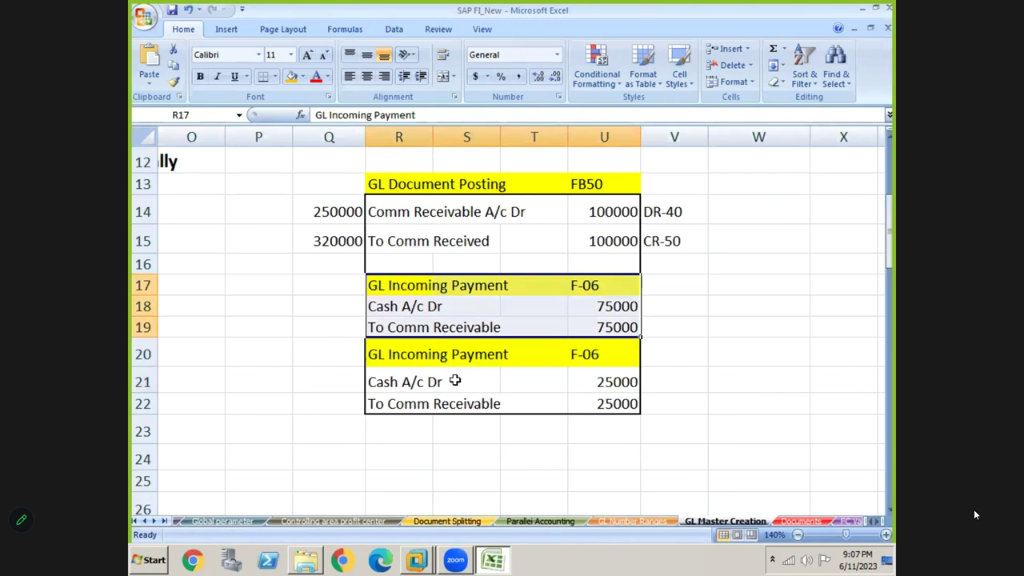
Enter G/L accounts 220000 for Cash in Q18 and 250000 for Comm Receivable in Q19.
key("Down")
key("Left")
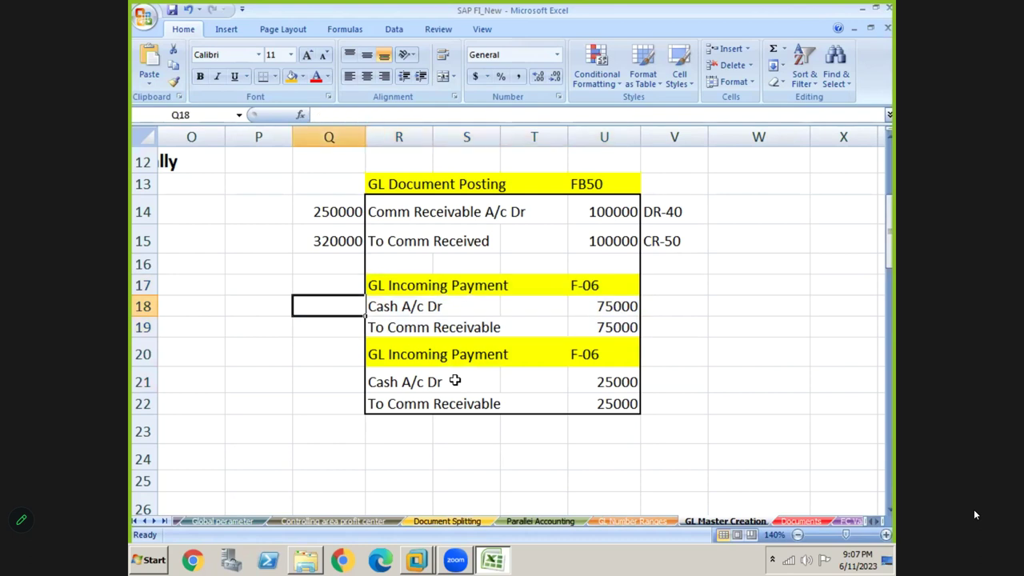
type("22")
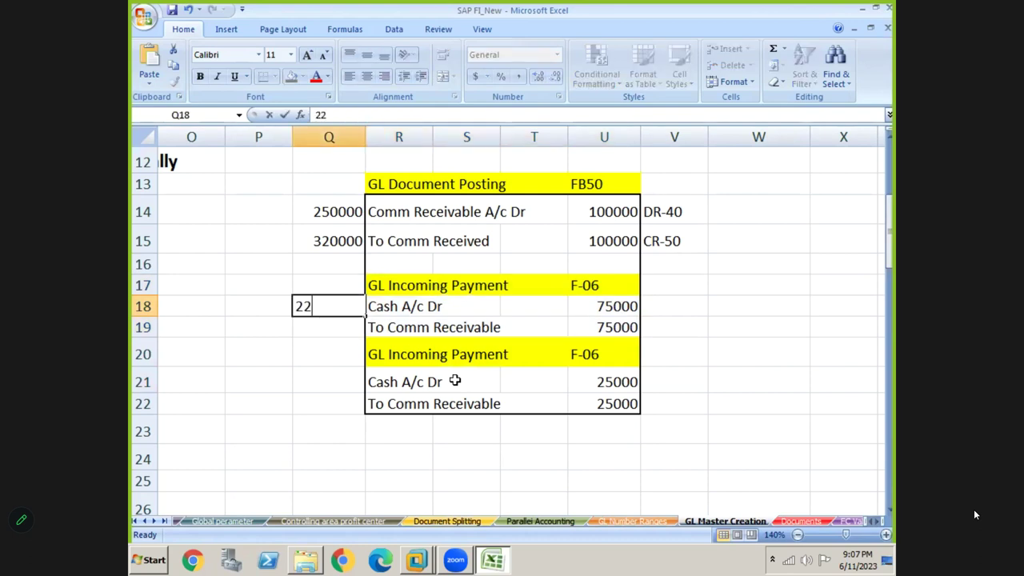
type("0000")
key("Return")
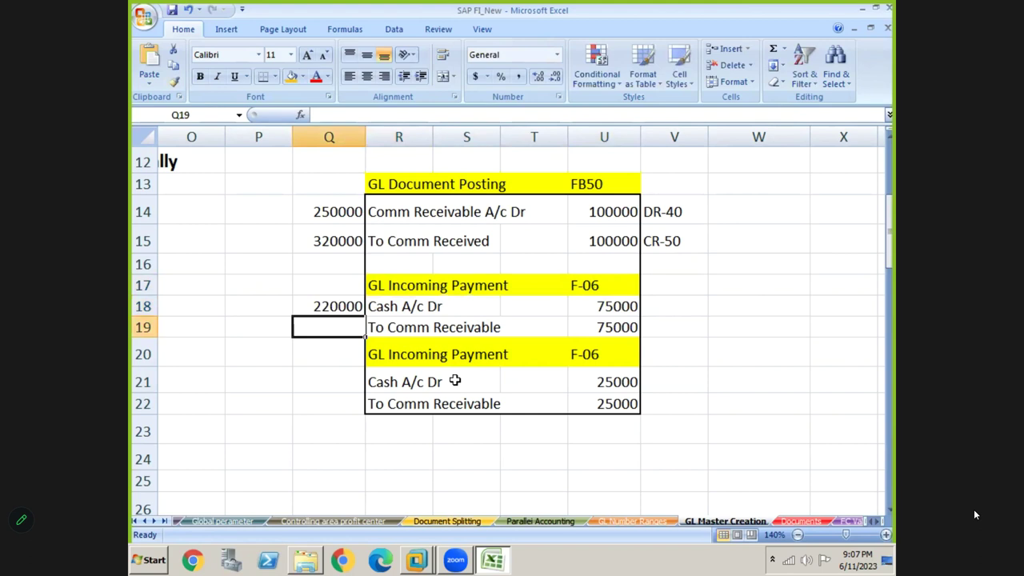
type("250000")
key("Return")
Enter the posting keys DR-40 in V18 and CR-50 in V19 beside the 75000 amounts.
key("Up")
key("Up")
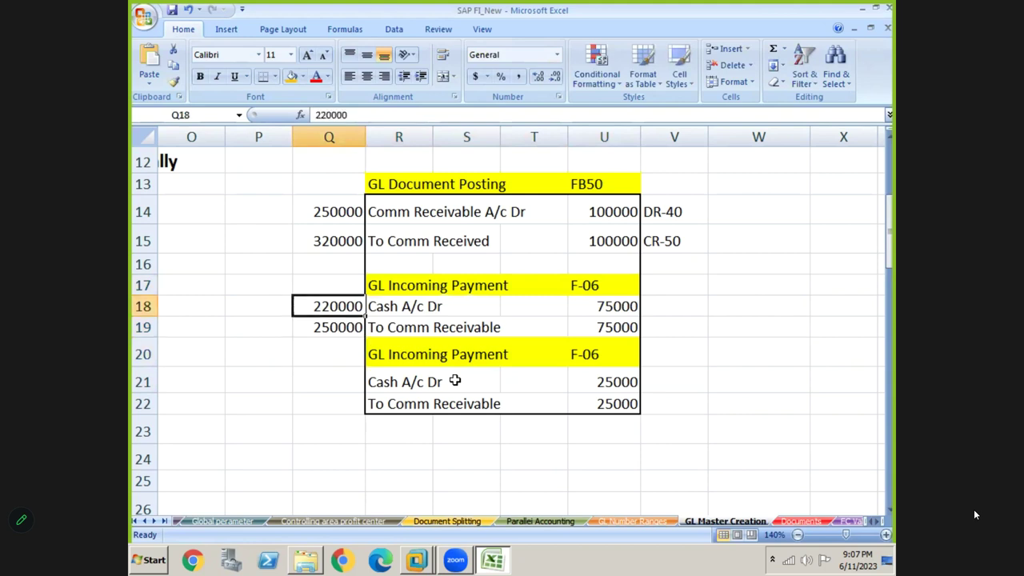
key("Right")
key("Right")
key("Right")
key("Right")
key("Right")
type("D")
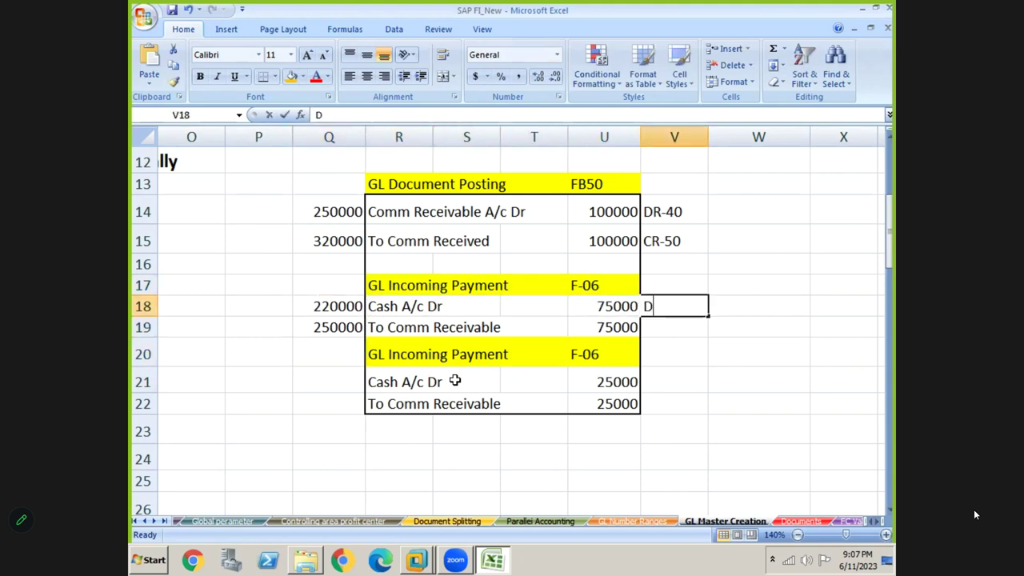
type("R-")
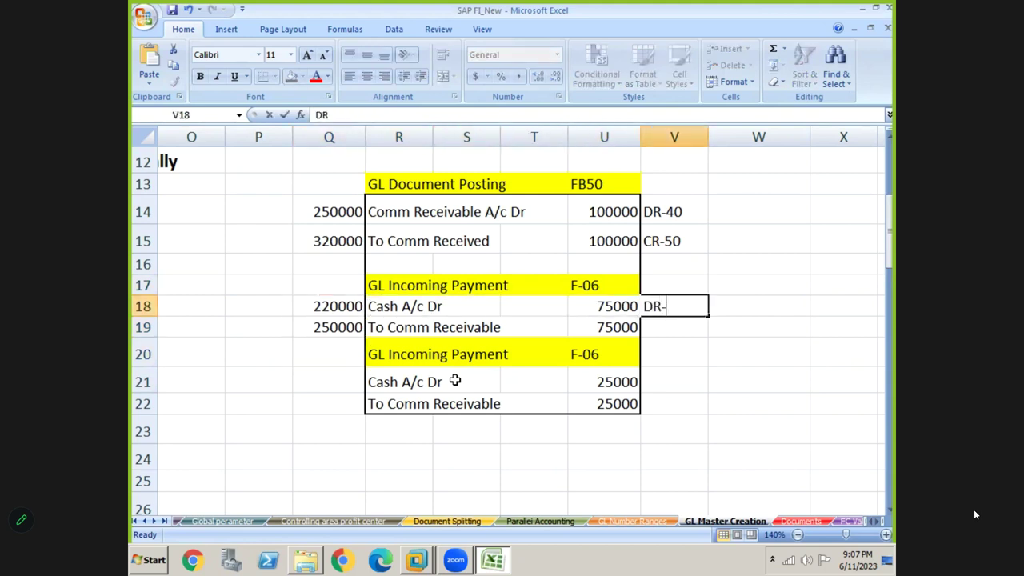
type("40")
key("Return")
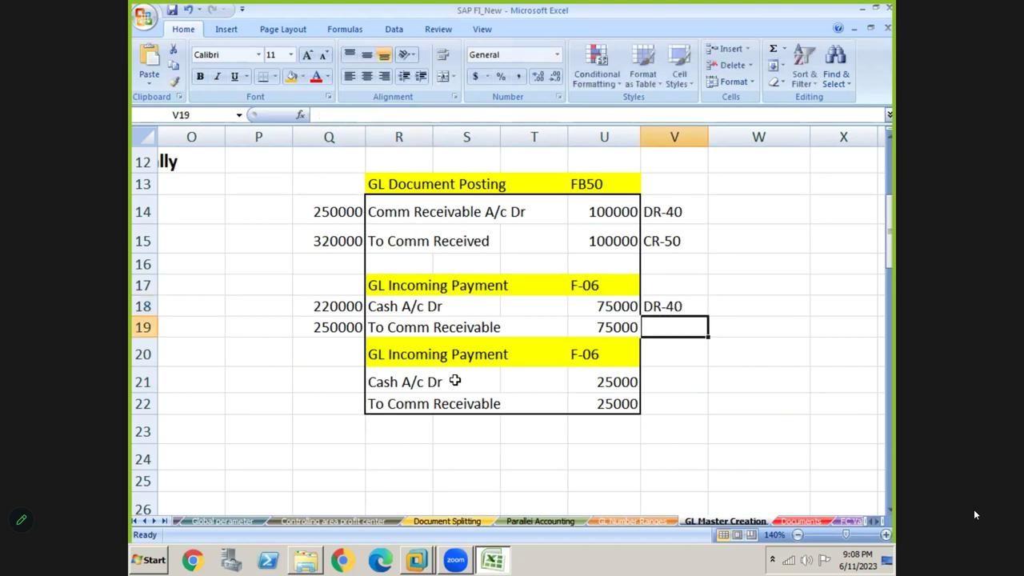
type("CR-50")
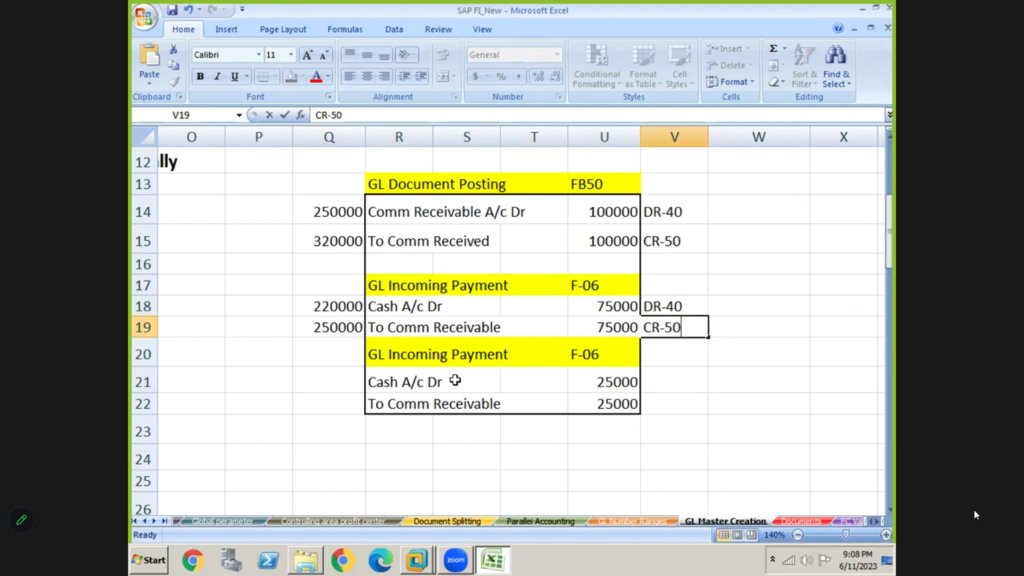
key("Return")
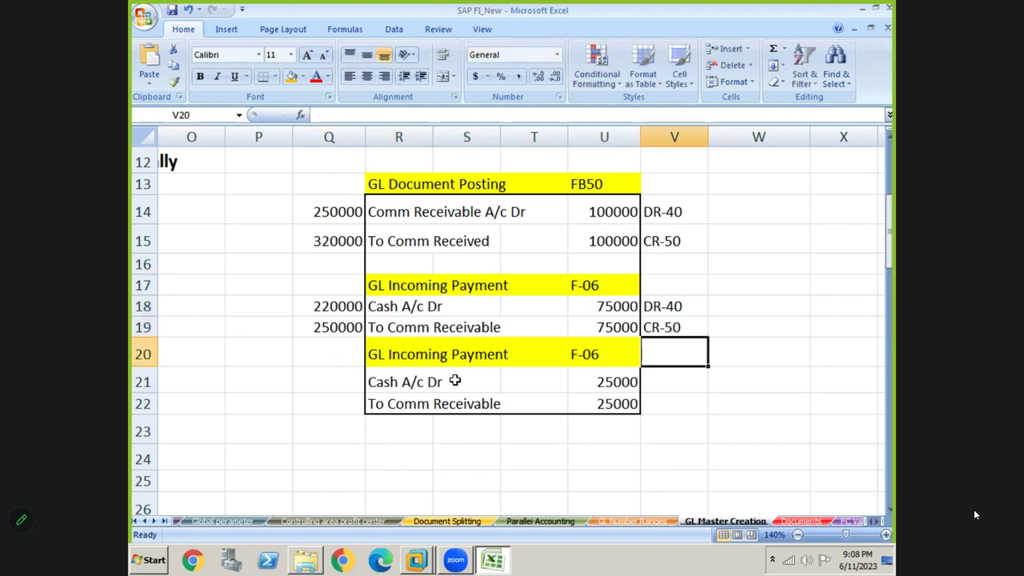
Review the annotated incoming payment lines in Q18:V19 against the commission receivable amount in U14.
key("Left")
key("Left")
key("Left")
key("Up")
key("Up")
key("Left")
key("Left")
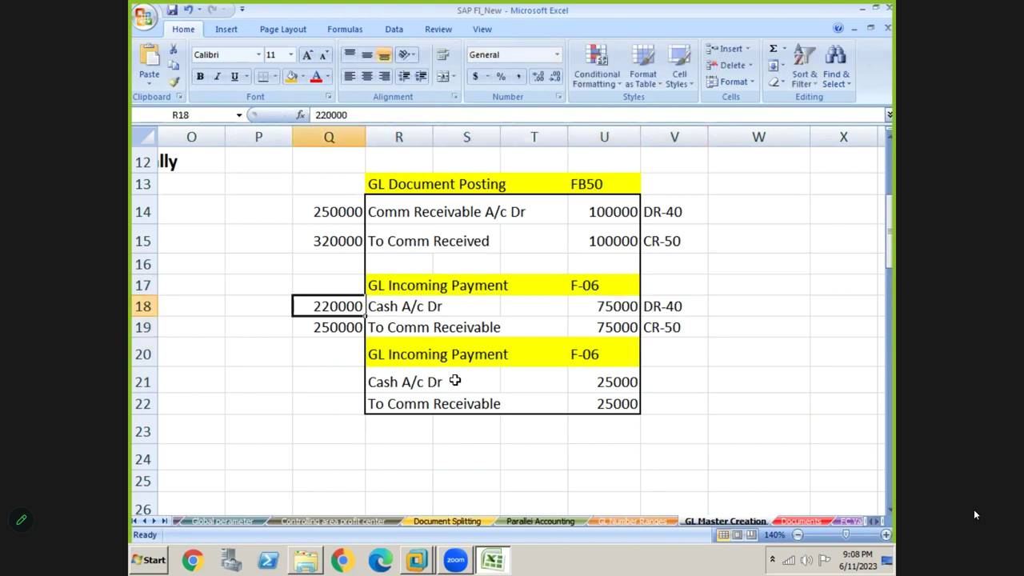
key("shift+Right")
key("shift+Right")
key("shift+Right")
key("shift+Right")
key("shift+Right")
key("shift+Down")
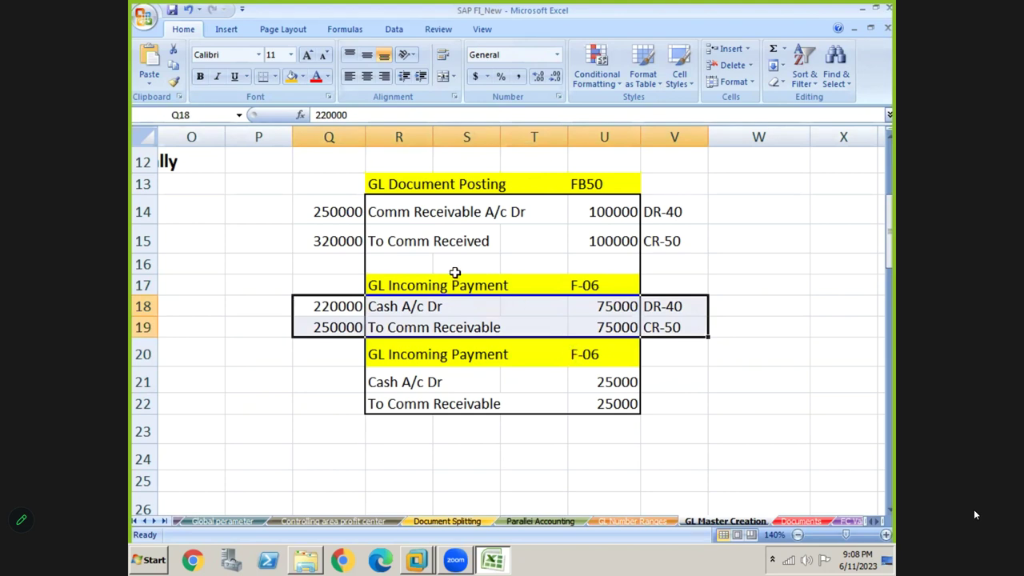
left_click(602, 212)
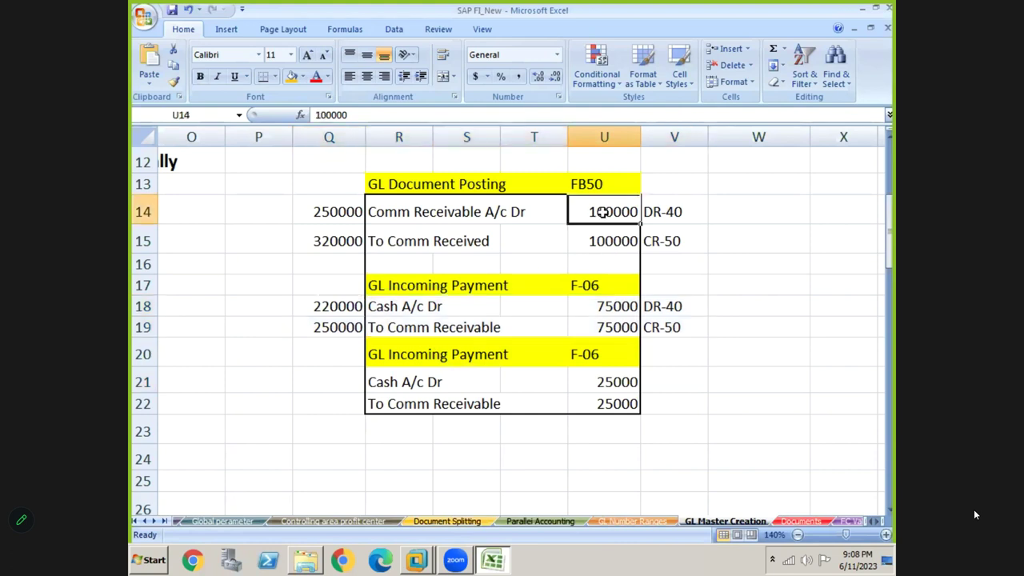
Compare the 75000 incoming payment in U18 with the commission paid and outgoing payment amounts in U5 and U9.
left_click(480, 309)
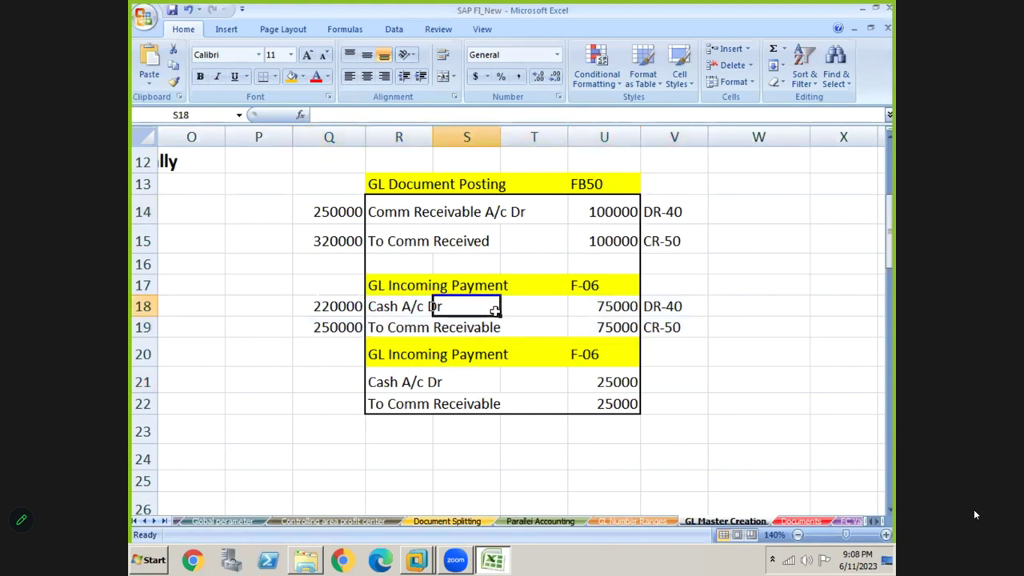
left_click(614, 311)
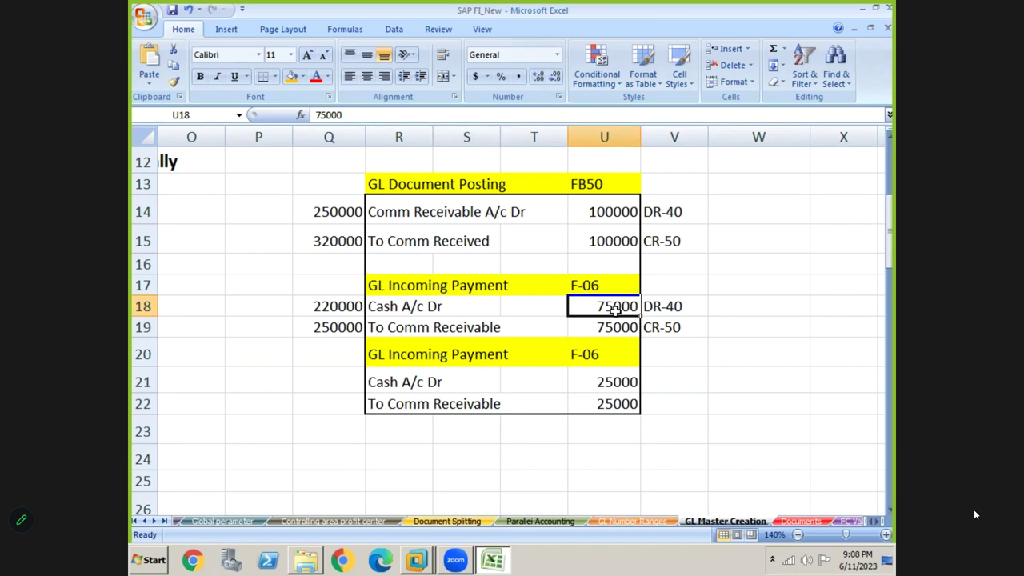
key("Up")
key("Up")
key("Up")
key("Up")
key("Up")
key("Up")
key("Up")
key("Up")
key("Up")
key("Up")
key("Up")
key("Up")
key("Up")
key("Up")
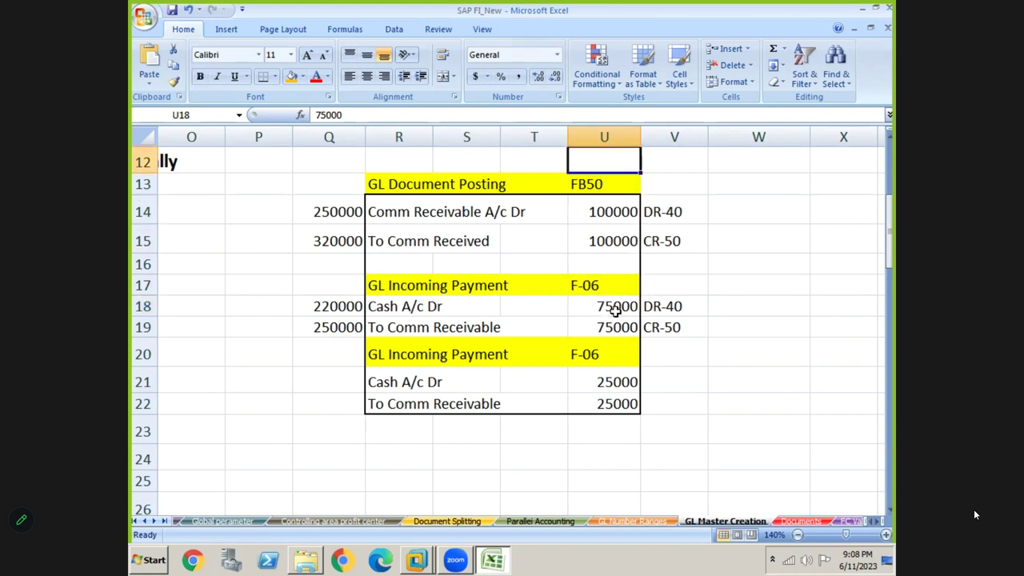
key("Up")
key("Up")
left_click(446, 230)
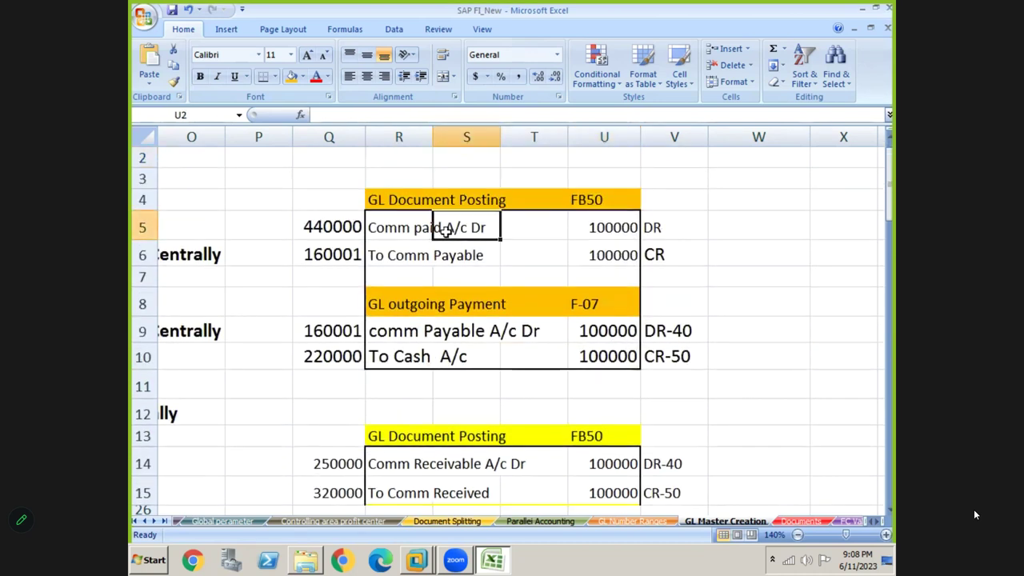
left_click(620, 222)
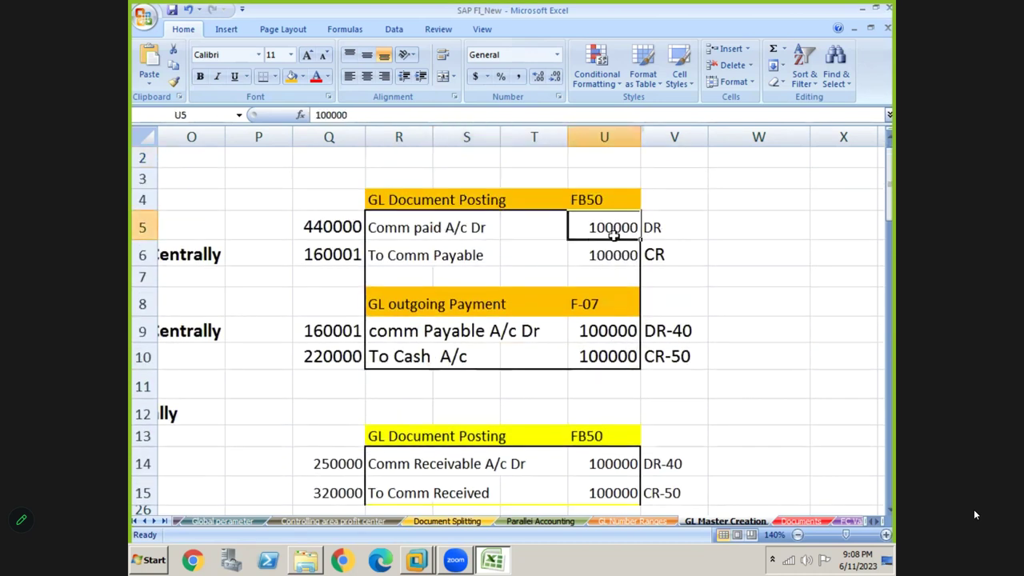
left_click(603, 331)
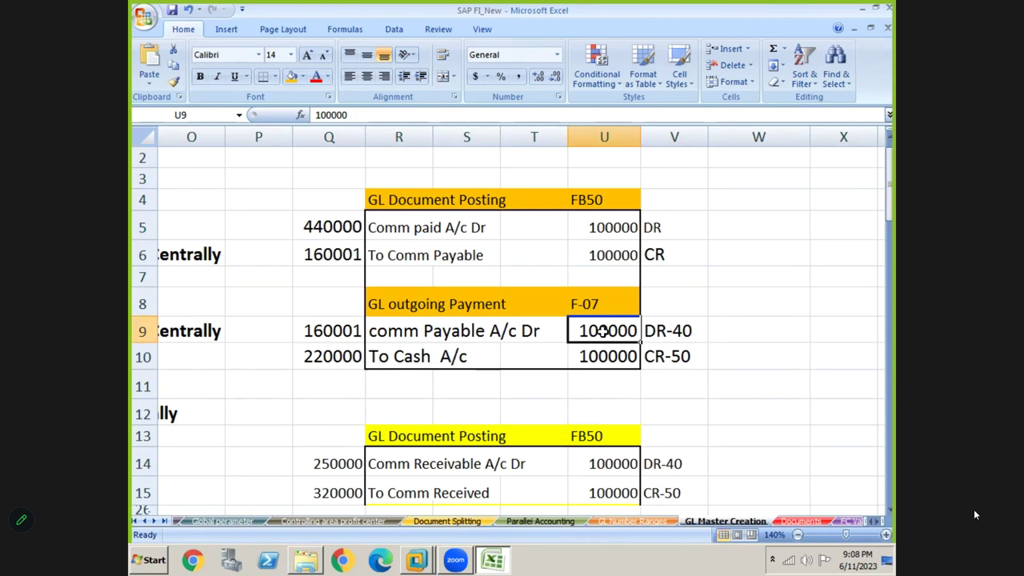
Review the commission receivable entry in rows 14 and 15 against the first incoming payment amount and its F-06 code.
key("Down")
key("Down")
key("Down")
key("Down")
key("Down")
key("Down")
key("Down")
key("Down")
key("Down")
key("Down")
key("Down")
key("Down")
key("Down")
key("Down")
key("Down")
key("Down")
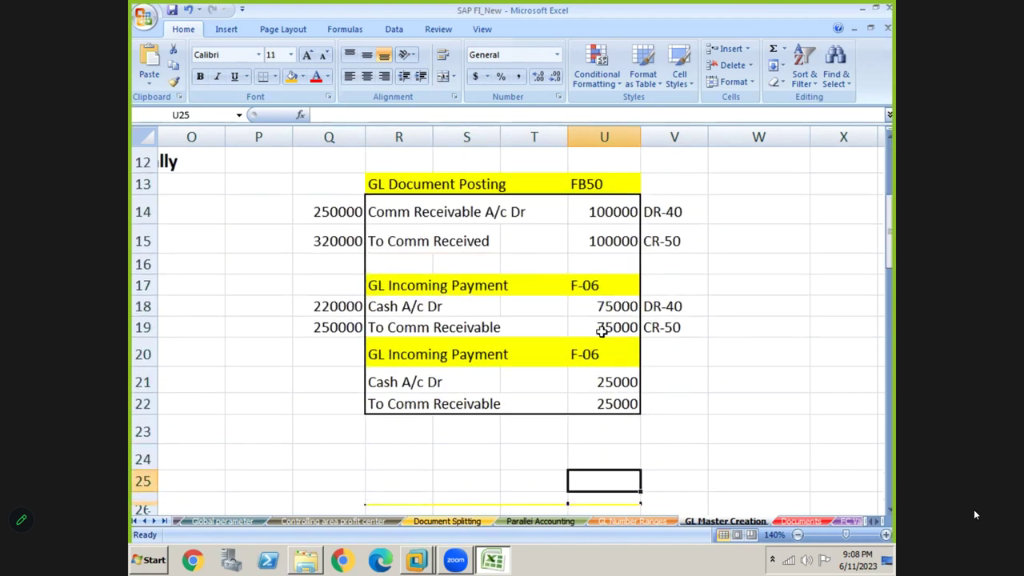
left_click(428, 219)
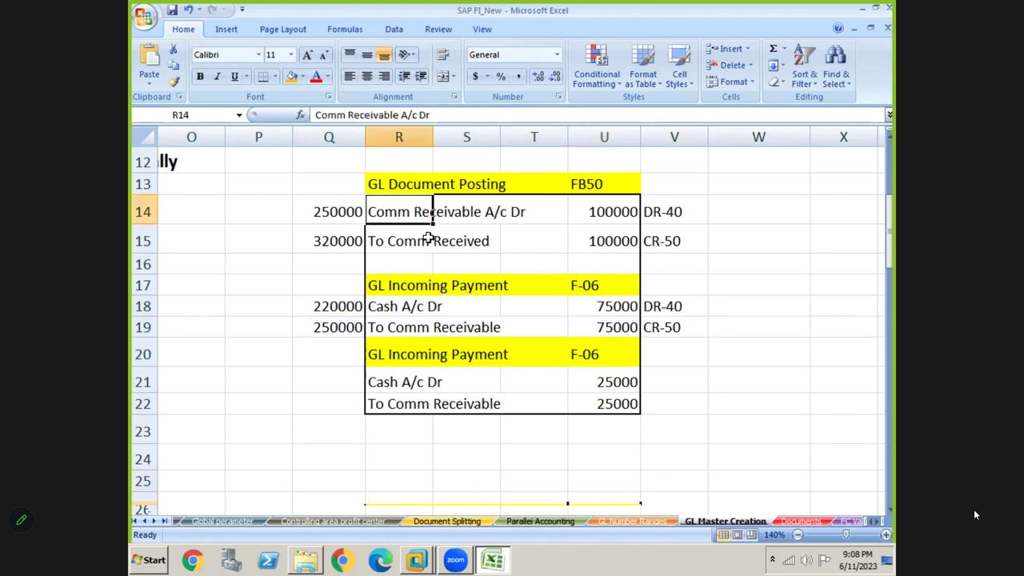
left_click(428, 236)
left_click(618, 212)
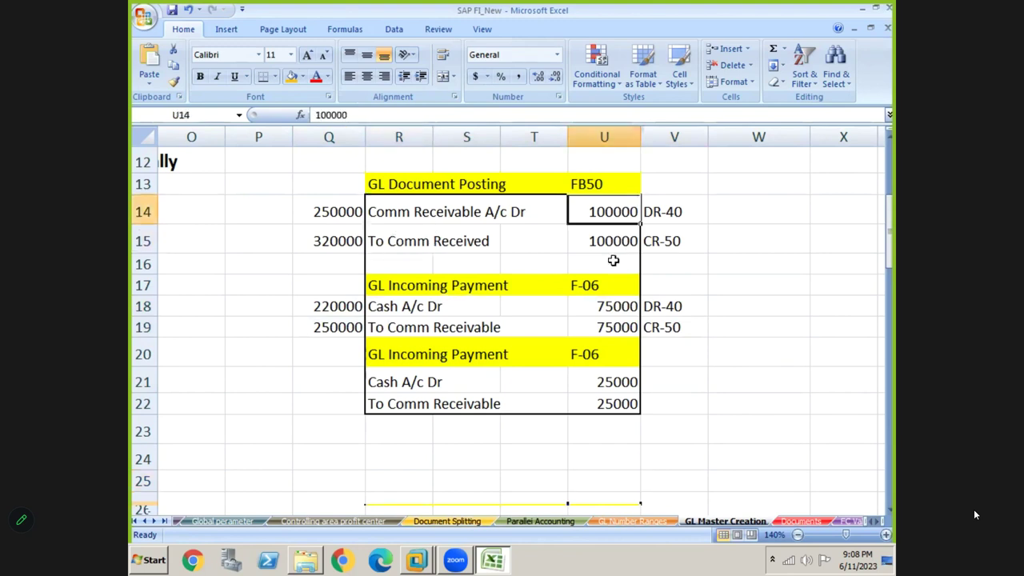
left_click(618, 309)
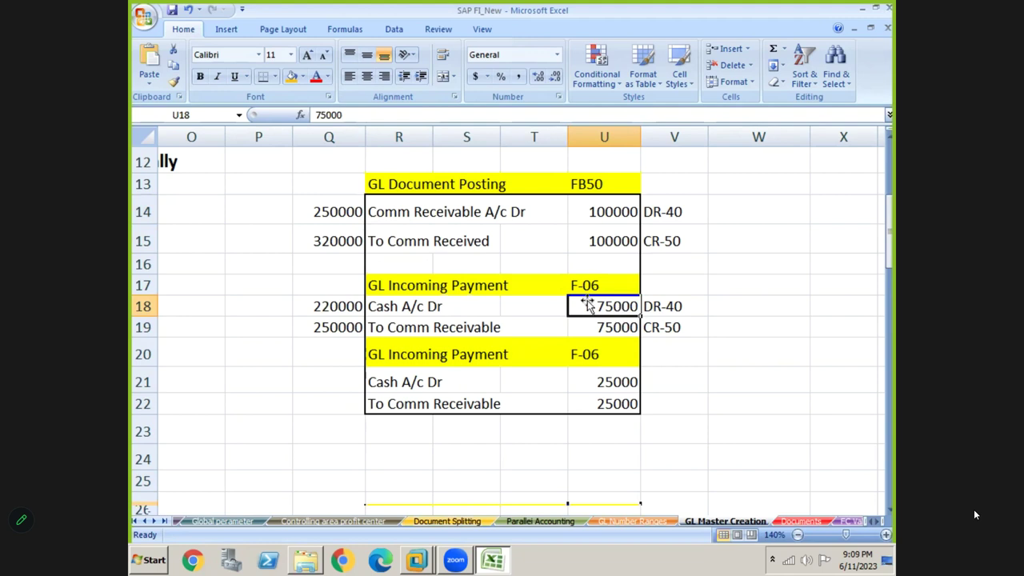
left_click(589, 291)
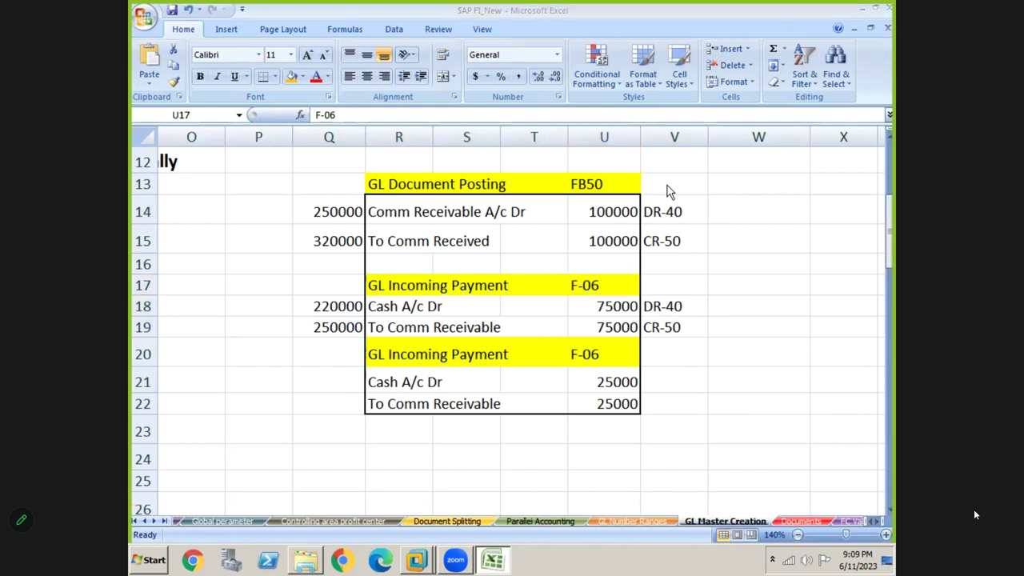
Highlight both lines of the first GL Incoming Payment entry in Q18:V19.
left_click(481, 330)
left_click(405, 325)
left_click(386, 310)
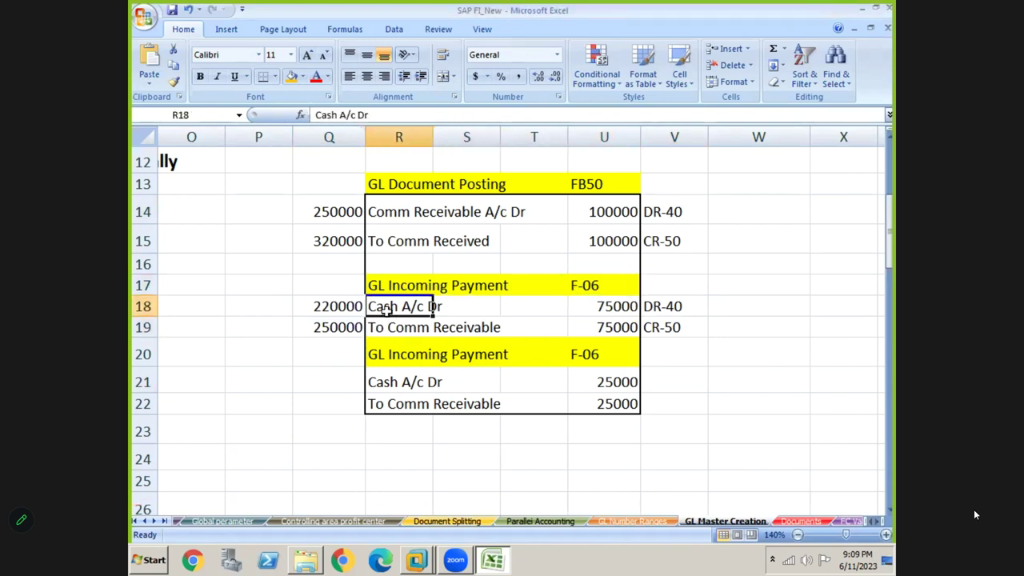
key("Left")
key("shift+Right")
key("shift+Right")
key("shift+Right")
key("shift+Right")
key("shift+Right")
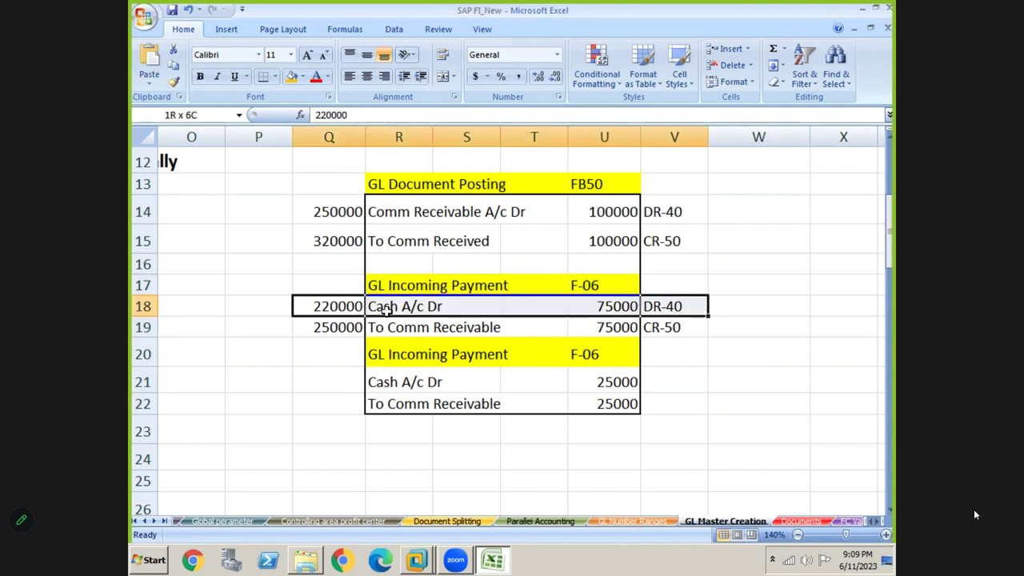
key("shift+Down")
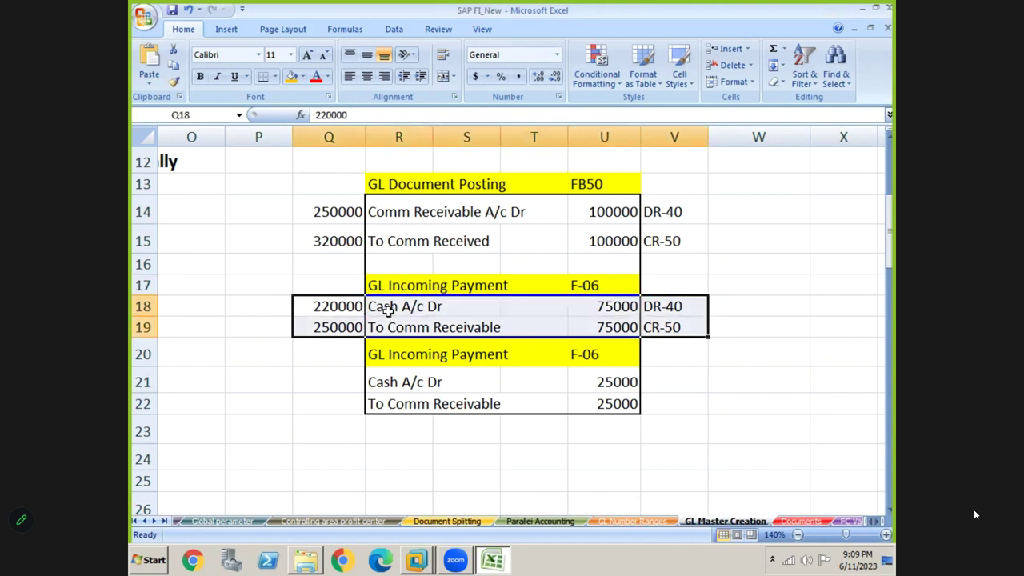
Copy the F-06 transaction code from U17 and switch to the SAP Easy Access window.
left_click(608, 285)
key("ctrl+c")
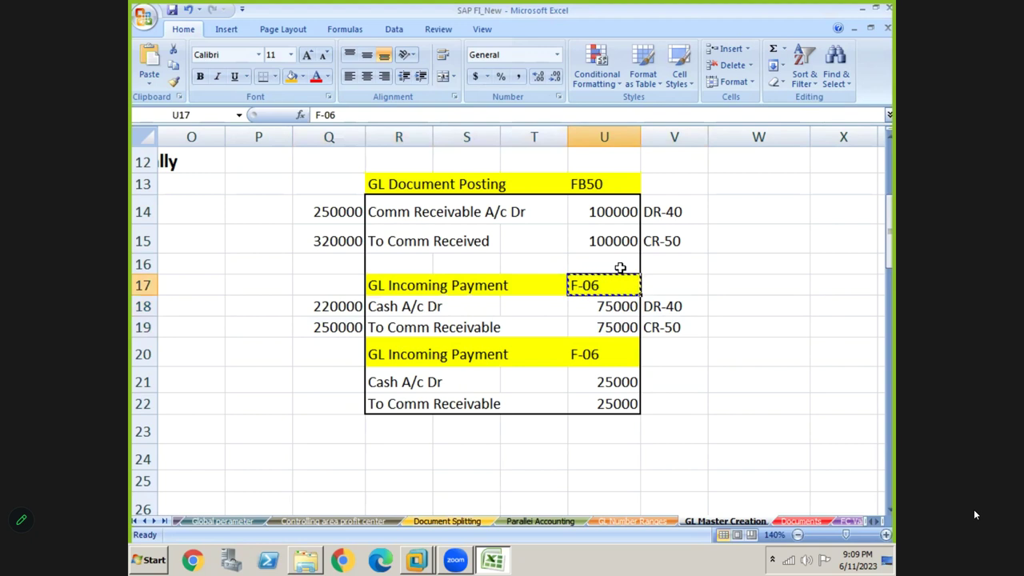
key("alt+Tab")
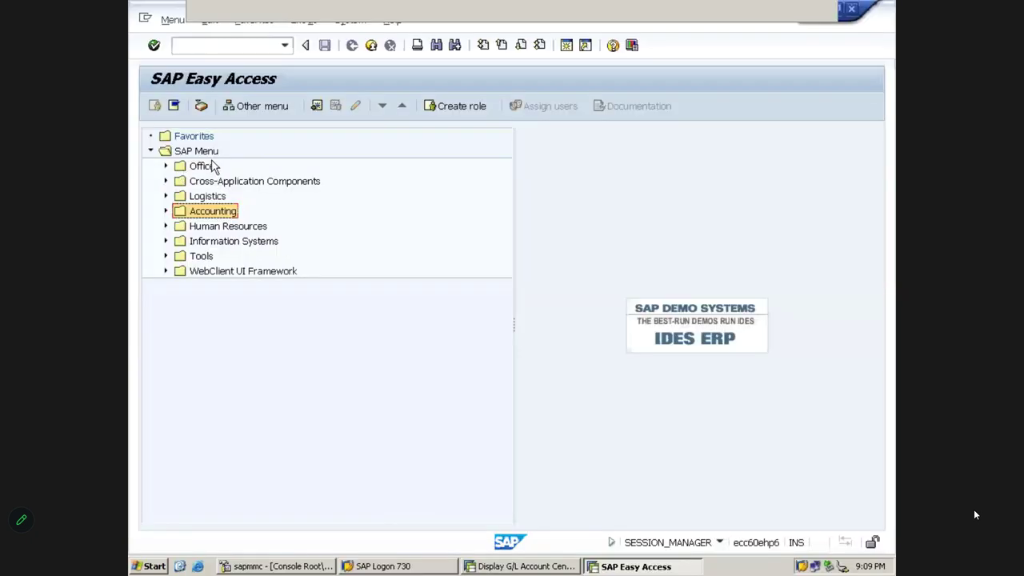
Open transaction F-06 Incoming Payments from the Document Entry folder of General Ledger under Accounting, Financial Accounting.
left_click(207, 155)
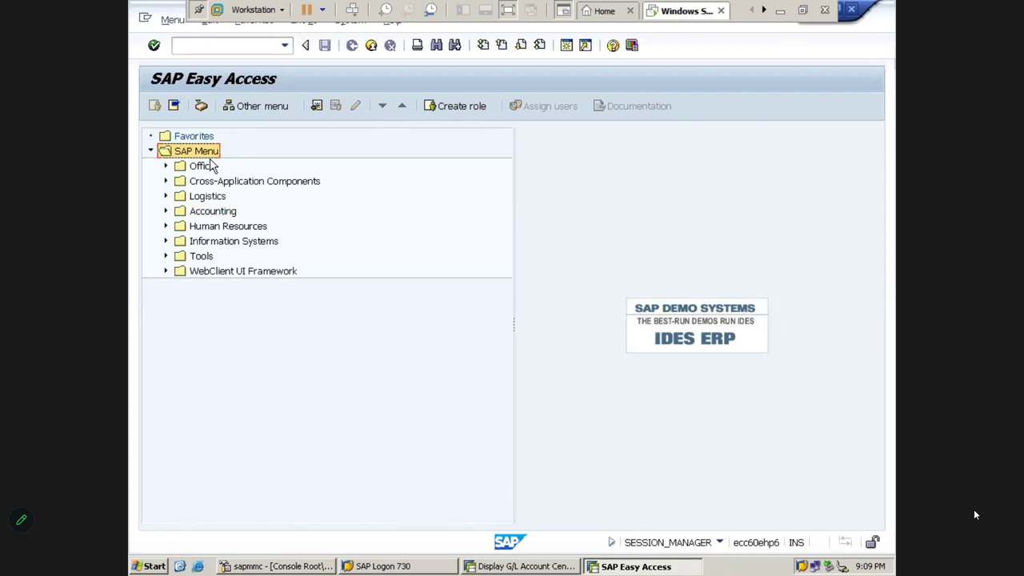
key("Down")
key("Down")
key("Down")
key("Down")
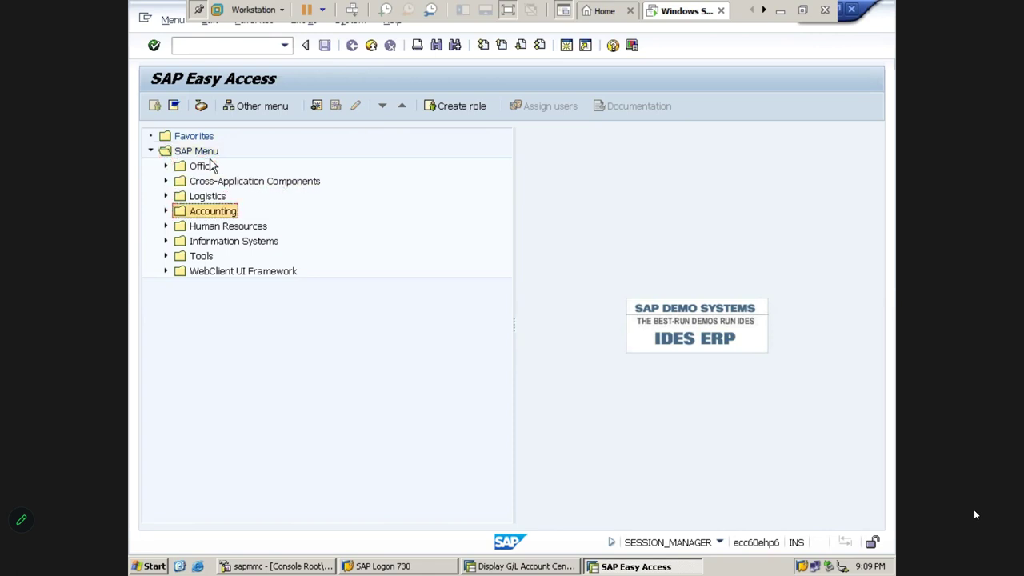
key("Right")
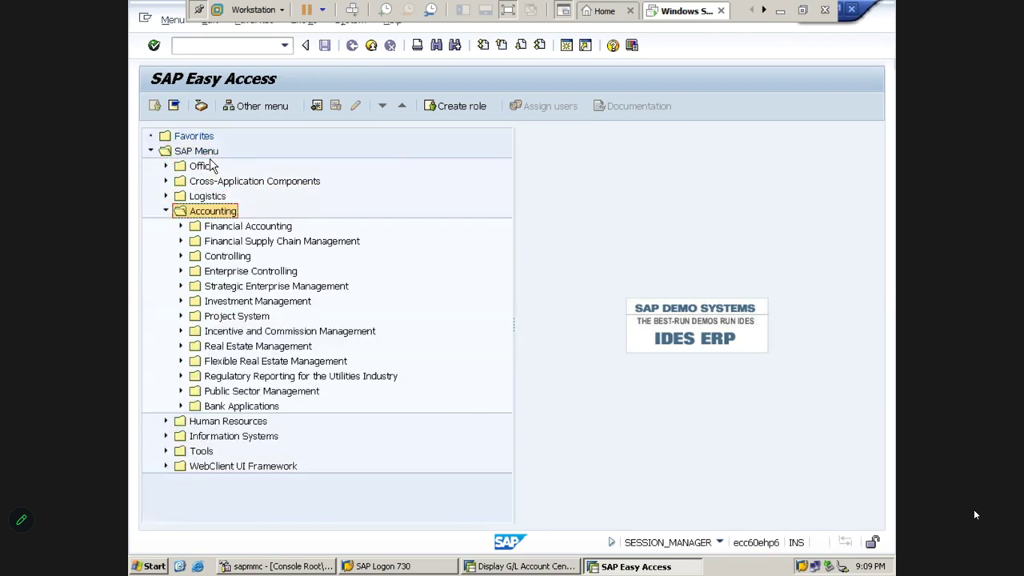
key("Down")
key("Right")
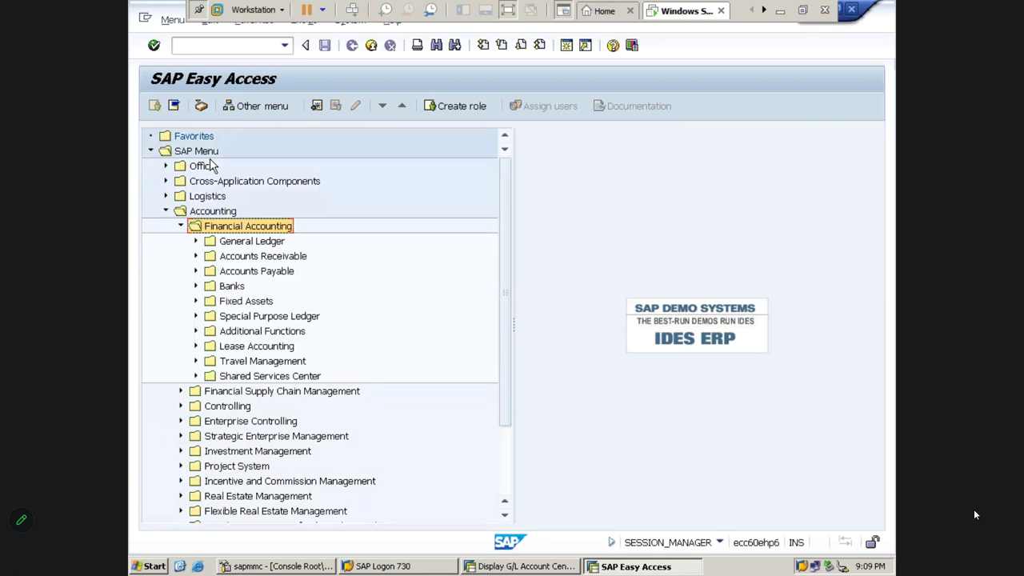
key("Down")
key("Right")
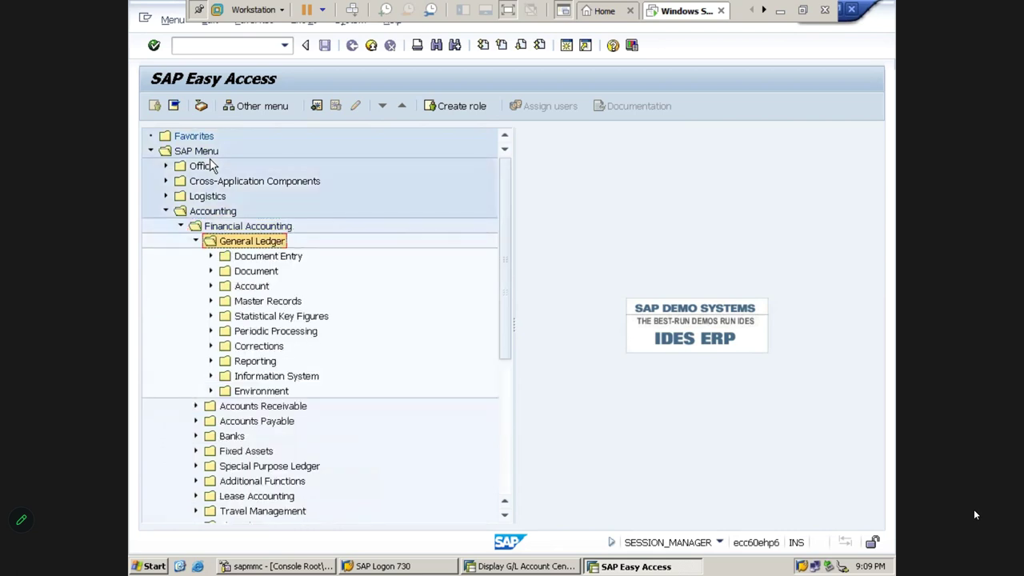
key("Down")
key("Right")
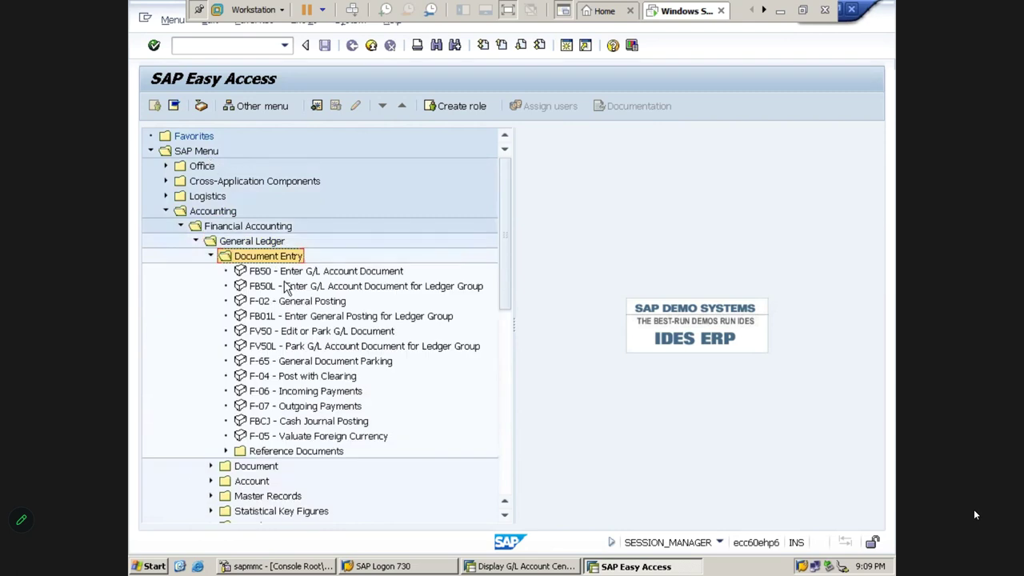
left_click(270, 392)
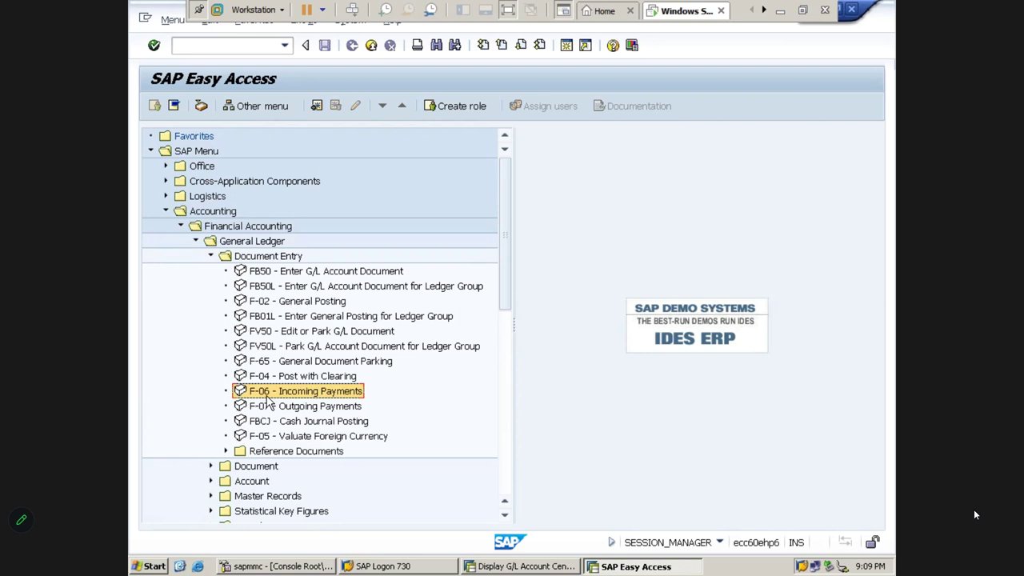
double_click(266, 395)
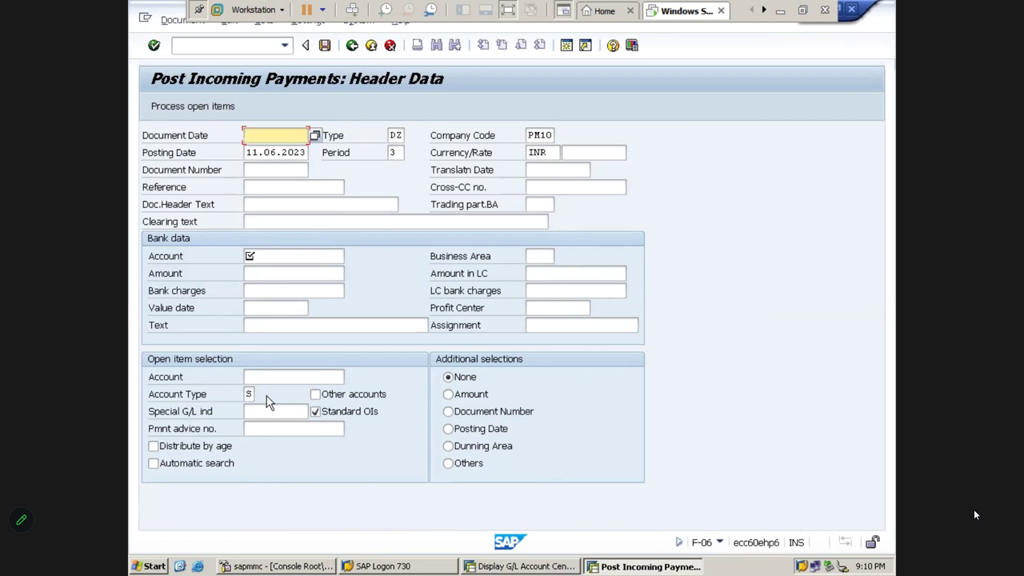
Set the payment's document date to 11.06.2023 and its document type to SA.
key("Tab")
key("Tab")
key("shift+Tab")
key("shift+Tab")
type("11.06.2023")
key("Tab")
type("SA")
key("Tab")
key("Tab")
key("Tab")
key("Tab")
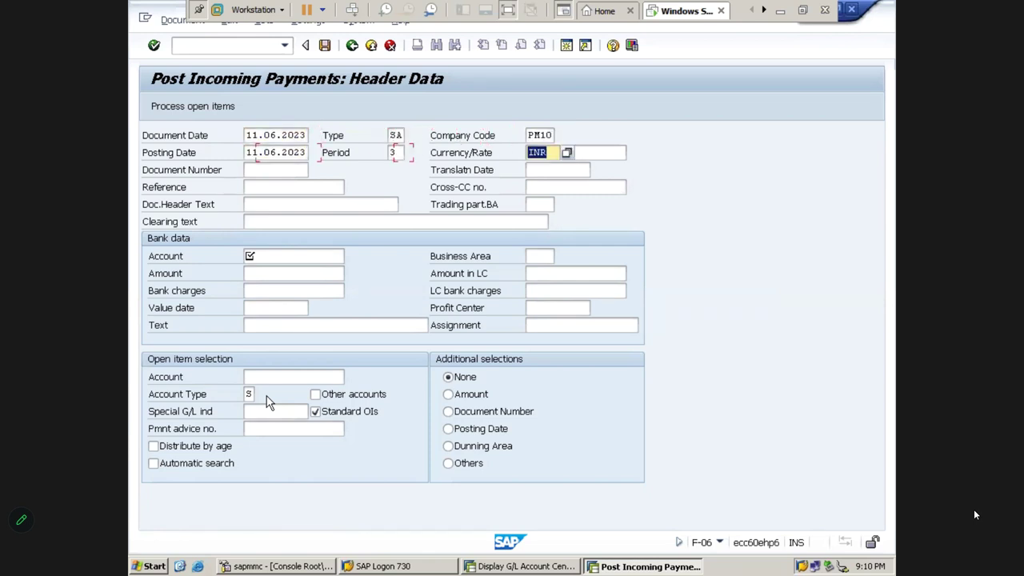
Enter GL PAYMENT as the reference of the incoming payment.
key("Tab")
key("Tab")
key("Tab")
key("BackSpace")
key("Down")
key("Return")
key("Tab")
key("Tab")
key("Tab")
key("Tab")
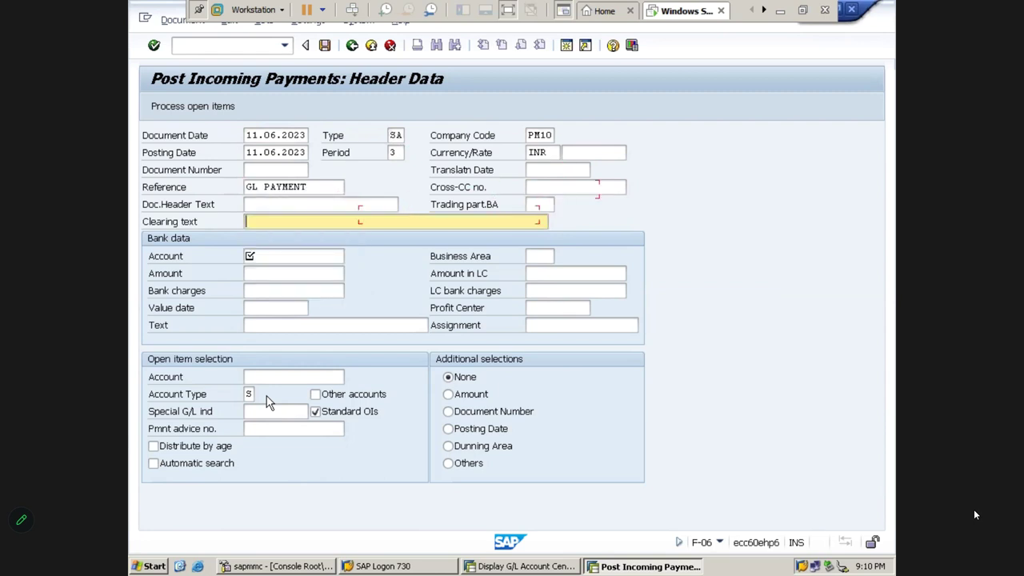
Fill in the bank data with cash account 220000 and an amount of 75000.
key("Tab")
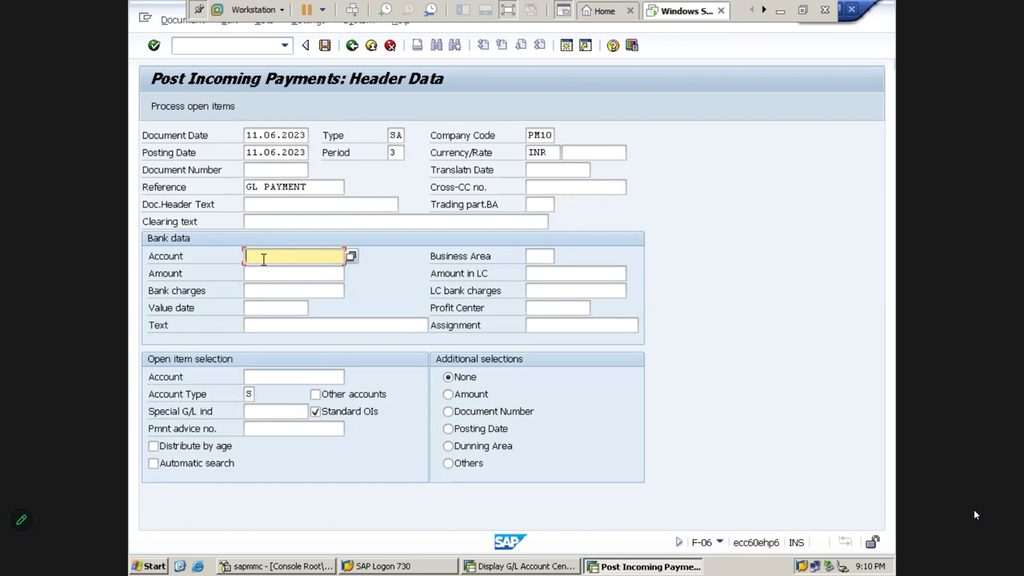
type("2")
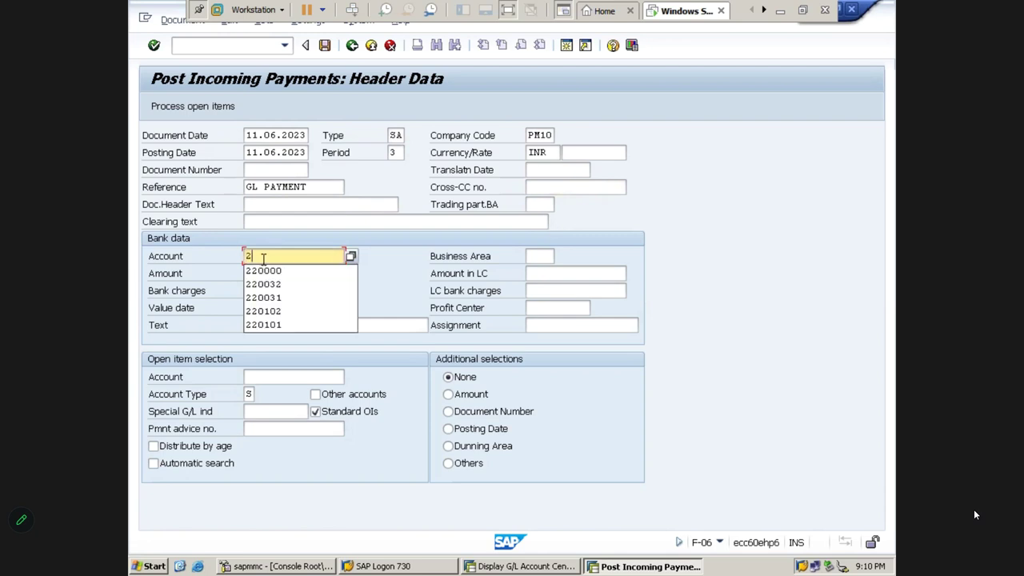
type("20000")
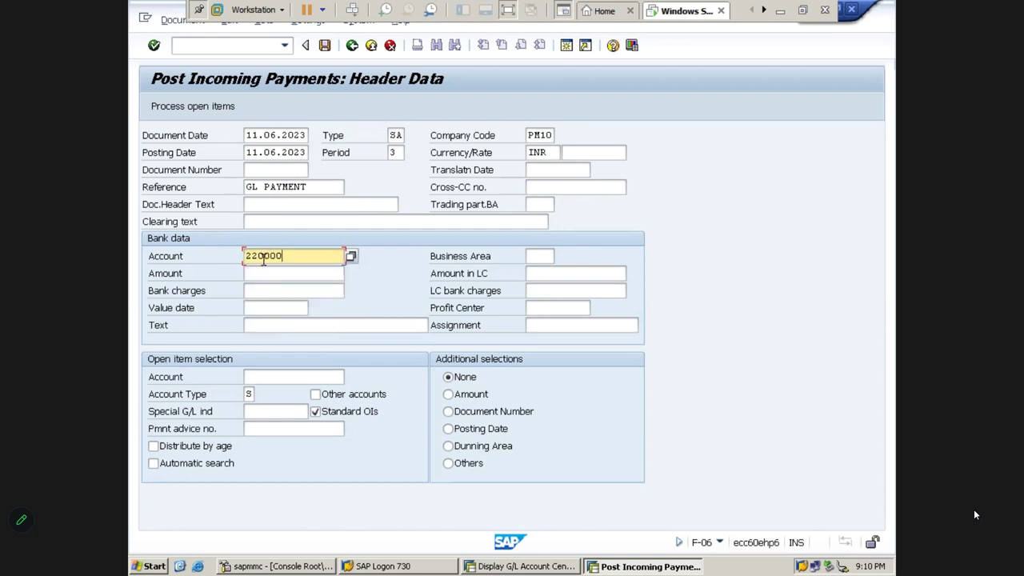
key("Tab")
key("Tab")
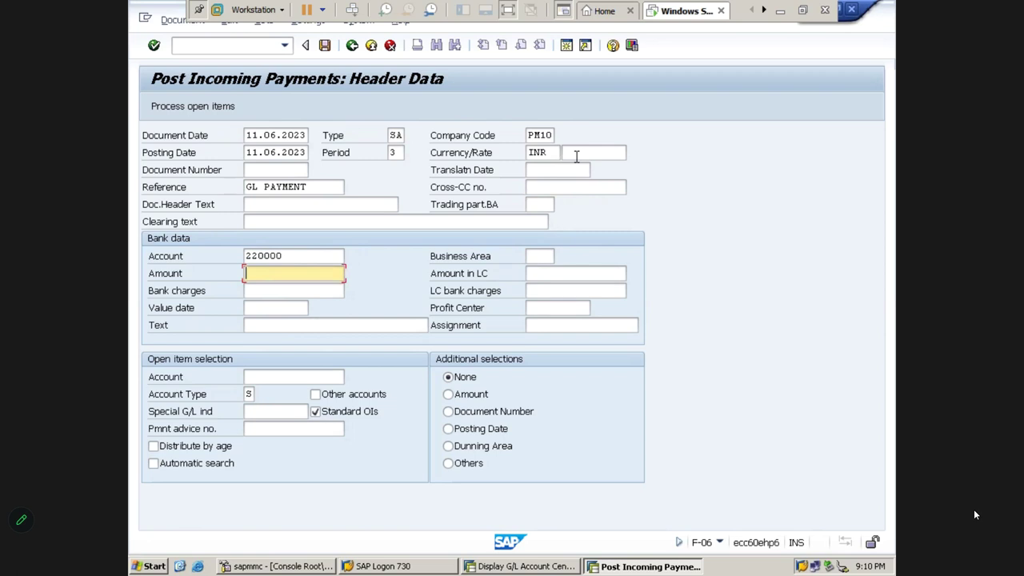
type("000")
key("Tab")
key("Tab")
key("Tab")
key("Tab")
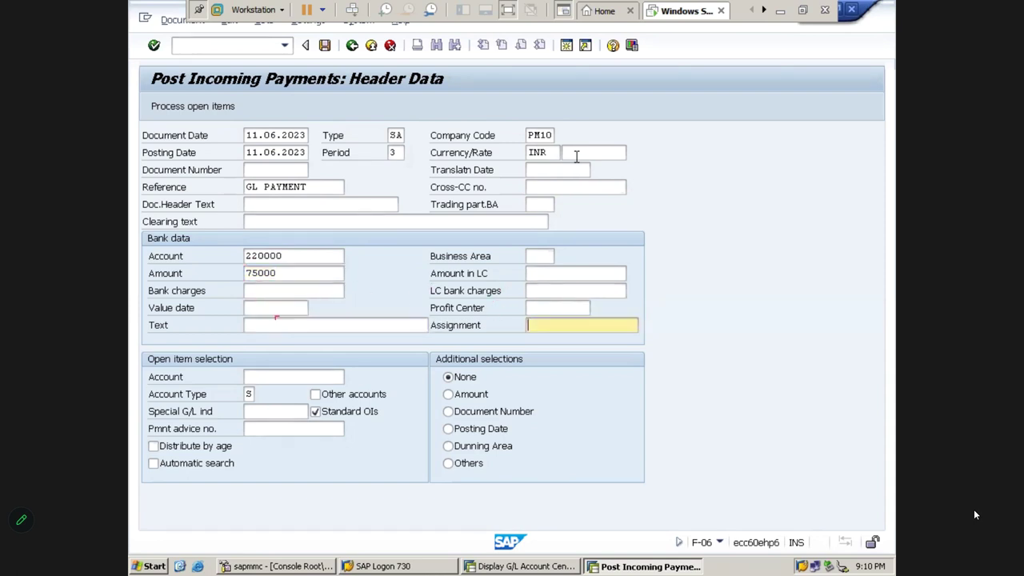
Look up Comm Receivable A/c in company code PM10 and choose account 250000 for the open item selection.
key("Tab")
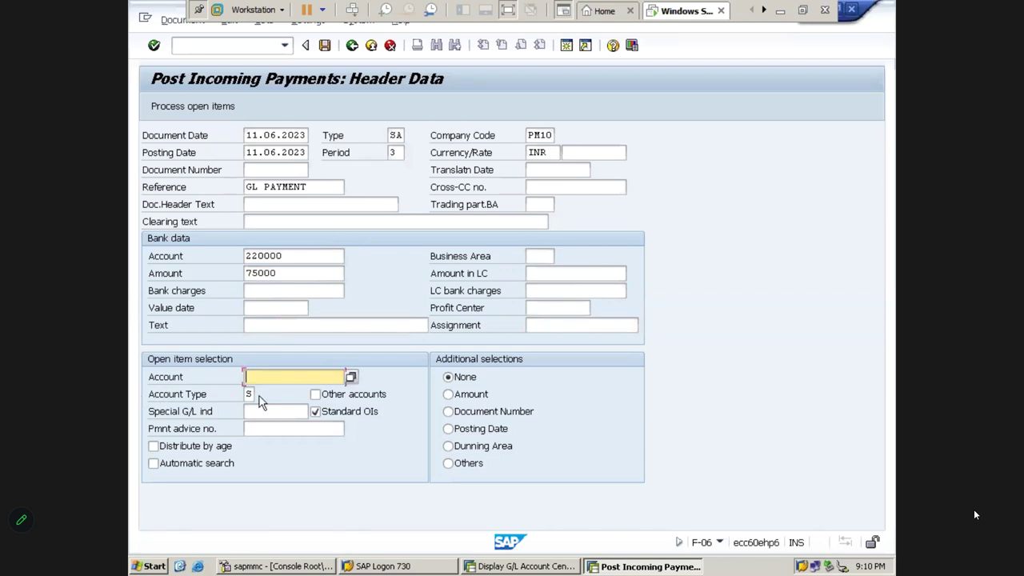
left_click(351, 377)
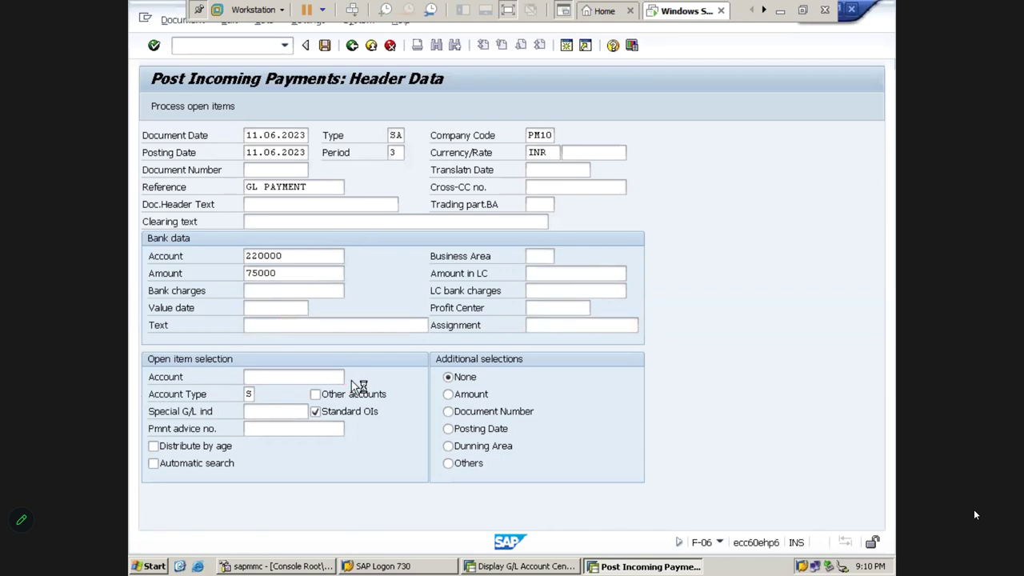
left_click(418, 171)
key("Return")
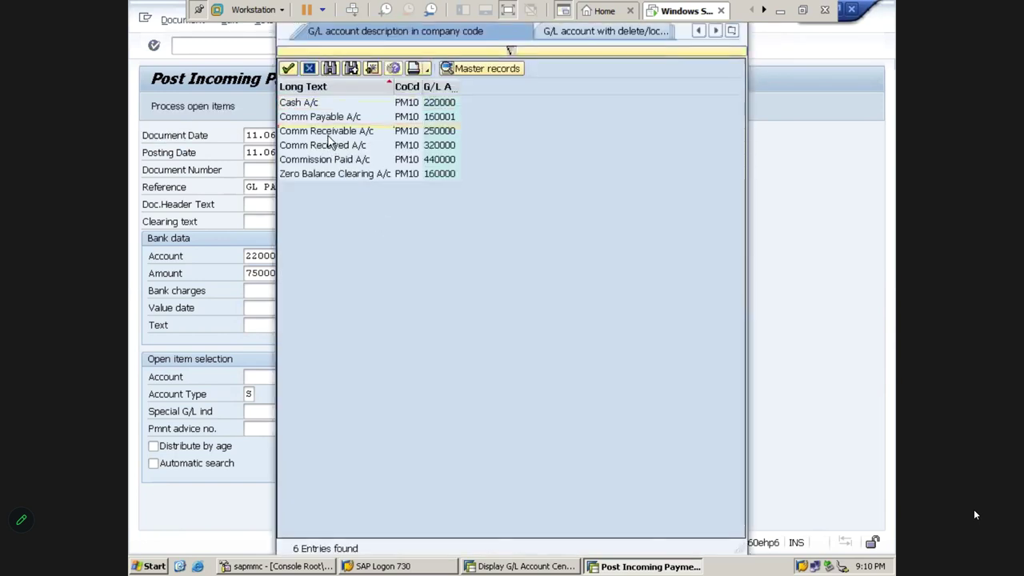
double_click(328, 135)
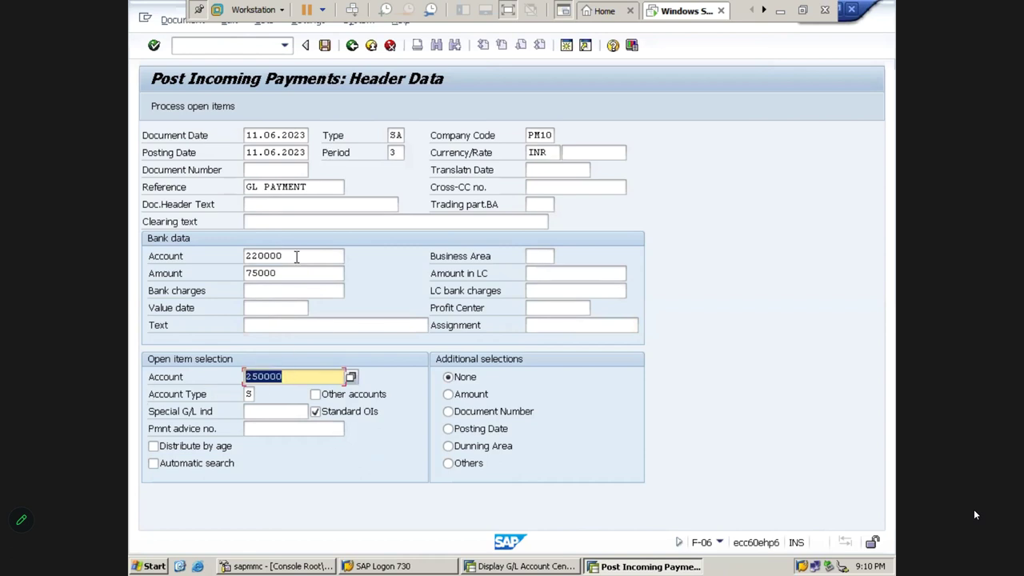
Review the payment's header dates, document type, period, bank account, amount and open item account, and check the available document functions.
left_click_drag(297, 256, 239, 258)
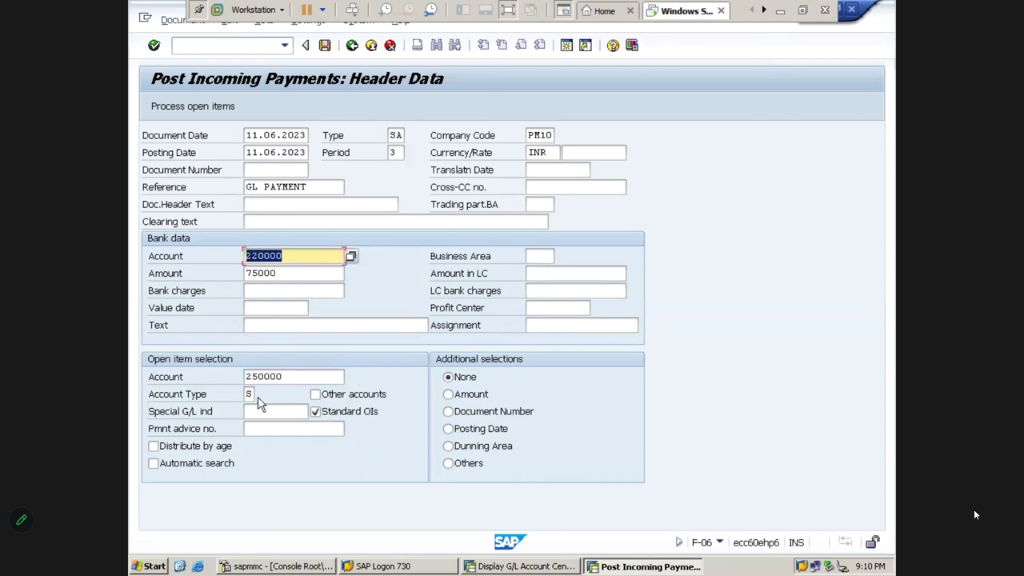
left_click_drag(294, 377, 130, 380)
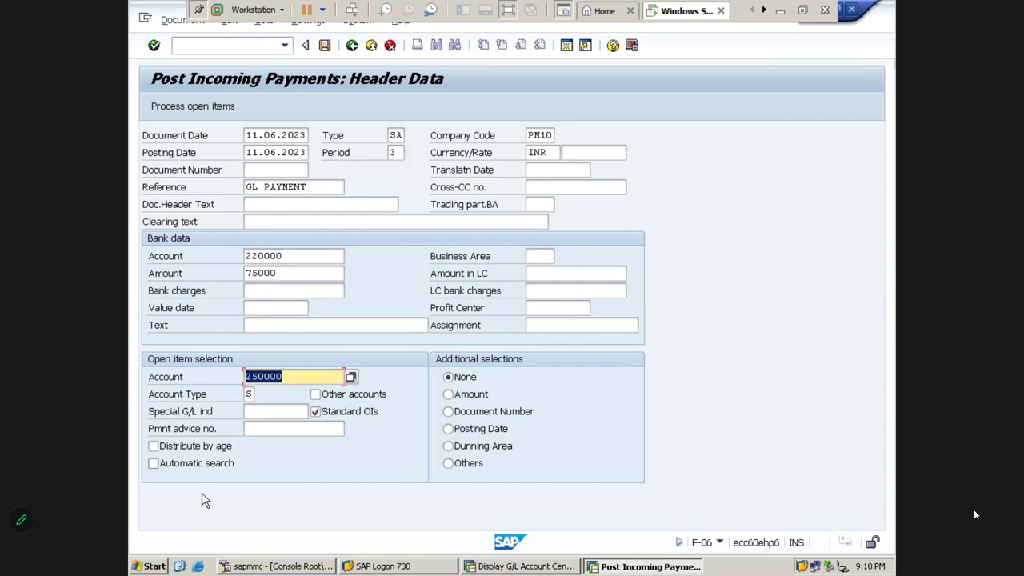
left_click(282, 273)
left_click_drag(276, 272, 131, 320)
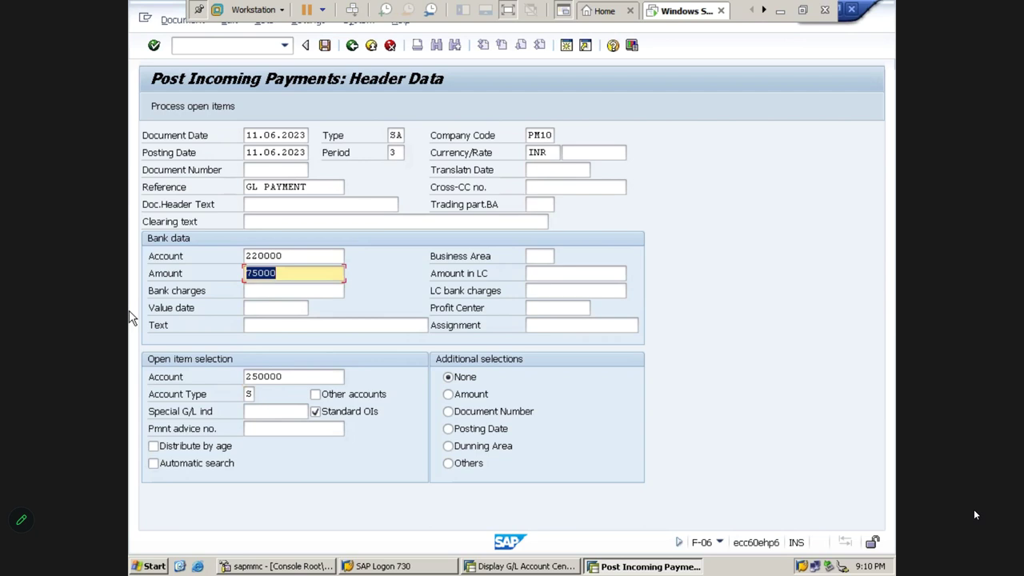
left_click(265, 138)
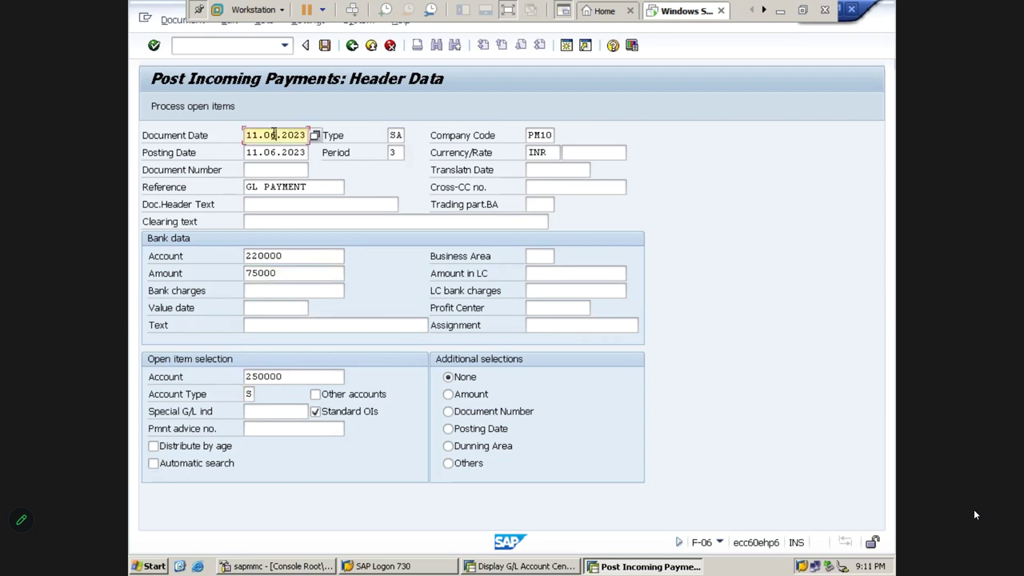
left_click(276, 152)
left_click(398, 135)
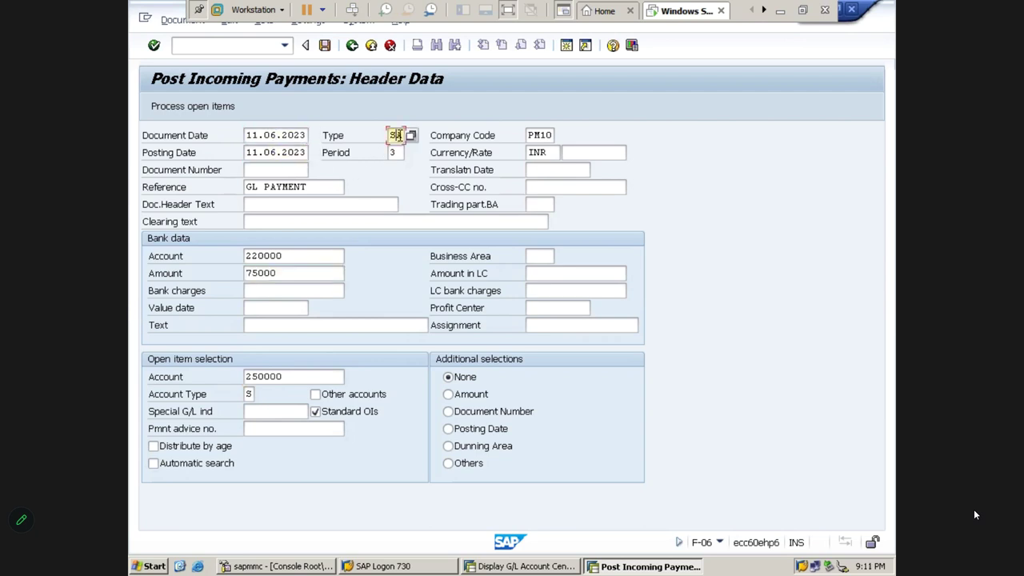
left_click(396, 152)
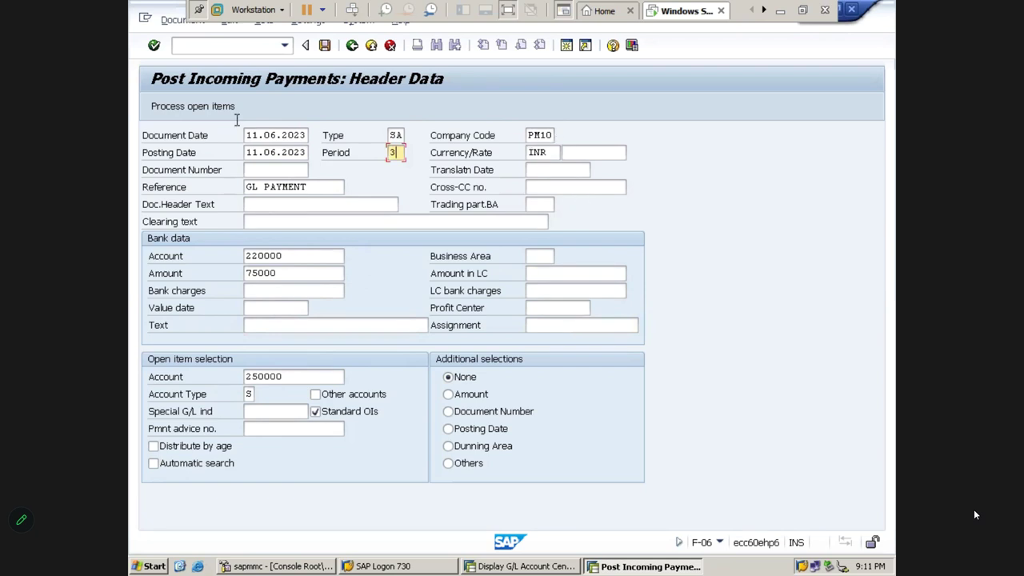
left_click(172, 25)
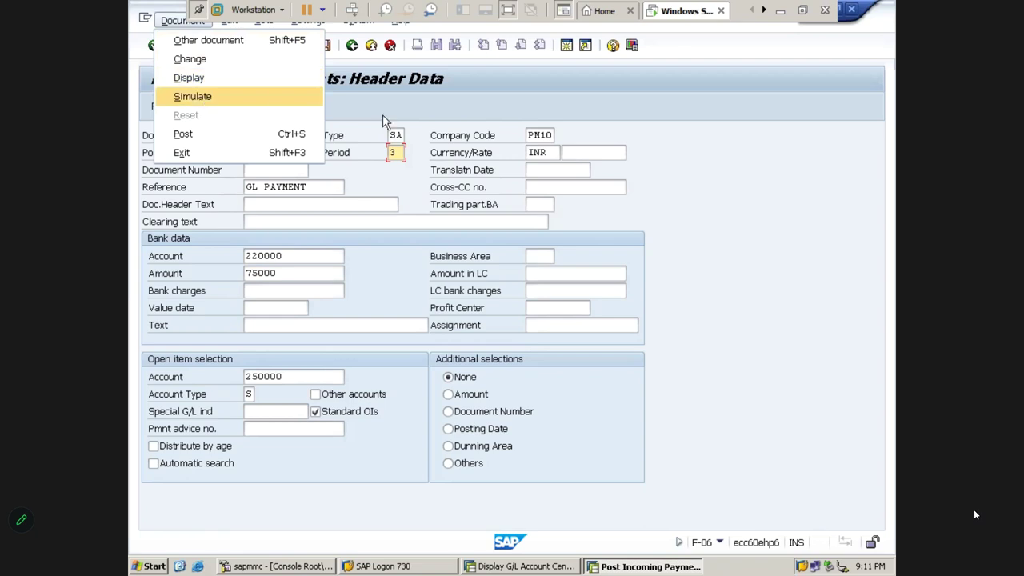
left_click(696, 212)
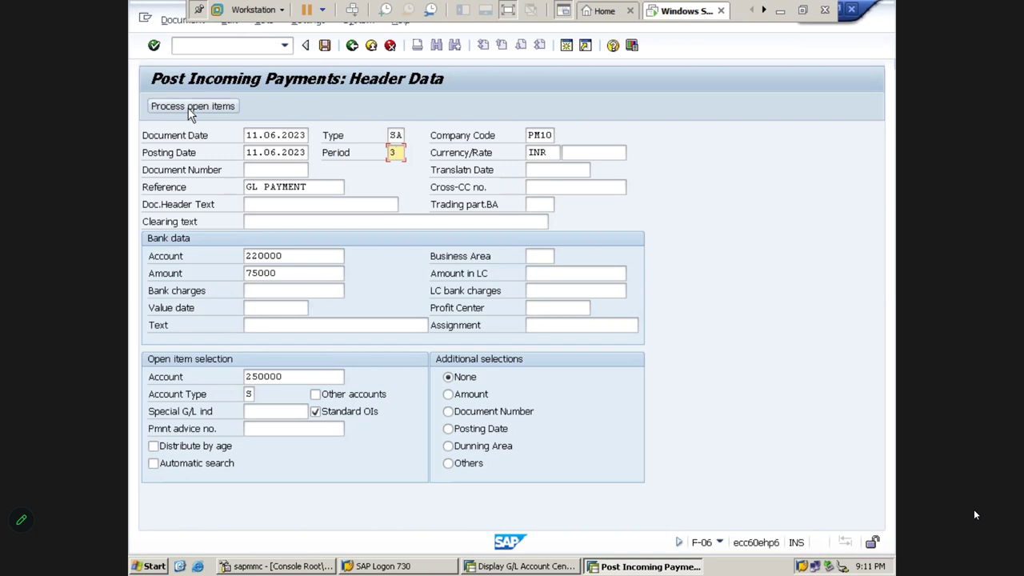
left_click(181, 20)
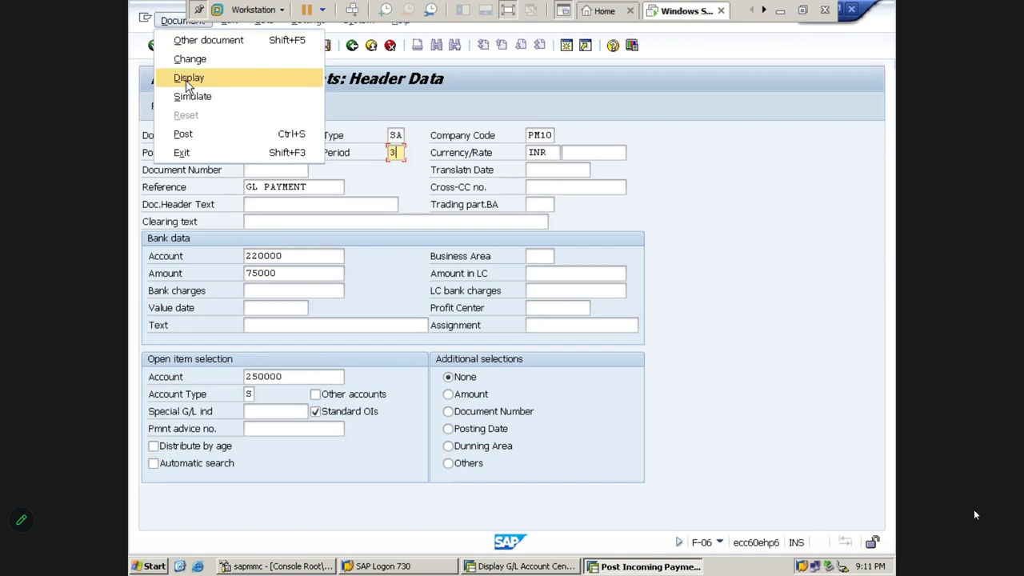
left_click(733, 294)
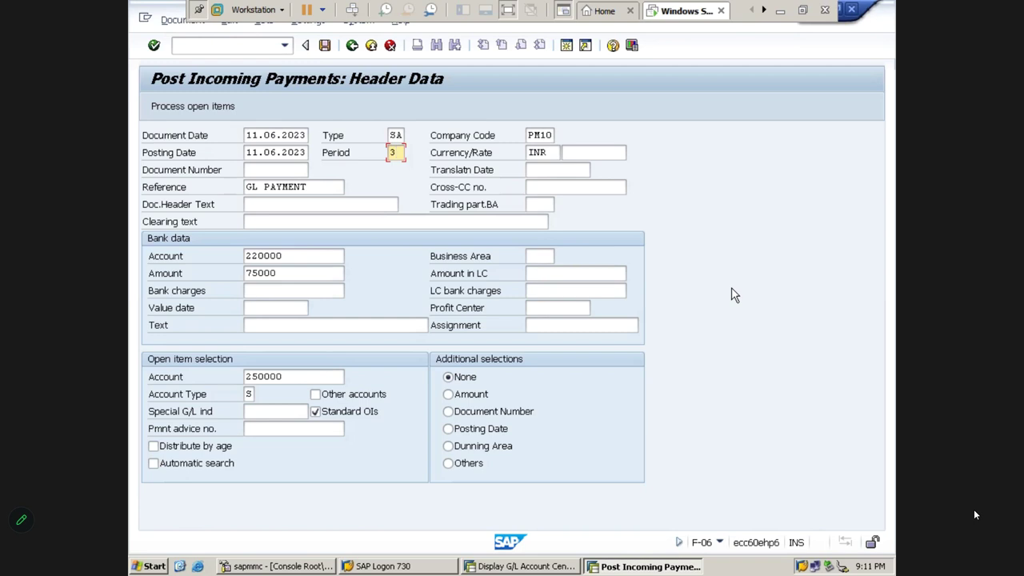
Process the open items of account 250000 and compare the item's gross amount with the entered, assigned and unassigned amounts.
left_click(178, 110)
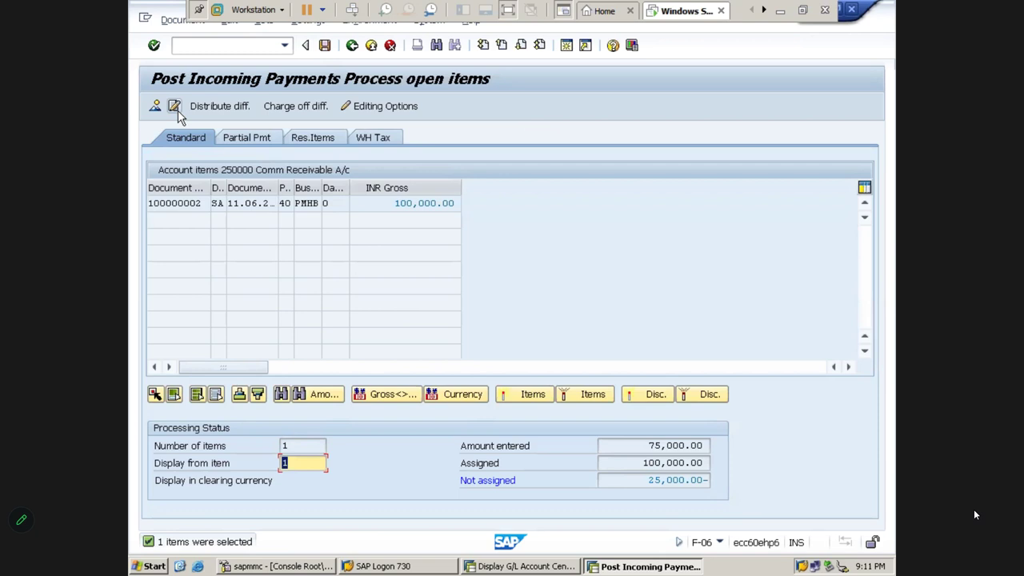
left_click_drag(372, 200, 481, 208)
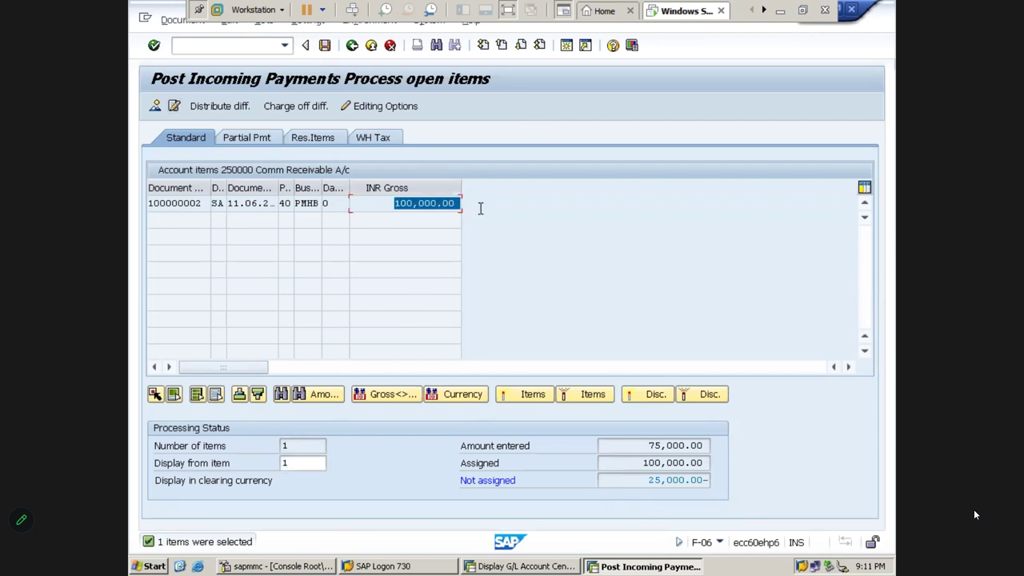
left_click_drag(643, 464, 709, 464)
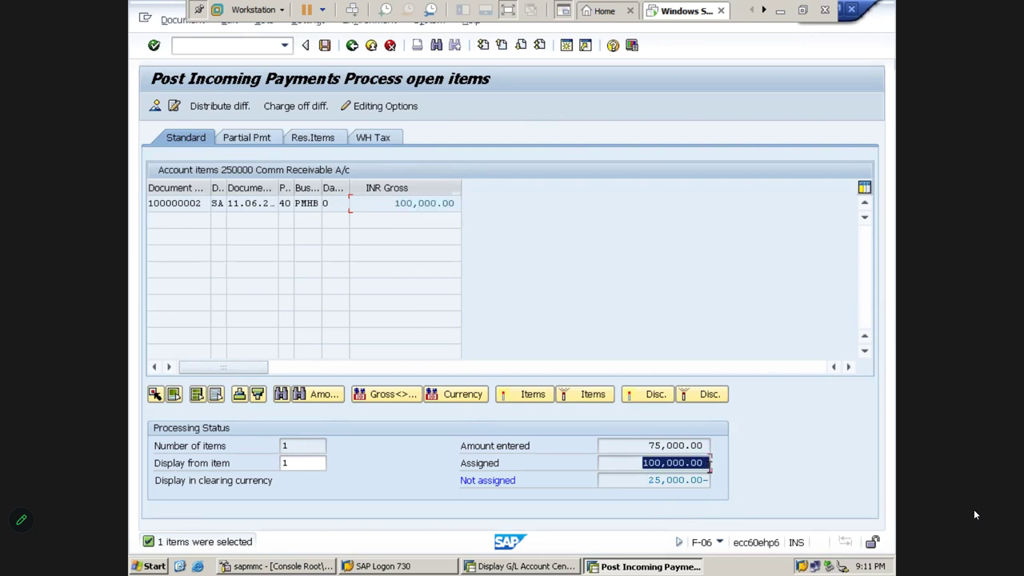
left_click(647, 448)
left_click_drag(646, 448, 716, 448)
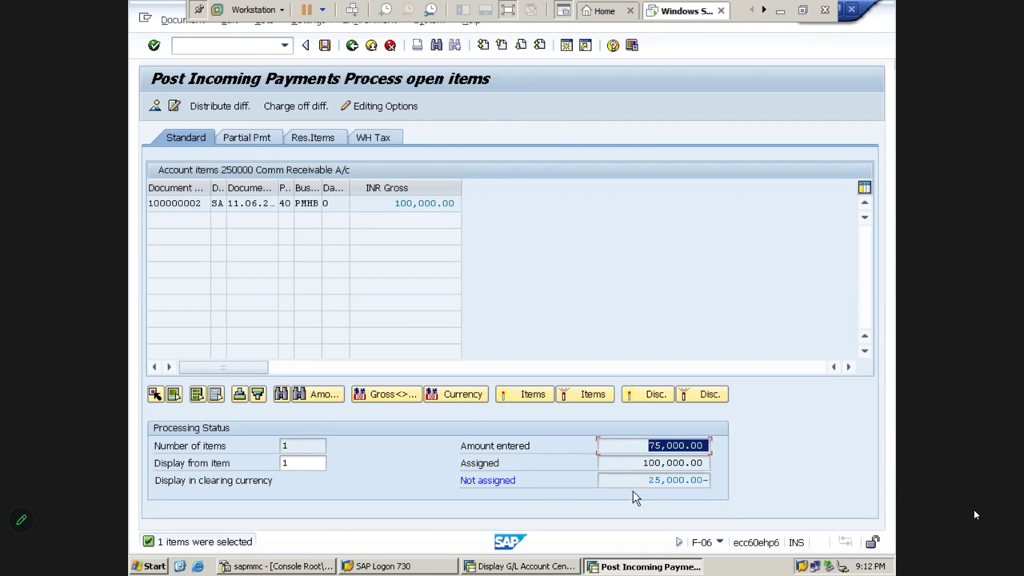
left_click(659, 481)
left_click_drag(659, 482, 705, 481)
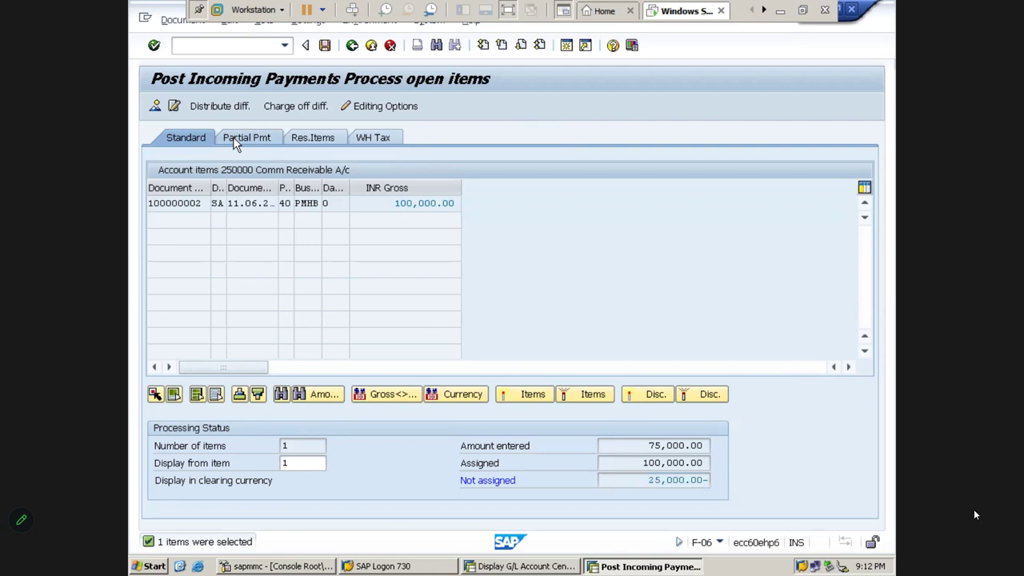
Enter a partial payment amount of 75000 for the open Comm Receivable A/c item.
left_click(236, 142)
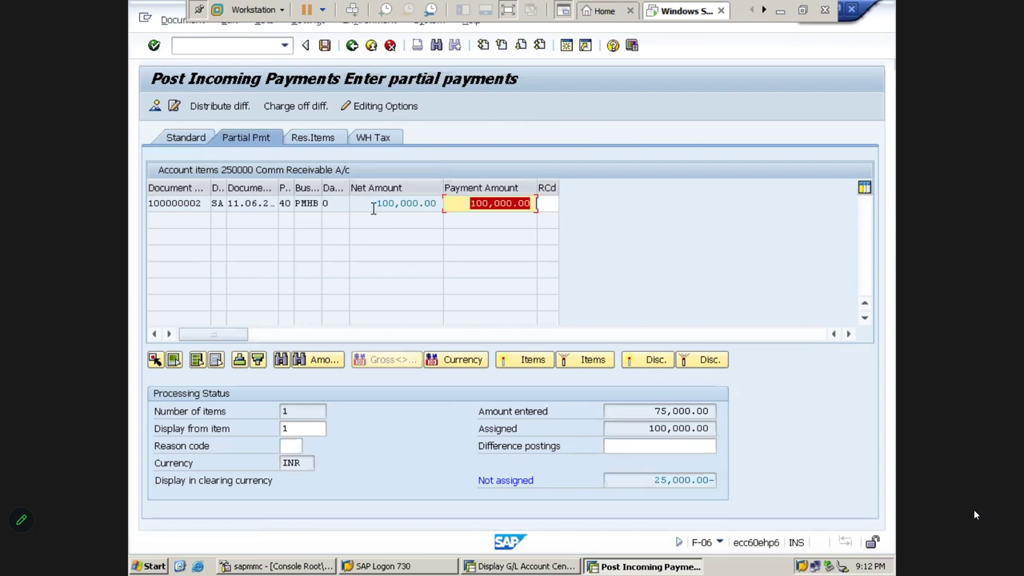
left_click_drag(375, 203, 535, 199)
type("75000")
key("Return")
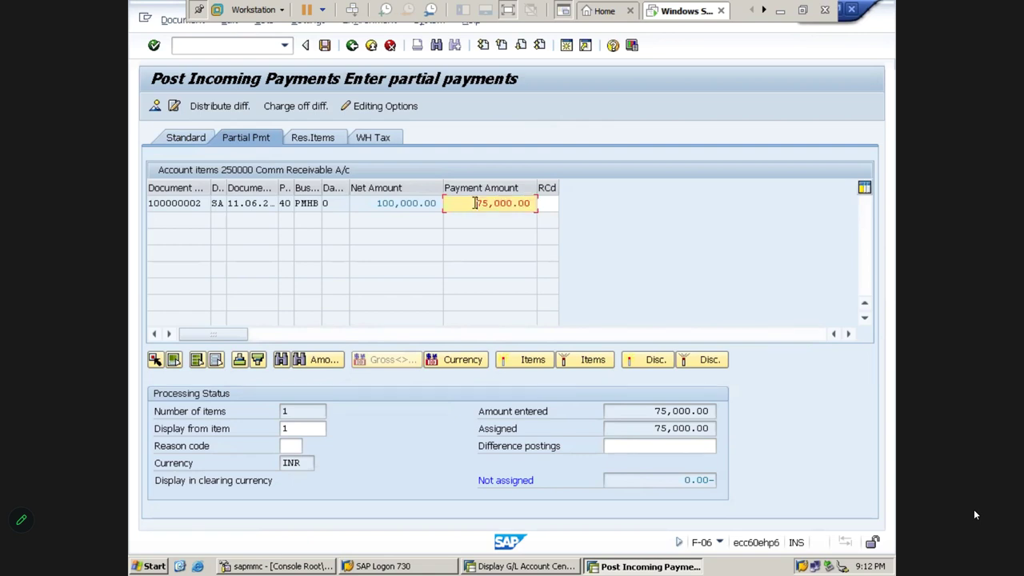
left_click_drag(376, 203, 542, 204)
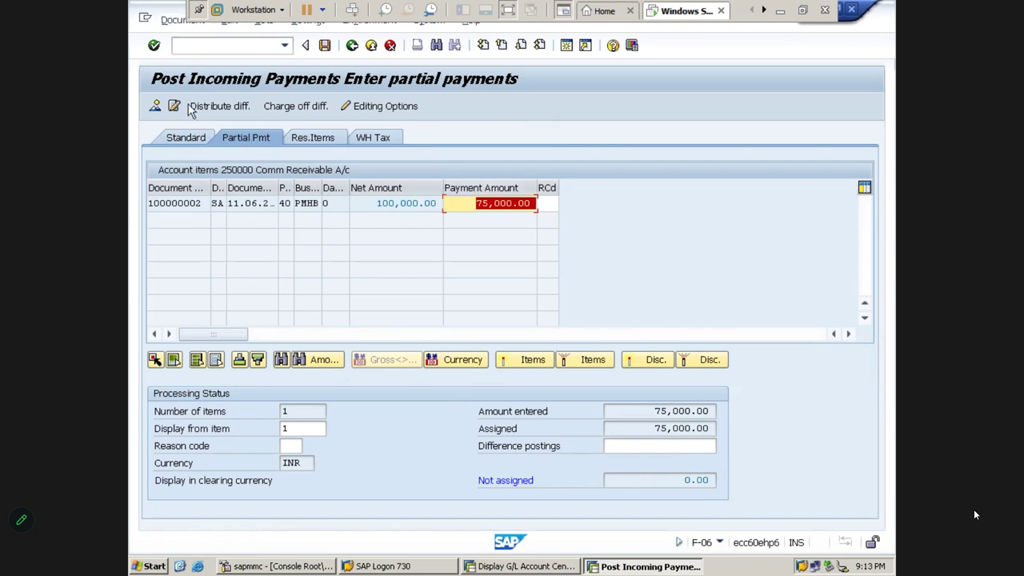
Simulate the incoming payment document and post it.
left_click(170, 21)
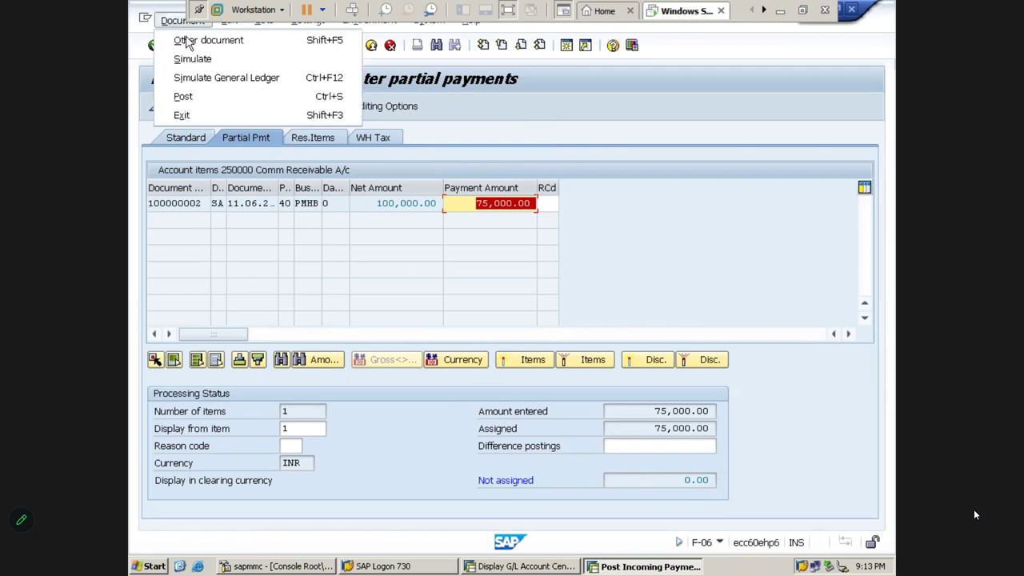
left_click(200, 61)
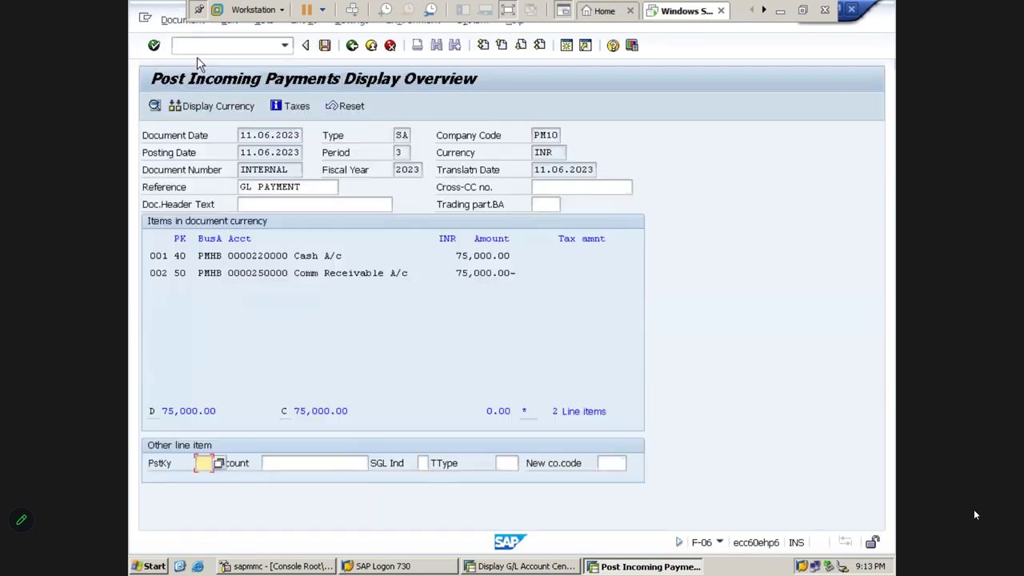
left_click(325, 47)
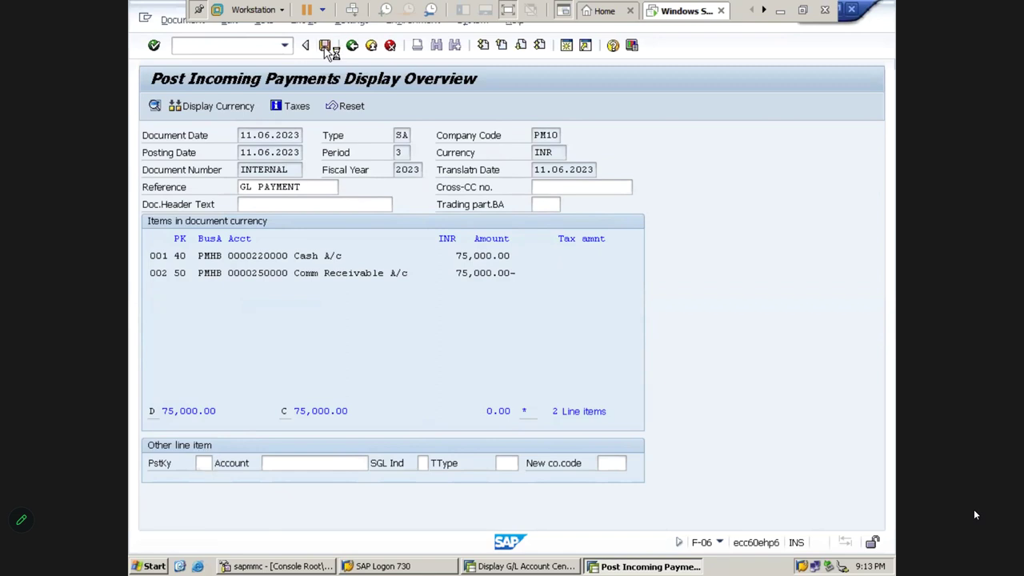
Display the posted payment document and switch it from the data entry view to the general ledger view.
left_click(176, 19)
left_click(197, 79)
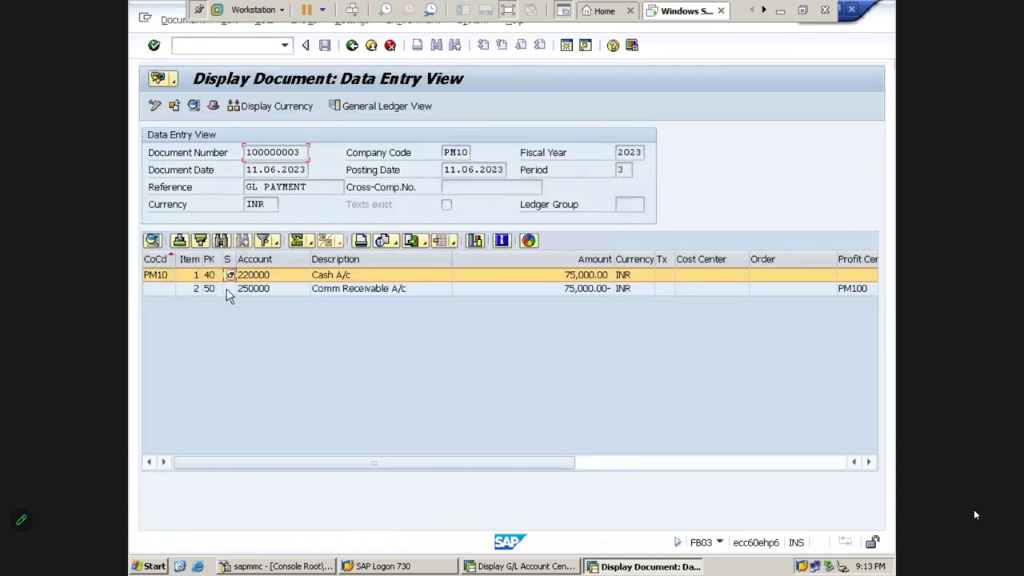
left_click(229, 293)
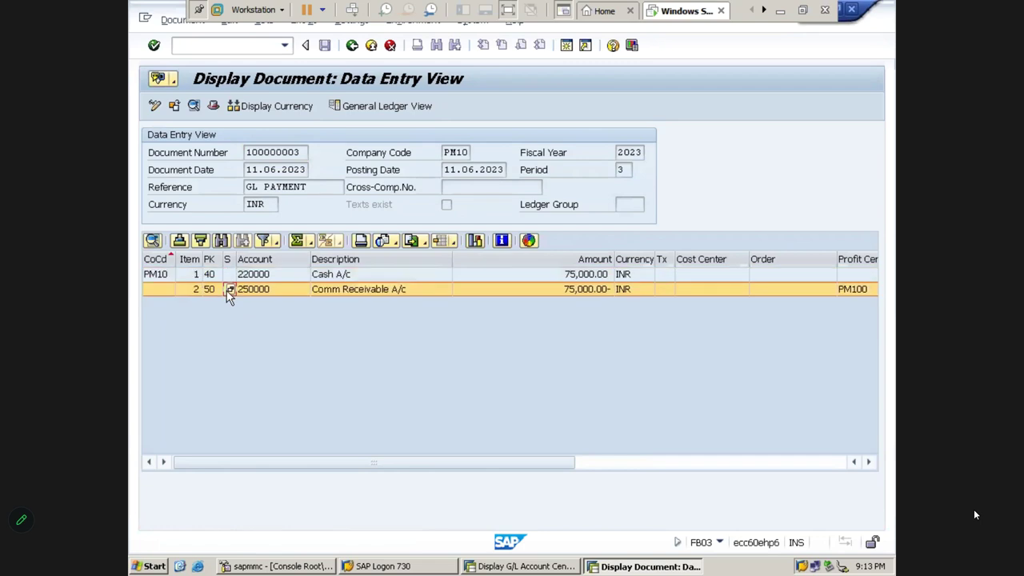
left_click(385, 112)
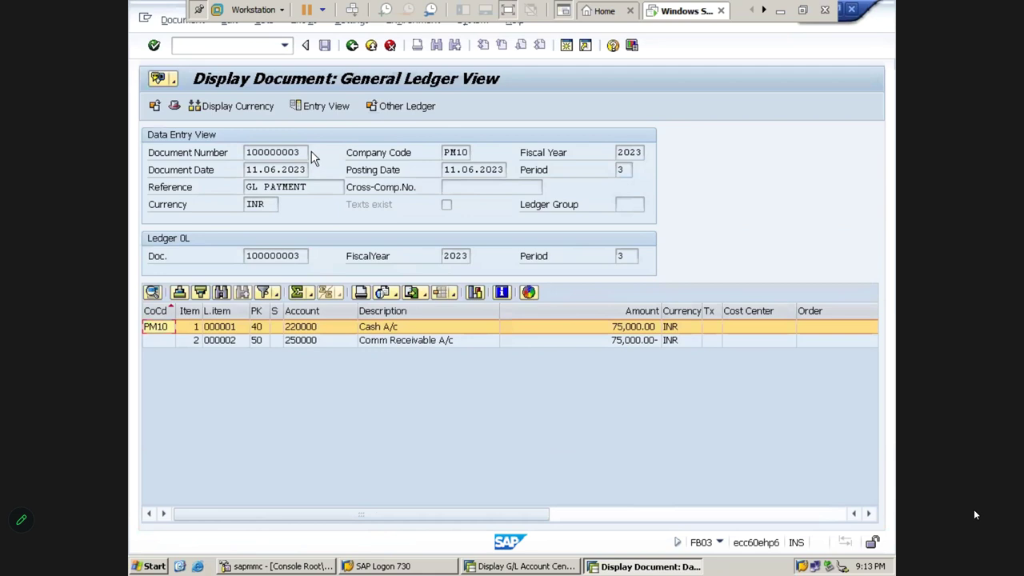
Check the document's ledger and display currency choices without changing them, and return to the SAP Easy Access screen.
left_click(394, 107)
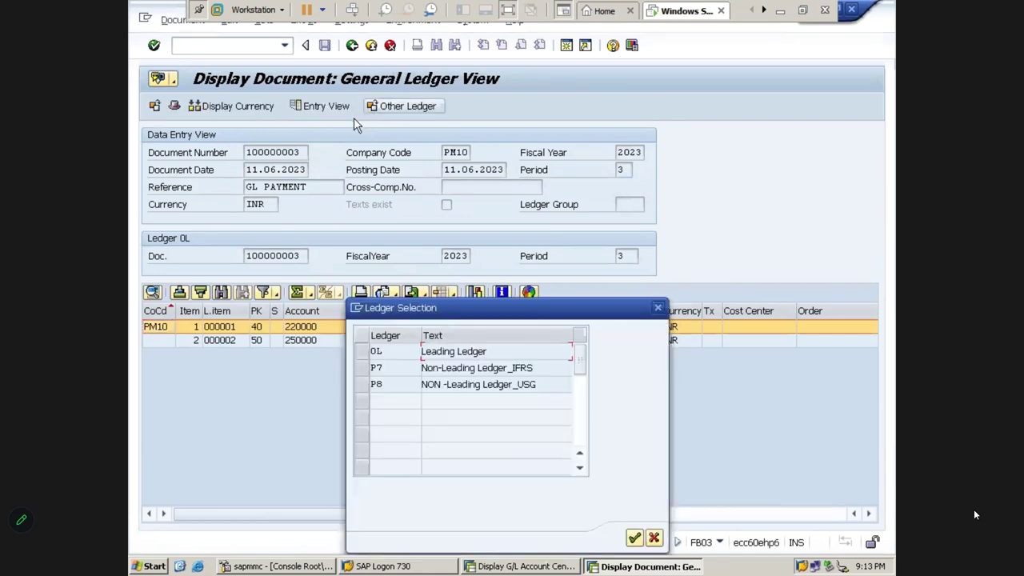
left_click(657, 308)
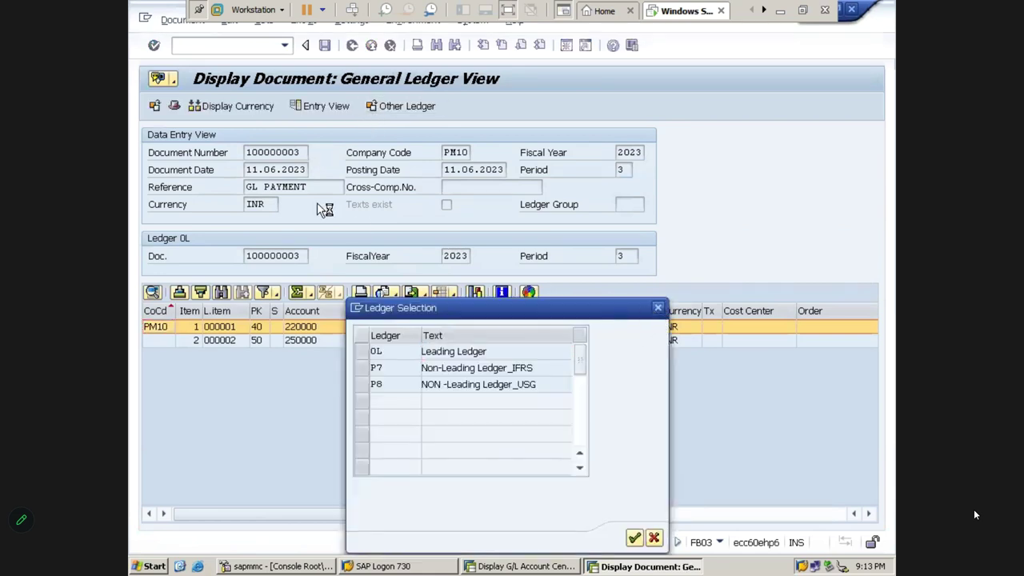
left_click(254, 107)
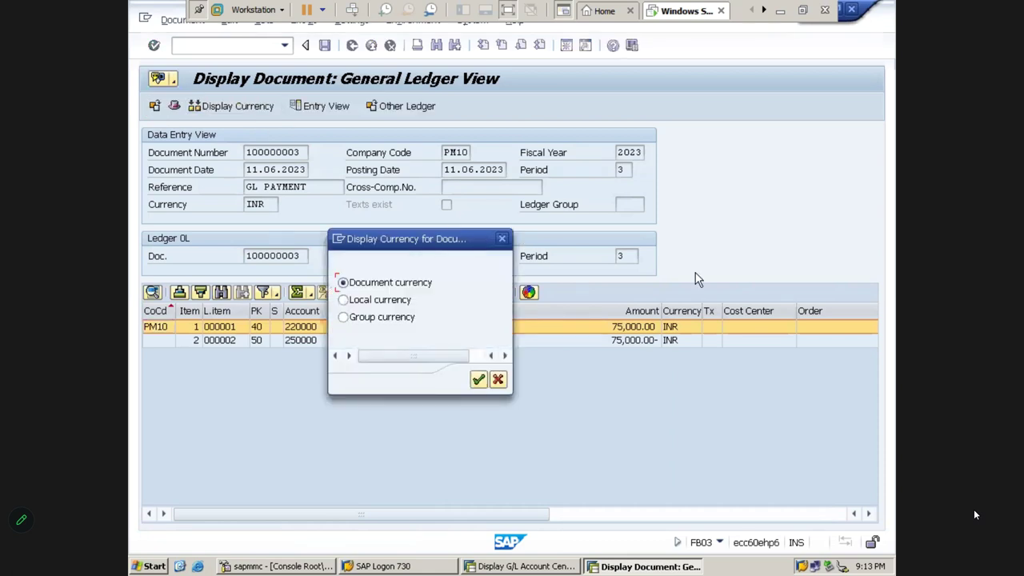
left_click(502, 239)
left_click(226, 45)
type("/n")
key("Return")
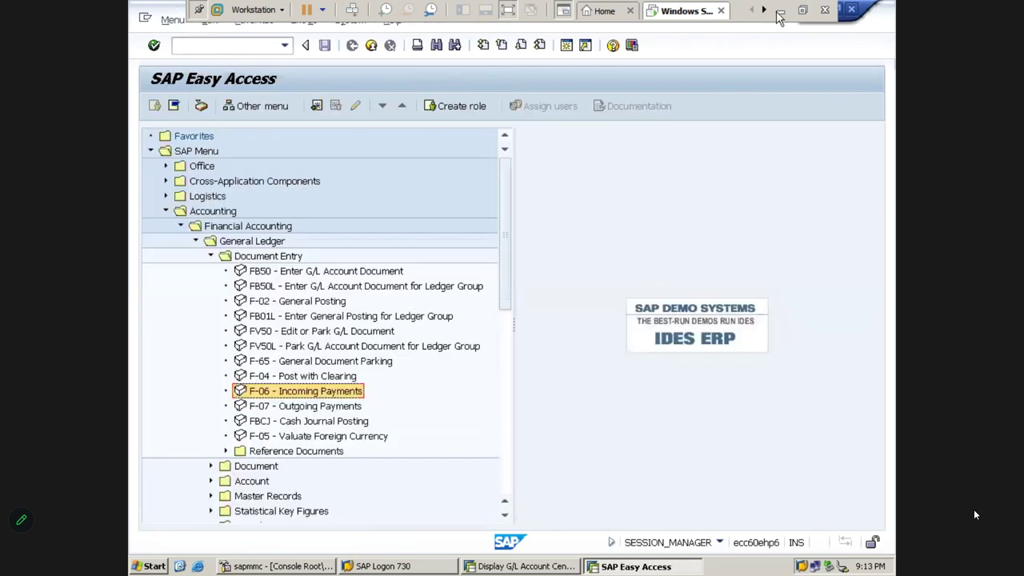
Switch to the Excel workbook and enter the transaction code FBL3N in cell X15 of the GL Master Creation sheet.
left_click(780, 11)
key("Right")
key("Right")
key("Right")
key("Right")
key("Right")
key("Right")
key("Right")
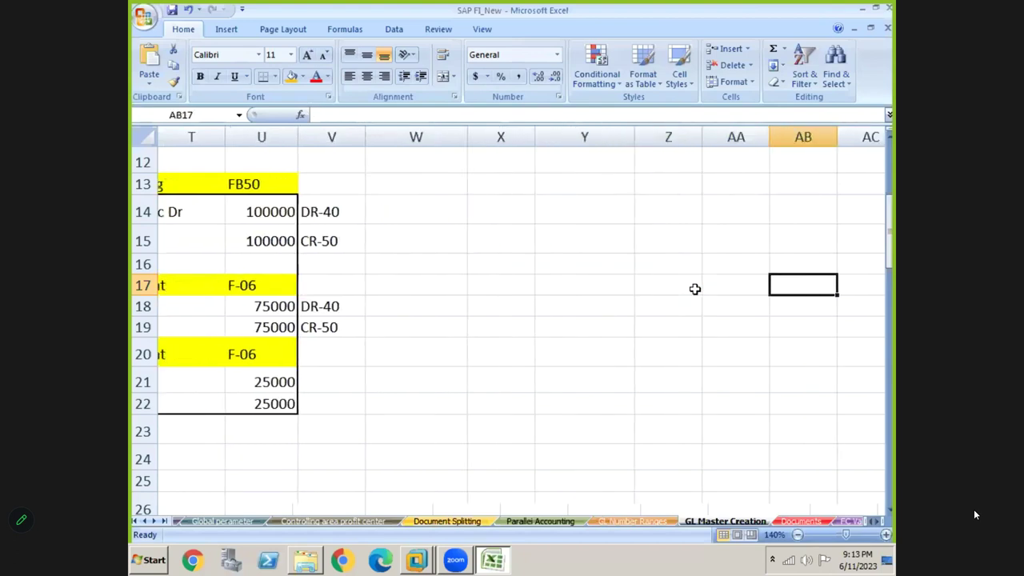
key("Left")
key("Left")
key("Left")
key("Left")
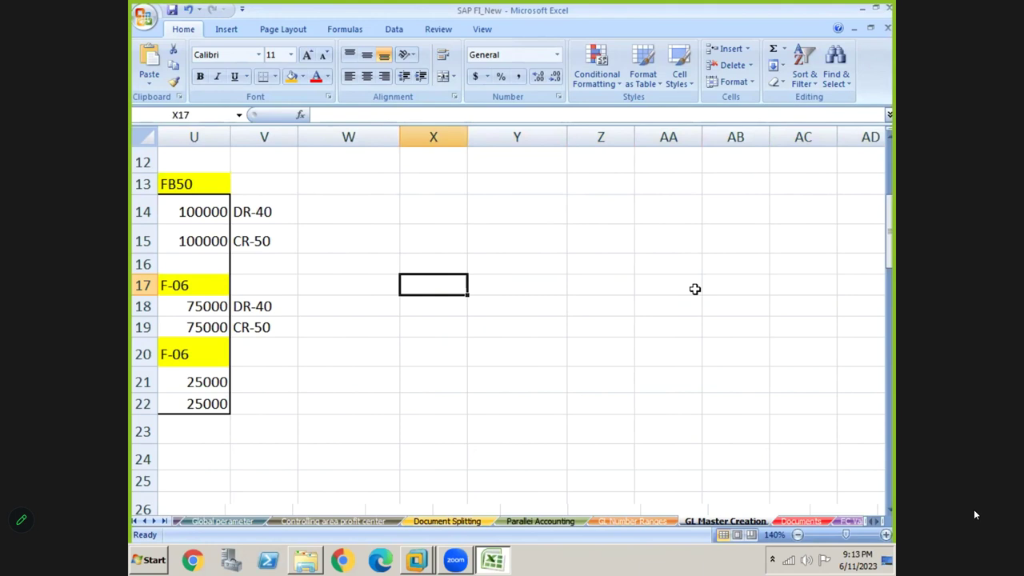
key("Up")
key("Up")
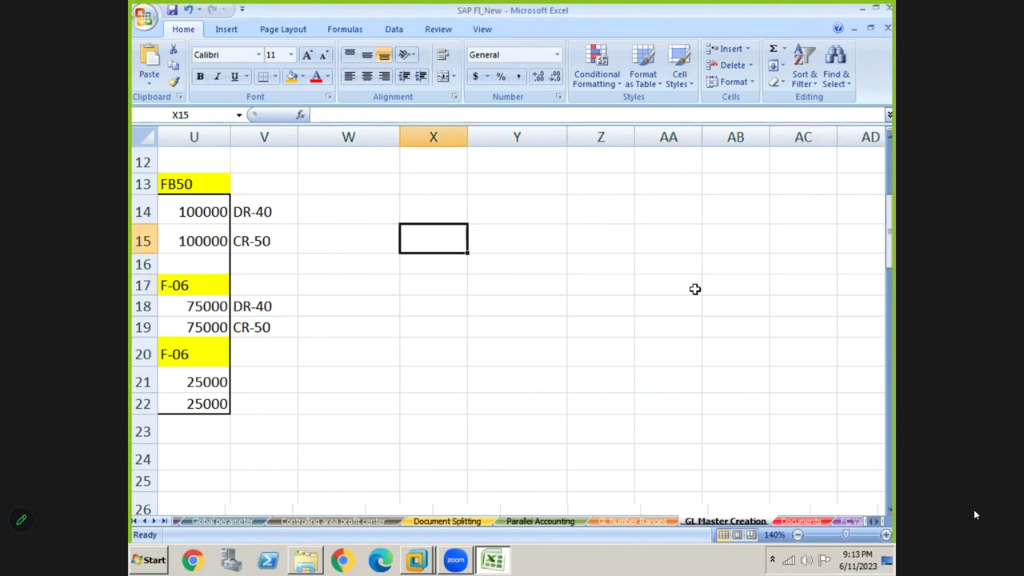
type("FBL")
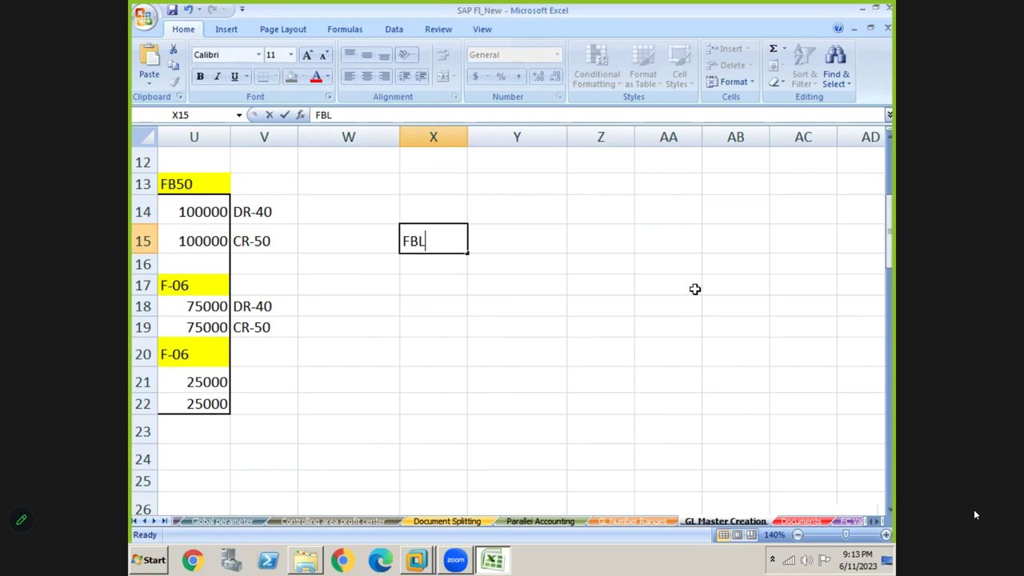
type("3N")
key("Return")
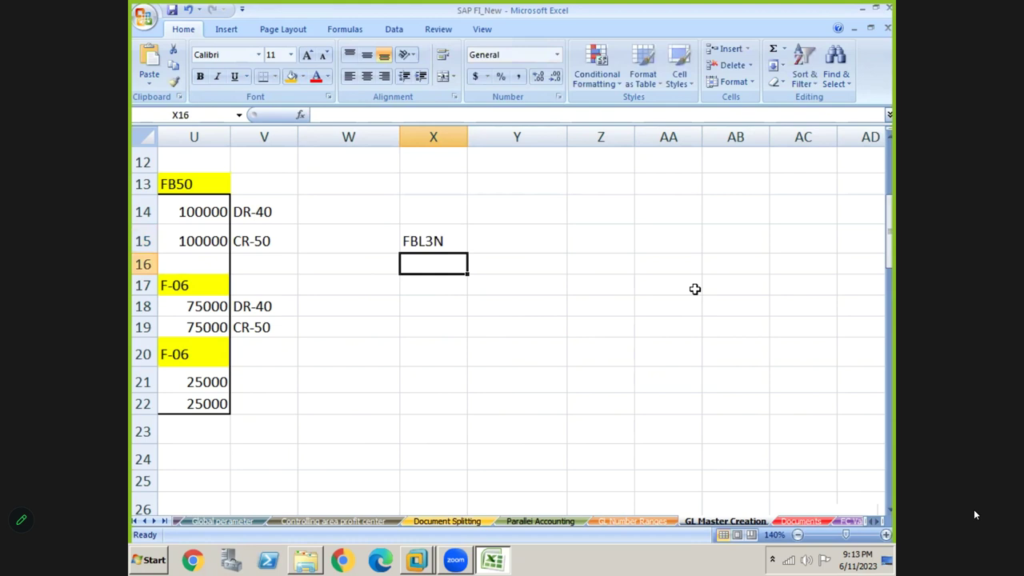
Describe the FBL3N code in cell Y15 as GL Line item Display.
key("Up")
key("Right")
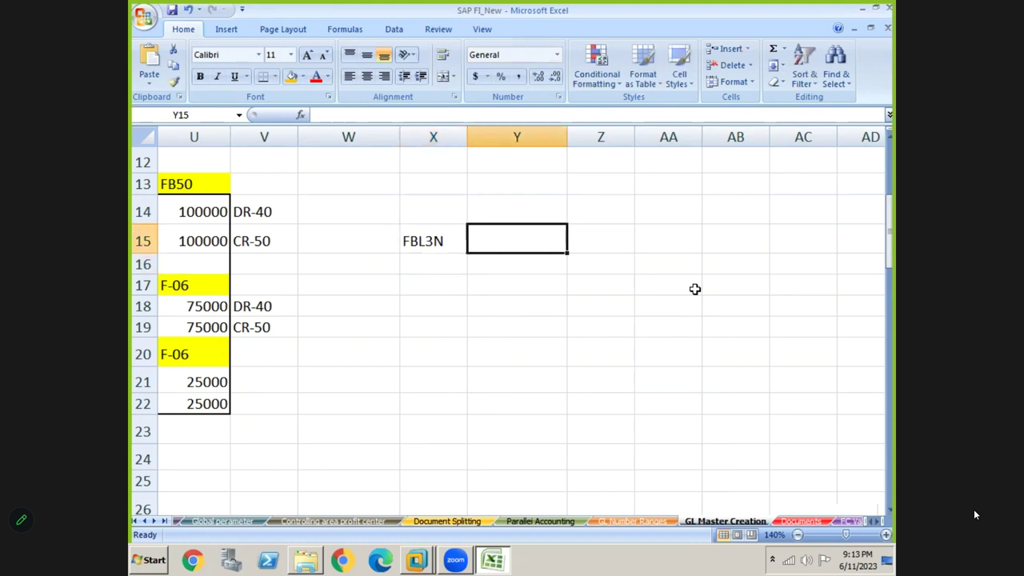
type("GL Line item Display")
key("Return")
type("\\")
key("BackSpace")
key("Up")
key("Left")
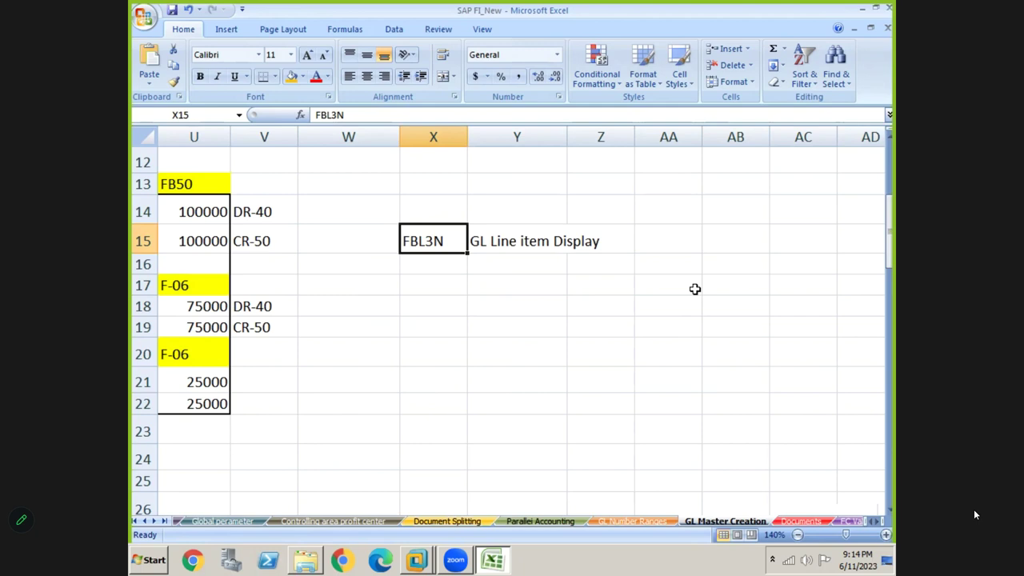
Review the Comm Receivable posting and incoming payment entries in the GL Master Creation sheet.
key("Left")
key("Left")
key("Left")
key("Left")
key("Left")
key("Left")
key("Left")
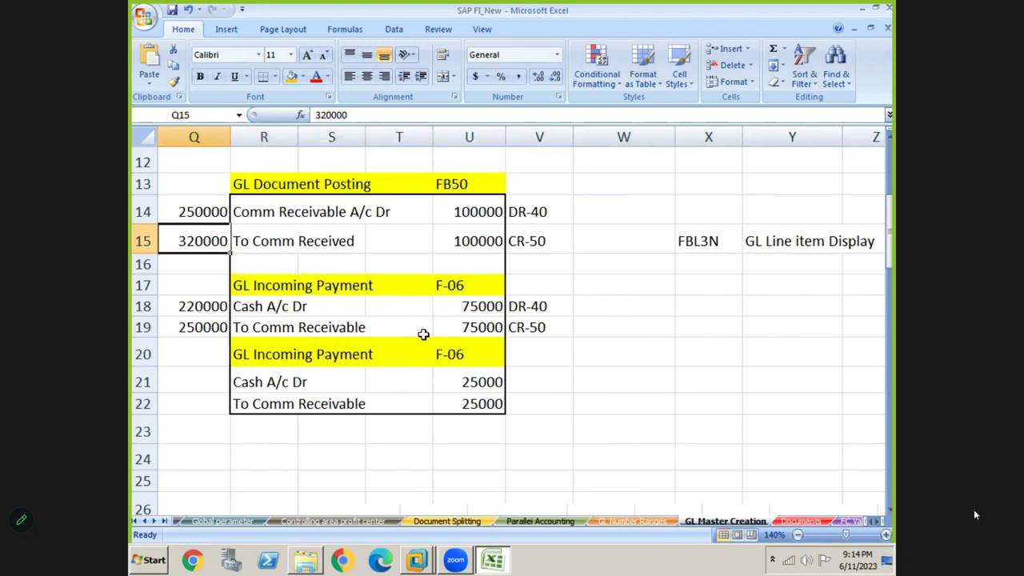
left_click(282, 213)
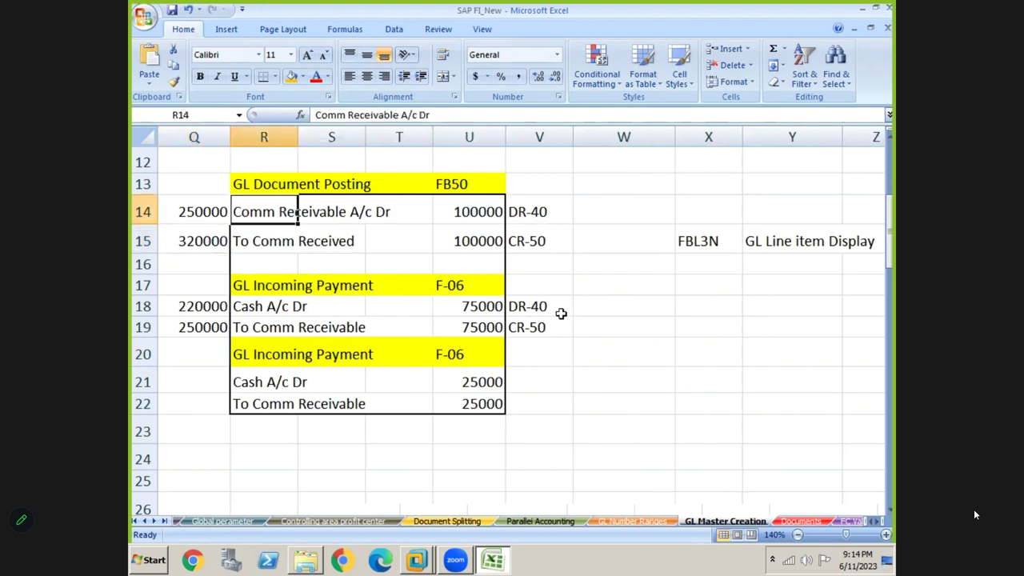
Enter 100000 in cell X18, 750000 in cell X19 and 25000 in cell X21 as the receivable, payment and balance.
left_click(691, 313)
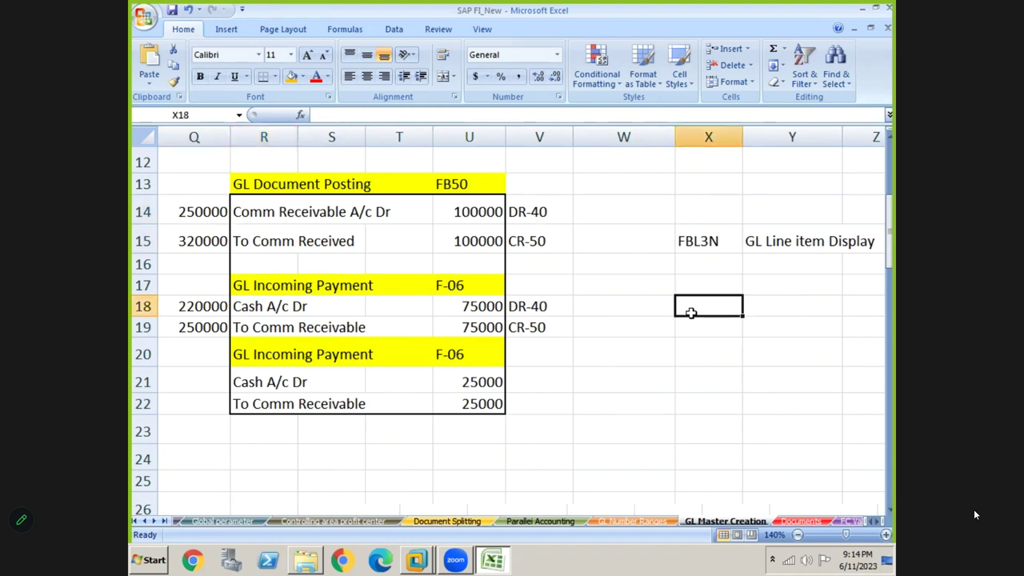
type("1")
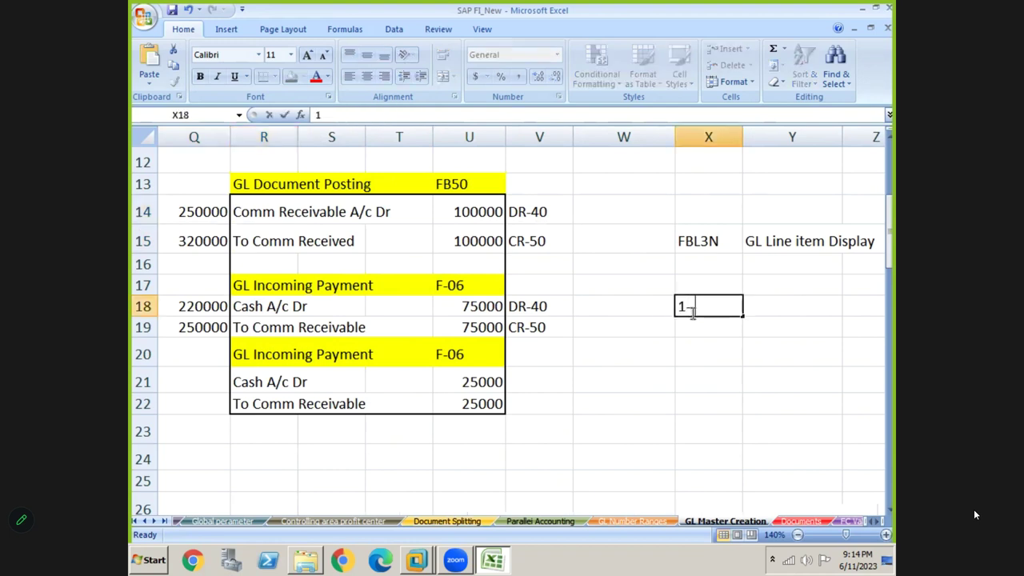
type("00000")
key("Return")
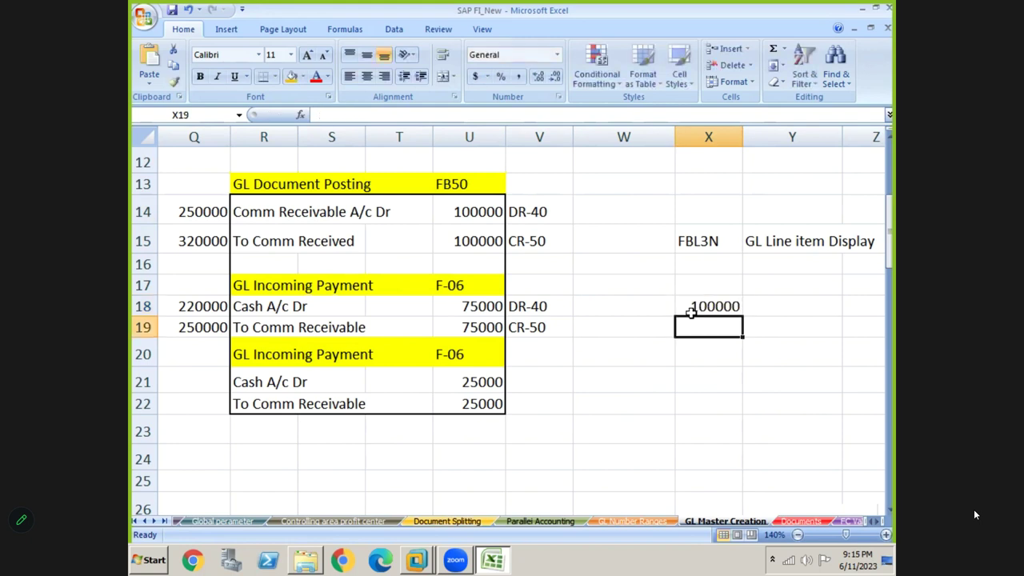
type("7")
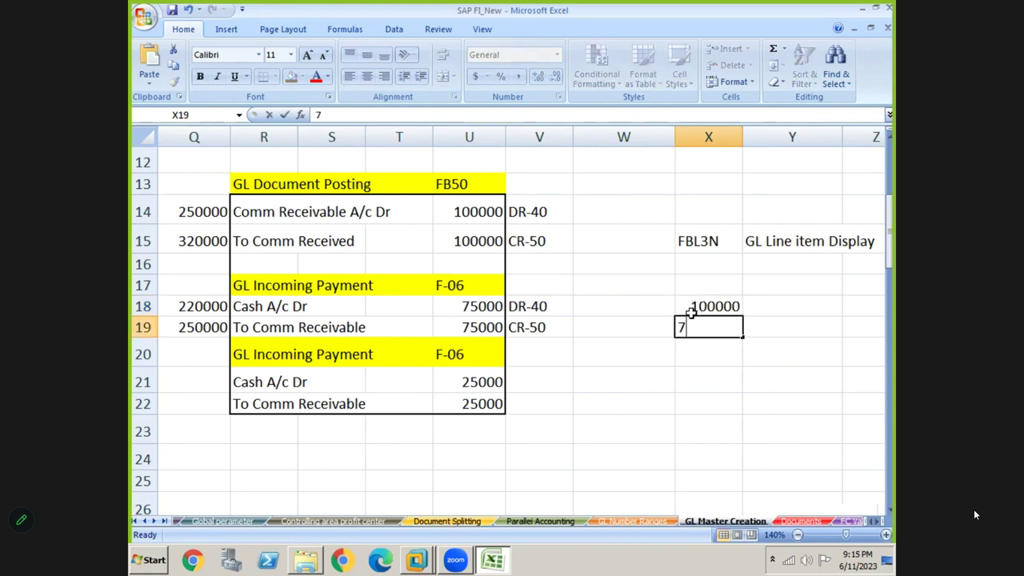
type("50000")
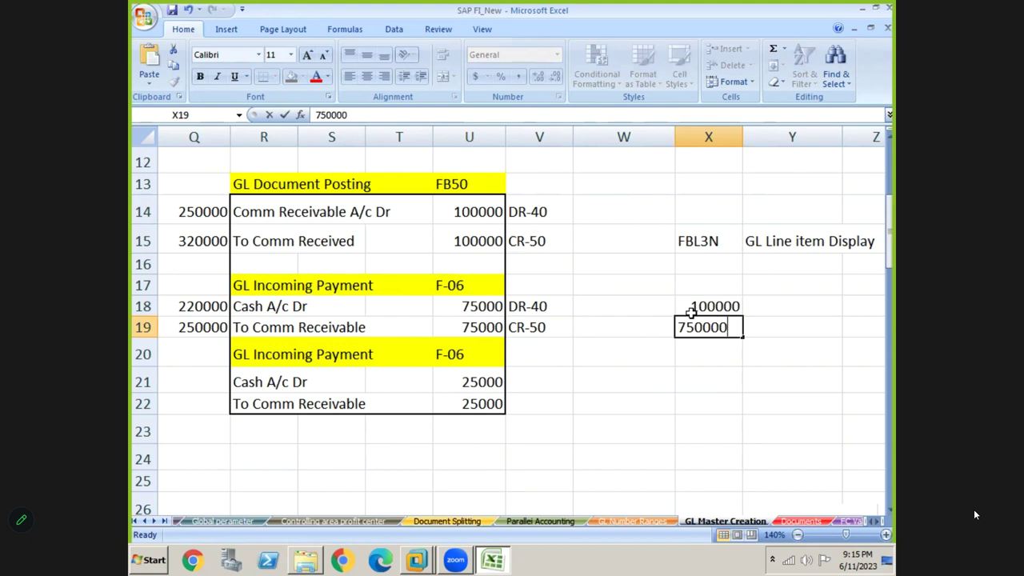
key("Return")
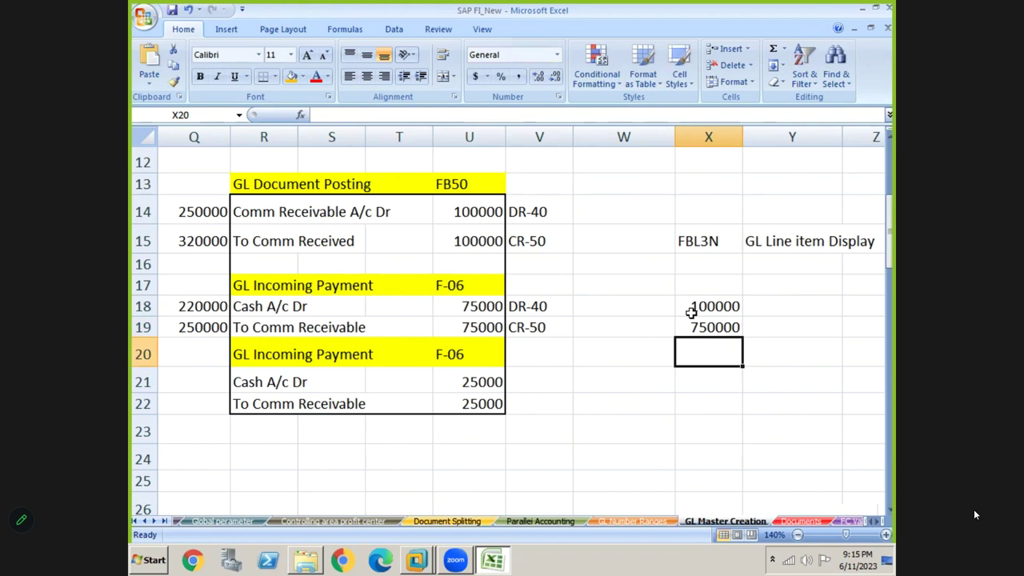
key("Down")
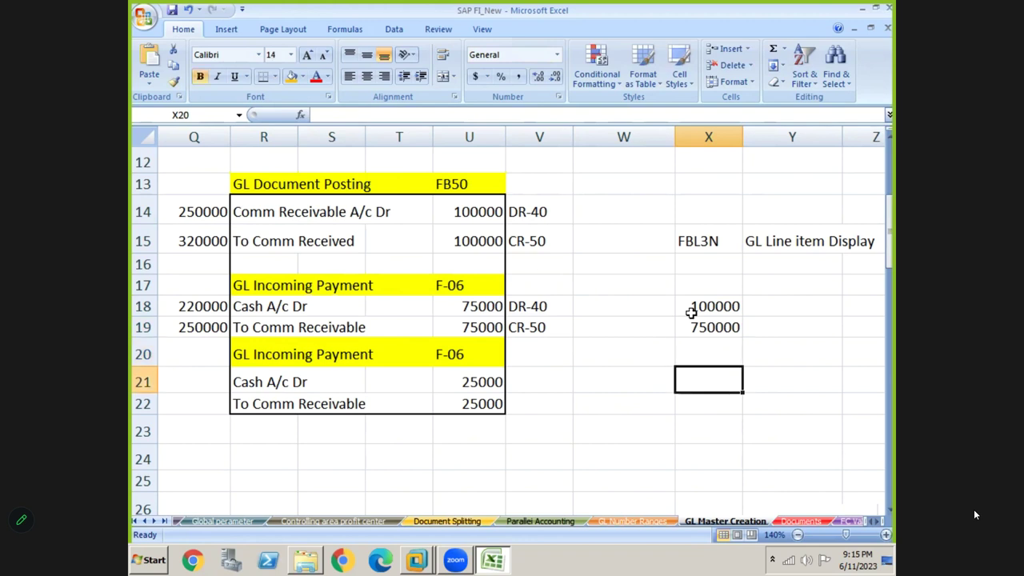
type("25000")
key("Return")
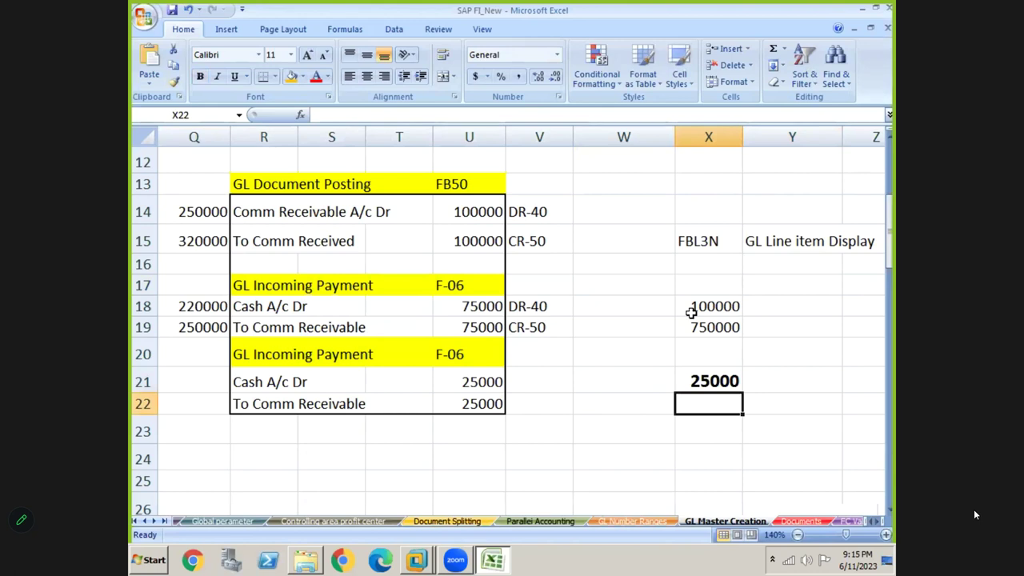
Go back to the FBL3N code in cell X15 to check the transaction code and its description.
key("Up")
key("Up")
key("Up")
key("Up")
key("Up")
key("Up")
key("Up")
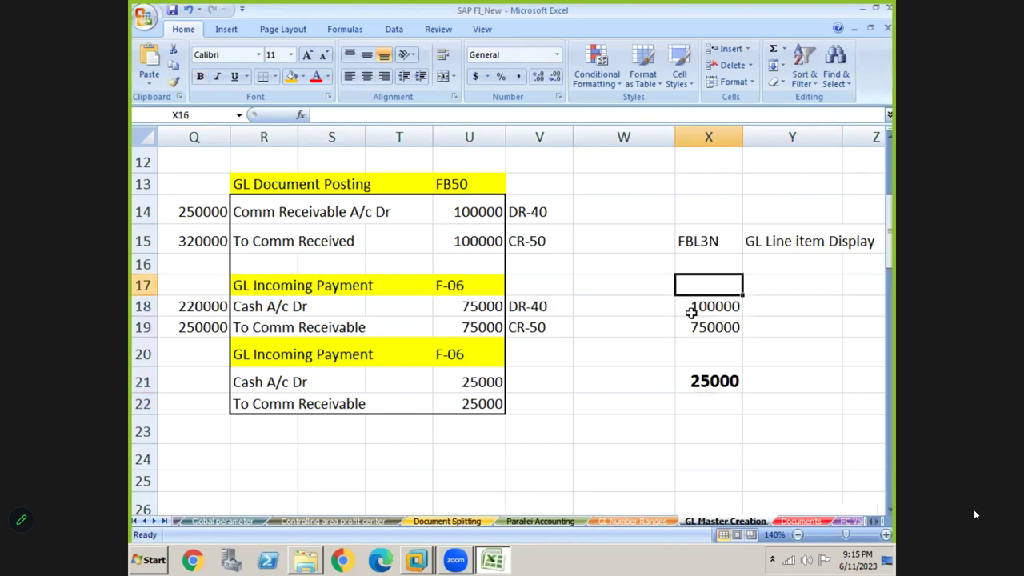
key("Right")
key("Right")
key("Left")
key("Left")
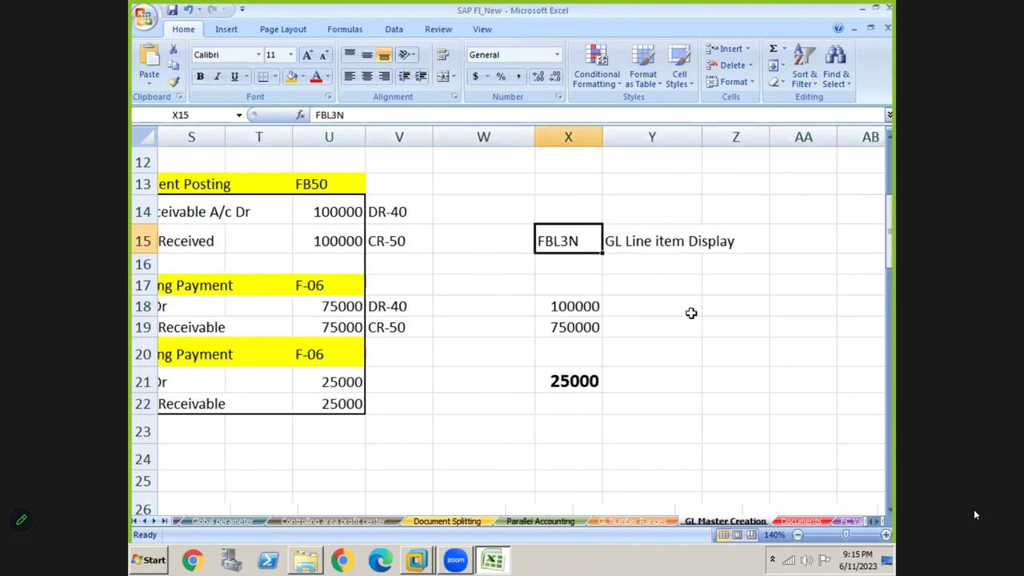
Switch to SAP and run transaction FBL3N to open the G/L account line item display.
key("alt+Tab")
key("Up")
key("Up")
key("Up")
key("Up")
key("Up")
key("Up")
key("Up")
key("Up")
key("Left")
key("Up")
key("Up")
key("Left")
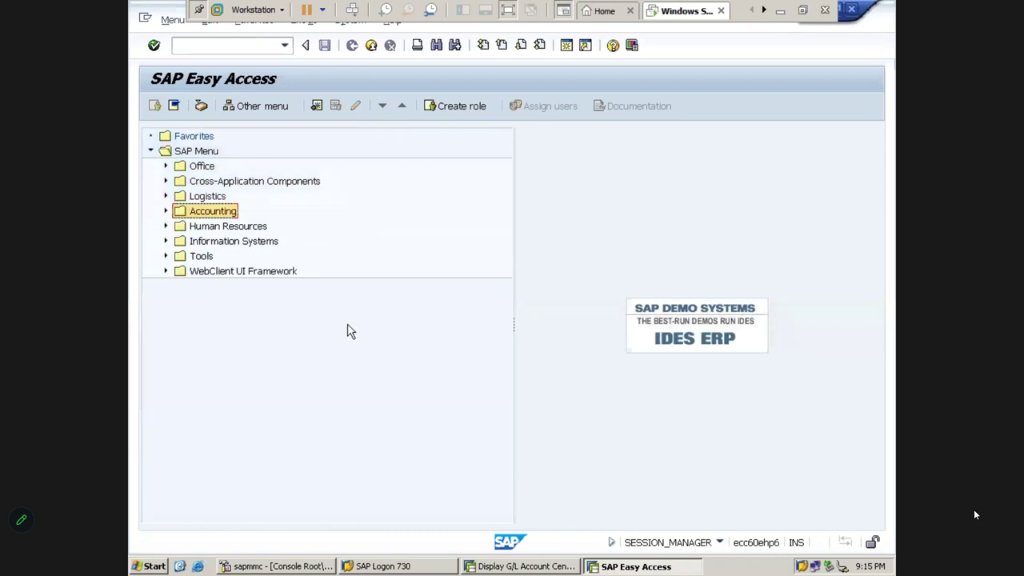
left_click(206, 46)
type("FBL3N")
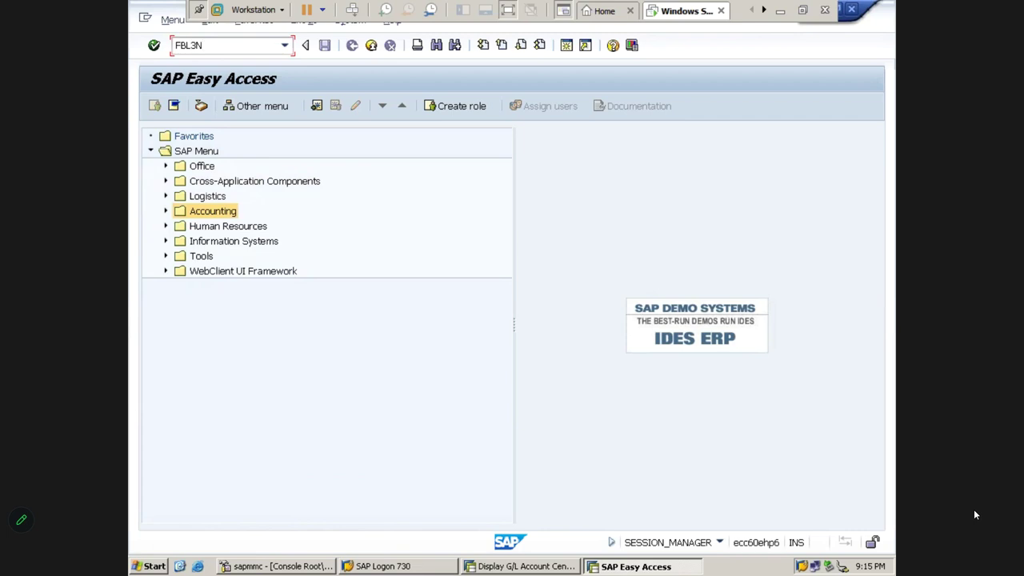
key("Return")
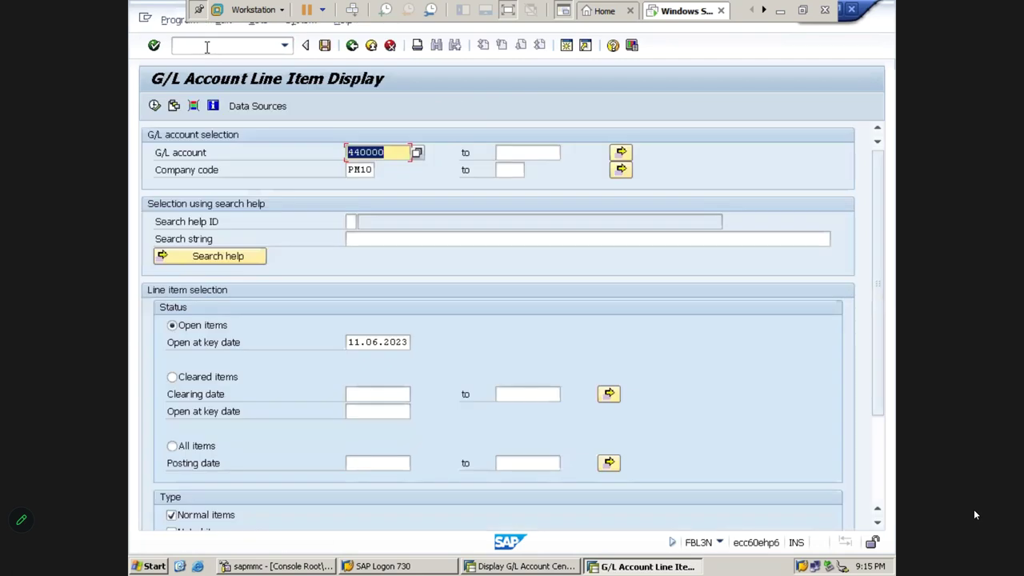
Replace the G/L account with the Comm Receivable A/c from the account search list for company code PM10.
key("Delete")
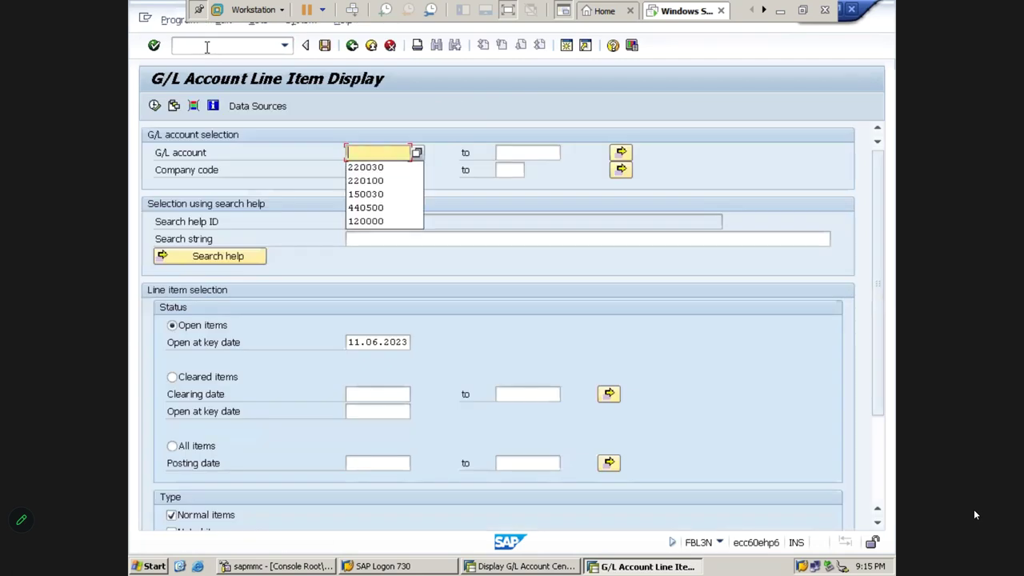
left_click(416, 152)
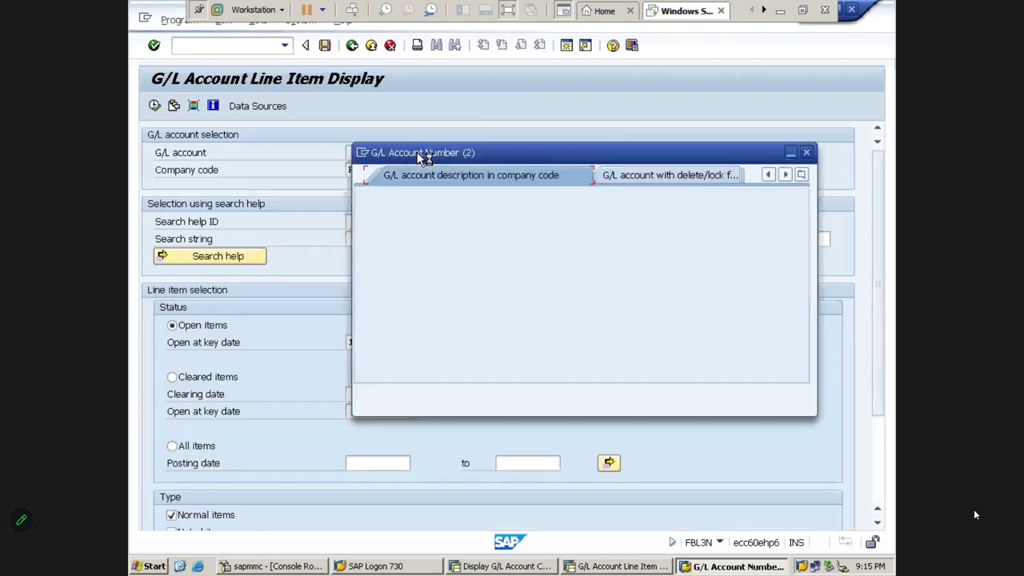
left_click(485, 275)
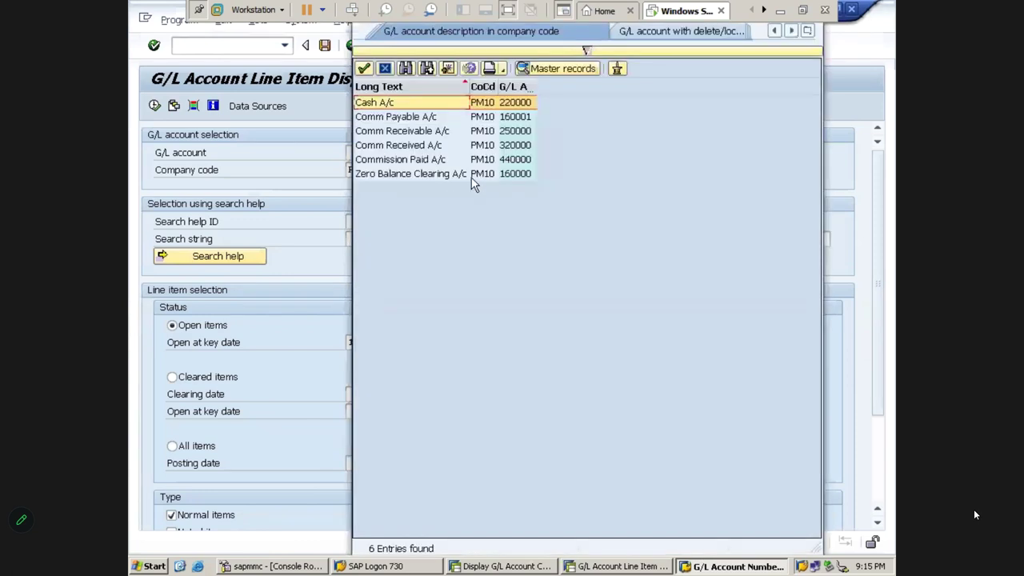
double_click(392, 131)
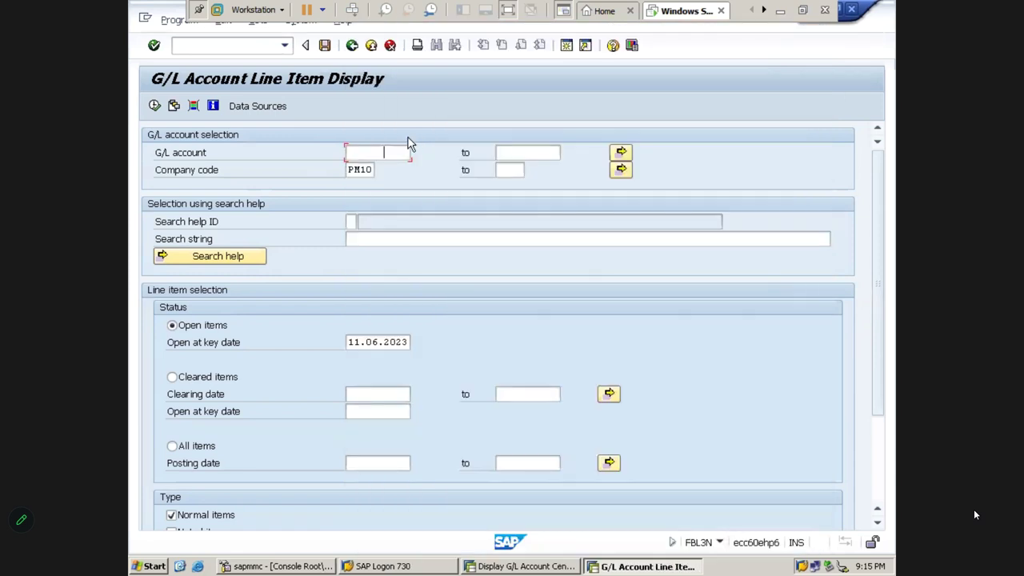
left_click(357, 171)
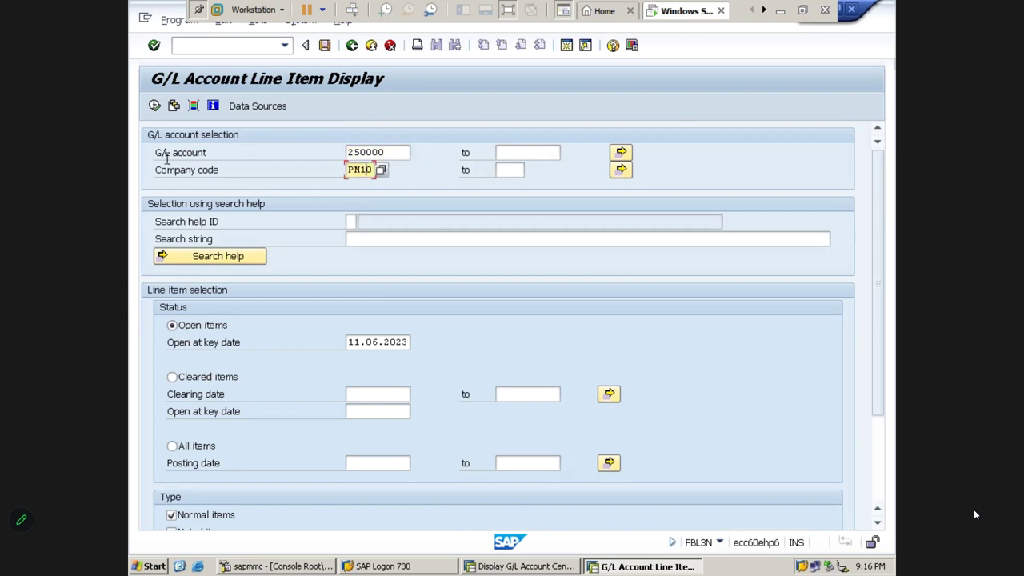
Display the account's open items, check the two line amounts and the balance, and return to the selection screen.
left_click(155, 105)
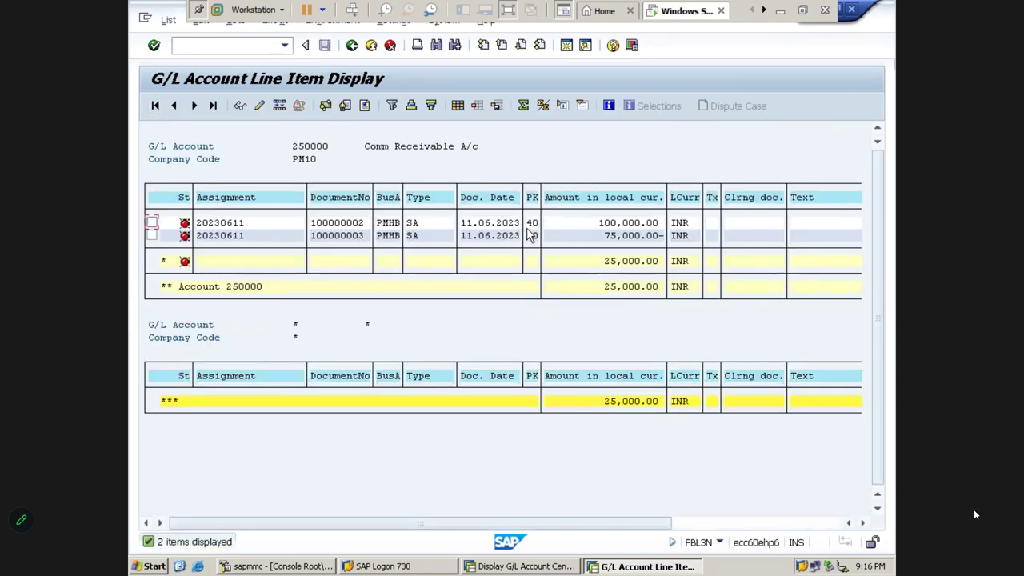
left_click(621, 225)
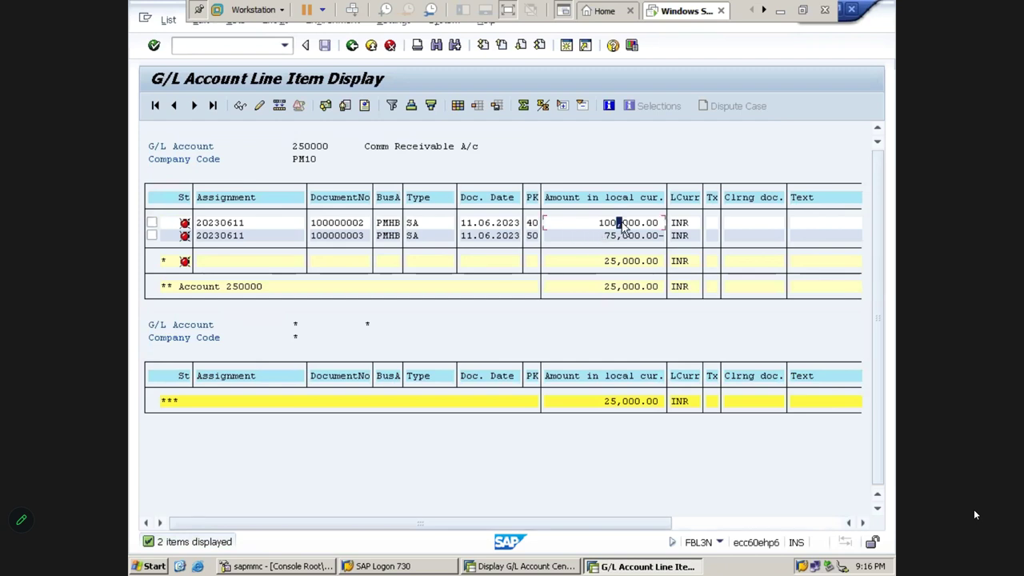
left_click(625, 237)
left_click(618, 288)
left_click(352, 44)
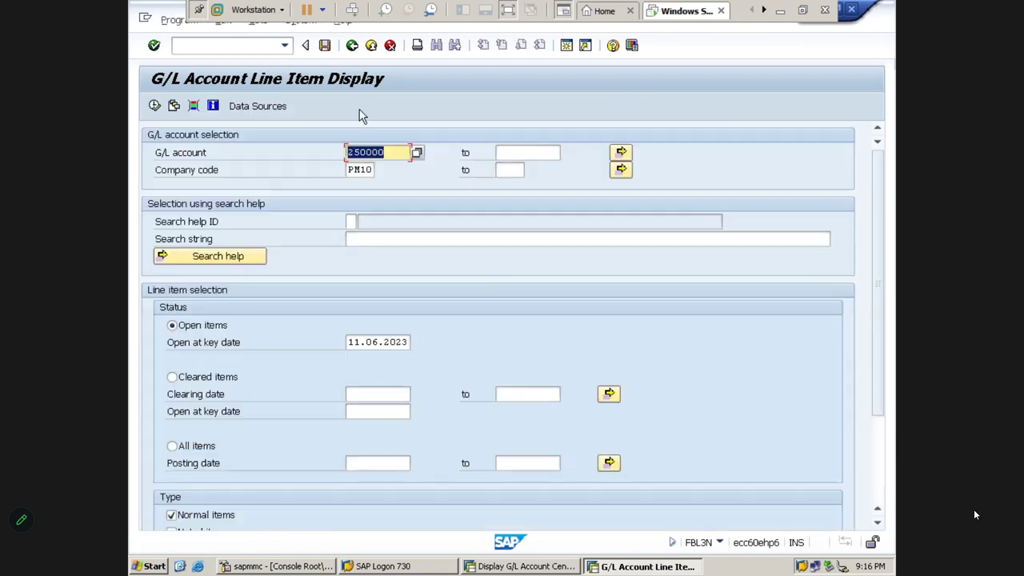
Set the line item status to All items, display the Comm Receivable account's items, and return to the selection screen.
left_click(175, 380)
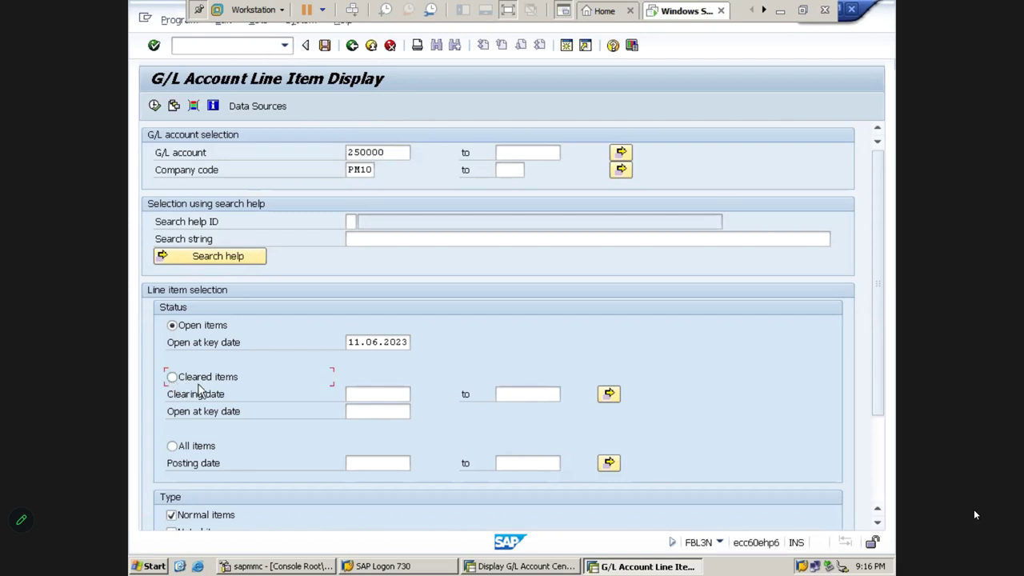
left_click(198, 384)
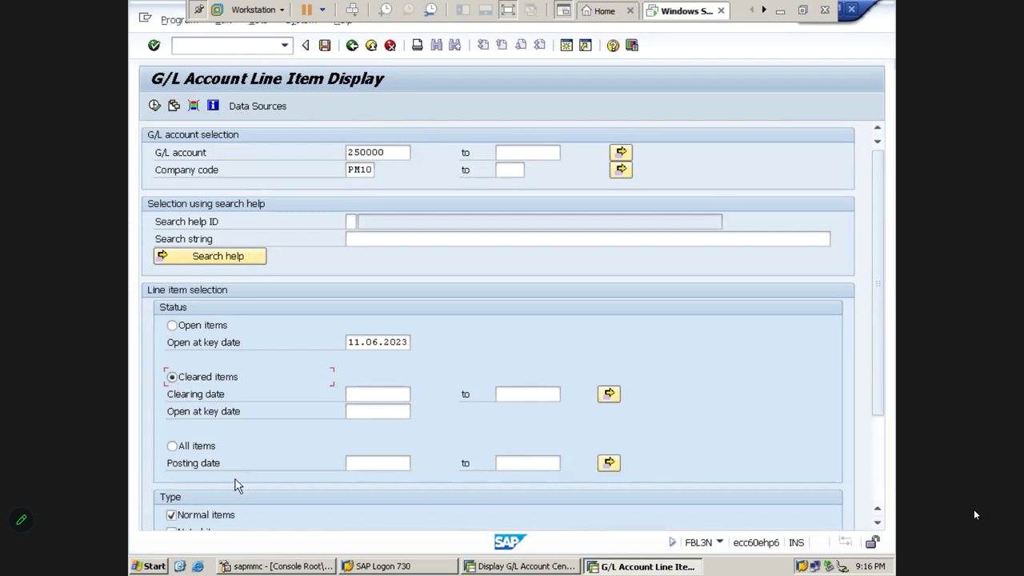
left_click(172, 446)
left_click(154, 106)
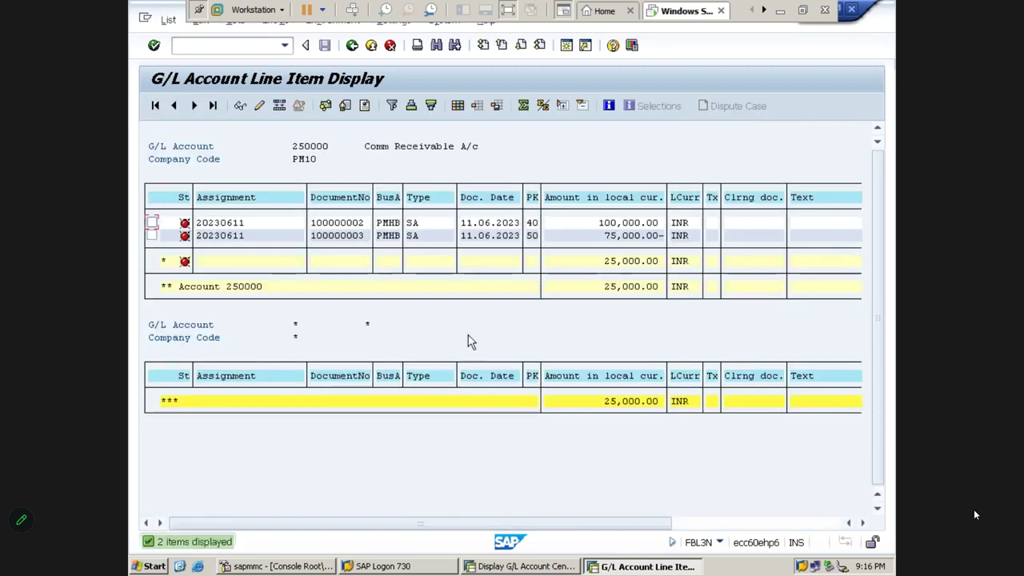
left_click(355, 50)
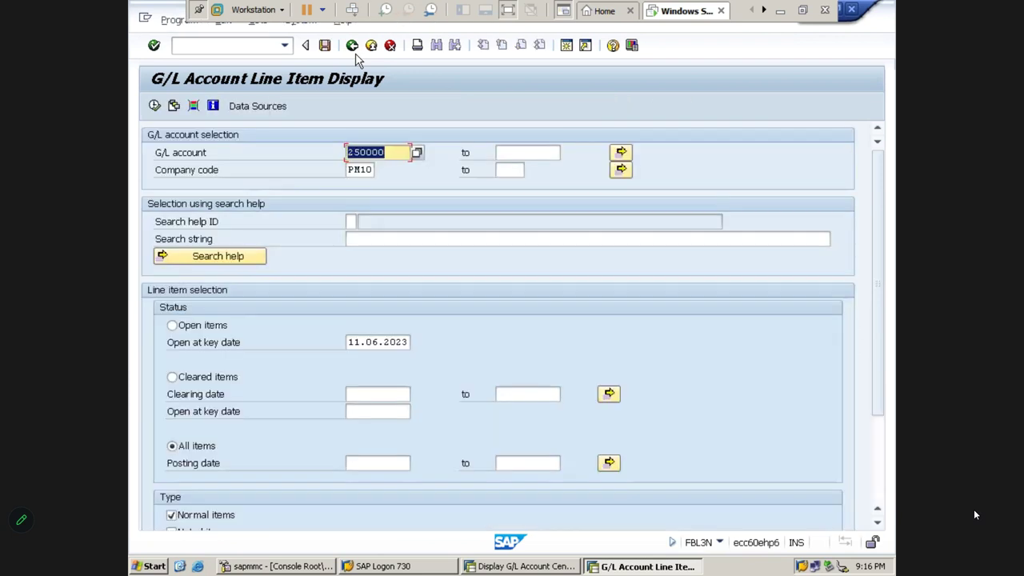
Switch to the Excel workbook and examine the commission payable posting and its F-07 outgoing payment amounts.
left_click(787, 14)
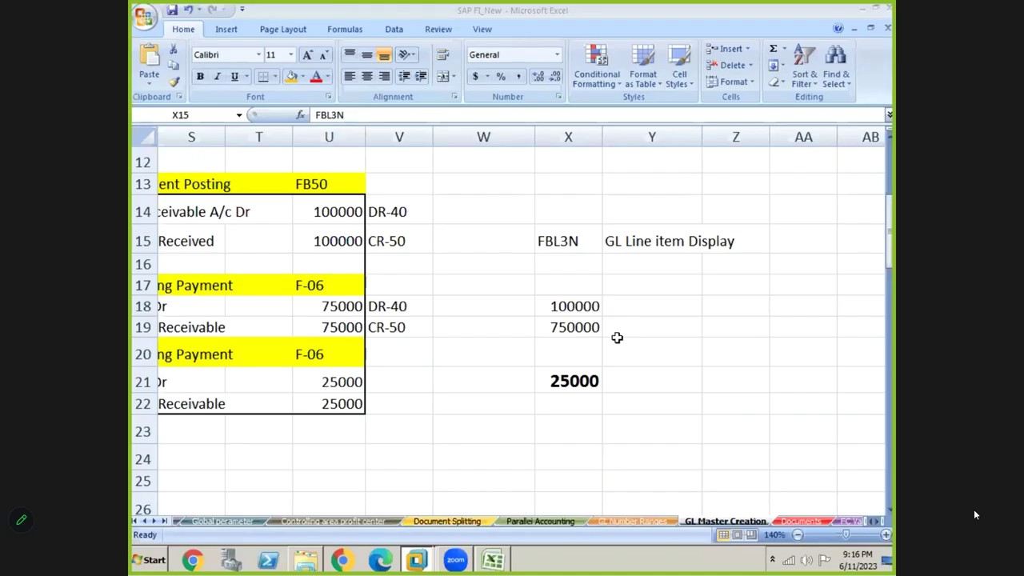
key("Up")
key("Up")
key("Up")
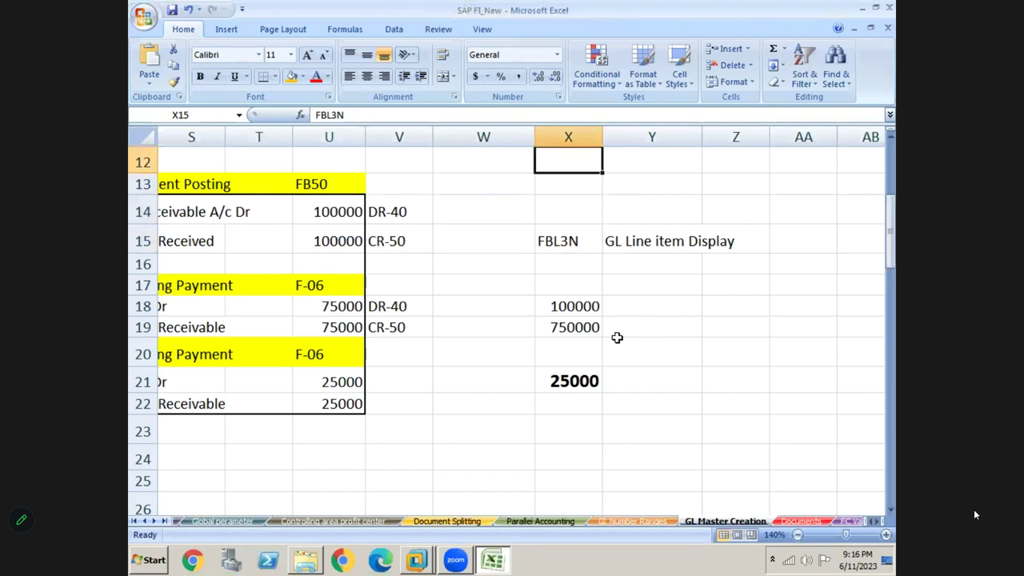
key("Up")
key("Up")
key("Up")
key("Up")
key("Up")
key("Up")
key("Up")
key("Up")
key("Up")
key("Up")
key("Up")
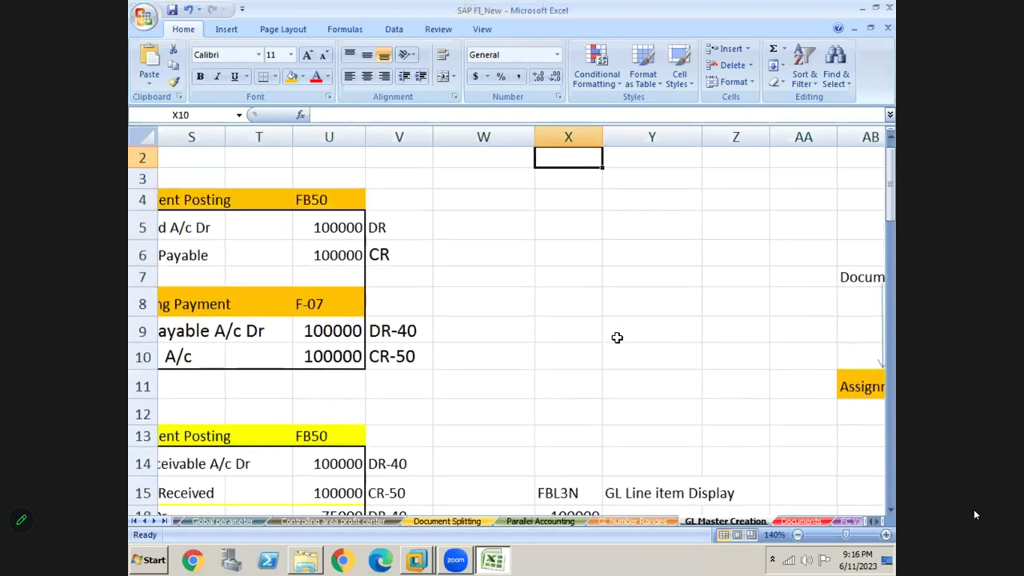
key("Left")
key("Left")
key("Left")
key("Left")
key("Left")
key("Left")
key("Left")
key("Left")
key("Left")
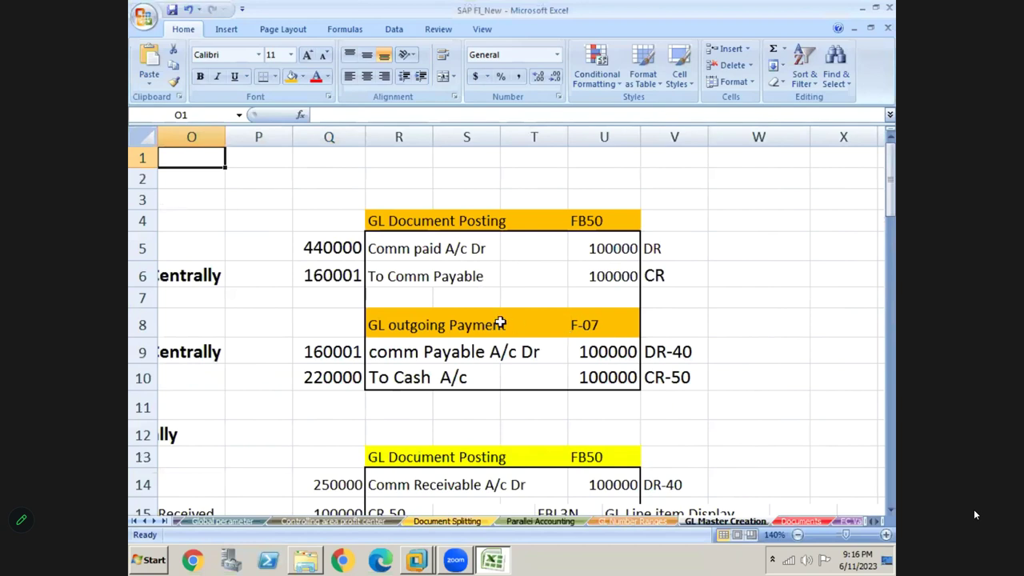
left_click(404, 280)
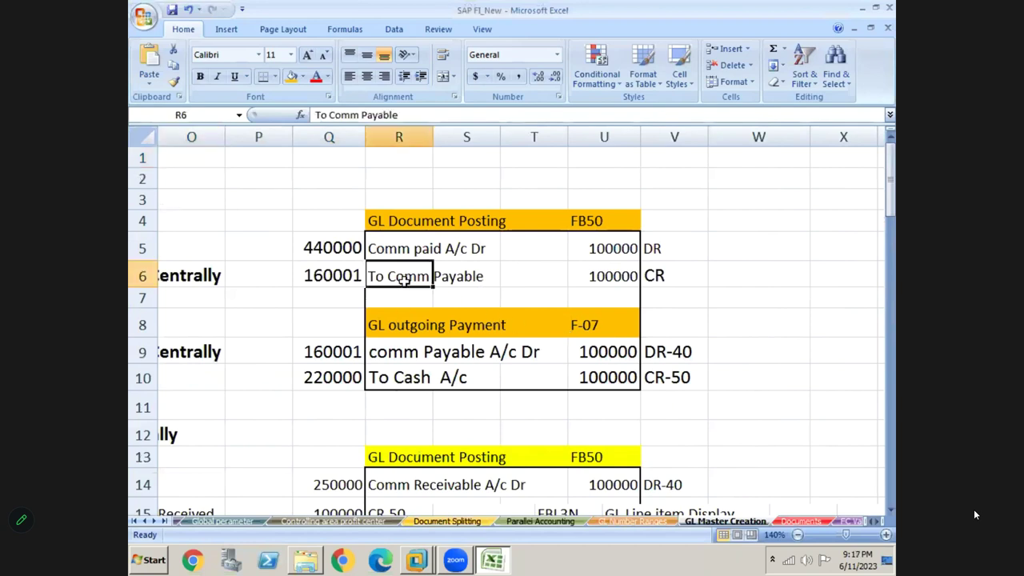
left_click(400, 353)
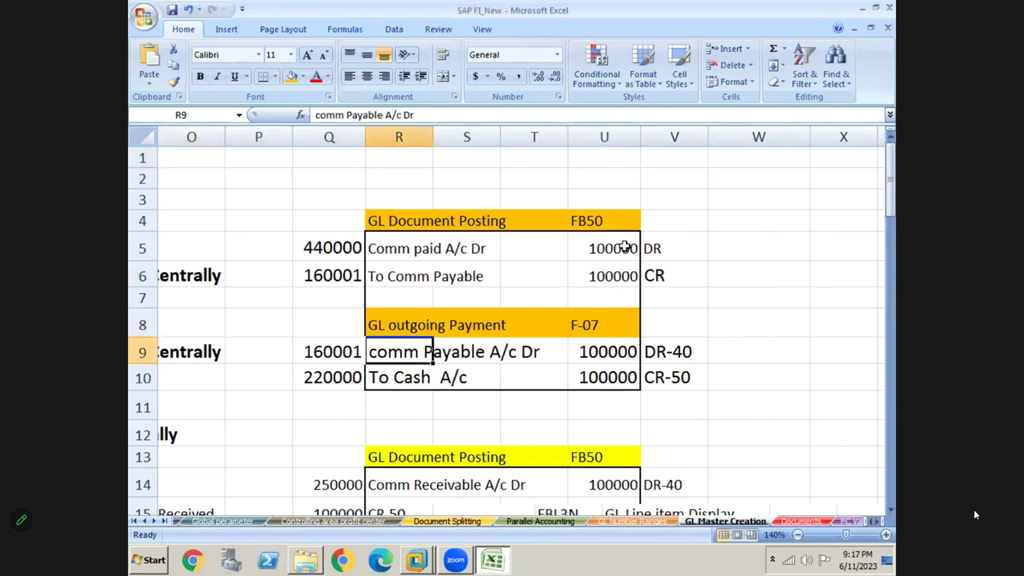
left_click(625, 247)
left_click(613, 370)
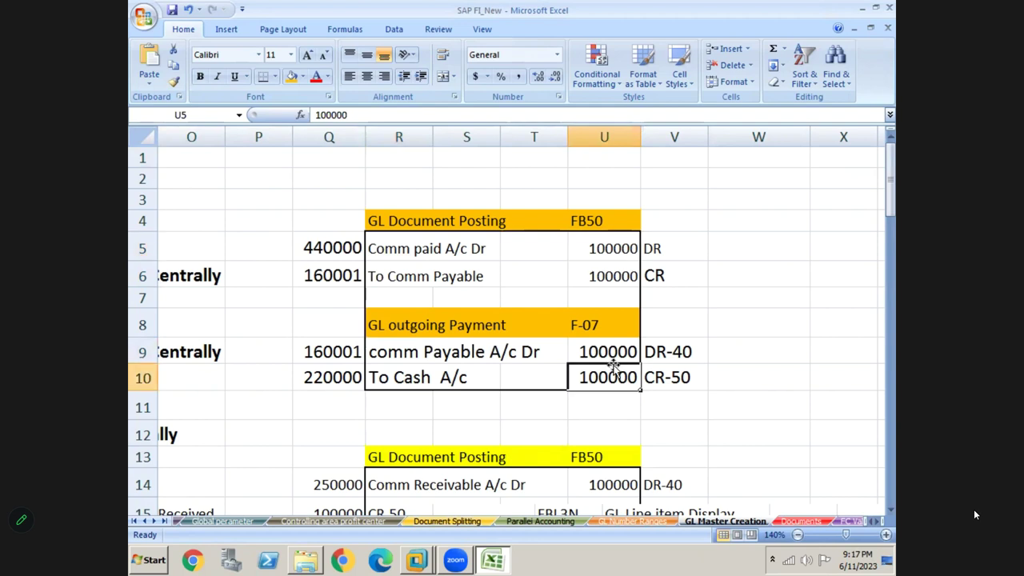
Enter 0 as text in cell W9 beside the comm Payable debit line of the GL outgoing payment.
left_click(750, 355)
type("'0")
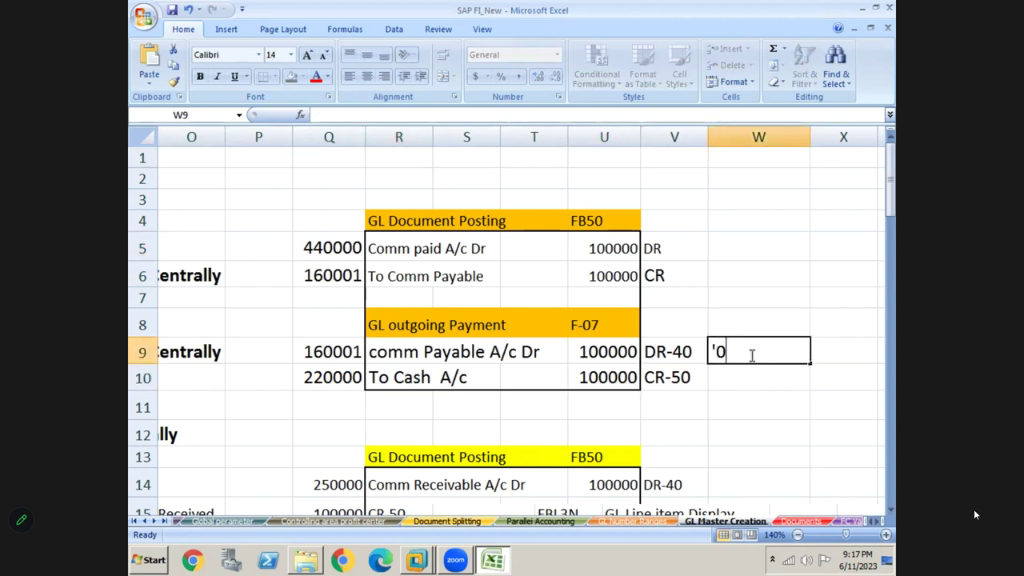
key("Return")
left_click(540, 276)
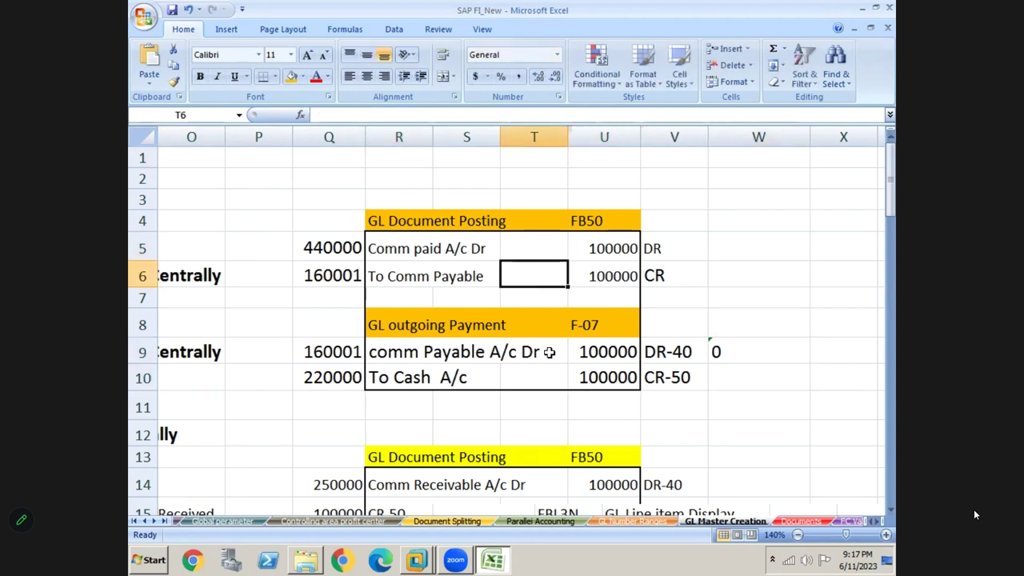
left_click(550, 352)
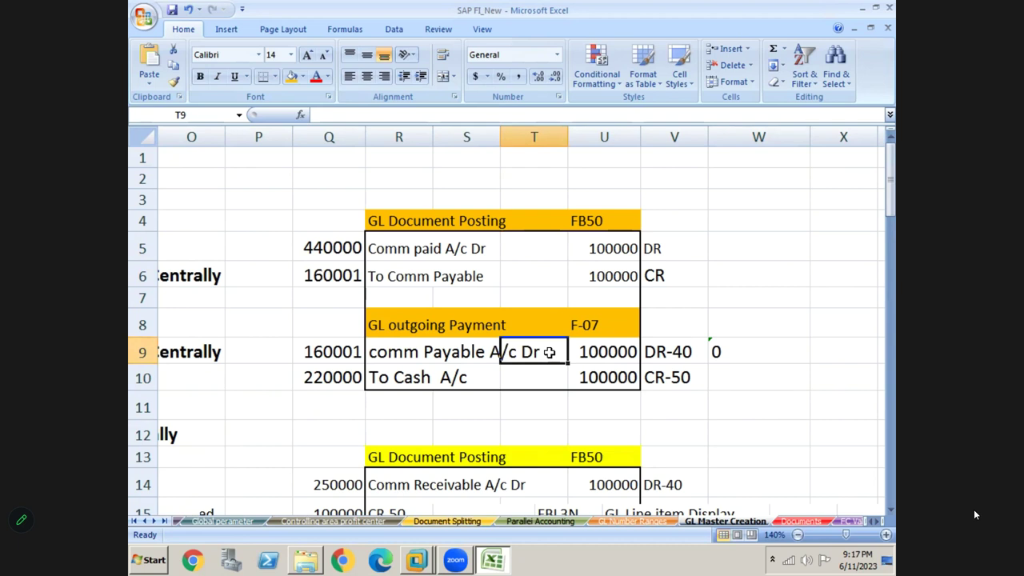
Switch to SAP and replace the G/L account with the Comm Payable A/c from the account search list for company code PM10.
key("alt+Tab")
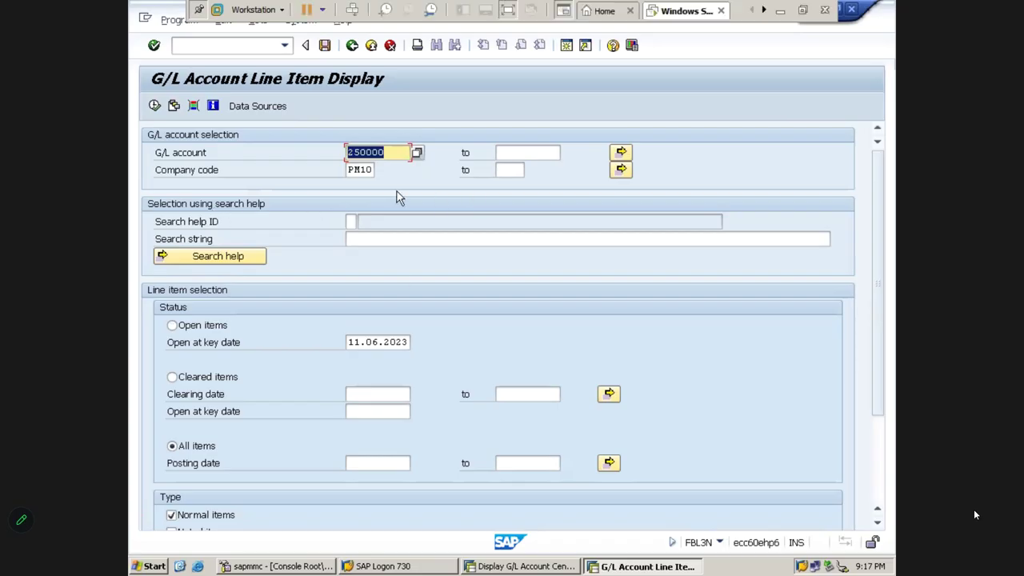
key("Delete")
left_click(417, 152)
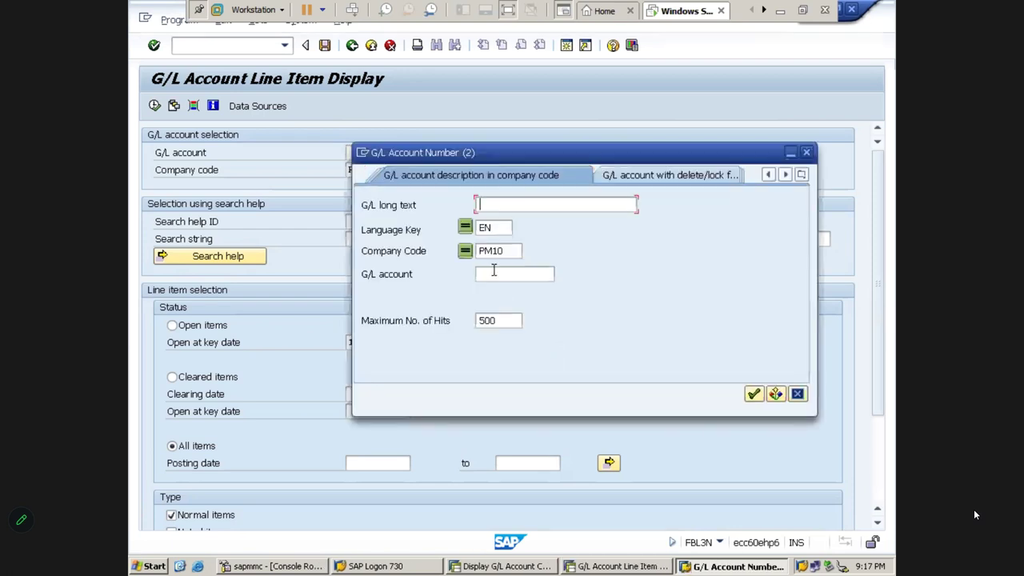
left_click(494, 271)
key("Return")
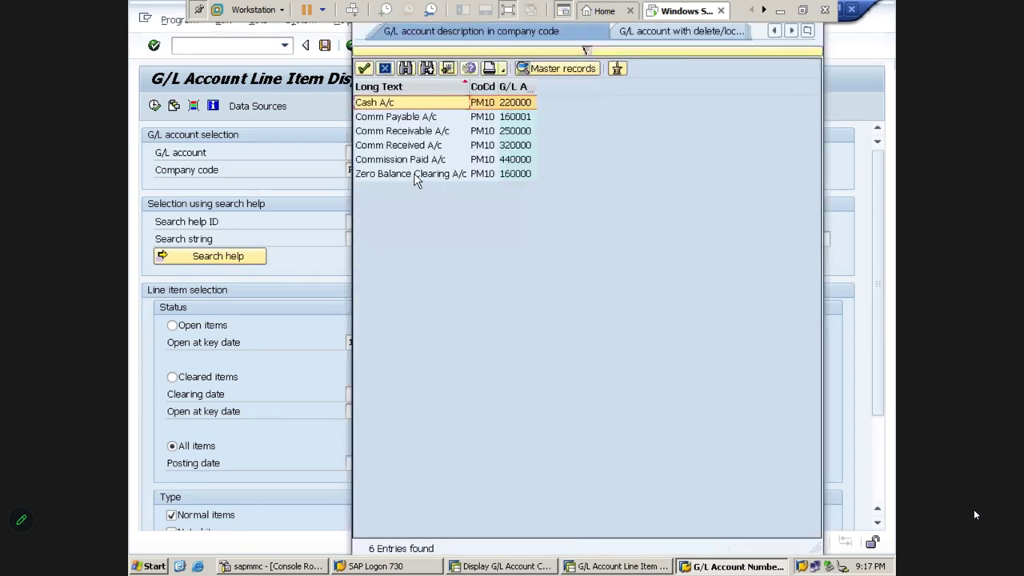
left_click(403, 117)
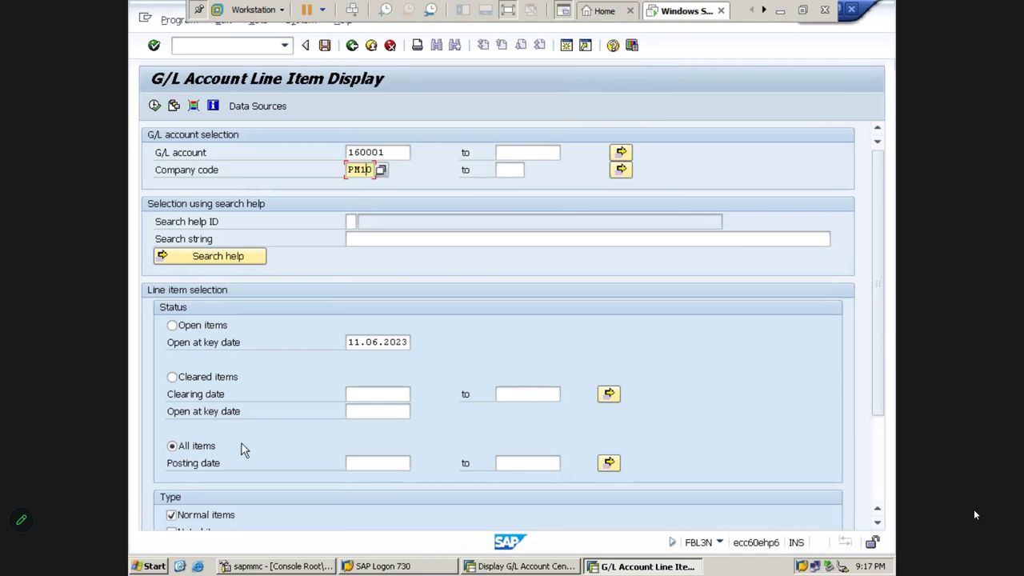
Display all items of the Comm Payable account, check the line amounts and balance, and return to the selection screen.
left_click(155, 106)
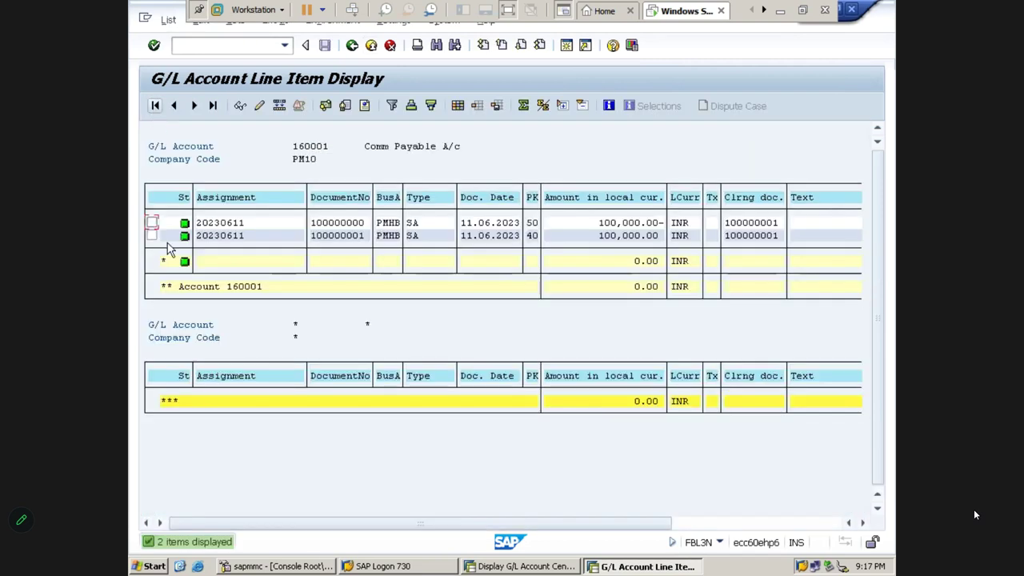
left_click(607, 233)
left_click(641, 287)
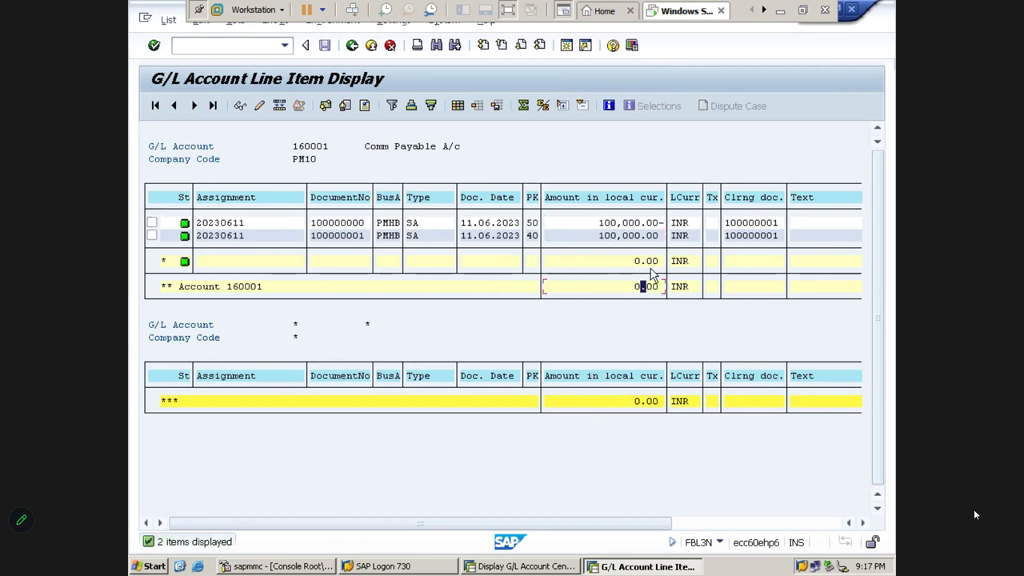
left_click(352, 45)
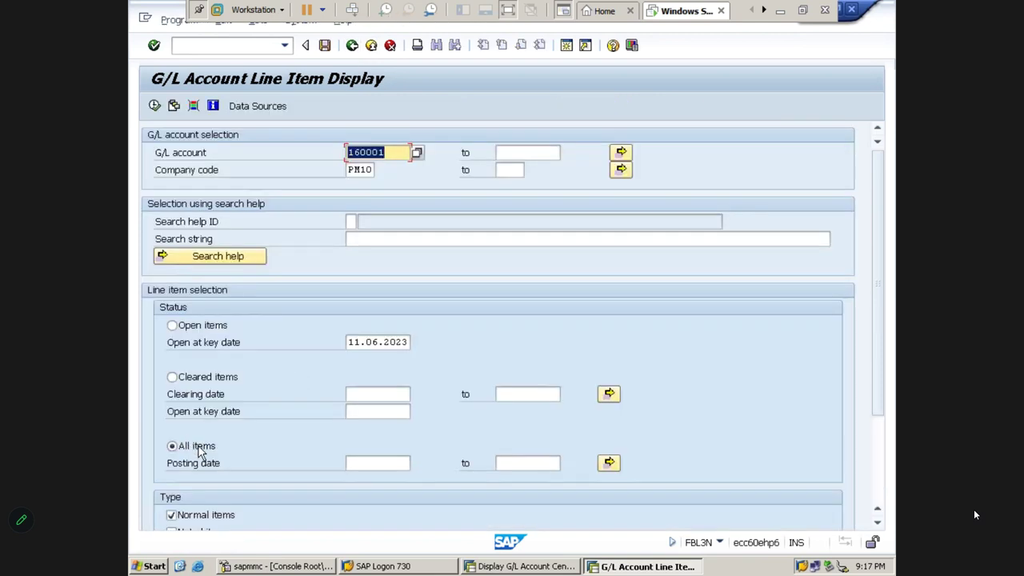
Display the Comm Payable account's cleared items, and rerun the selection with the status set to Open items.
left_click(172, 377)
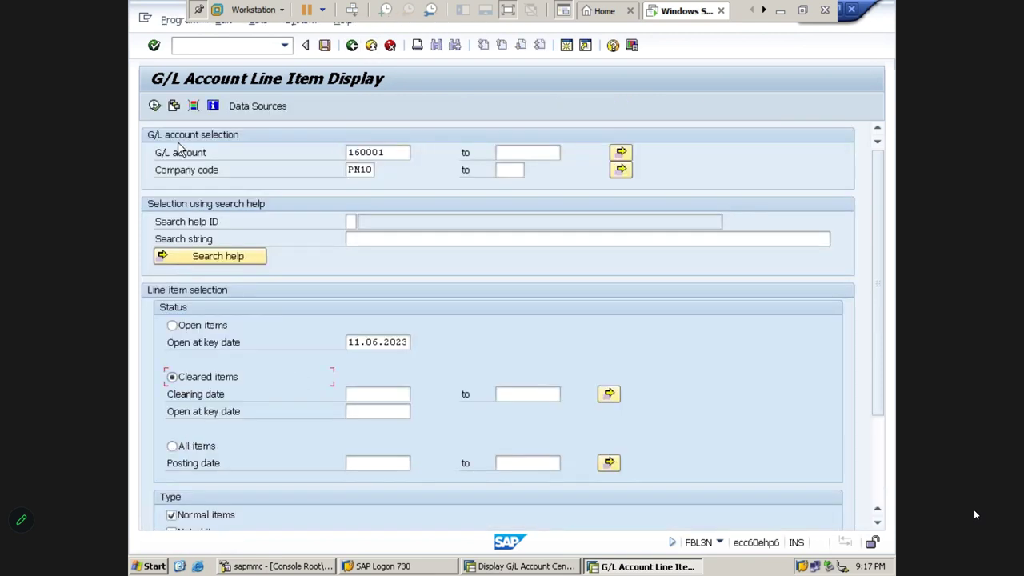
left_click(154, 106)
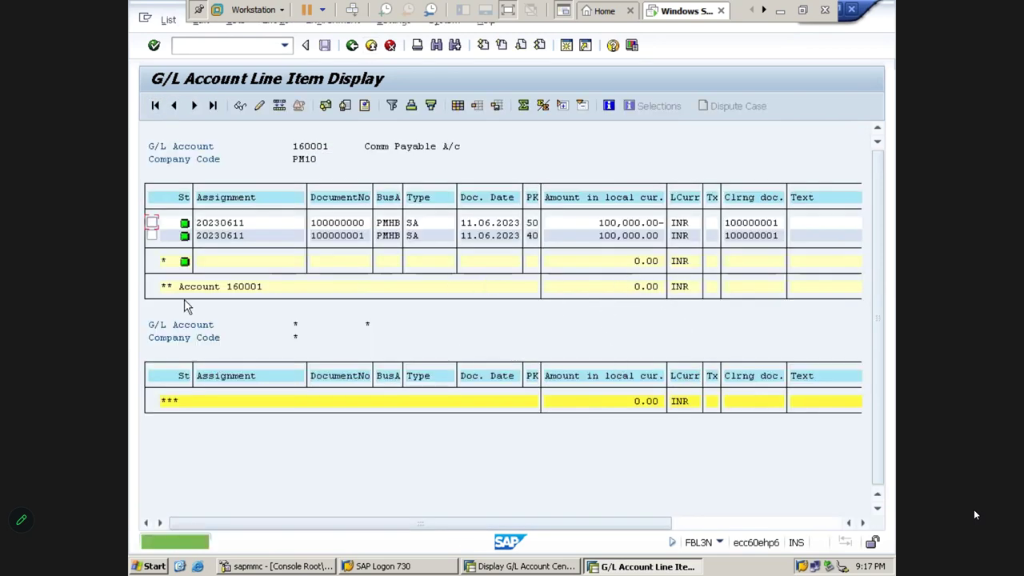
left_click(351, 46)
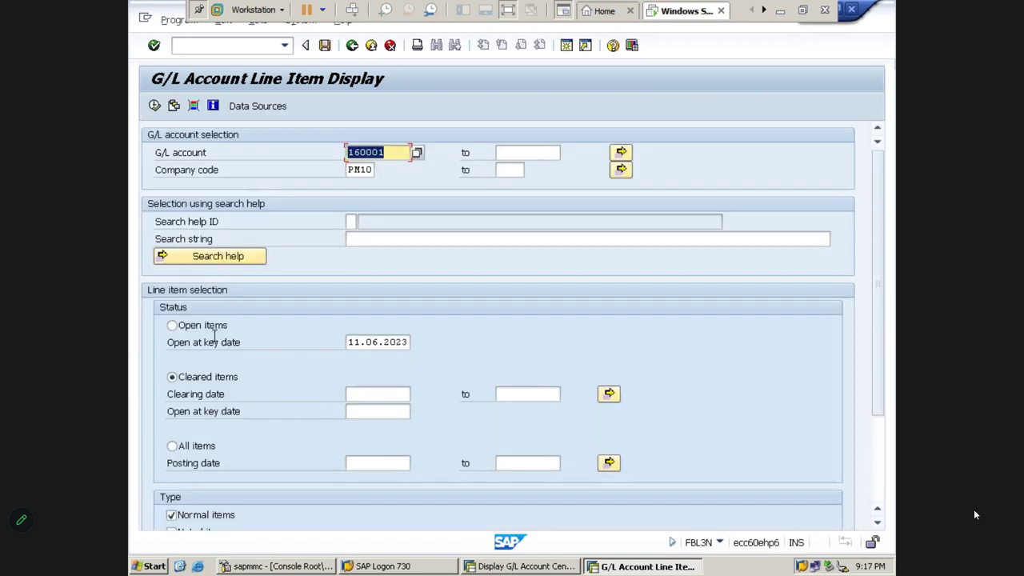
left_click(155, 106)
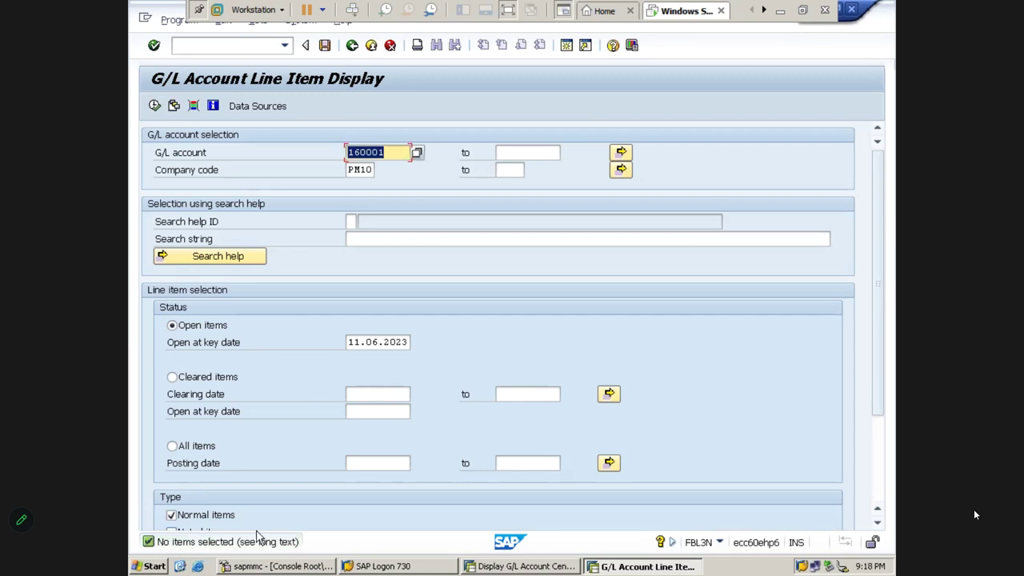
Set the line item status back to All items and display the Comm Payable account's line items again.
left_click(196, 450)
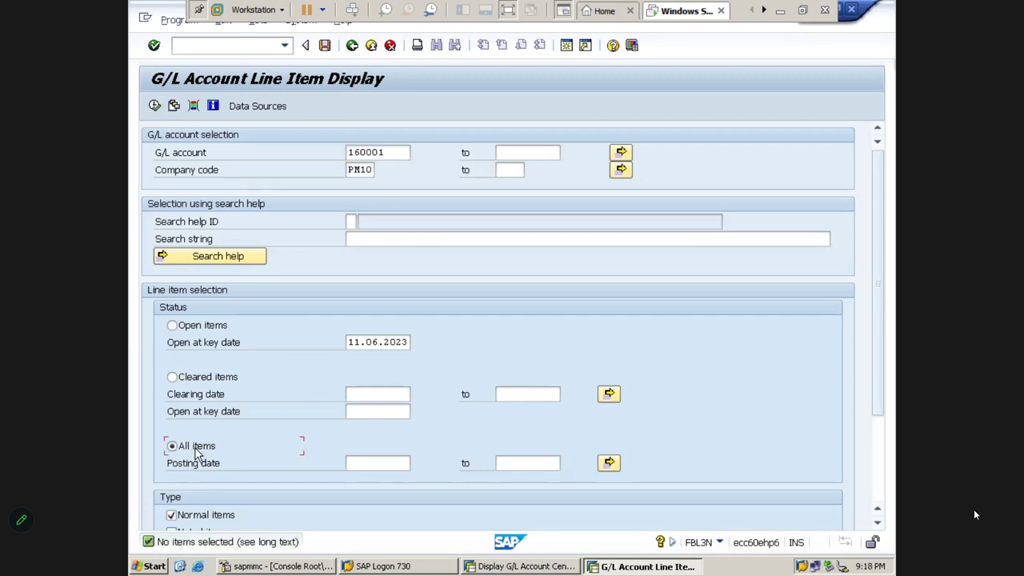
left_click(156, 107)
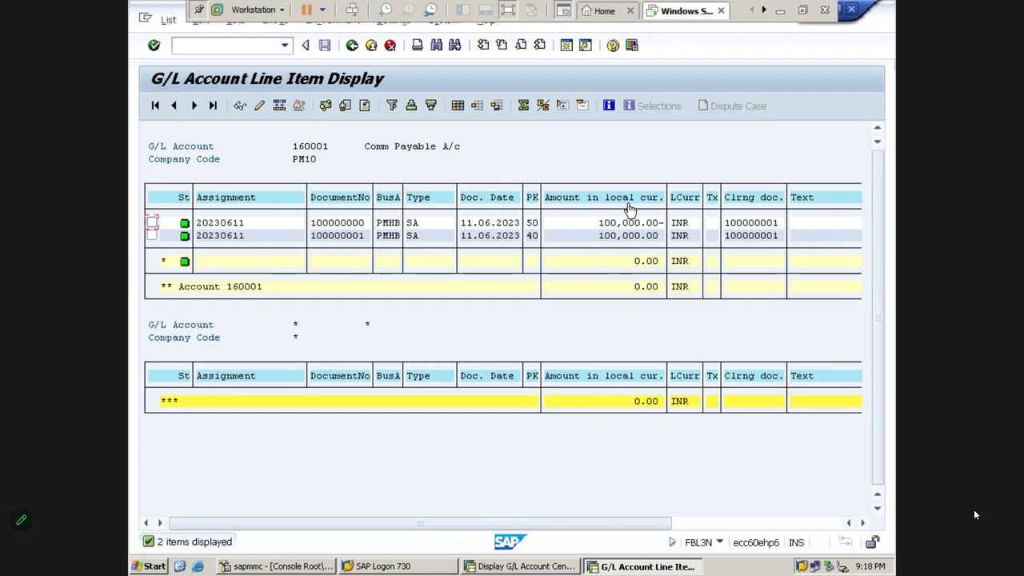
left_click(353, 47)
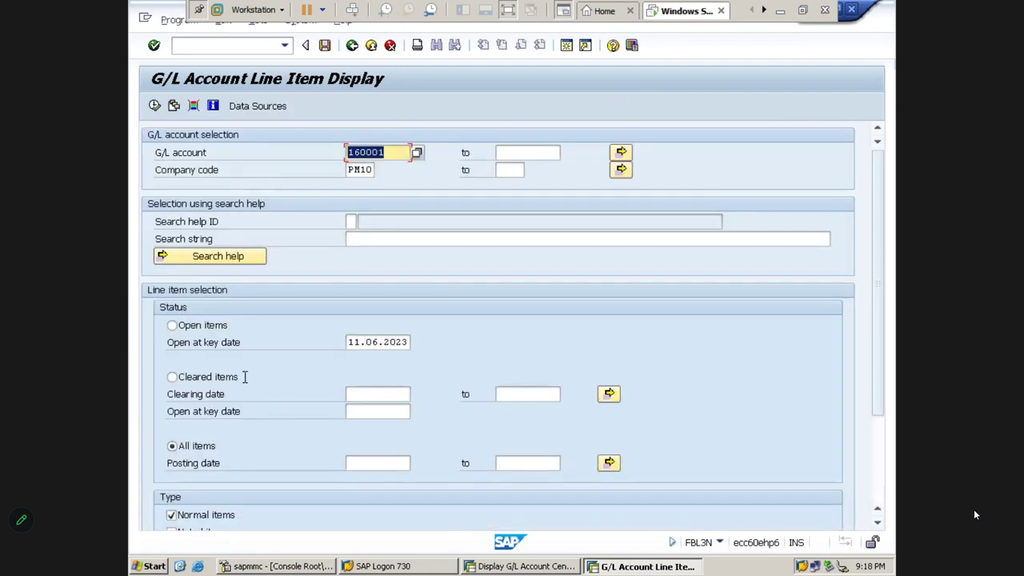
left_click(155, 105)
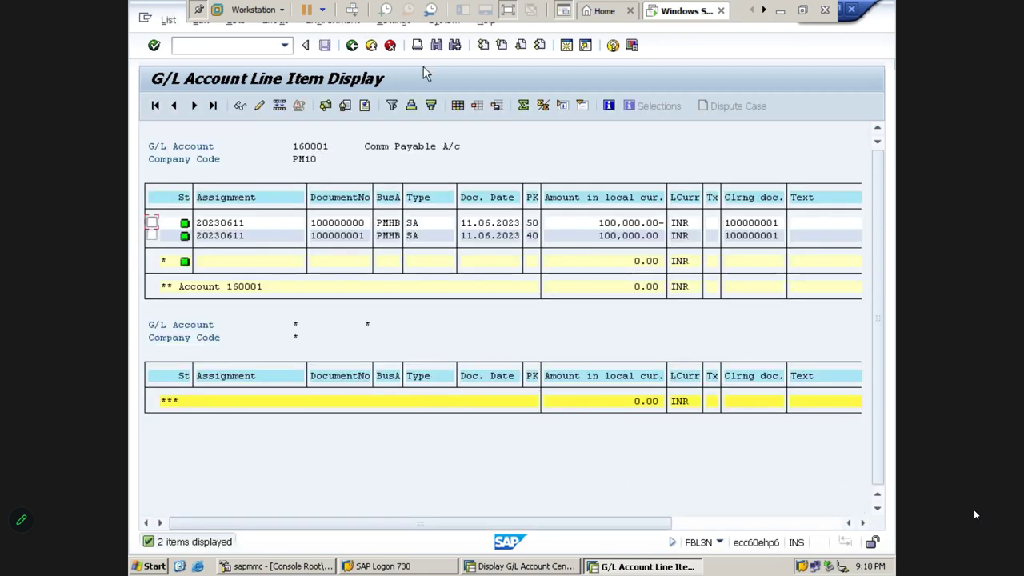
Switch to the Excel workbook and enter FB03 in cell X16, below the FBL3N transaction code.
left_click(780, 8)
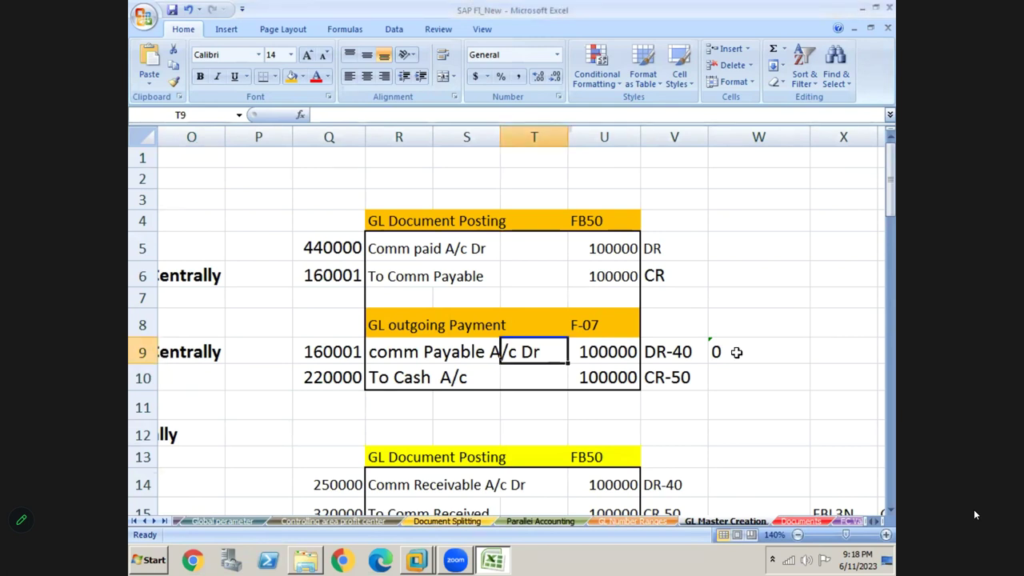
key("Return")
key("Return")
key("Return")
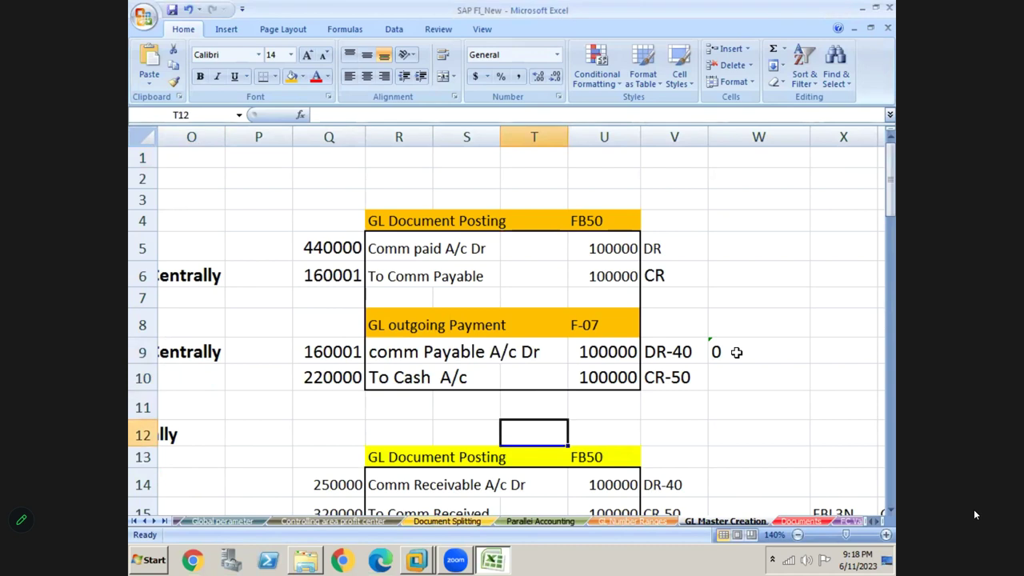
key("Down")
key("Down")
key("Down")
key("Down")
key("Down")
key("Down")
key("Down")
key("Down")
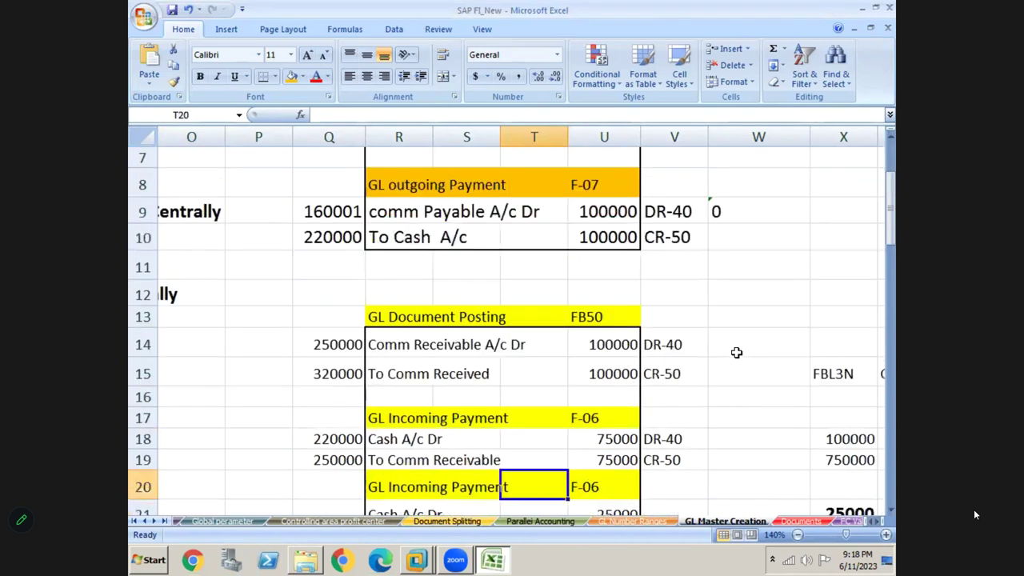
key("Right")
key("Right")
key("Right")
key("Right")
key("Right")
key("Right")
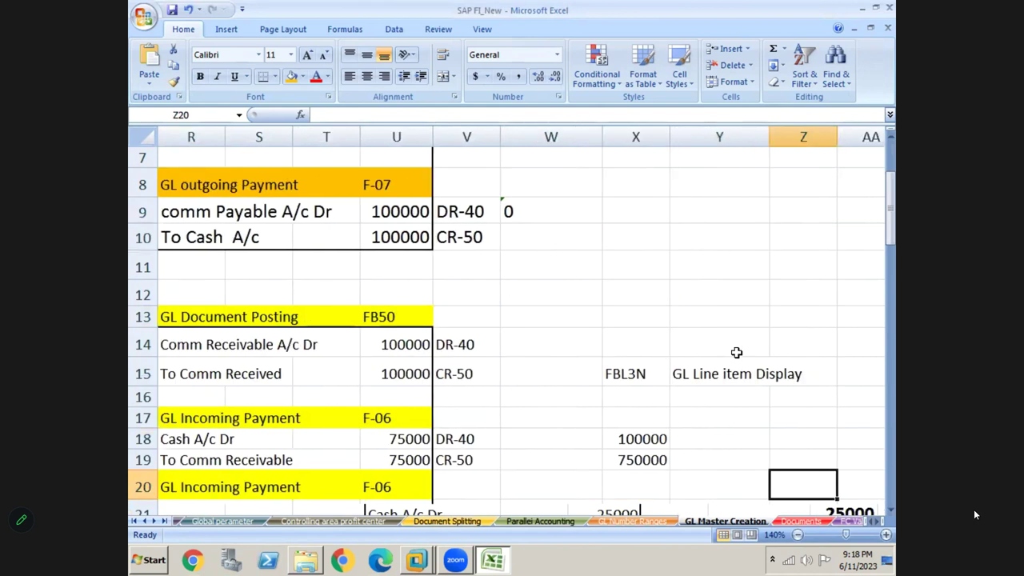
scroll(736, 352, "down", 2)
left_click(642, 259)
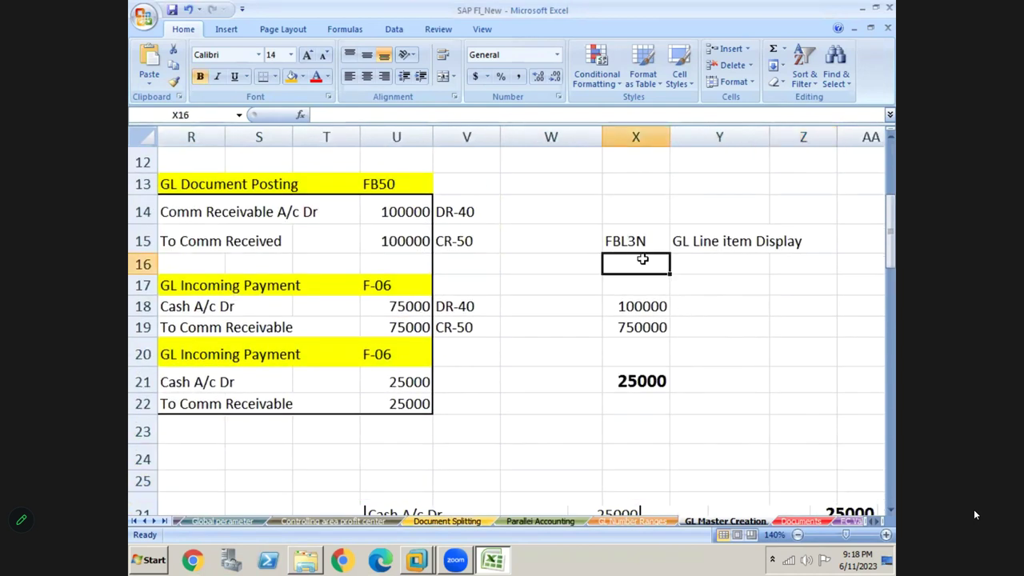
type("FB")
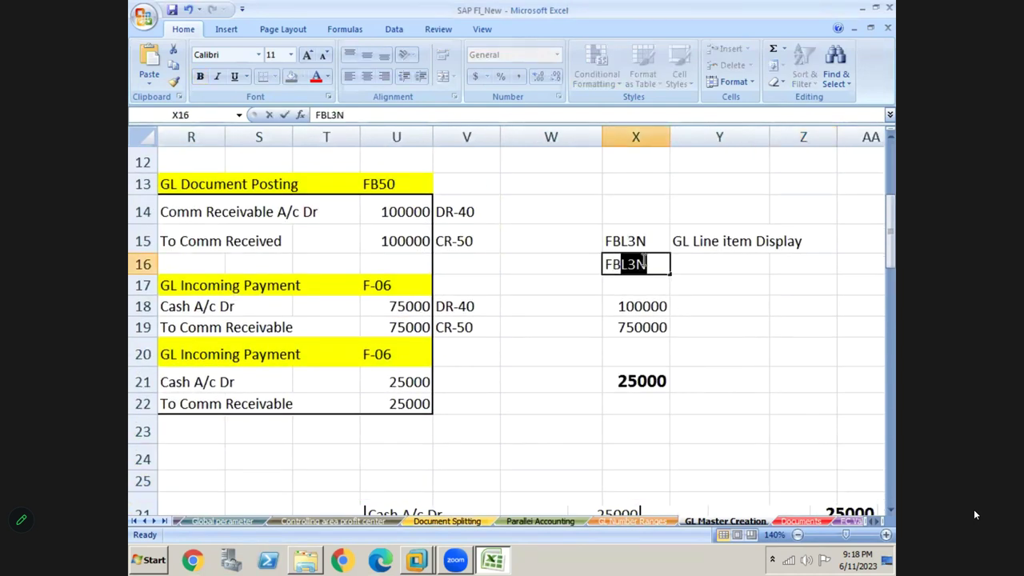
type("03")
key("Return")
Enter the description Display Document in cell Y16 beside FB03.
key("Right")
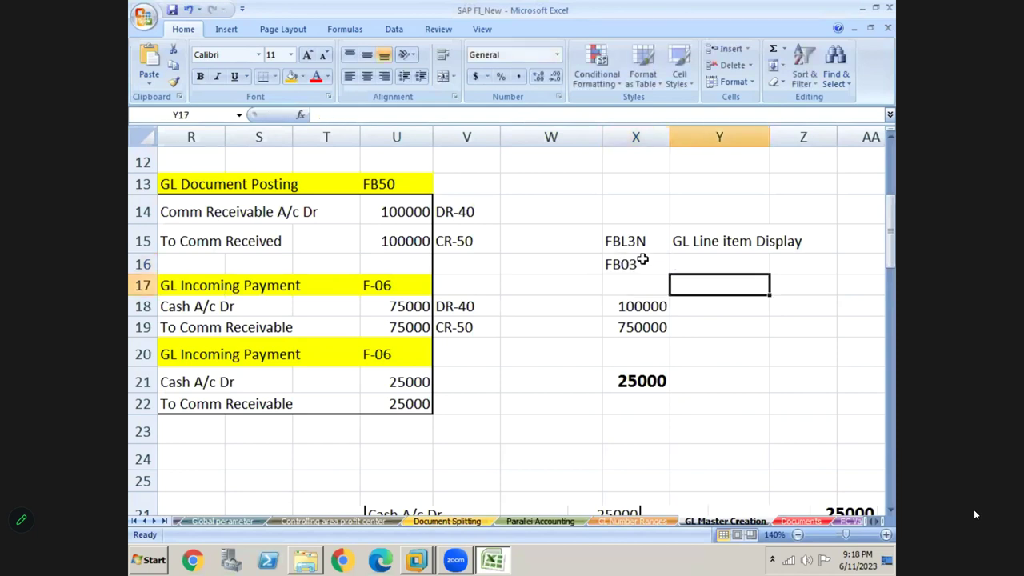
key("Up")
type("Di")
key("BackSpace")
key("BackSpace")
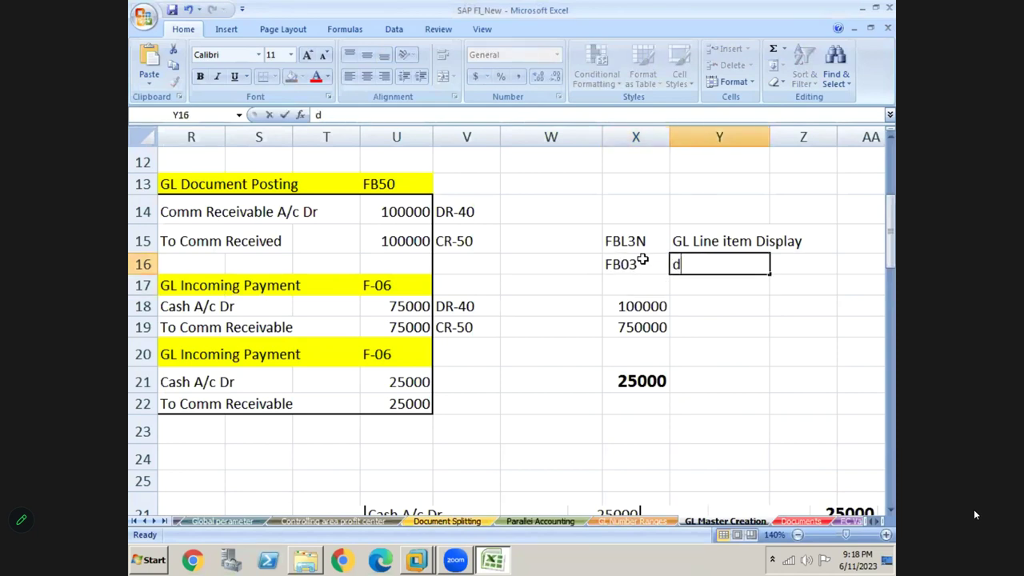
type("di")
key("BackSpace")
key("BackSpace")
type("Display c")
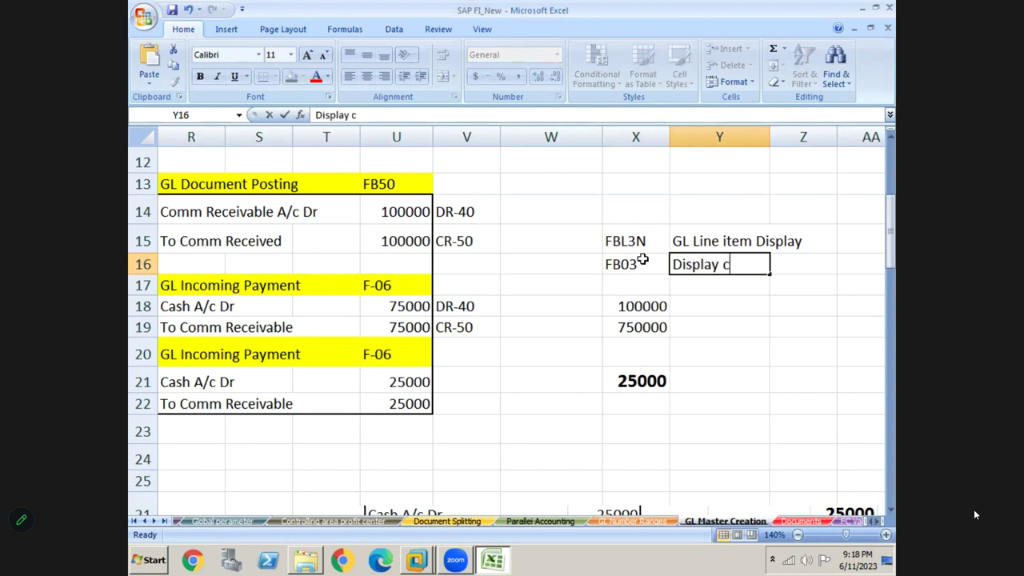
key("BackSpace")
type("Document")
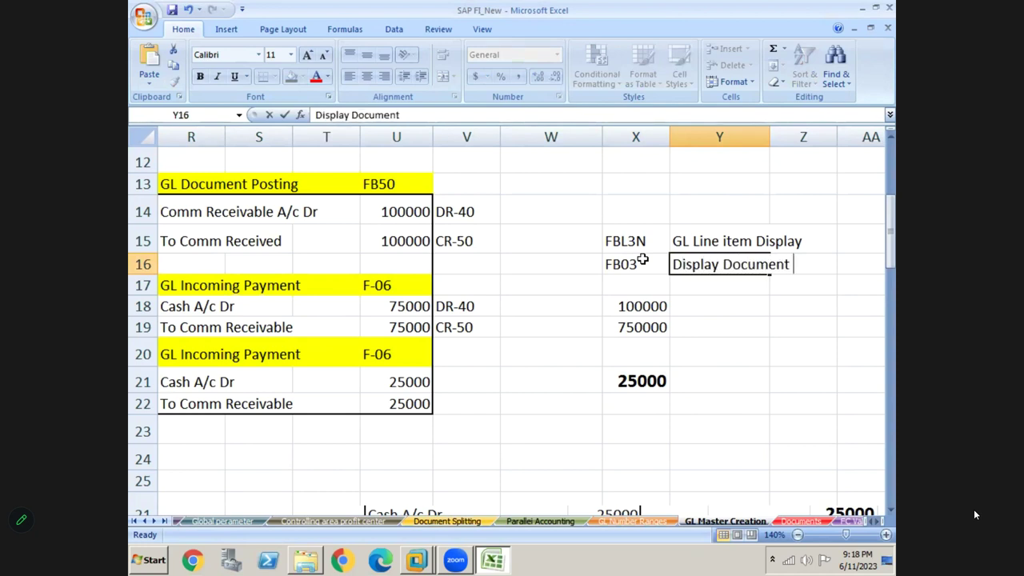
key("Return")
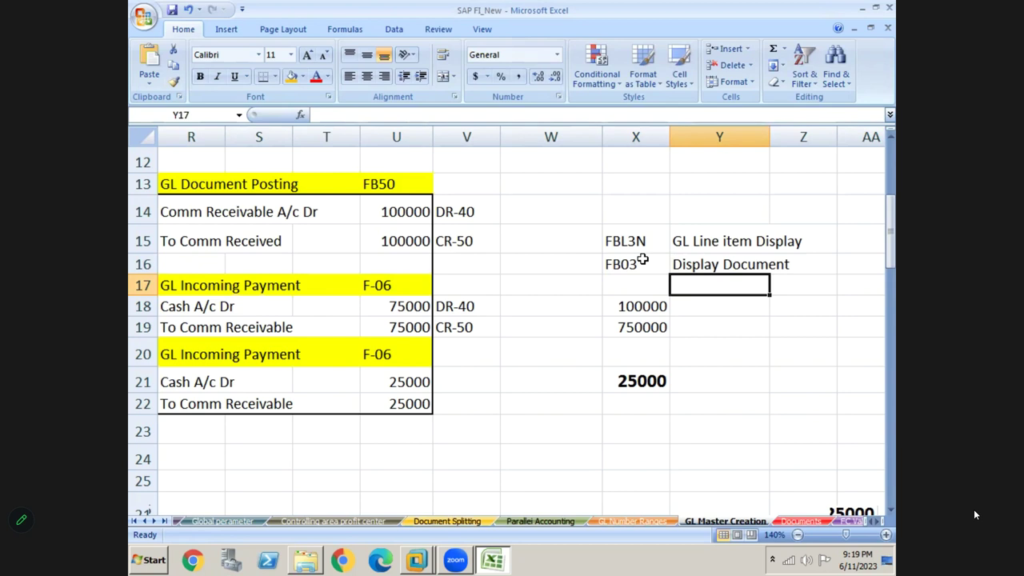
Copy the FB03 code cell, switch to SAP, exit the line item display with /N, and open transaction FB03.
left_click(642, 259)
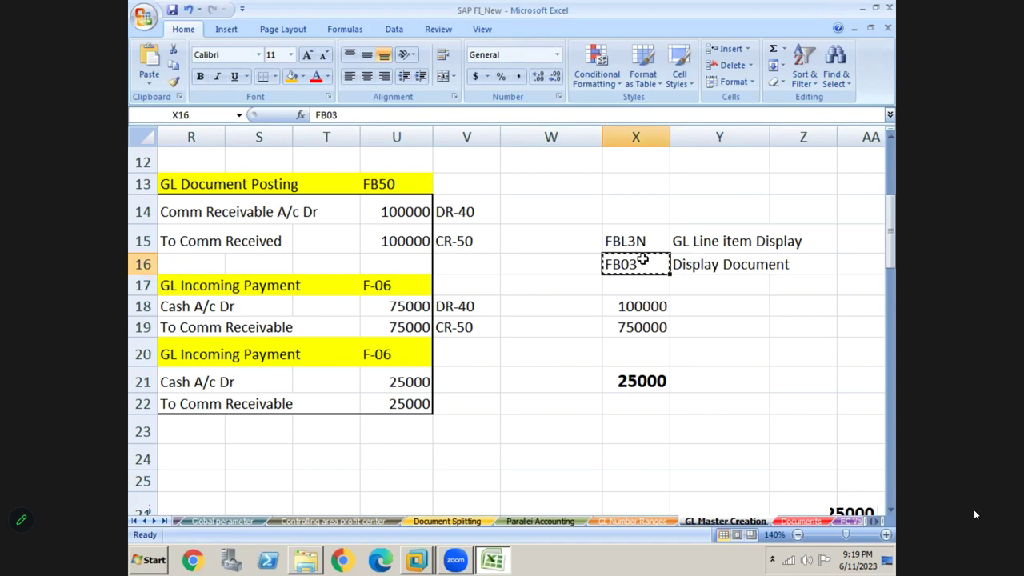
key("alt+Tab")
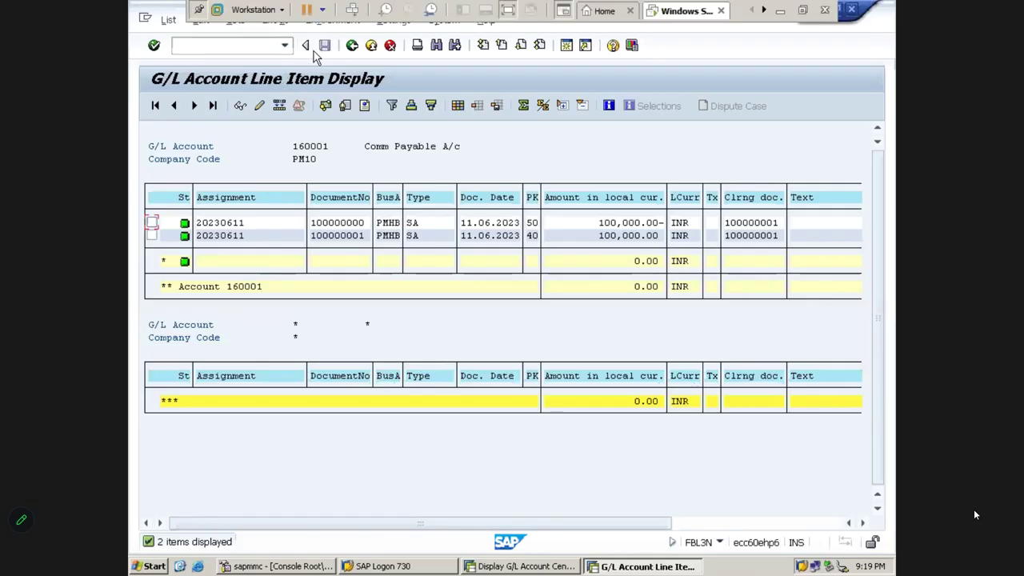
left_click(247, 48)
type("/N")
key("Return")
type("FB03")
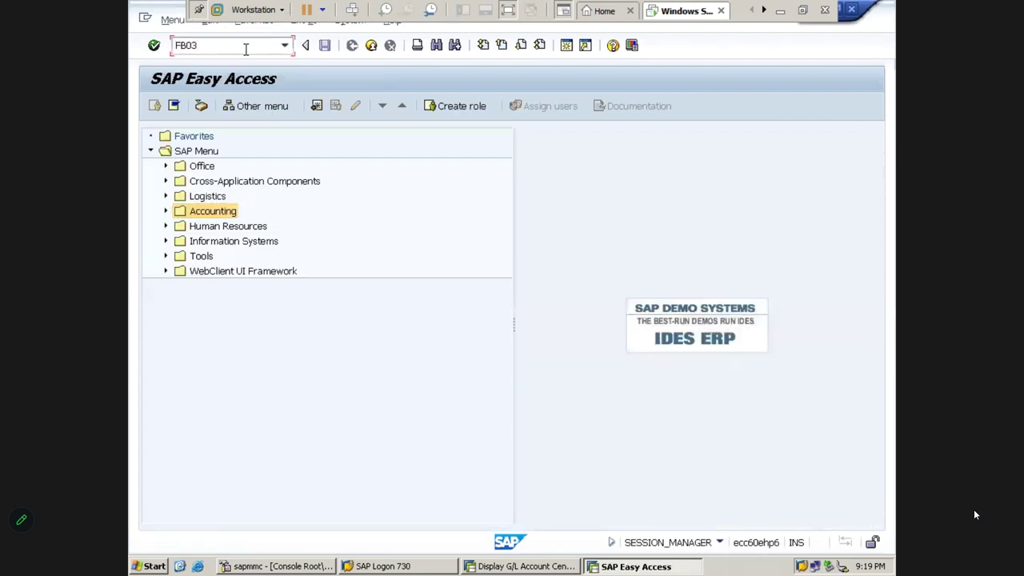
key("Return")
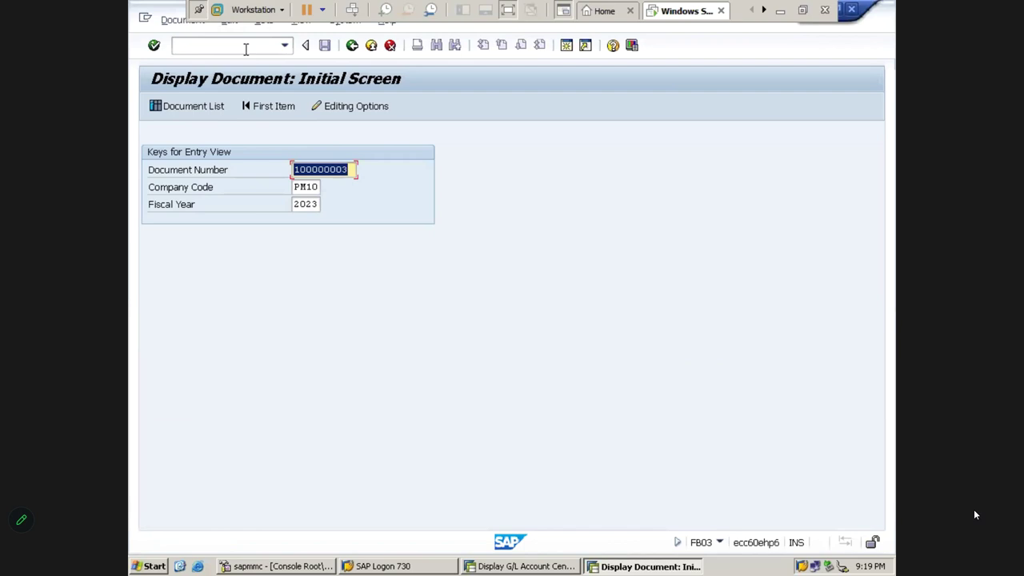
Clear the document number and run the document list for company code PM10.
key("Delete")
key("Tab")
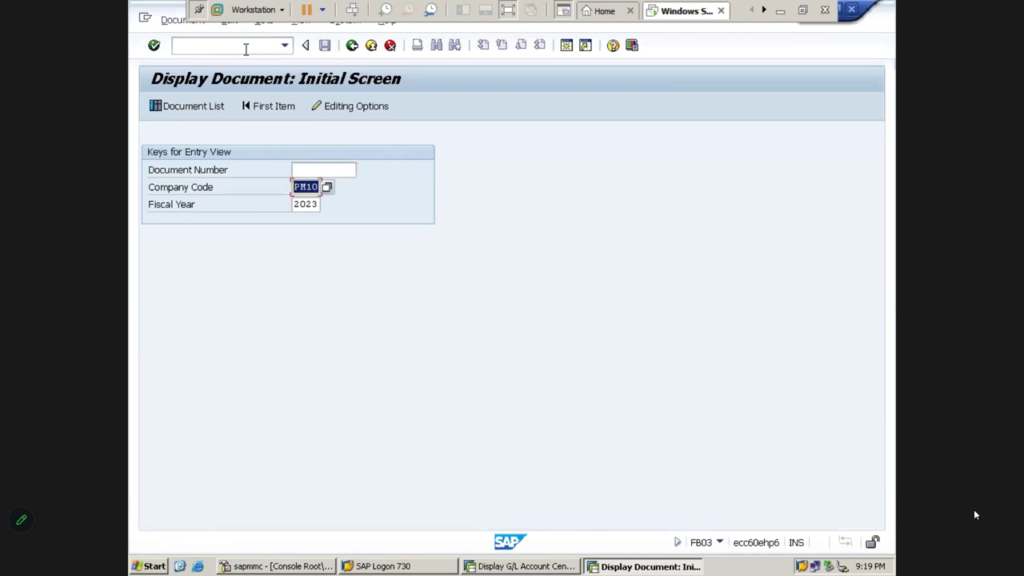
key("Tab")
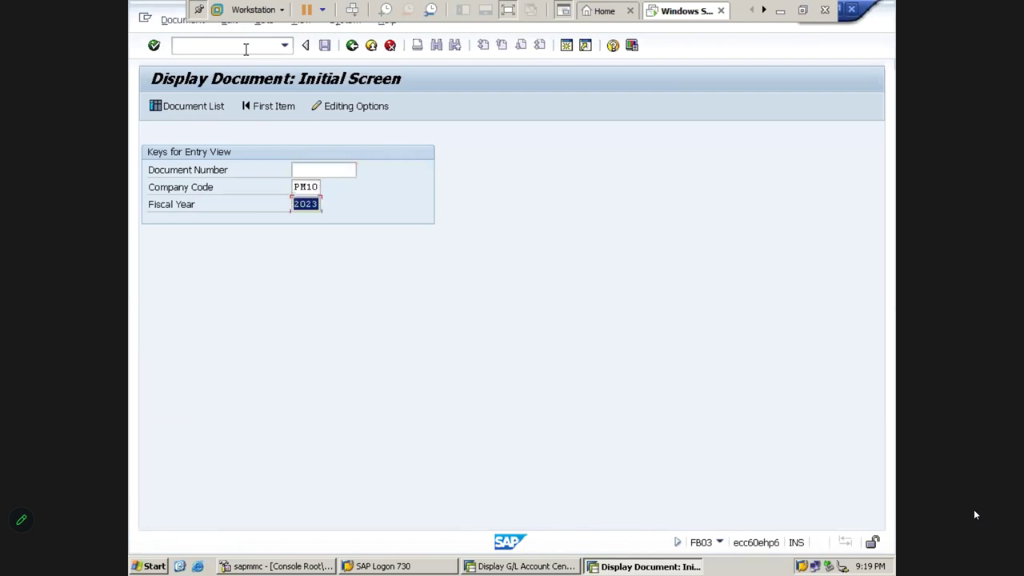
left_click(190, 112)
left_click(155, 112)
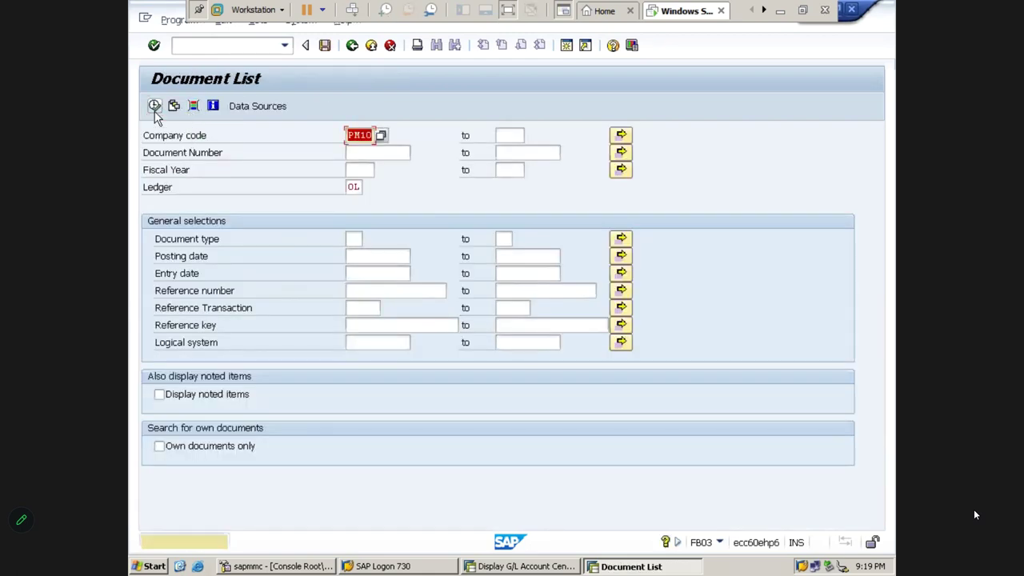
left_click(155, 110)
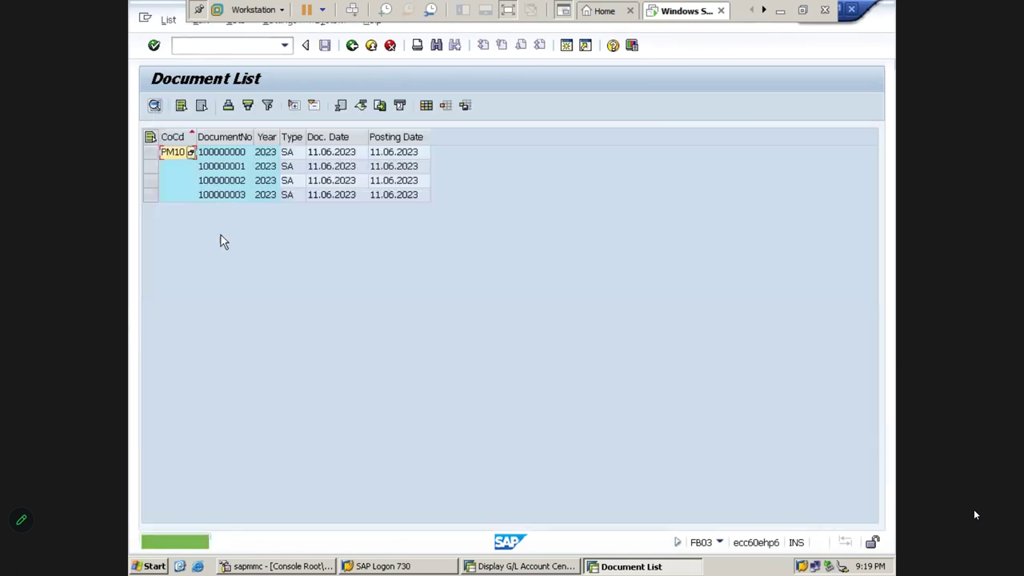
Open the first two documents in the list one after the other to view their line items, returning to the list.
left_click(221, 153)
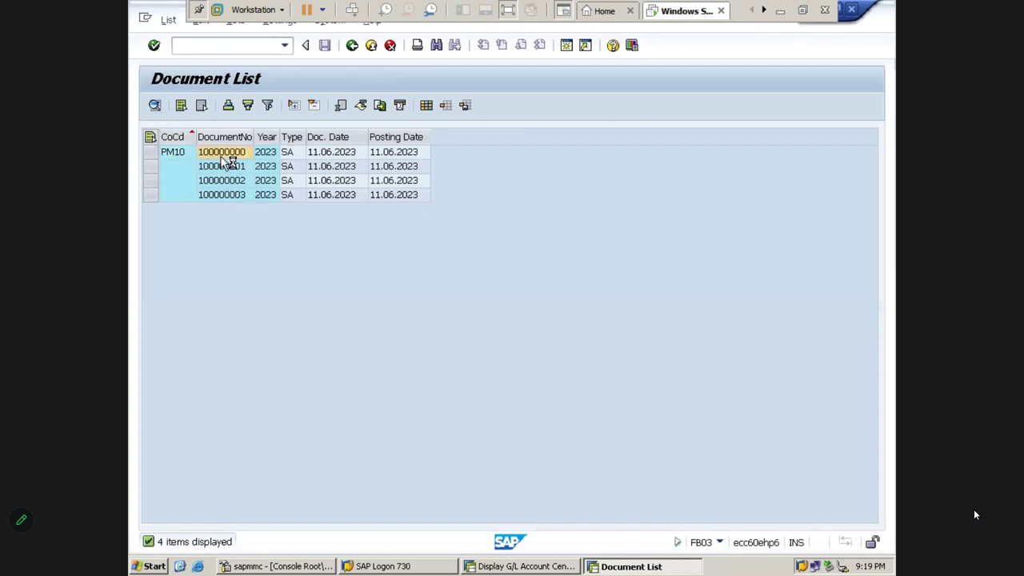
double_click(221, 154)
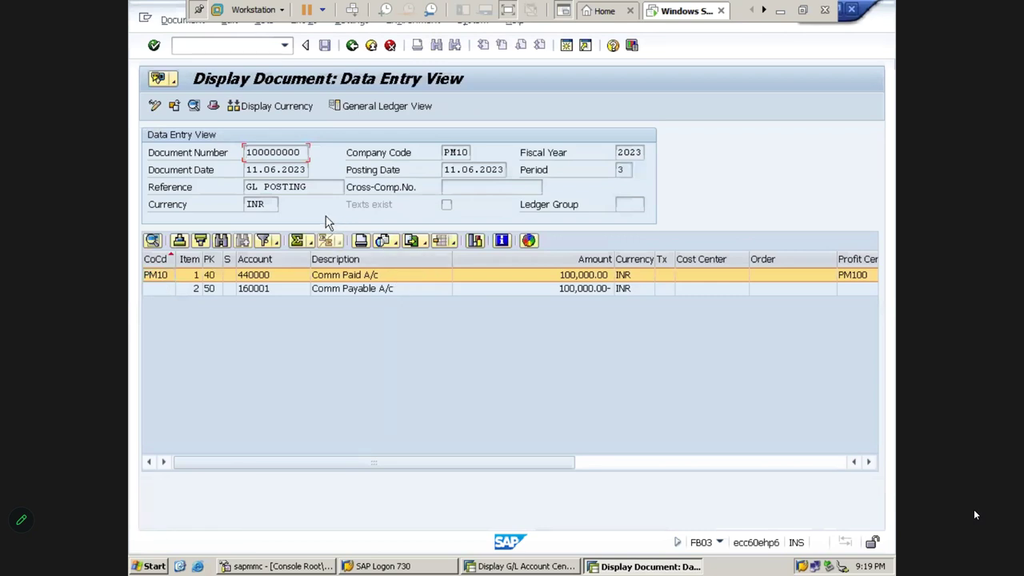
left_click(352, 46)
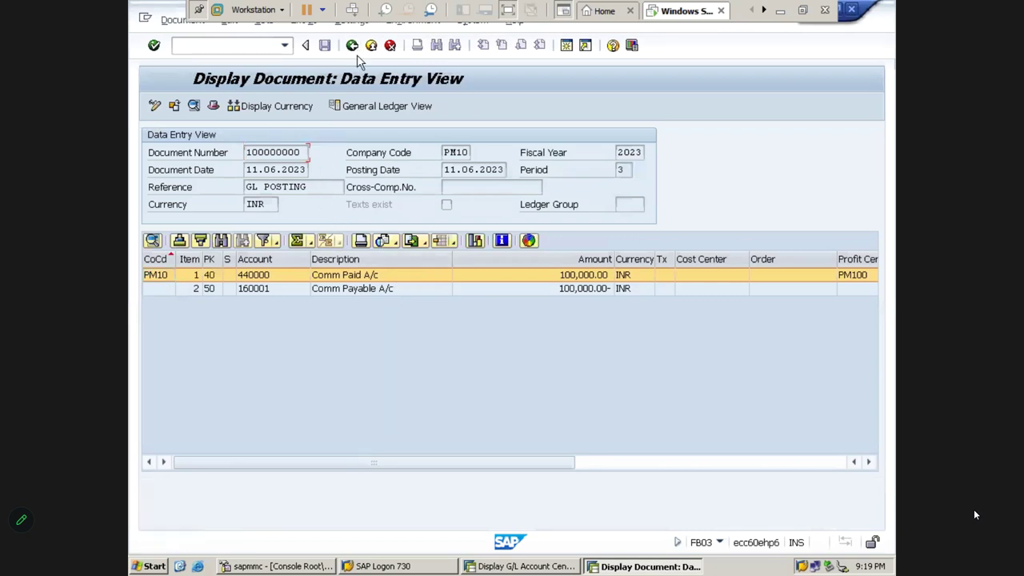
left_click(236, 167)
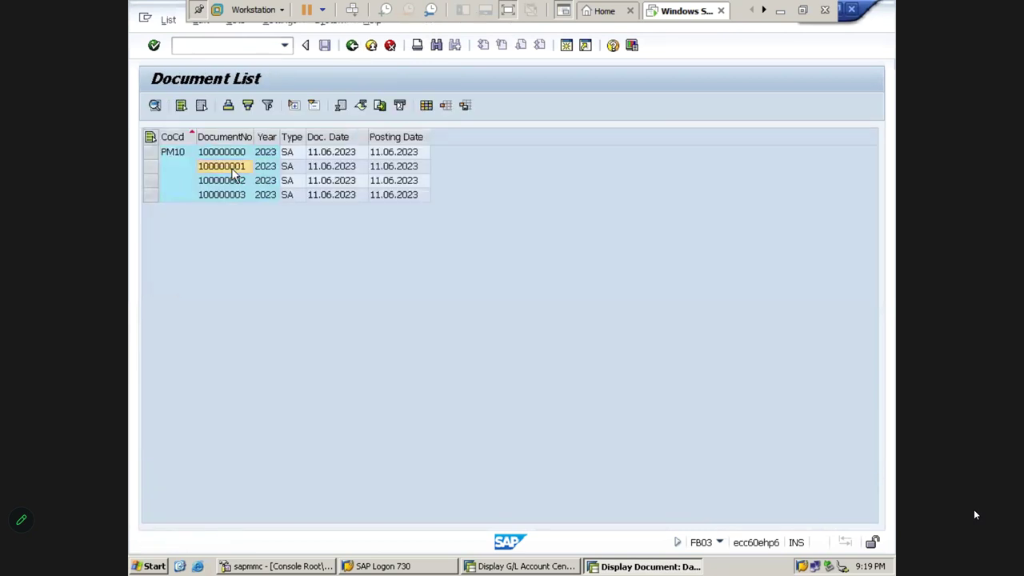
double_click(232, 171)
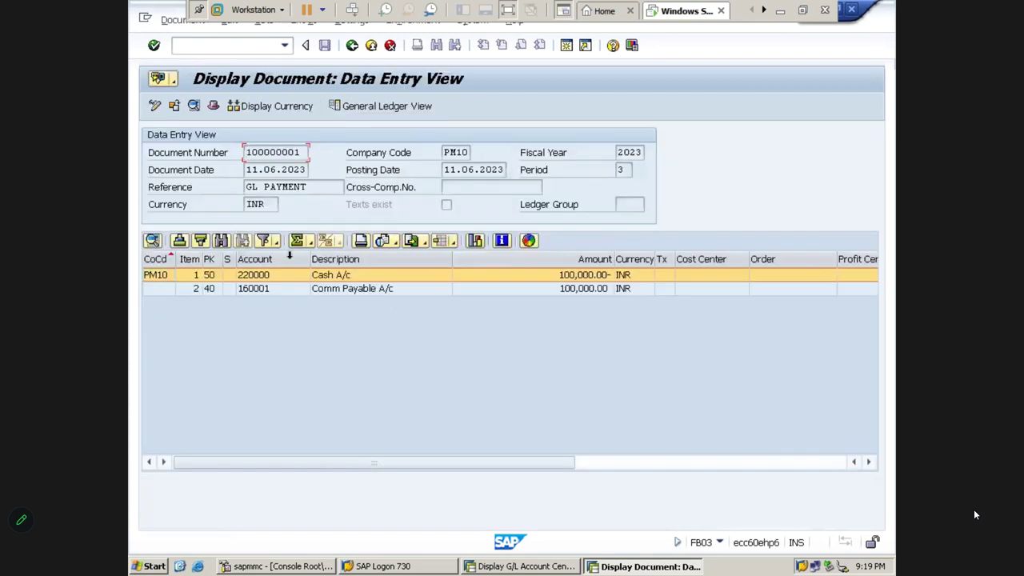
left_click(352, 46)
Open the third and fourth documents in the list to view their line items, returning to the list after each.
double_click(227, 181)
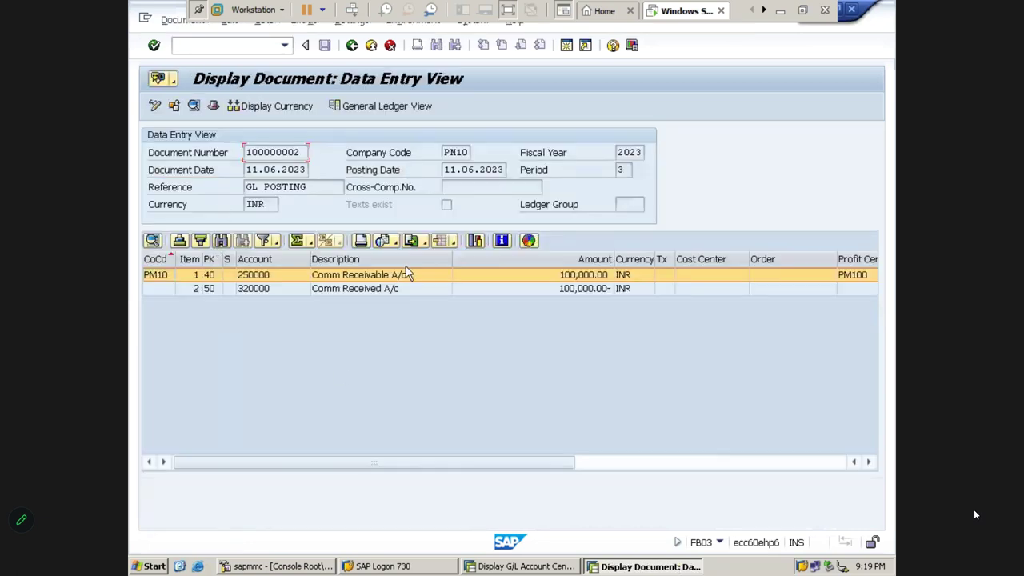
left_click(352, 45)
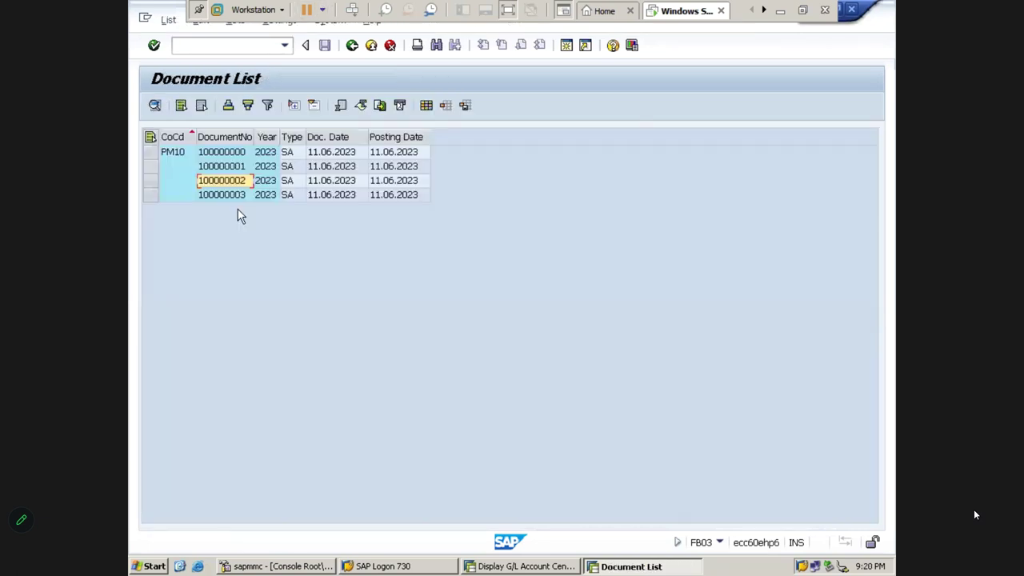
double_click(233, 197)
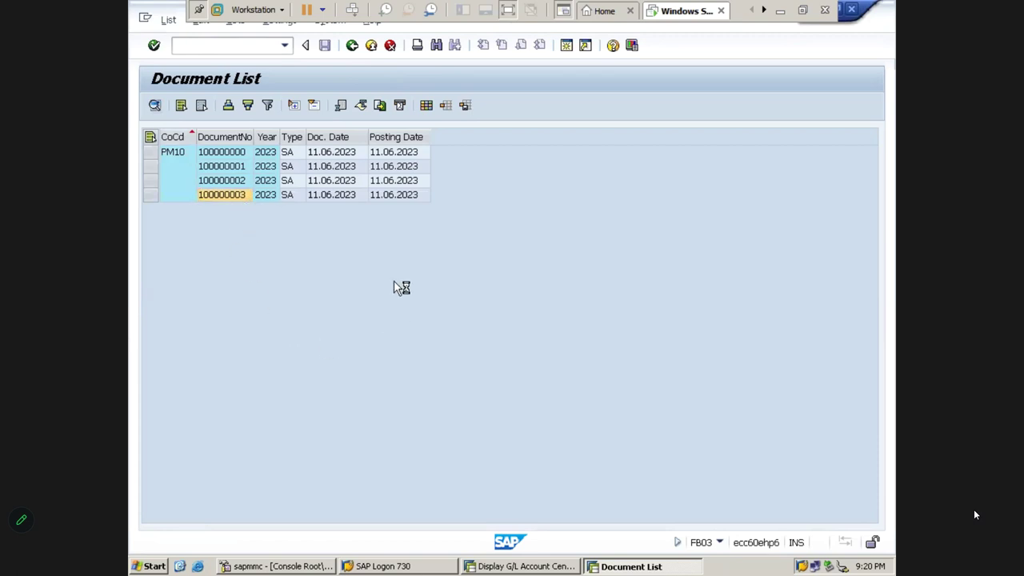
left_click(353, 45)
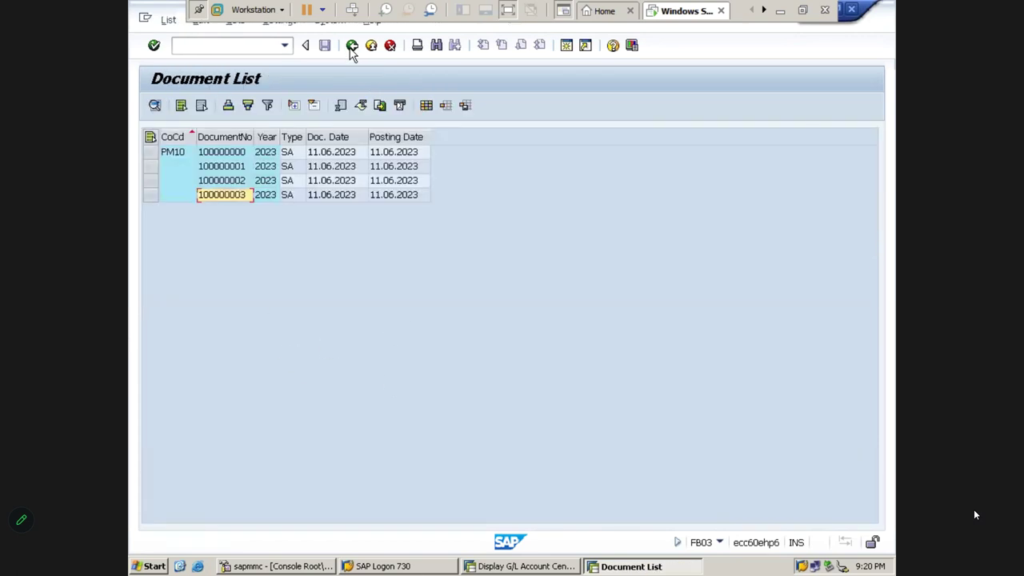
Go back to the SAP Easy Access screen and start transaction FB03 again.
left_click(352, 45)
left_click(352, 45)
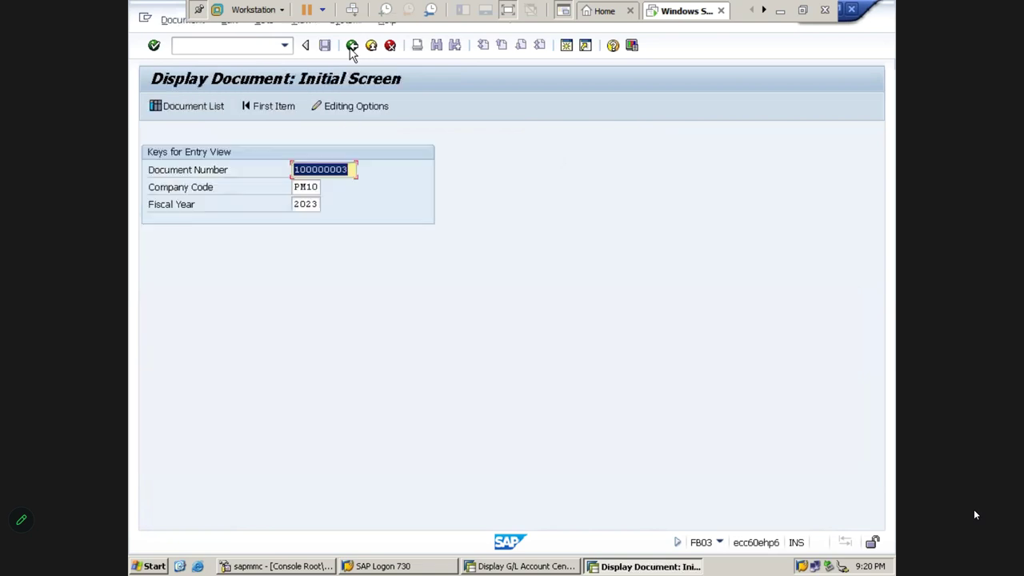
left_click(352, 45)
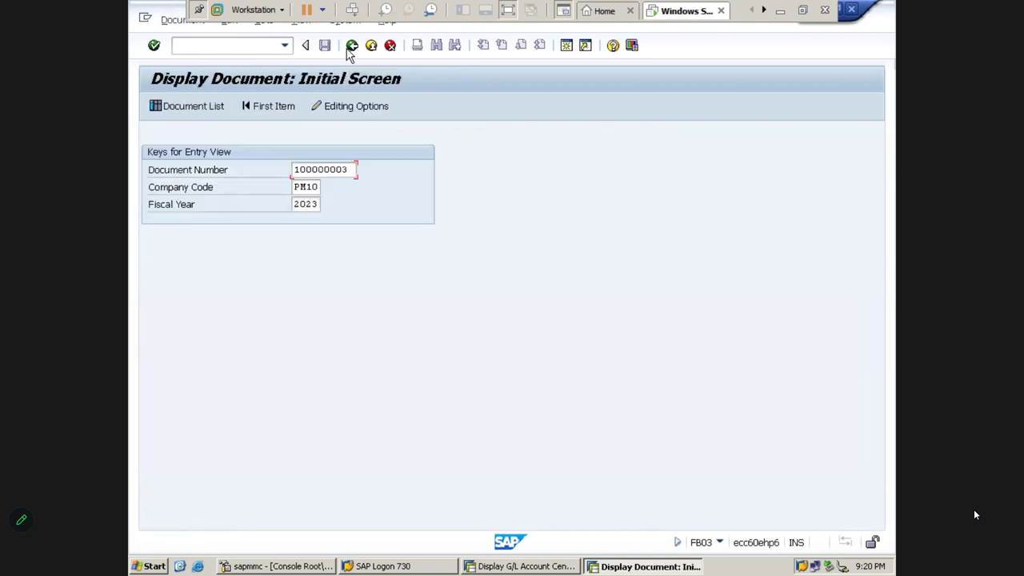
left_click(255, 45)
type("FB")
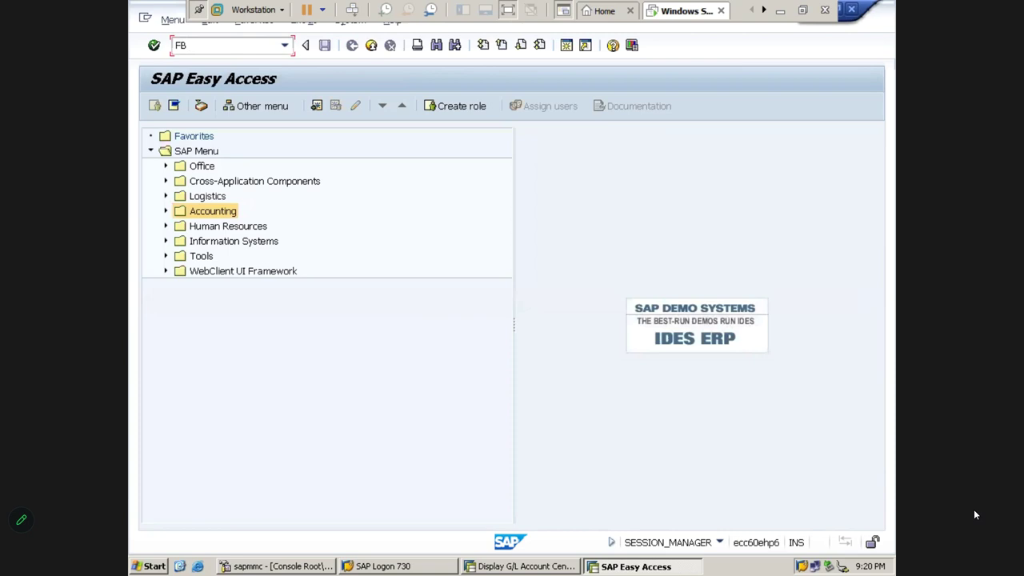
type("03")
key("Return")
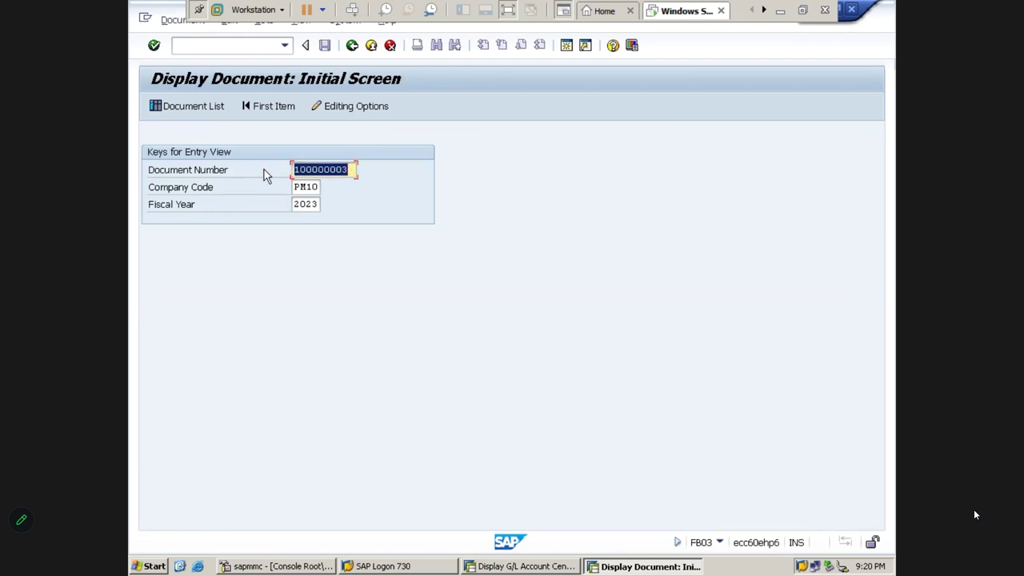
Display document 100000003 of company code PM10 for fiscal year 2023, and return to the initial screen.
left_click(306, 186)
left_click(302, 210)
left_click(322, 171)
left_click(299, 188)
left_click(304, 205)
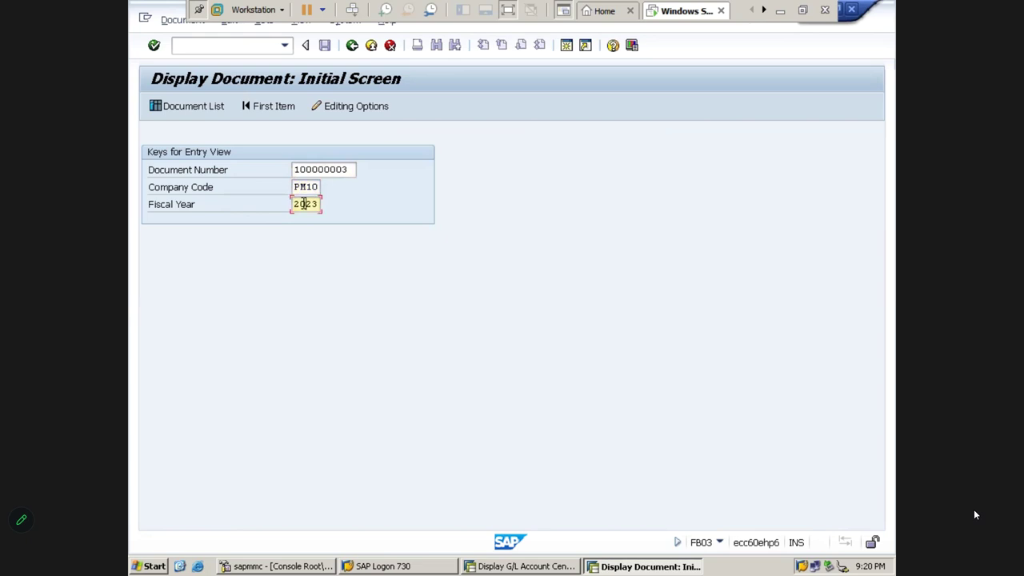
key("Return")
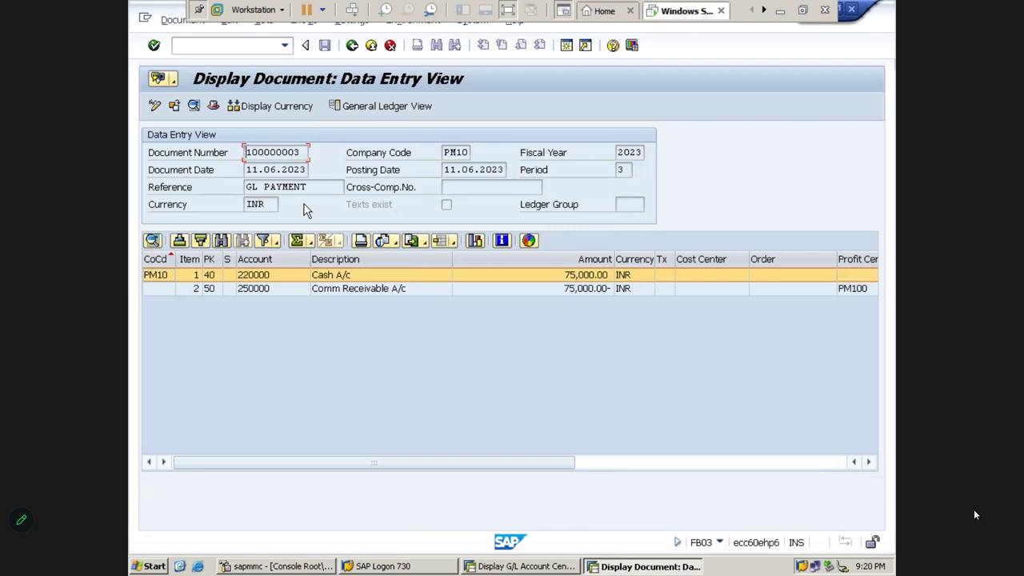
left_click(352, 46)
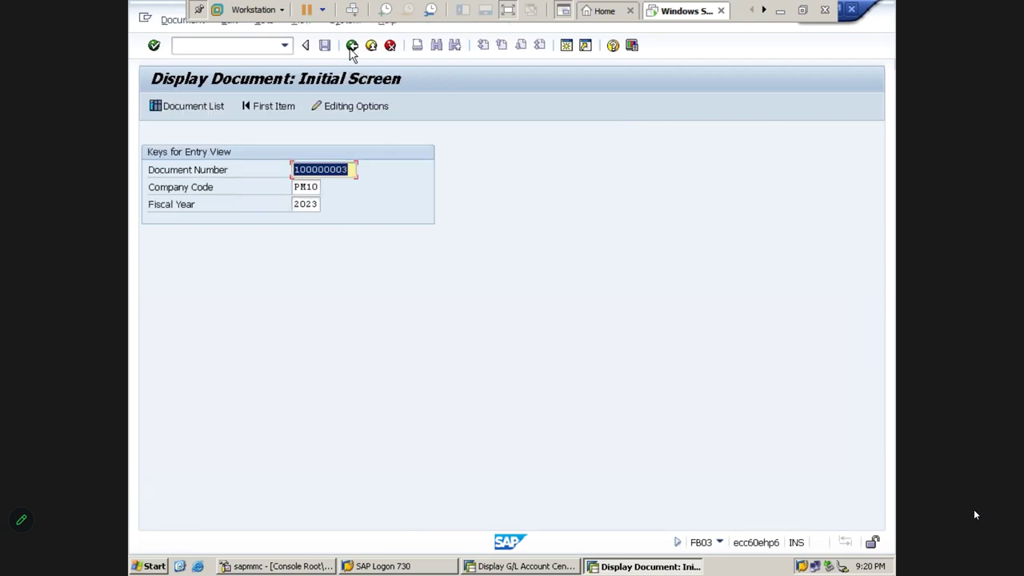
Remove the document number, keeping company code PM10 and fiscal year 2023, and generate the document list again.
key("Delete")
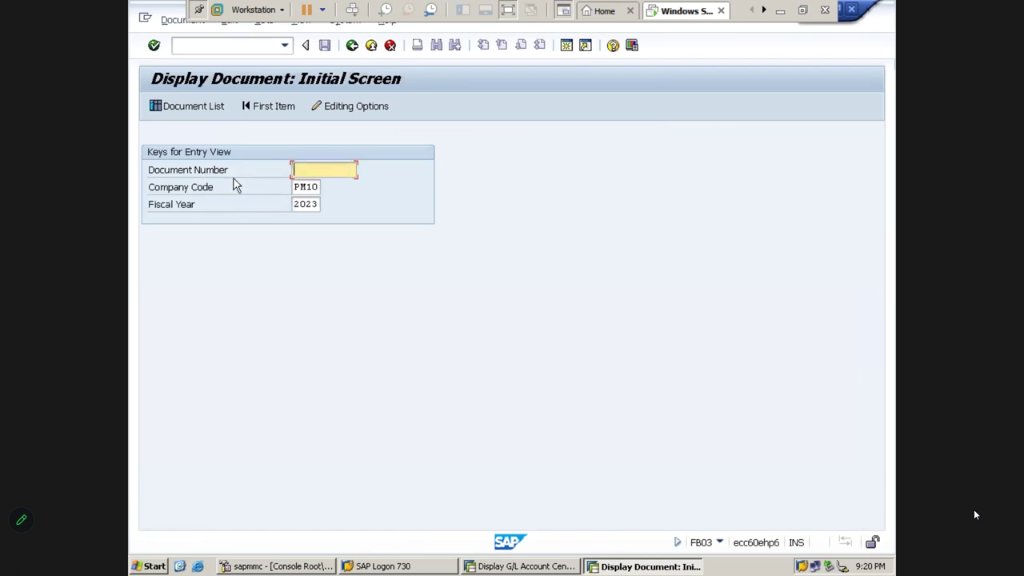
left_click(301, 190)
left_click(305, 205)
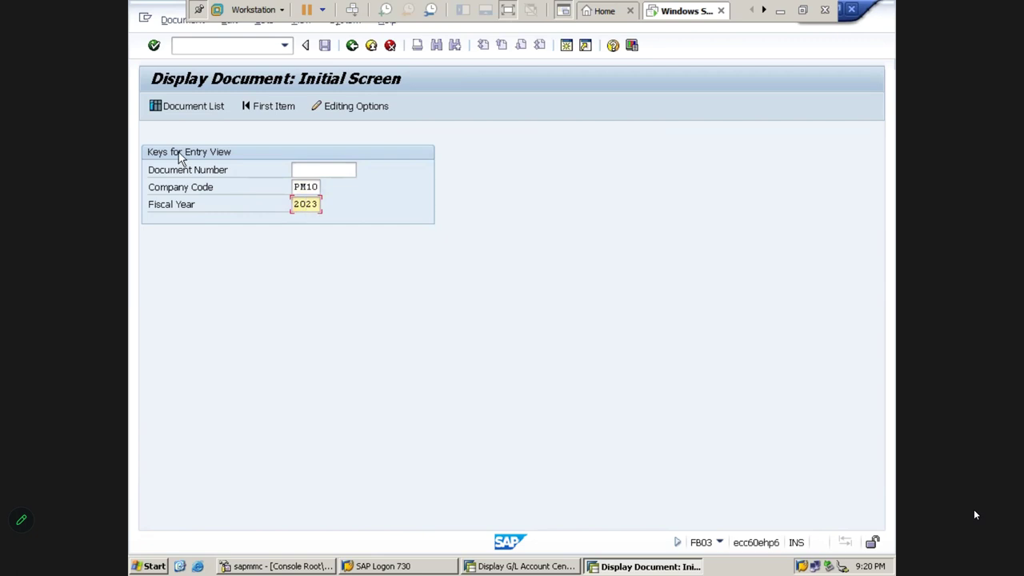
left_click(184, 108)
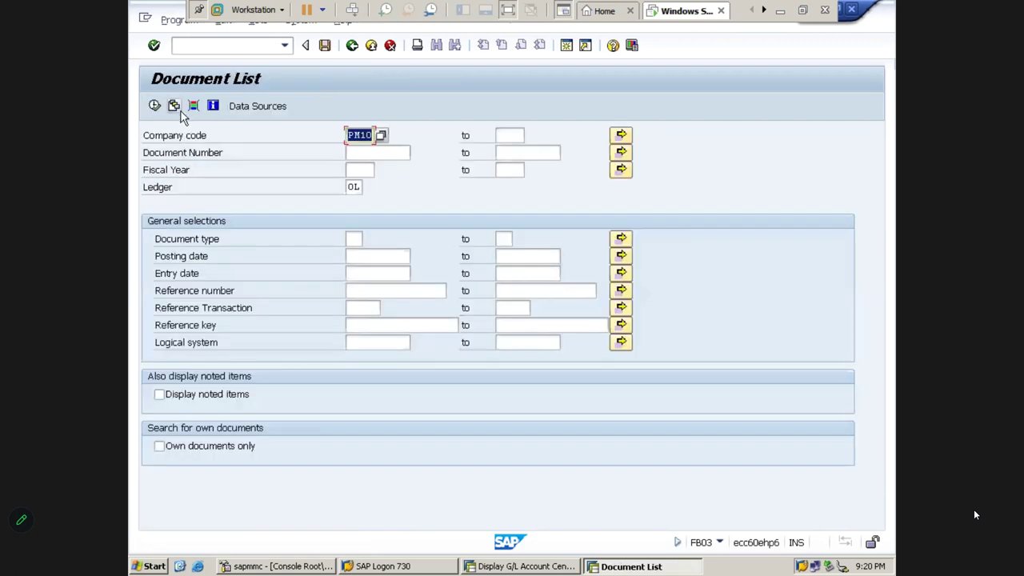
left_click(155, 107)
left_click(155, 107)
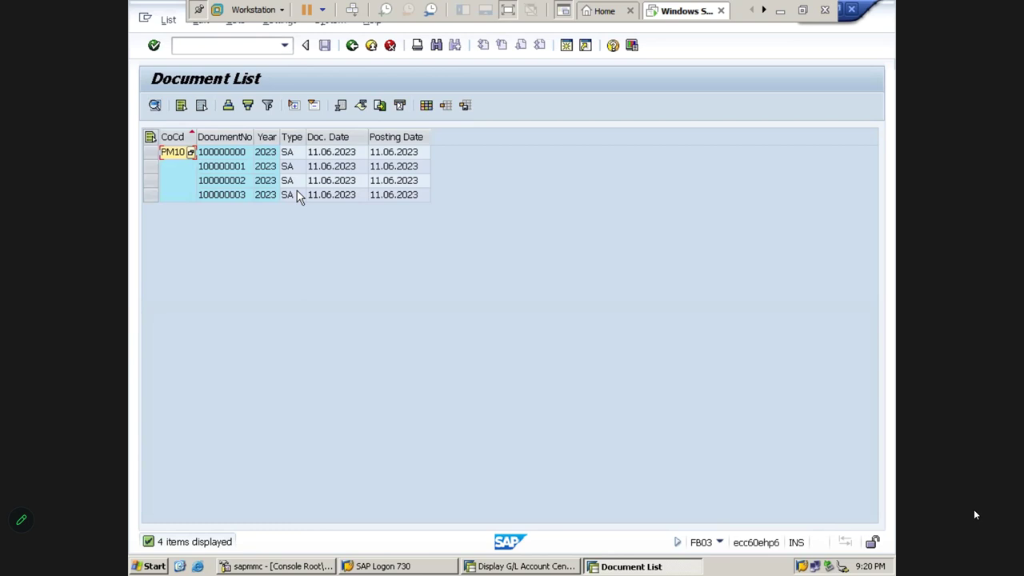
Change the document list layout to add the User name column to the displayed columns.
left_click(428, 112)
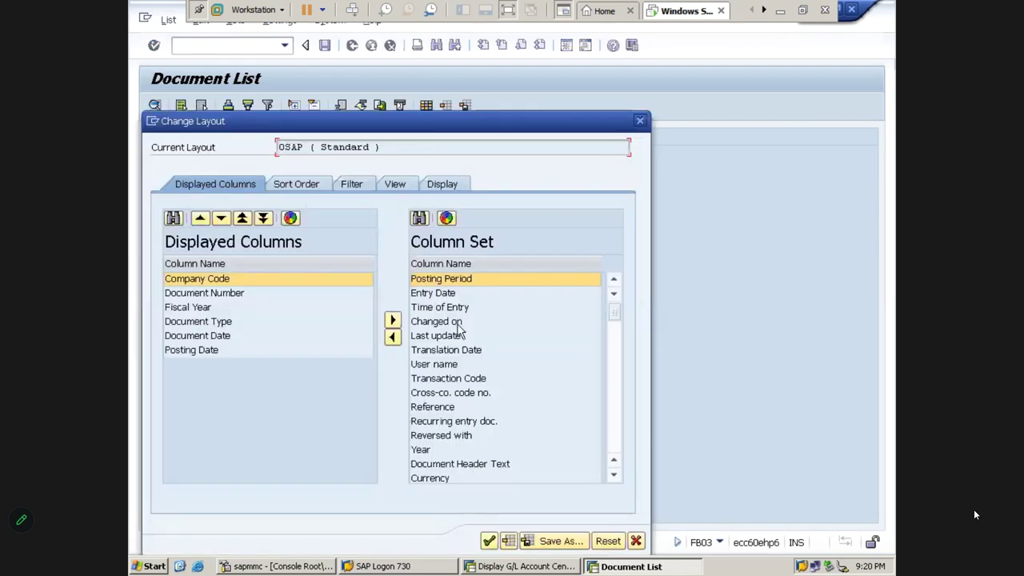
left_click(440, 380)
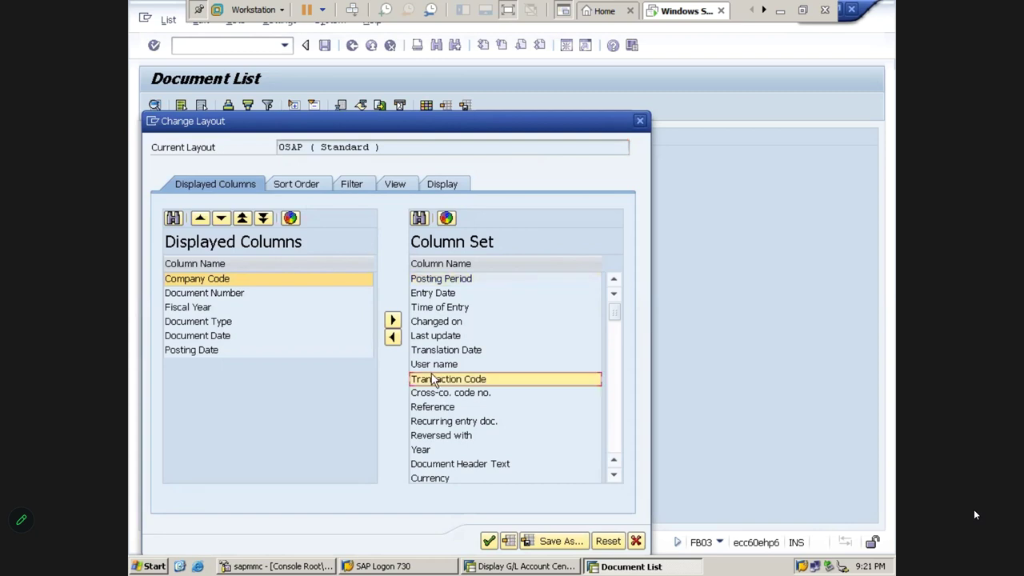
left_click(426, 365)
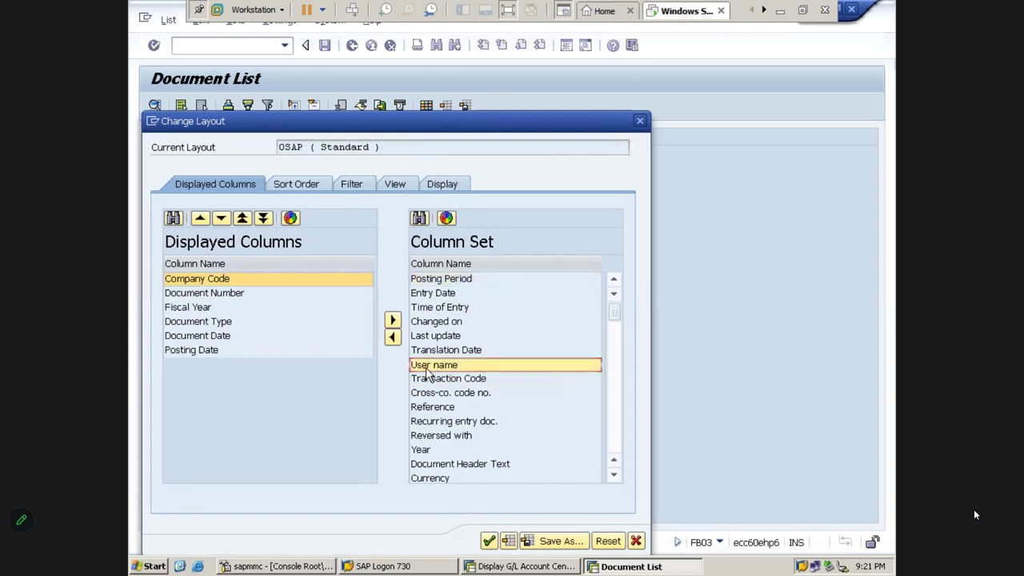
left_click(392, 337)
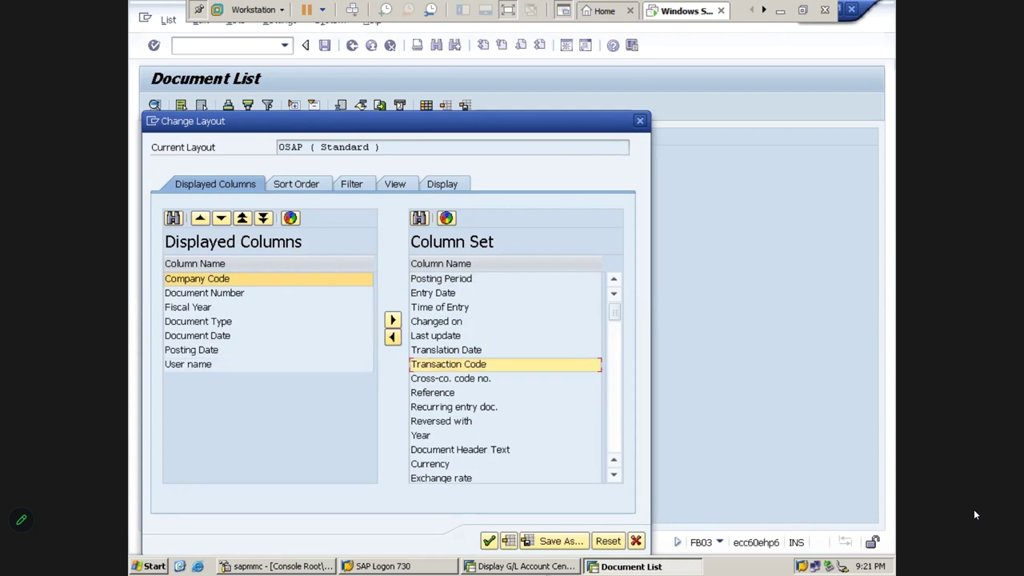
left_click(489, 541)
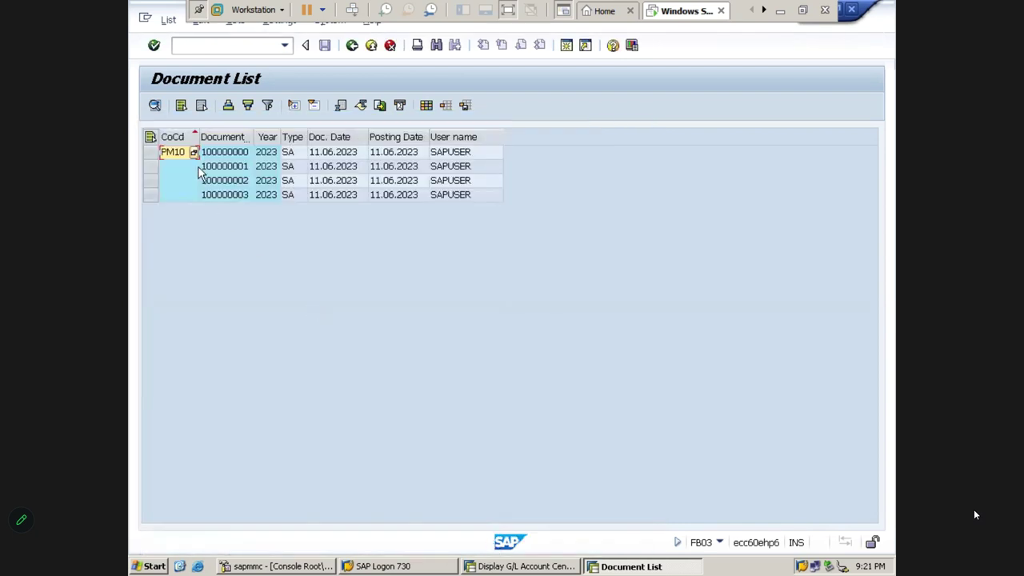
Examine the User name entries for the listed documents, and go back to the FB03 initial screen.
left_click(226, 166)
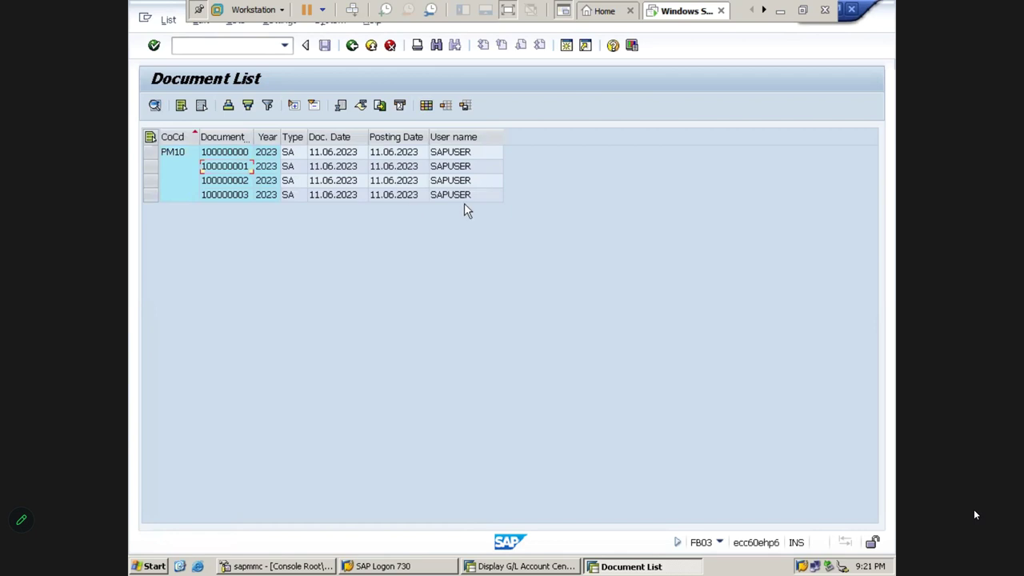
left_click(464, 137)
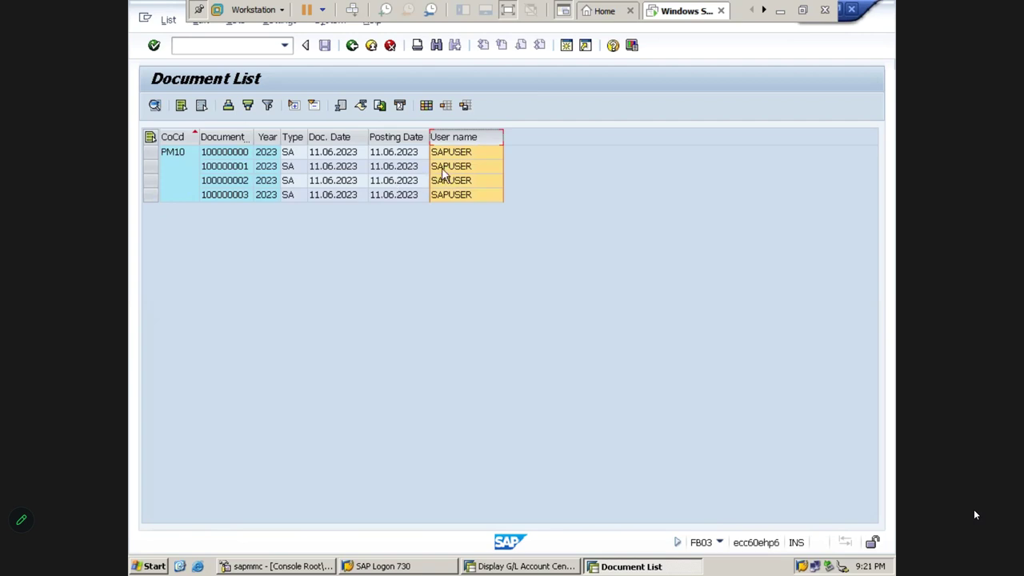
left_click(446, 165)
left_click(445, 156)
left_click(448, 168)
left_click(449, 199)
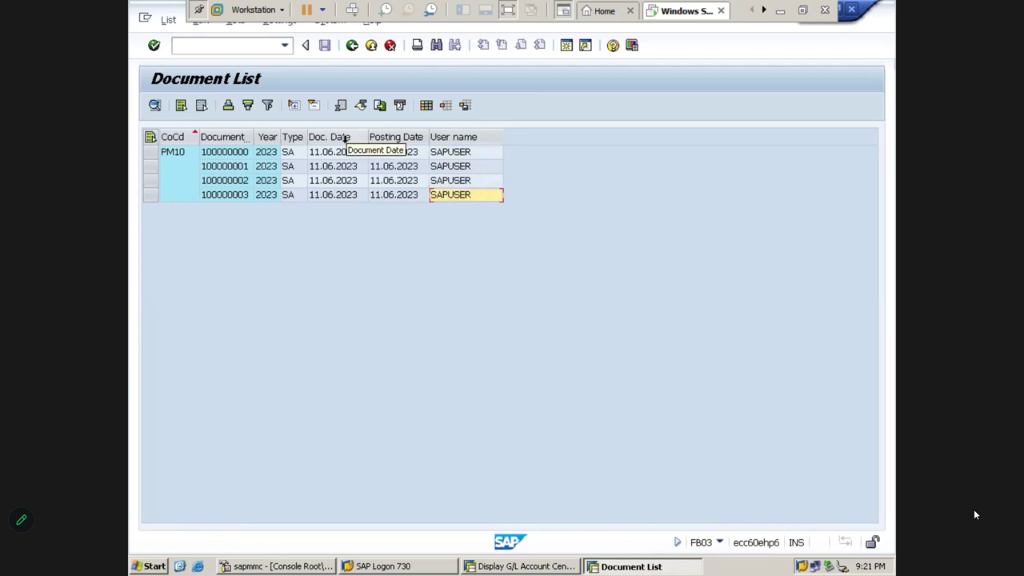
left_click(445, 167)
left_click(221, 166)
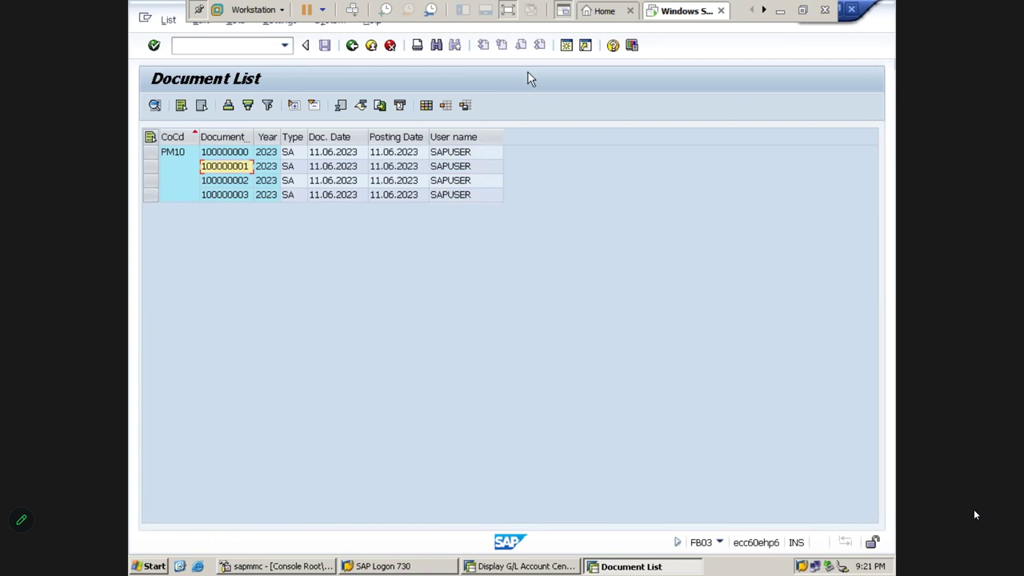
left_click(351, 46)
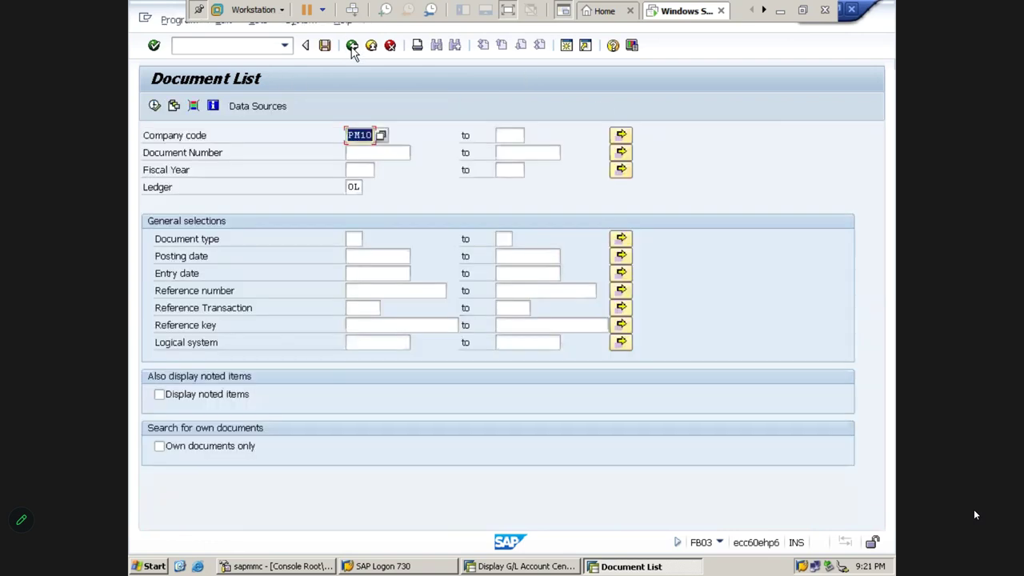
left_click(351, 46)
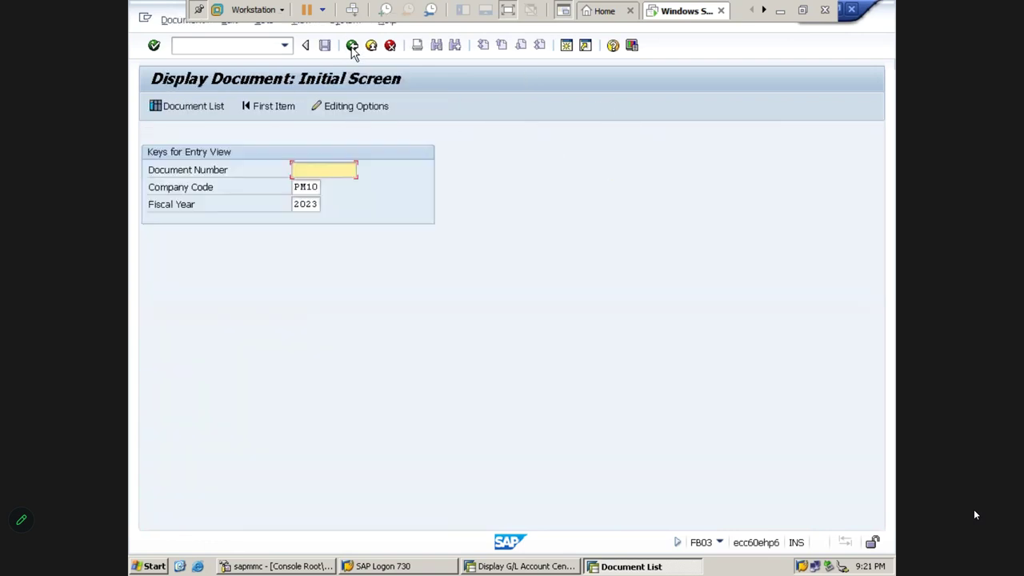
Leave FB03, switch to the Excel notes, and examine the second GL Incoming Payment entry and its F-06 code.
left_click(352, 46)
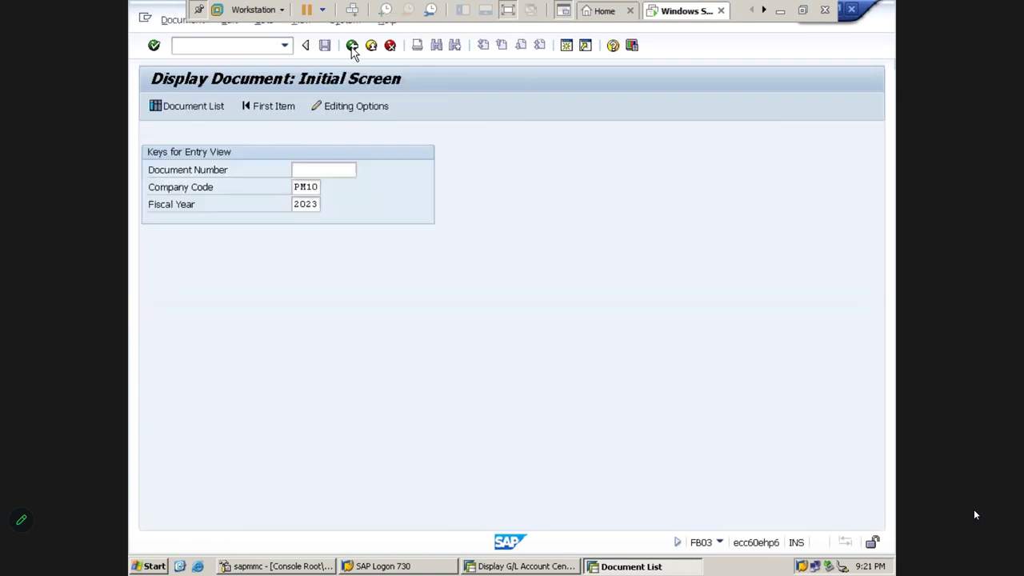
left_click(781, 12)
key("Left")
key("Left")
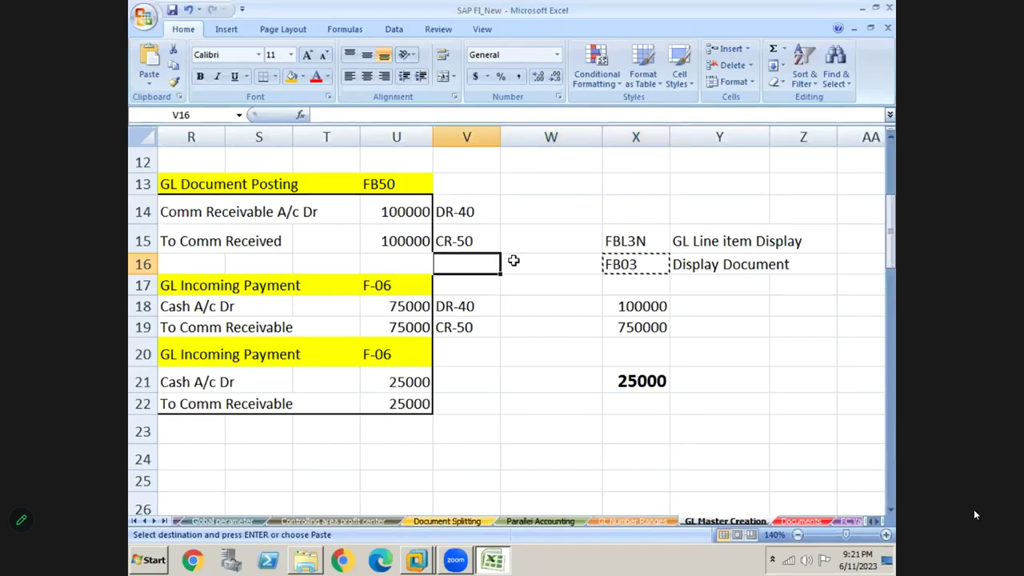
key("Left")
key("Left")
key("Left")
key("Left")
key("Left")
key("Left")
key("Down")
key("Down")
key("Down")
key("Down")
key("Down")
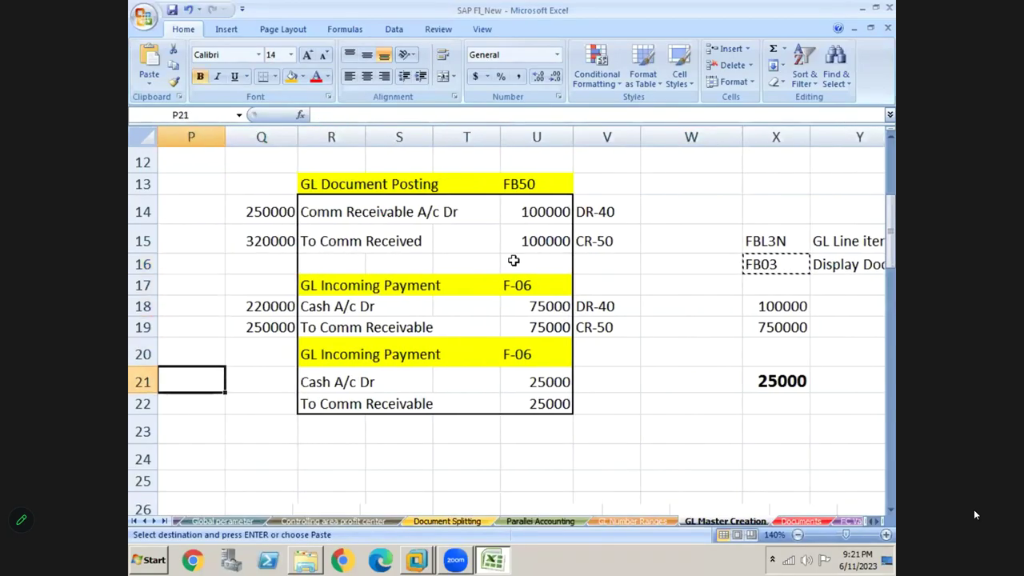
key("Right")
key("Right")
key("Right")
key("Up")
key("Left")
key("Right")
key("Left")
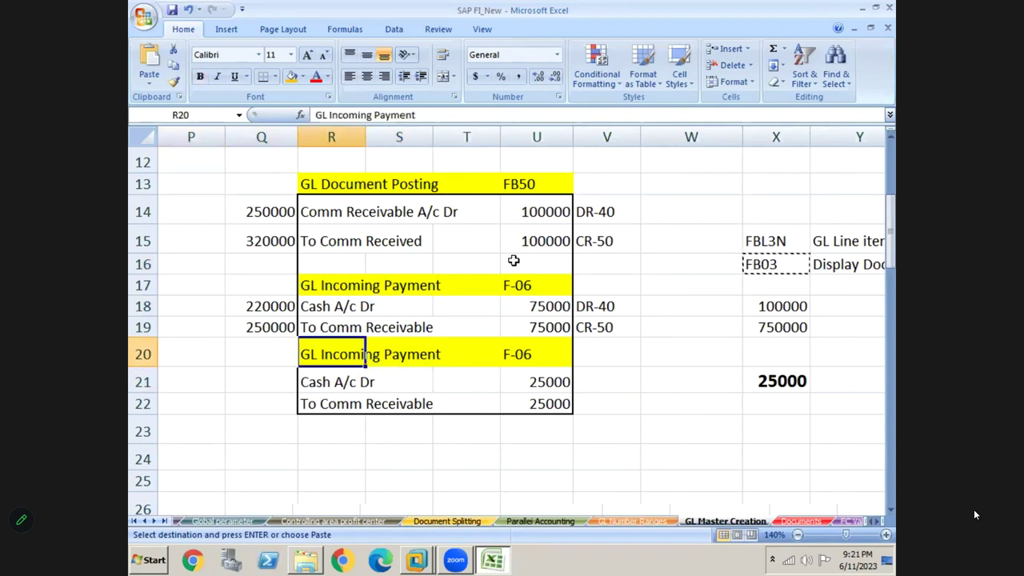
key("Right")
key("Right")
key("Right")
left_click(533, 383)
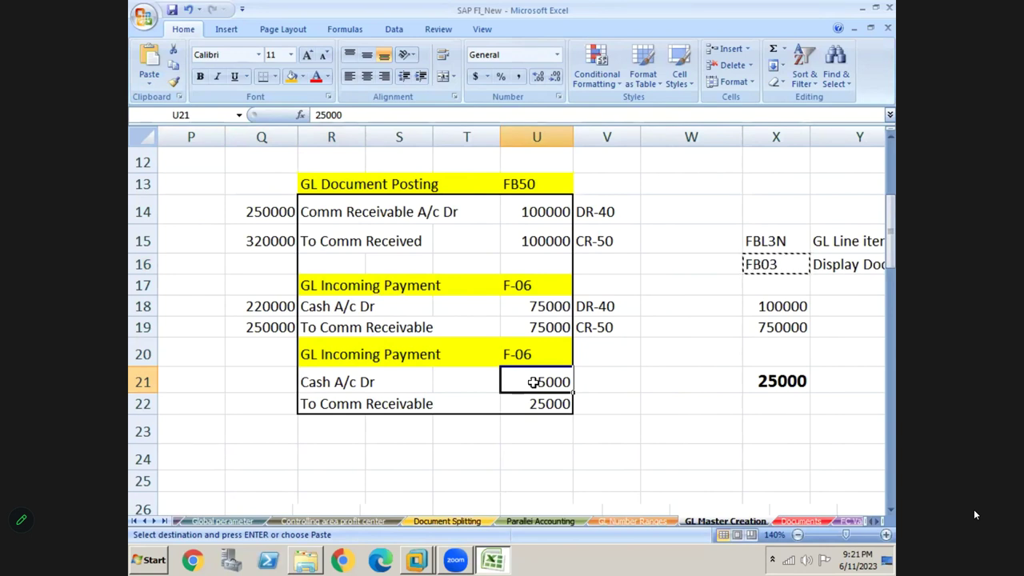
key("Up")
key("Left")
key("Left")
key("Left")
key("Right")
key("Right")
key("Right")
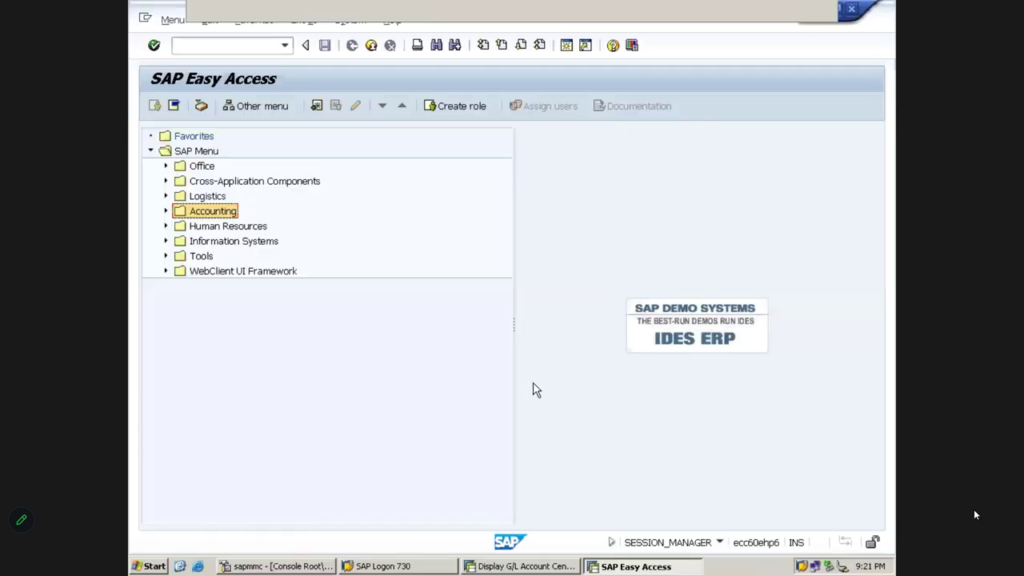
Start transaction F-06 in SAP and enter document date 11.06.2023 and document type SA.
left_click(229, 46)
type("F-06")
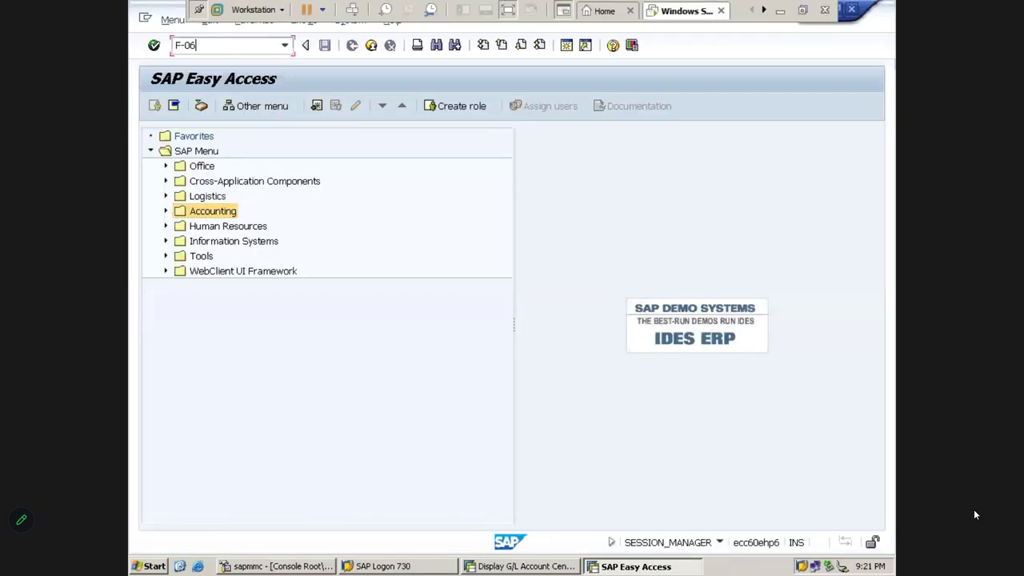
key("Return")
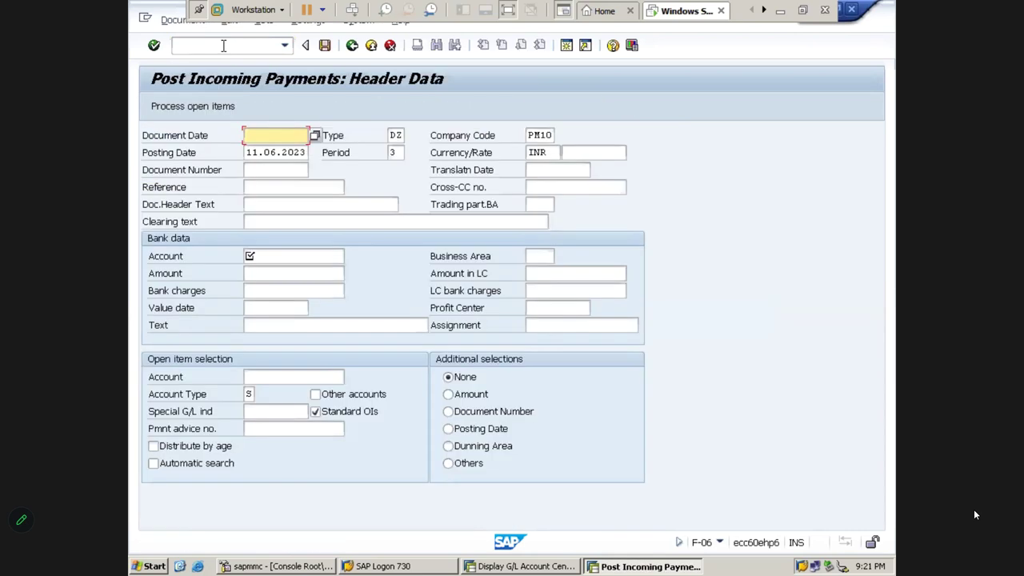
type("11.06.2023")
key("Tab")
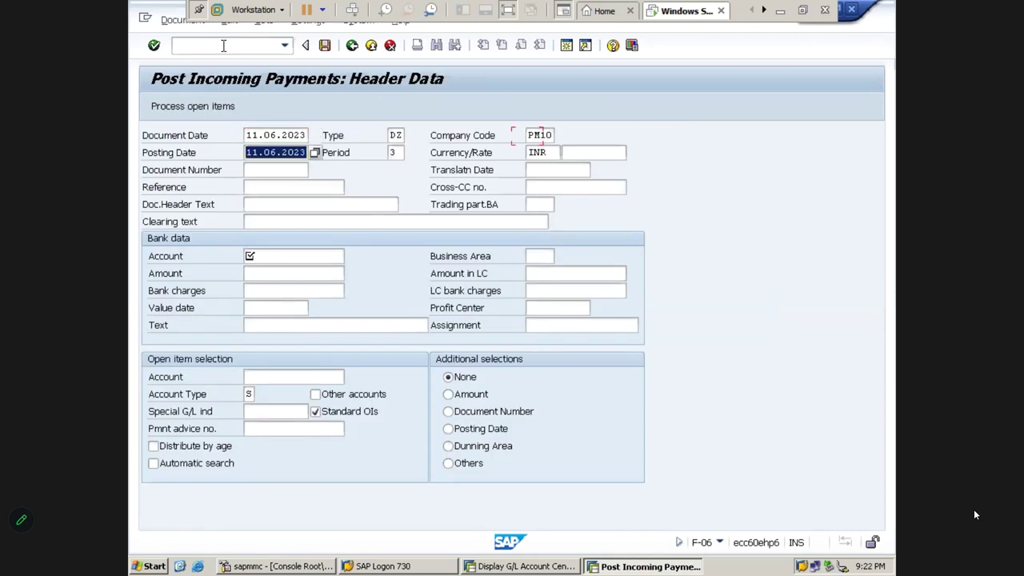
key("shift+Tab")
key("shift+Tab")
type("SA")
key("Tab")
key("Tab")
key("Tab")
key("Tab")
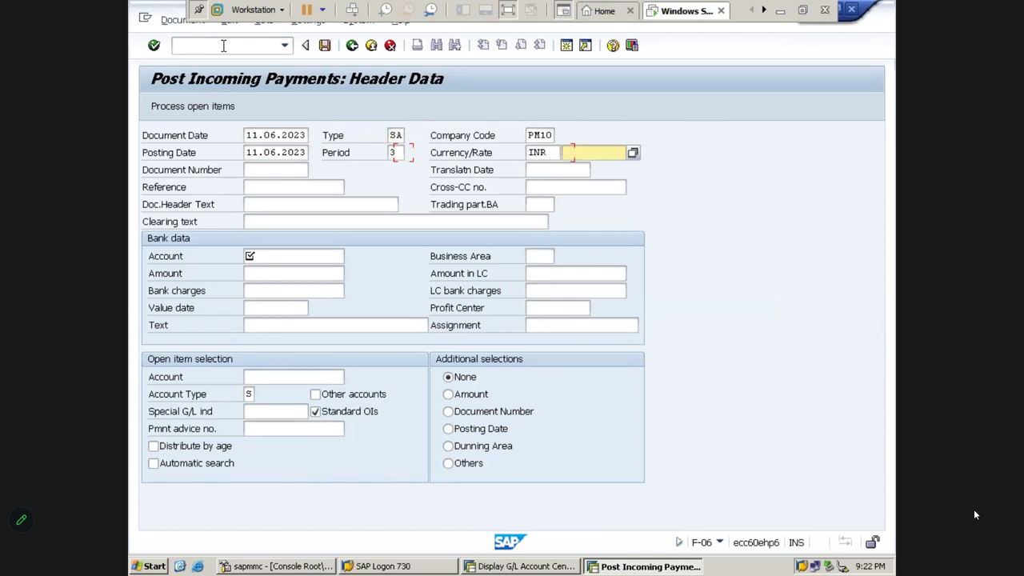
Enter GL PAYMENT as the reference in the incoming payment header.
key("Tab")
key("Tab")
key("Down")
key("Return")
key("Tab")
key("Tab")
key("Tab")
key("Tab")
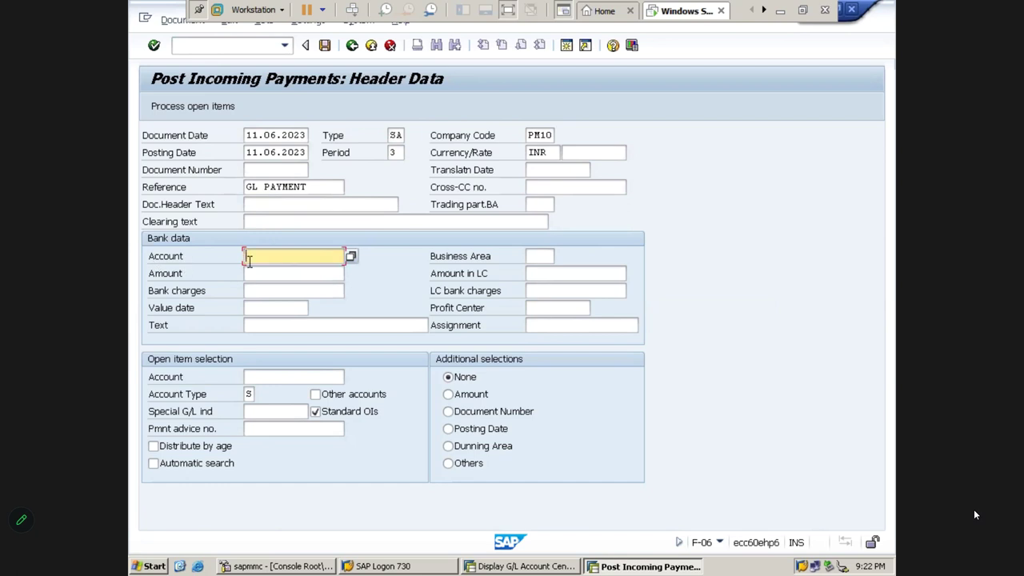
Fill the bank data with G/L account 220000 and amount 25000.
type("220000")
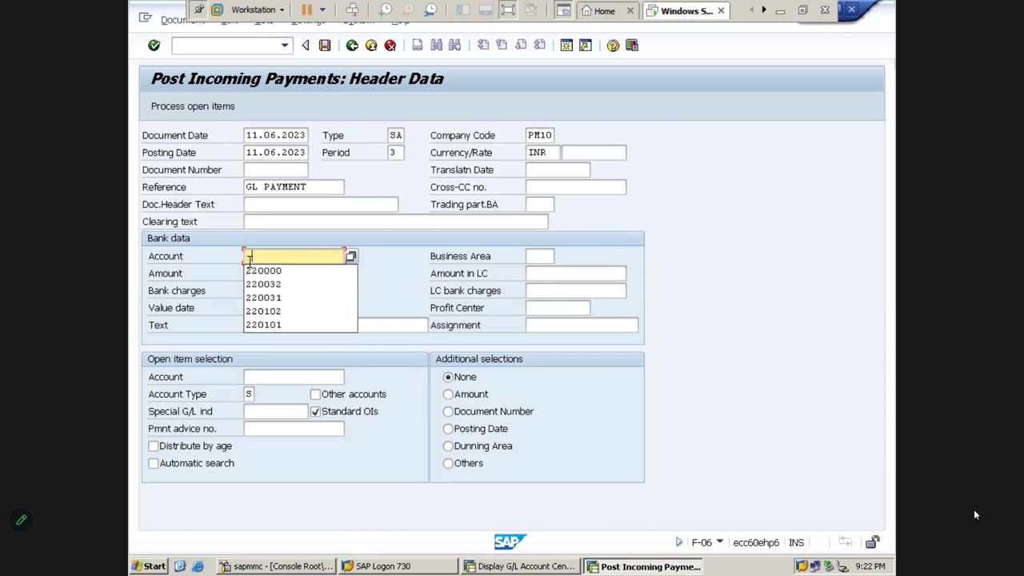
key("Tab")
key("Tab")
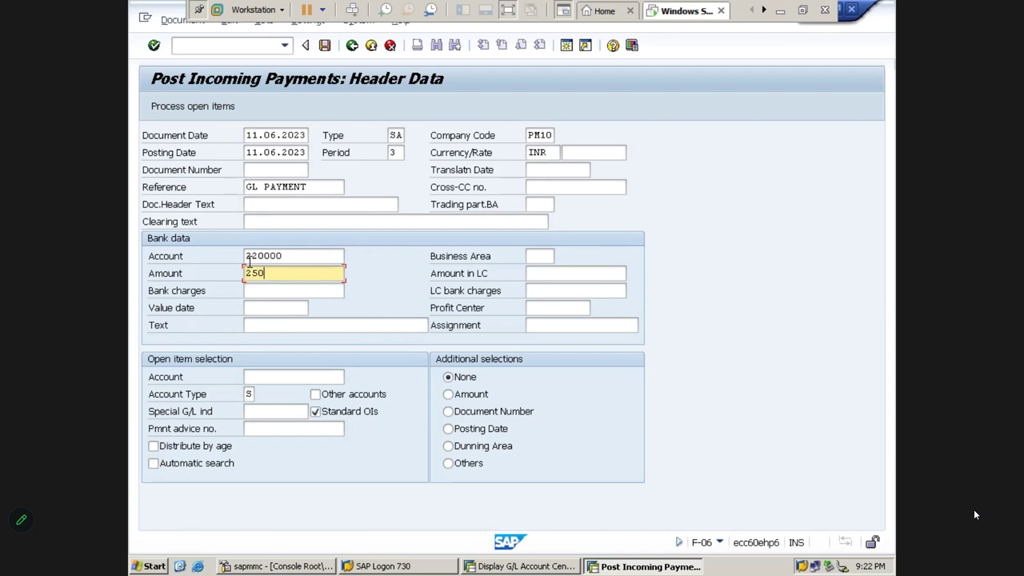
key("Tab")
key("Tab")
key("Tab")
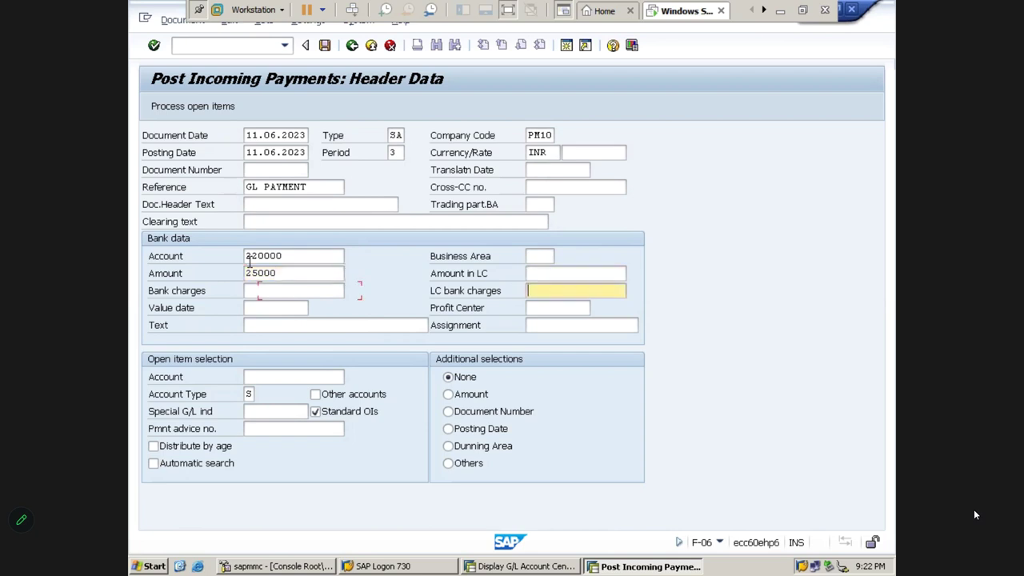
Select G/L account 250000 for the open item selection and process its open items.
left_click(264, 377)
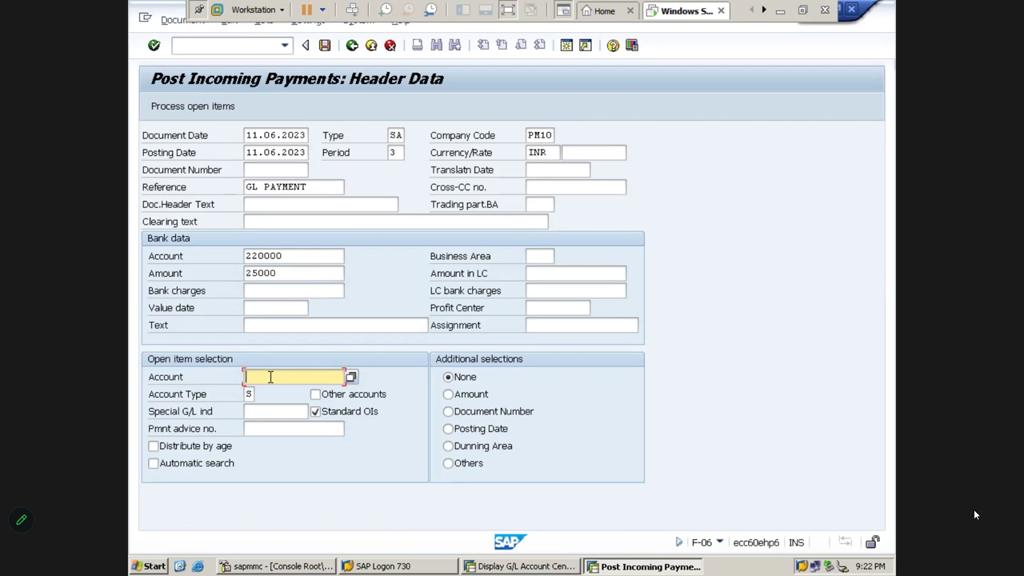
left_click(271, 377)
key("Down")
key("Tab")
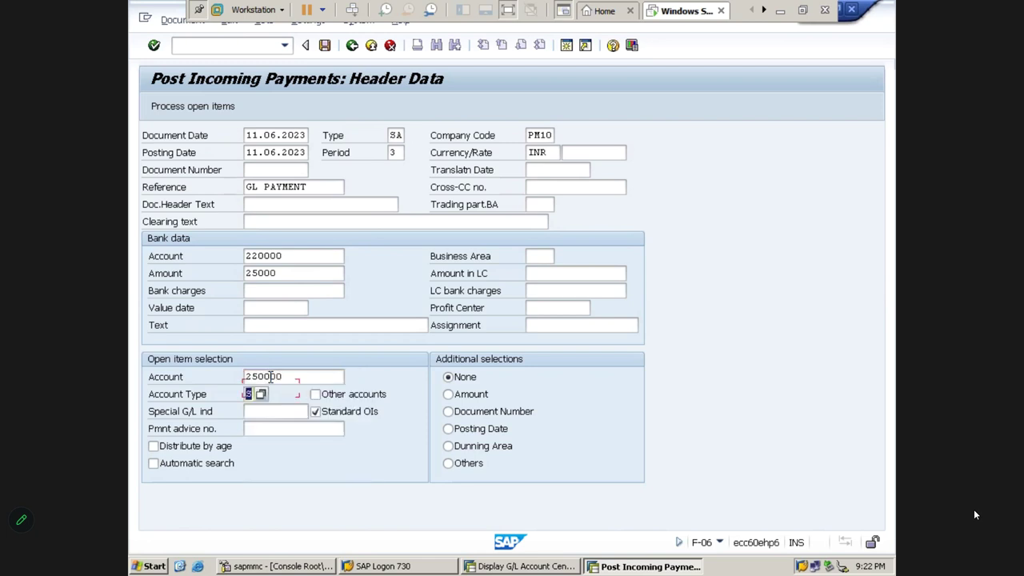
left_click(200, 112)
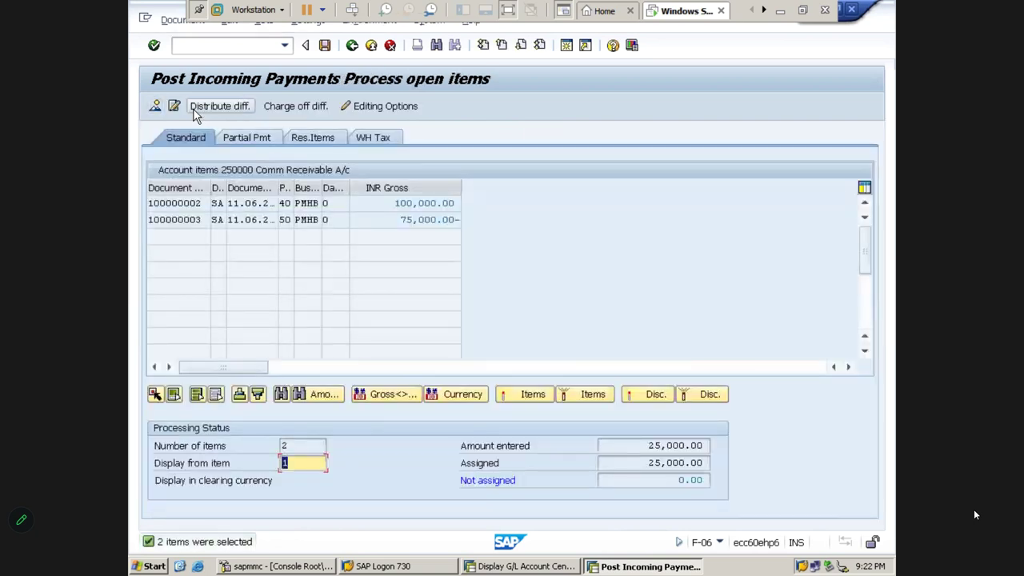
Check the gross amounts of both open items against the entered, assigned and not assigned amounts.
left_click_drag(390, 203, 497, 201)
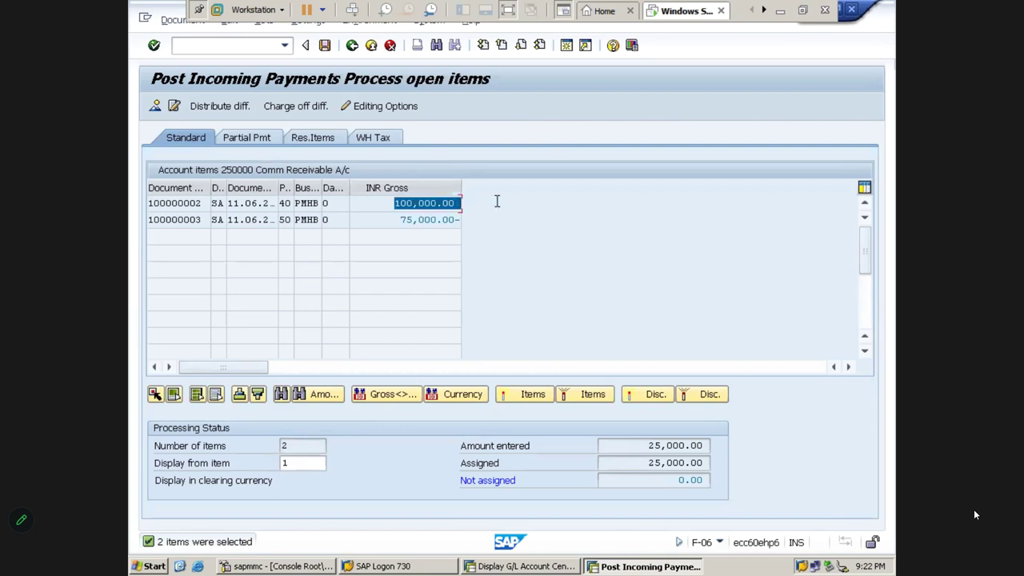
left_click(414, 218)
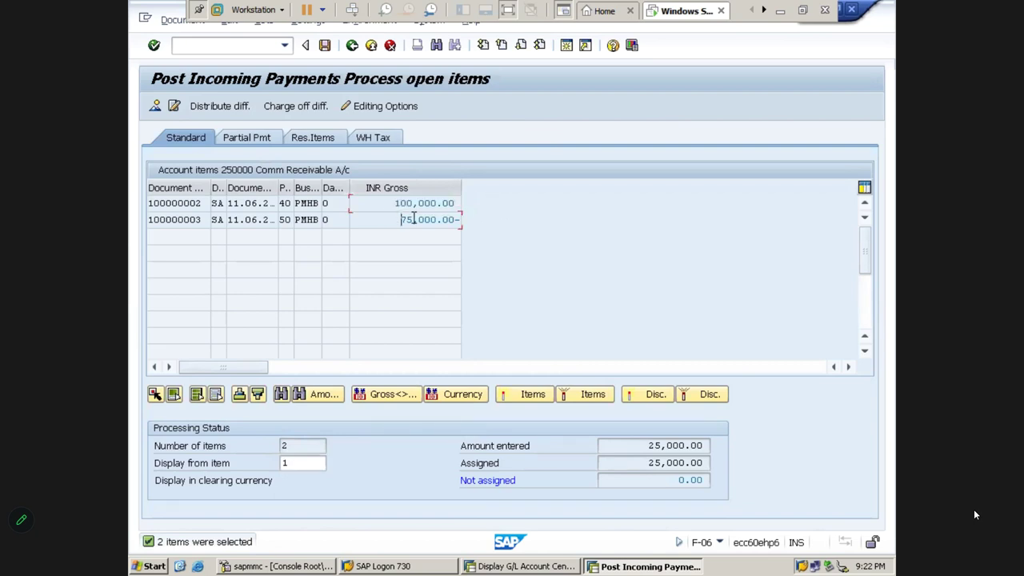
left_click_drag(414, 219, 560, 214)
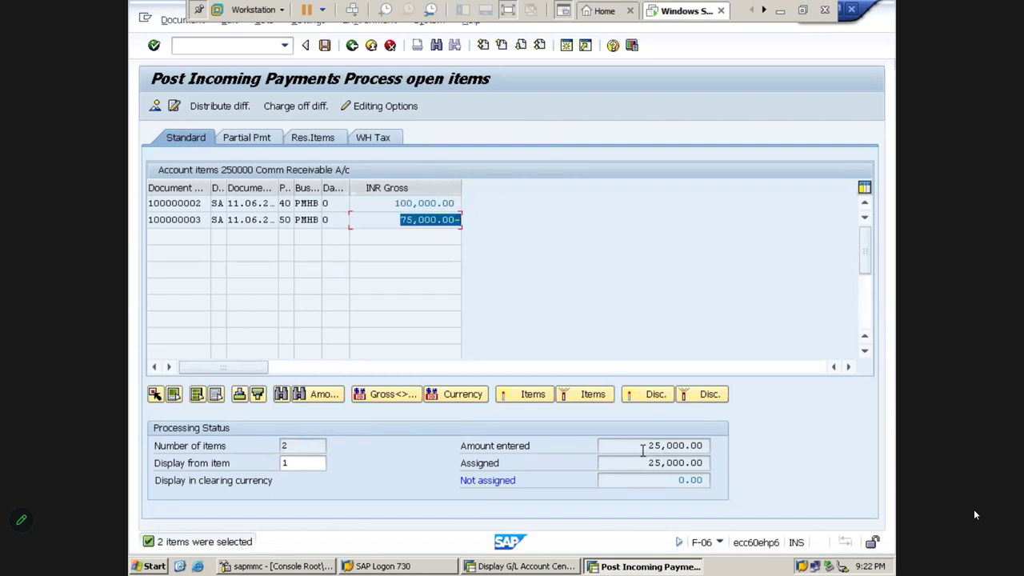
left_click_drag(650, 445, 737, 442)
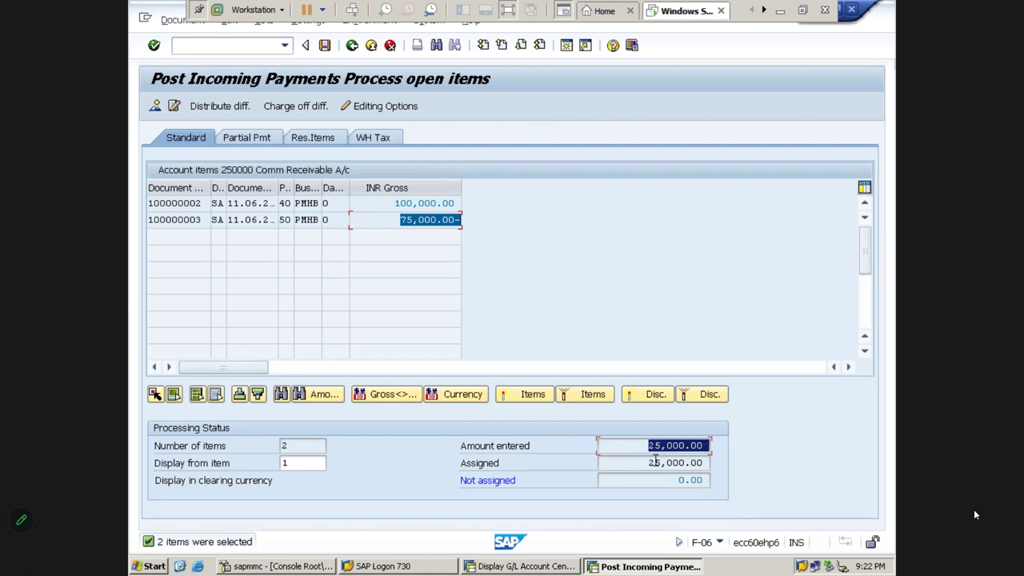
left_click_drag(650, 462, 831, 463)
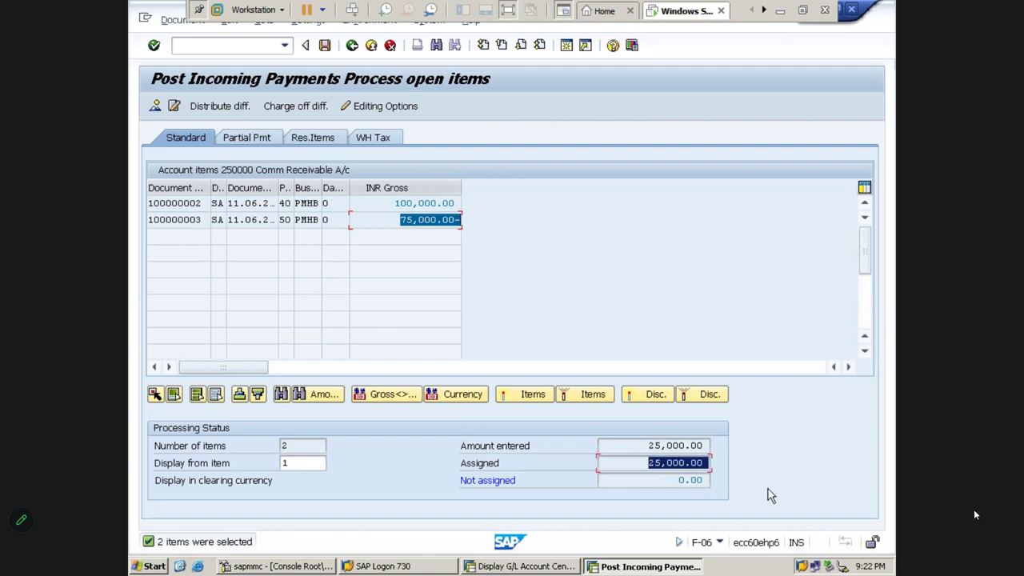
left_click_drag(667, 482, 748, 482)
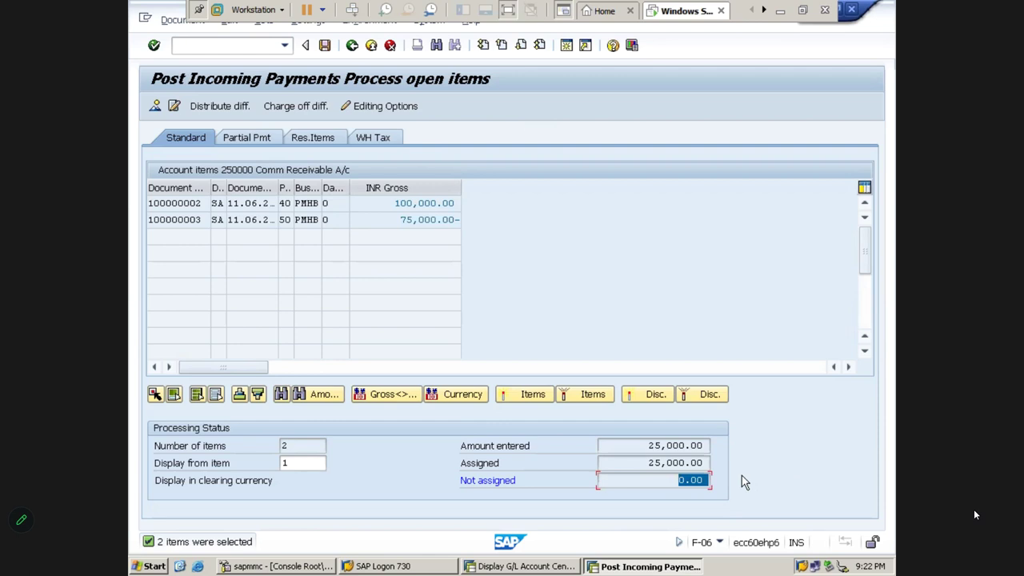
Simulate and post the incoming payment document, and display the posted document.
left_click(172, 22)
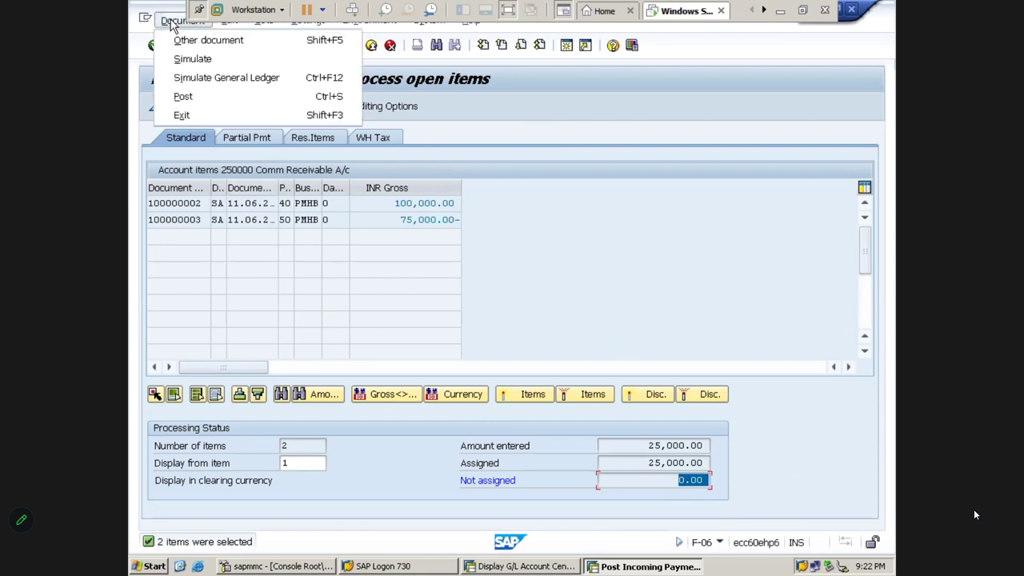
left_click(197, 56)
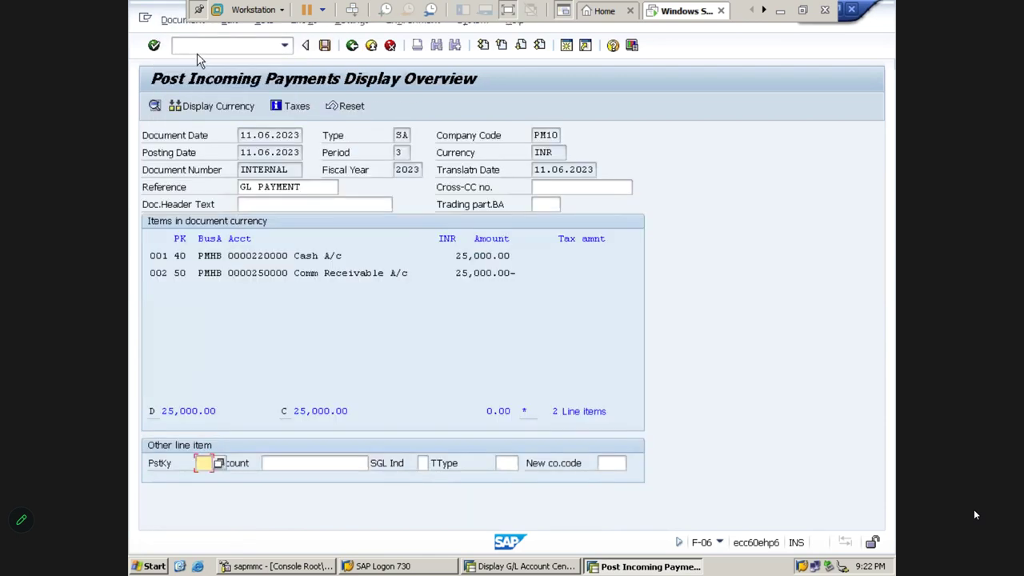
left_click(324, 47)
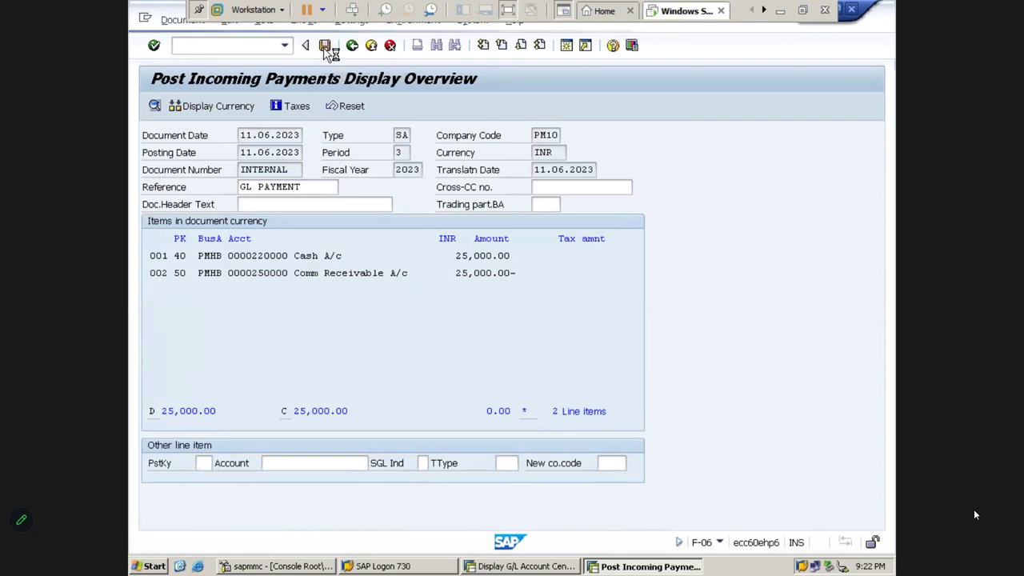
left_click(183, 20)
left_click(189, 77)
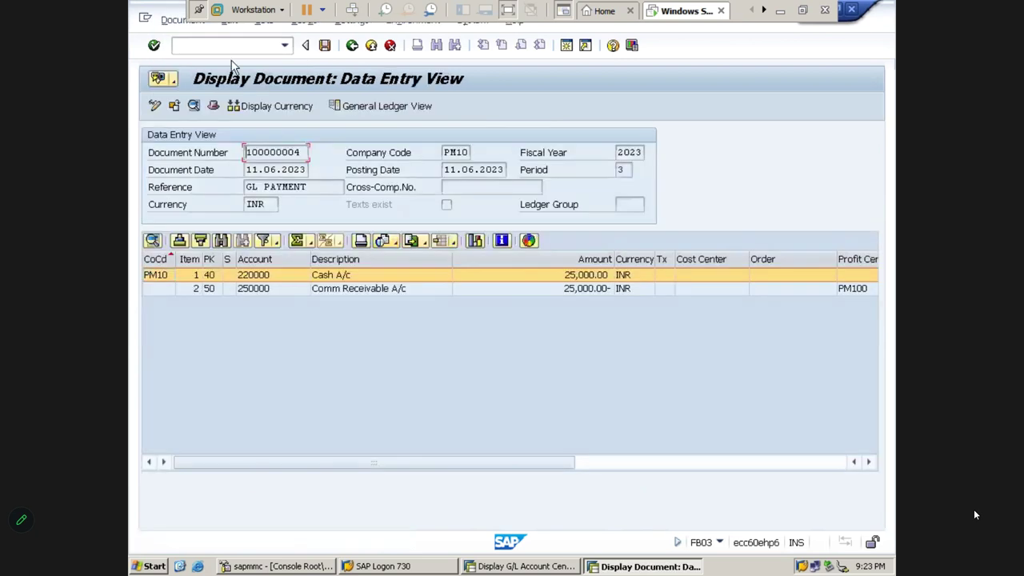
Start transaction FBL3N and select Comm Receivable A/c 250000 of company code PM10 through the G/L account search.
type("n")
key("Return")
type("FBL3N")
key("Return")
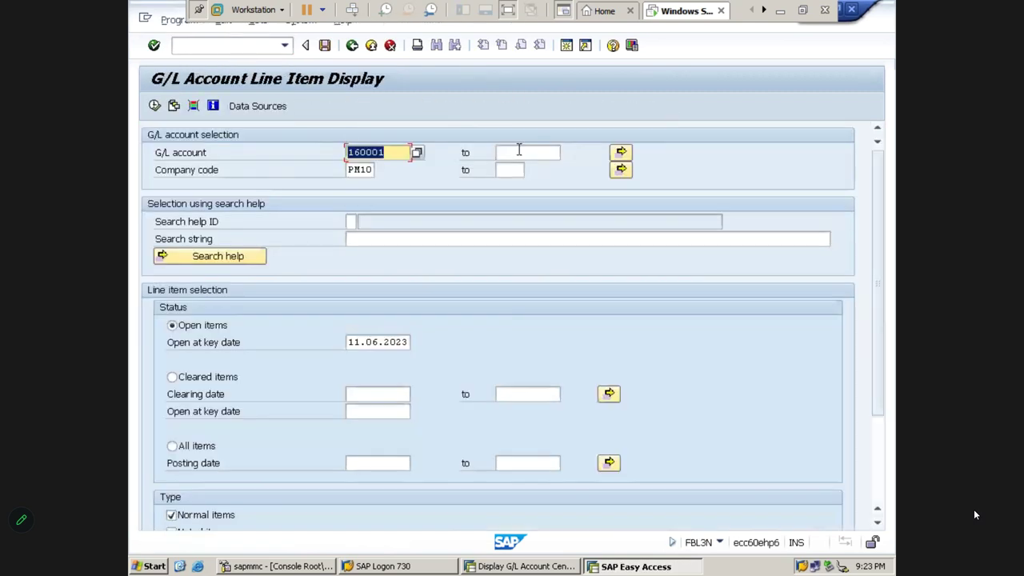
key("BackSpace")
left_click(417, 153)
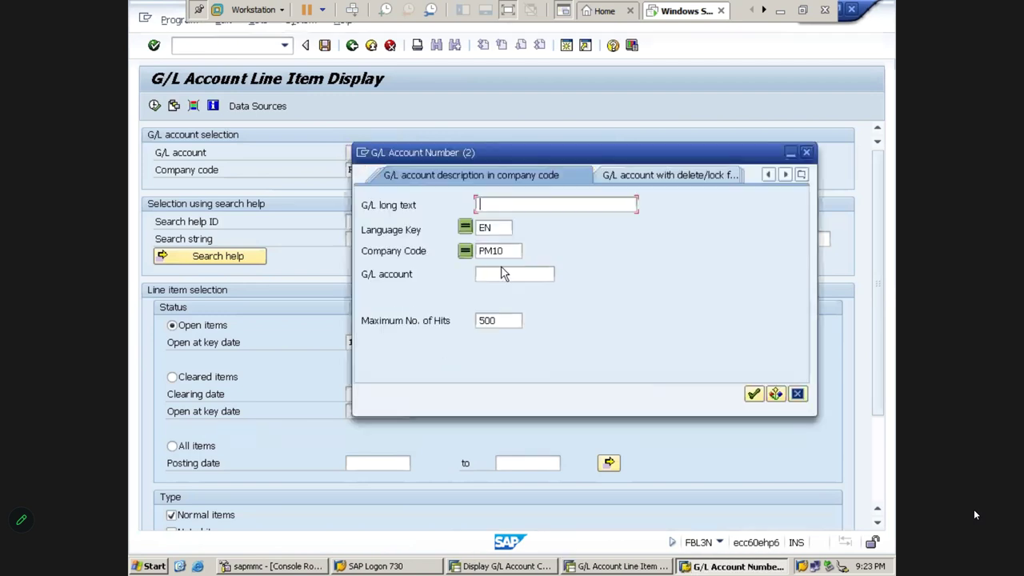
left_click(497, 273)
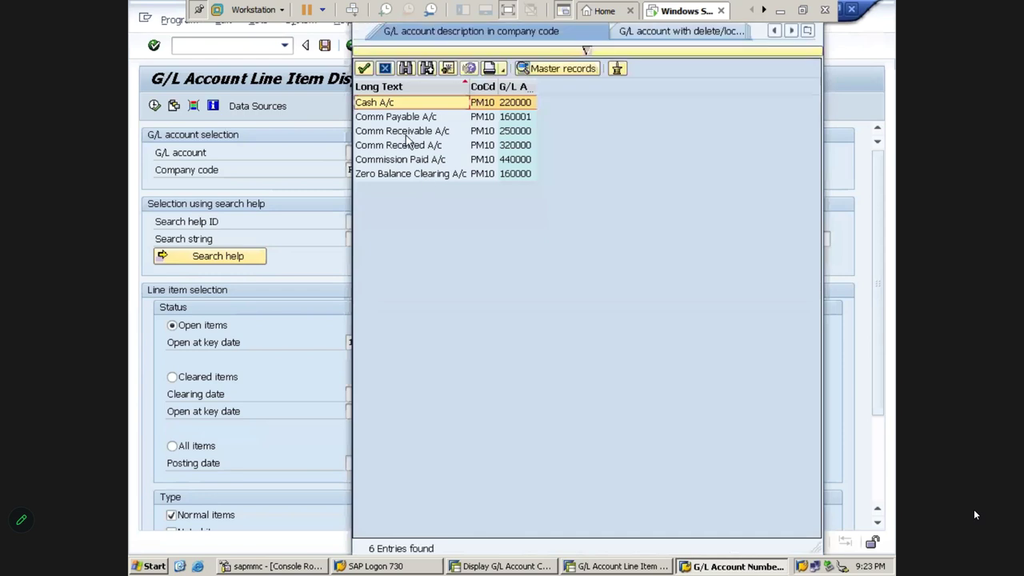
double_click(406, 132)
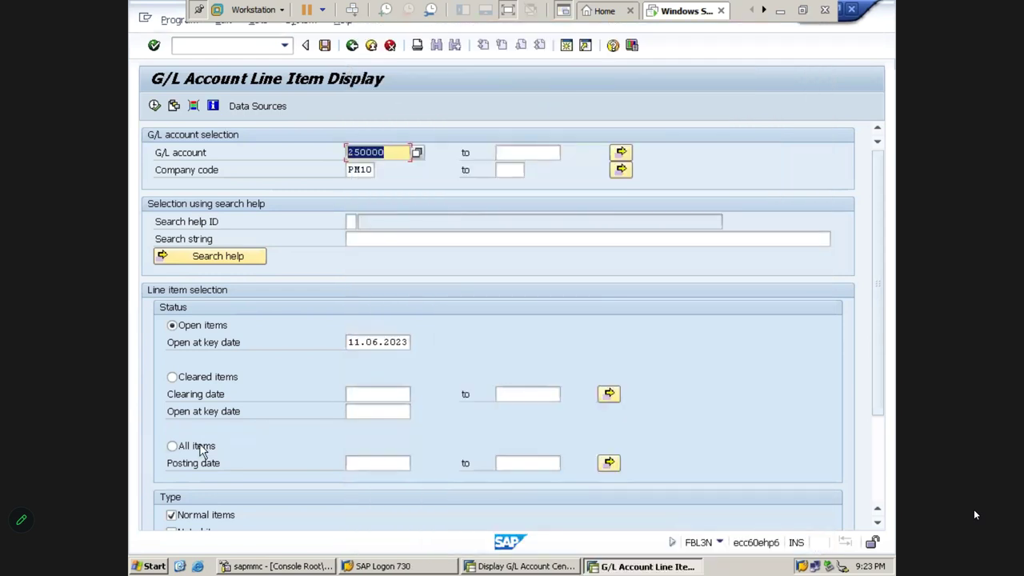
Display all items of the Comm Receivable account and check the account total.
left_click(202, 449)
left_click(156, 106)
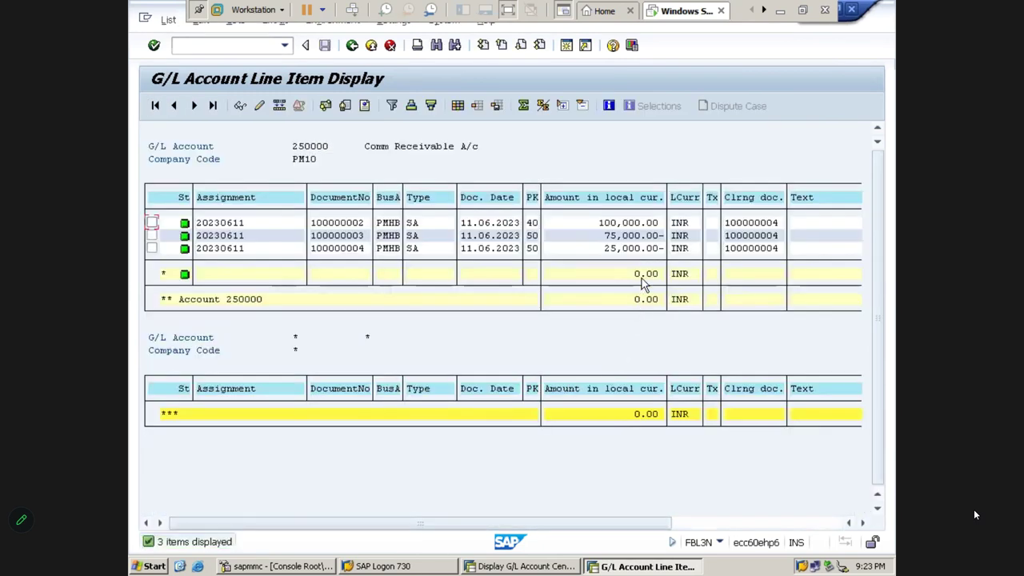
left_click(648, 298)
Return to the selection screen and run the line item display for open items only, at key date 11.06.2023.
left_click(352, 46)
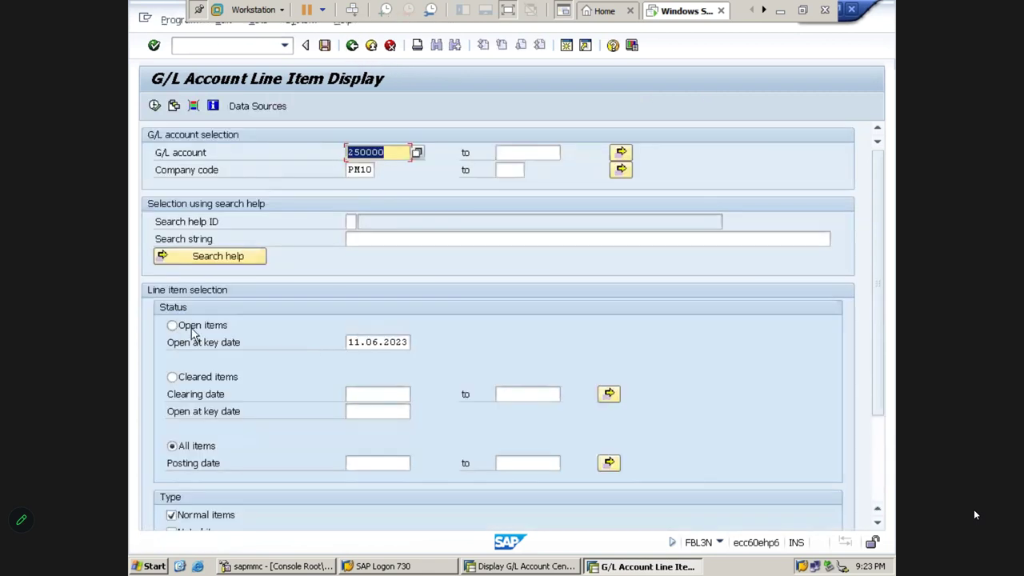
left_click(191, 329)
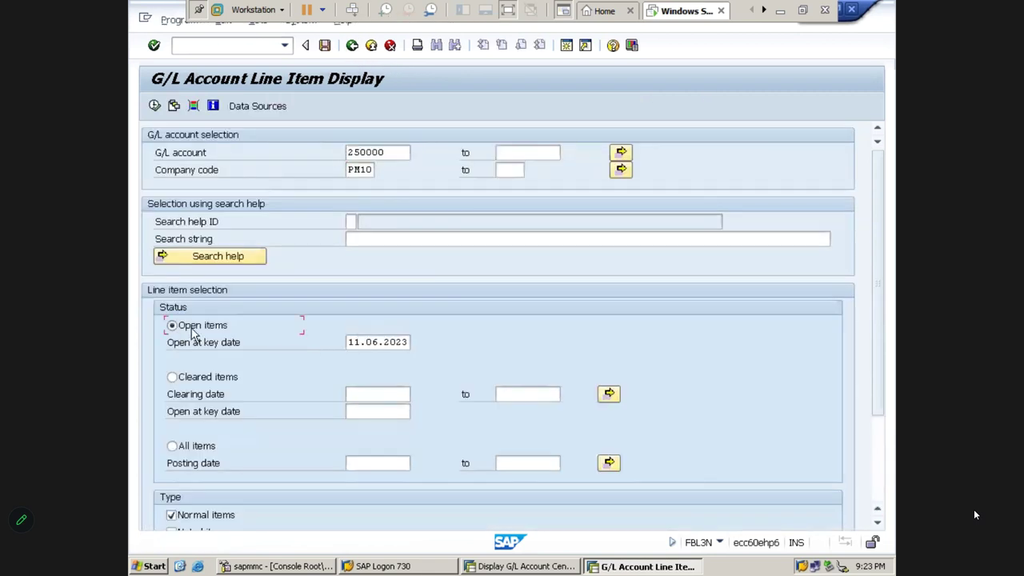
left_click(155, 106)
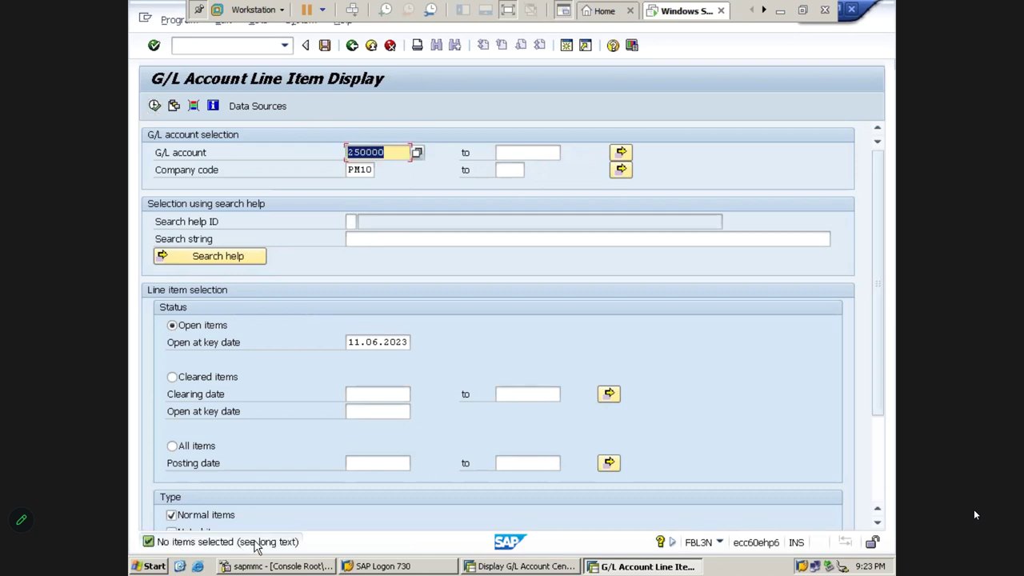
Run the line item display of account 250000 in company code PM10 for cleared items, and again for all items.
left_click(214, 377)
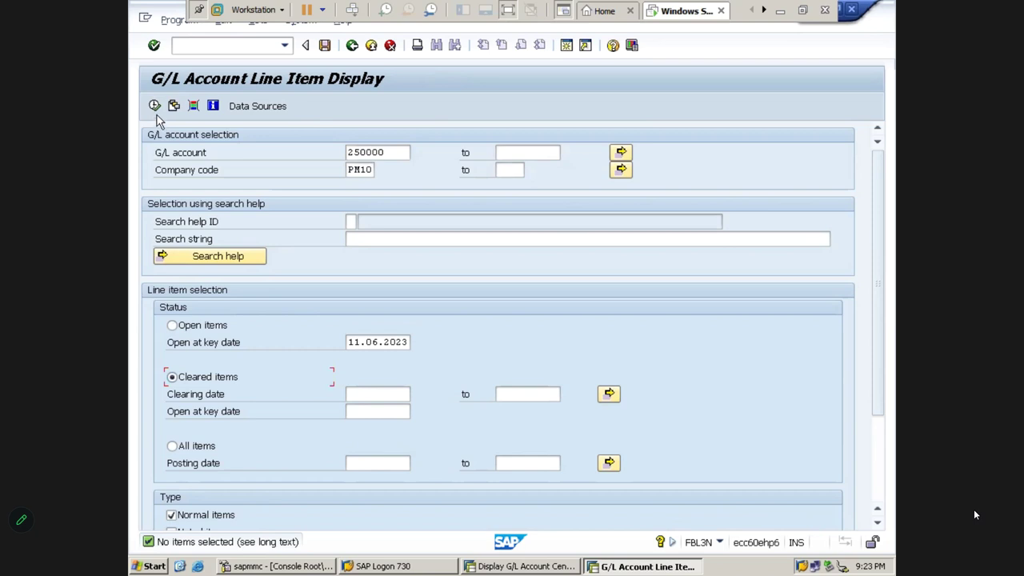
left_click(154, 105)
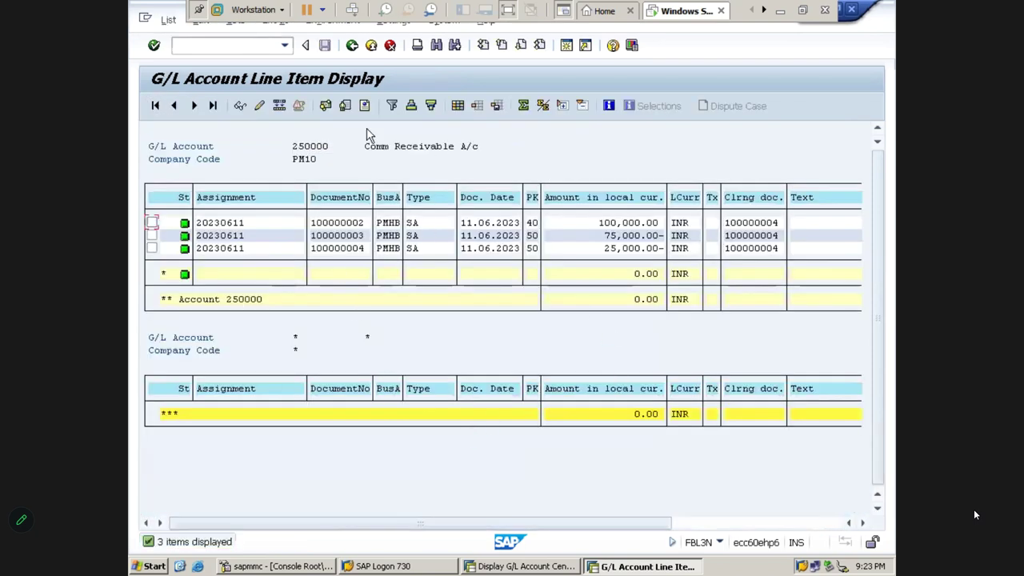
left_click(352, 46)
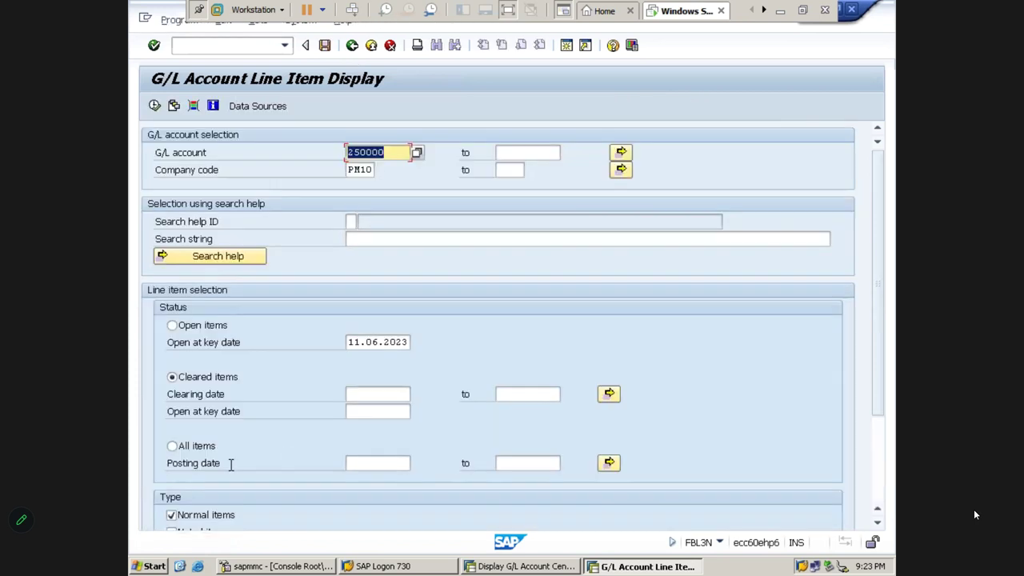
left_click(173, 446)
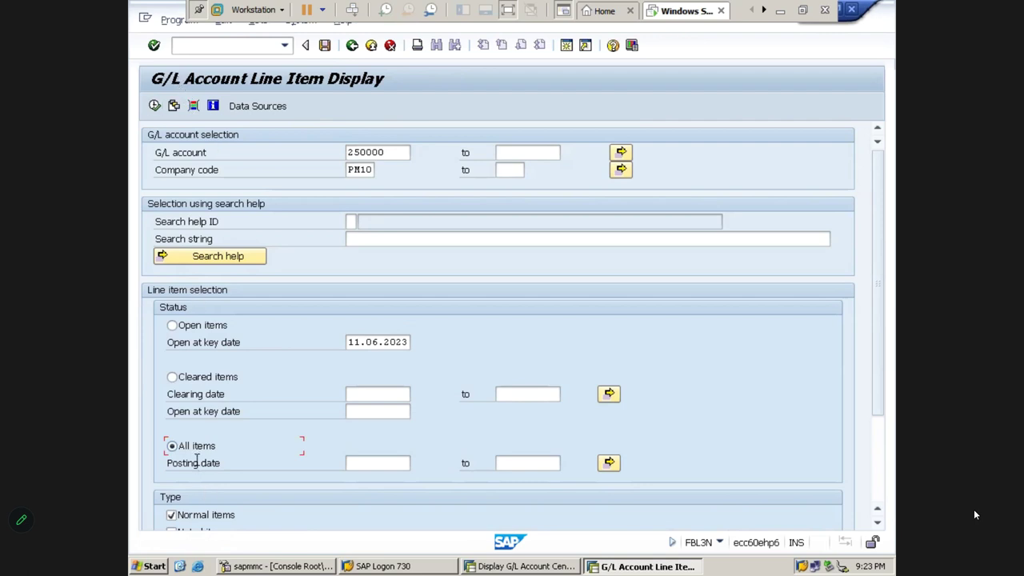
left_click(155, 107)
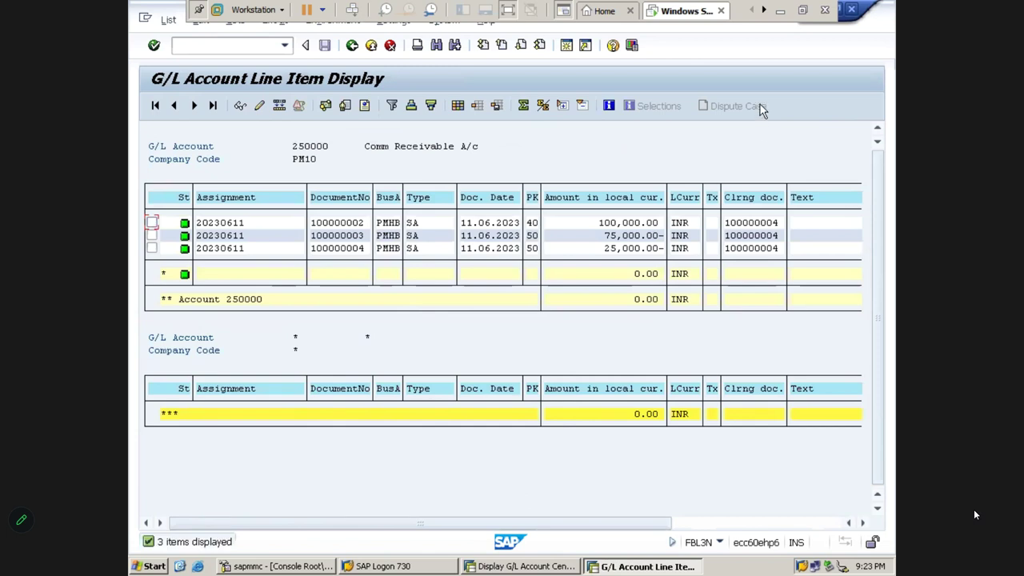
Leave the virtual machine for the desktop, close the Zoom Cloud Meetings window and bring up Free Screen Recorder.
left_click(782, 11)
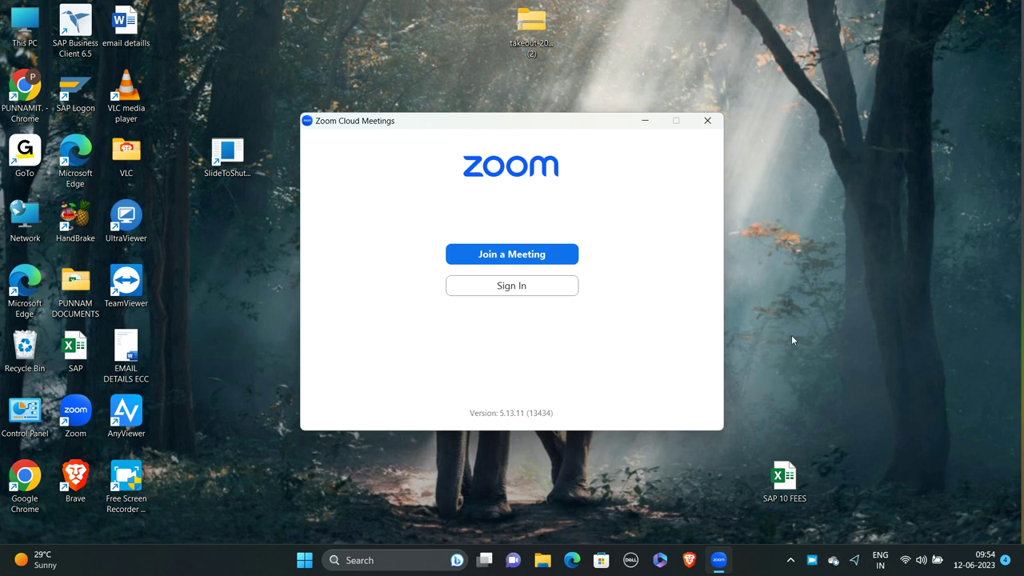
left_click(708, 122)
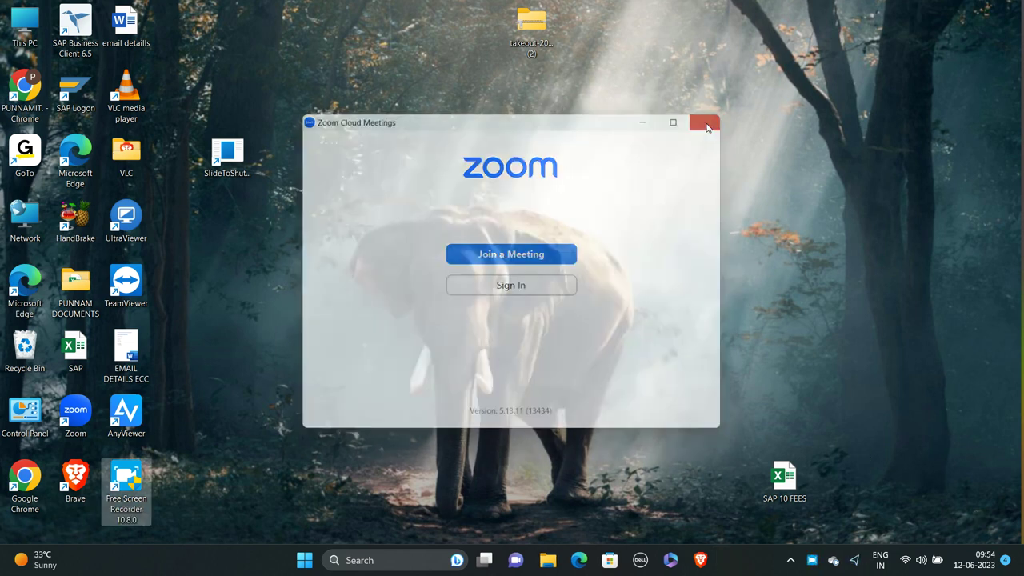
left_click(811, 560)
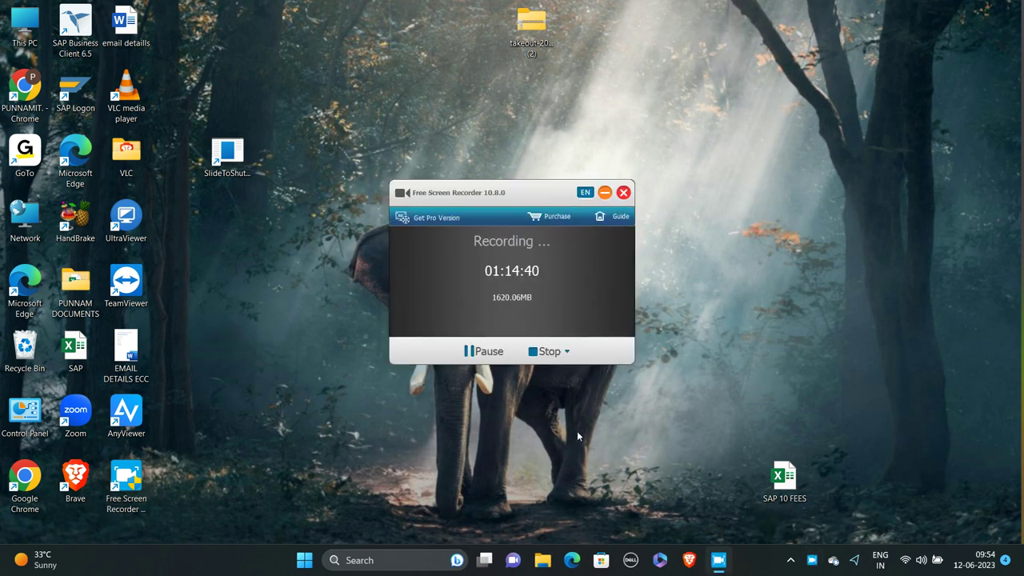